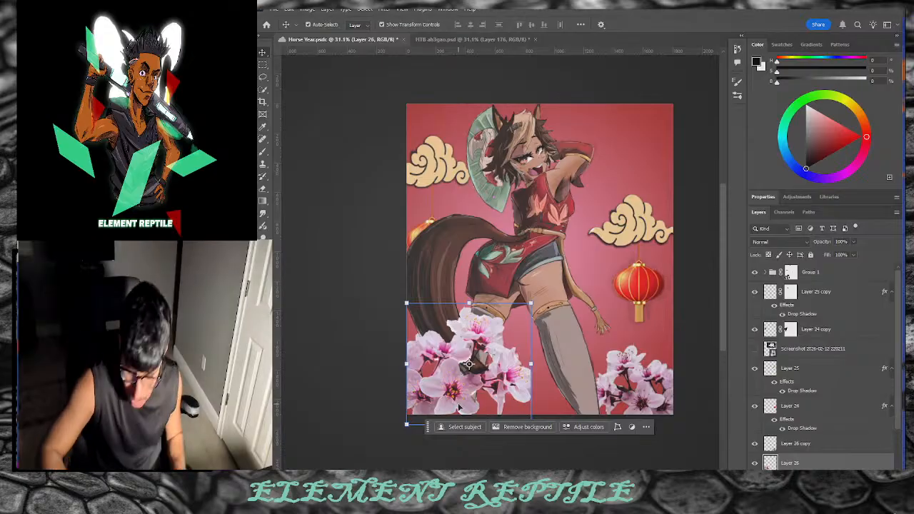
# Step: Add a Black & White adjustment layer above the lower-left blossom layer, discarding an accidental mask
pyautogui.click(816, 414)
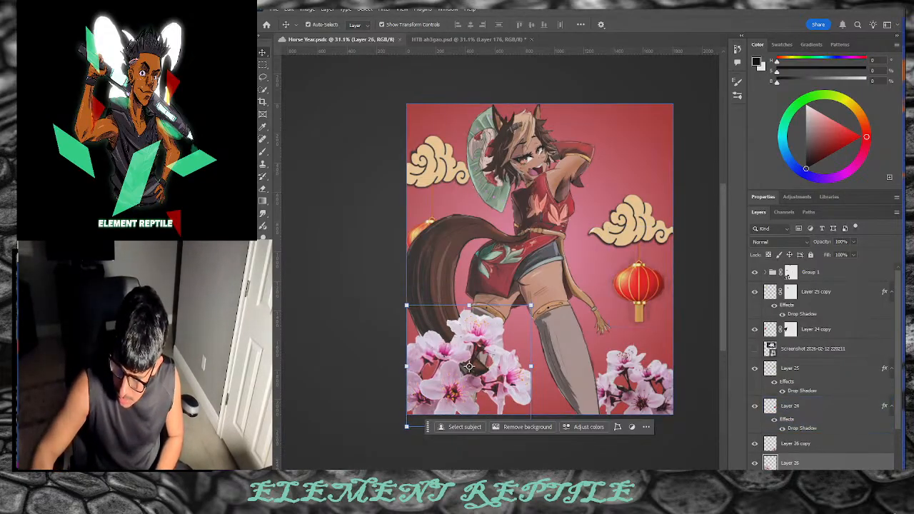
pyautogui.click(807, 476)
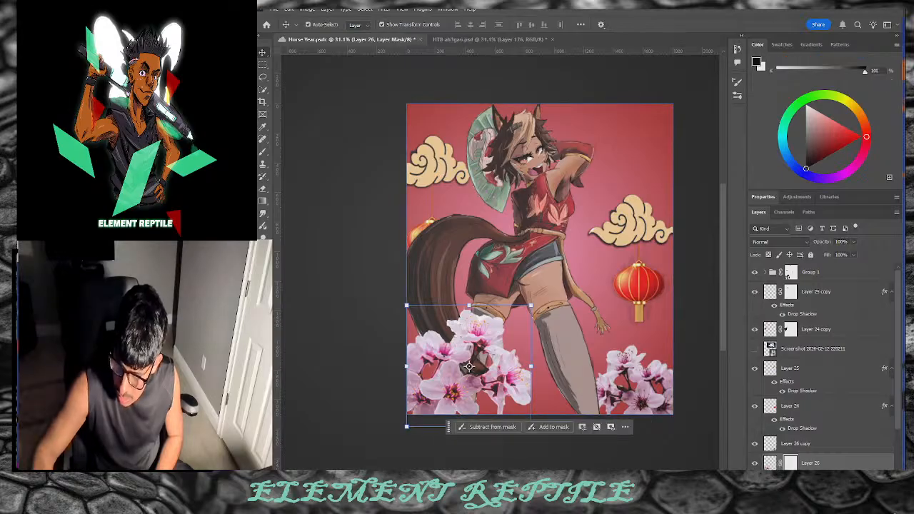
pyautogui.hotkey('ctrl', 'z')
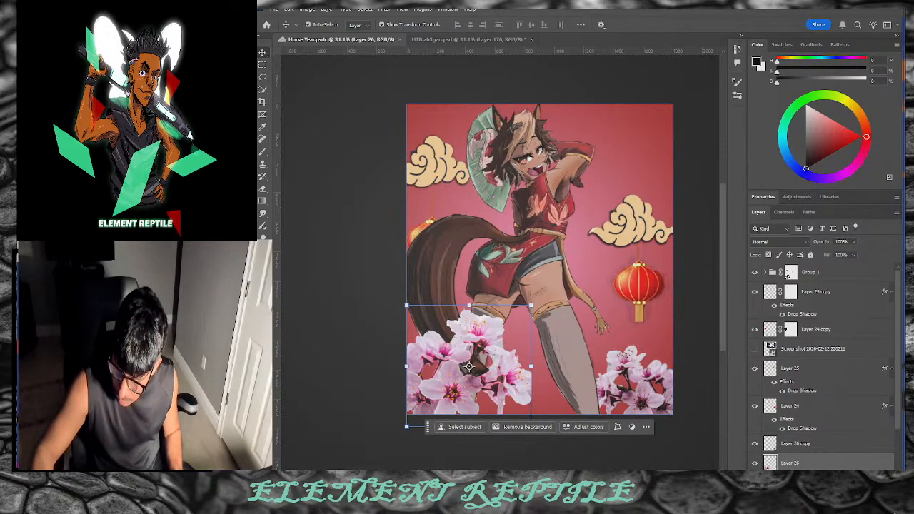
pyautogui.click(821, 476)
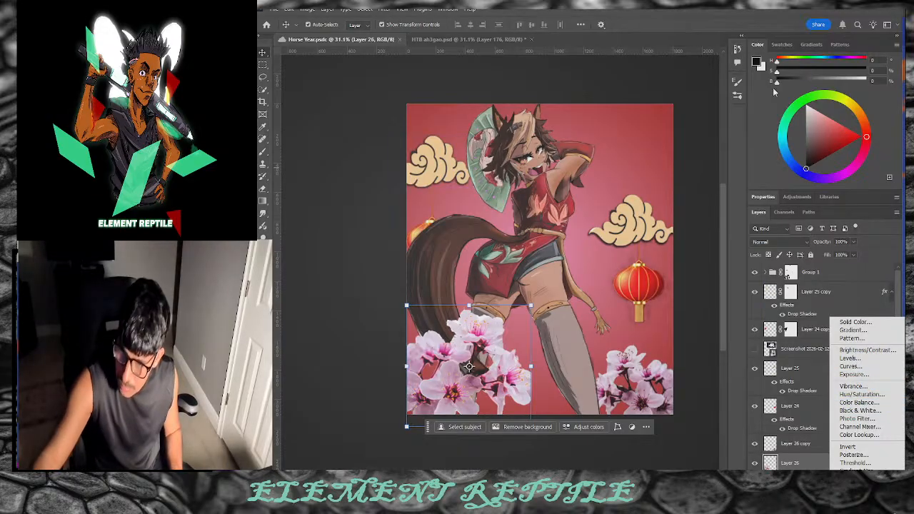
pyautogui.click(797, 197)
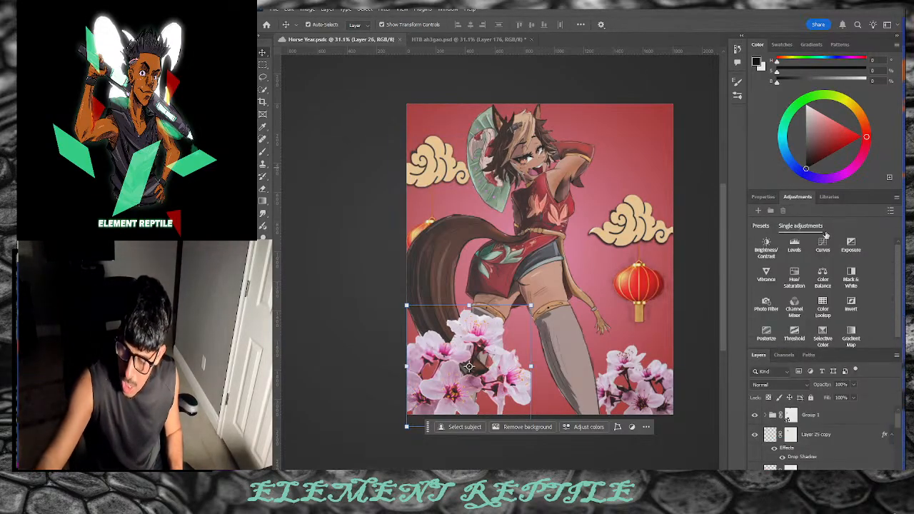
pyautogui.click(856, 279)
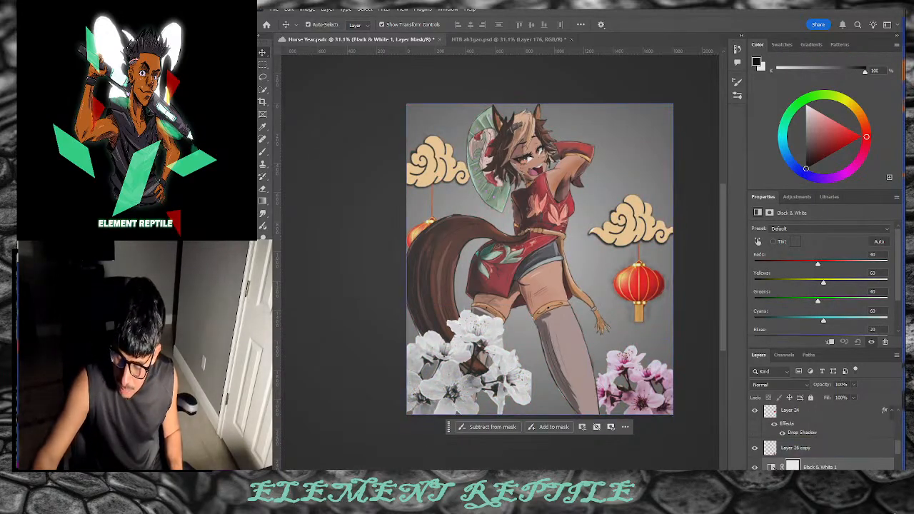
pyautogui.click(771, 466)
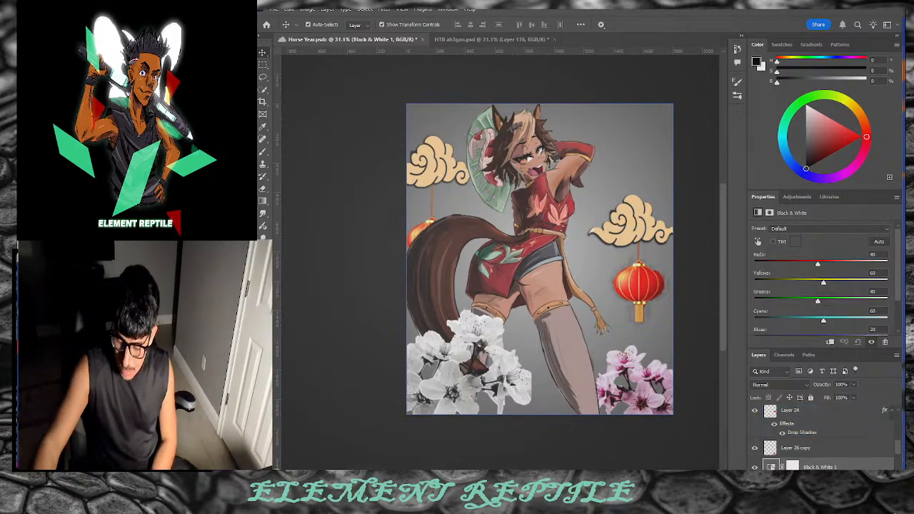
pyautogui.click(852, 468)
# Step: Clip the adjustment to Layer 26, then raise Yellows, set Blues to 80 and Reds to -107
pyautogui.scroll(-3, 792, 450)
pyautogui.scroll(1, 794, 440)
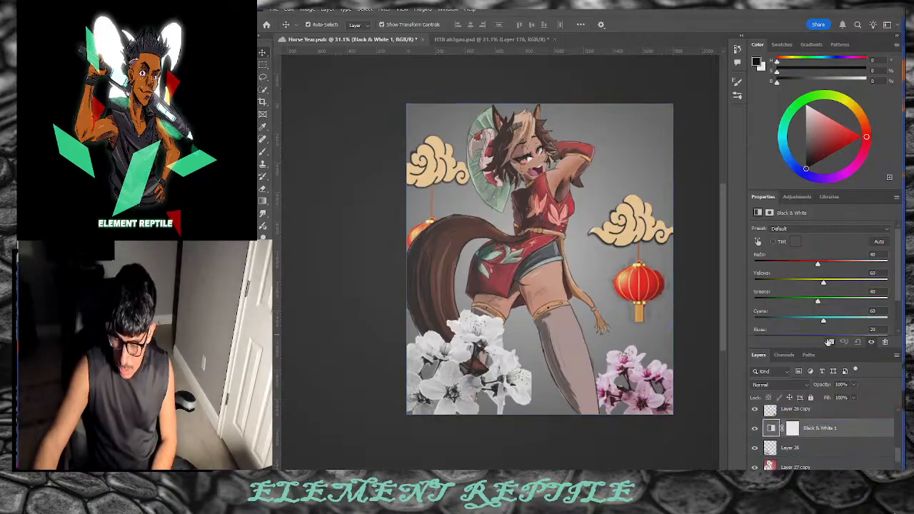
pyautogui.click(828, 342)
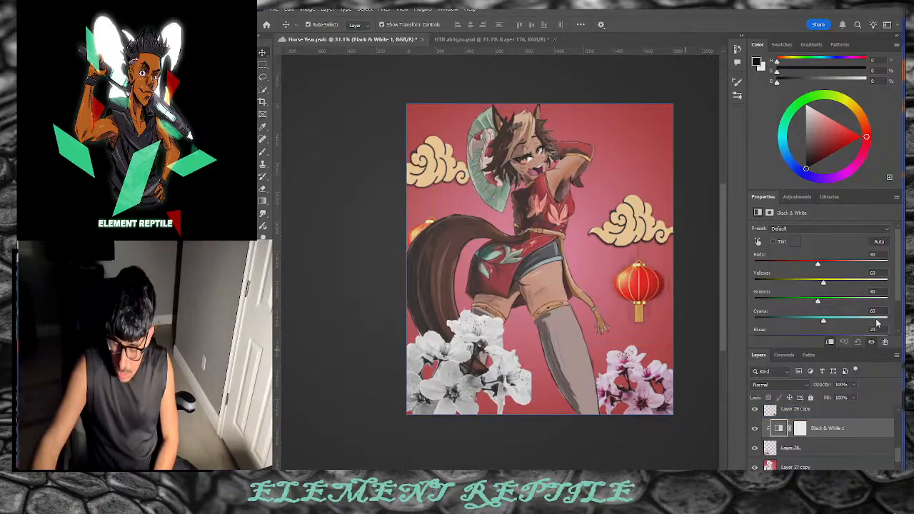
pyautogui.moveTo(830, 287); pyautogui.dragTo(811, 325)
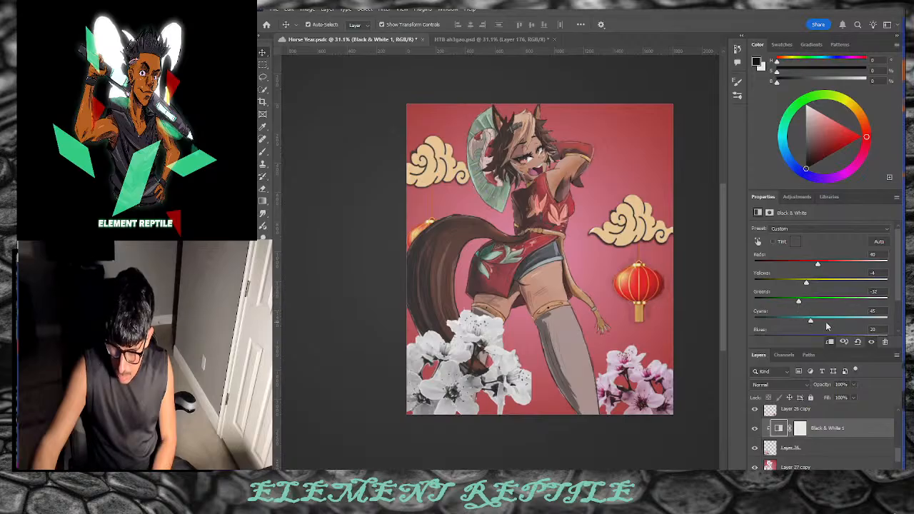
pyautogui.scroll(-2, 835, 334)
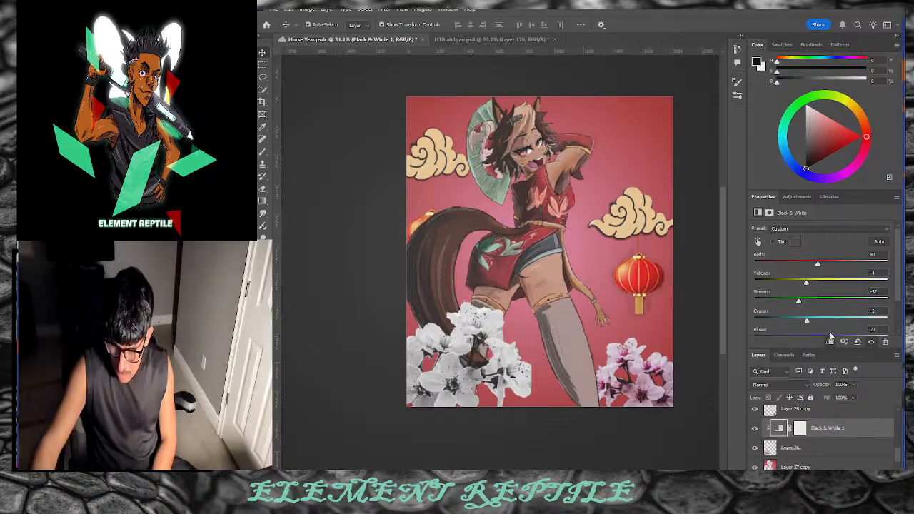
pyautogui.moveTo(805, 326); pyautogui.dragTo(825, 328)
pyautogui.moveTo(817, 247); pyautogui.dragTo(780, 270)
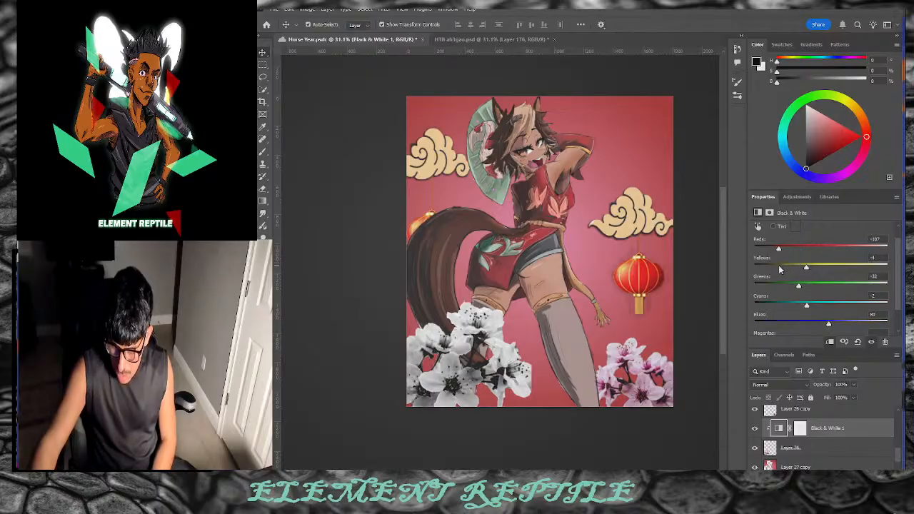
pyautogui.click(651, 397)
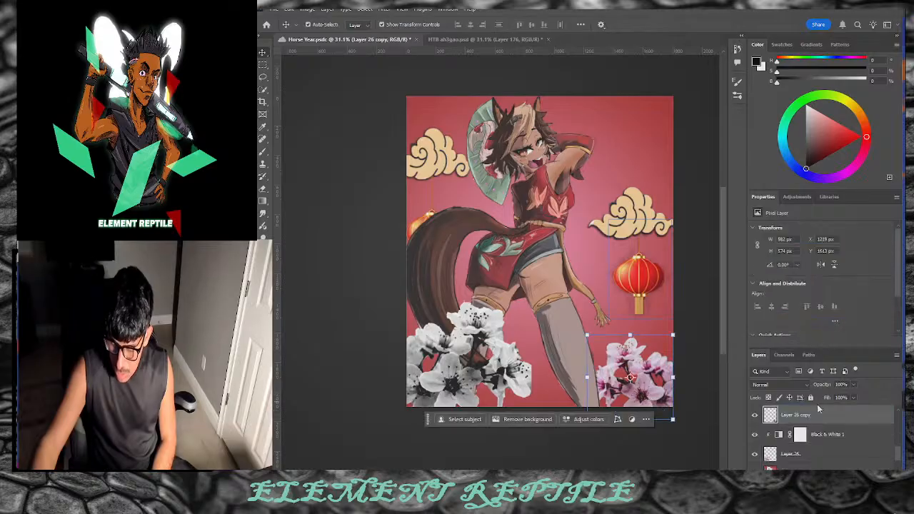
# Step: Add a second Black & White adjustment clipped to Layer 26 copy with Reds lowered
pyautogui.click(830, 482)
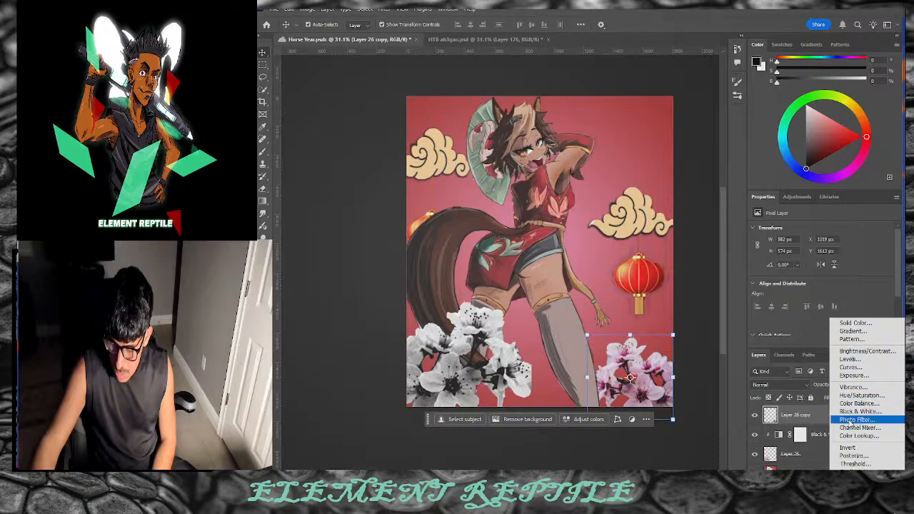
pyautogui.click(849, 412)
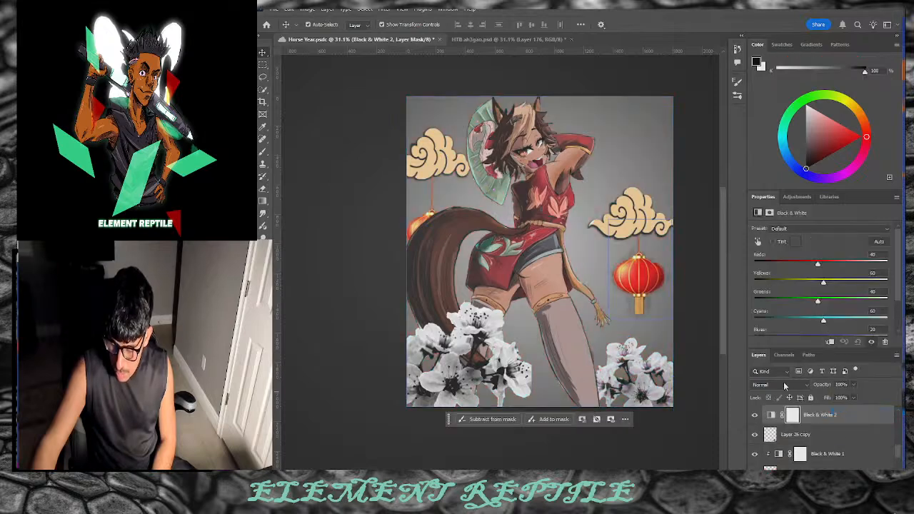
pyautogui.click(830, 342)
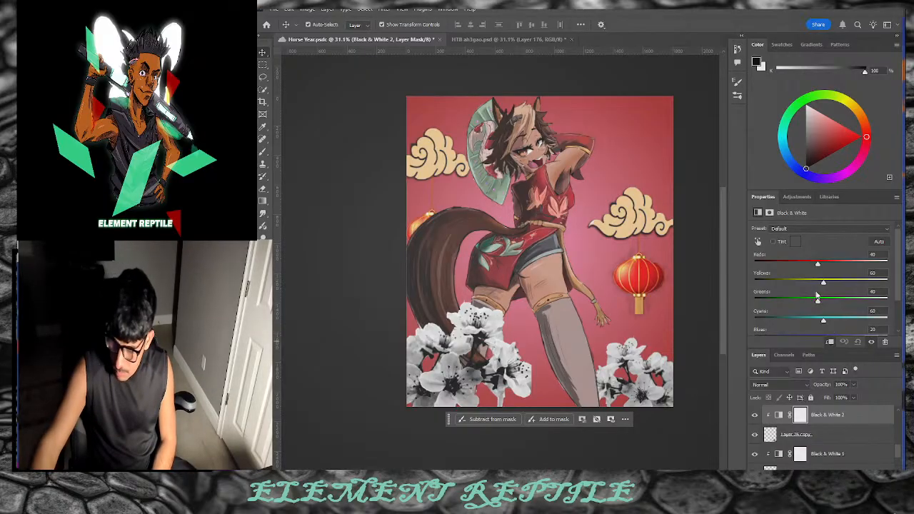
pyautogui.moveTo(807, 267); pyautogui.dragTo(775, 272)
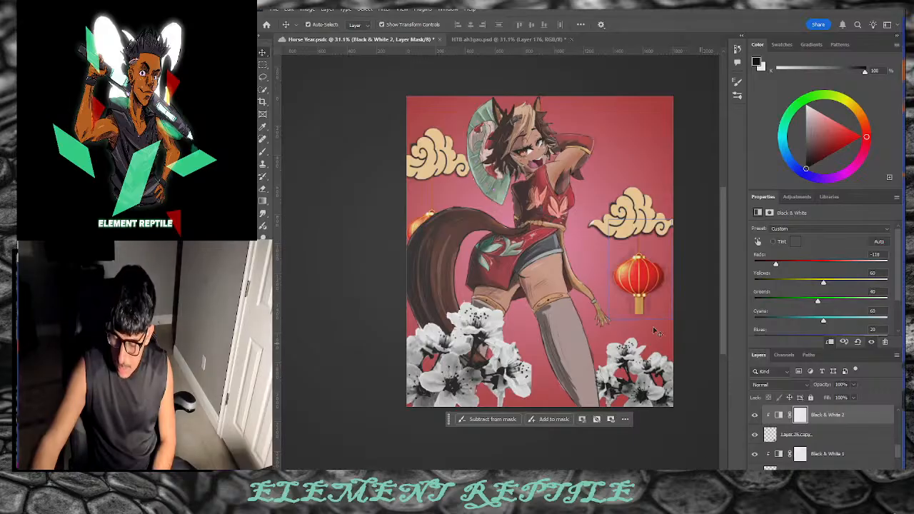
# Step: Quick Select the lower-right blossoms on Layer 26 copy with an enlarged brush
pyautogui.click(262, 87)
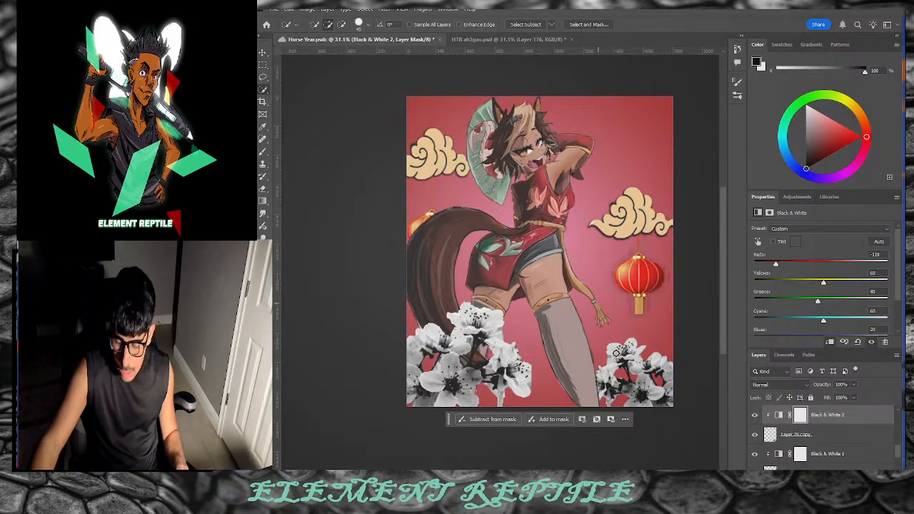
pyautogui.click(768, 438)
pyautogui.press(']')
pyautogui.press(']')
pyautogui.press(']')
pyautogui.press(']')
pyautogui.click(633, 367)
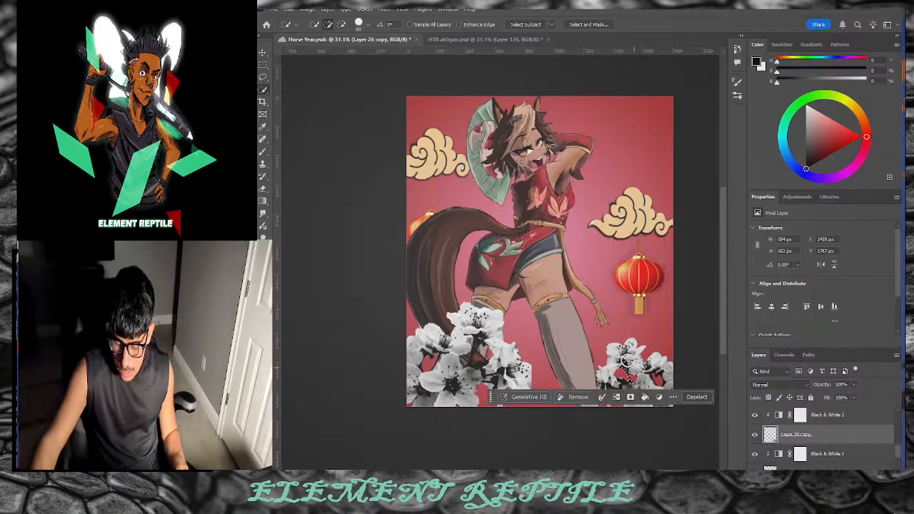
pyautogui.click(654, 386)
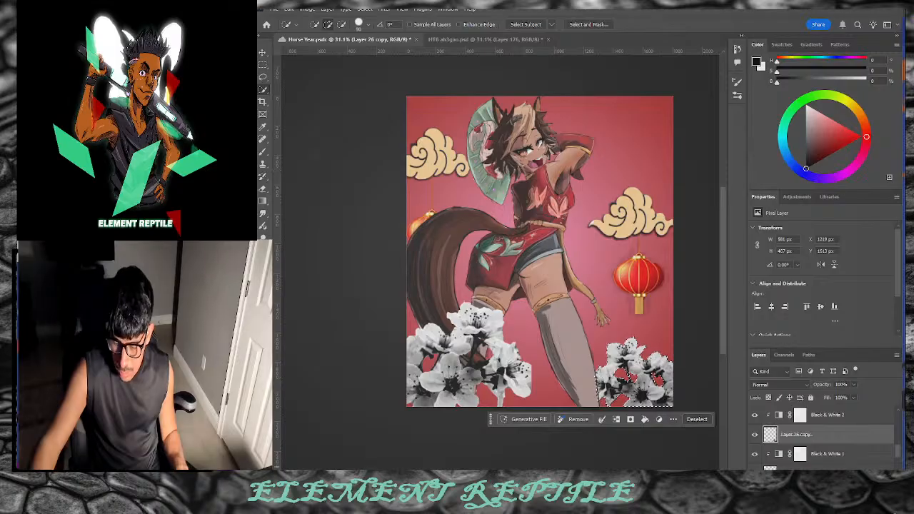
# Step: Place new Layer 27 above the Black & White adjustment and shift the paint hue toward orange
pyautogui.hotkey('ctrl', 'j')
pyautogui.moveTo(808, 442); pyautogui.dragTo(781, 402)
pyautogui.hotkey('ctrl', 'z')
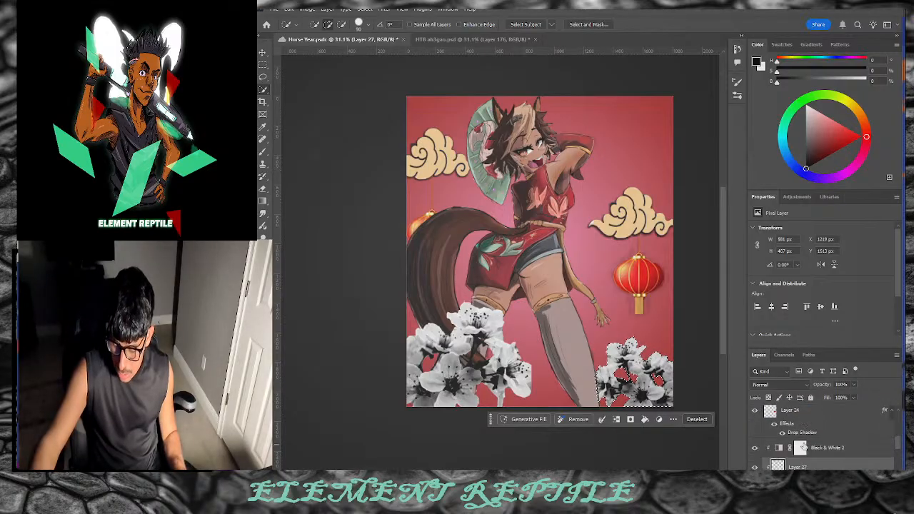
pyautogui.moveTo(814, 467); pyautogui.dragTo(816, 444)
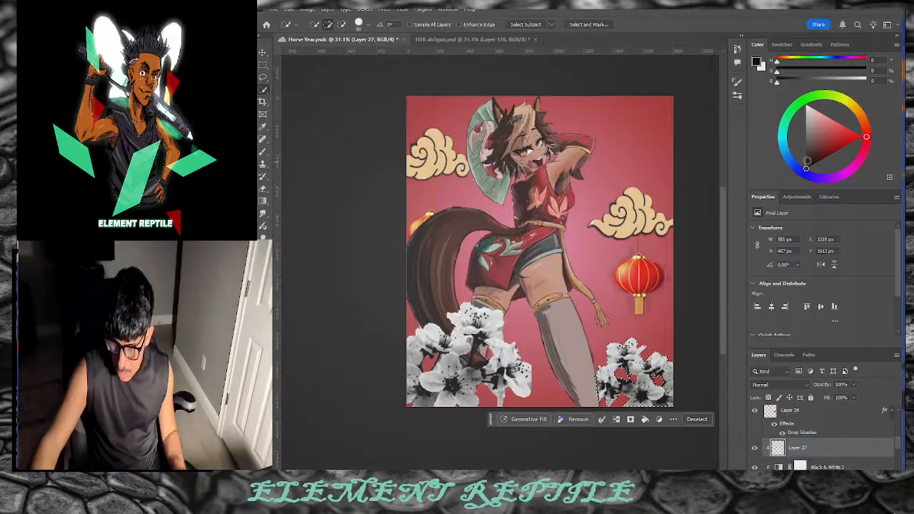
pyautogui.moveTo(867, 106); pyautogui.dragTo(870, 125)
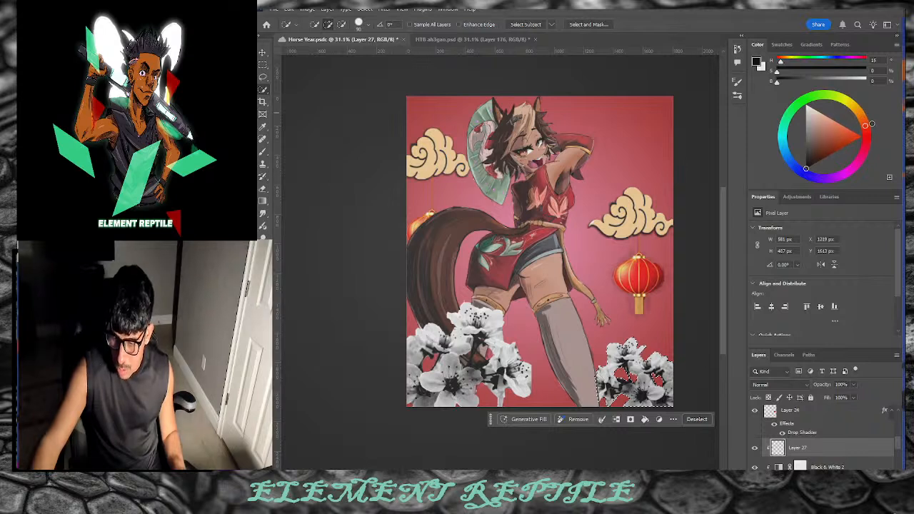
# Step: Set Layer 27 to Overlay and brush an orange-red tint onto the right blossoms
pyautogui.click(842, 130)
pyautogui.click(843, 136)
pyautogui.press('b')
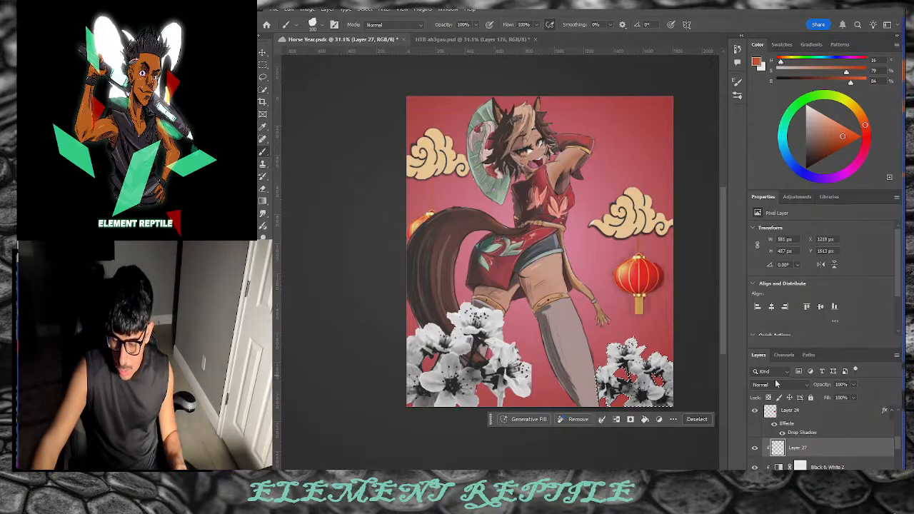
pyautogui.click(779, 385)
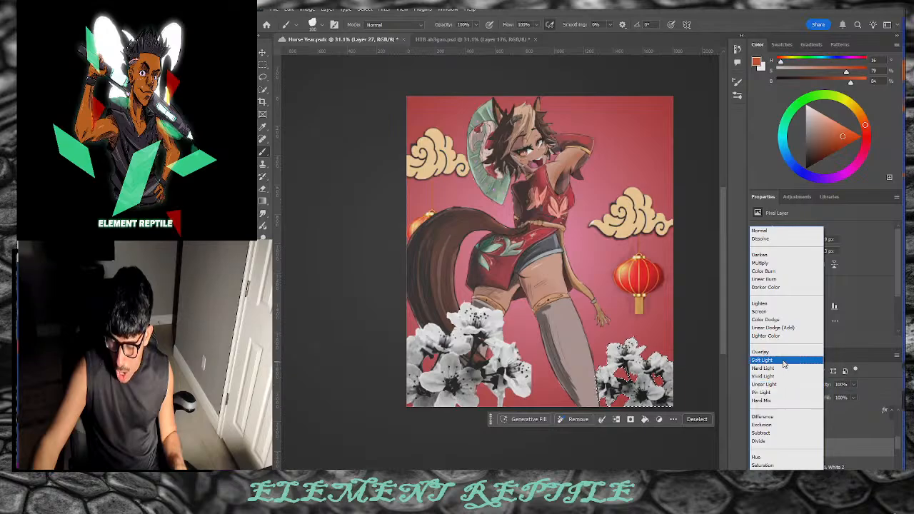
pyautogui.click(778, 352)
pyautogui.moveTo(683, 396)
pyautogui.mouseDown()
pyautogui.moveTo(595, 379)
pyautogui.moveTo(633, 344)
pyautogui.moveTo(673, 363)
pyautogui.mouseUp()
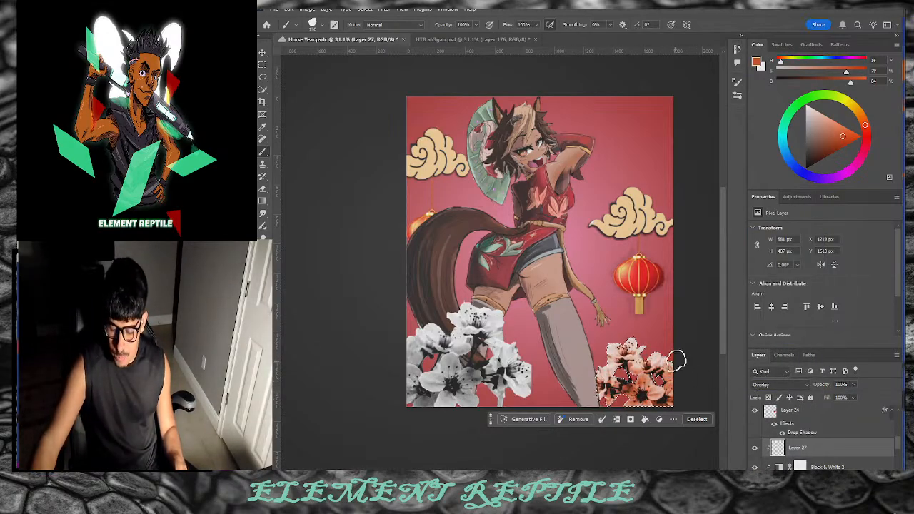
# Step: Switch to a lighter gold and paint it over the lower-right blossoms with a smaller brush
pyautogui.click(856, 110)
pyautogui.moveTo(828, 137); pyautogui.dragTo(828, 124)
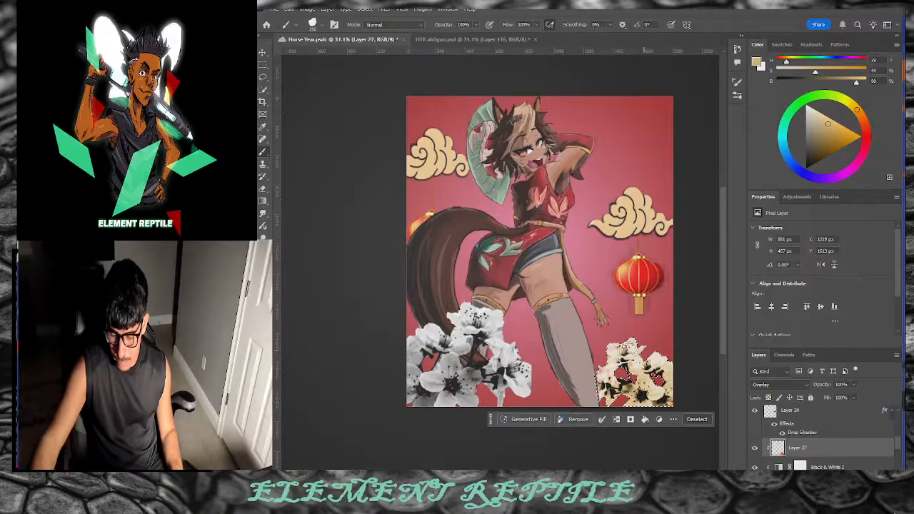
pyautogui.moveTo(833, 132); pyautogui.dragTo(836, 135)
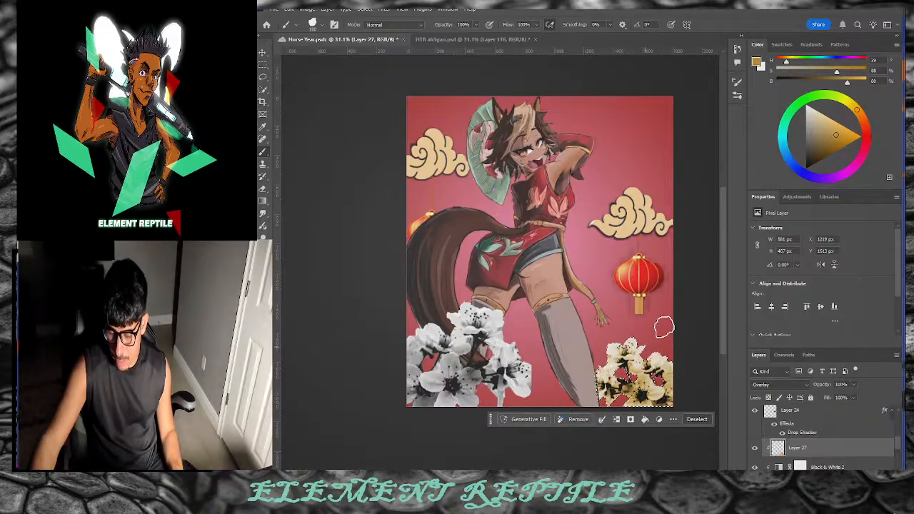
pyautogui.moveTo(819, 145); pyautogui.dragTo(831, 141)
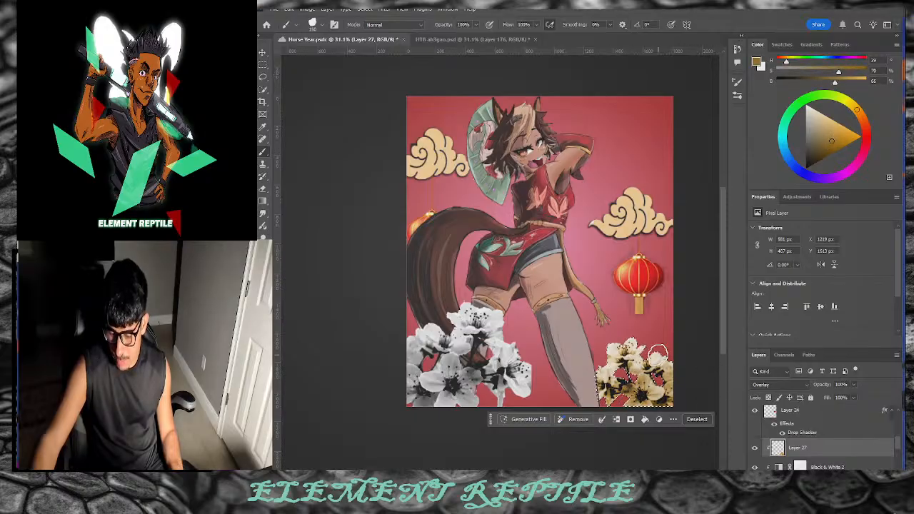
pyautogui.moveTo(828, 143); pyautogui.dragTo(845, 131)
pyautogui.moveTo(657, 360); pyautogui.dragTo(672, 366)
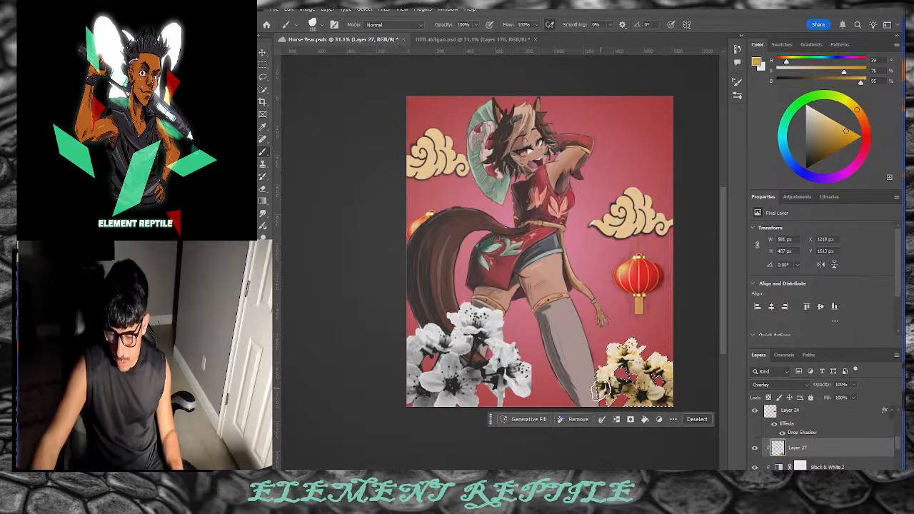
pyautogui.press('[')
pyautogui.press('[')
pyautogui.press('[')
pyautogui.press('[')
pyautogui.press('[')
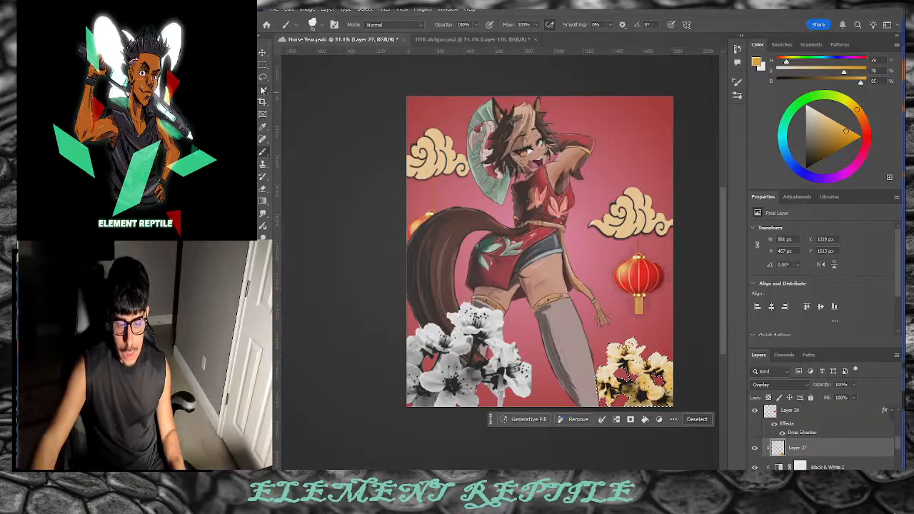
# Step: Deselect, then Quick Select the white blossoms at the lower left on Layer 26
pyautogui.press('w')
pyautogui.scroll(-2, 800, 446)
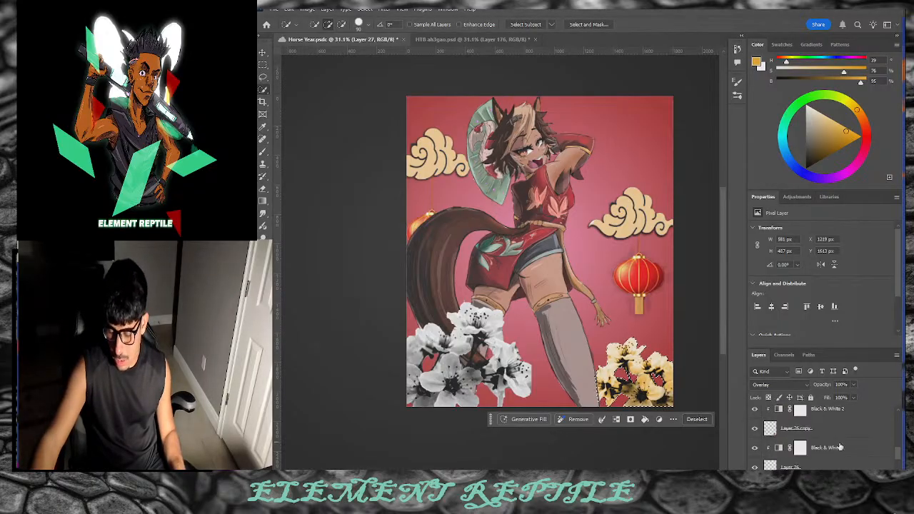
pyautogui.scroll(-1, 799, 447)
pyautogui.click(799, 447)
pyautogui.hotkey('ctrl', 'd')
pyautogui.moveTo(460, 369)
pyautogui.mouseDown()
pyautogui.moveTo(476, 350)
pyautogui.moveTo(475, 415)
pyautogui.moveTo(469, 326)
pyautogui.moveTo(480, 308)
pyautogui.moveTo(457, 378)
pyautogui.mouseUp()
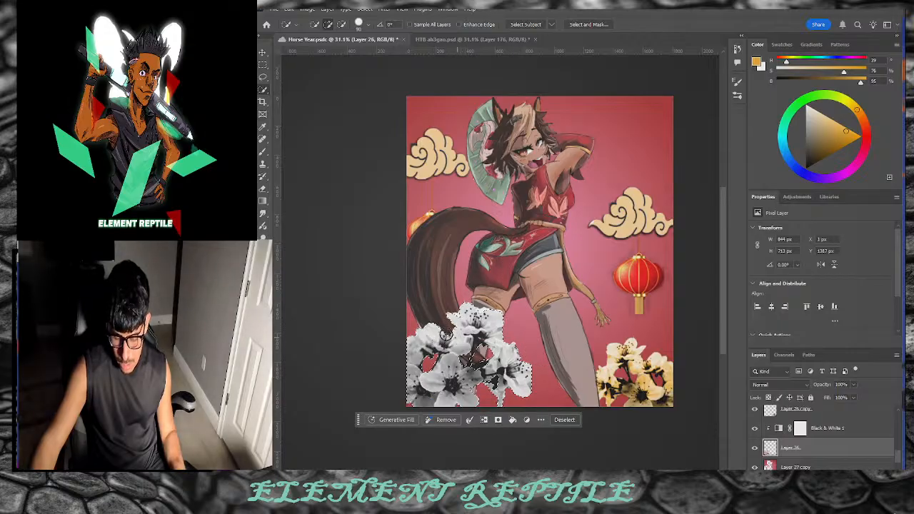
# Step: Add Layer 28 above Black & White 1, set it to Overlay, and paint gold over the blossoms
pyautogui.click(263, 152)
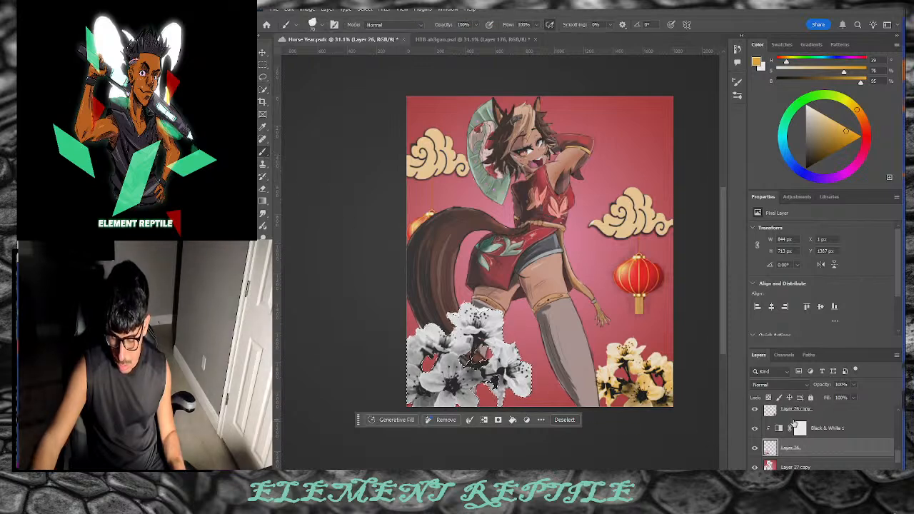
pyautogui.click(795, 413)
pyautogui.click(838, 434)
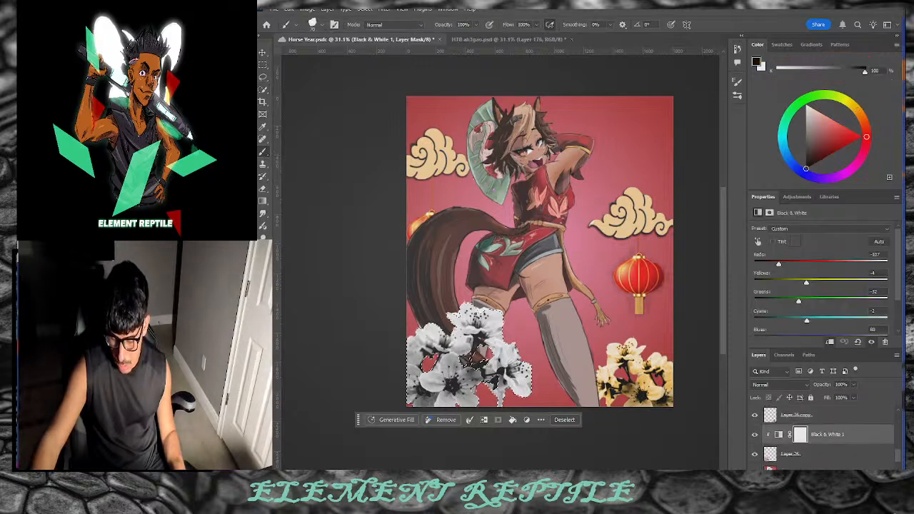
pyautogui.hotkey('ctrl', 'shift', 'alt', 'n')
pyautogui.press(']')
pyautogui.press(']')
pyautogui.press(']')
pyautogui.press(']')
pyautogui.moveTo(472, 389); pyautogui.dragTo(452, 392)
pyautogui.click(779, 384)
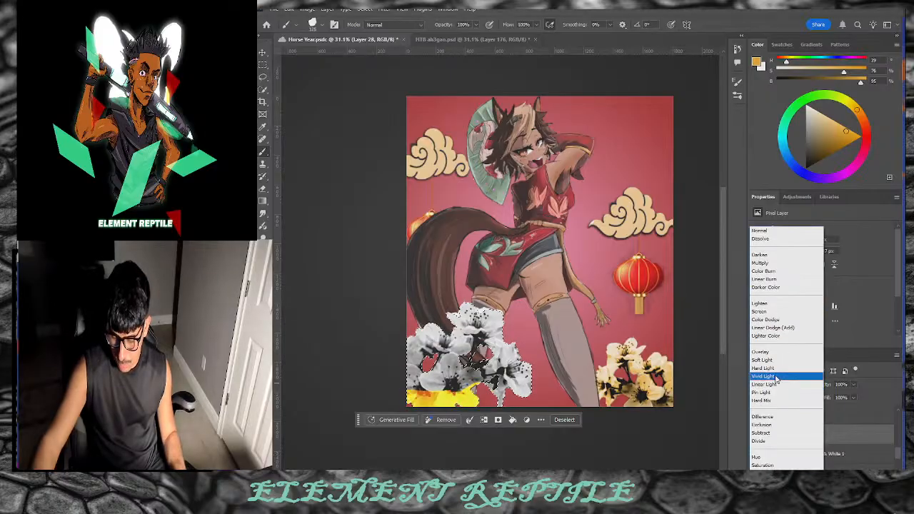
pyautogui.click(773, 353)
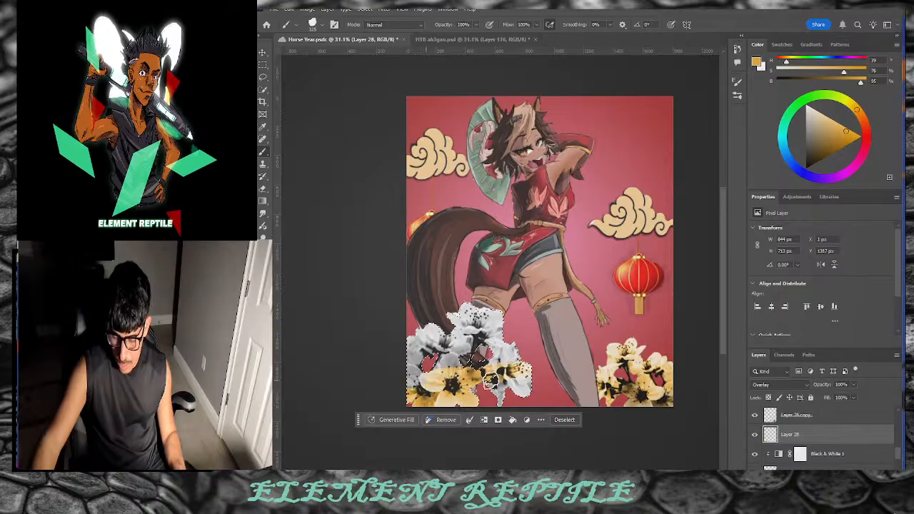
pyautogui.moveTo(430, 361)
pyautogui.mouseDown()
pyautogui.moveTo(591, 353)
pyautogui.moveTo(486, 331)
pyautogui.moveTo(392, 334)
pyautogui.moveTo(521, 319)
pyautogui.moveTo(435, 318)
pyautogui.moveTo(424, 308)
pyautogui.moveTo(498, 303)
pyautogui.mouseUp()
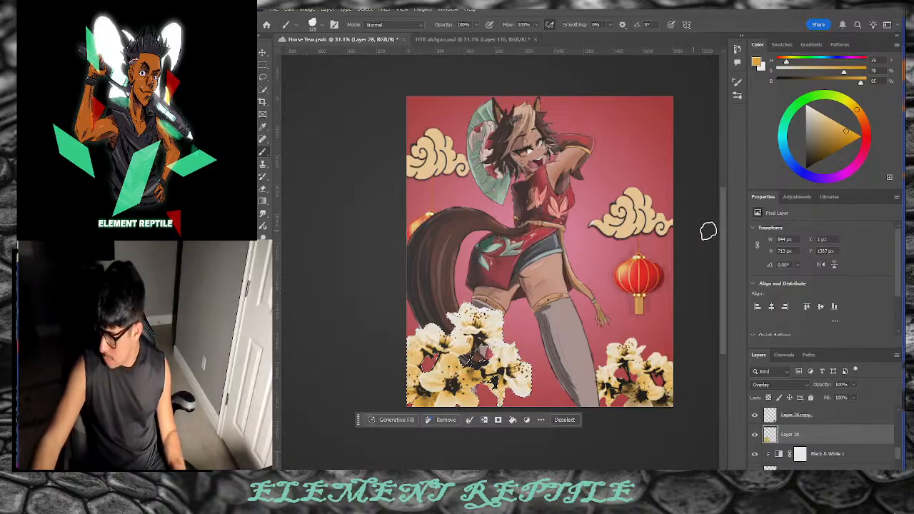
# Step: Deepen the gold near the left canvas edge and stems, and set up a light gold secondary colour
pyautogui.moveTo(845, 130); pyautogui.dragTo(828, 142)
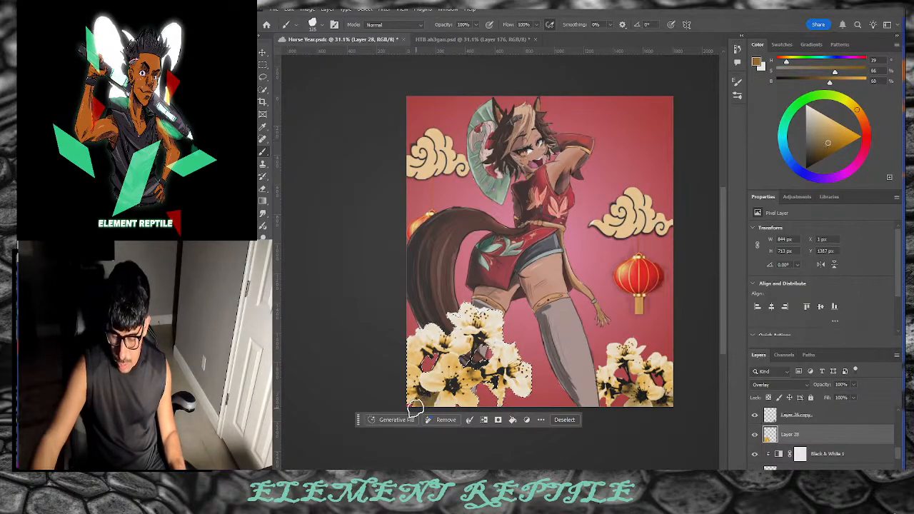
pyautogui.moveTo(406, 374)
pyautogui.mouseDown()
pyautogui.moveTo(417, 365)
pyautogui.moveTo(469, 380)
pyautogui.mouseUp()
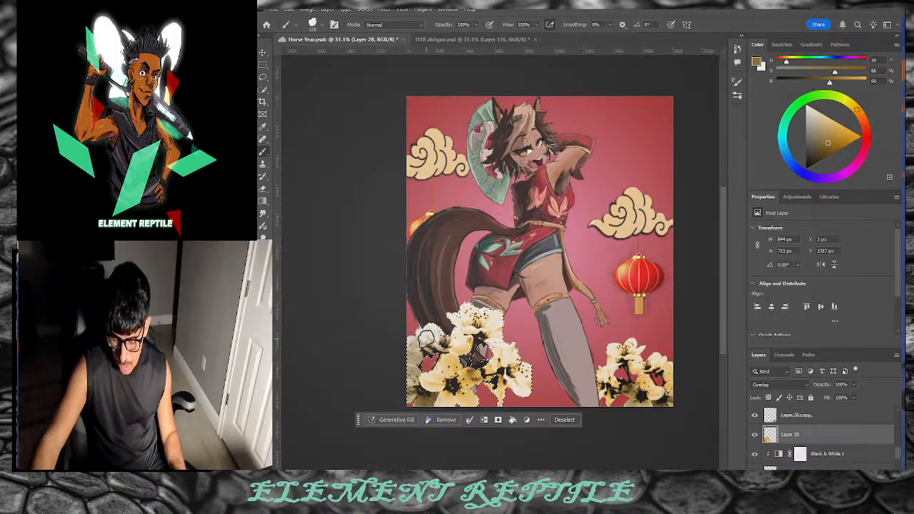
pyautogui.moveTo(484, 388)
pyautogui.mouseDown()
pyautogui.moveTo(476, 362)
pyautogui.moveTo(499, 388)
pyautogui.mouseUp()
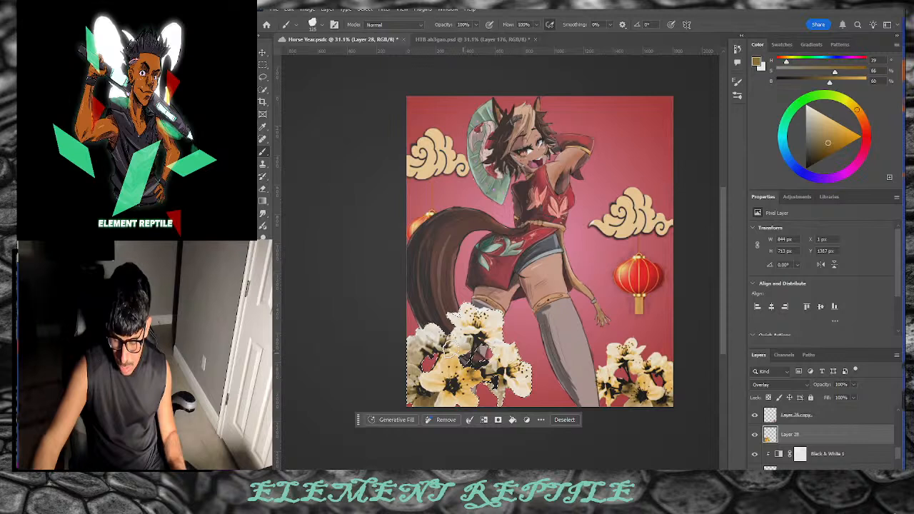
pyautogui.press('x')
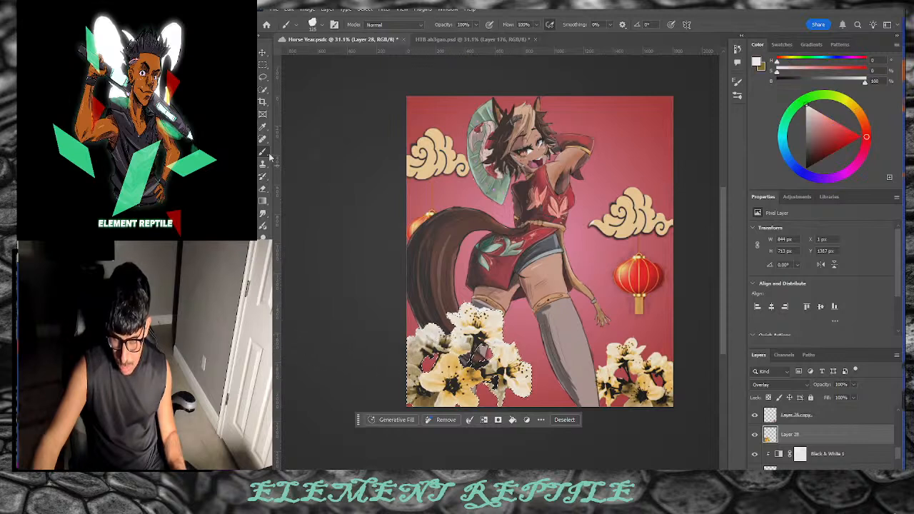
pyautogui.moveTo(866, 108)
pyautogui.mouseDown()
pyautogui.moveTo(864, 118)
pyautogui.moveTo(857, 110)
pyautogui.mouseUp()
pyautogui.click(834, 126)
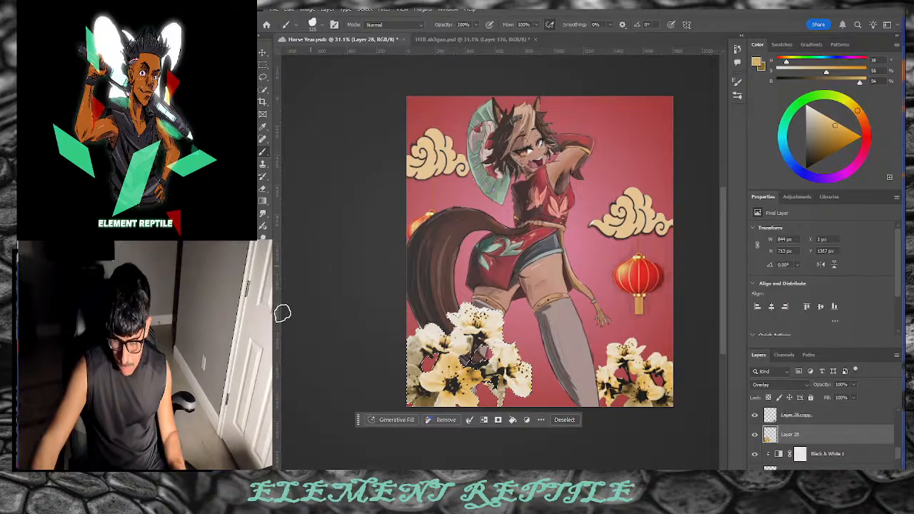
pyautogui.press('x')
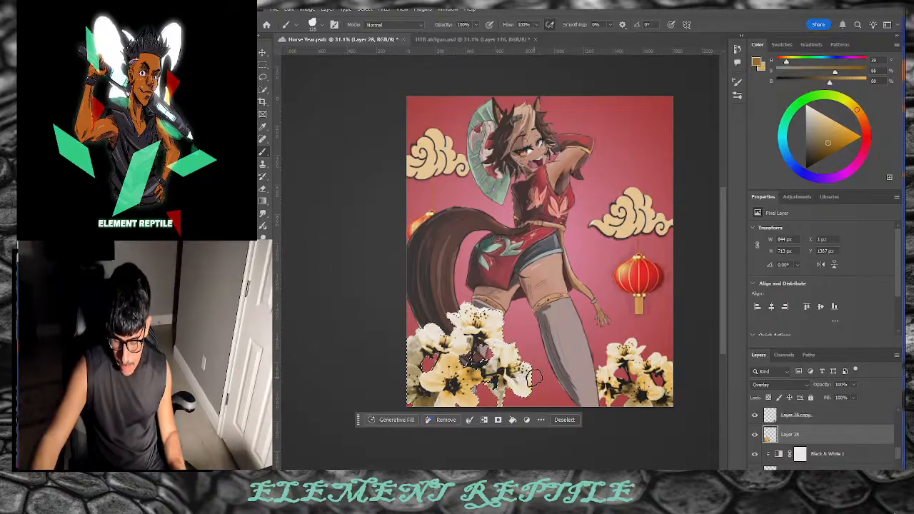
pyautogui.hotkey('ctrl', 'z')
pyautogui.press('[')
pyautogui.press('[')
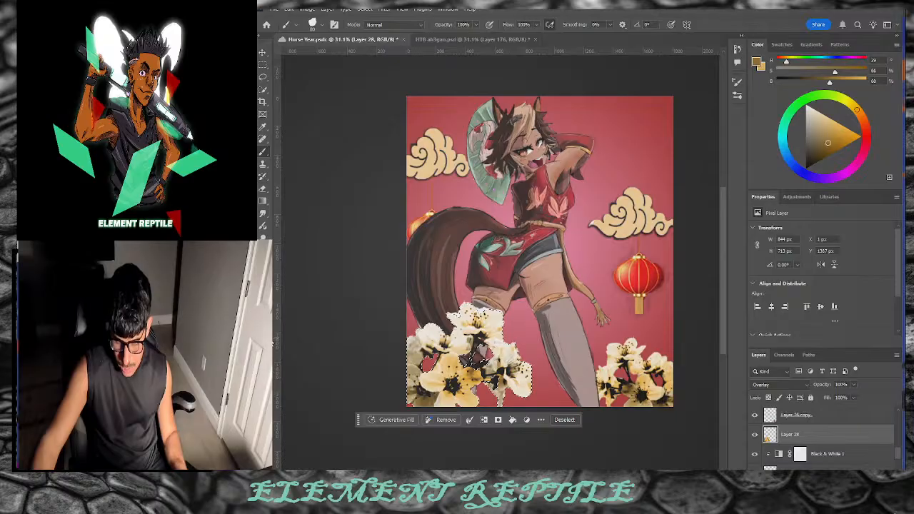
# Step: Brighten the lower stem and left edge of the blossoms in light gold, then deselect
pyautogui.press('x')
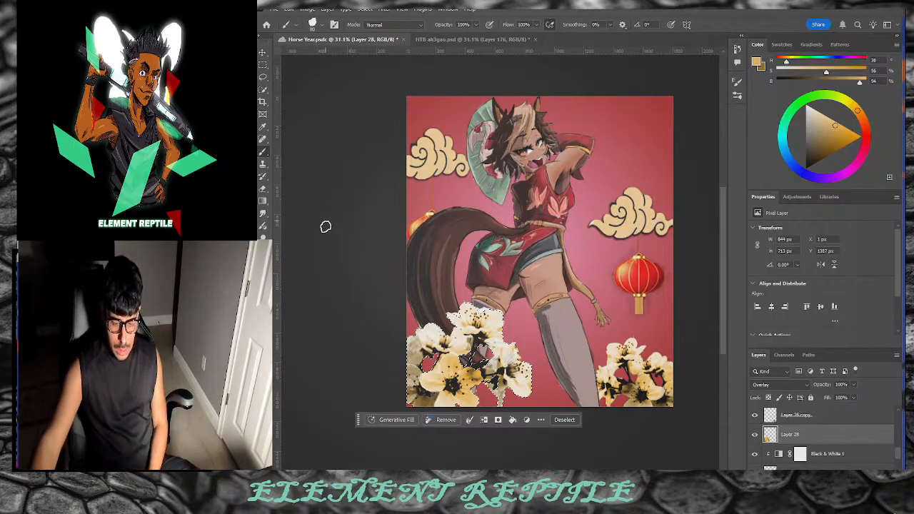
pyautogui.press('x')
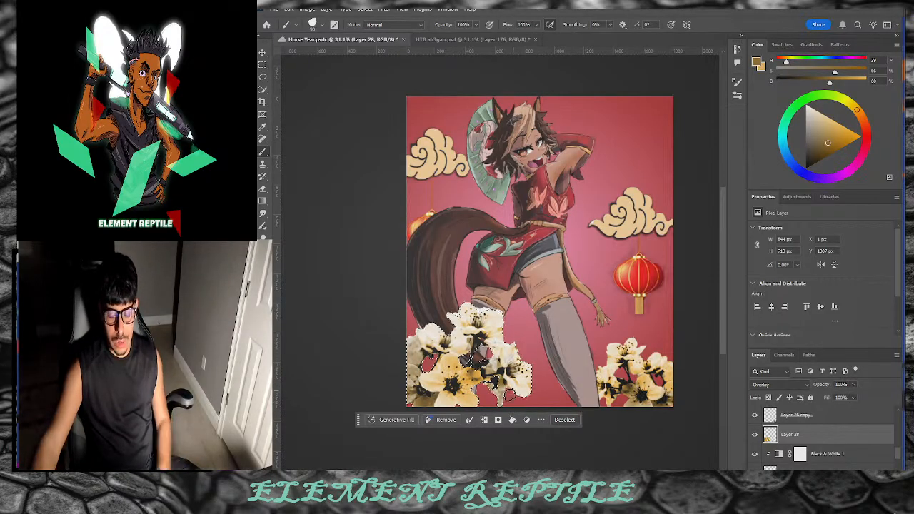
pyautogui.press('x')
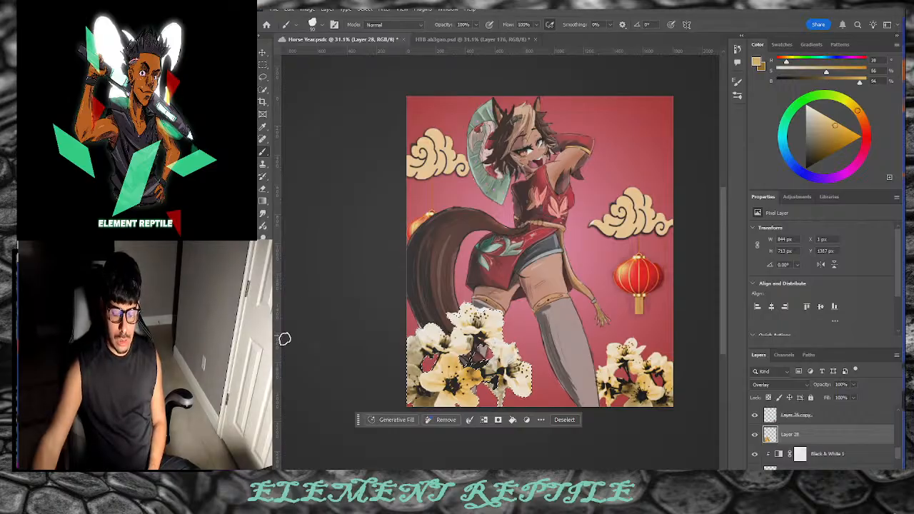
pyautogui.moveTo(502, 394); pyautogui.dragTo(496, 398)
pyautogui.moveTo(423, 384)
pyautogui.mouseDown()
pyautogui.moveTo(409, 367)
pyautogui.moveTo(413, 350)
pyautogui.mouseUp()
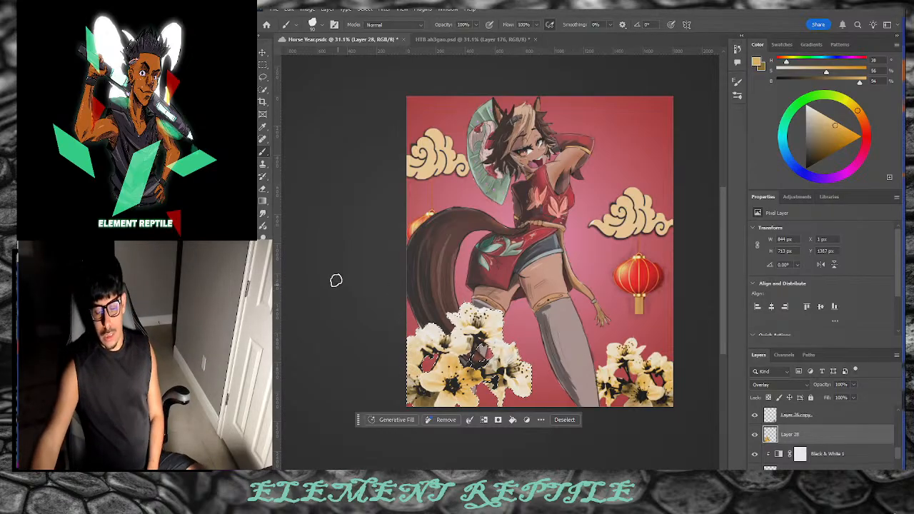
pyautogui.click(569, 420)
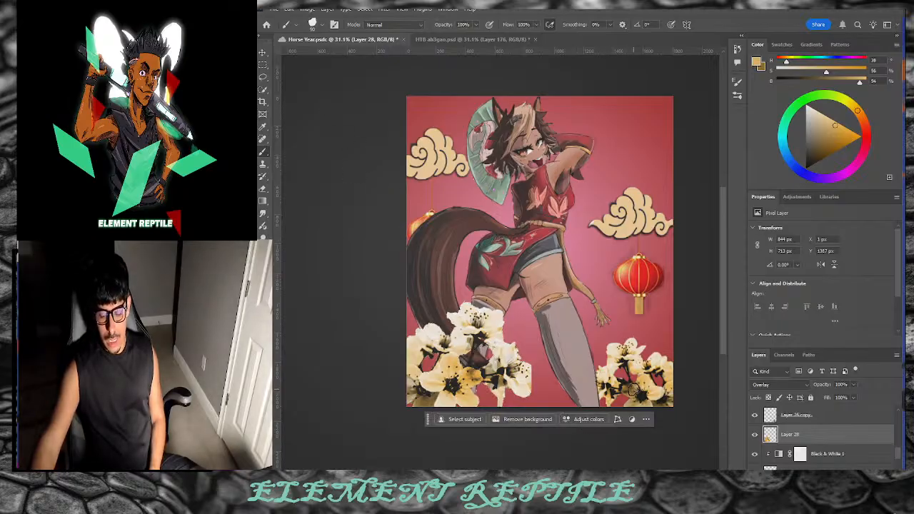
# Step: Run the Filter Gallery on Layer 27 and reapply the same filter to Layer 28
pyautogui.scroll(-3, 816, 417)
pyautogui.click(789, 437)
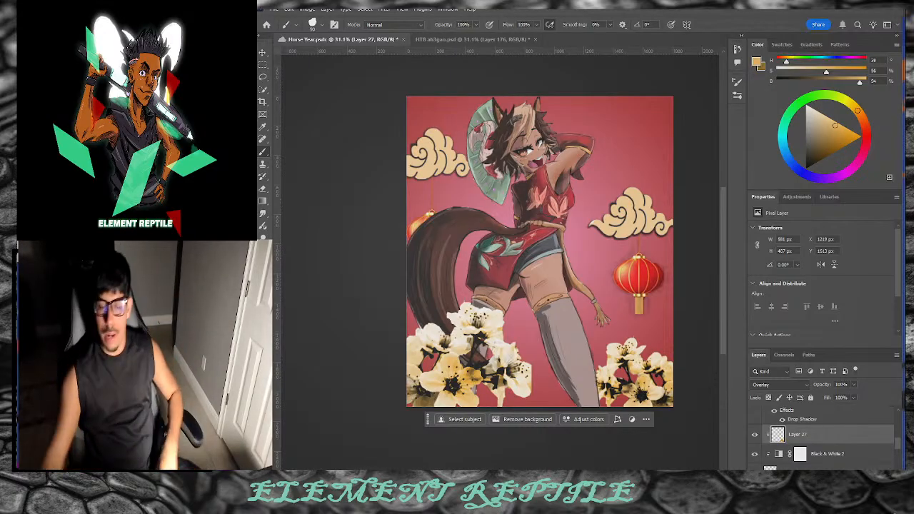
pyautogui.press('v')
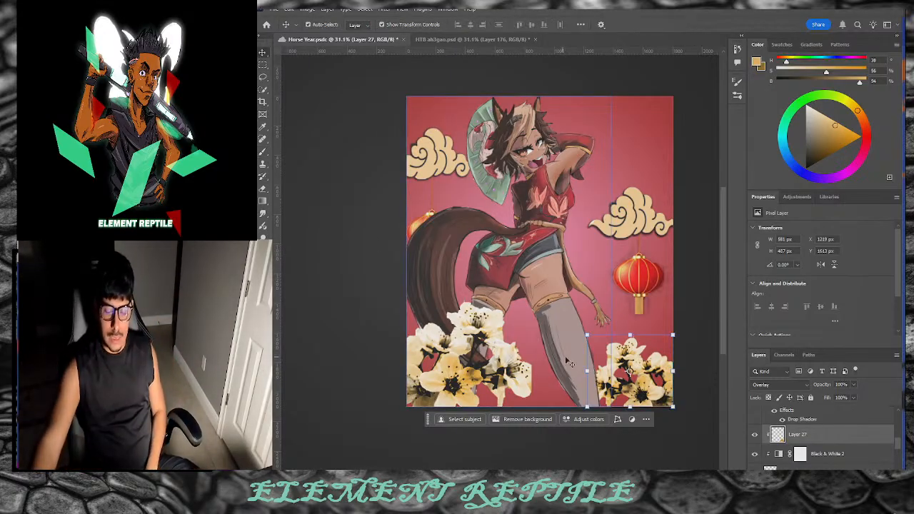
pyautogui.click(387, 10)
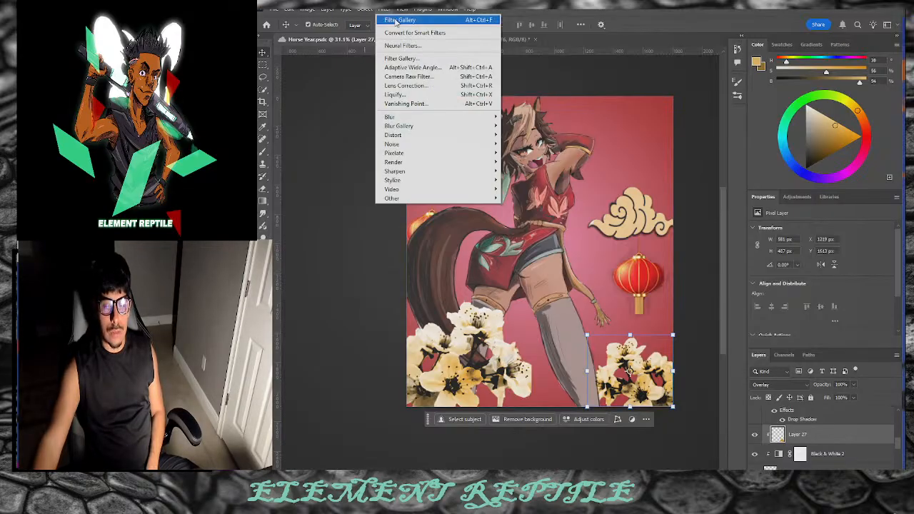
pyautogui.click(401, 23)
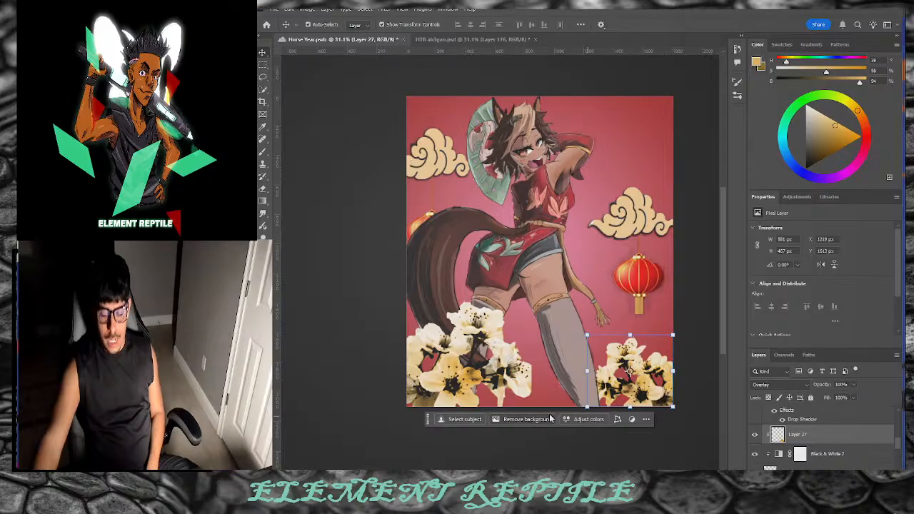
pyautogui.scroll(-2, 774, 464)
pyautogui.click(774, 459)
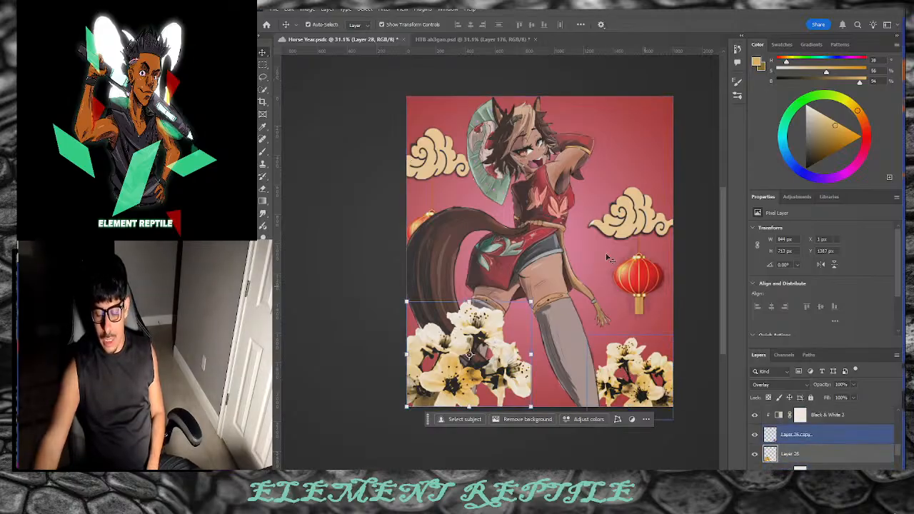
pyautogui.click(384, 10)
pyautogui.click(391, 20)
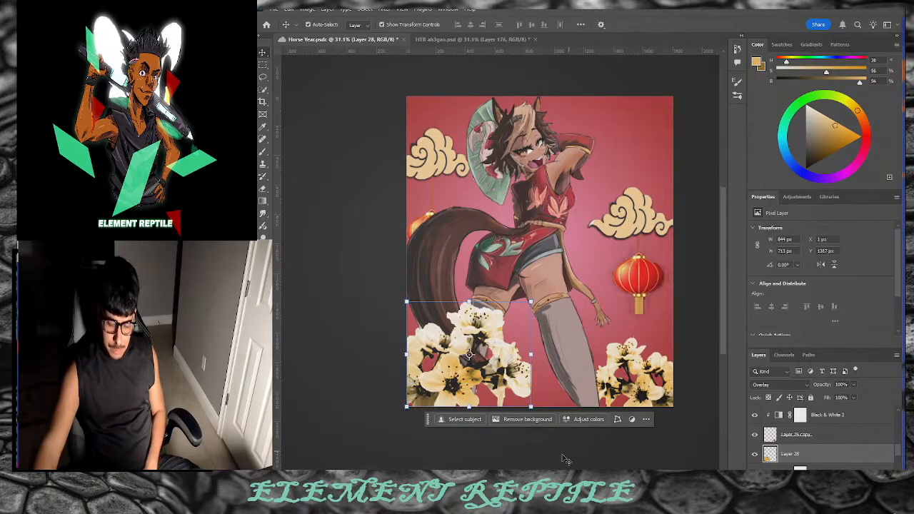
# Step: Nudge the lower-left blossoms down, then undo to bring them back up
pyautogui.click(499, 443)
pyautogui.moveTo(446, 370); pyautogui.dragTo(446, 373)
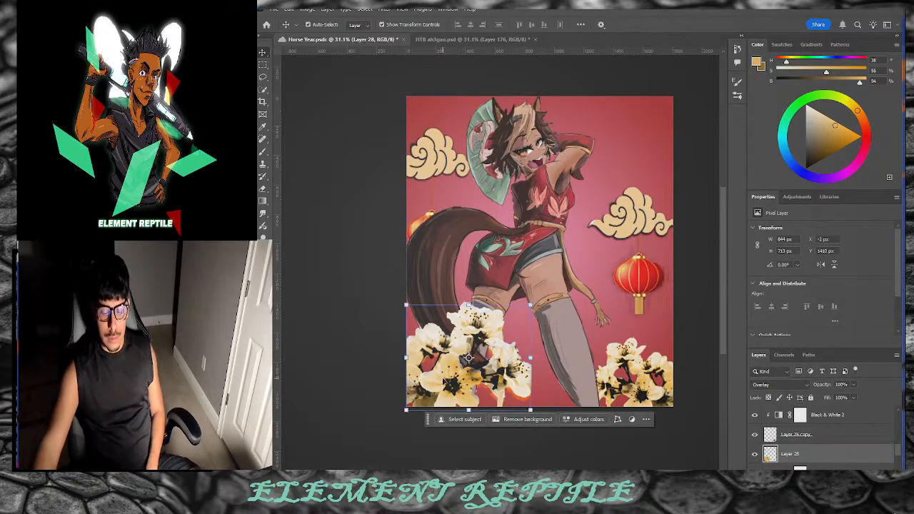
pyautogui.hotkey('ctrl', 'z')
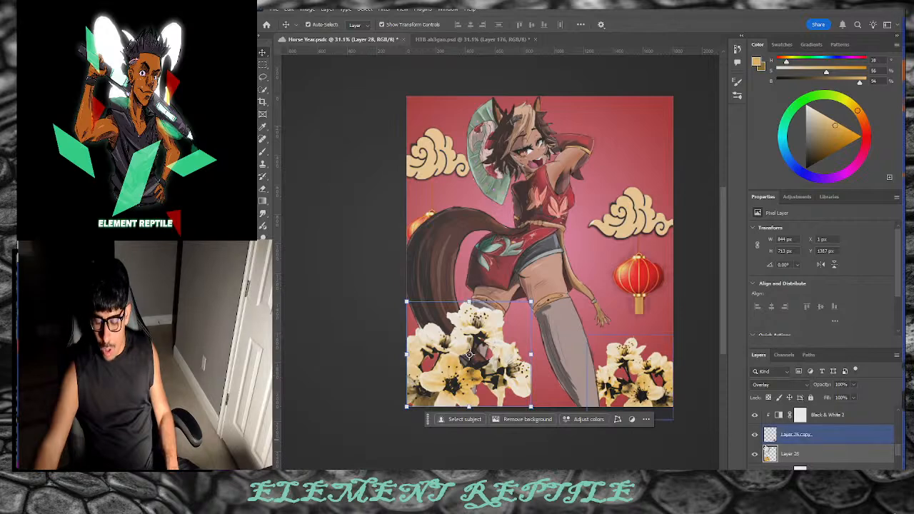
# Step: Browse the Filter menu's Distort and Pixelate submenus without applying a filter
pyautogui.click(386, 9)
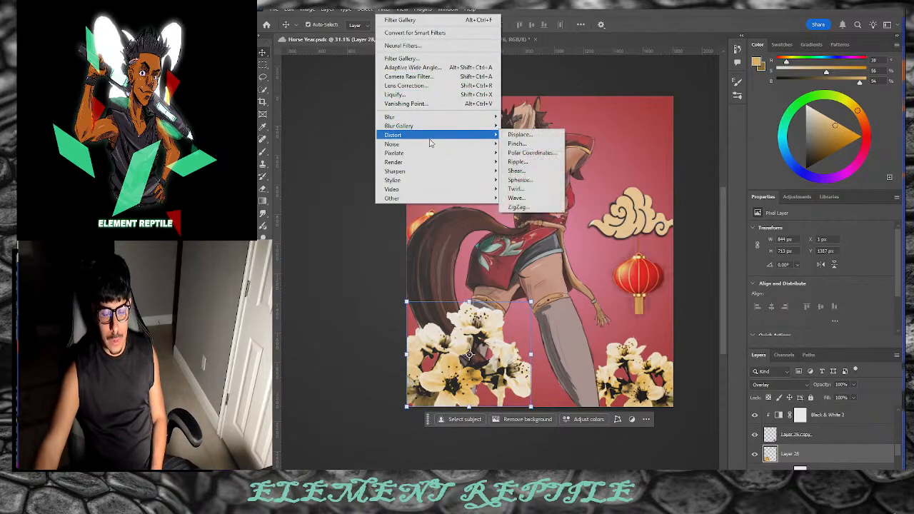
pyautogui.moveTo(441, 157)
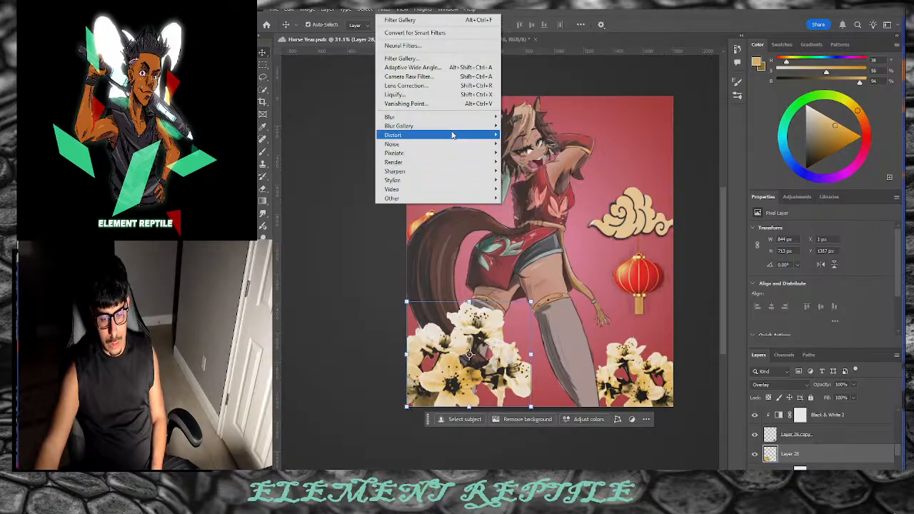
pyautogui.click(449, 59)
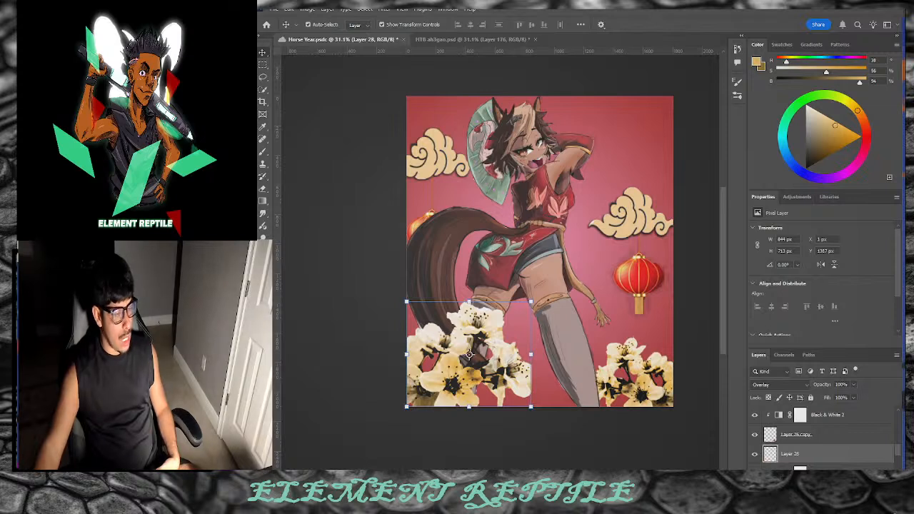
# Step: Save the illustration and zoom in on the flower cluster by the horse's legs
pyautogui.hotkey('ctrl', 's')
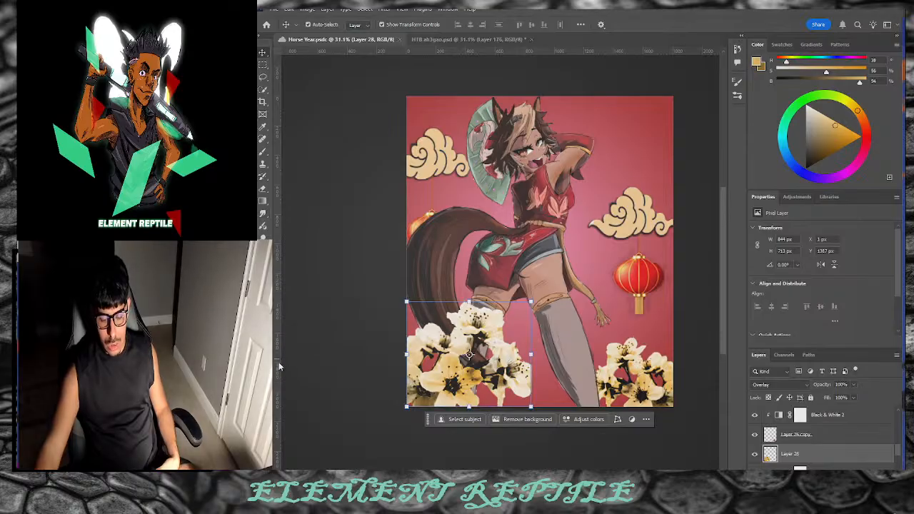
pyautogui.press('z')
pyautogui.moveTo(477, 356); pyautogui.dragTo(521, 376)
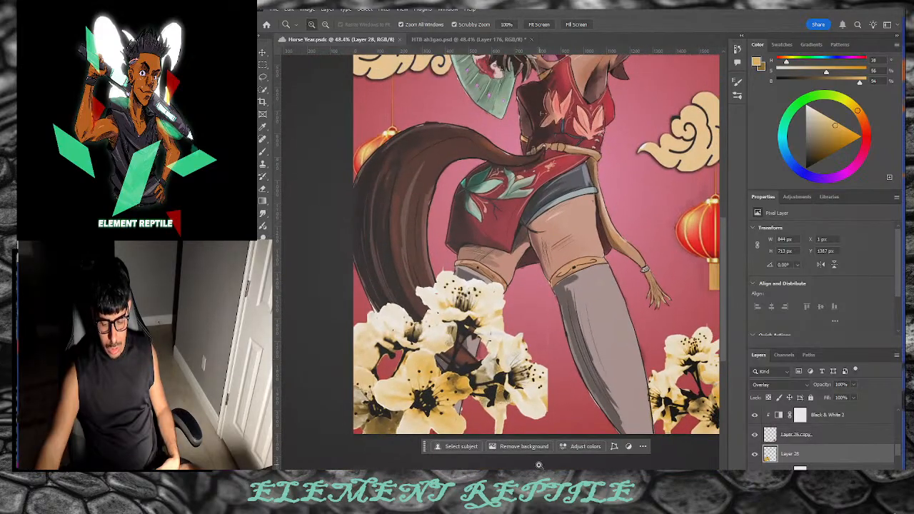
pyautogui.hscroll(2, 536, 285)
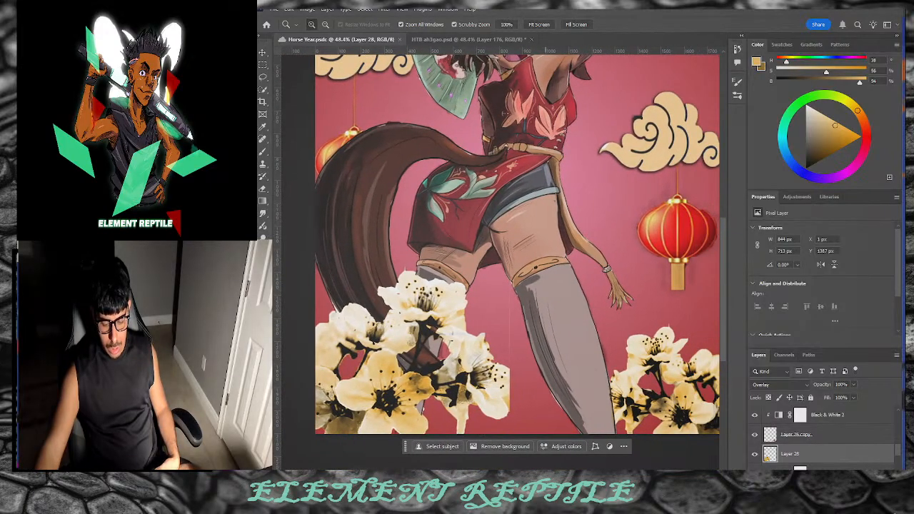
pyautogui.hscroll(5, 535, 286)
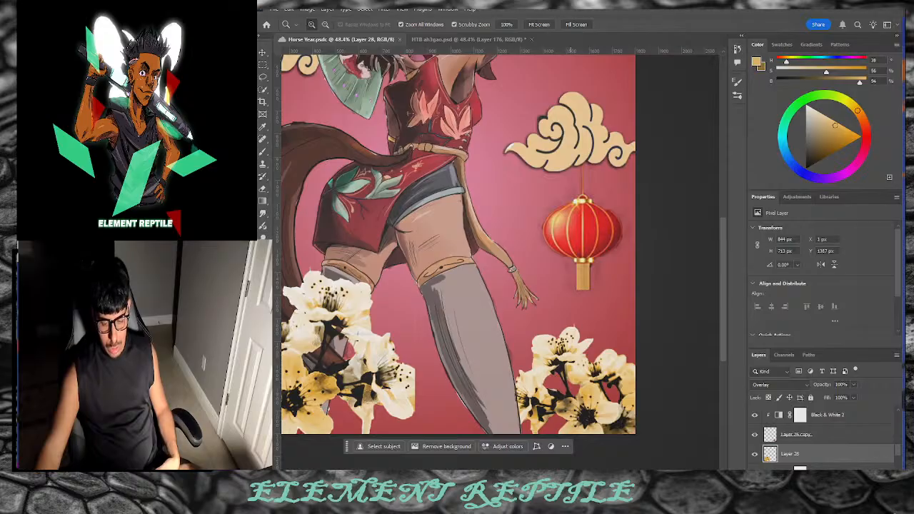
pyautogui.scroll(-3, 792, 432)
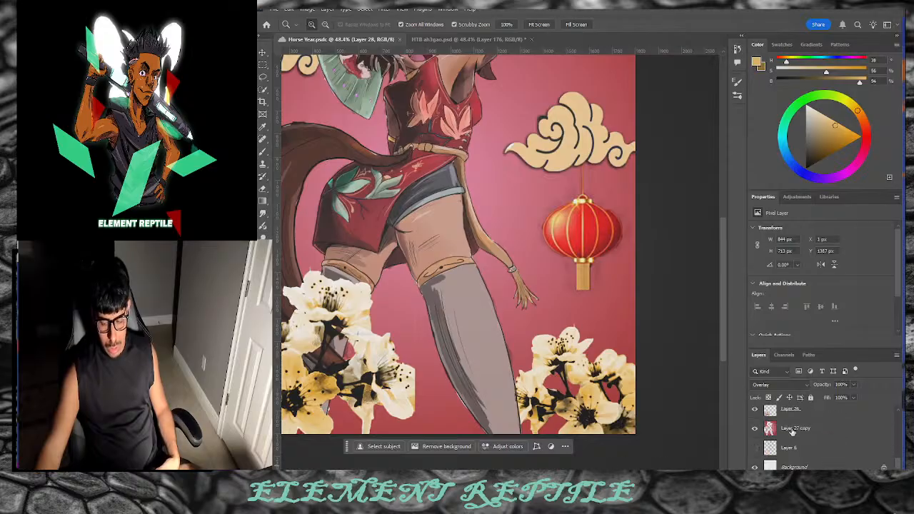
pyautogui.click(791, 432)
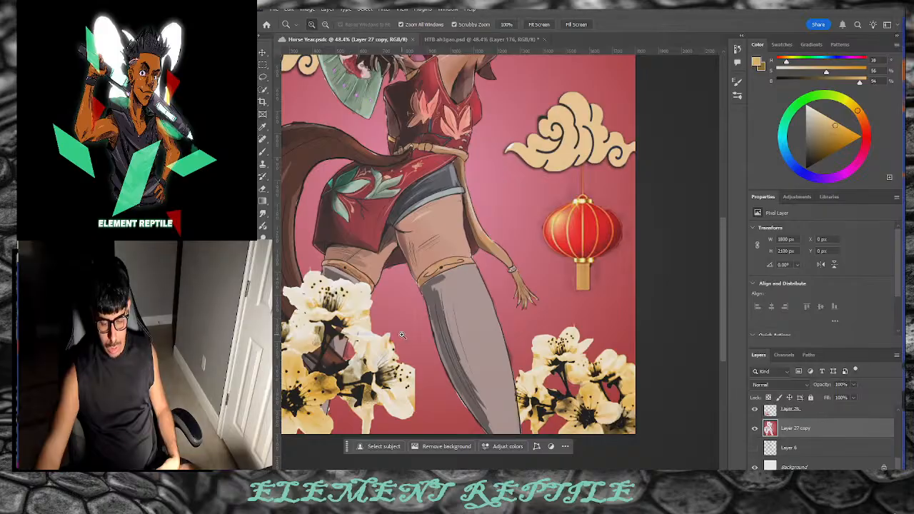
pyautogui.click(261, 187)
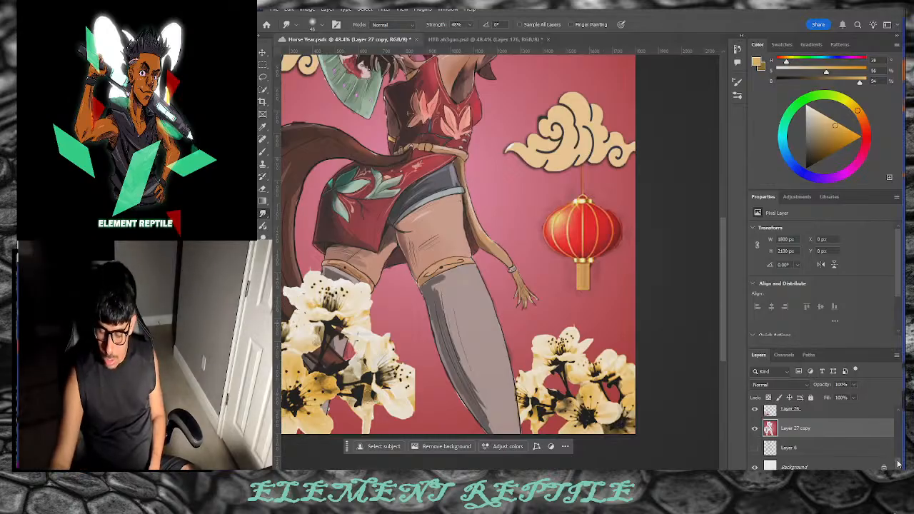
pyautogui.scroll(4, 894, 457)
pyautogui.moveTo(898, 457); pyautogui.dragTo(898, 446)
pyautogui.click(873, 447)
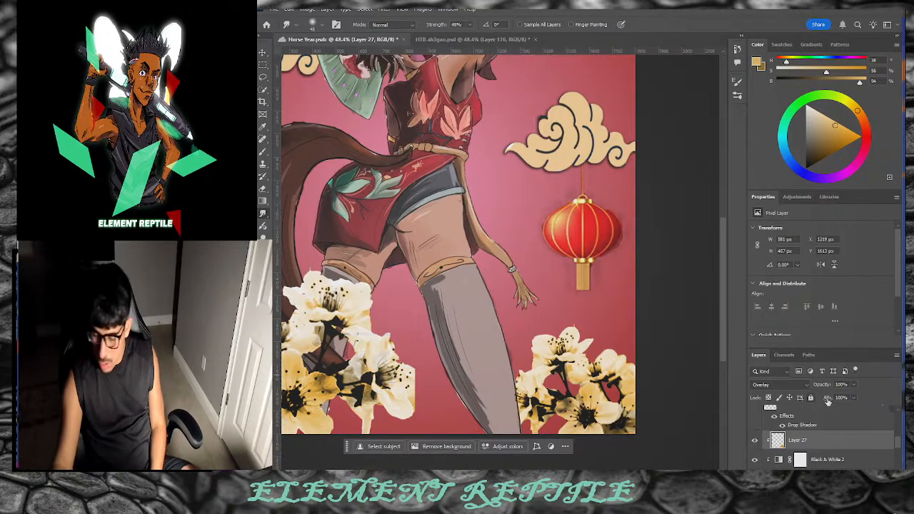
pyautogui.scroll(-5, 893, 437)
pyautogui.moveTo(891, 430); pyautogui.dragTo(891, 429)
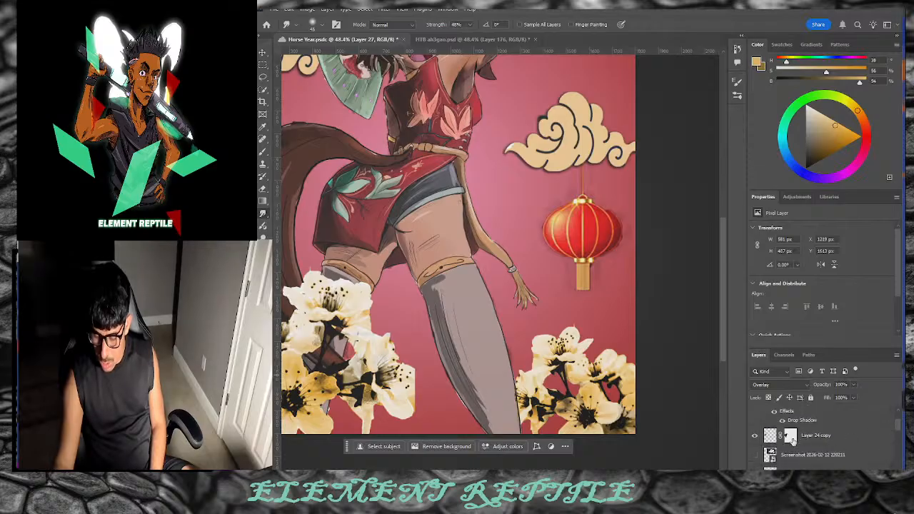
pyautogui.click(790, 436)
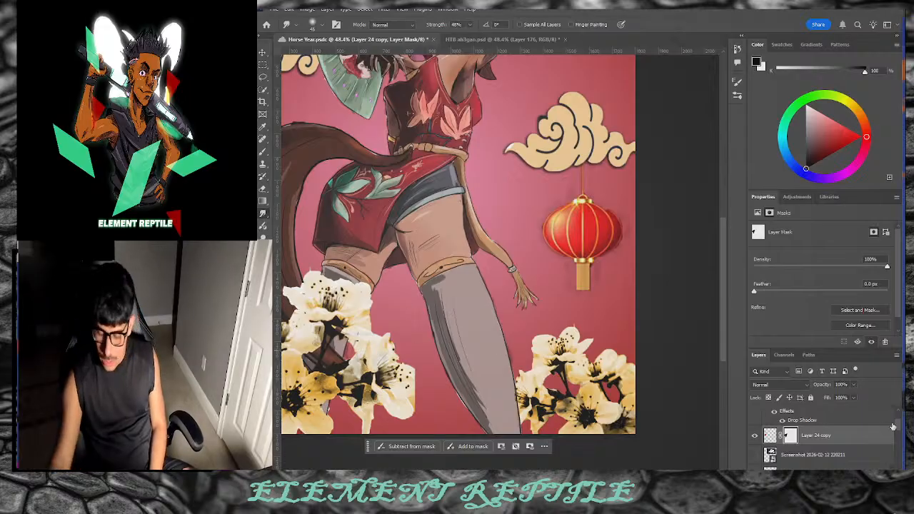
pyautogui.scroll(-3, 891, 427)
pyautogui.click(778, 431)
pyautogui.moveTo(412, 314); pyautogui.dragTo(412, 354)
pyautogui.hotkey('ctrl', 'z')
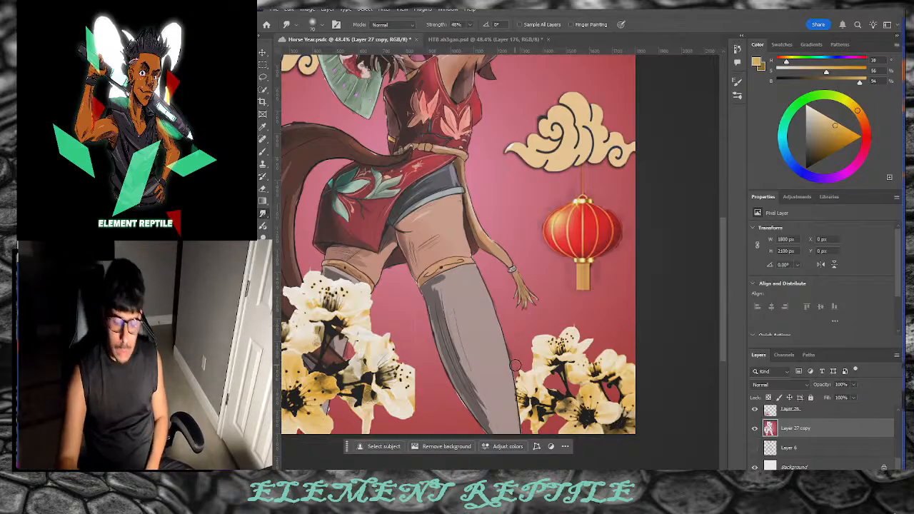
pyautogui.press('z')
pyautogui.moveTo(423, 295); pyautogui.dragTo(396, 298)
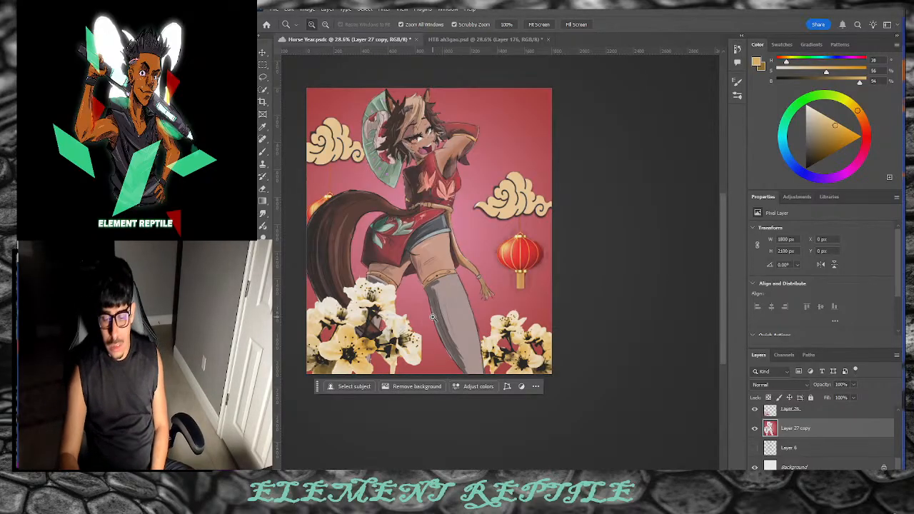
# Step: Add Layer 29 above Layer 27 copy, nudge the paint hue toward orange, and swap colours
pyautogui.click(869, 471)
pyautogui.moveTo(866, 126); pyautogui.dragTo(855, 118)
pyautogui.press('x')
pyautogui.press('x')
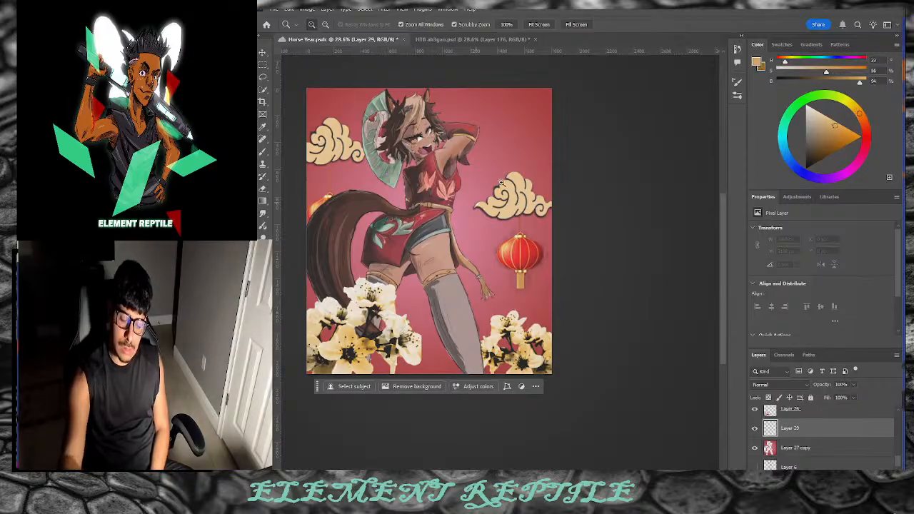
# Step: Choose the Inking Thick 'n Thin, then Wet Blender 50 brush presets, enlarged to 150 px
pyautogui.scroll(2, 492, 191)
pyautogui.press('b')
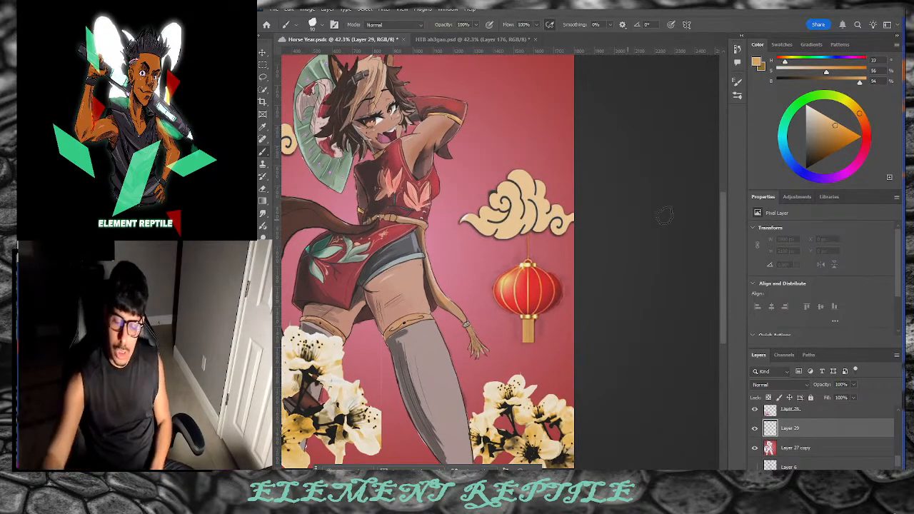
pyautogui.scroll(2, 723, 238)
pyautogui.click(738, 97)
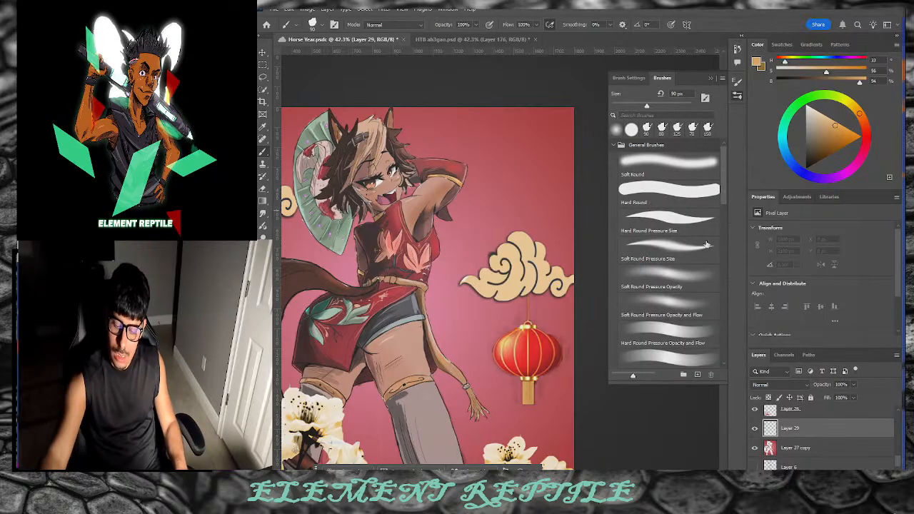
pyautogui.moveTo(722, 188); pyautogui.dragTo(709, 274)
pyautogui.click(699, 271)
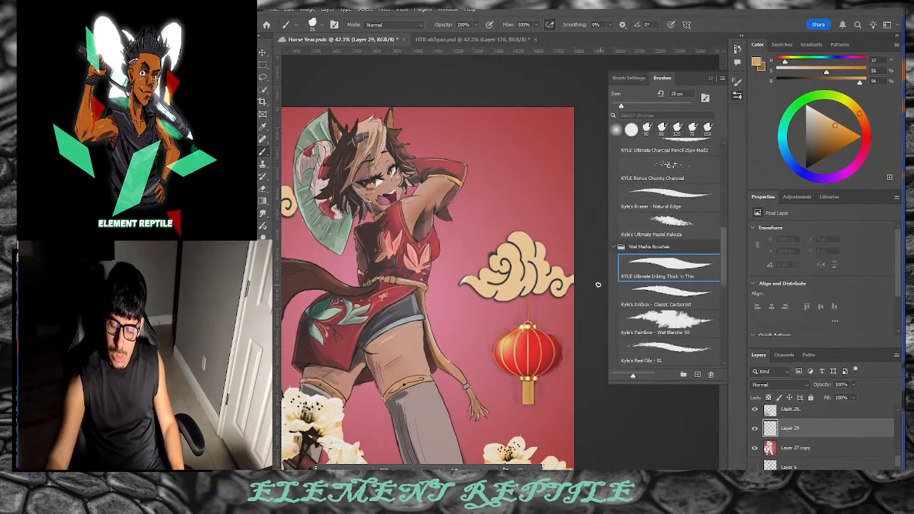
pyautogui.scroll(-3, 720, 246)
pyautogui.click(667, 270)
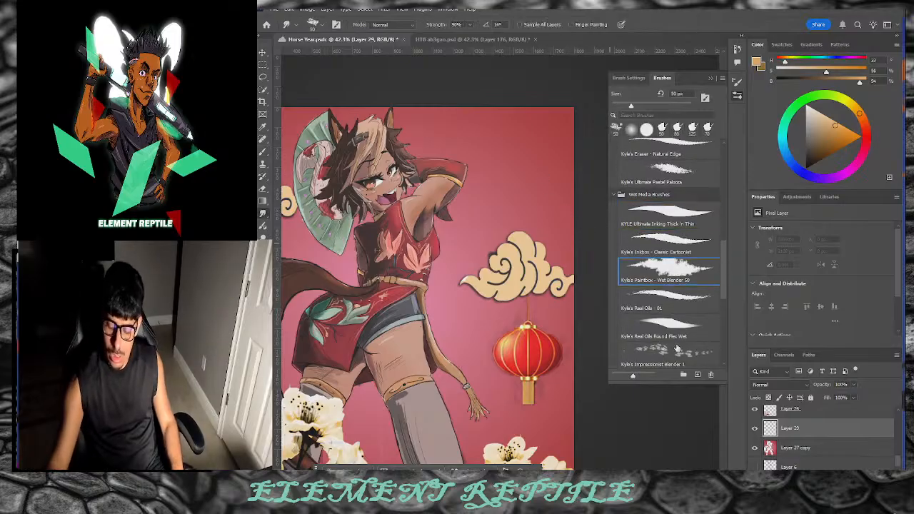
pyautogui.press(']')
pyautogui.press(']')
# Step: Pick a more saturated orange and switch between the Wet Blender 50 and inking brushes
pyautogui.click(829, 122)
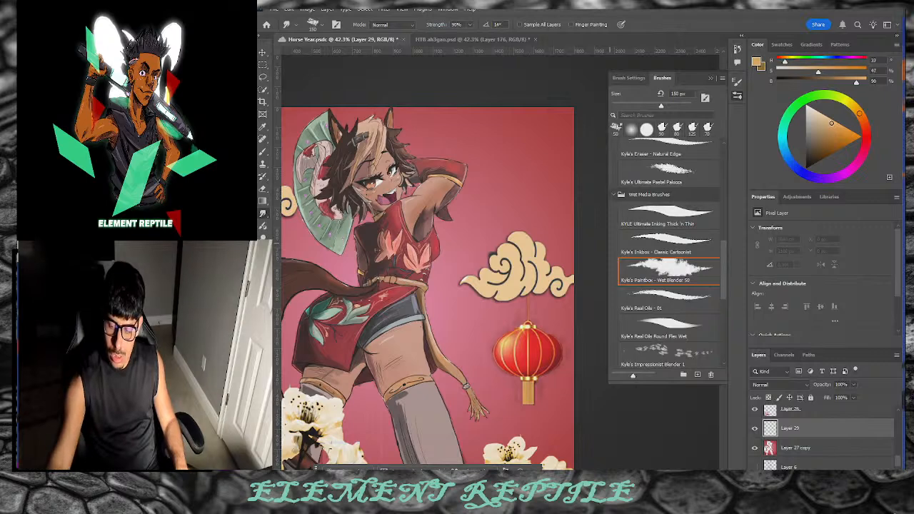
pyautogui.press('b')
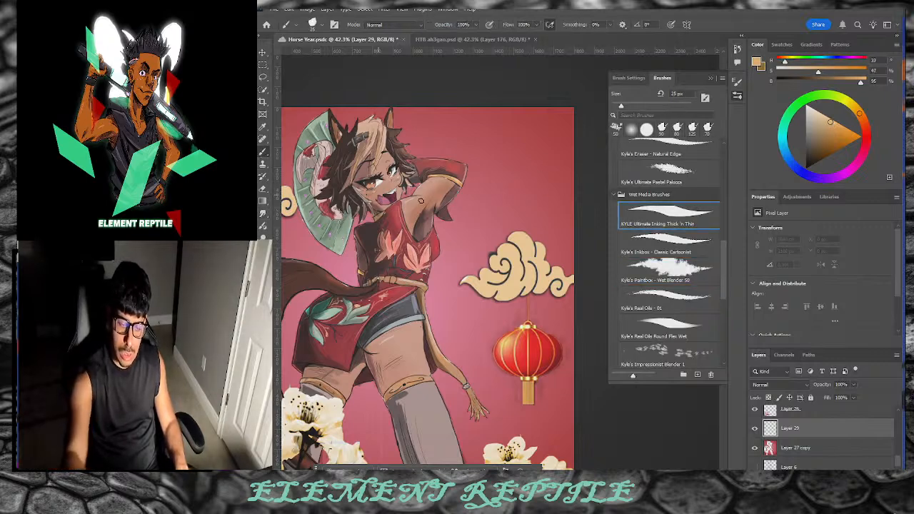
pyautogui.click(706, 269)
pyautogui.click(714, 276)
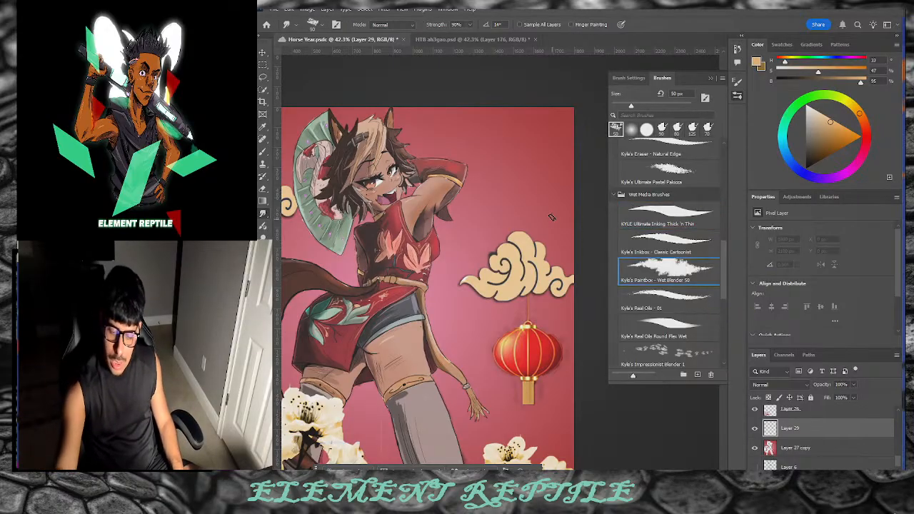
pyautogui.press('b')
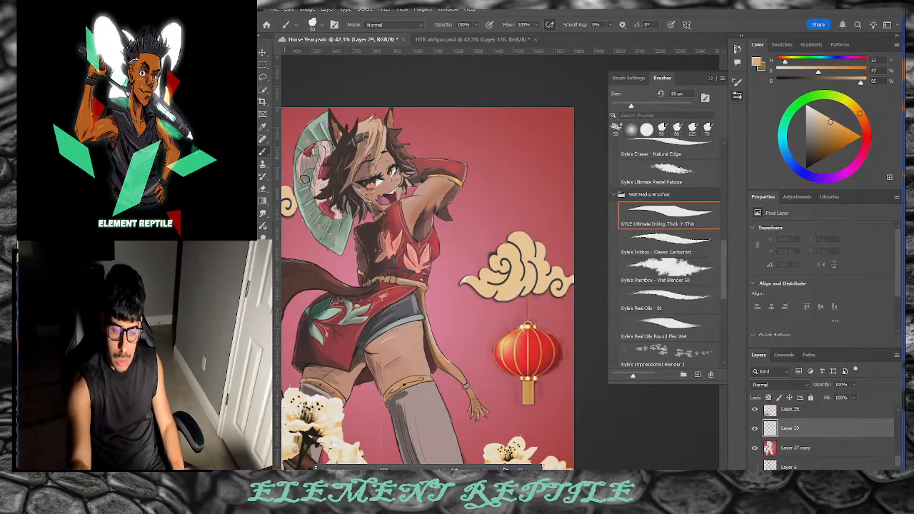
pyautogui.scroll(-5, 718, 269)
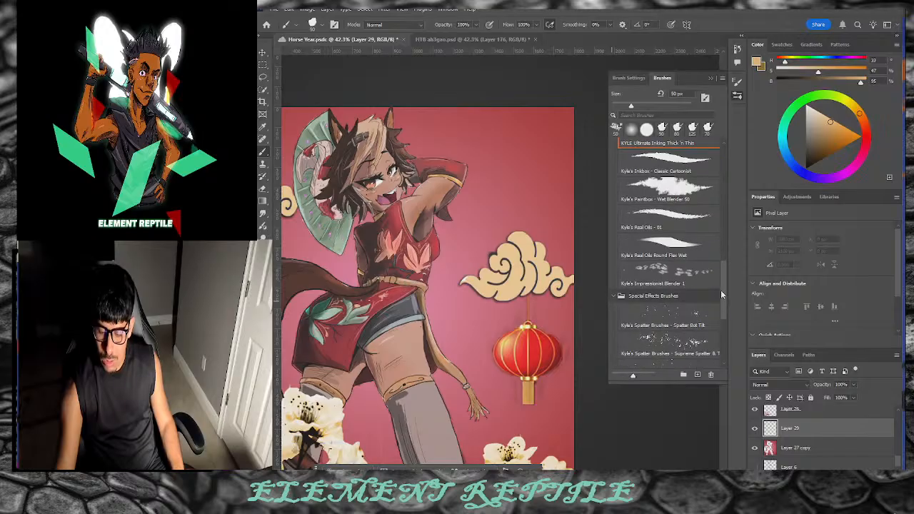
pyautogui.scroll(8, 713, 331)
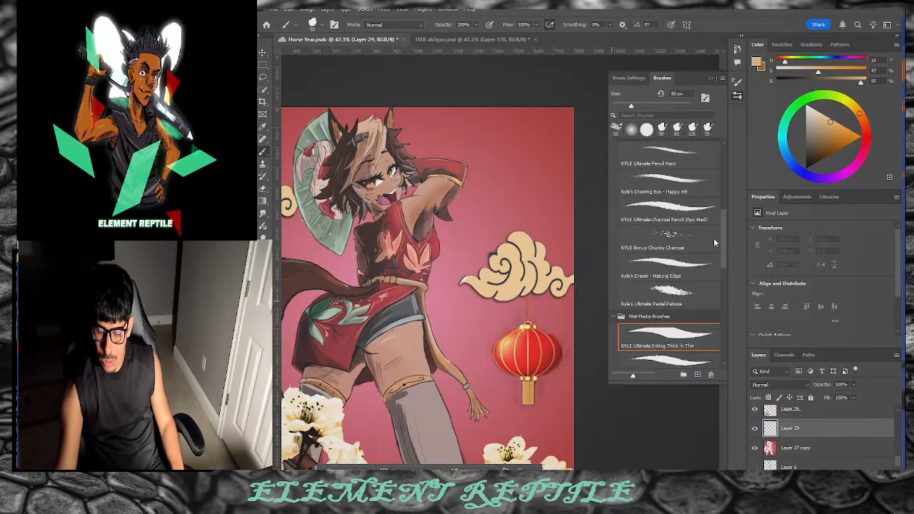
pyautogui.scroll(2, 719, 248)
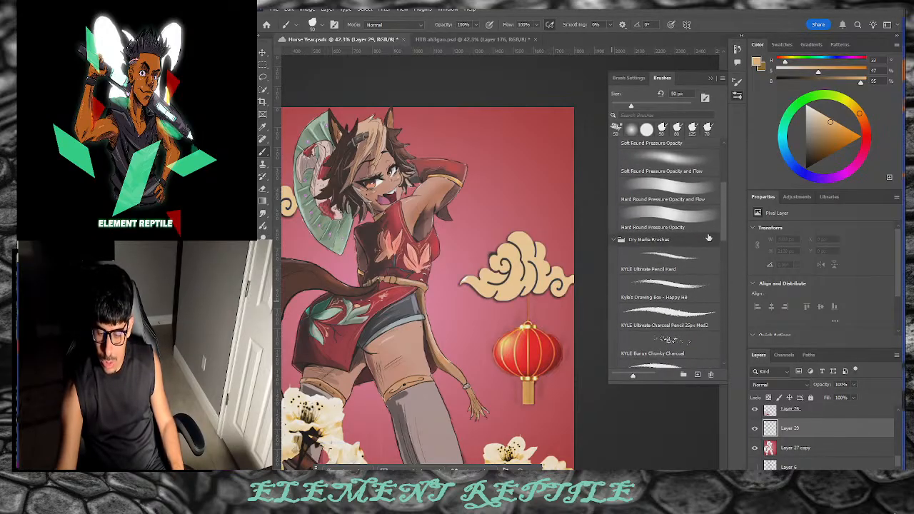
pyautogui.scroll(2, 718, 221)
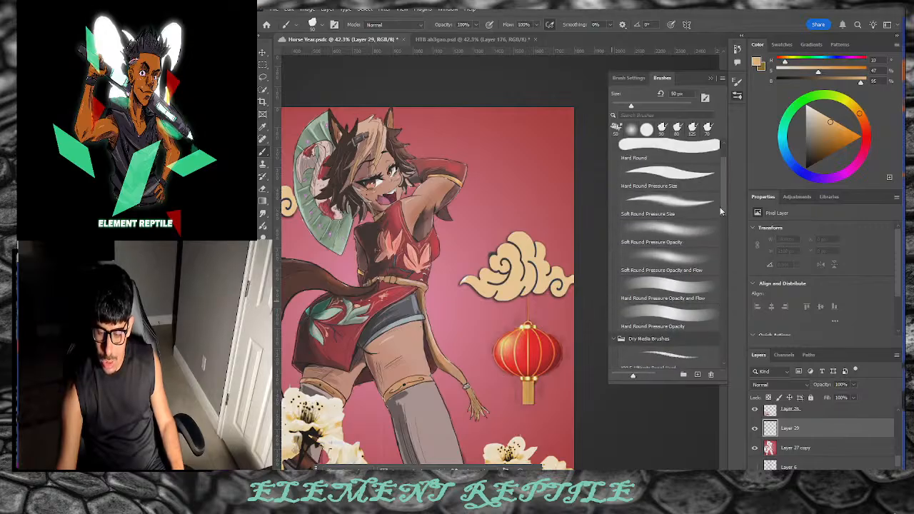
pyautogui.click(668, 324)
pyautogui.press(']')
pyautogui.press(']')
pyautogui.press(']')
pyautogui.press(']')
pyautogui.press(']')
pyautogui.press(']')
pyautogui.press(']')
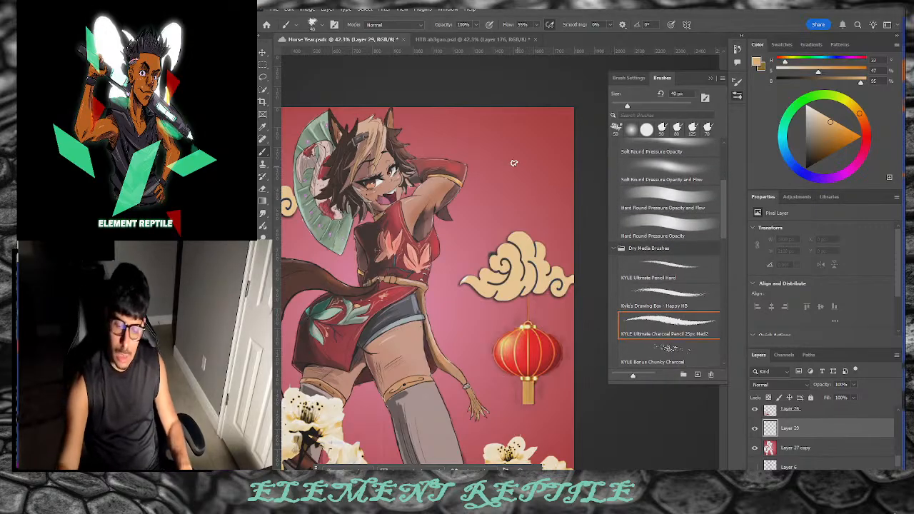
pyautogui.moveTo(476, 129); pyautogui.dragTo(532, 197)
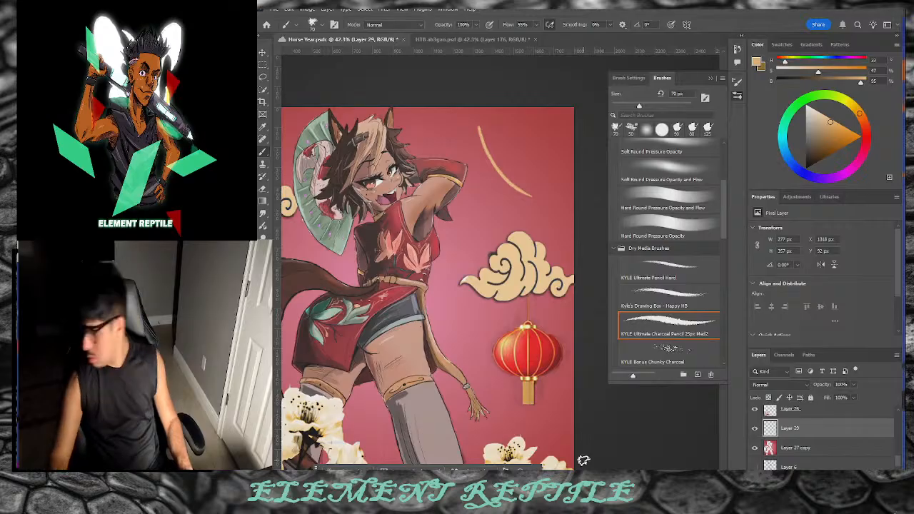
pyautogui.moveTo(475, 110); pyautogui.dragTo(527, 188)
pyautogui.moveTo(484, 142); pyautogui.dragTo(536, 197)
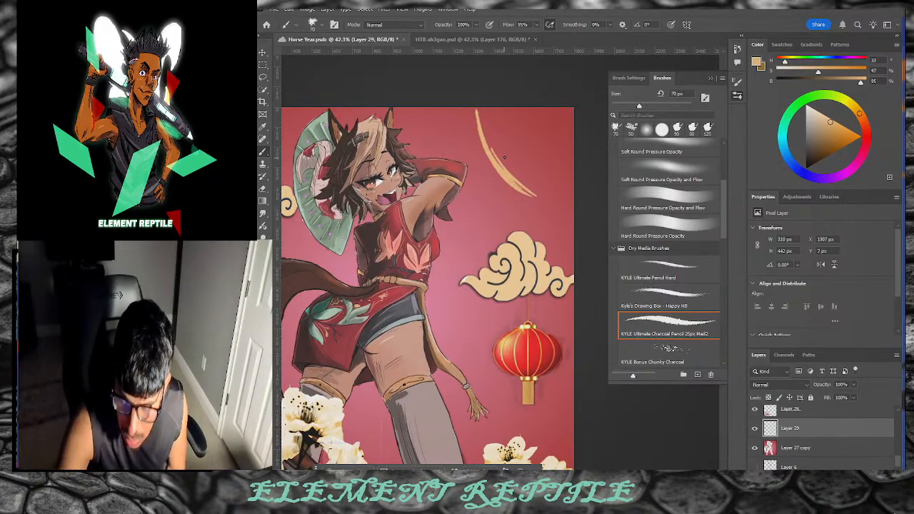
pyautogui.press('e')
pyautogui.moveTo(481, 128); pyautogui.dragTo(526, 183)
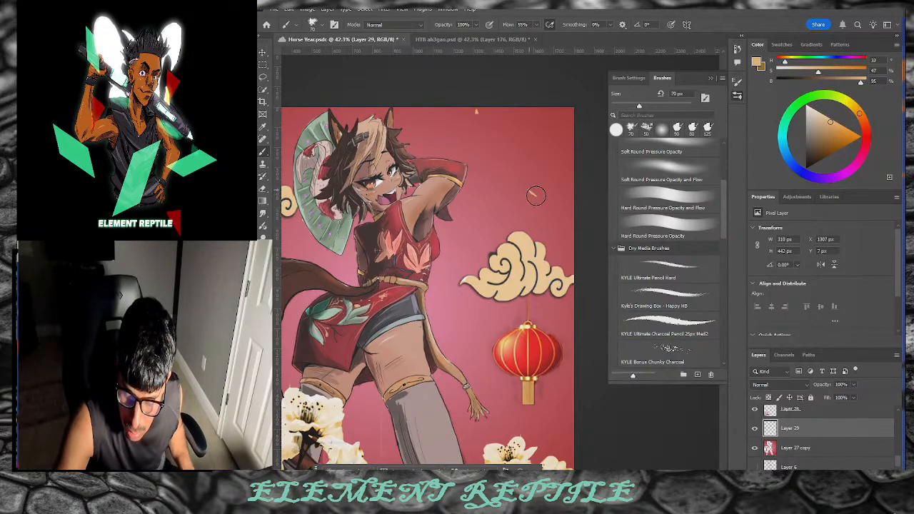
pyautogui.scroll(1, 477, 167)
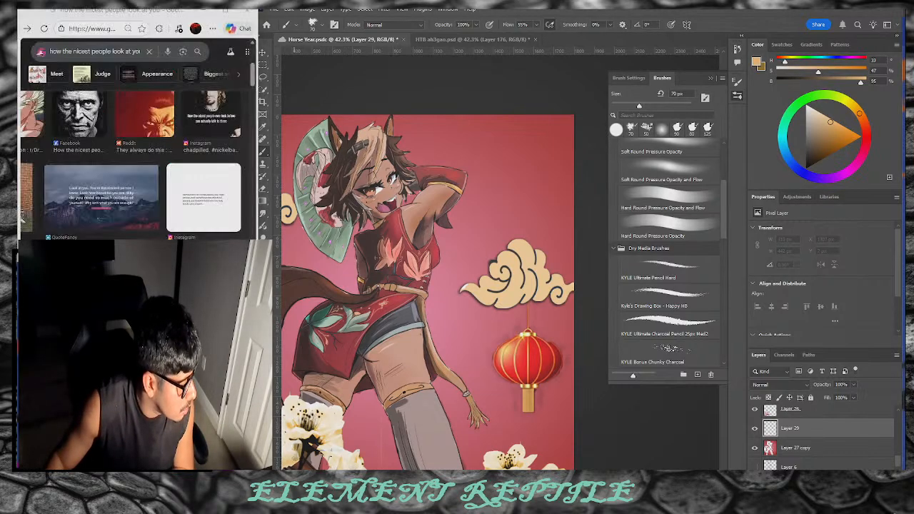
# Step: Open Google Translate from a Google search and set the target language to Chinese (Simplified)
pyautogui.click(40, 52)
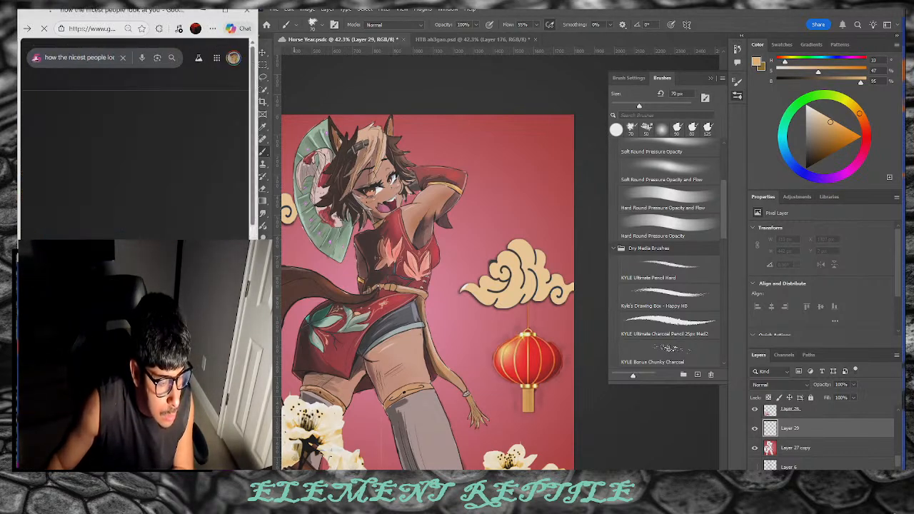
pyautogui.click(77, 139)
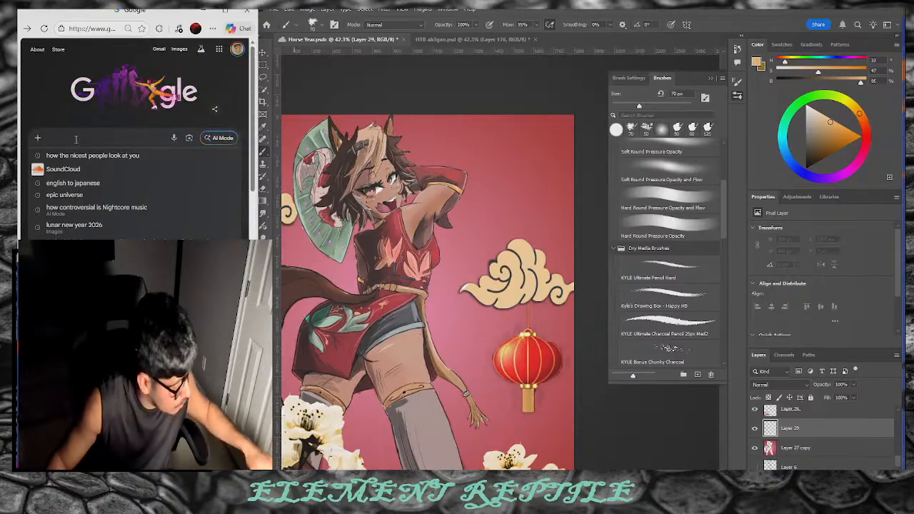
pyautogui.write('eng')
pyautogui.click(80, 155)
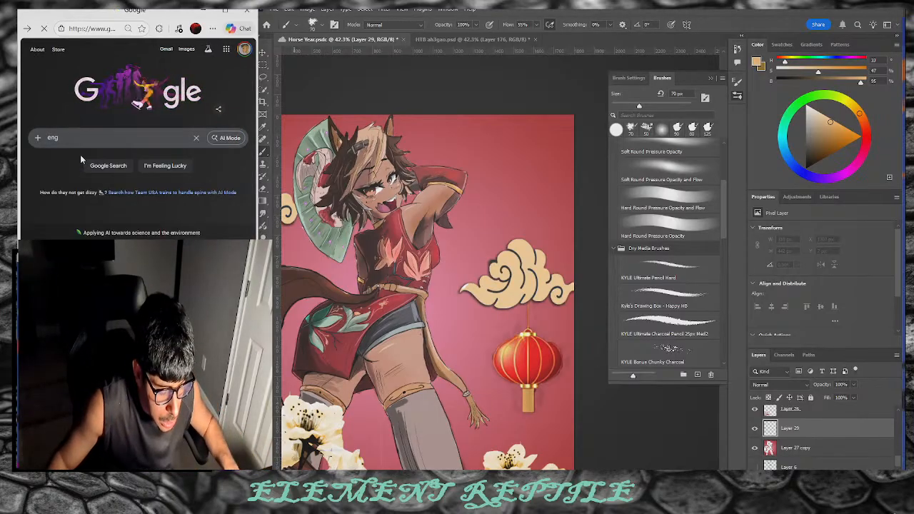
pyautogui.click(154, 105)
pyautogui.write('chinese')
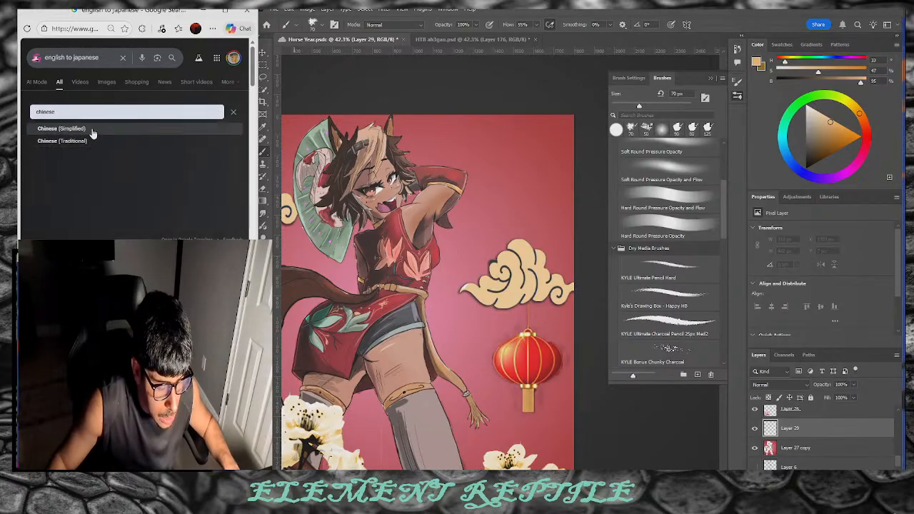
pyautogui.click(92, 132)
# Step: Enter 'horse' to get the translation 马 (Mǎ), then go back to the illustration
pyautogui.write('h')
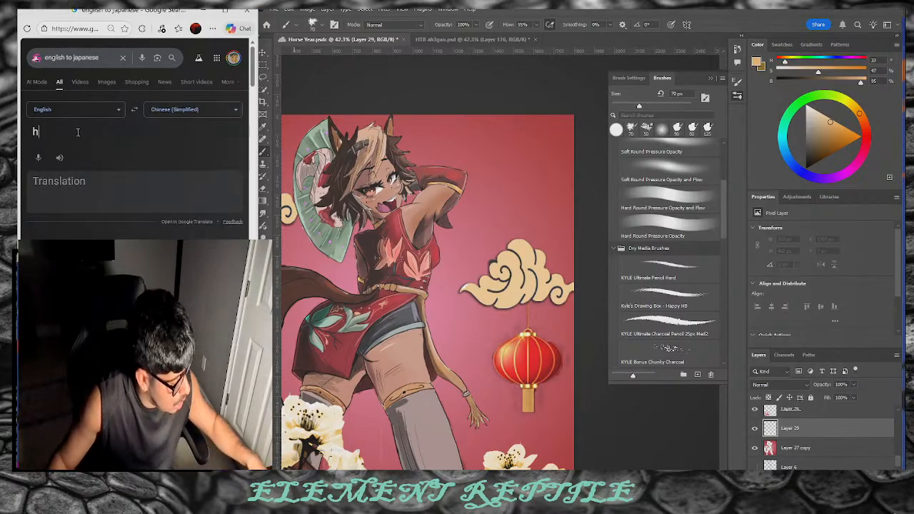
pyautogui.write('io')
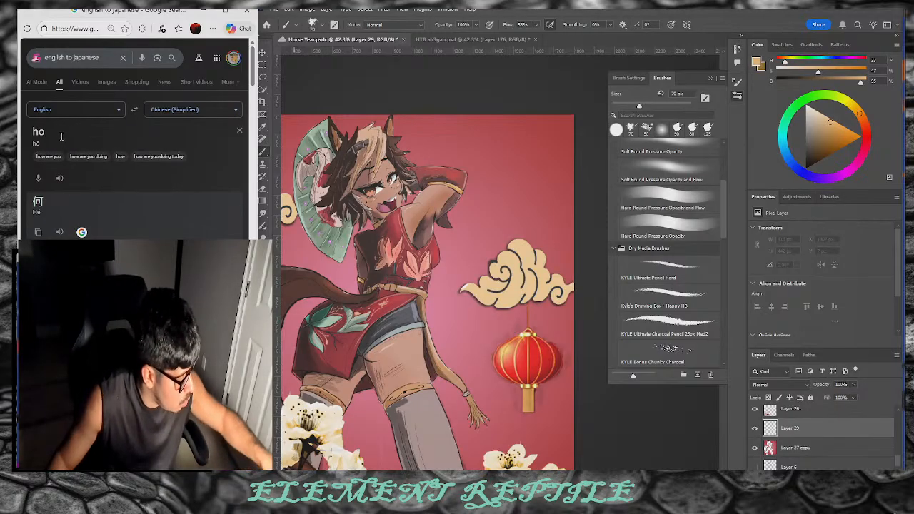
pyautogui.write('rsu')
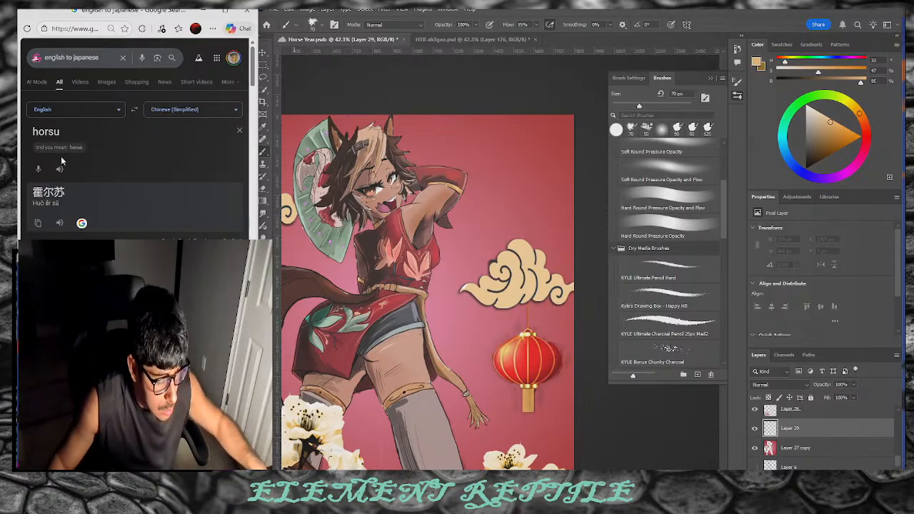
pyautogui.press('BackSpace')
pyautogui.write('e')
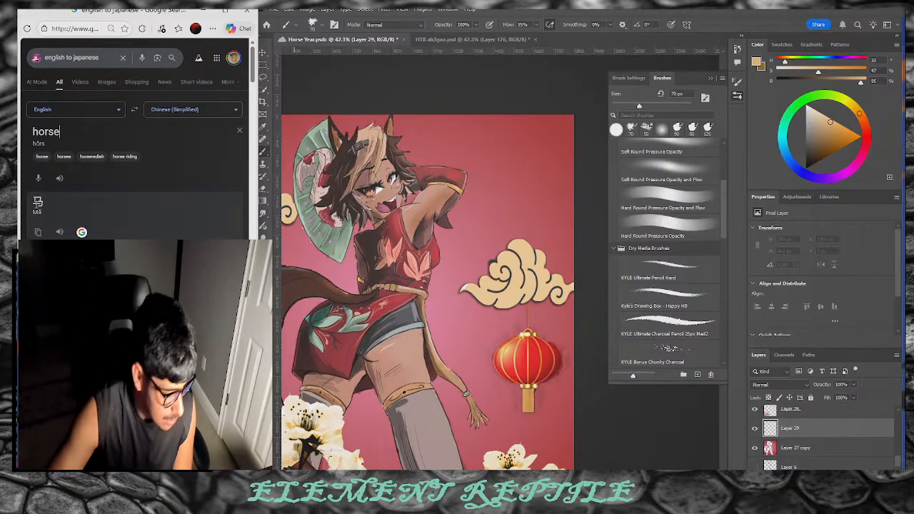
pyautogui.click(517, 156)
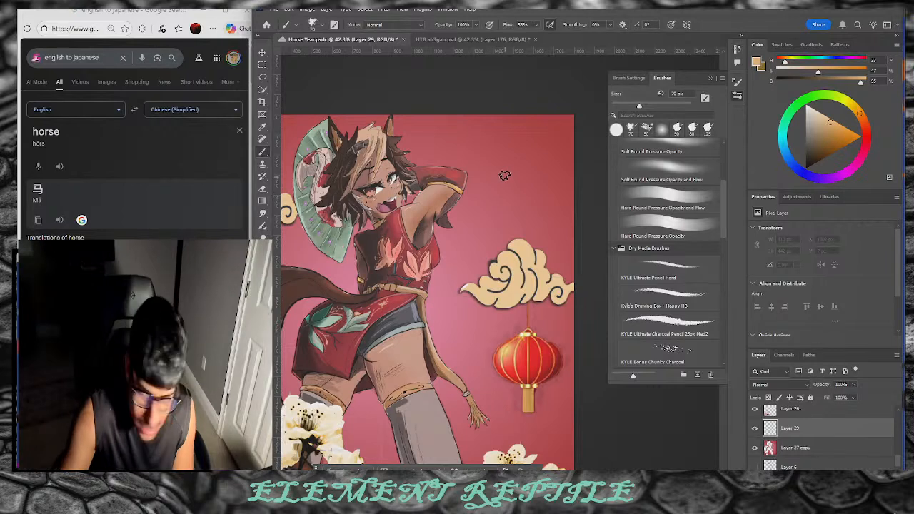
# Step: Brush the tan strokes of 马 in the upper-right sky, undoing a trial stroke and a misdrawn hook
pyautogui.moveTo(490, 171); pyautogui.dragTo(495, 137)
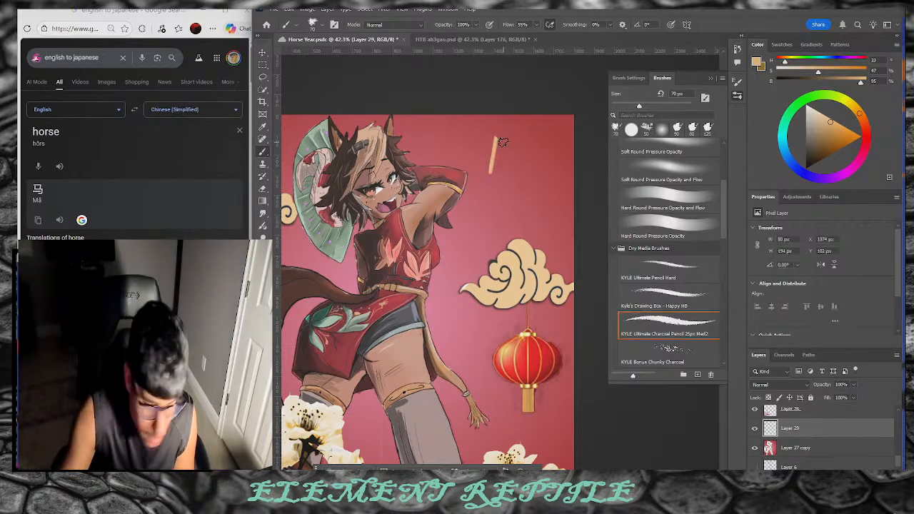
pyautogui.hotkey('ctrl', 'z')
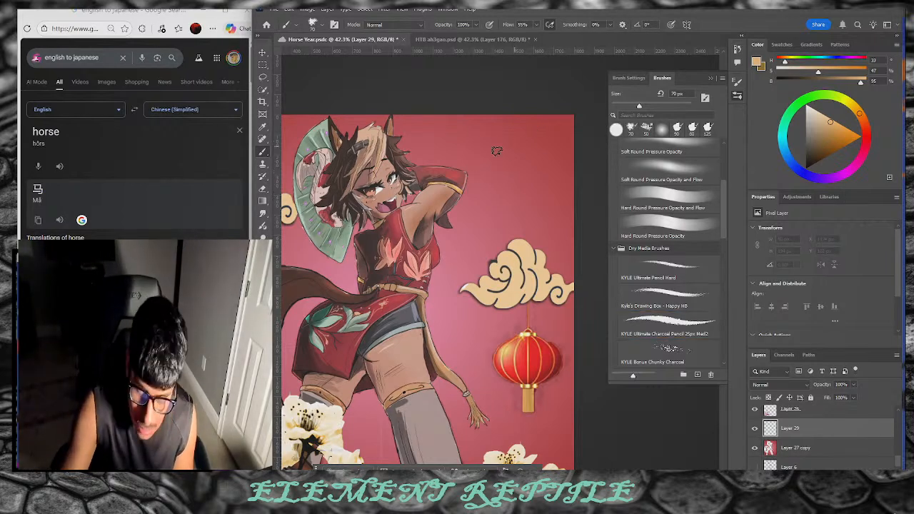
pyautogui.moveTo(484, 150); pyautogui.dragTo(504, 153)
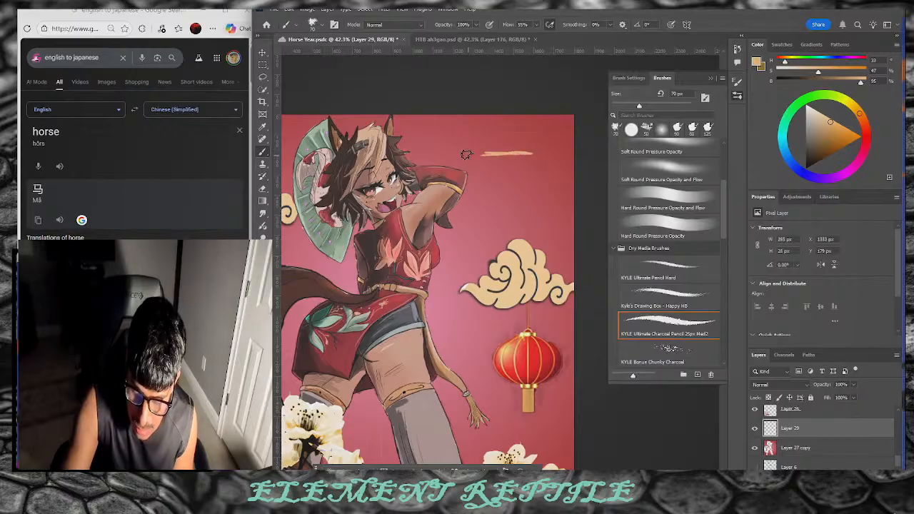
pyautogui.moveTo(498, 153); pyautogui.dragTo(498, 177)
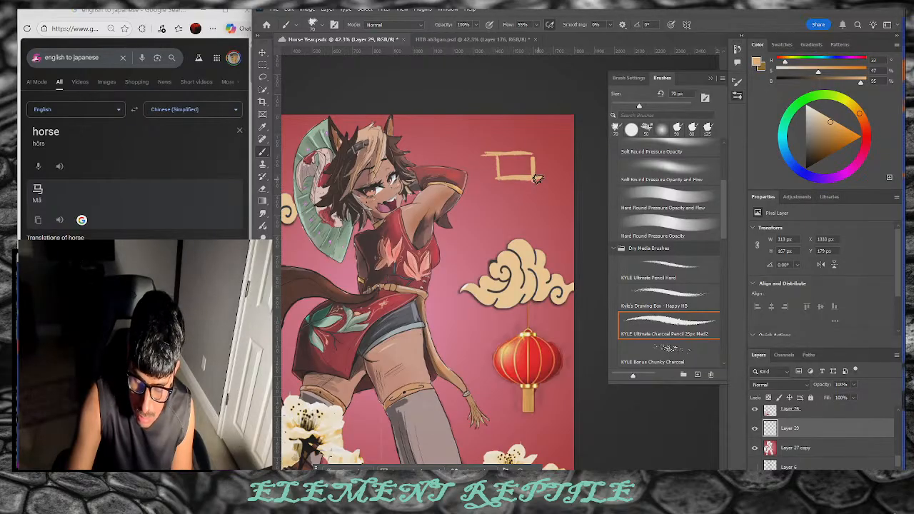
pyautogui.moveTo(536, 206); pyautogui.dragTo(507, 203)
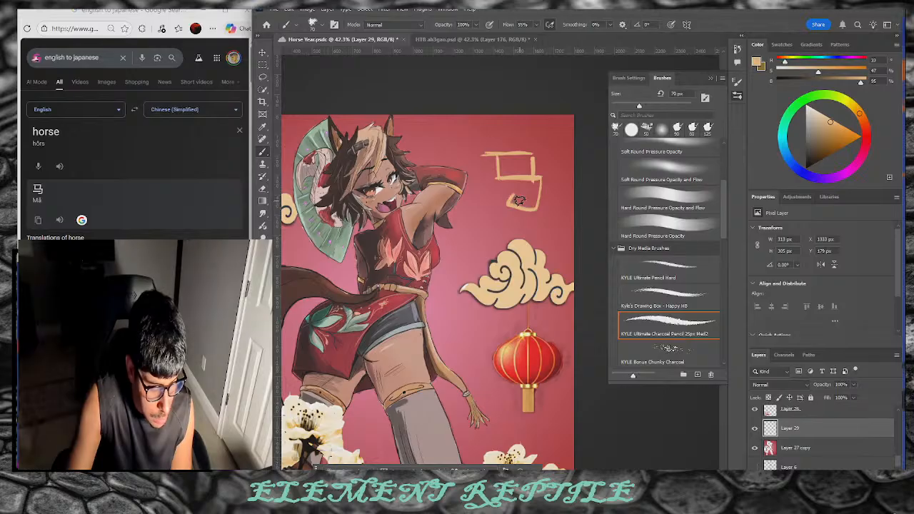
pyautogui.hotkey('ctrl', 'z')
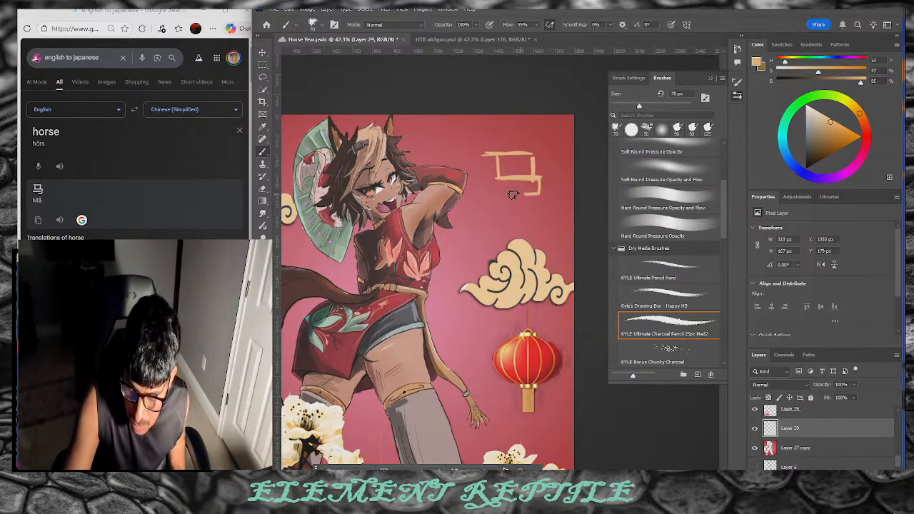
pyautogui.moveTo(524, 186); pyautogui.dragTo(506, 189)
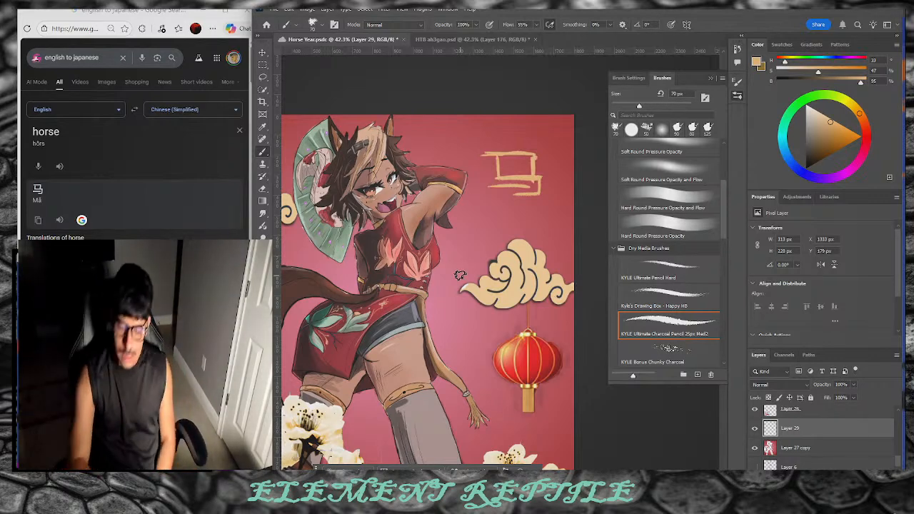
# Step: Scale up the 马 glyph and move it up and right, then commit the transform
pyautogui.press('v')
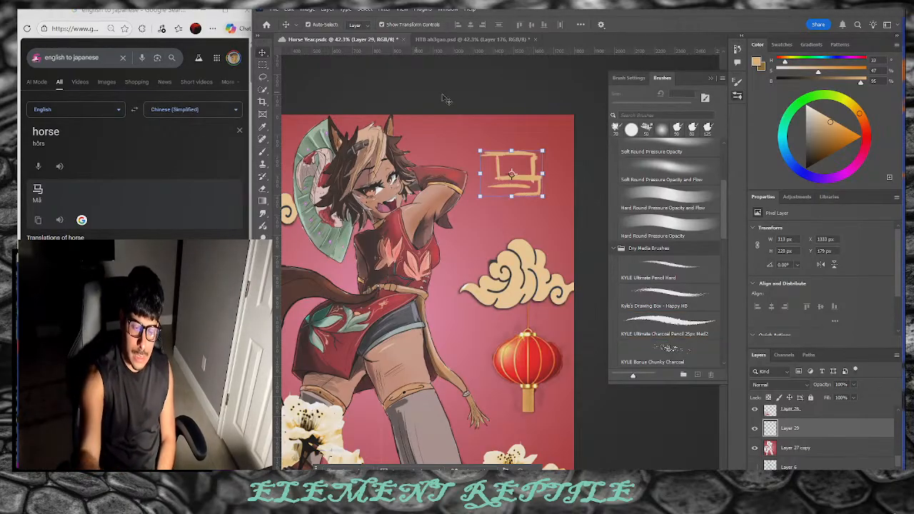
pyautogui.moveTo(479, 196); pyautogui.dragTo(456, 235)
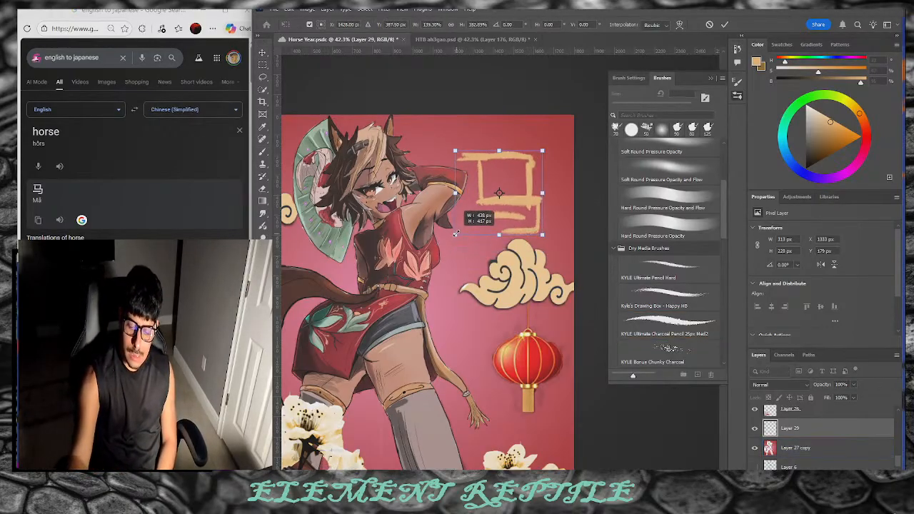
pyautogui.moveTo(493, 211); pyautogui.dragTo(504, 201)
pyautogui.moveTo(543, 141); pyautogui.dragTo(547, 136)
pyautogui.moveTo(536, 181); pyautogui.dragTo(543, 174)
pyautogui.press('Return')
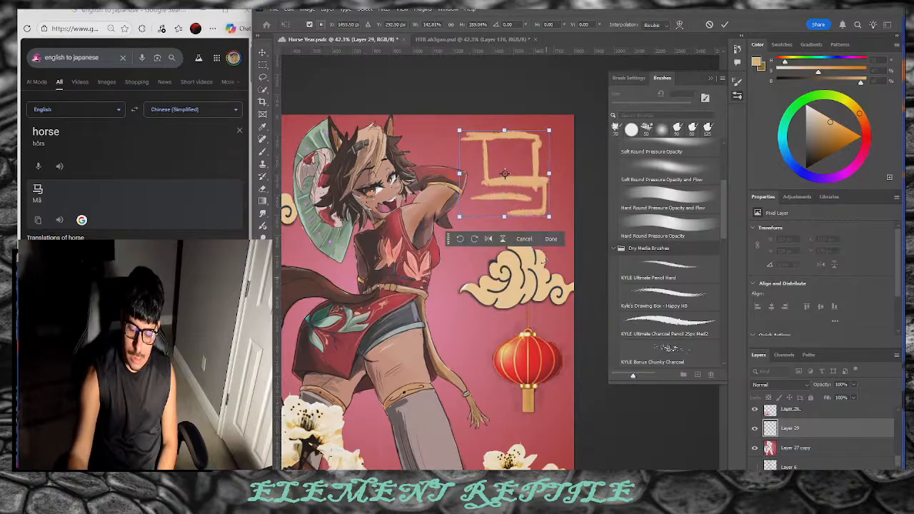
pyautogui.click(548, 235)
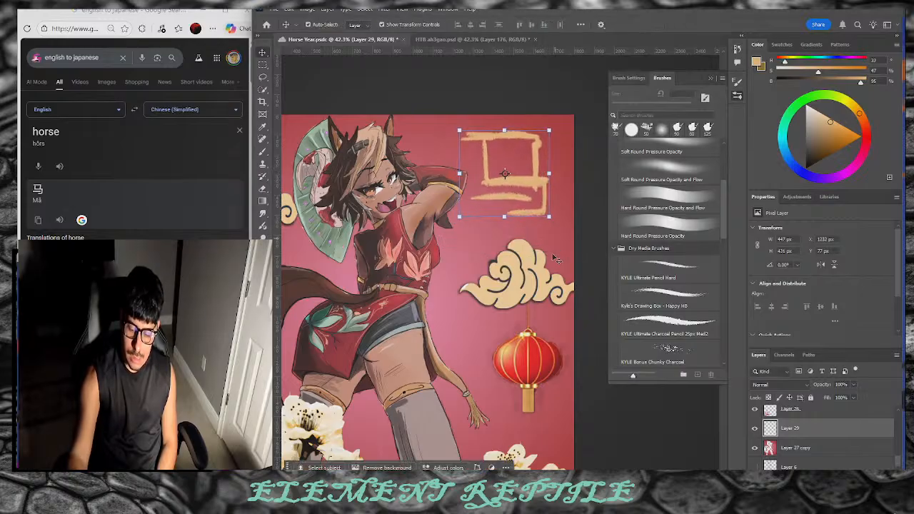
# Step: Paint a test stroke under the 马 glyph and undo it
pyautogui.click(263, 152)
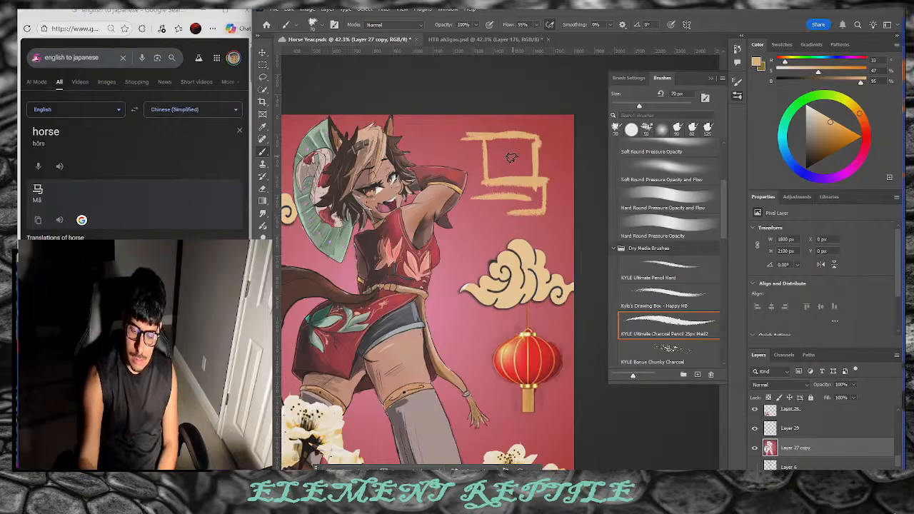
pyautogui.moveTo(541, 219); pyautogui.dragTo(473, 221)
pyautogui.hotkey('ctrl', 'z')
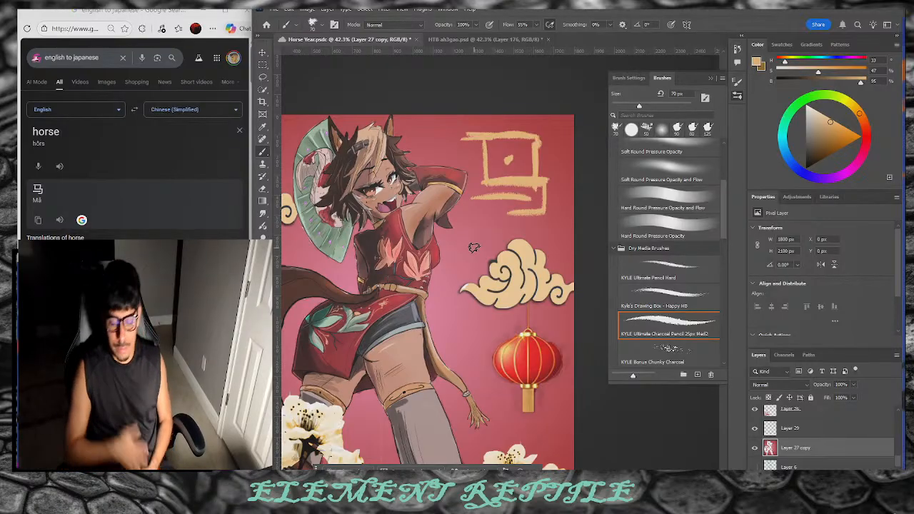
# Step: Fit the whole canvas in view, then enlarge the 马 glyph and nudge it up and right
pyautogui.press('z')
pyautogui.moveTo(411, 264); pyautogui.dragTo(334, 270)
pyautogui.moveTo(374, 317); pyautogui.dragTo(435, 304)
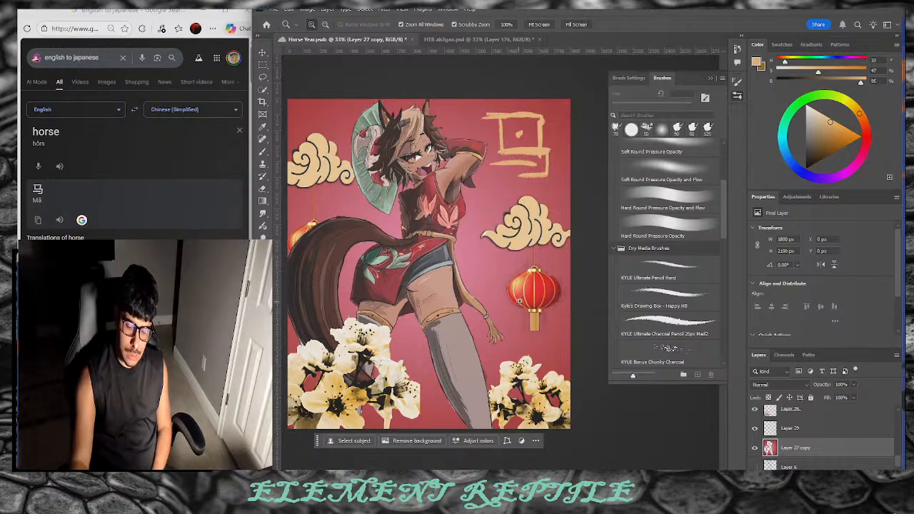
pyautogui.press('v')
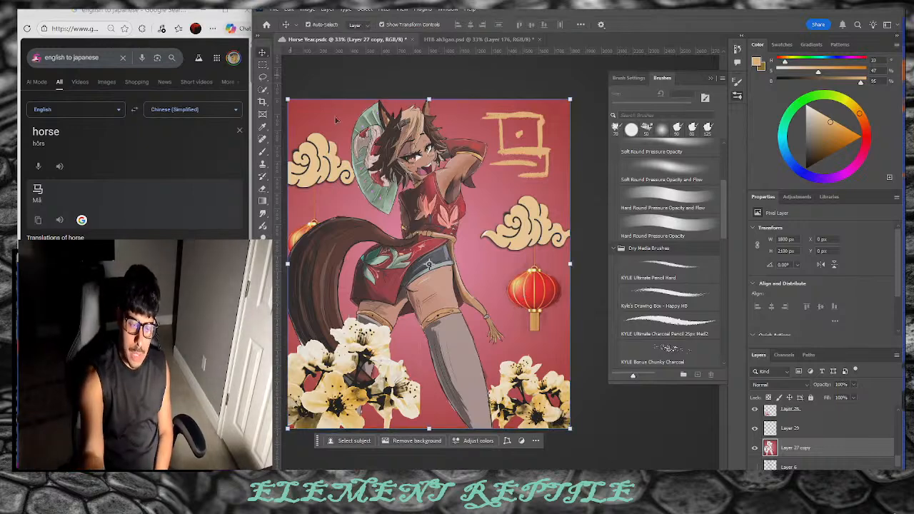
pyautogui.click(508, 174)
pyautogui.moveTo(481, 180); pyautogui.dragTo(460, 212)
pyautogui.moveTo(526, 181)
pyautogui.mouseDown()
pyautogui.moveTo(531, 172)
pyautogui.moveTo(513, 193)
pyautogui.mouseUp()
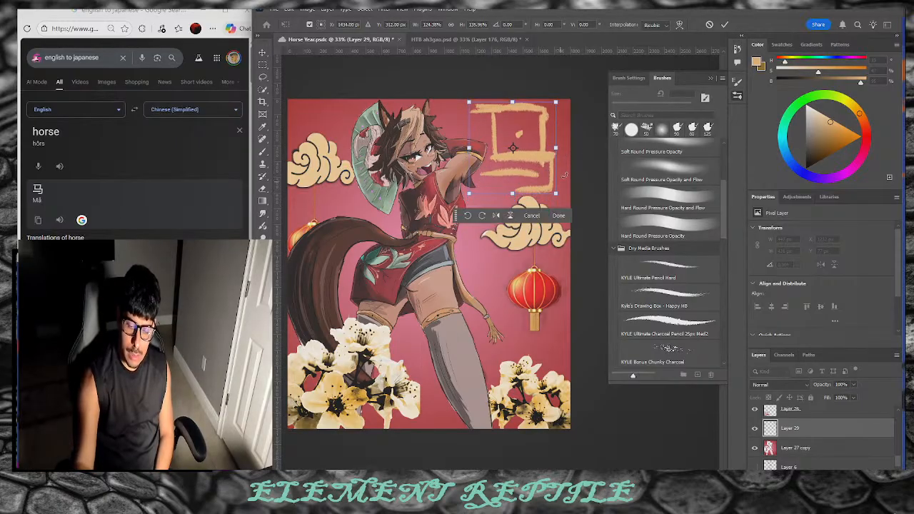
# Step: Warp the 马 glyph, bending its outline, middle and corners into curves
pyautogui.click(679, 26)
pyautogui.moveTo(494, 131); pyautogui.dragTo(504, 127)
pyautogui.moveTo(545, 152); pyautogui.dragTo(515, 189)
pyautogui.moveTo(534, 136); pyautogui.dragTo(511, 147)
pyautogui.moveTo(545, 191)
pyautogui.mouseDown()
pyautogui.moveTo(535, 194)
pyautogui.moveTo(549, 189)
pyautogui.mouseUp()
pyautogui.moveTo(470, 103); pyautogui.dragTo(469, 117)
pyautogui.moveTo(516, 164); pyautogui.dragTo(520, 158)
# Step: Finish warping the glyph's corners, right side and middle strokes, and commit the warp
pyautogui.moveTo(470, 193); pyautogui.dragTo(483, 165)
pyautogui.moveTo(530, 116); pyautogui.dragTo(571, 112)
pyautogui.moveTo(469, 116)
pyautogui.mouseDown()
pyautogui.moveTo(473, 130)
pyautogui.moveTo(509, 128)
pyautogui.moveTo(481, 122)
pyautogui.mouseUp()
pyautogui.moveTo(504, 189); pyautogui.dragTo(505, 186)
pyautogui.moveTo(522, 159); pyautogui.dragTo(547, 154)
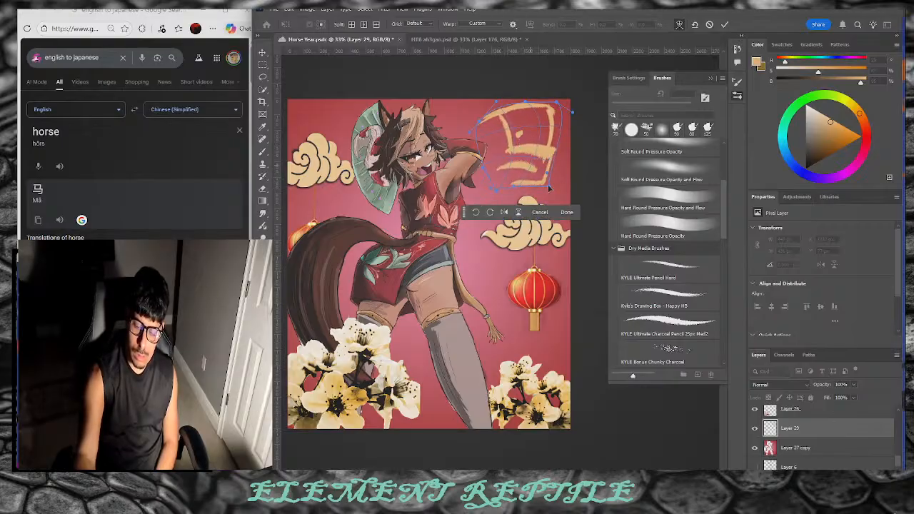
pyautogui.press('Return')
# Step: Nudge the yellow 马 glyph slightly left and down, undoing an accidental artwork move
pyautogui.click(526, 140)
pyautogui.moveTo(538, 143); pyautogui.dragTo(516, 157)
pyautogui.hotkey('ctrl', 'z')
pyautogui.click(526, 159)
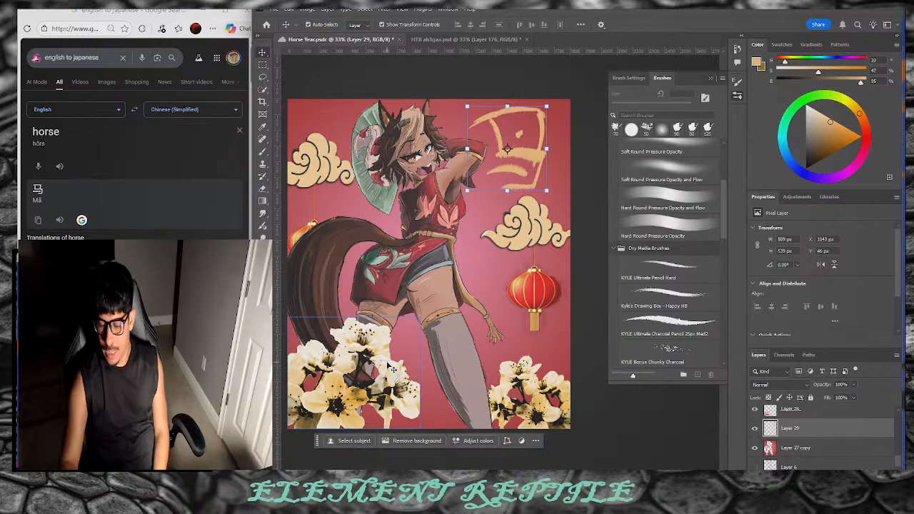
pyautogui.click(777, 384)
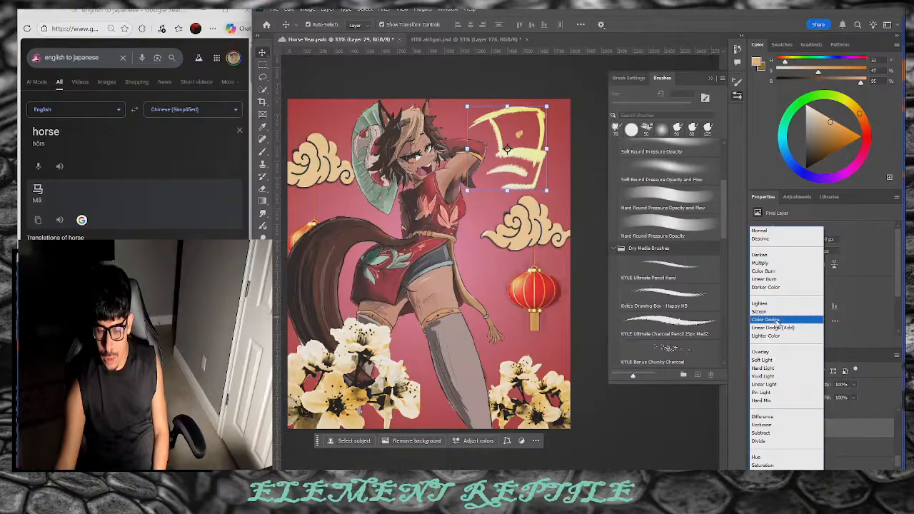
# Step: Give Layer 29's 马 glyph a Color Dodge blend, then select Layer 25's right-hand cloud
pyautogui.click(775, 325)
pyautogui.click(628, 432)
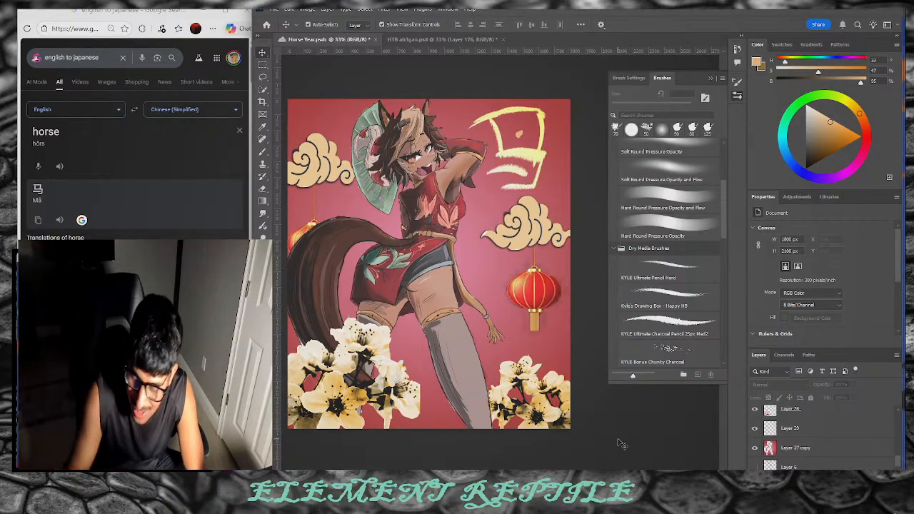
pyautogui.click(843, 433)
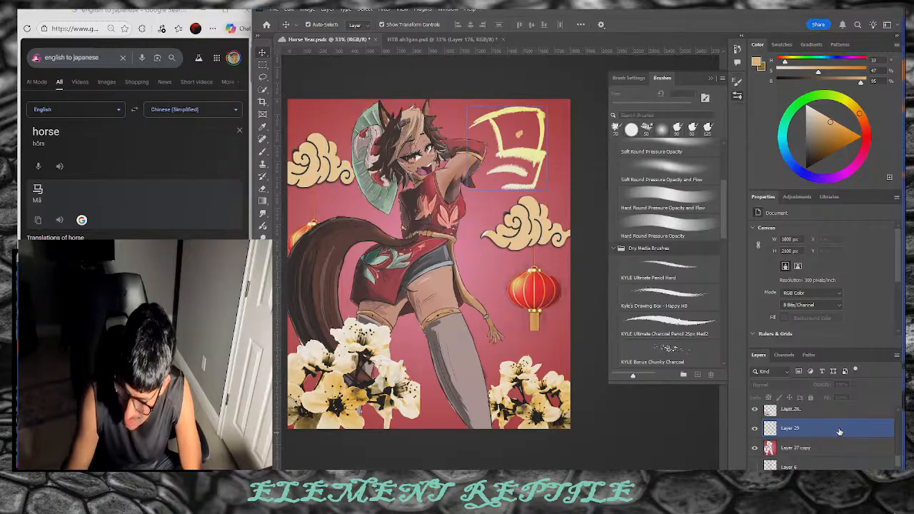
pyautogui.scroll(-5, 878, 432)
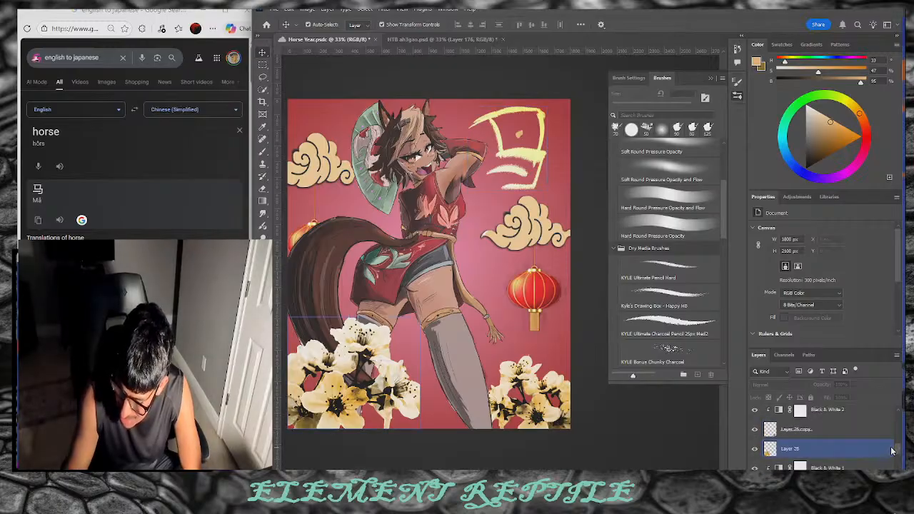
pyautogui.scroll(4, 887, 441)
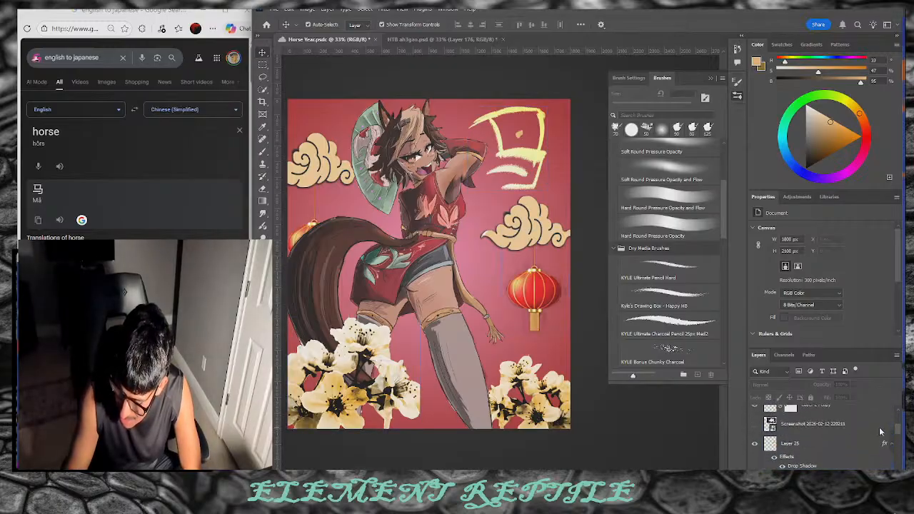
pyautogui.click(836, 443)
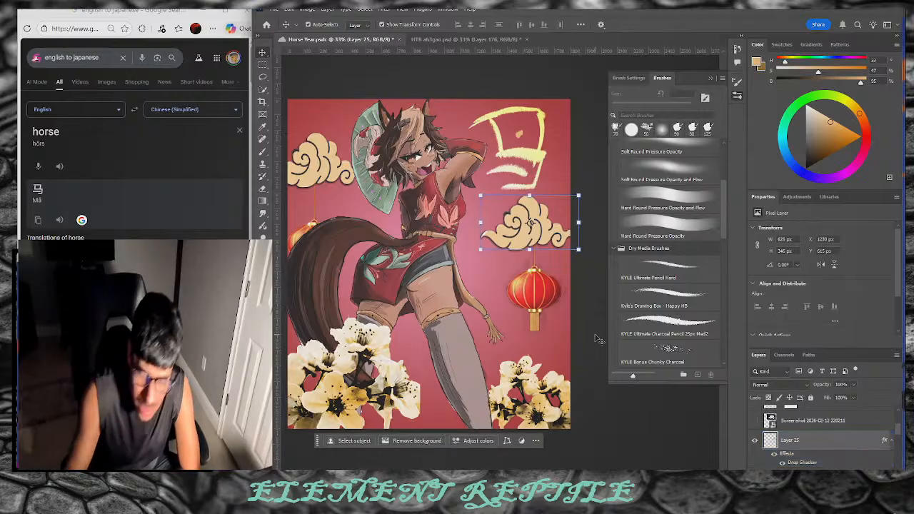
# Step: Dodge Layer 25's right cloud with a 175 px brush, then Layer 25 copy's left cloud at 90 px
pyautogui.press('o')
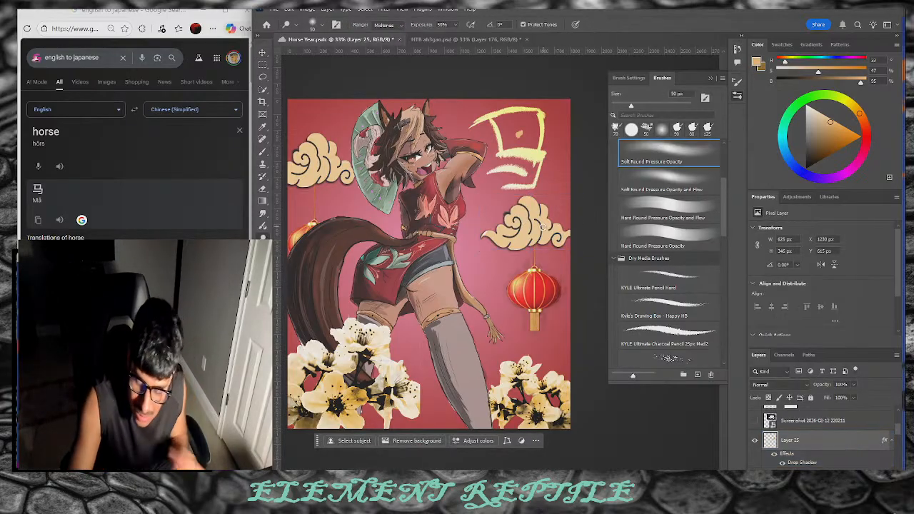
pyautogui.press(']')
pyautogui.press(']')
pyautogui.press(']')
pyautogui.press(']')
pyautogui.press(']')
pyautogui.press(']')
pyautogui.press(']')
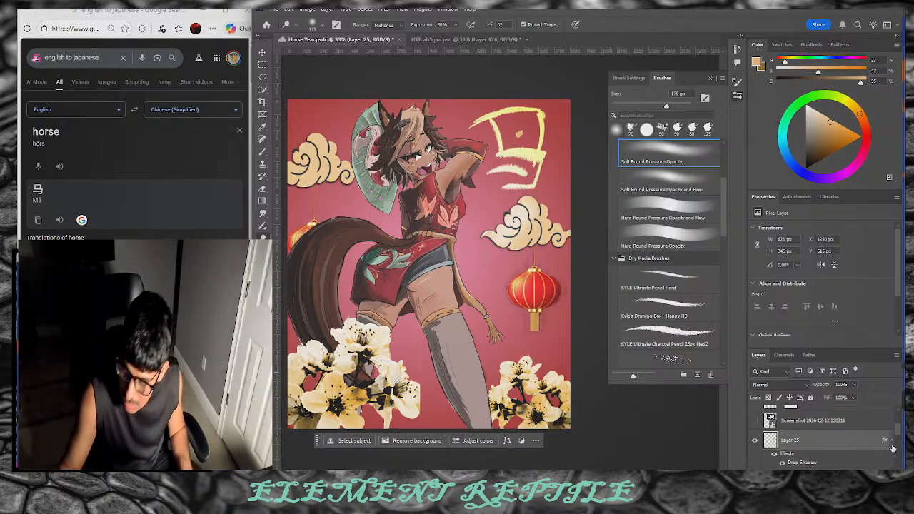
pyautogui.moveTo(895, 434); pyautogui.dragTo(896, 420)
pyautogui.click(854, 432)
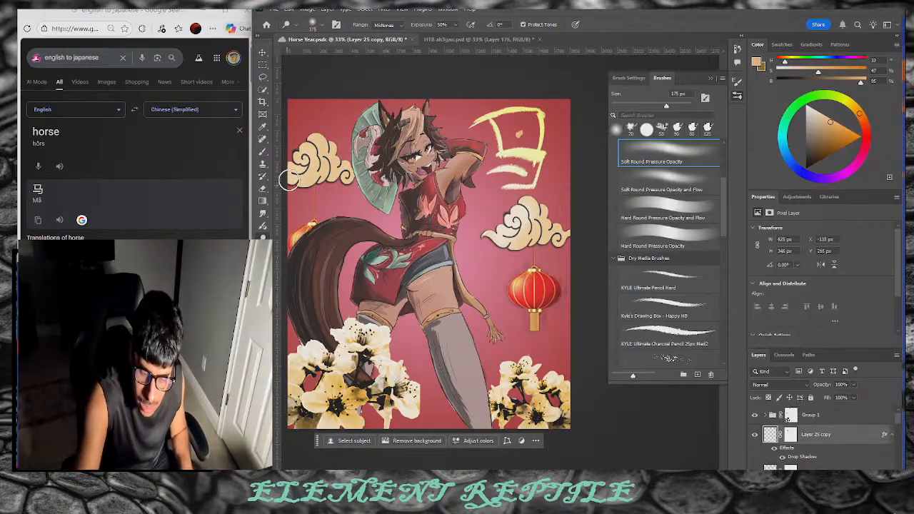
pyautogui.press('[')
pyautogui.press('[')
pyautogui.press('[')
pyautogui.press('[')
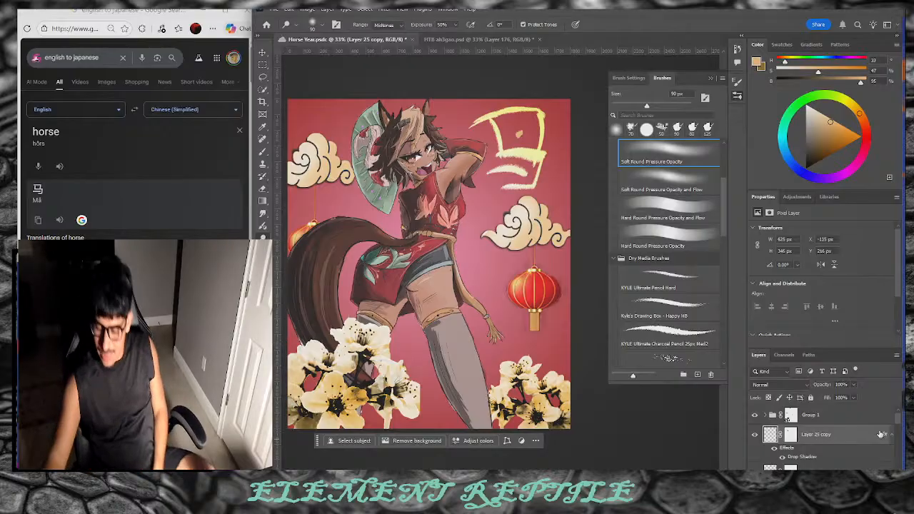
pyautogui.scroll(-4, 901, 421)
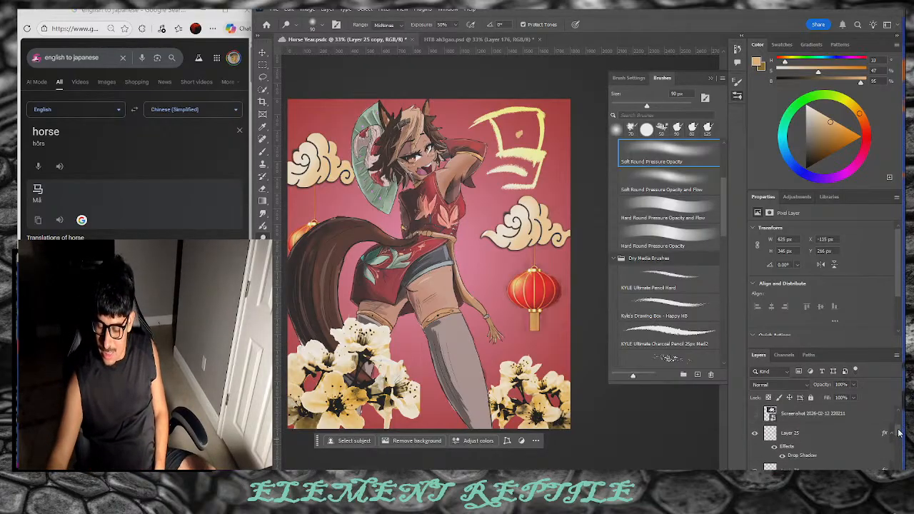
pyautogui.scroll(-2, 793, 443)
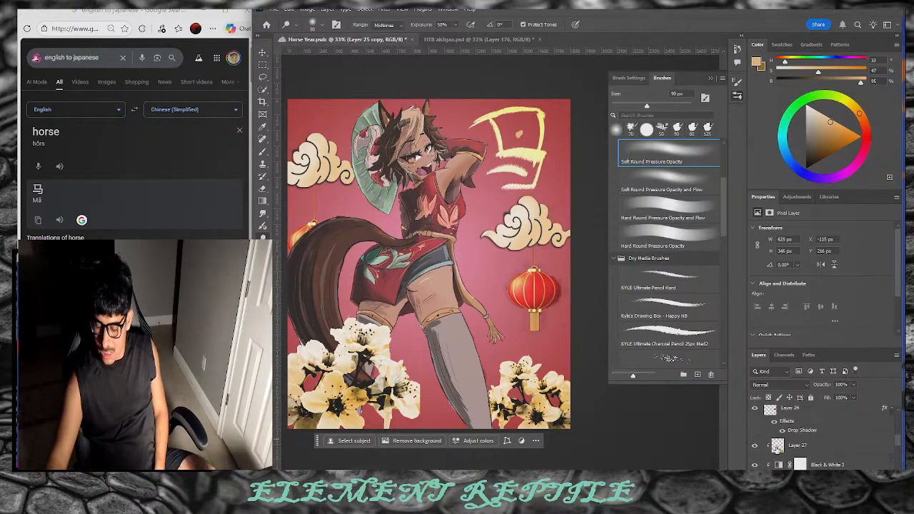
# Step: Check Layer 27's flowers by toggling its visibility, then select Layer 26 copy
pyautogui.click(810, 447)
pyautogui.click(755, 446)
pyautogui.click(755, 446)
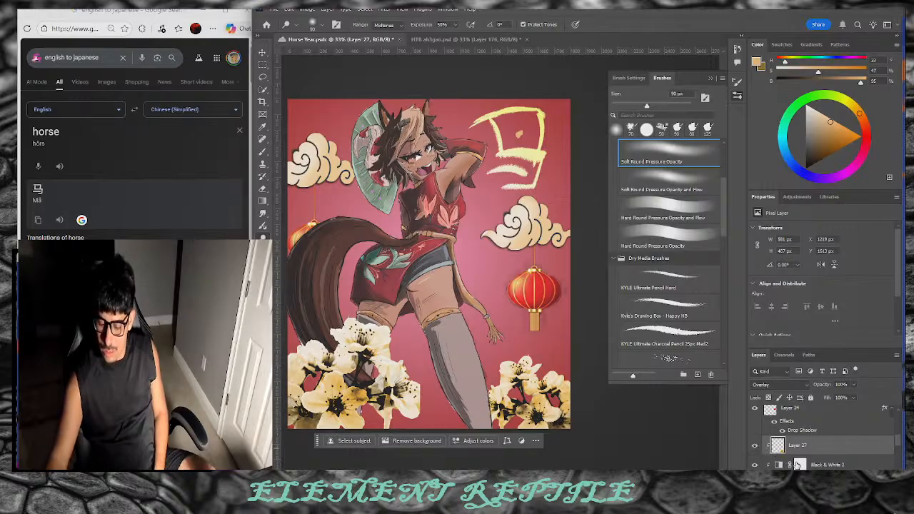
pyautogui.scroll(-2, 900, 450)
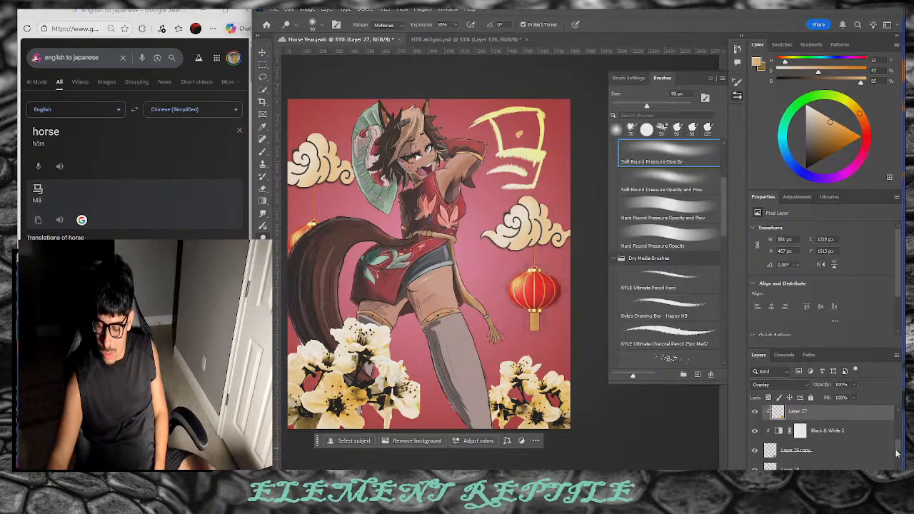
pyautogui.click(866, 451)
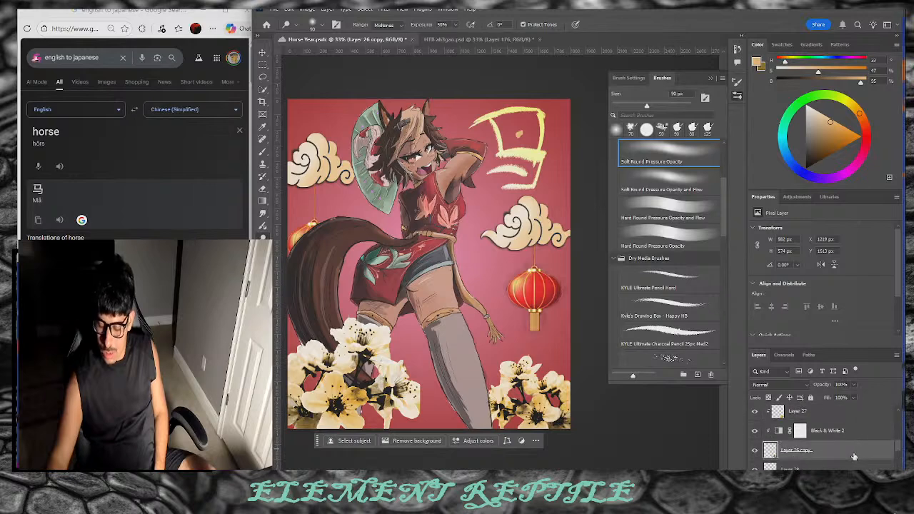
# Step: Switch to a different toning tool and tone the blossoms on Layer 26 copy and Layer 27
pyautogui.rightClick(263, 238)
pyautogui.click(301, 247)
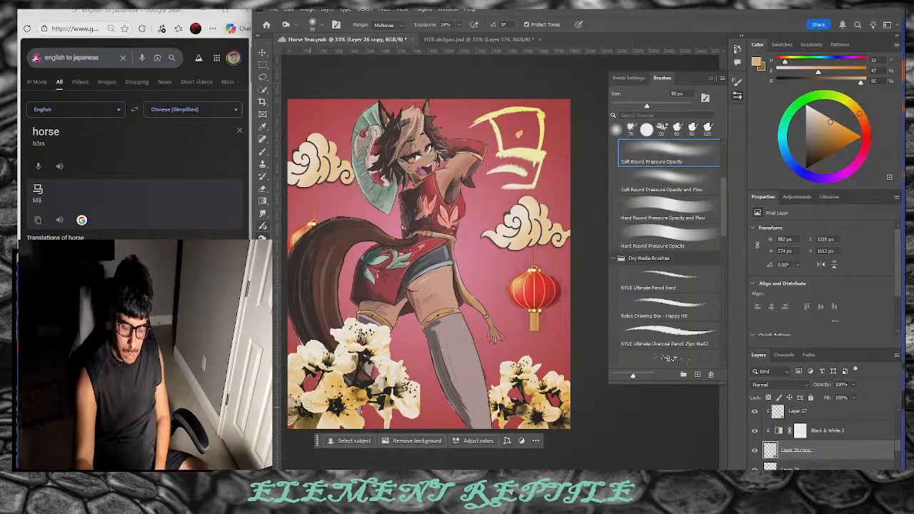
pyautogui.press('b')
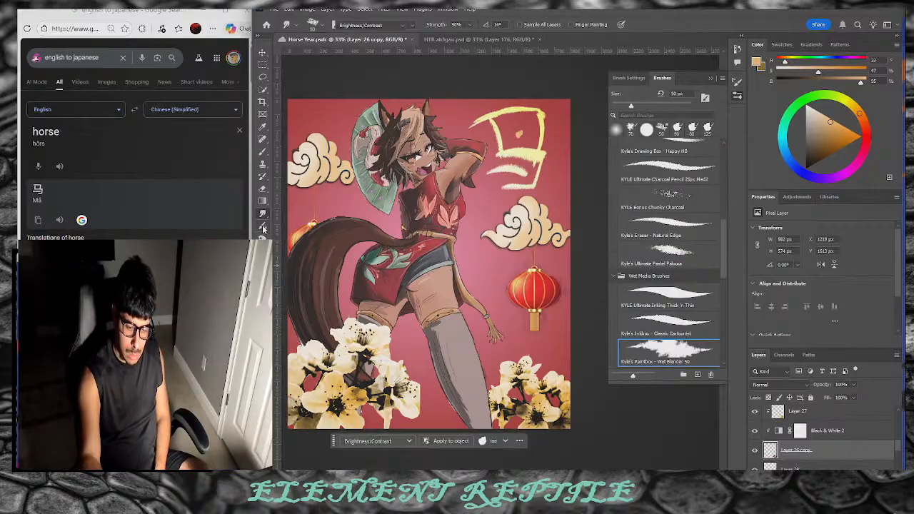
pyautogui.press('o')
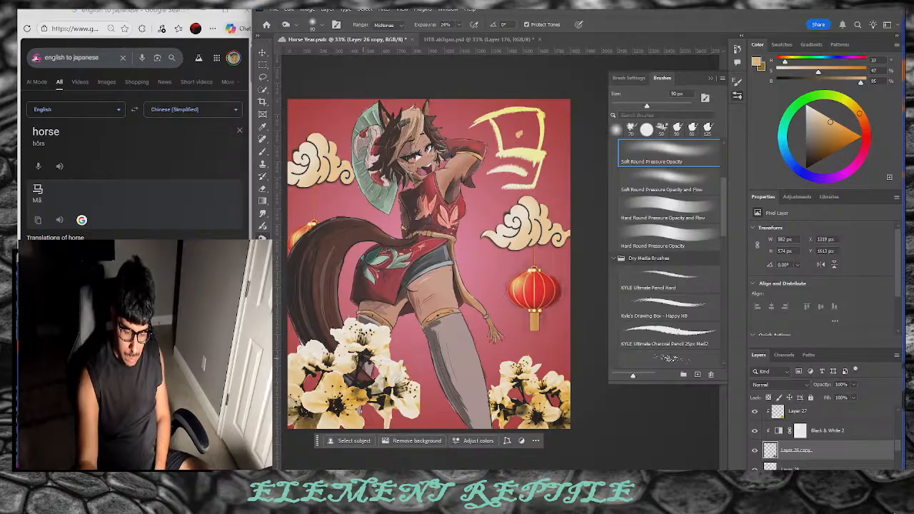
pyautogui.hotkey('alt', ']')
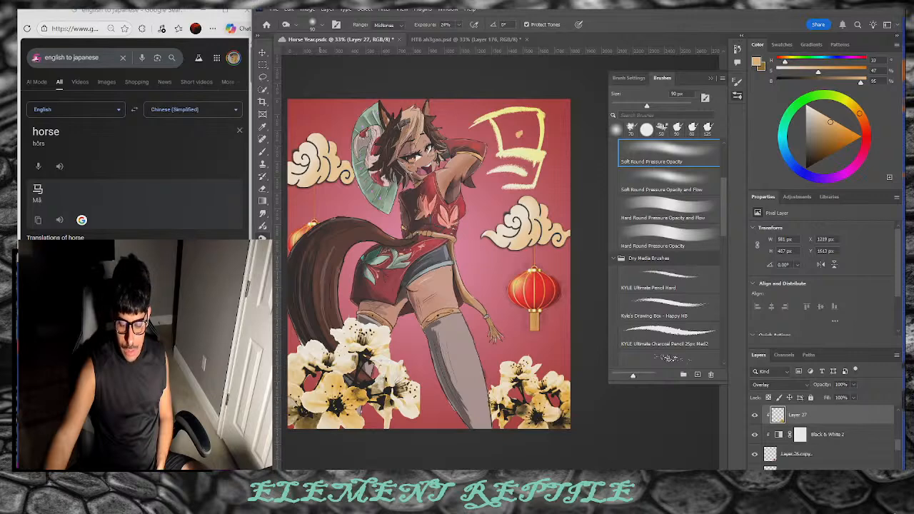
pyautogui.hscroll(-2, 532, 264)
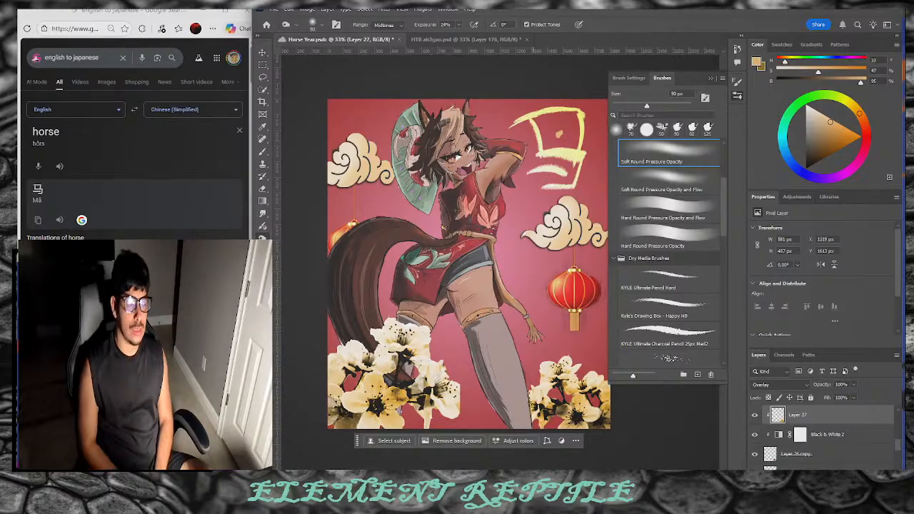
# Step: Close the brush presets and add a new empty Layer 30 above Layer 6
pyautogui.click(737, 97)
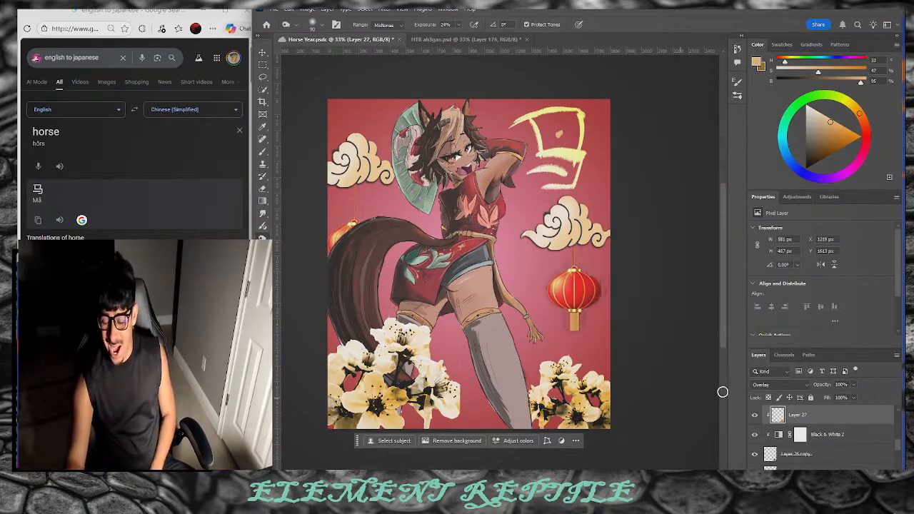
pyautogui.moveTo(897, 443); pyautogui.dragTo(896, 463)
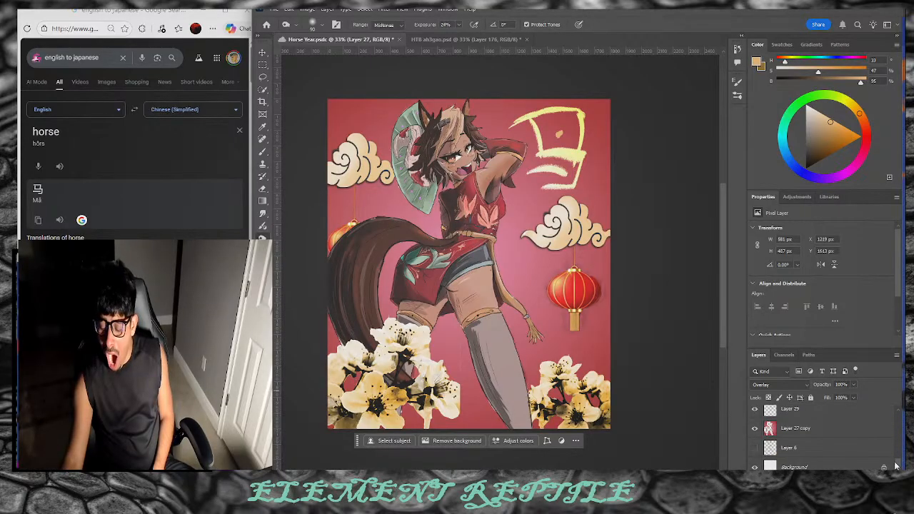
pyautogui.click(848, 449)
pyautogui.click(860, 479)
# Step: Pick a greyish beige colour and Hard Round brush, and paint a faint stroke on Layer 30
pyautogui.moveTo(815, 135); pyautogui.dragTo(810, 126)
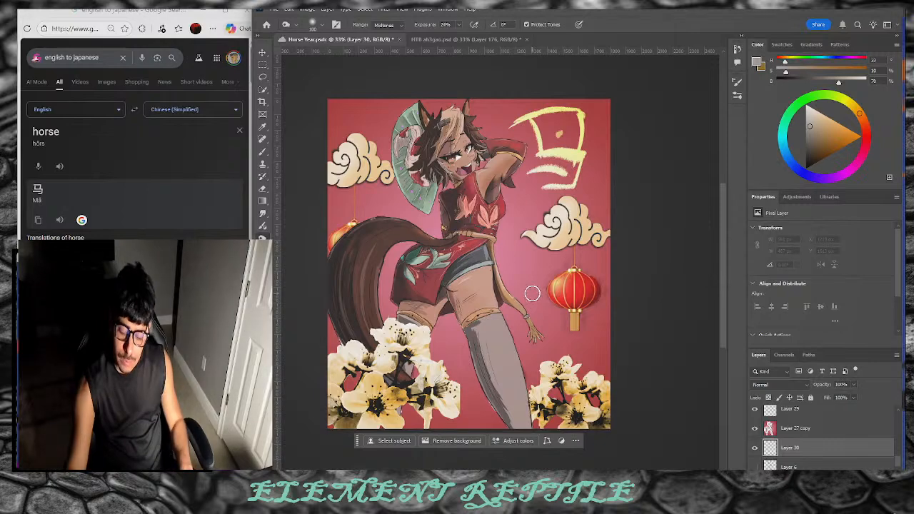
pyautogui.click(738, 95)
pyautogui.click(741, 100)
pyautogui.click(739, 100)
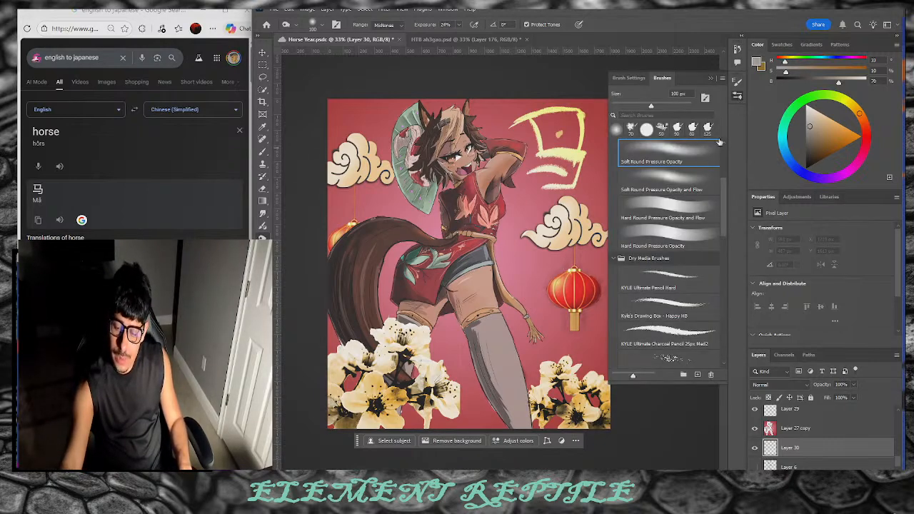
pyautogui.moveTo(722, 207); pyautogui.dragTo(721, 171)
pyautogui.click(698, 205)
pyautogui.click(737, 101)
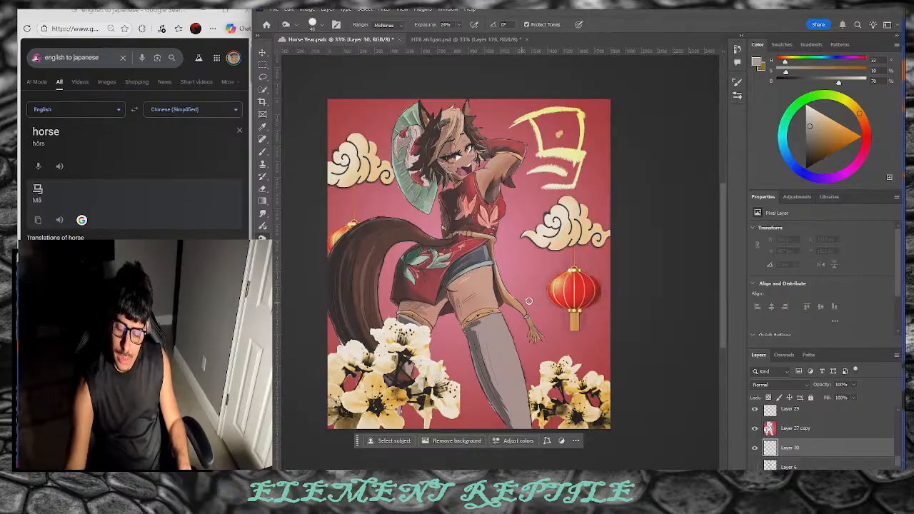
pyautogui.click(262, 151)
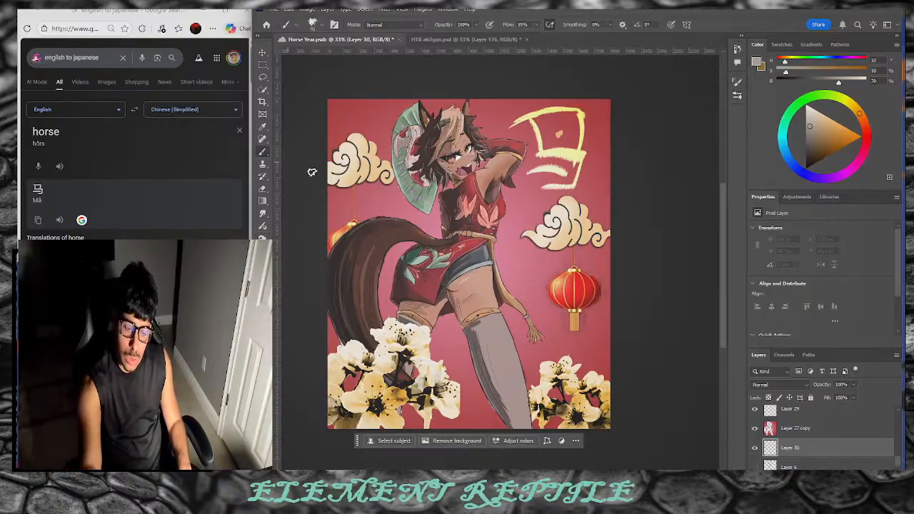
pyautogui.moveTo(516, 287); pyautogui.dragTo(529, 272)
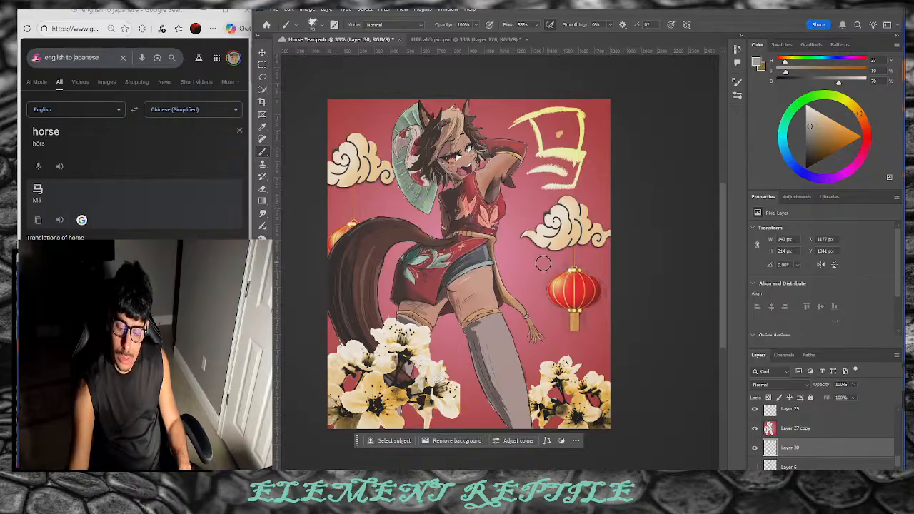
# Step: Move Layer 30 above Layer 27 copy and paint near-white cream swirls beside the lantern and upper-left
pyautogui.moveTo(800, 449); pyautogui.dragTo(794, 431)
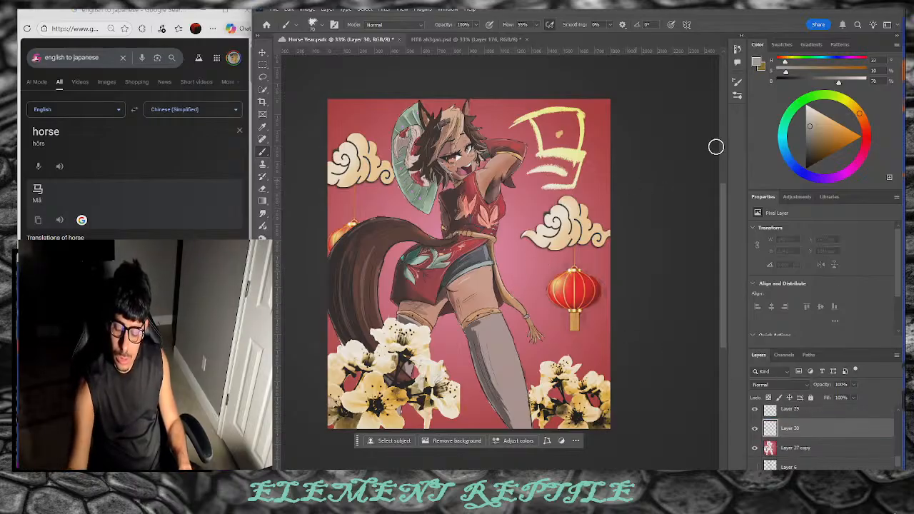
pyautogui.click(757, 62)
pyautogui.click(340, 119)
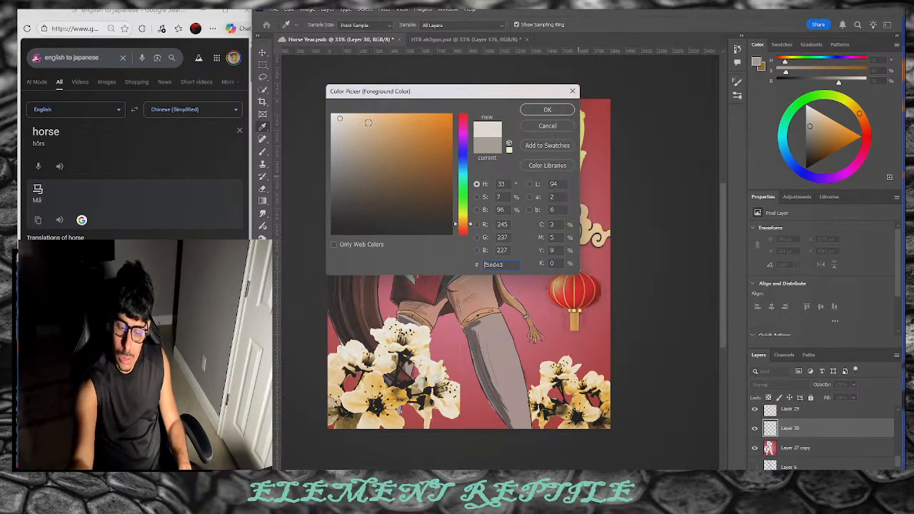
pyautogui.click(547, 110)
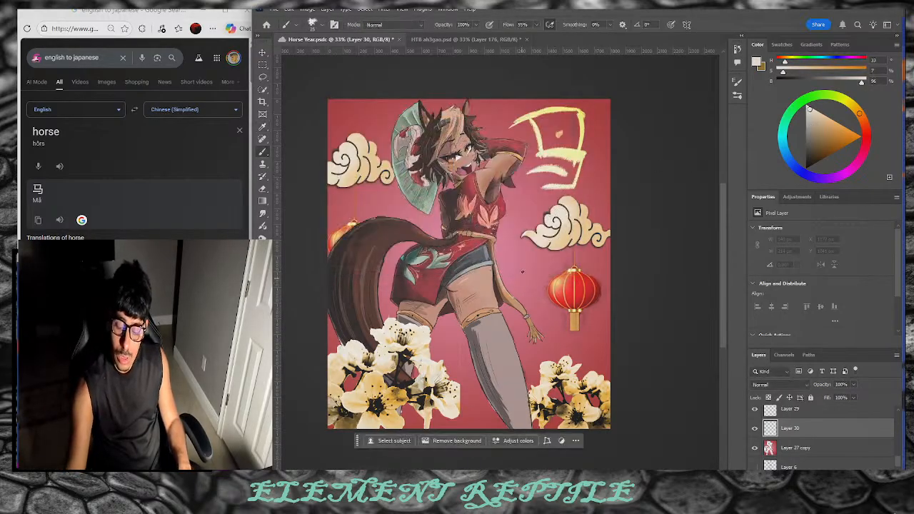
pyautogui.moveTo(520, 278); pyautogui.dragTo(545, 273)
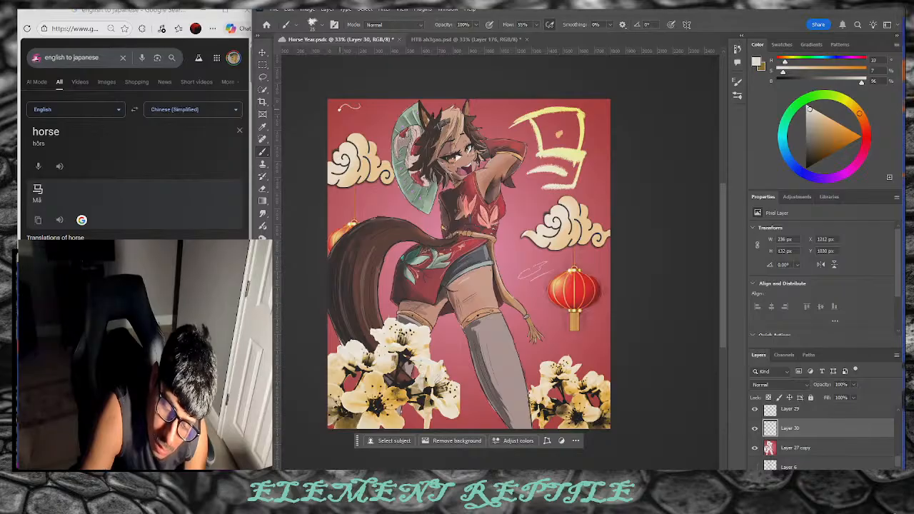
pyautogui.moveTo(362, 114); pyautogui.dragTo(365, 119)
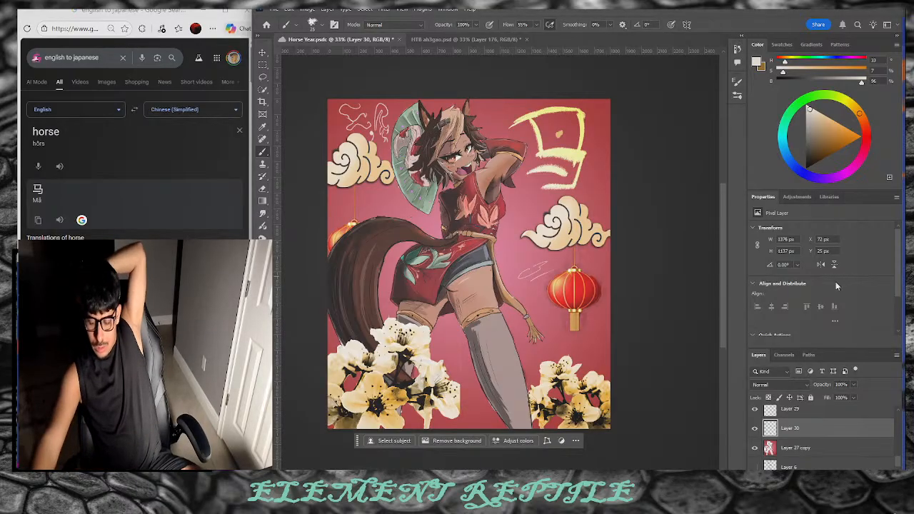
pyautogui.scroll(-5, 832, 425)
# Step: Select Group 1's mask and lock Group 1 against edits
pyautogui.click(833, 423)
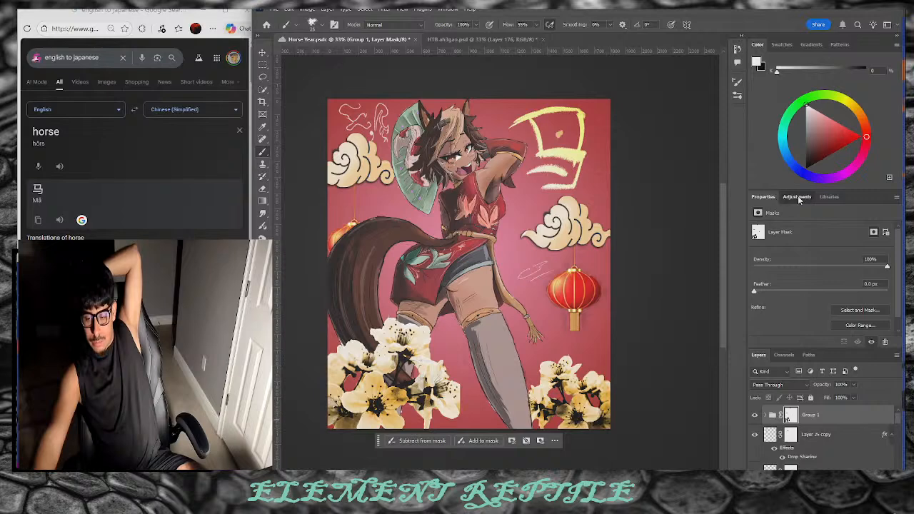
pyautogui.click(797, 196)
pyautogui.click(811, 397)
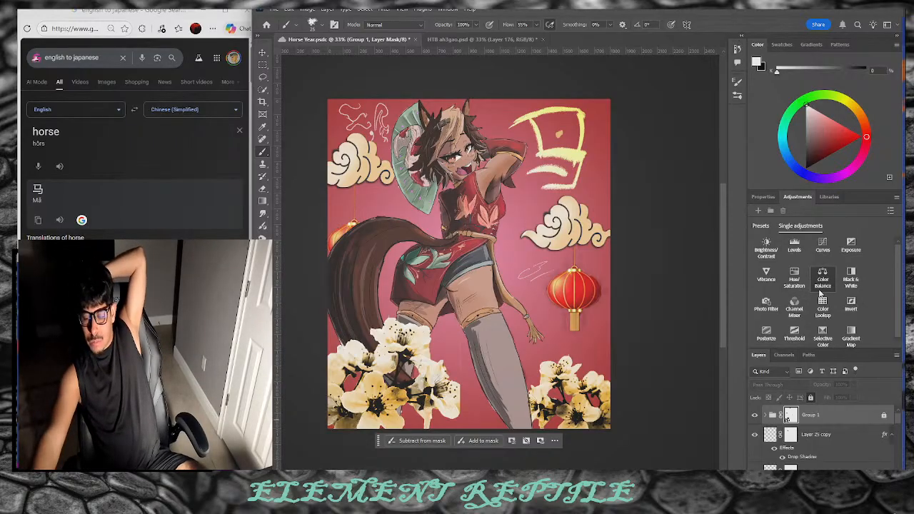
# Step: Add a Color Balance adjustment shifting the midtones toward magenta and red, with a slight yellow tweak
pyautogui.click(821, 282)
pyautogui.moveTo(807, 267)
pyautogui.mouseDown()
pyautogui.moveTo(796, 269)
pyautogui.moveTo(800, 283)
pyautogui.mouseUp()
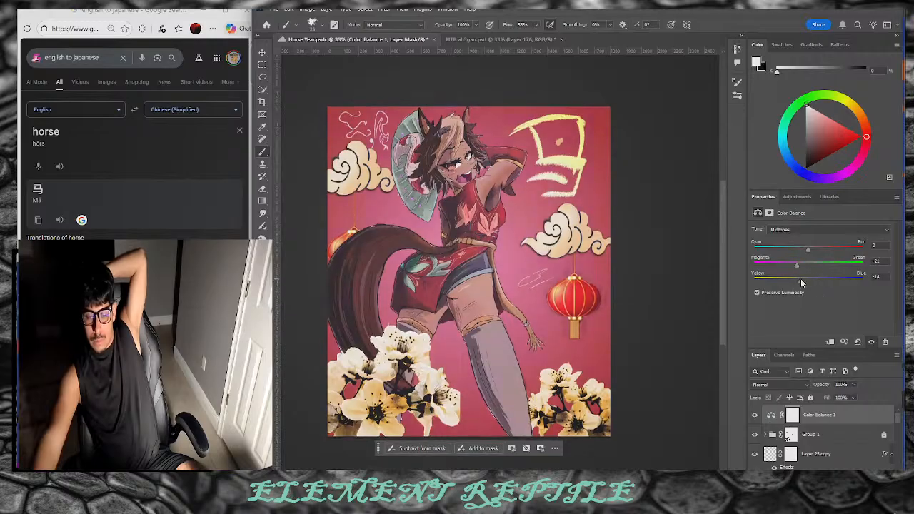
pyautogui.moveTo(808, 250); pyautogui.dragTo(791, 276)
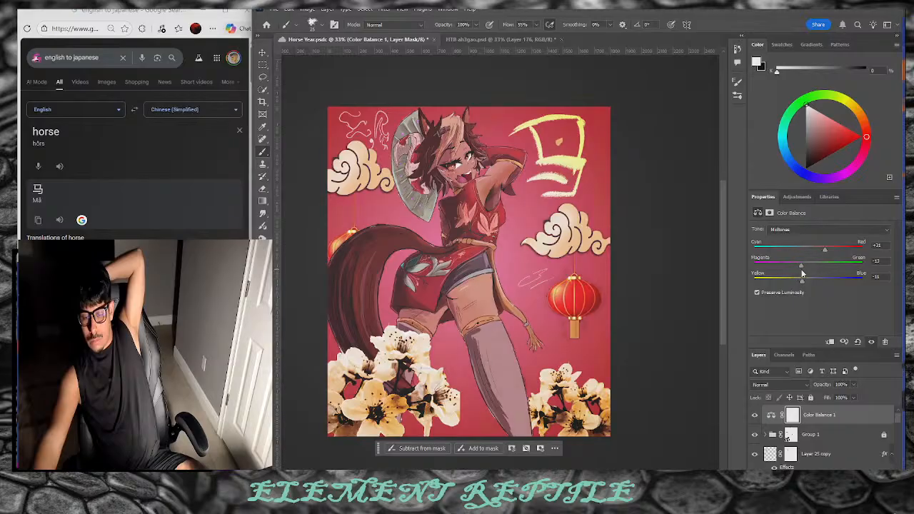
pyautogui.moveTo(795, 286); pyautogui.dragTo(793, 287)
pyautogui.moveTo(792, 285); pyautogui.dragTo(796, 285)
# Step: Add a new empty Layer 31 above Layer 6 and reset colours to default black and white
pyautogui.scroll(2, 702, 309)
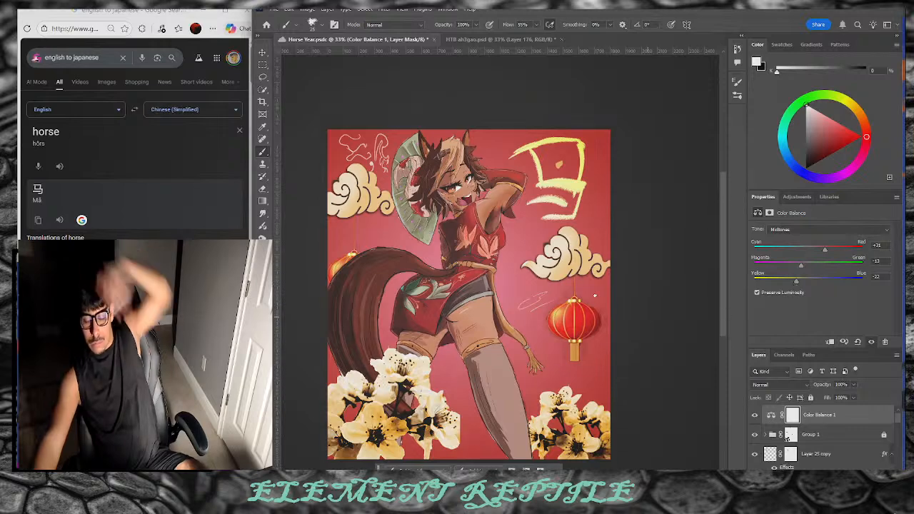
pyautogui.click(264, 57)
pyautogui.scroll(-5, 621, 214)
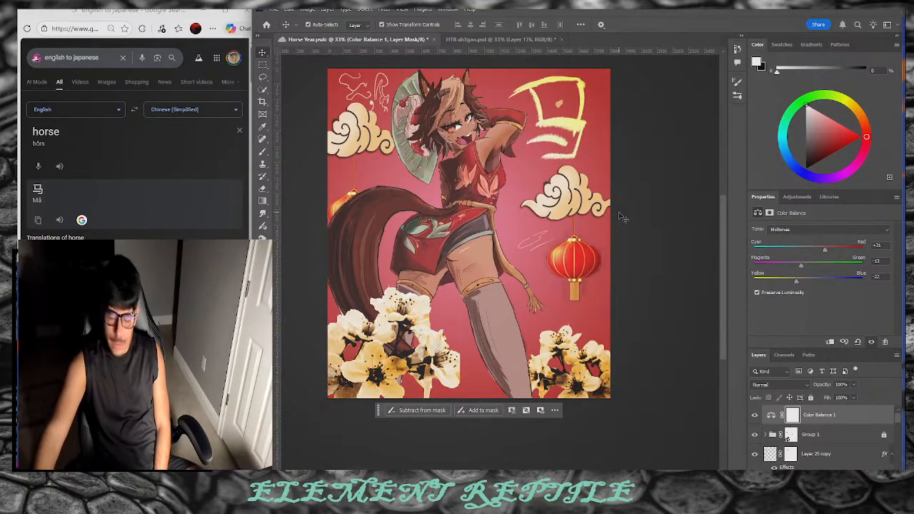
pyautogui.scroll(2, 621, 216)
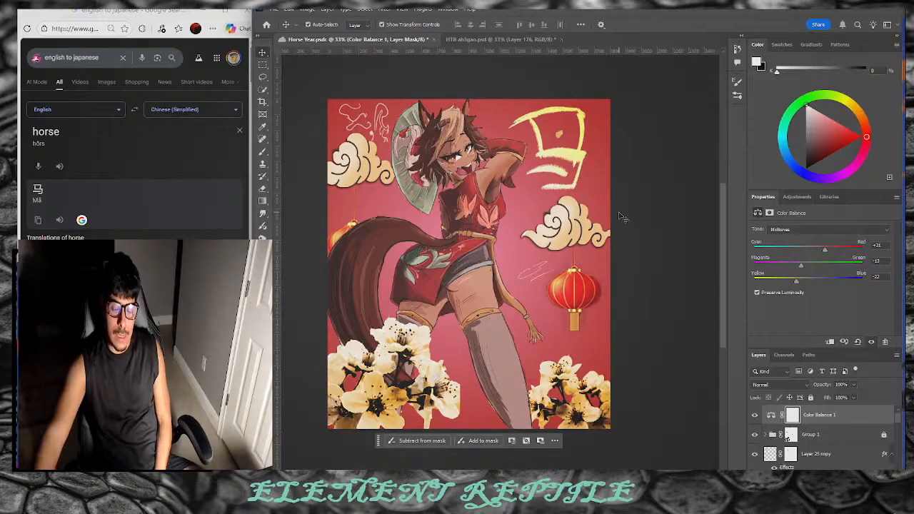
pyautogui.scroll(-5, 828, 436)
pyautogui.click(862, 435)
pyautogui.scroll(-5, 859, 437)
pyautogui.click(848, 466)
pyautogui.hotkey('ctrl', 'shift', 'alt', 'n')
pyautogui.press('d')
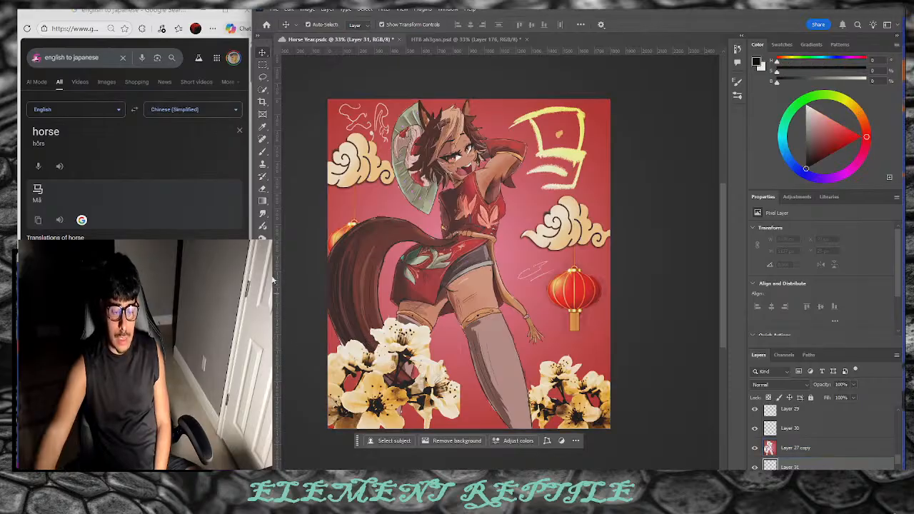
pyautogui.click(263, 202)
# Step: Edit the gradient to run from a white stop to a black stop at location 100
pyautogui.click(385, 24)
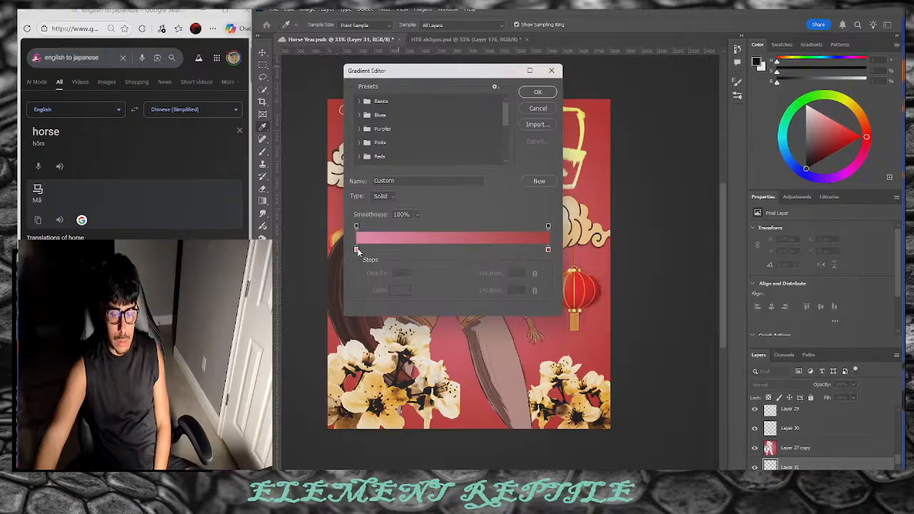
pyautogui.click(357, 250)
pyautogui.click(394, 290)
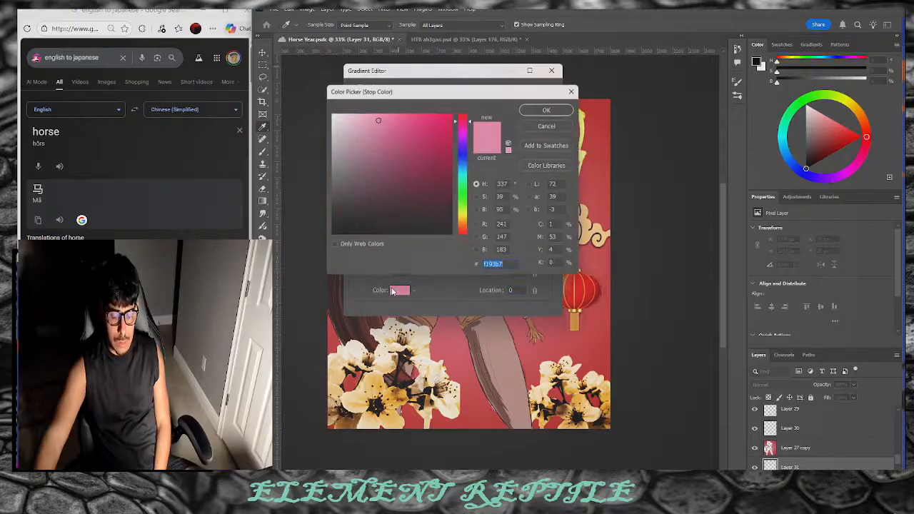
pyautogui.moveTo(359, 129); pyautogui.dragTo(304, 105)
pyautogui.click(535, 112)
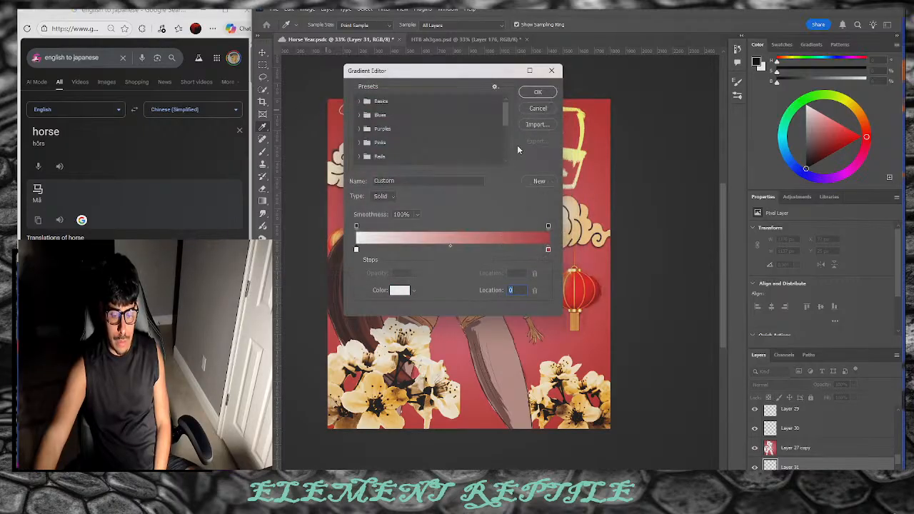
pyautogui.click(544, 250)
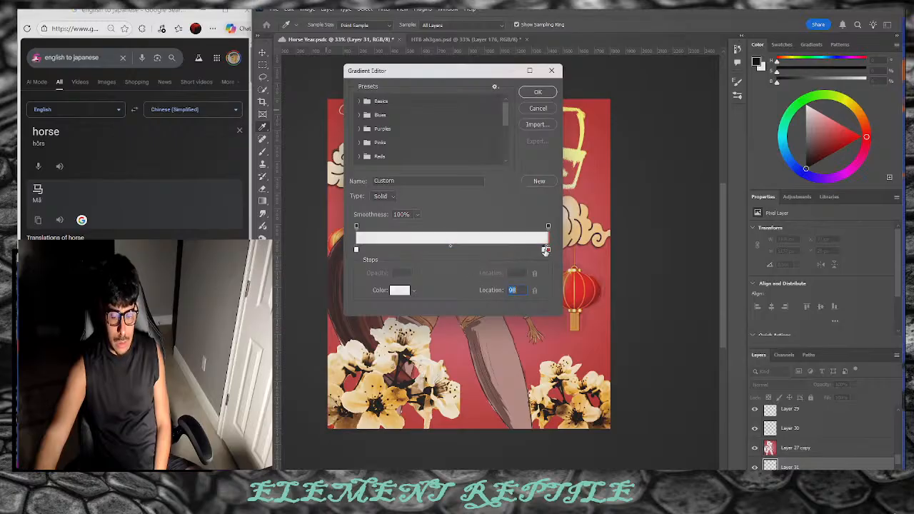
pyautogui.moveTo(548, 249); pyautogui.dragTo(433, 300)
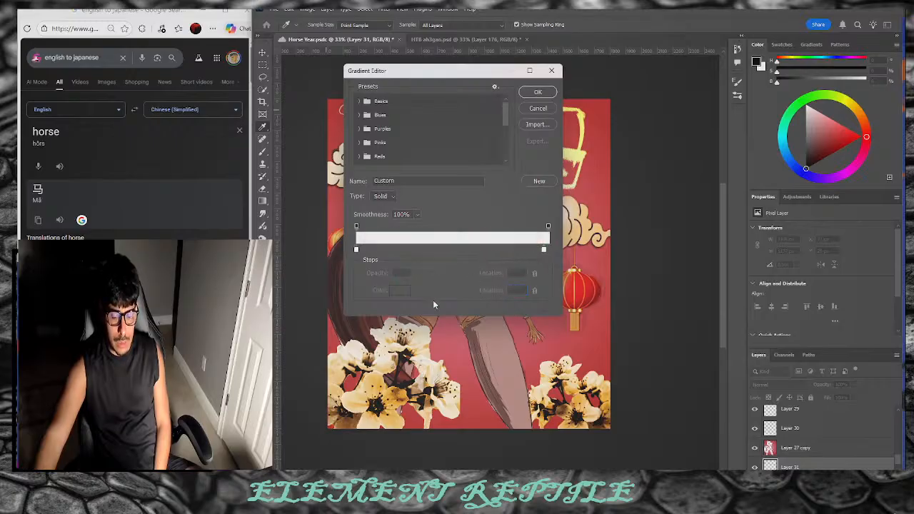
pyautogui.click(544, 249)
pyautogui.doubleClick(545, 250)
pyautogui.moveTo(424, 203); pyautogui.dragTo(331, 234)
pyautogui.click(547, 110)
pyautogui.moveTo(542, 250); pyautogui.dragTo(548, 250)
pyautogui.click(537, 92)
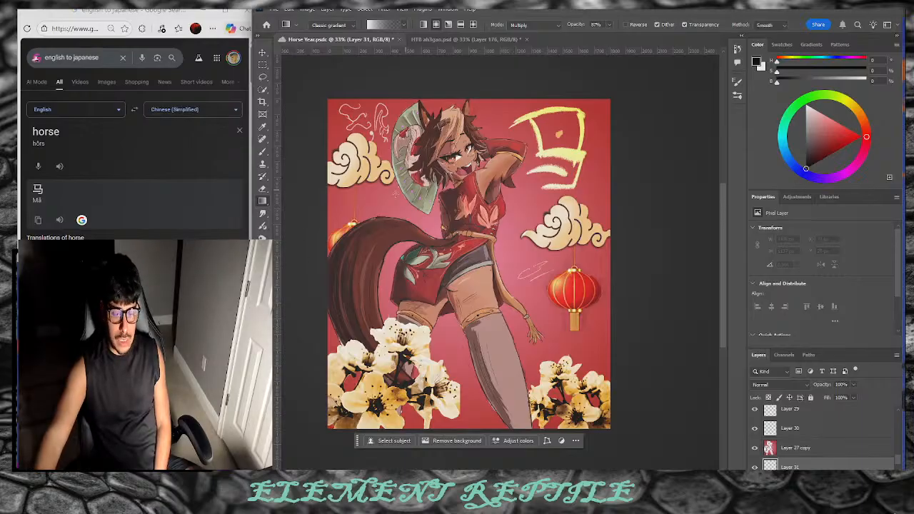
# Step: Lower the gradient opacity and draw a gradient on Layer 31 toward the upper-right edge
pyautogui.moveTo(576, 28); pyautogui.dragTo(549, 49)
pyautogui.moveTo(477, 252); pyautogui.dragTo(677, 254)
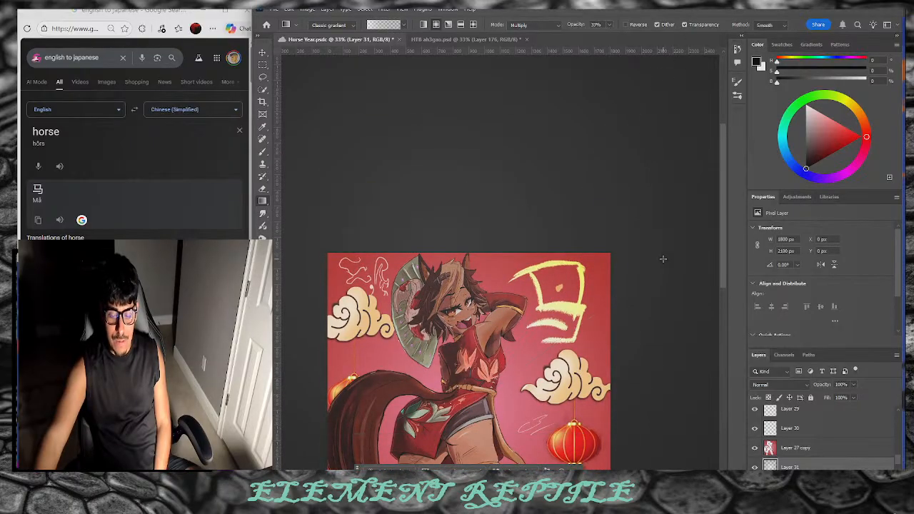
pyautogui.hotkey('ctrl', 'z')
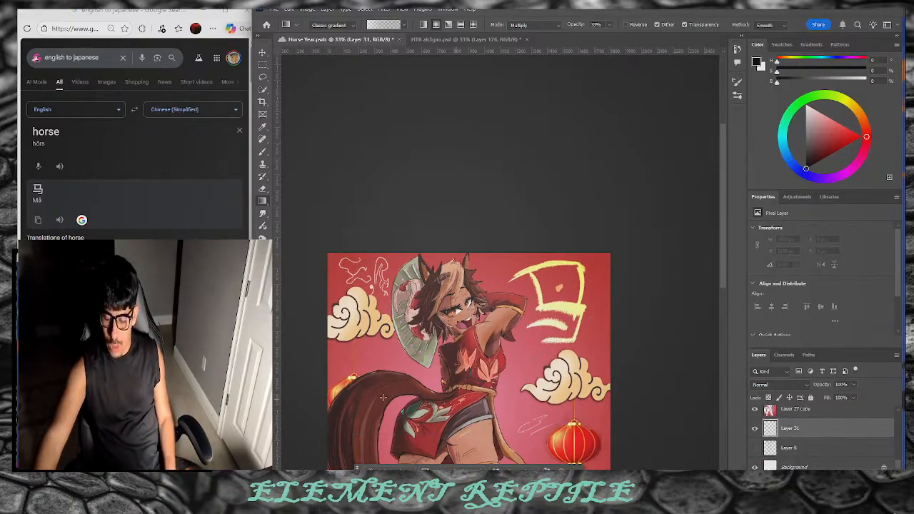
pyautogui.press('x')
pyautogui.scroll(-5, 430, 334)
pyautogui.scroll(-2, 436, 330)
pyautogui.moveTo(621, 214); pyautogui.dragTo(655, 189)
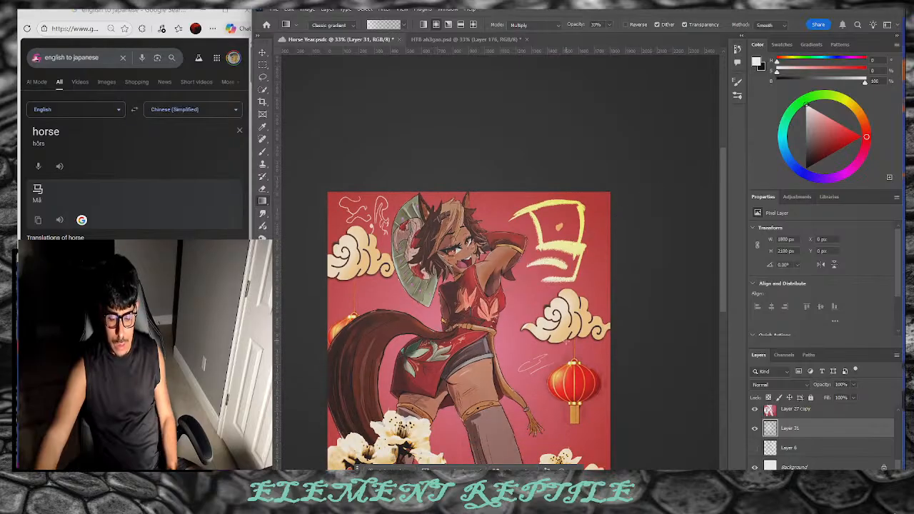
pyautogui.hotkey('ctrl', 'z')
pyautogui.moveTo(511, 350); pyautogui.dragTo(623, 265)
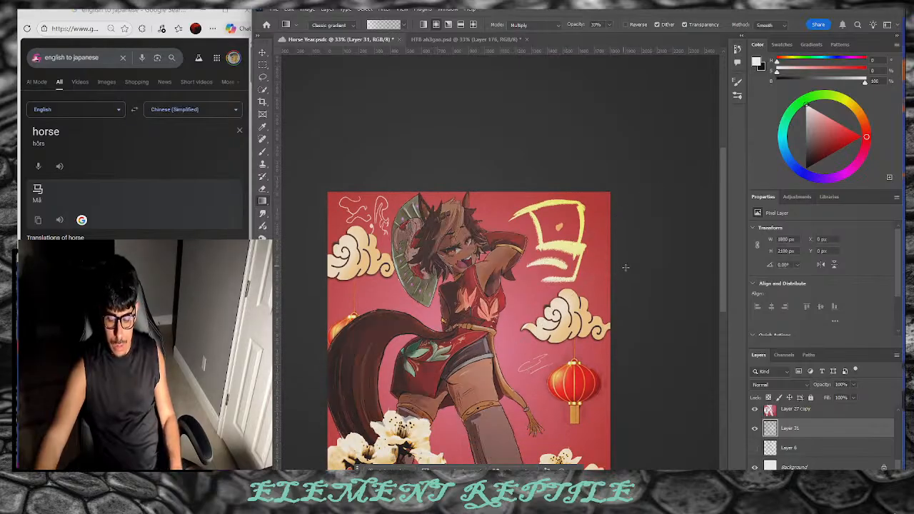
pyautogui.hotkey('ctrl', 'z')
pyautogui.moveTo(437, 390); pyautogui.dragTo(719, 124)
# Step: Move Layer 31 above Layer 27 copy in the Layers panel
pyautogui.moveTo(810, 428); pyautogui.dragTo(800, 404)
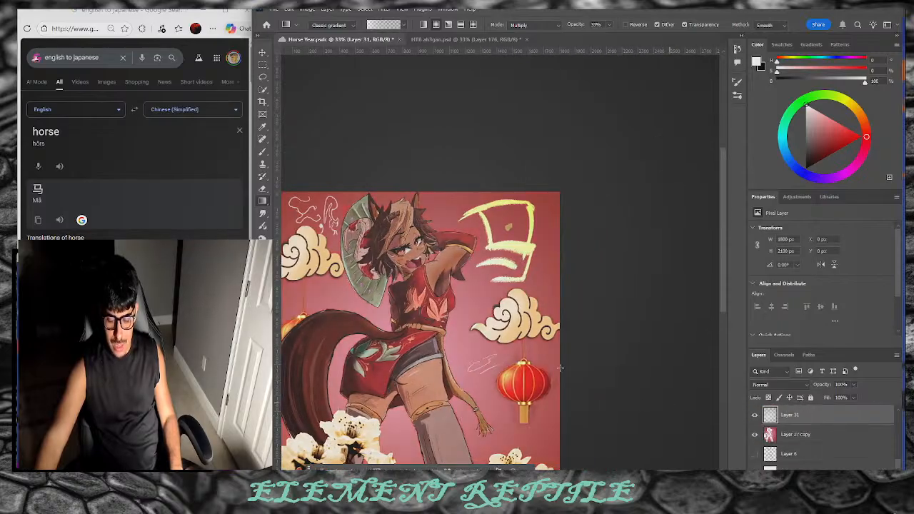
pyautogui.scroll(1, 545, 344)
pyautogui.scroll(-1, 596, 384)
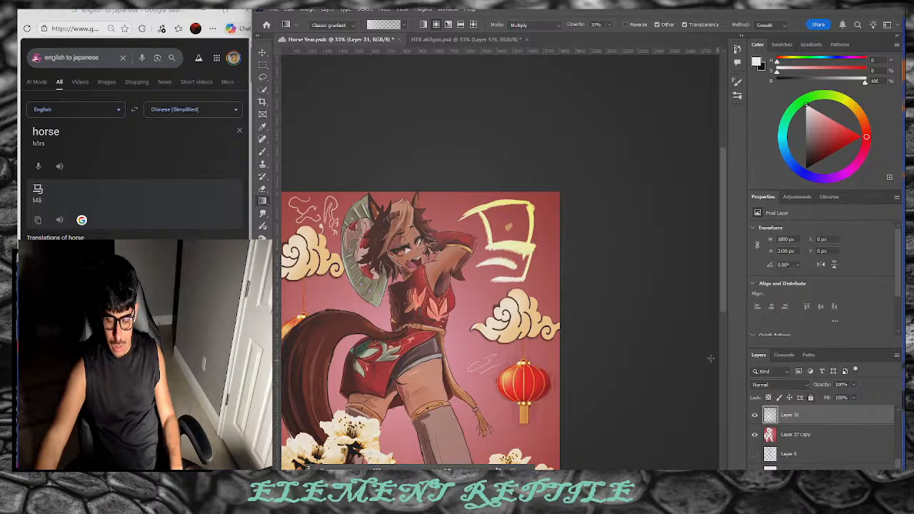
# Step: Set Layer 31 to Overlay blending and save the document
pyautogui.click(782, 384)
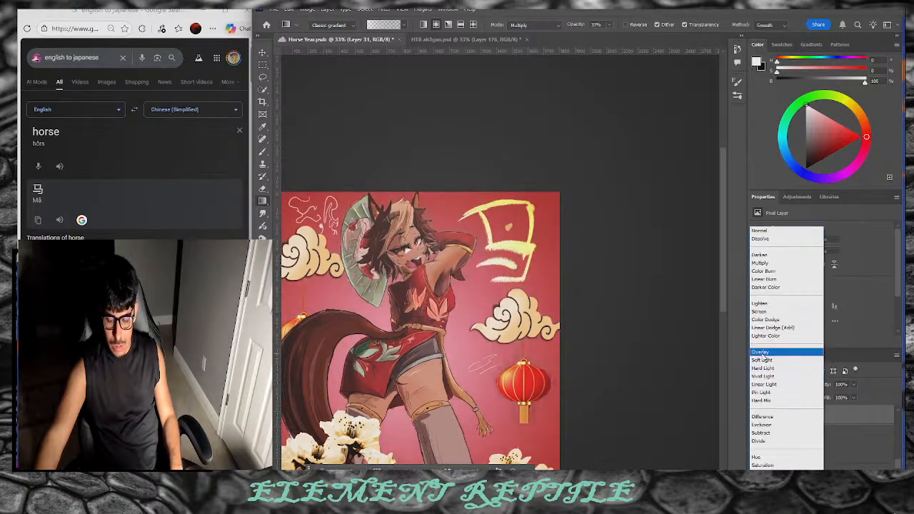
pyautogui.click(760, 352)
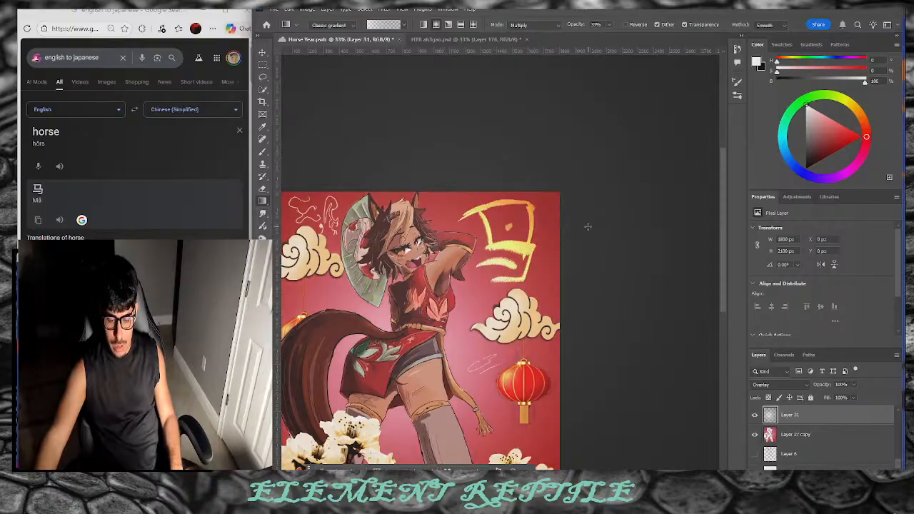
pyautogui.scroll(-1, 532, 281)
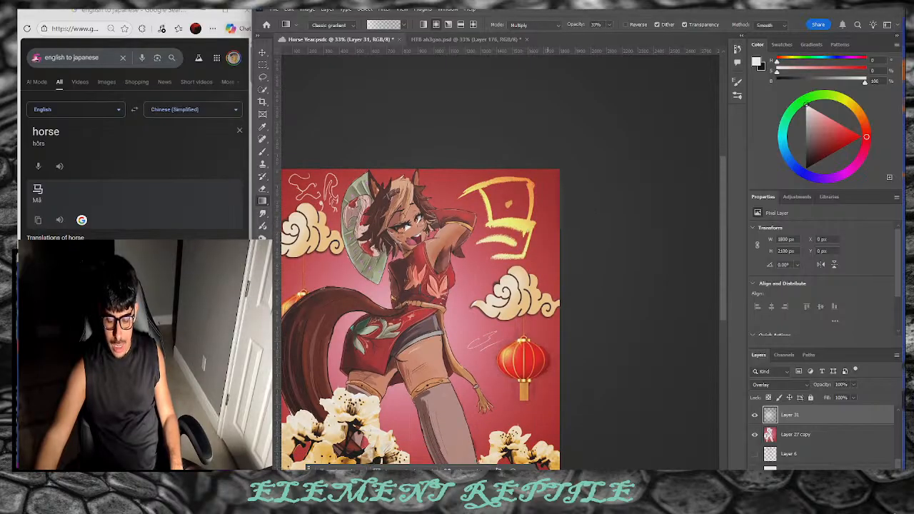
pyautogui.hscroll(-5, 526, 322)
pyautogui.hotkey('ctrl', 's')
# Step: Lower Layer 31's fill and lay a short gradient along the artwork's right edge
pyautogui.moveTo(827, 398)
pyautogui.mouseDown()
pyautogui.moveTo(812, 402)
pyautogui.moveTo(819, 400)
pyautogui.mouseUp()
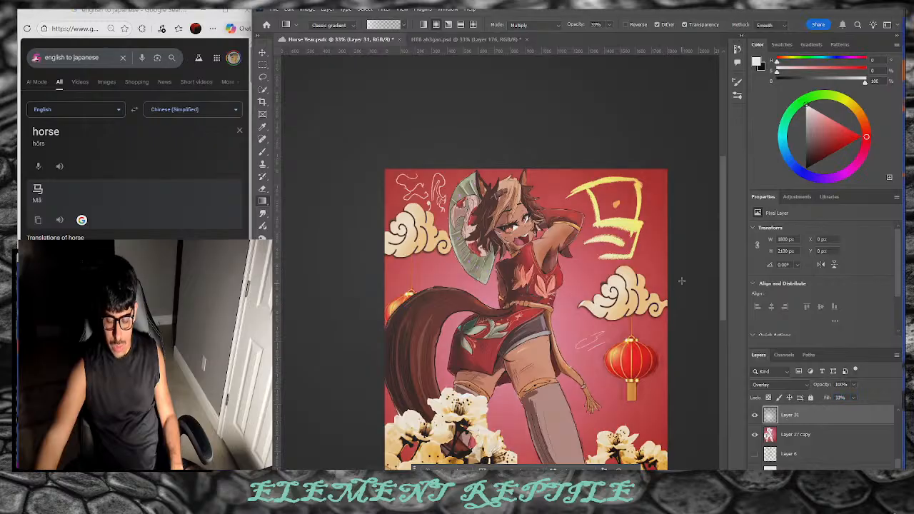
pyautogui.moveTo(716, 221); pyautogui.dragTo(725, 227)
pyautogui.click(756, 416)
pyautogui.hotkey('ctrl', 'z')
# Step: Select Color Balance 1's mask and lower its fill to 57%
pyautogui.scroll(10, 803, 439)
pyautogui.scroll(3, 809, 422)
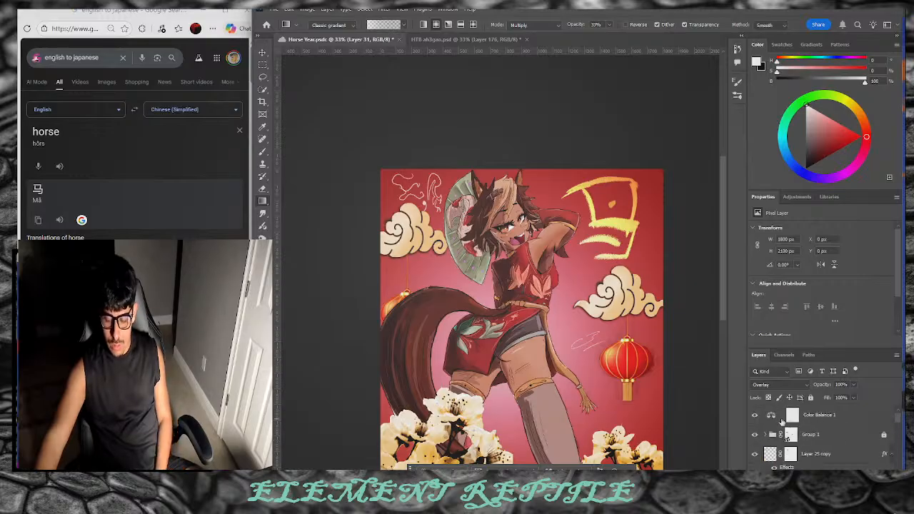
pyautogui.click(790, 416)
pyautogui.moveTo(825, 399); pyautogui.dragTo(812, 402)
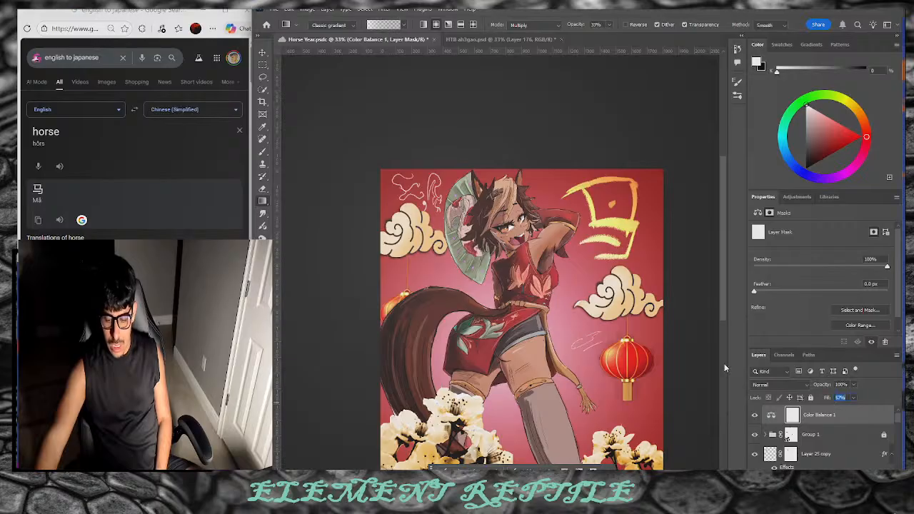
pyautogui.scroll(-1, 722, 364)
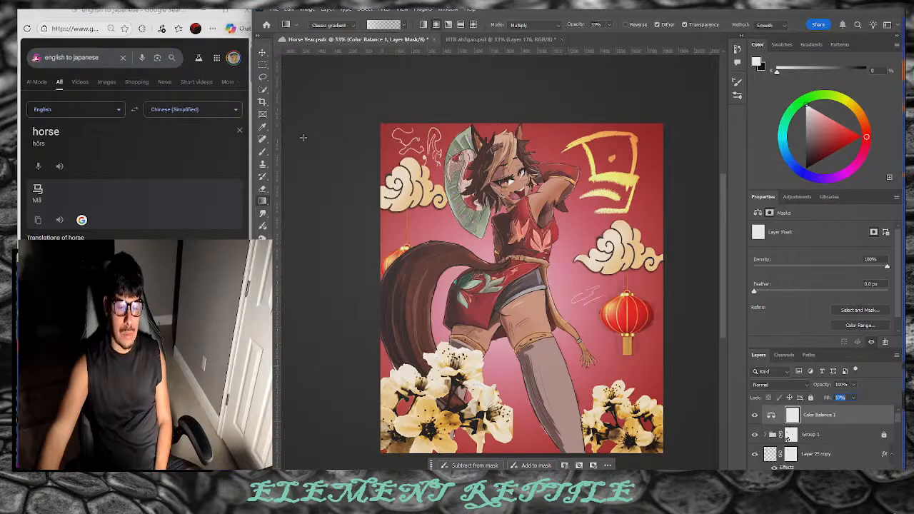
pyautogui.click(274, 9)
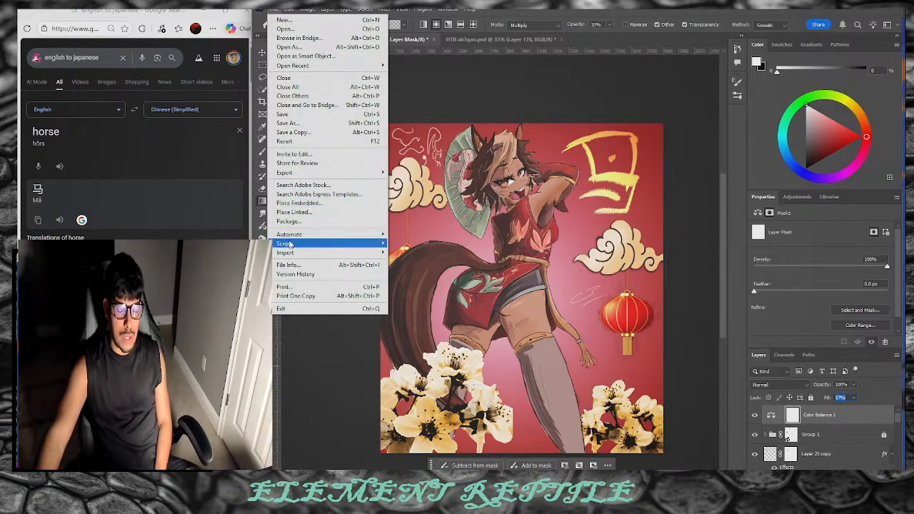
# Step: Export the artwork via Export As as a Horse Year PNG into My Passport > My Arts
pyautogui.moveTo(297, 175)
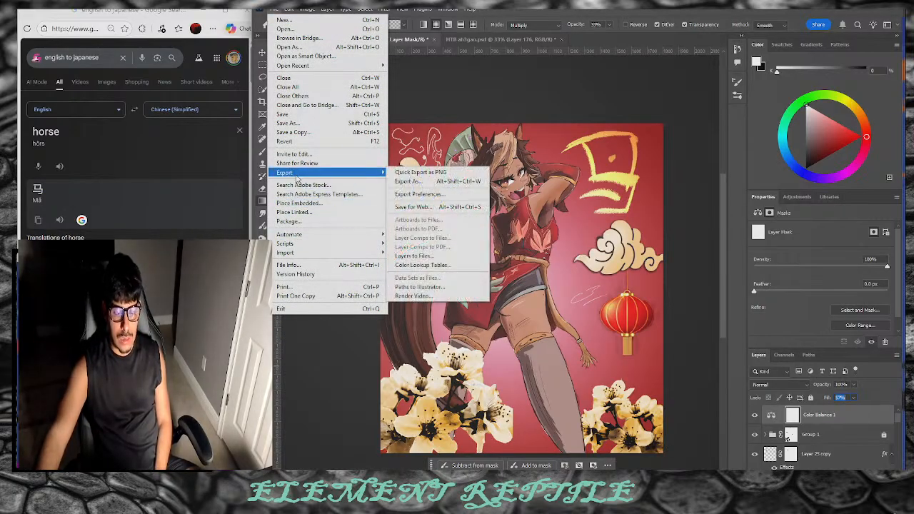
pyautogui.click(447, 181)
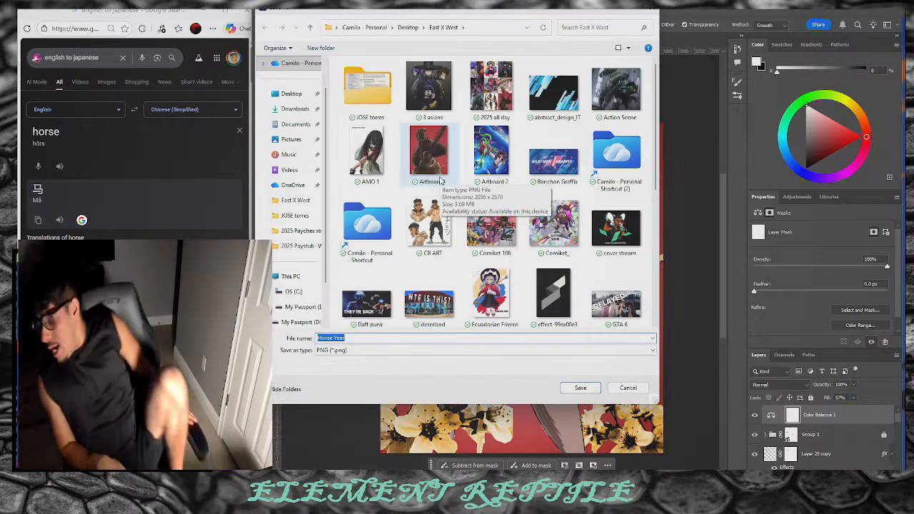
pyautogui.scroll(-10, 471, 160)
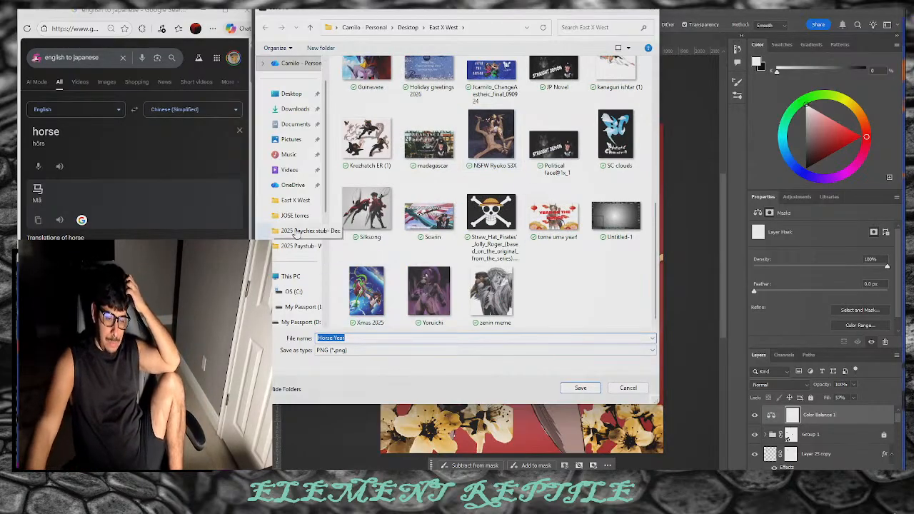
pyautogui.scroll(-3, 311, 214)
pyautogui.click(299, 279)
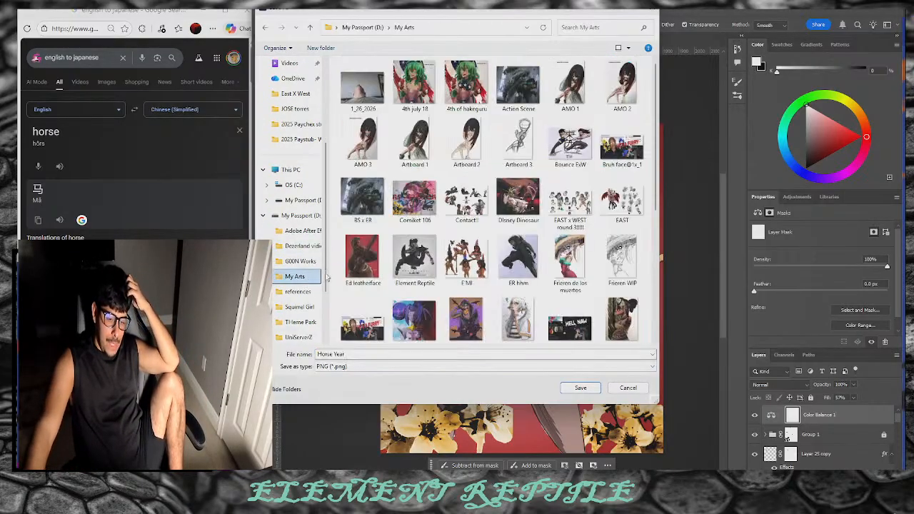
pyautogui.click(581, 387)
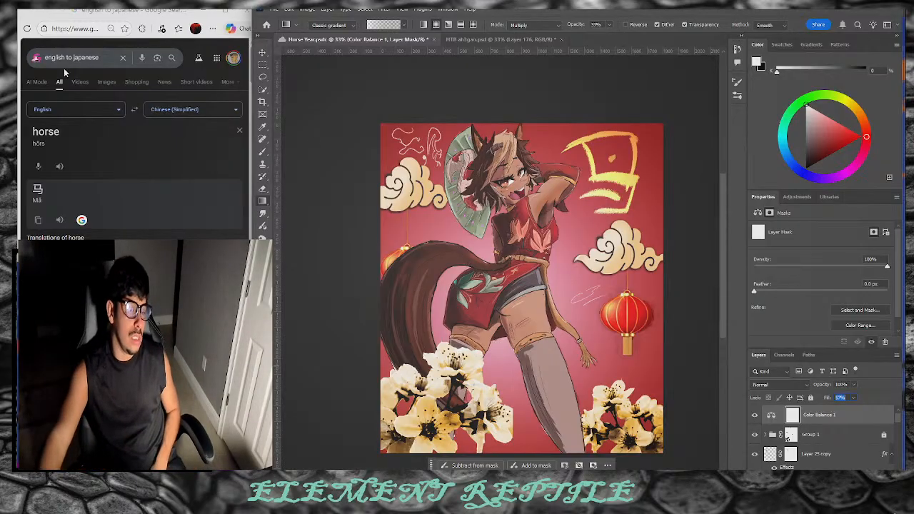
# Step: Refine the Google search to 'lunar new year 2026 orlando'
pyautogui.click(122, 58)
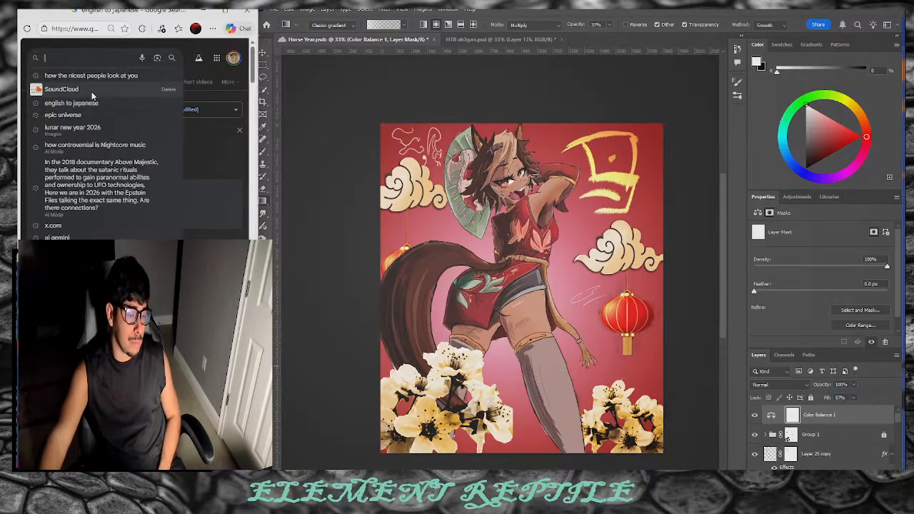
pyautogui.click(97, 127)
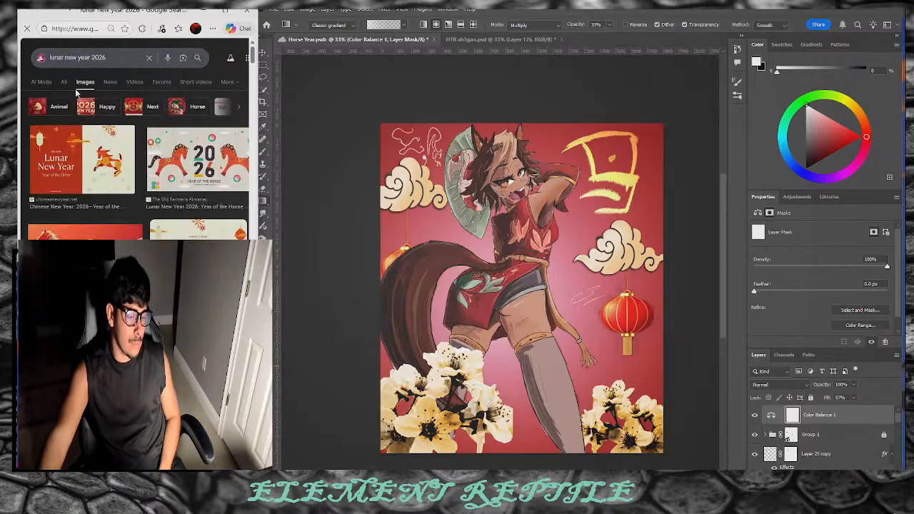
pyautogui.click(61, 82)
pyautogui.click(105, 57)
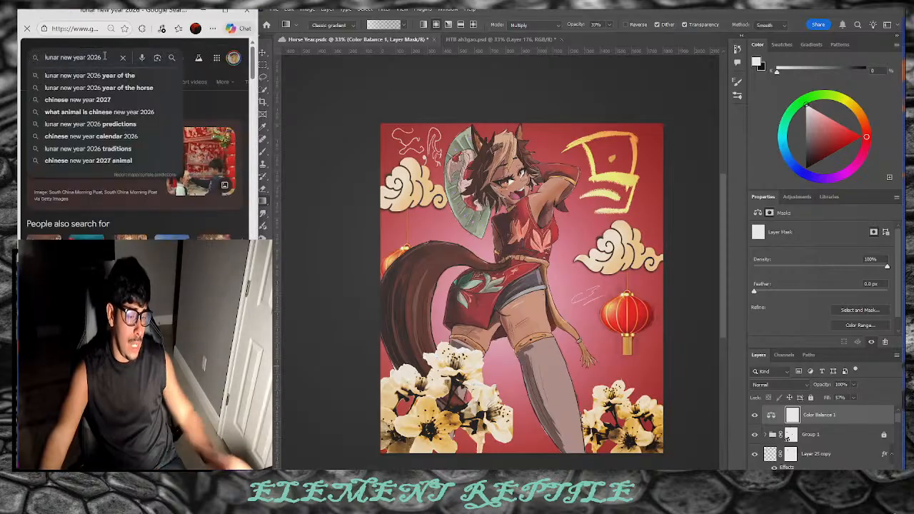
pyautogui.write('b')
pyautogui.press('BackSpace')
pyautogui.write('o')
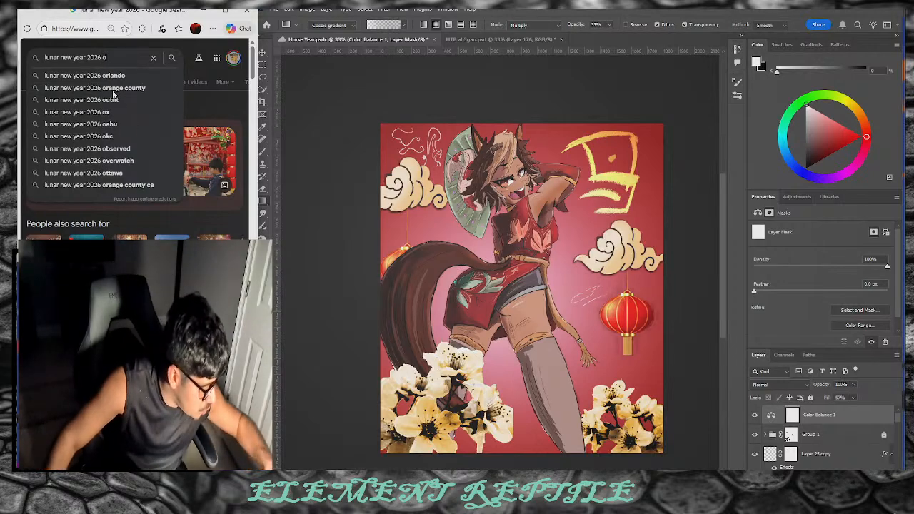
pyautogui.write('rlando')
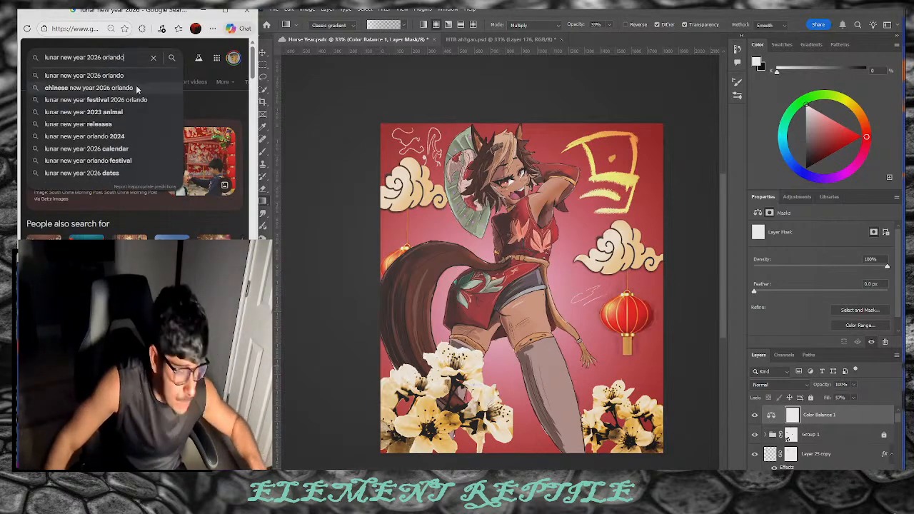
pyautogui.click(131, 77)
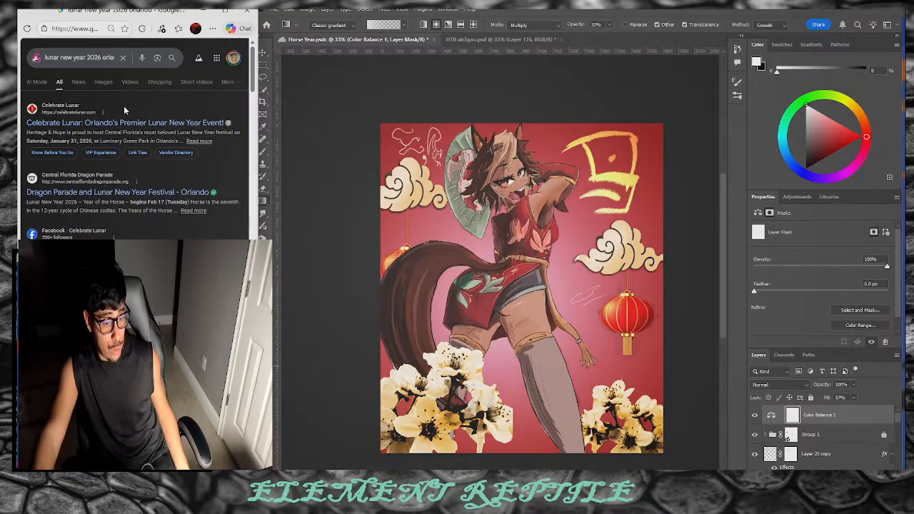
# Step: Browse the Celebrate Lunar festival website, then return to the Orlando search results
pyautogui.click(158, 124)
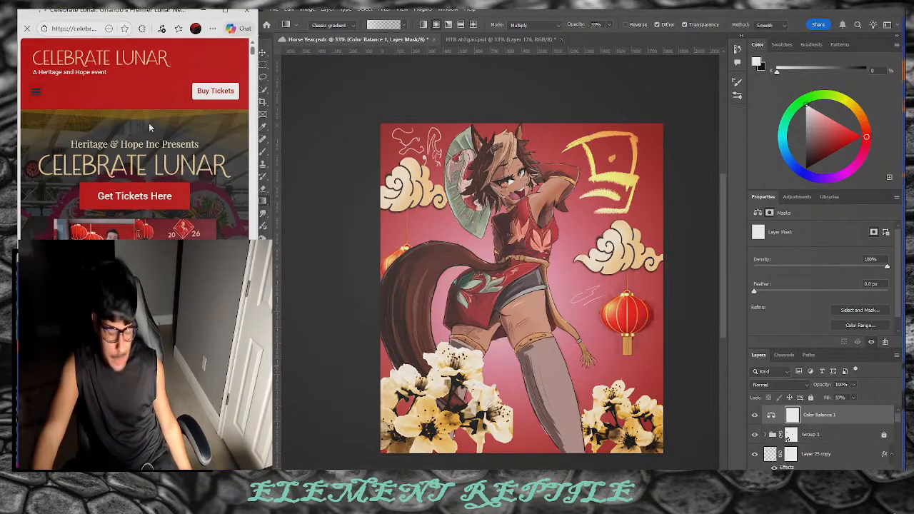
pyautogui.scroll(-2, 149, 127)
pyautogui.scroll(-2, 143, 156)
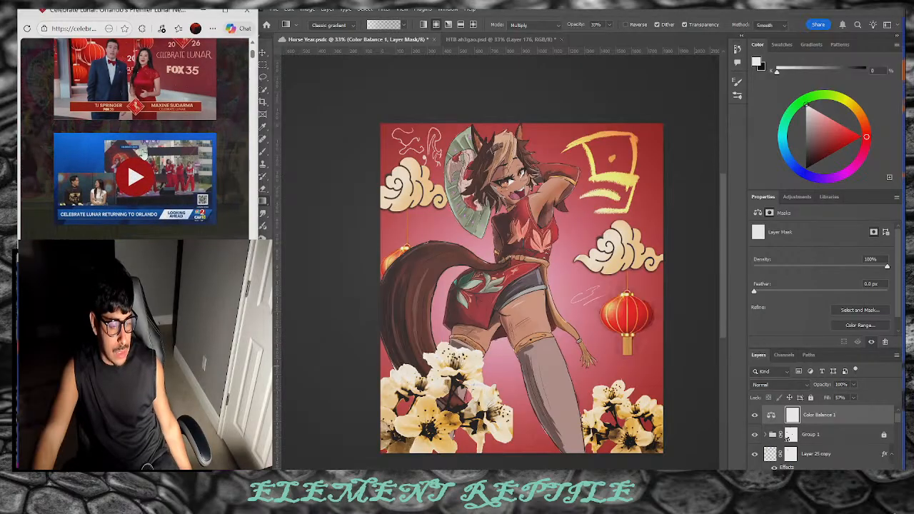
pyautogui.scroll(-2, 172, 181)
pyautogui.scroll(-8, 172, 180)
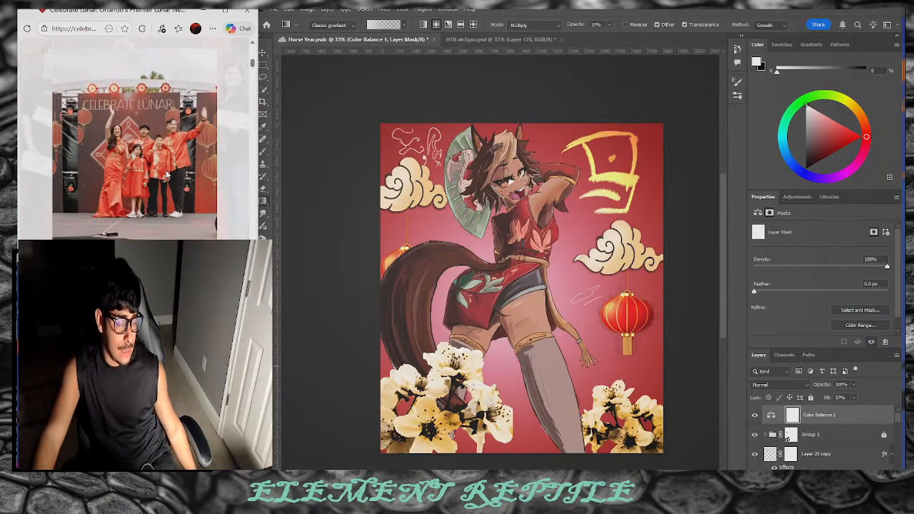
pyautogui.scroll(-3, 166, 175)
pyautogui.scroll(-1, 161, 170)
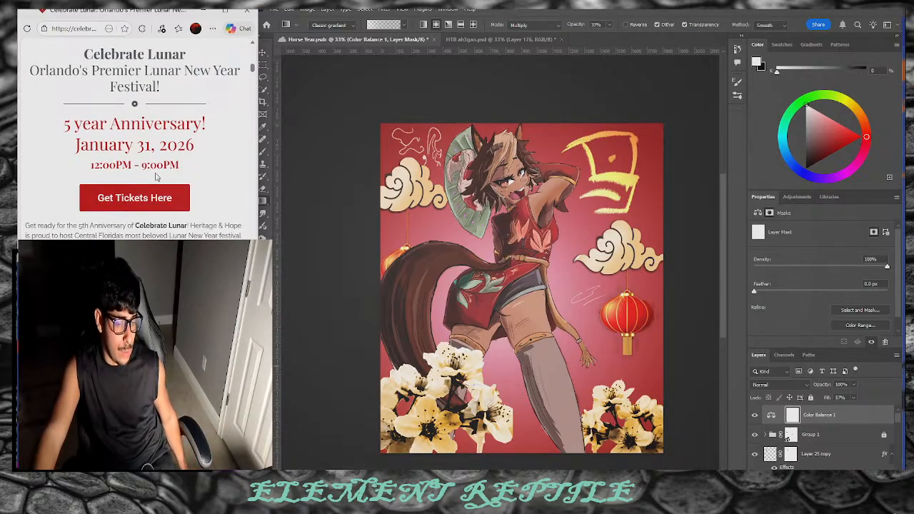
pyautogui.scroll(-6, 153, 176)
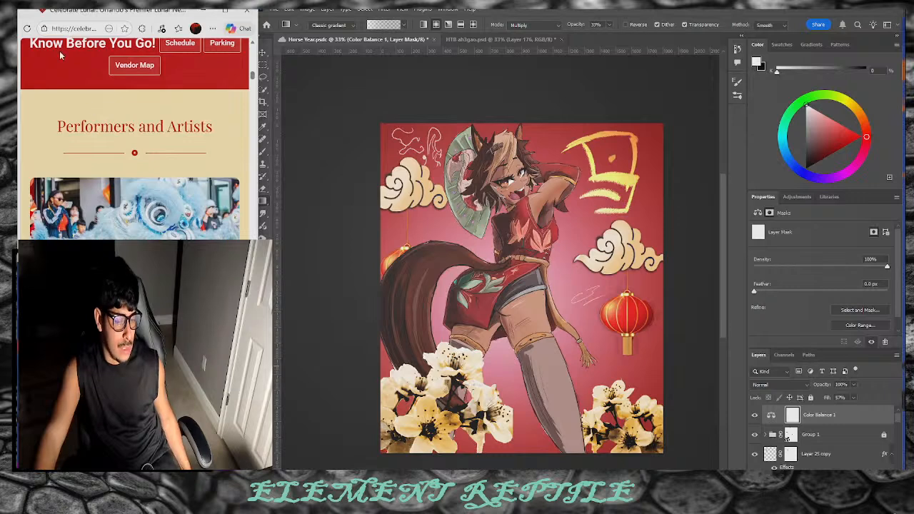
pyautogui.click(10, 29)
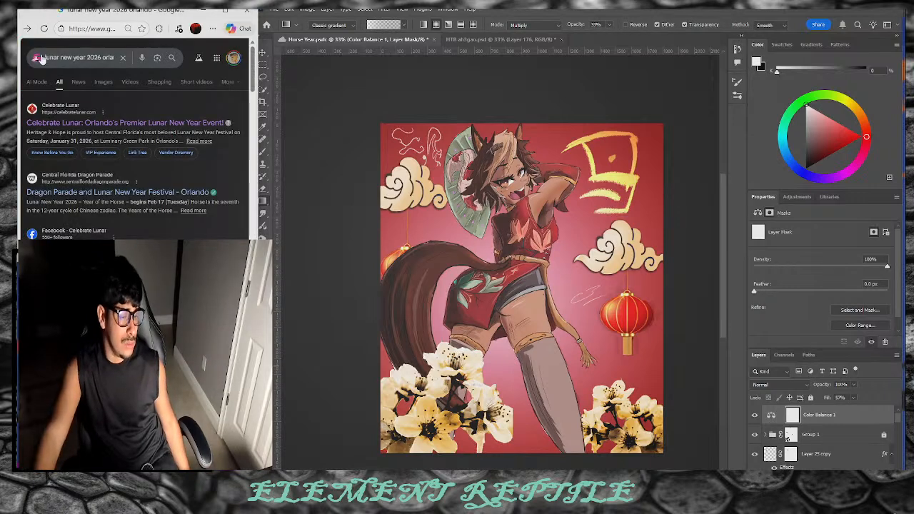
# Step: Open the Dragon Parade and Lunar New Year Festival site and play its promo video muted
pyautogui.click(108, 190)
pyautogui.scroll(-5, 107, 175)
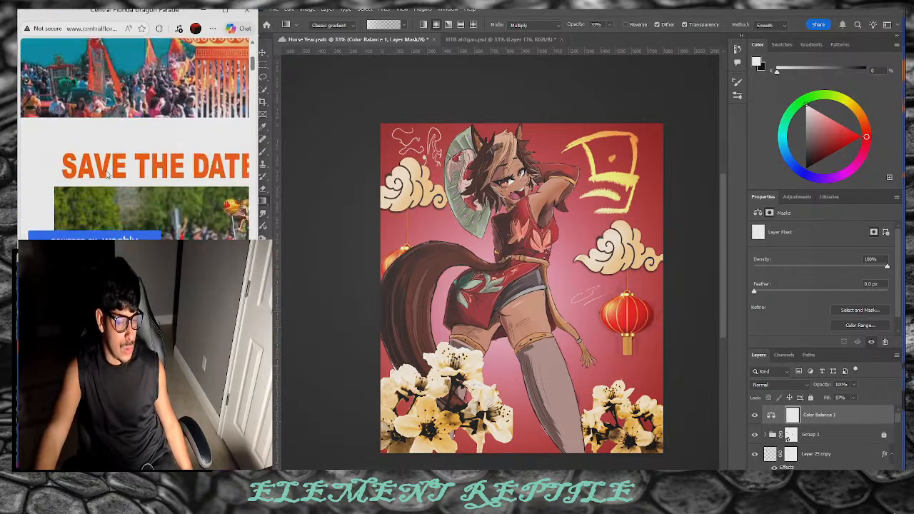
pyautogui.scroll(-8, 107, 175)
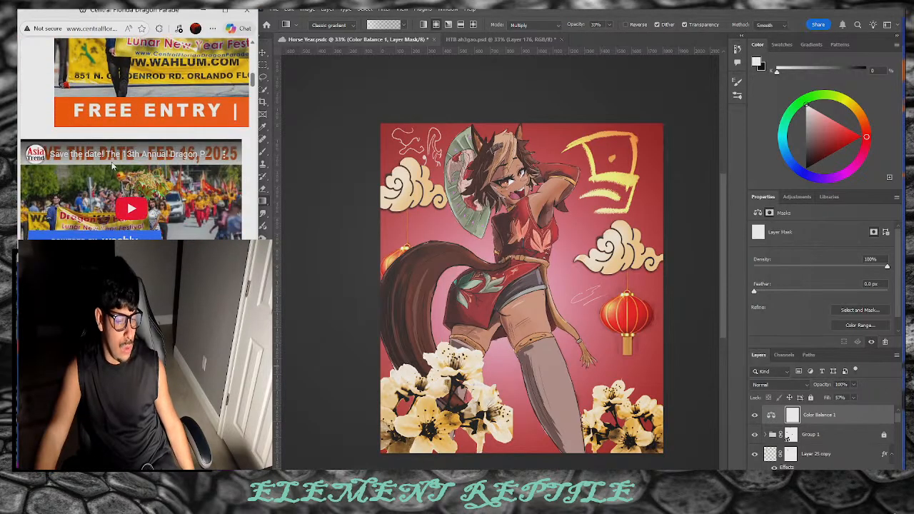
pyautogui.click(114, 174)
pyautogui.scroll(-2, 111, 173)
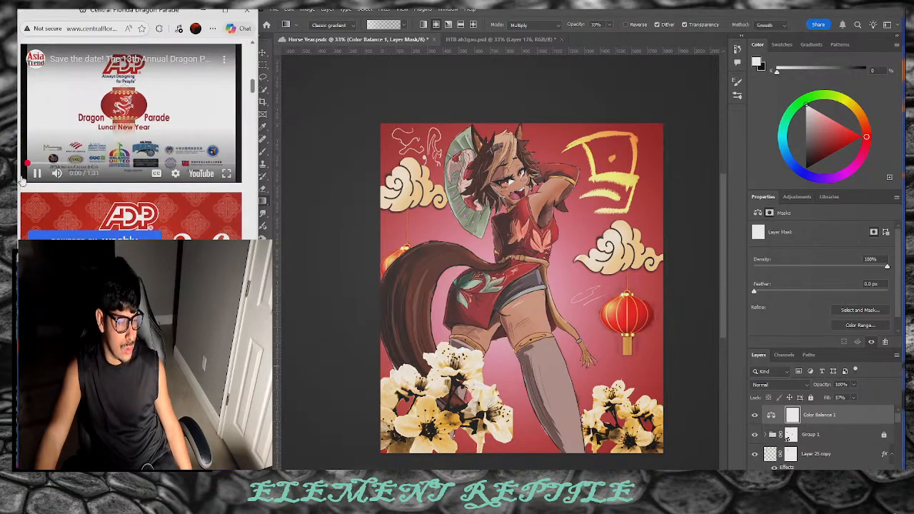
pyautogui.click(58, 175)
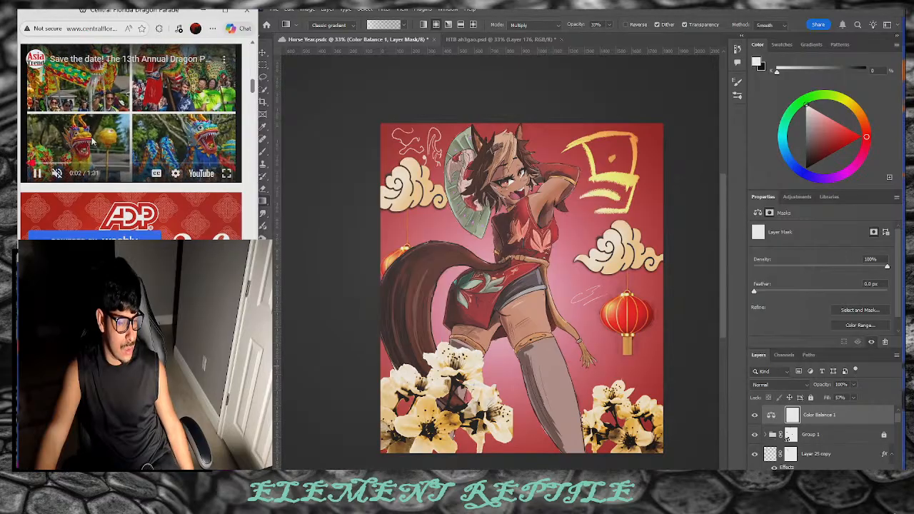
pyautogui.scroll(1, 160, 219)
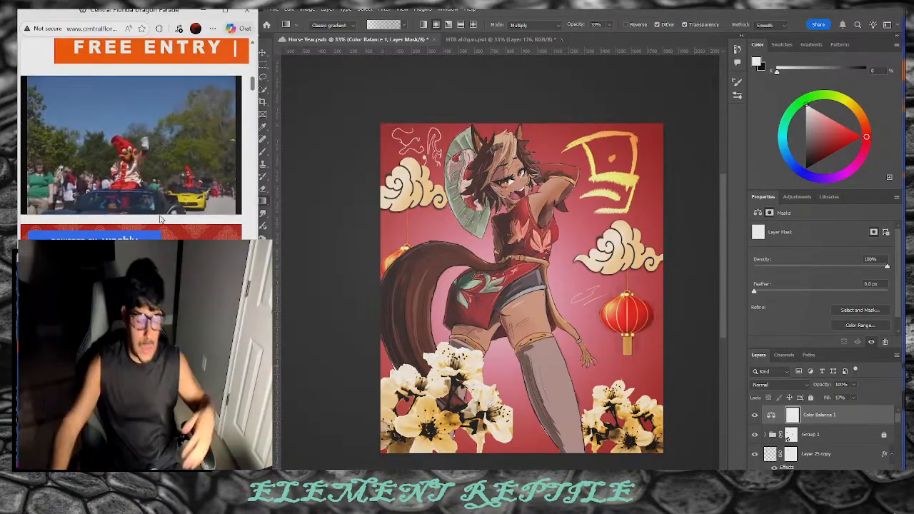
# Step: Rewind the parade video to the start, replay it, and bring Photoshop forward
pyautogui.moveTo(184, 146)
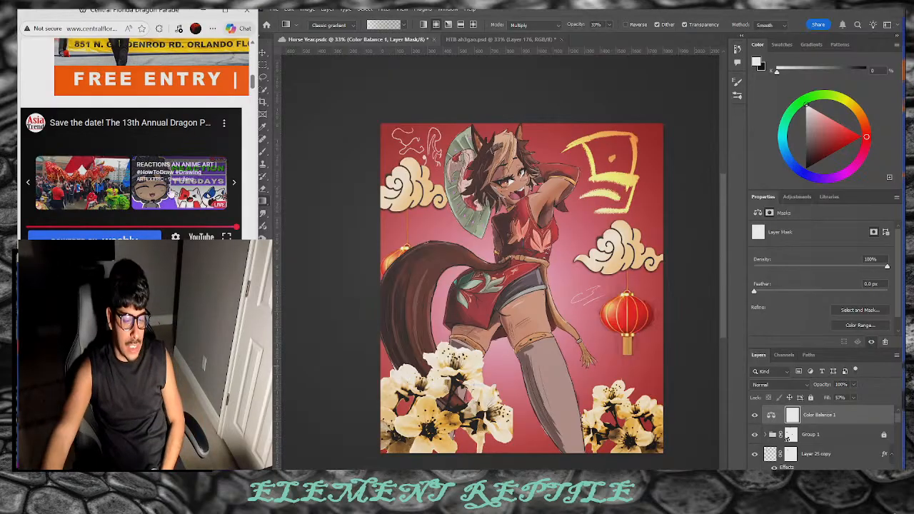
pyautogui.moveTo(206, 224); pyautogui.dragTo(19, 219)
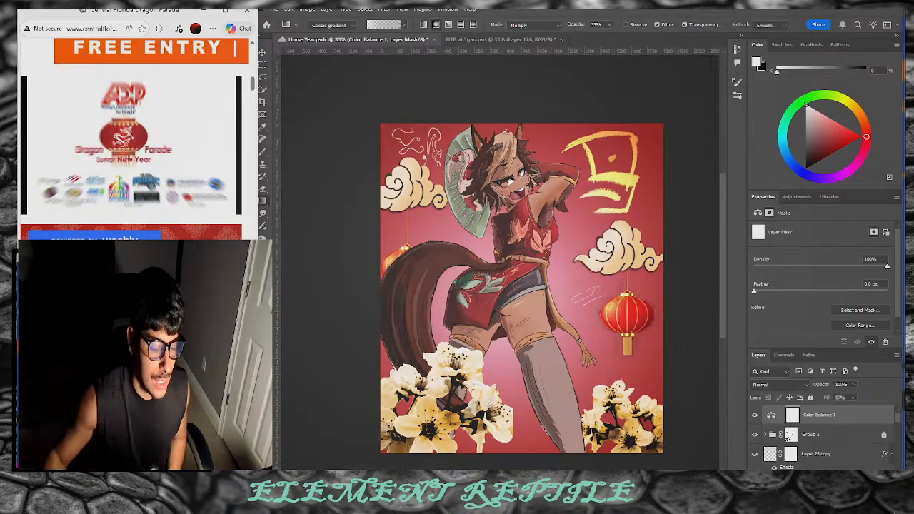
pyautogui.click(202, 158)
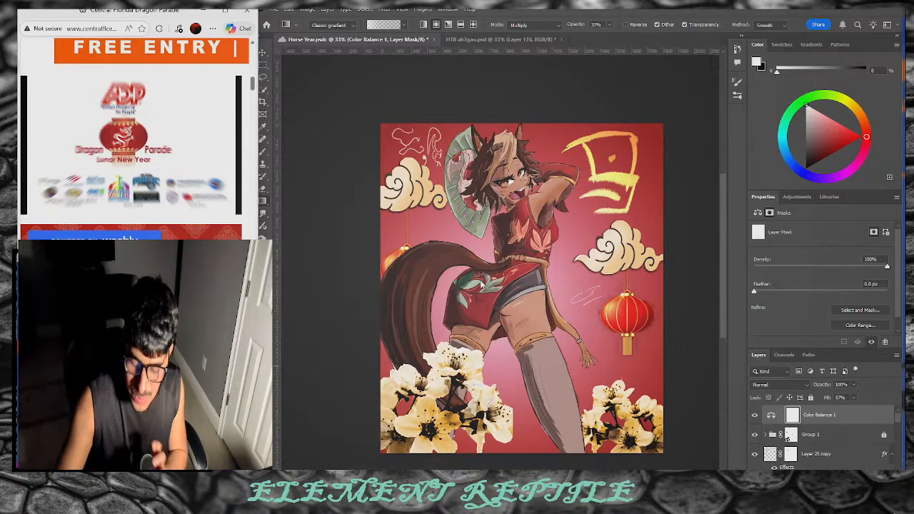
pyautogui.click(404, 246)
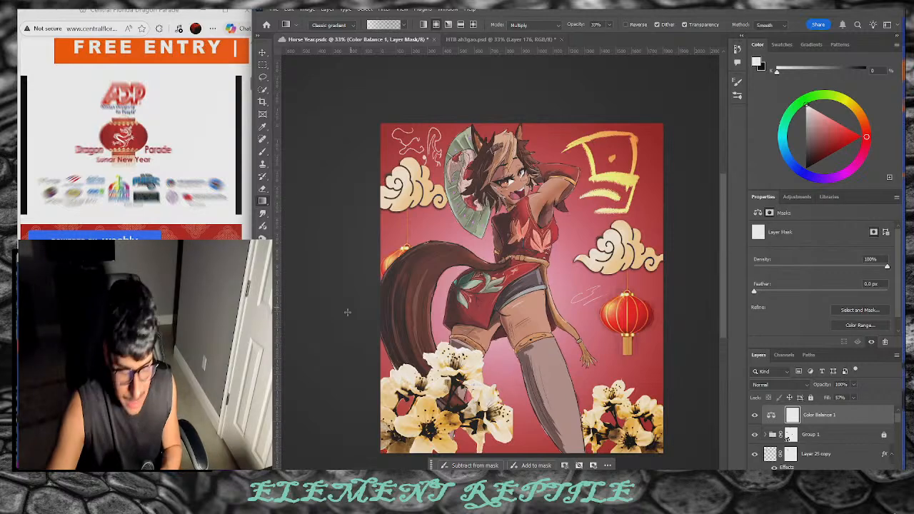
# Step: Close Horse Year.psd and toggle Layer 176's visibility to compare the sketch
pyautogui.click(263, 53)
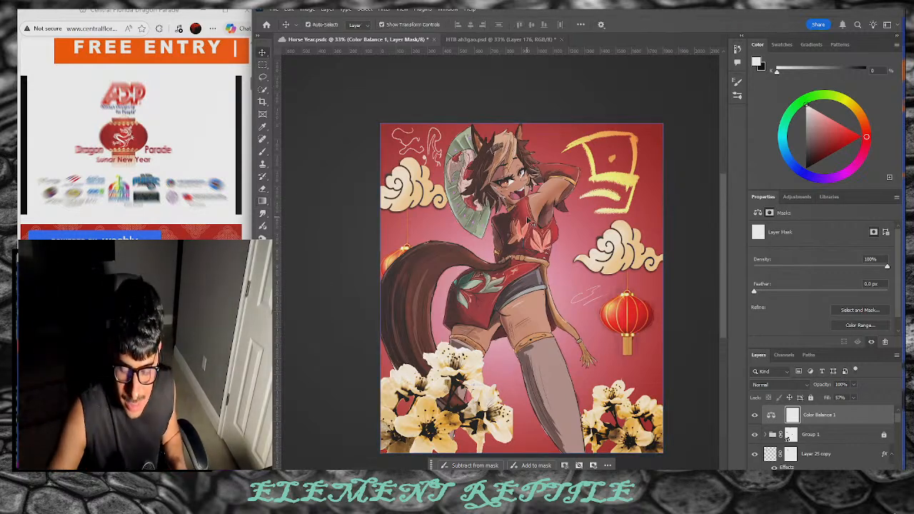
pyautogui.click(428, 39)
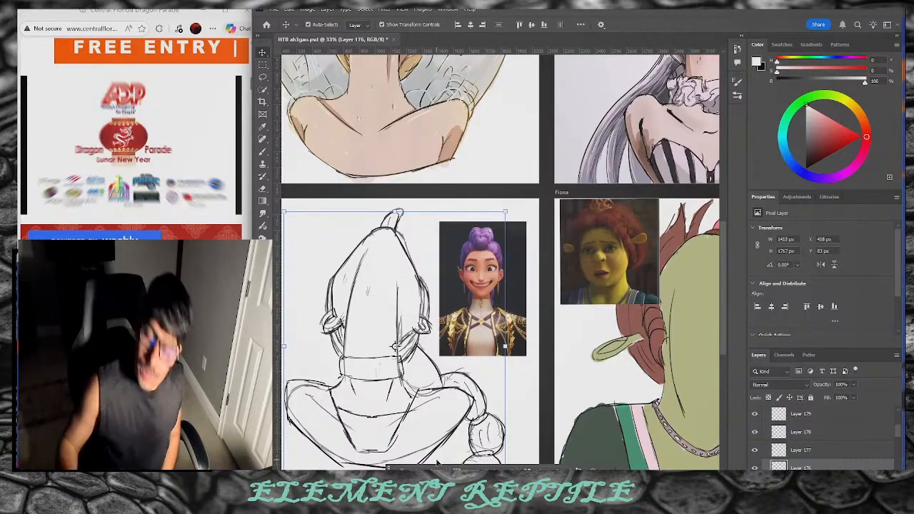
pyautogui.click(755, 468)
pyautogui.click(754, 468)
pyautogui.click(754, 468)
pyautogui.click(755, 468)
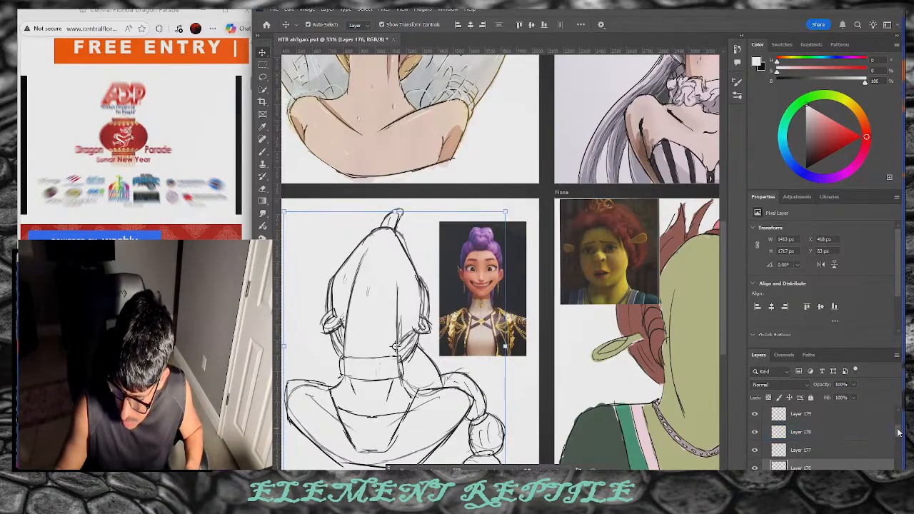
pyautogui.scroll(-2, 821, 436)
# Step: Show Layer 175's rough sketch, select Layer 176, reset colours to black and pick the Brush tool
pyautogui.click(756, 443)
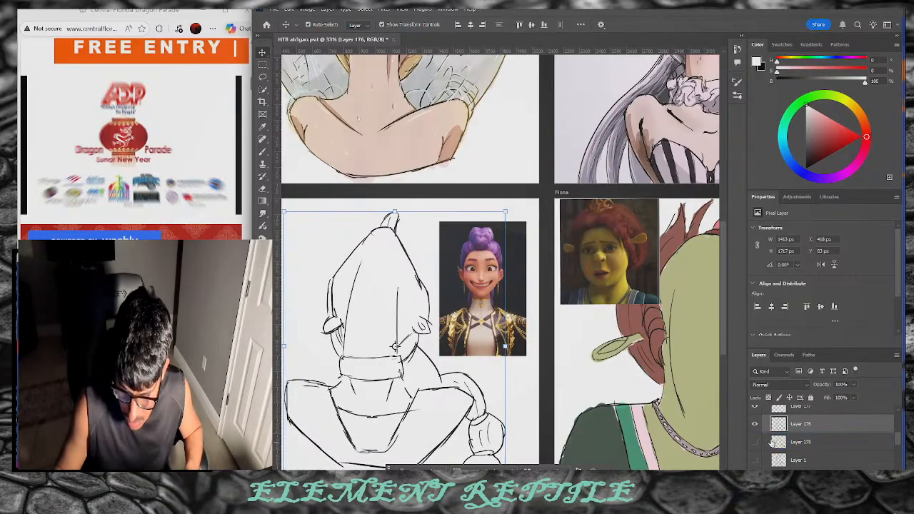
pyautogui.click(766, 445)
pyautogui.click(756, 443)
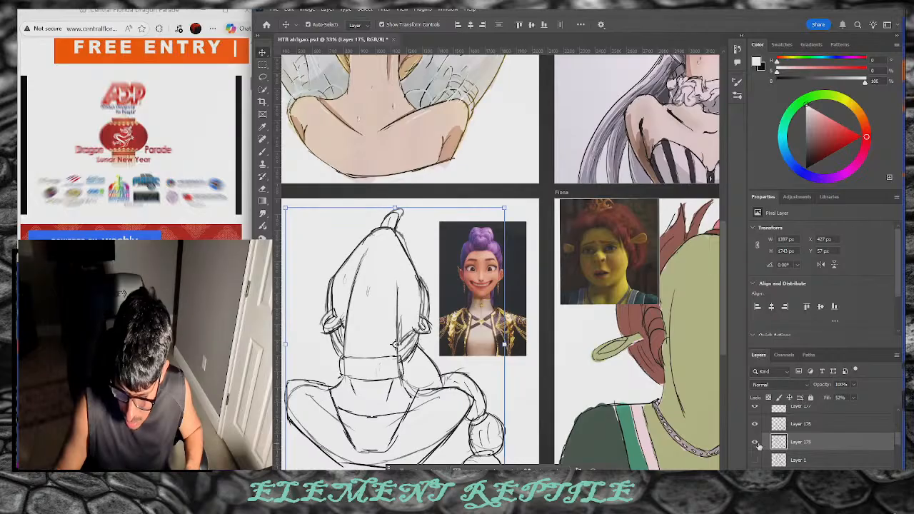
pyautogui.click(793, 424)
pyautogui.press('d')
pyautogui.click(264, 155)
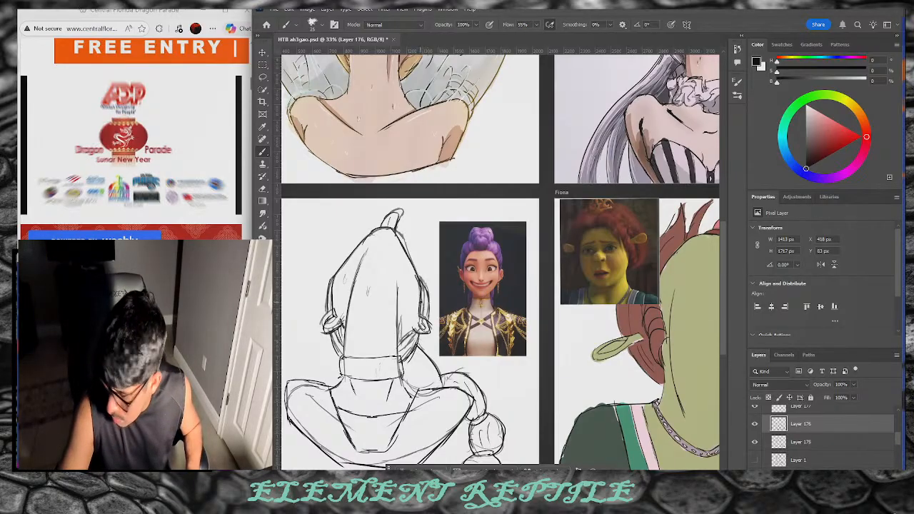
pyautogui.hotkey('ctrl', 'shift', 'n')
# Step: Draw two collar lines and an inner collar line, then add small head strokes and strands under the left bun
pyautogui.click(761, 322)
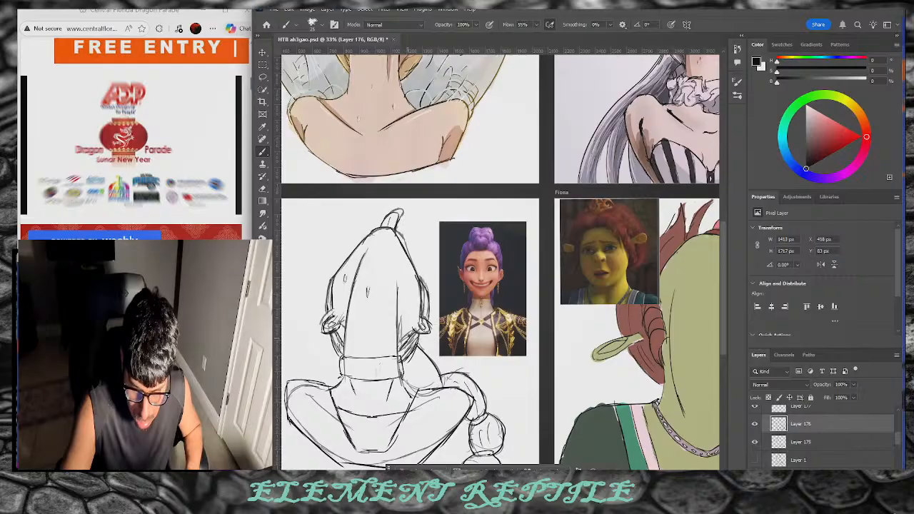
pyautogui.moveTo(399, 356); pyautogui.dragTo(413, 340)
pyautogui.hotkey('ctrl', 'z')
pyautogui.hotkey('ctrl', 'z')
pyautogui.hotkey('ctrl', 'z')
pyautogui.hotkey('ctrl', 'z')
pyautogui.moveTo(363, 377); pyautogui.dragTo(364, 358)
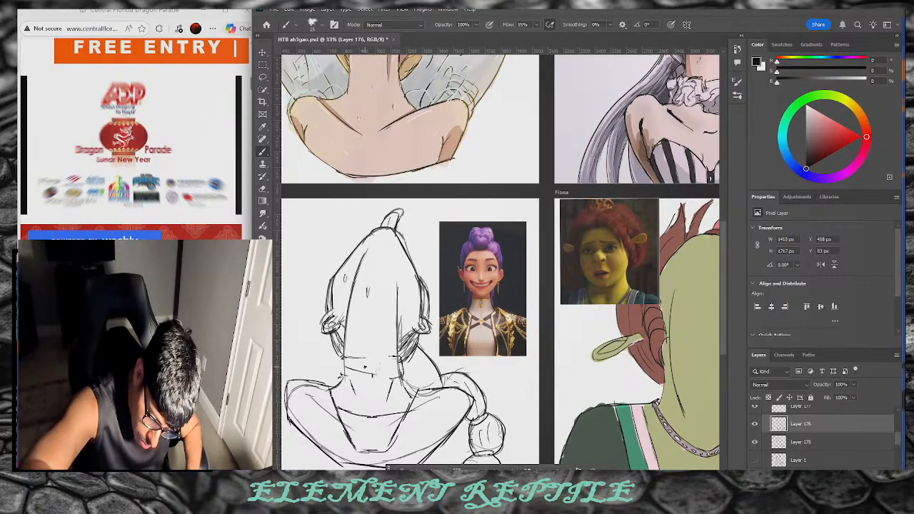
pyautogui.moveTo(343, 369); pyautogui.dragTo(405, 371)
pyautogui.moveTo(341, 376); pyautogui.dragTo(398, 379)
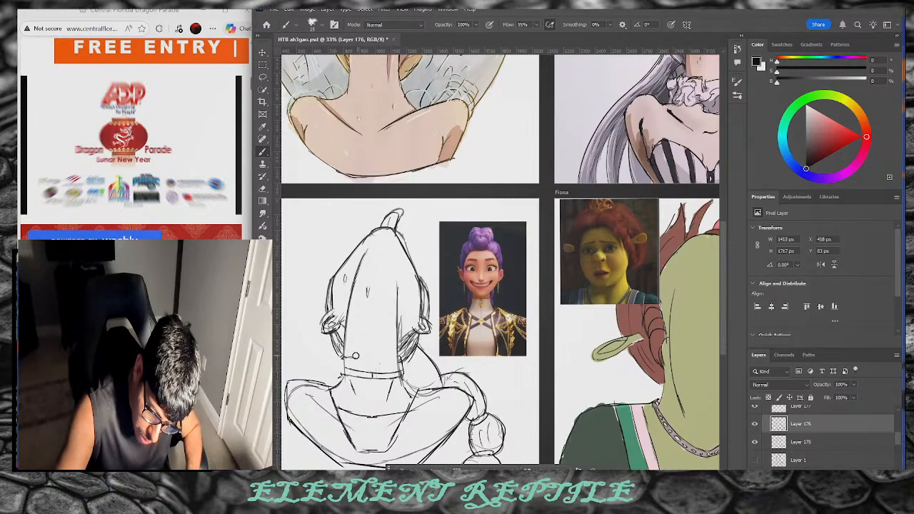
pyautogui.moveTo(364, 319); pyautogui.dragTo(366, 331)
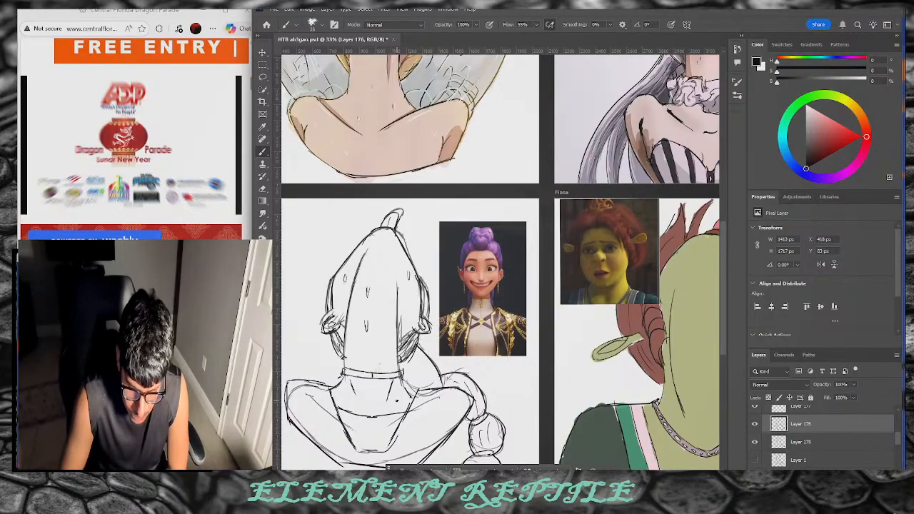
pyautogui.moveTo(398, 215); pyautogui.dragTo(415, 199)
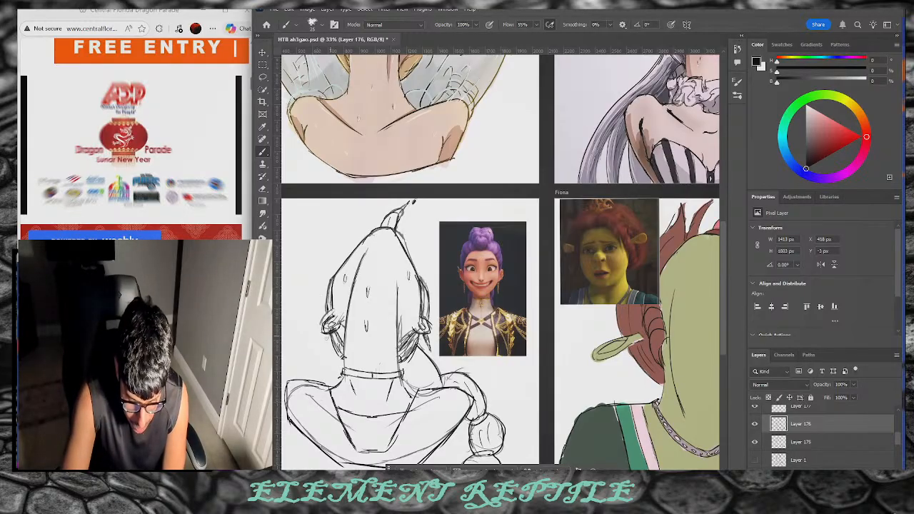
pyautogui.moveTo(329, 335); pyautogui.dragTo(322, 346)
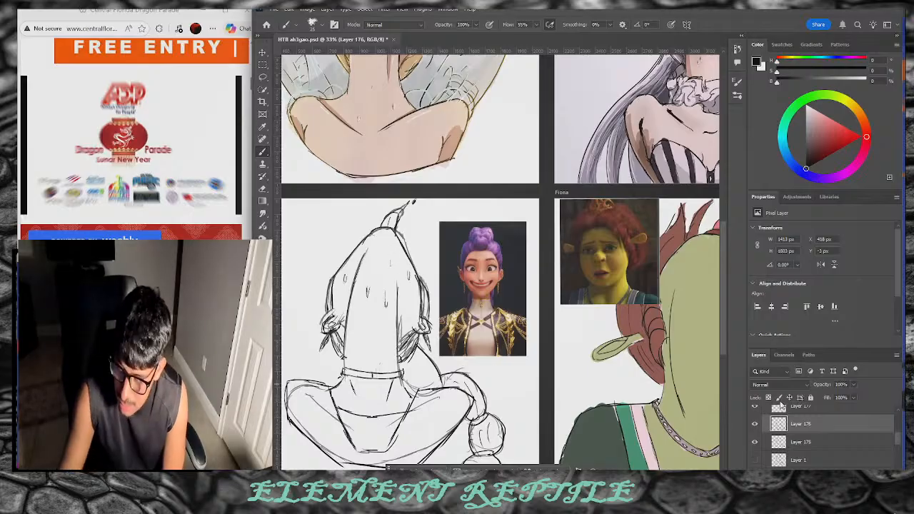
# Step: Hide the Layer 175 underdrawing and add a stroke along the braid beside the neck
pyautogui.click(755, 442)
pyautogui.click(755, 443)
pyautogui.click(755, 442)
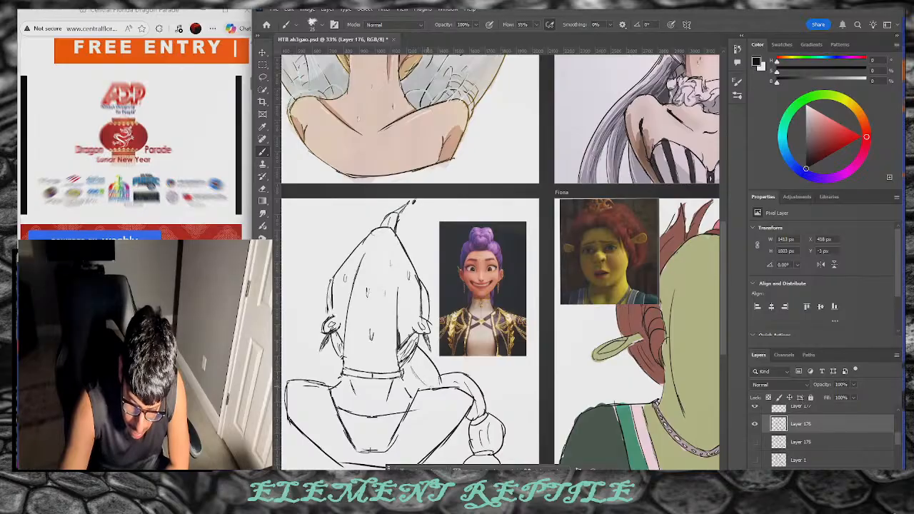
pyautogui.moveTo(402, 376); pyautogui.dragTo(412, 398)
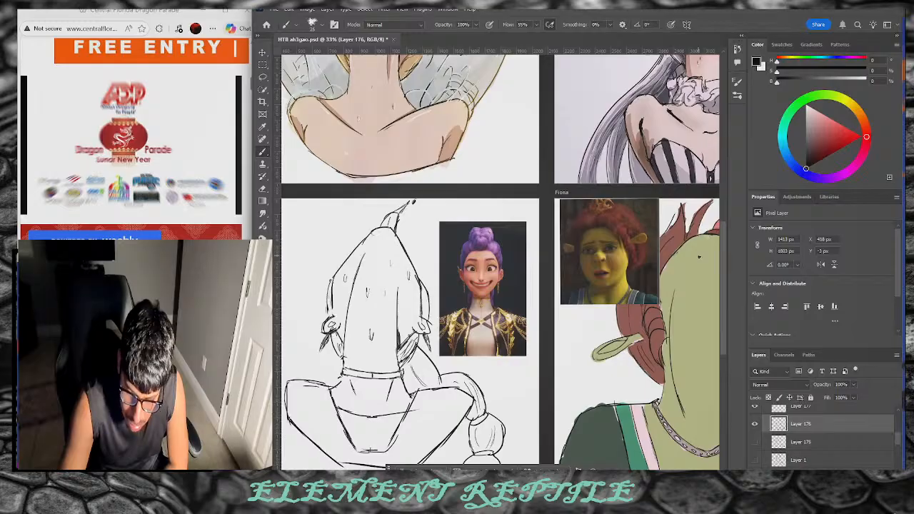
pyautogui.scroll(-2, 717, 274)
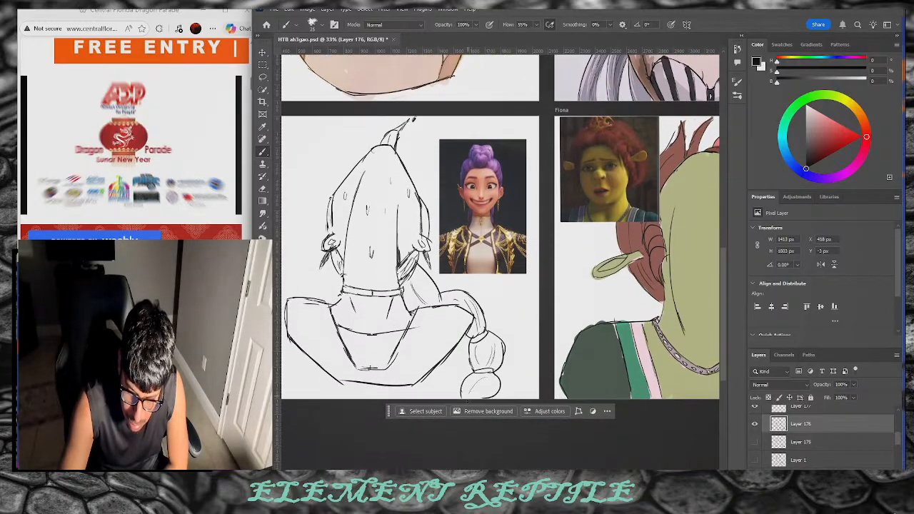
# Step: Hatch the braid's bottom ball and upper segment, and mark near the right ear and hairline
pyautogui.moveTo(476, 378); pyautogui.dragTo(467, 395)
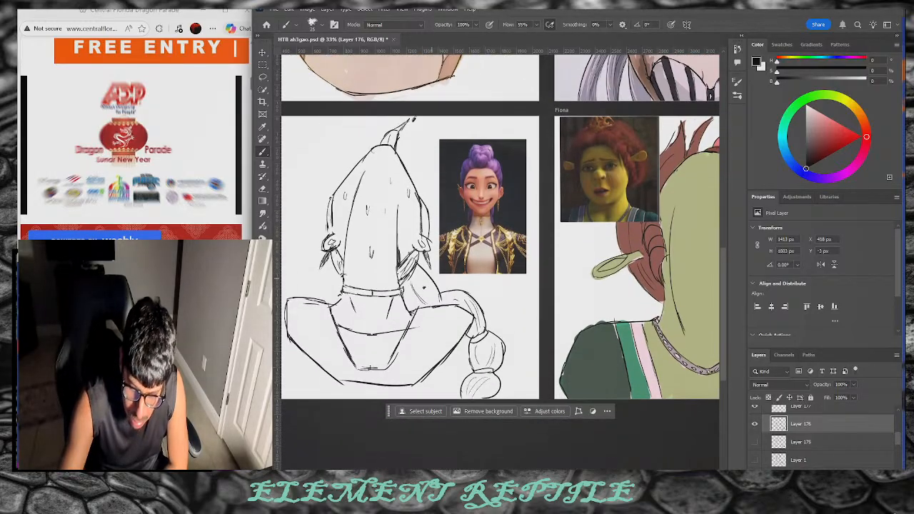
pyautogui.moveTo(416, 277); pyautogui.dragTo(429, 299)
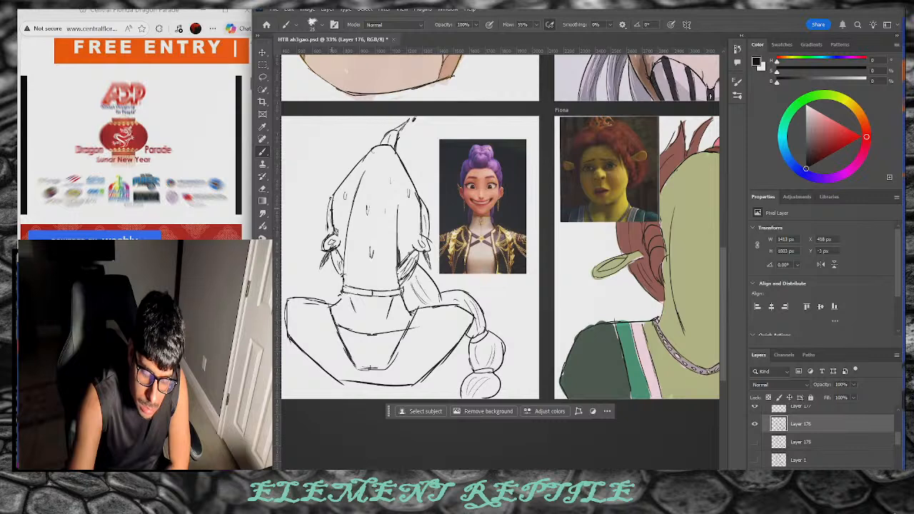
pyautogui.moveTo(421, 232); pyautogui.dragTo(414, 232)
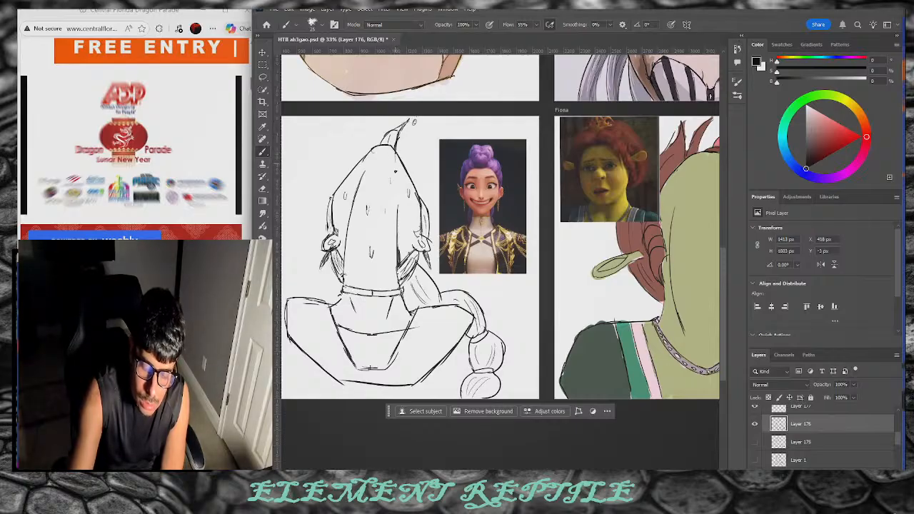
pyautogui.moveTo(397, 158); pyautogui.dragTo(397, 173)
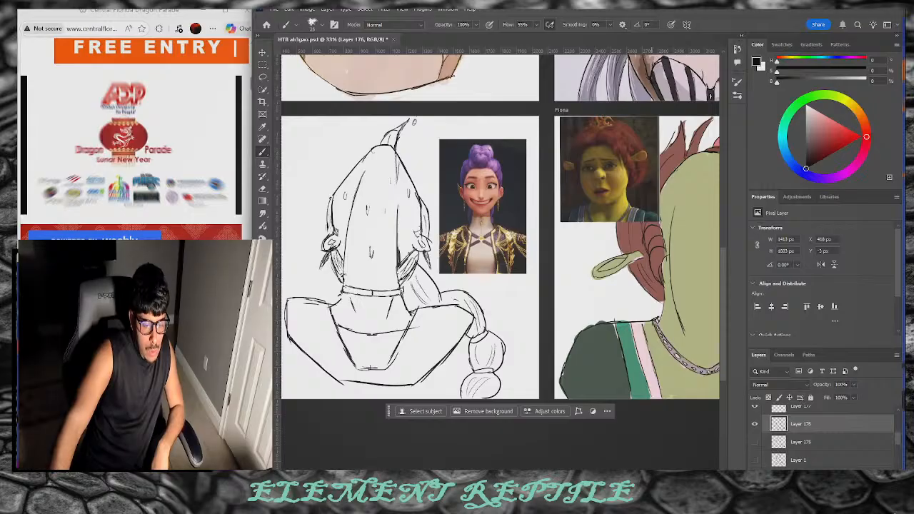
# Step: Skip ahead in the Dragon Parade video
pyautogui.click(110, 200)
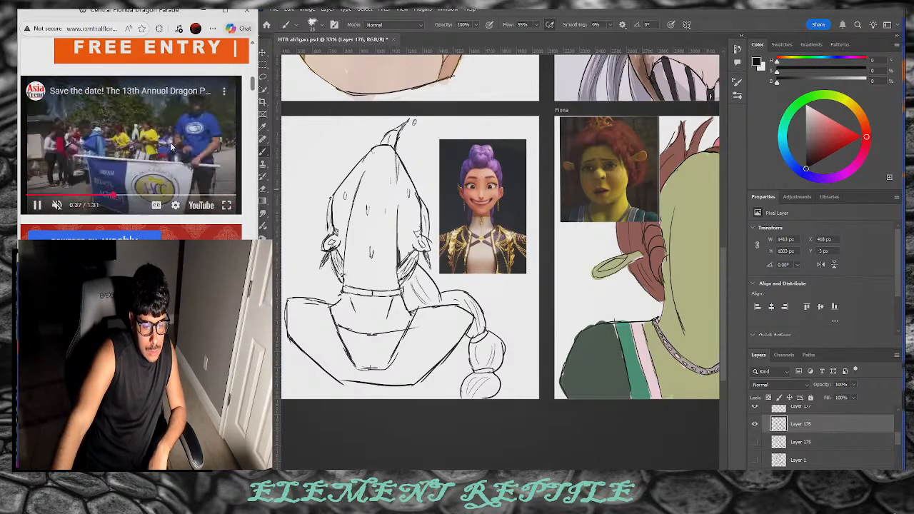
pyautogui.scroll(-3, 171, 215)
pyautogui.scroll(-10, 172, 216)
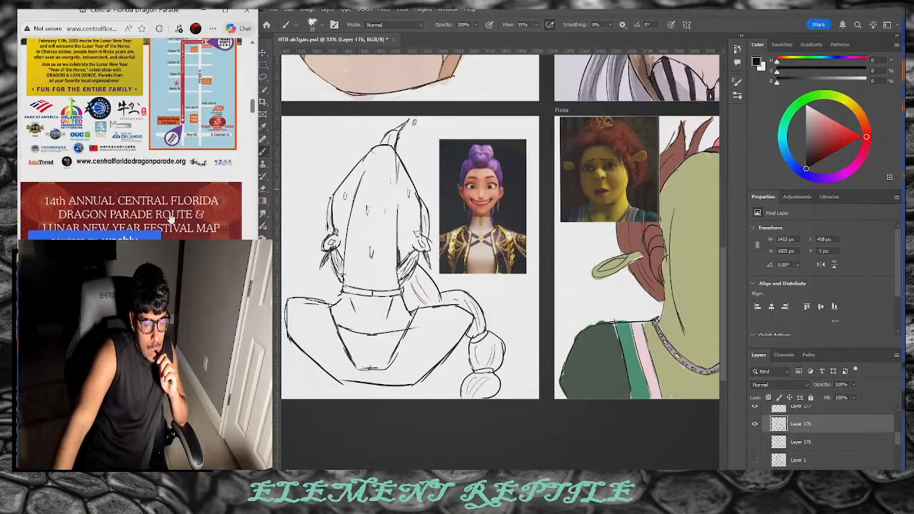
pyautogui.scroll(3, 164, 182)
pyautogui.scroll(1, 164, 183)
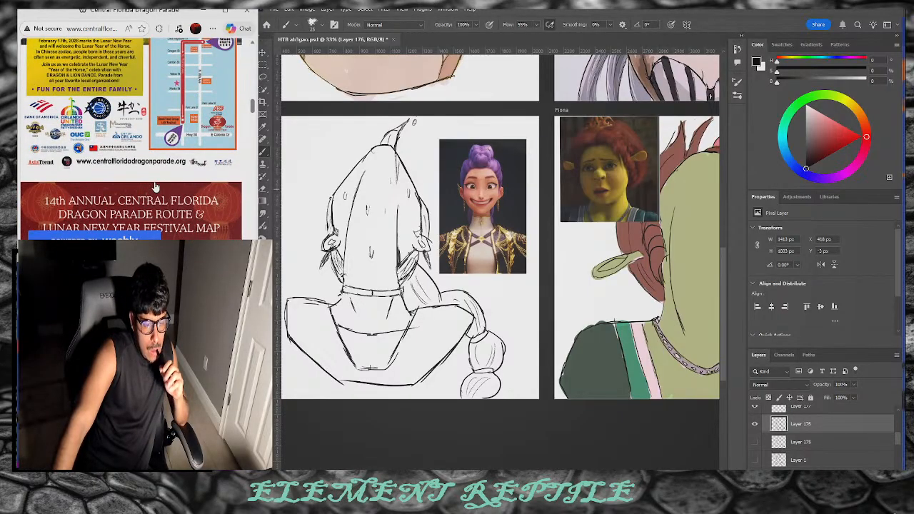
# Step: Enlarge the 2026 parade poster to read its February 17th Year of the Horse details
pyautogui.click(103, 149)
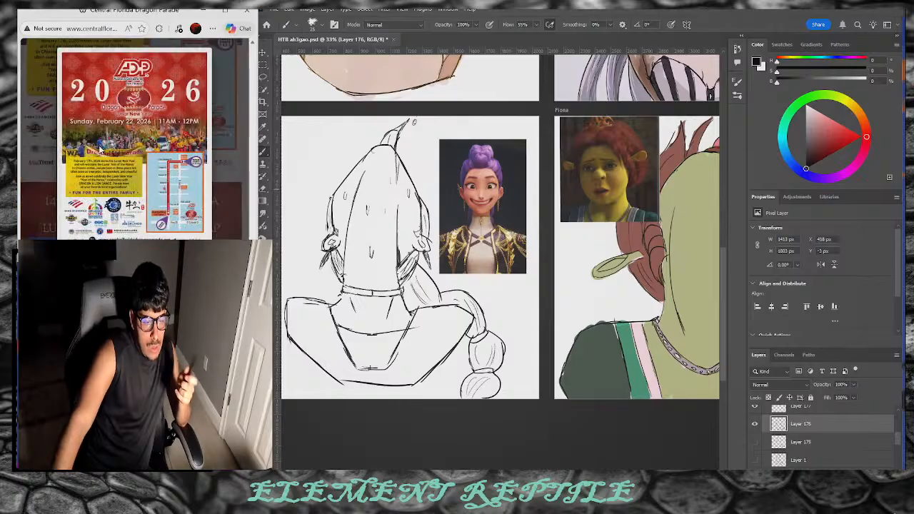
pyautogui.scroll(3, 136, 236)
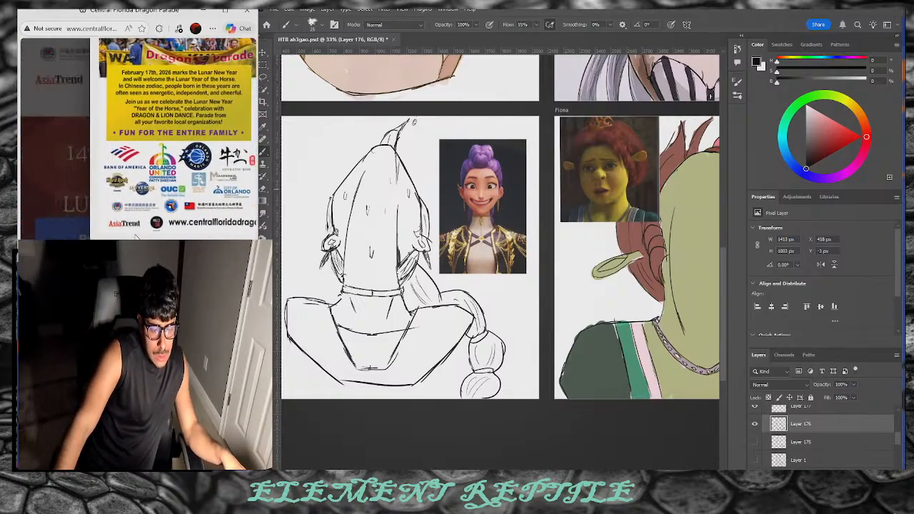
pyautogui.scroll(2, 149, 214)
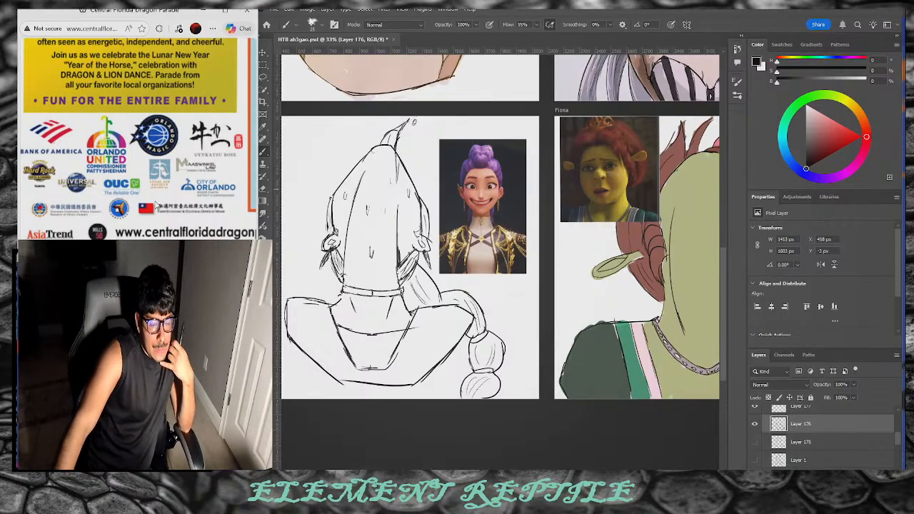
pyautogui.scroll(3, 80, 219)
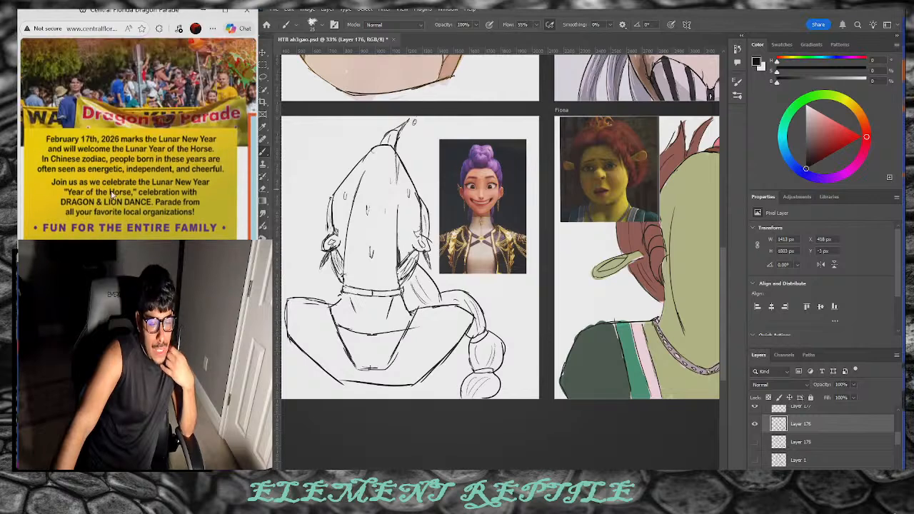
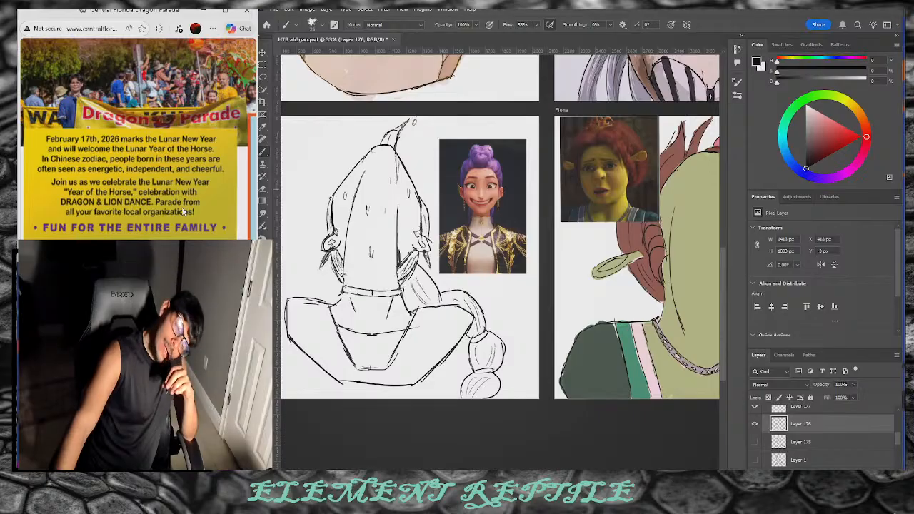
# Step: Search Google for colonial drive orlando in a new tab
pyautogui.scroll(-3, 184, 211)
pyautogui.scroll(-10, 183, 211)
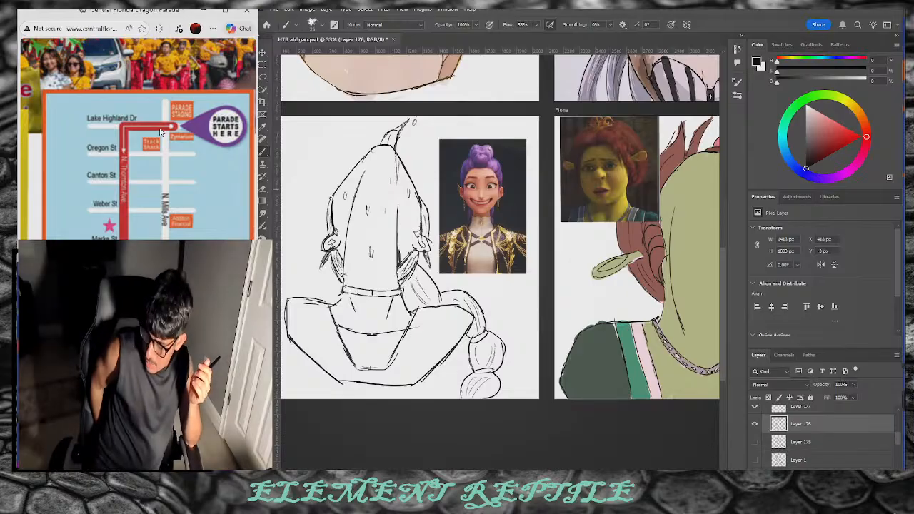
pyautogui.scroll(-3, 160, 132)
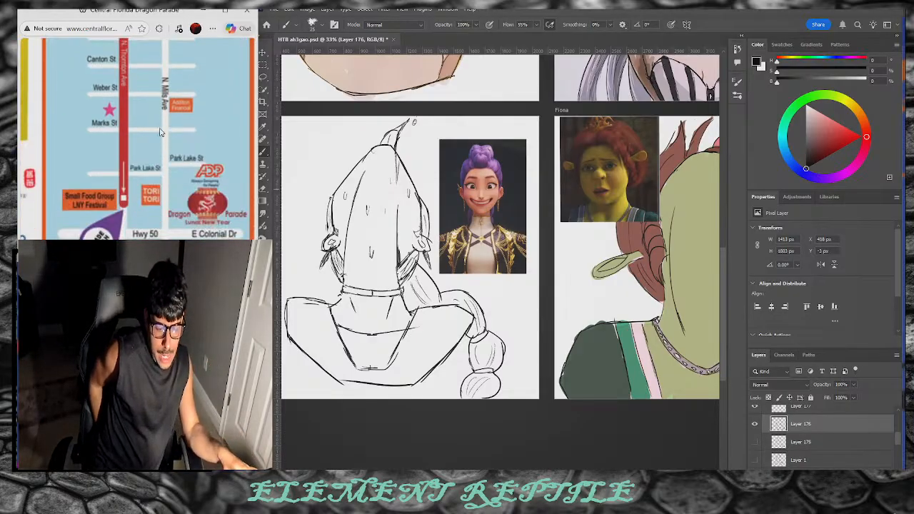
pyautogui.scroll(-1, 161, 132)
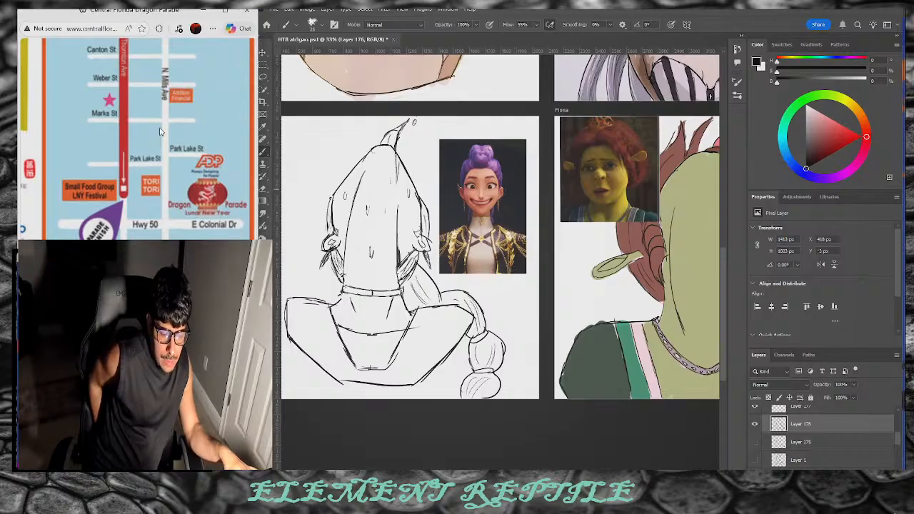
pyautogui.scroll(-5, 160, 132)
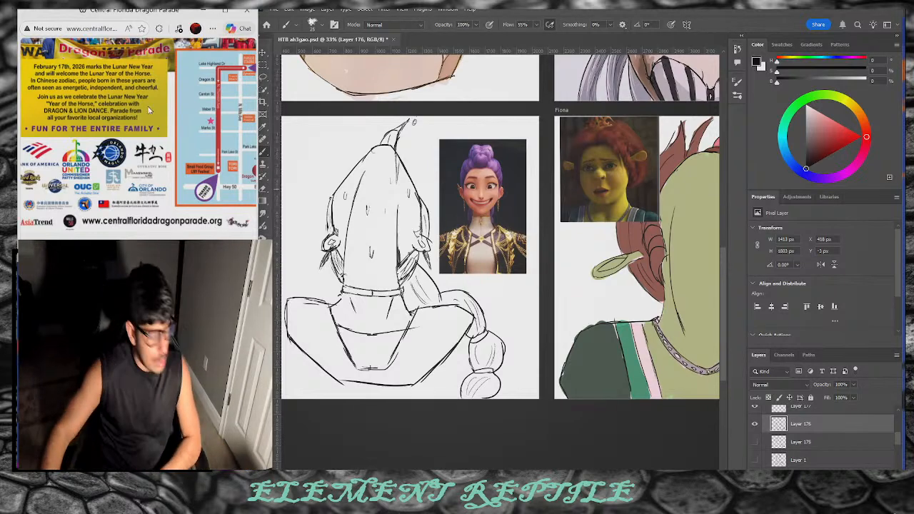
pyautogui.hotkey('ctrl', 't')
pyautogui.click(46, 167)
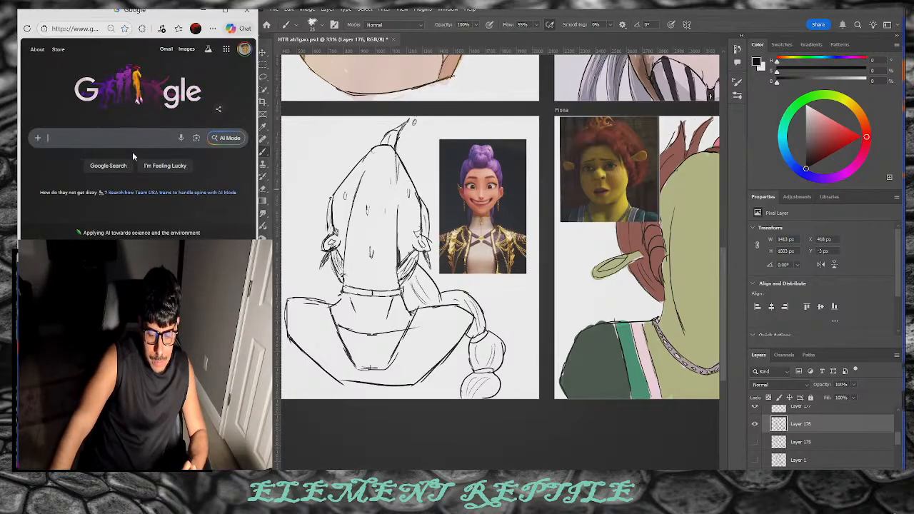
pyautogui.write('d')
pyautogui.write('olonial dri')
pyautogui.write('ve')
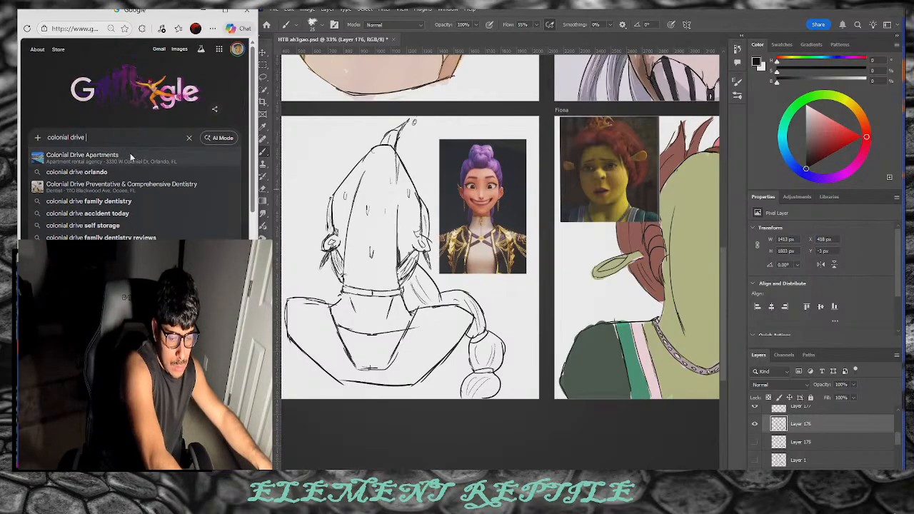
pyautogui.click(128, 170)
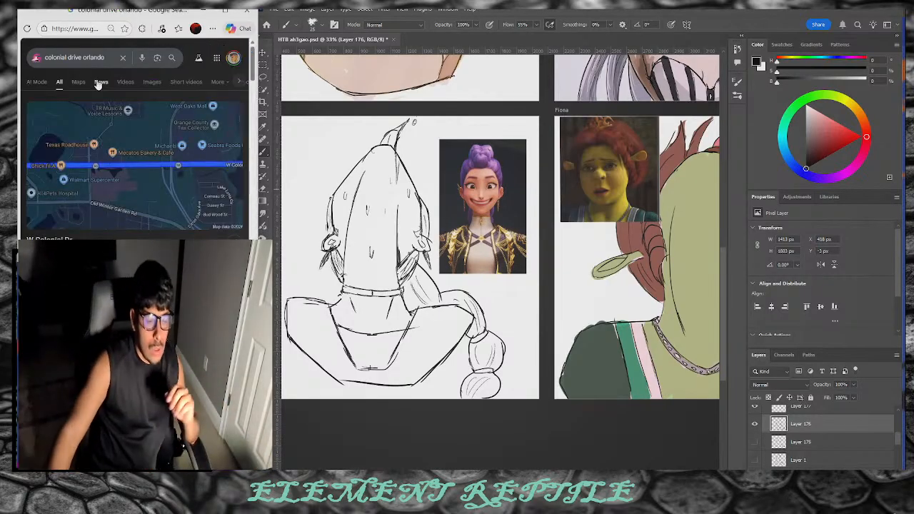
# Step: Get driving directions from Home to W Colonial Dr in Google Maps
pyautogui.click(78, 82)
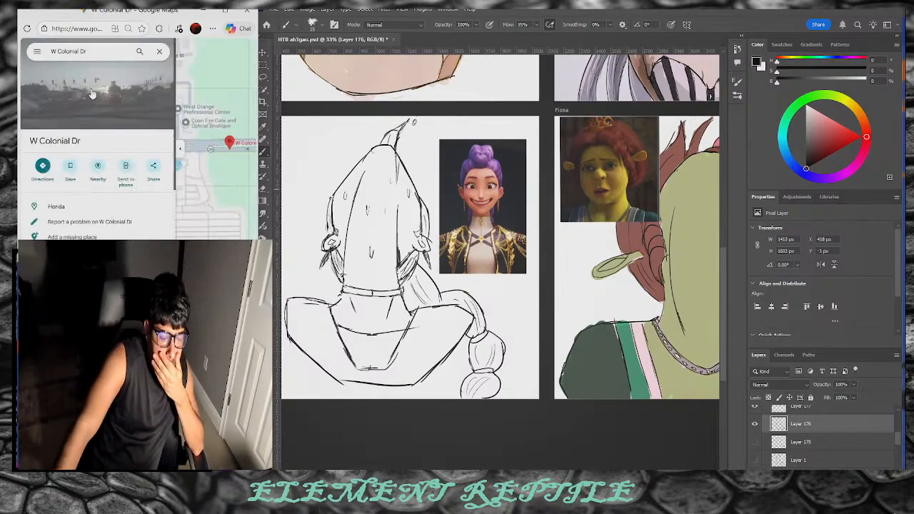
pyautogui.click(43, 165)
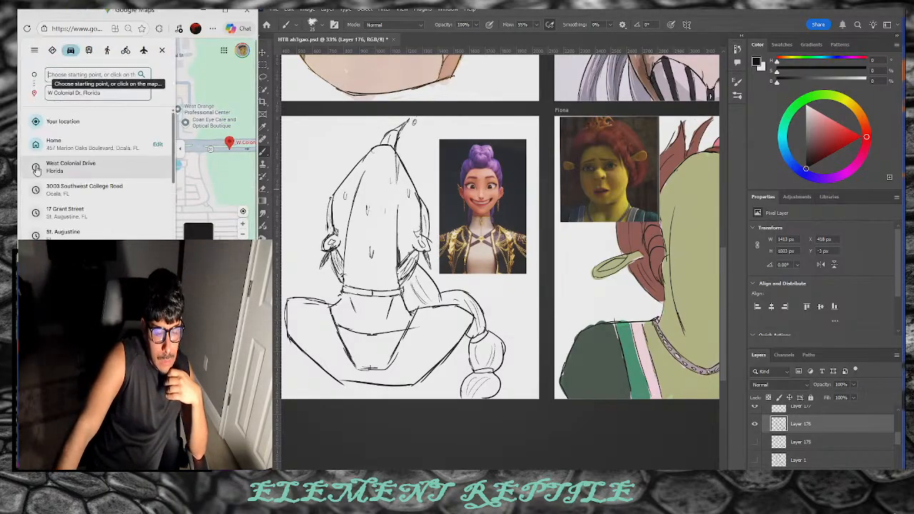
pyautogui.click(81, 140)
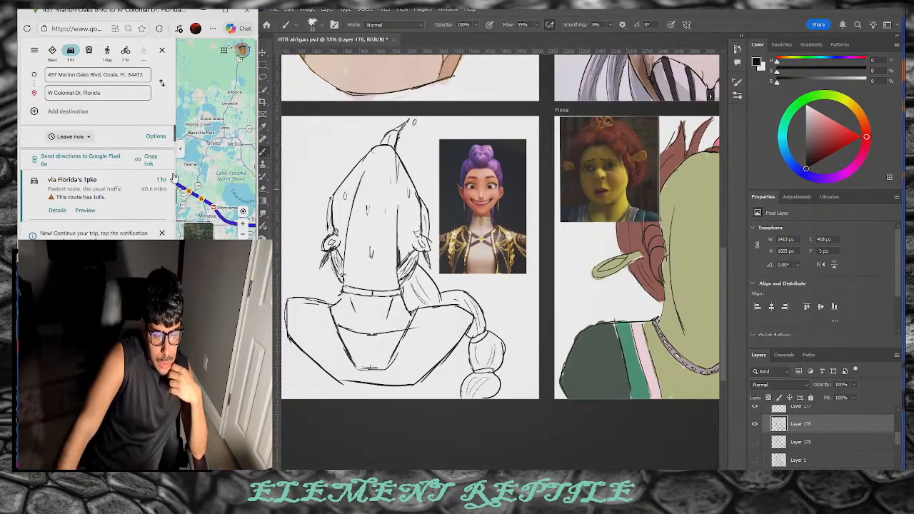
pyautogui.moveTo(187, 150); pyautogui.dragTo(273, 148)
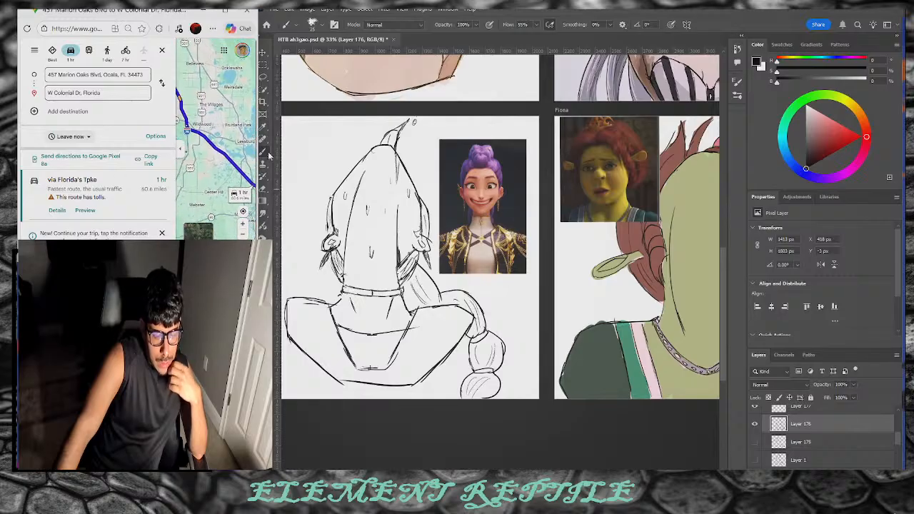
pyautogui.moveTo(218, 161); pyautogui.dragTo(102, 159)
pyautogui.moveTo(214, 153); pyautogui.dragTo(110, 104)
# Step: Bring the 60.6-mile Florida's Turnpike route's destination into view and widen the browser window
pyautogui.click(107, 95)
pyautogui.moveTo(198, 141); pyautogui.dragTo(228, 163)
pyautogui.scroll(3, 213, 135)
pyautogui.scroll(2, 213, 136)
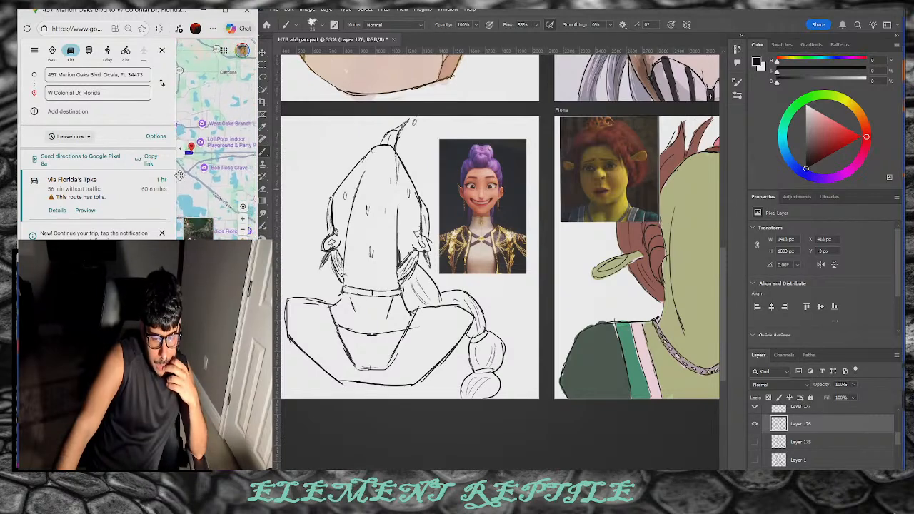
pyautogui.scroll(1, 214, 148)
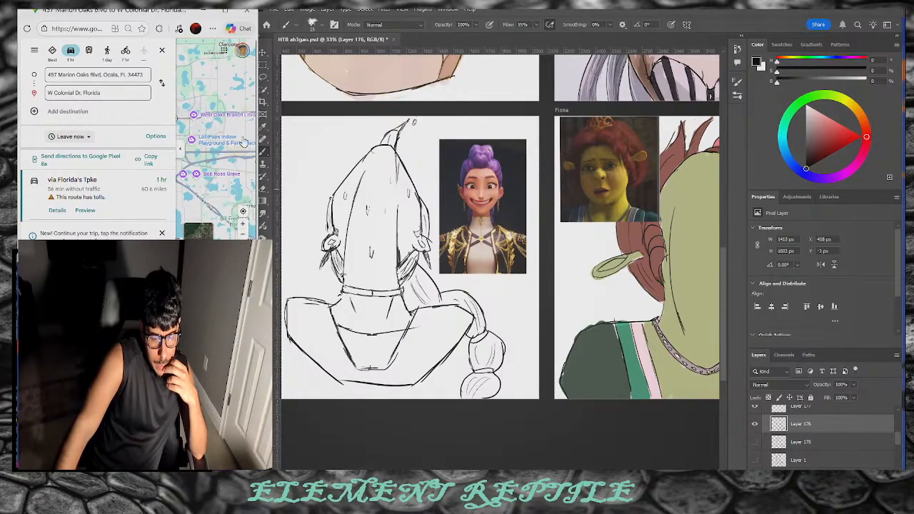
pyautogui.moveTo(256, 128); pyautogui.dragTo(706, 115)
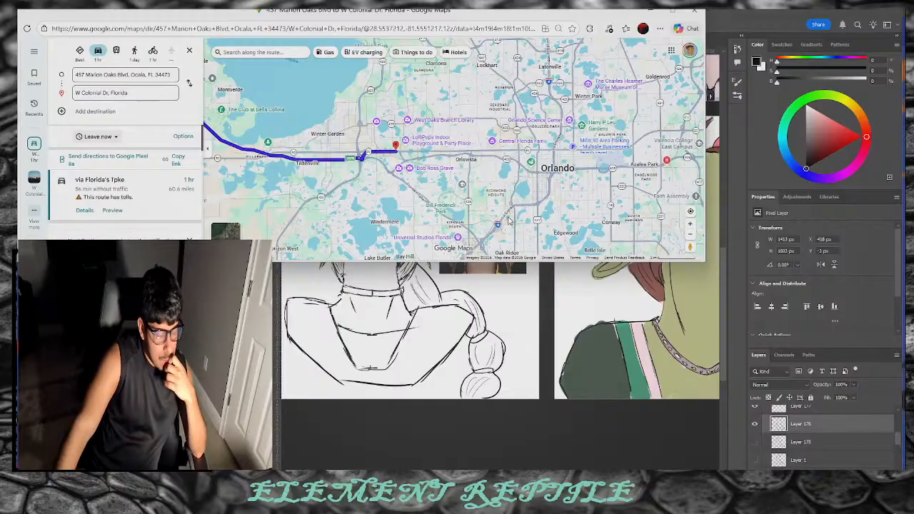
# Step: Bring the map window back in front and widen it further
pyautogui.click(721, 173)
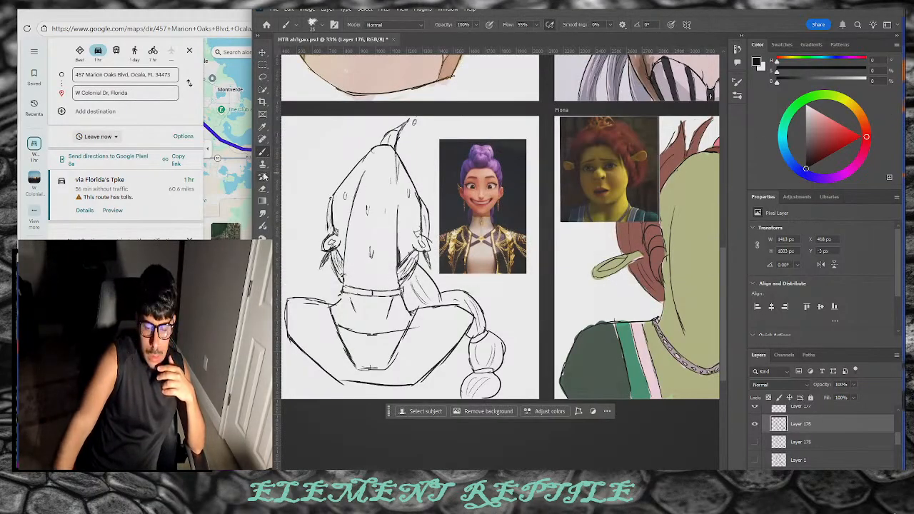
pyautogui.click(240, 201)
pyautogui.moveTo(707, 145); pyautogui.dragTo(901, 115)
pyautogui.scroll(-3, 622, 175)
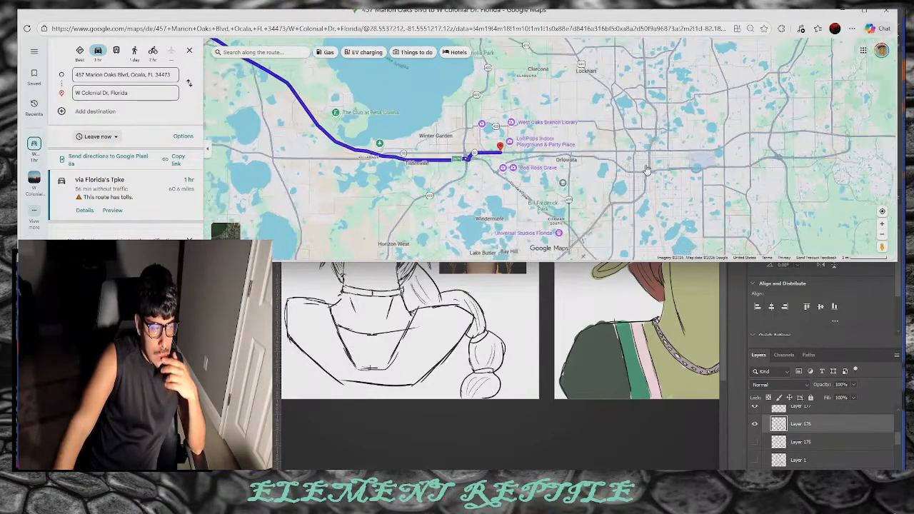
pyautogui.moveTo(646, 169)
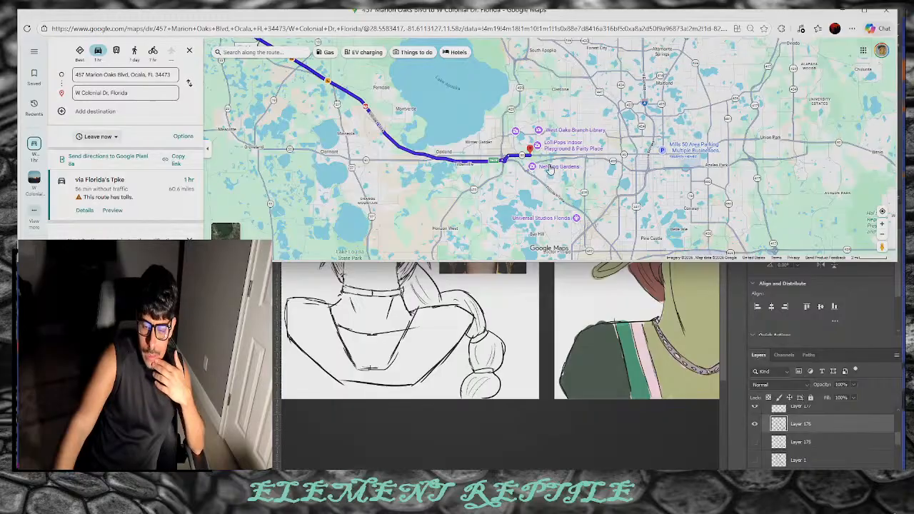
pyautogui.scroll(3, 543, 164)
pyautogui.scroll(3, 542, 164)
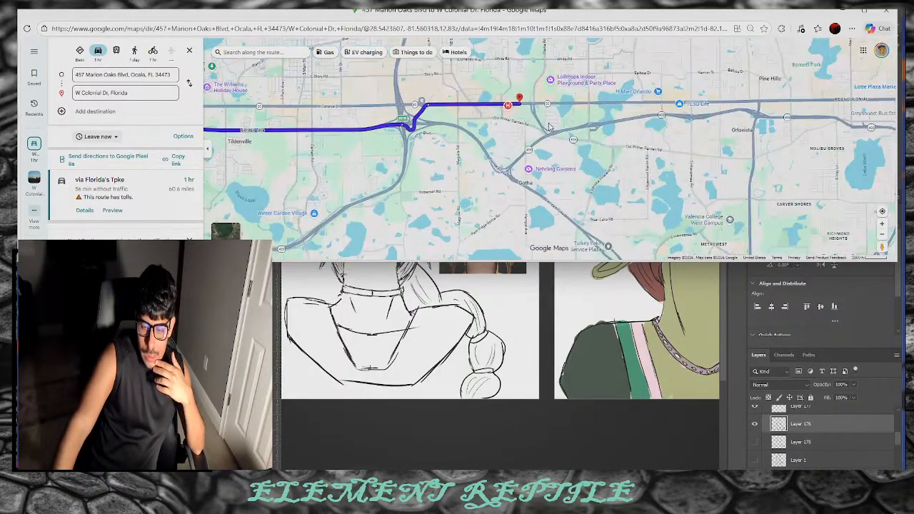
# Step: Pan and zoom the map in on the route's destination marker
pyautogui.moveTo(519, 78); pyautogui.dragTo(495, 160)
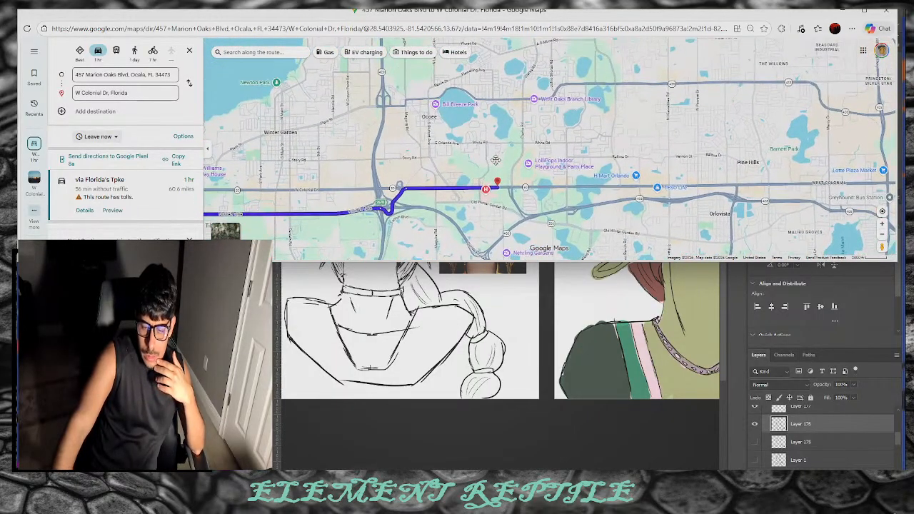
pyautogui.moveTo(224, 182); pyautogui.dragTo(277, 178)
pyautogui.scroll(2, 591, 174)
pyautogui.scroll(2, 591, 174)
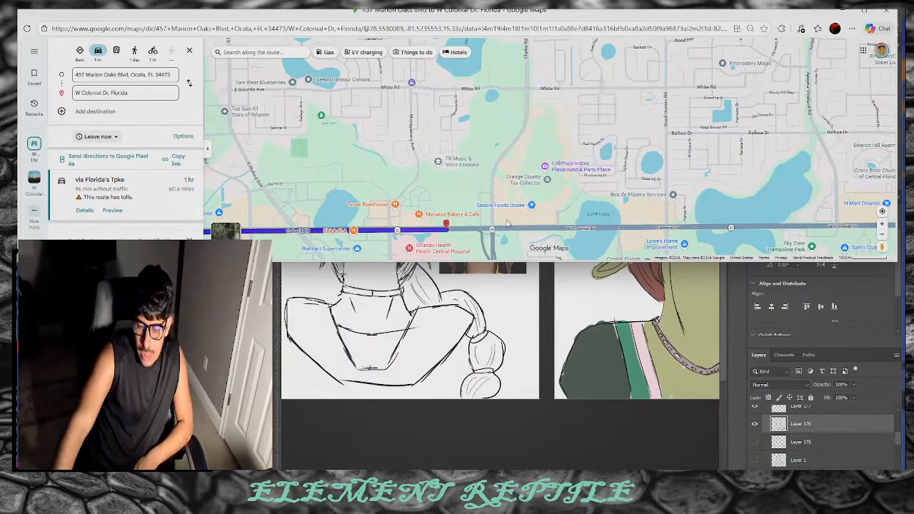
pyautogui.moveTo(446, 232); pyautogui.dragTo(451, 204)
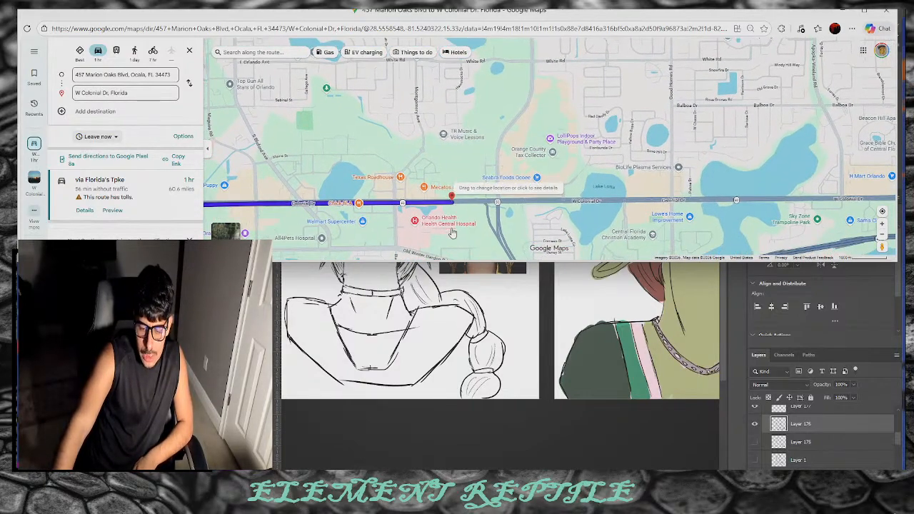
pyautogui.moveTo(422, 202); pyautogui.dragTo(445, 177)
pyautogui.scroll(1, 445, 177)
pyautogui.scroll(-1, 424, 178)
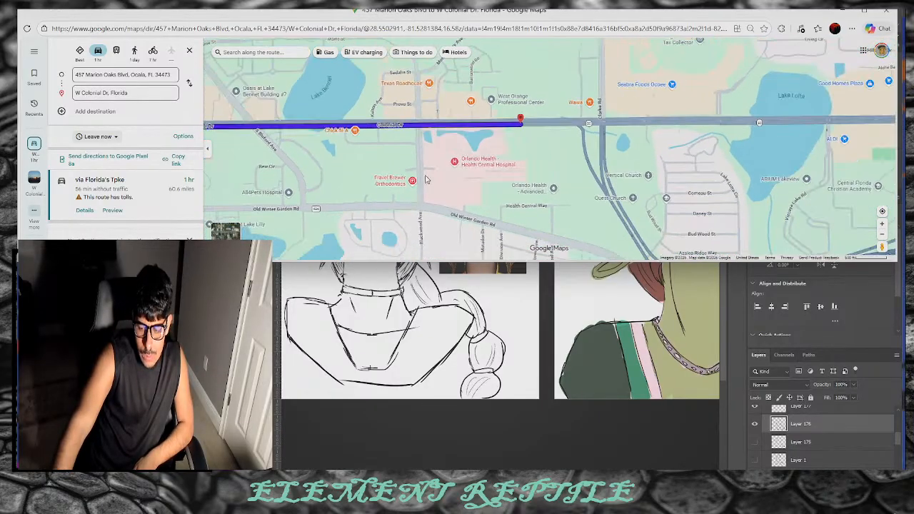
# Step: Follow W Colonial Dr westward to the highway interchange near Tomyn Blvd
pyautogui.moveTo(664, 164); pyautogui.dragTo(454, 64)
pyautogui.moveTo(310, 187); pyautogui.dragTo(712, 235)
pyautogui.scroll(-2, 516, 165)
pyautogui.moveTo(454, 191); pyautogui.dragTo(581, 122)
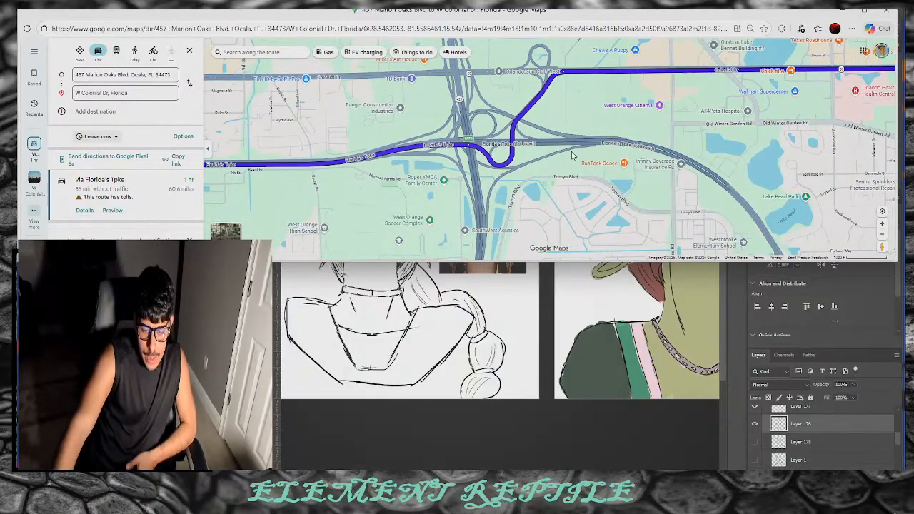
pyautogui.moveTo(277, 169); pyautogui.dragTo(350, 175)
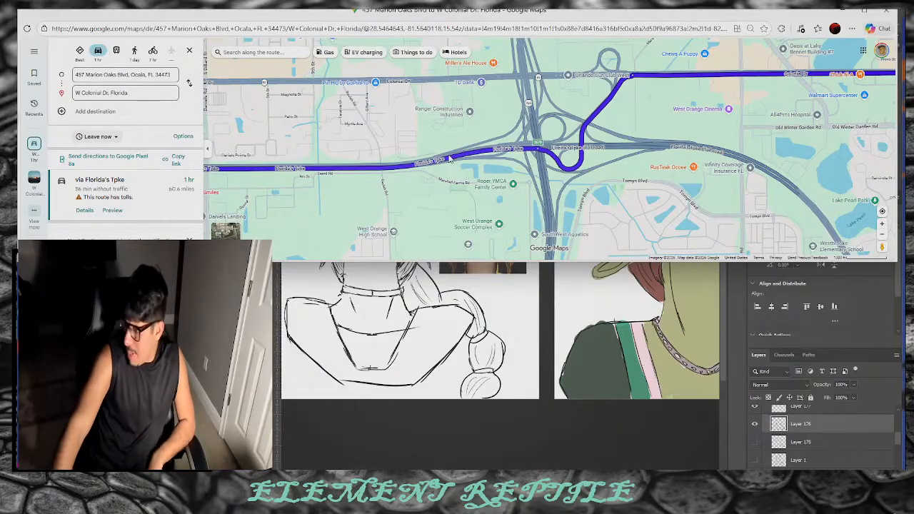
pyautogui.moveTo(367, 173); pyautogui.dragTo(717, 185)
pyautogui.moveTo(297, 138); pyautogui.dragTo(337, 153)
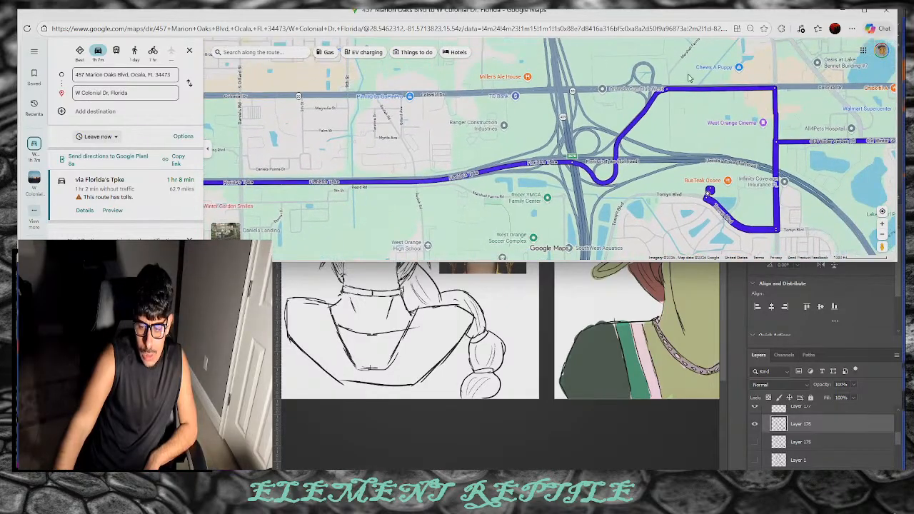
# Step: Check the Orlando Gun Club West details, then follow the route west toward Killarney
pyautogui.click(631, 96)
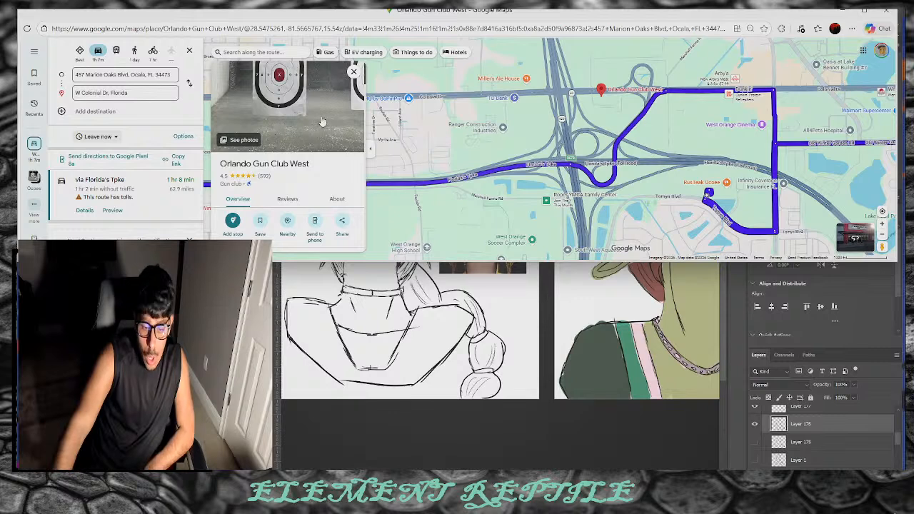
pyautogui.scroll(-4, 319, 125)
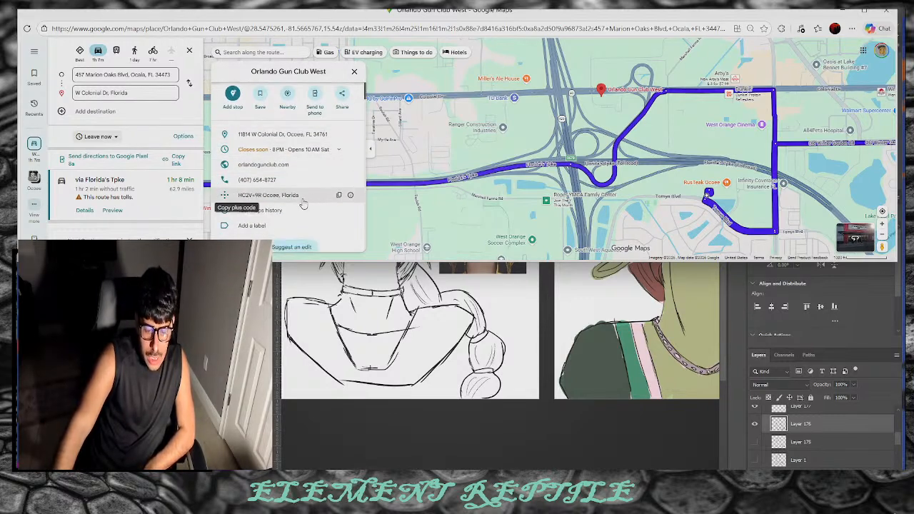
pyautogui.click(490, 120)
pyautogui.moveTo(490, 120); pyautogui.dragTo(648, 186)
pyautogui.moveTo(357, 212); pyautogui.dragTo(643, 186)
pyautogui.moveTo(525, 186); pyautogui.dragTo(437, 241)
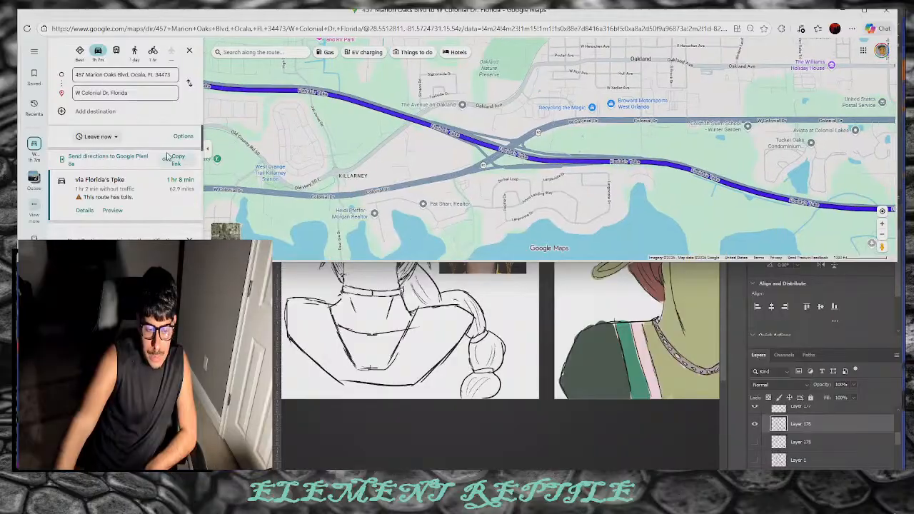
# Step: Show the whole route overview and zoom back in toward the destination
pyautogui.click(144, 95)
pyautogui.press('Return')
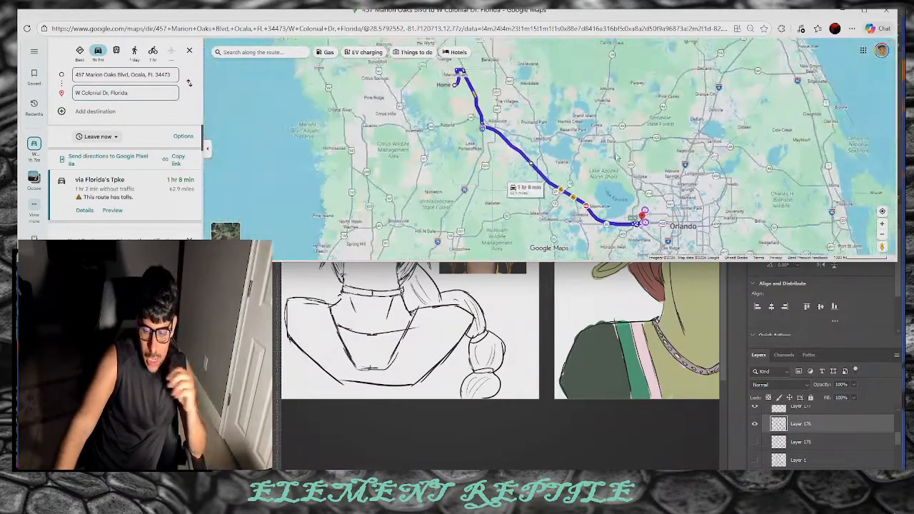
pyautogui.scroll(3, 644, 206)
pyautogui.moveTo(644, 205); pyautogui.dragTo(596, 130)
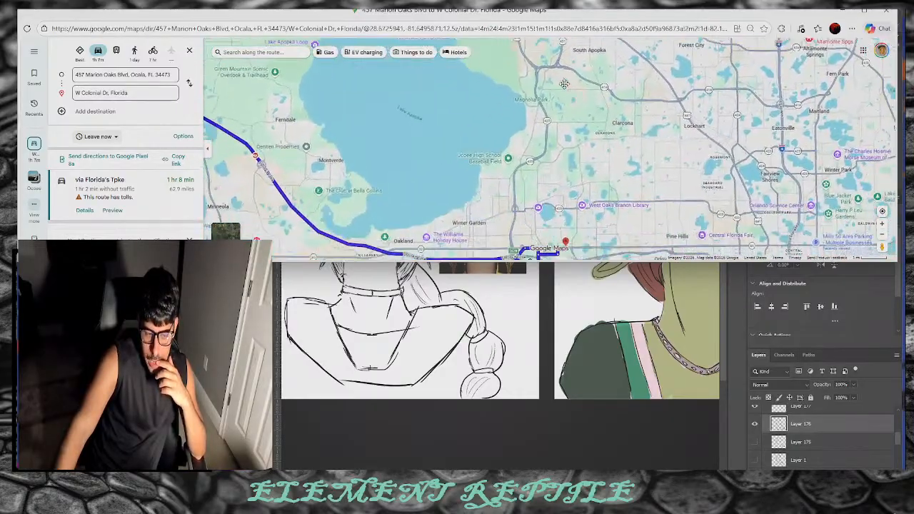
pyautogui.moveTo(641, 209); pyautogui.dragTo(623, 175)
pyautogui.scroll(3, 531, 209)
pyautogui.scroll(2, 531, 208)
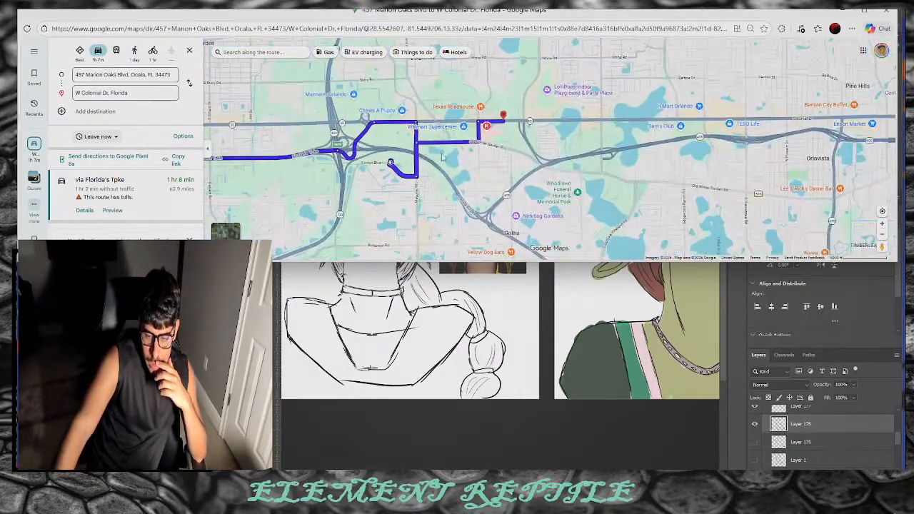
pyautogui.moveTo(451, 154); pyautogui.dragTo(448, 149)
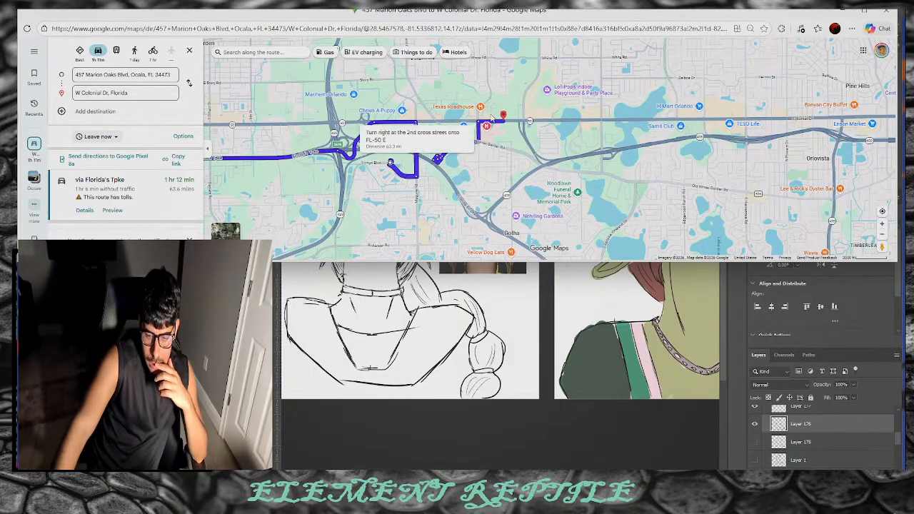
# Step: View the W Colonial Dr destination details, then go back to the colonial drive orlando results
pyautogui.click(503, 120)
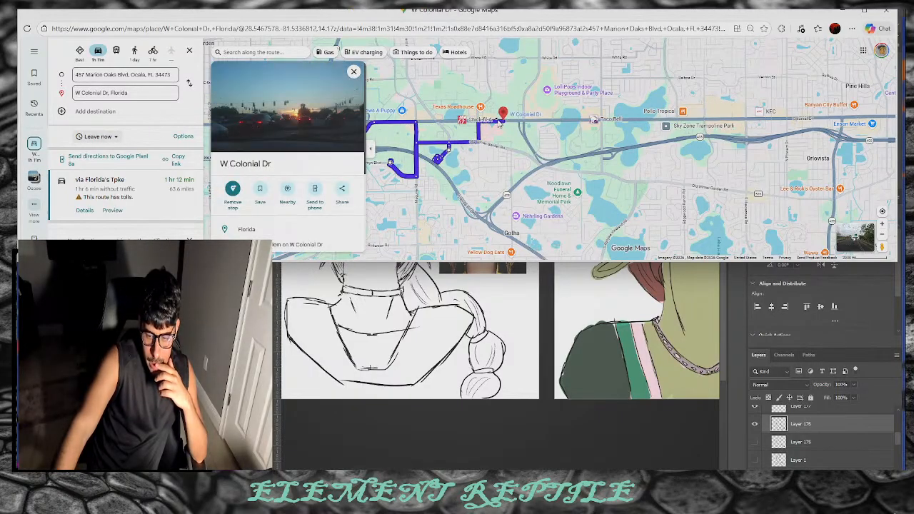
pyautogui.scroll(2, 499, 123)
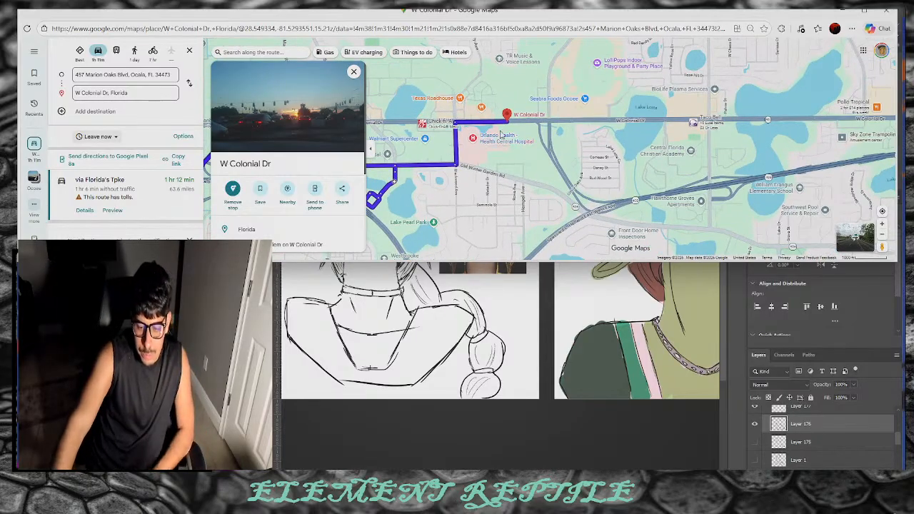
pyautogui.scroll(4, 502, 135)
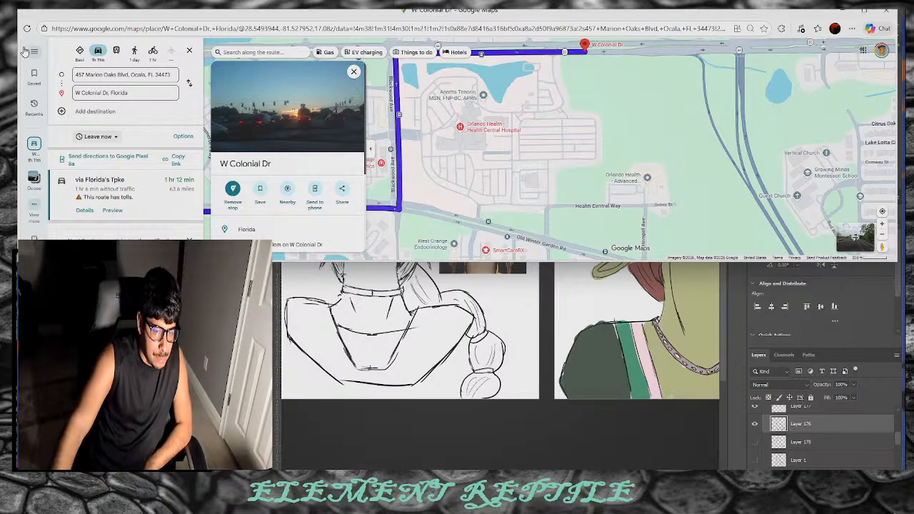
pyautogui.click(13, 28)
pyautogui.click(13, 29)
pyautogui.click(13, 28)
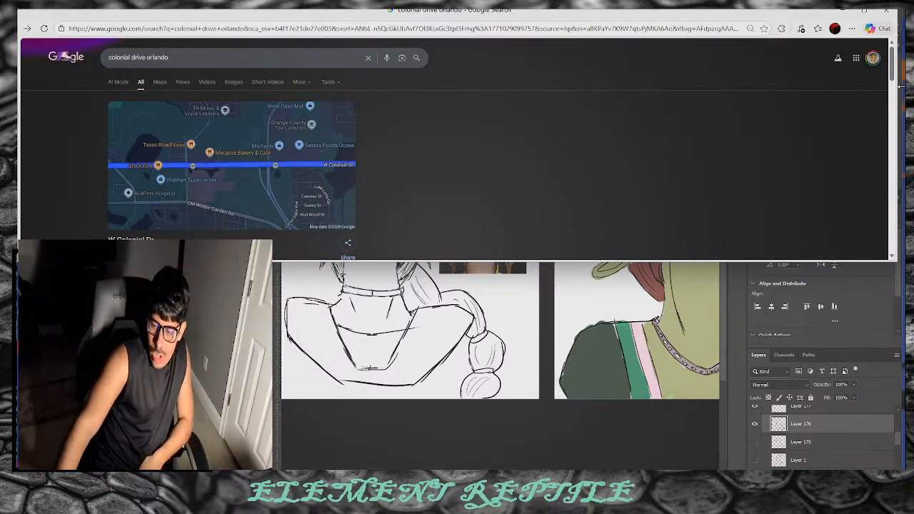
# Step: Narrow the colonial drive orlando results window so the Photoshop sketches show beside it
pyautogui.click(902, 146)
pyautogui.click(85, 208)
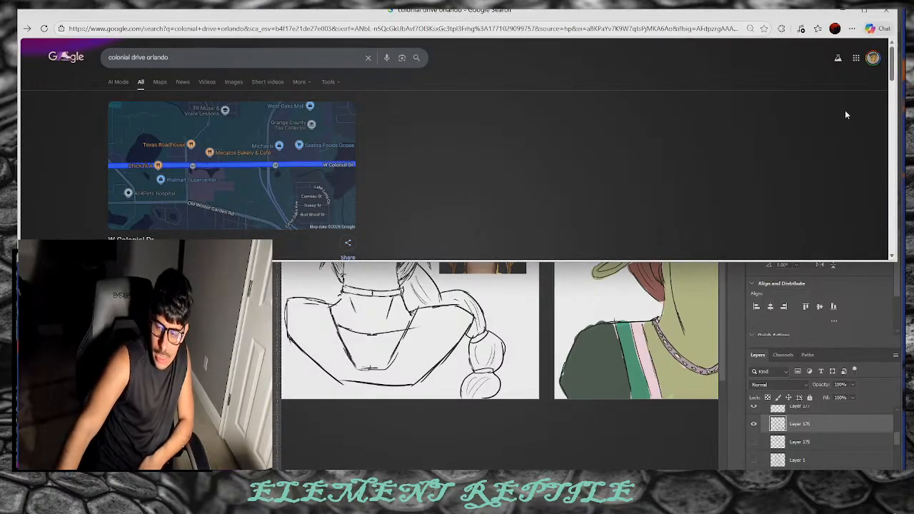
pyautogui.moveTo(901, 120); pyautogui.dragTo(244, 167)
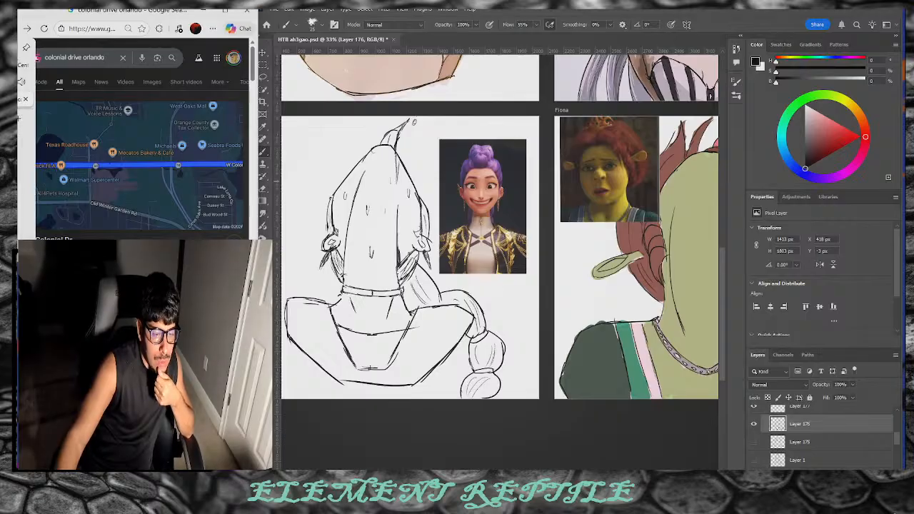
# Step: Switch to the Central Florida Dragon Parade site and scroll down to its flyers
pyautogui.click(21, 100)
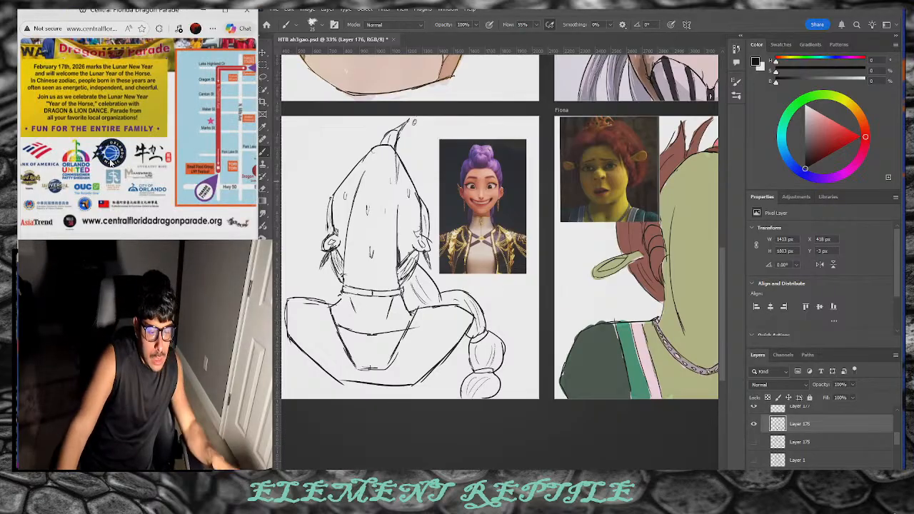
pyautogui.scroll(-3, 110, 162)
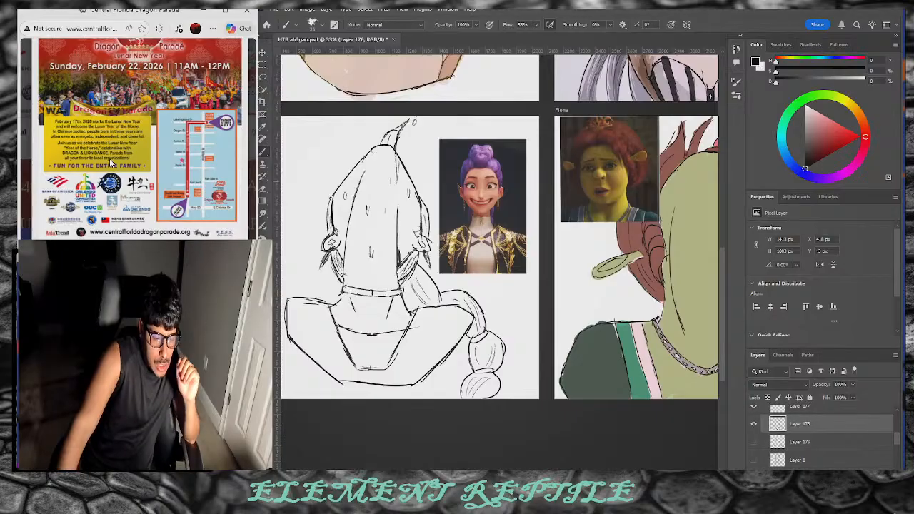
pyautogui.scroll(5, 183, 184)
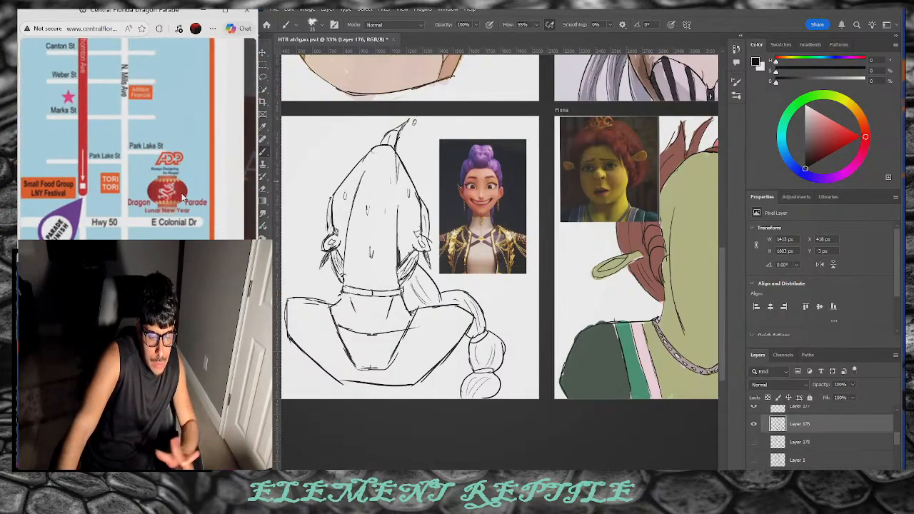
pyautogui.scroll(2, 174, 191)
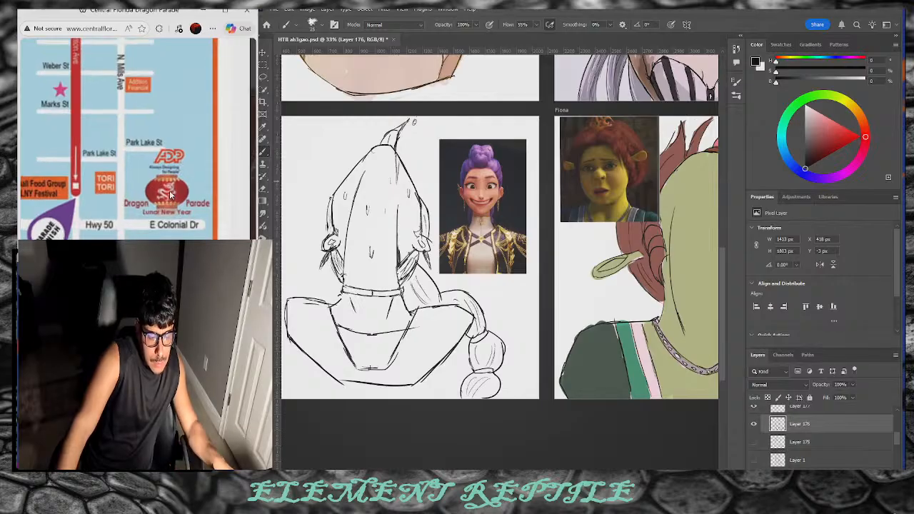
pyautogui.scroll(-3, 170, 193)
pyautogui.scroll(4, 166, 104)
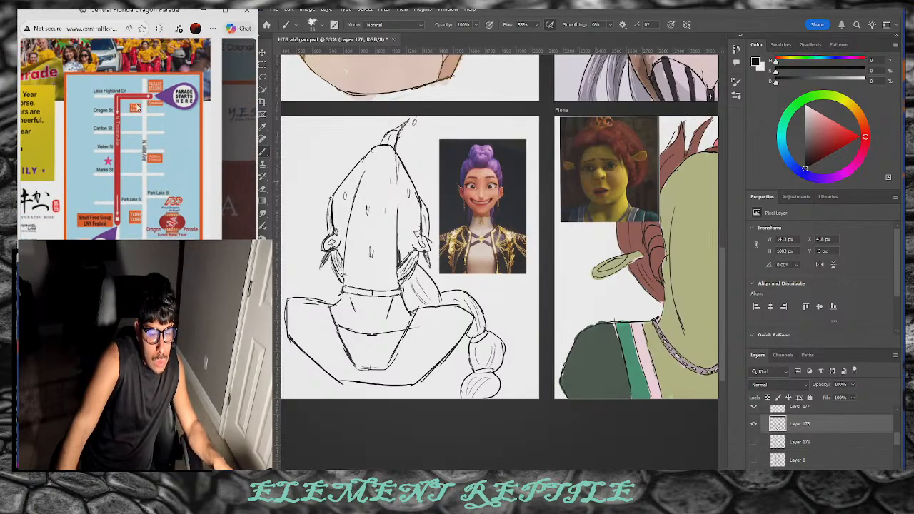
pyautogui.scroll(3, 165, 111)
pyautogui.scroll(3, 184, 172)
pyautogui.scroll(-2, 168, 170)
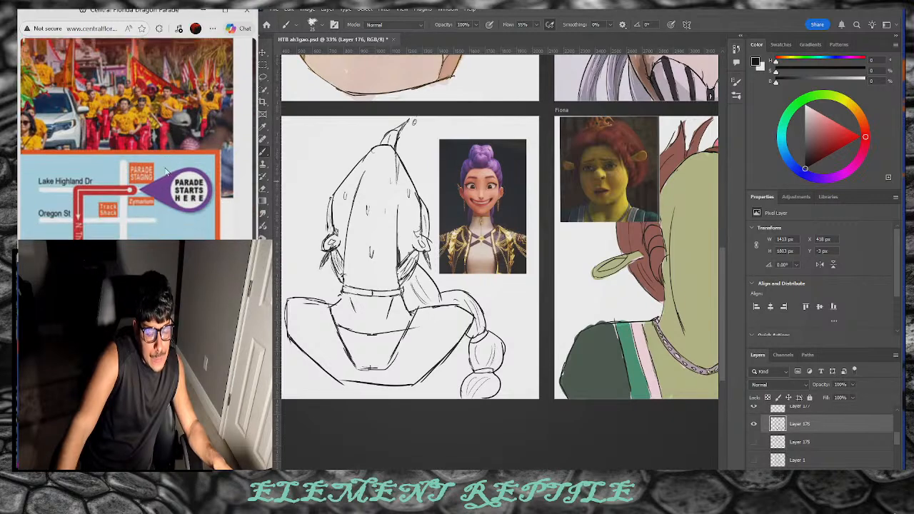
pyautogui.scroll(-2, 170, 171)
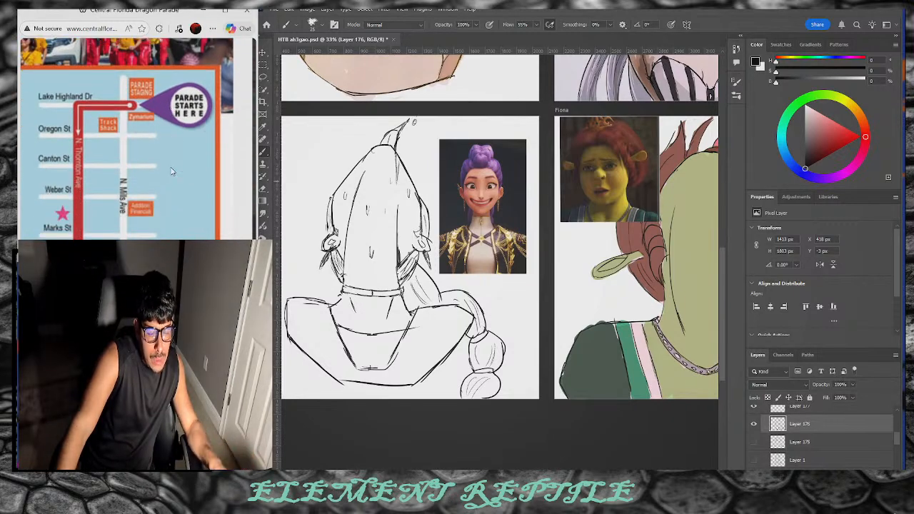
pyautogui.scroll(-5, 224, 163)
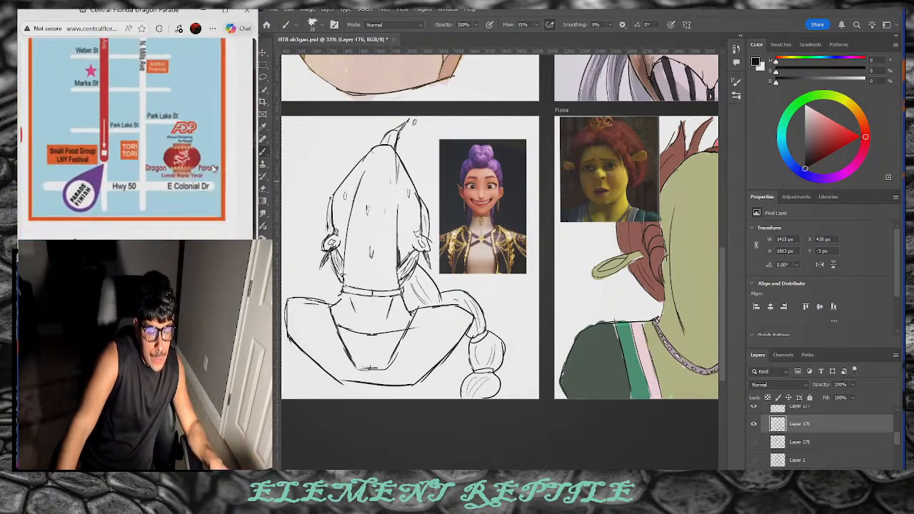
pyautogui.hscroll(-3, 212, 168)
pyautogui.scroll(-5, 212, 169)
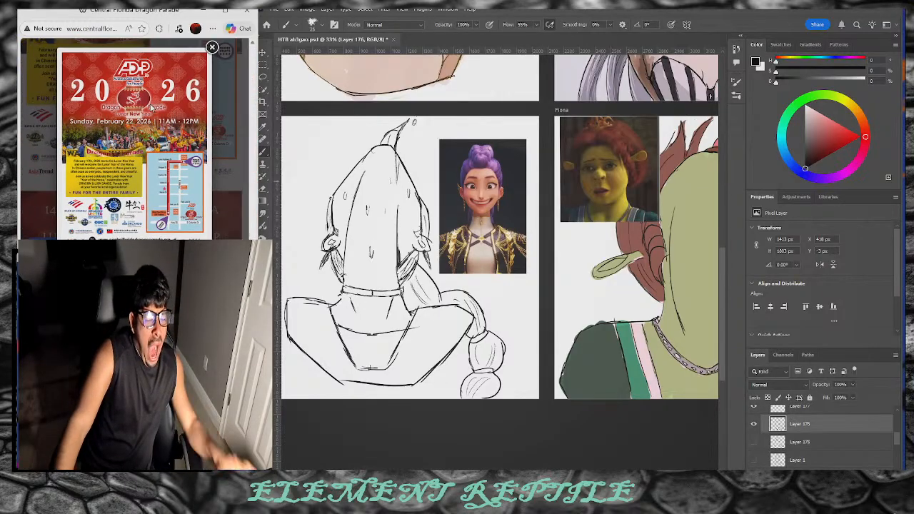
# Step: Enlarge the parade poster and scroll through it
pyautogui.click(151, 107)
pyautogui.hscroll(-2, 149, 114)
pyautogui.scroll(-1, 149, 114)
pyautogui.scroll(-3, 148, 115)
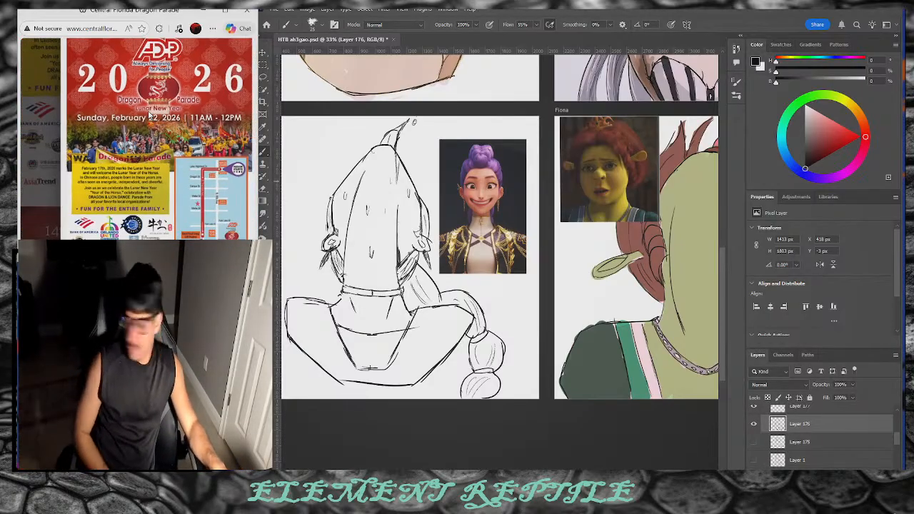
pyautogui.scroll(-3, 149, 114)
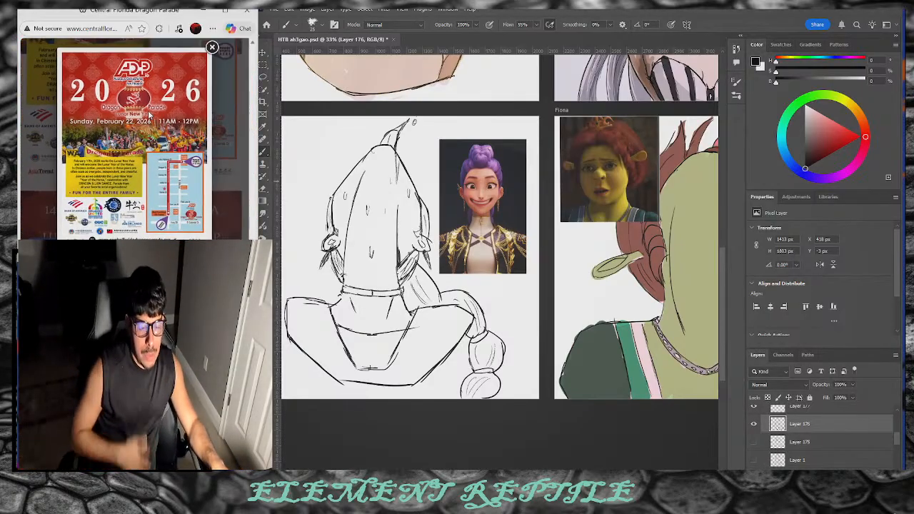
pyautogui.click(213, 48)
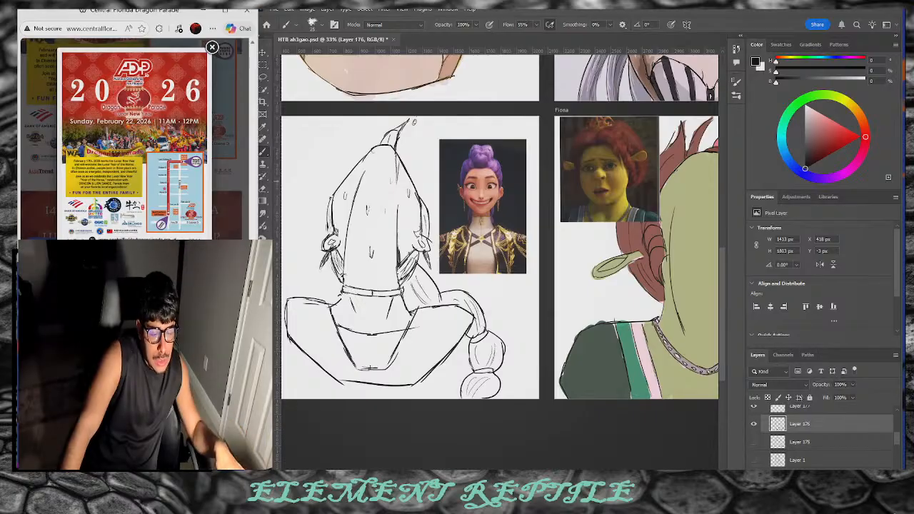
# Step: Enlarge the festival flyer: Sunday, February 22, 11:00am–4:00pm at 728 N Thornton Ave
pyautogui.click(110, 145)
pyautogui.scroll(-10, 113, 186)
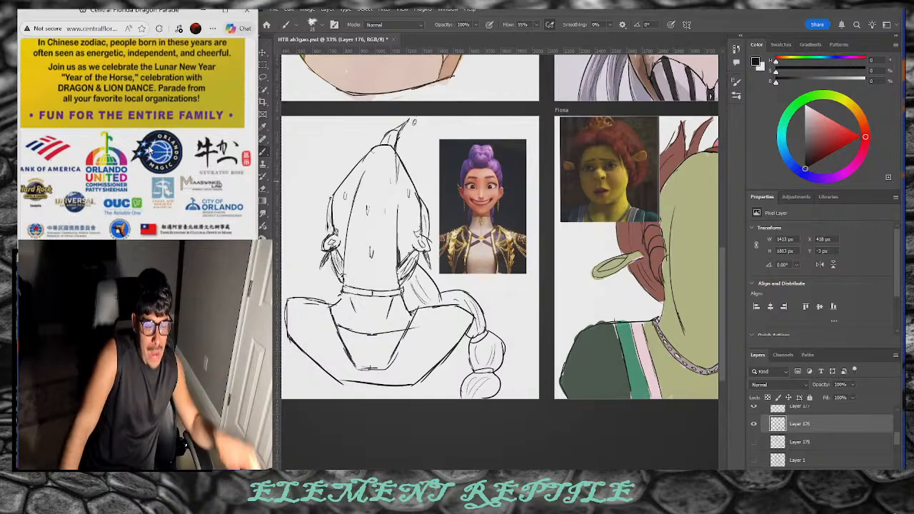
pyautogui.scroll(-1, 150, 148)
pyautogui.scroll(-1, 160, 114)
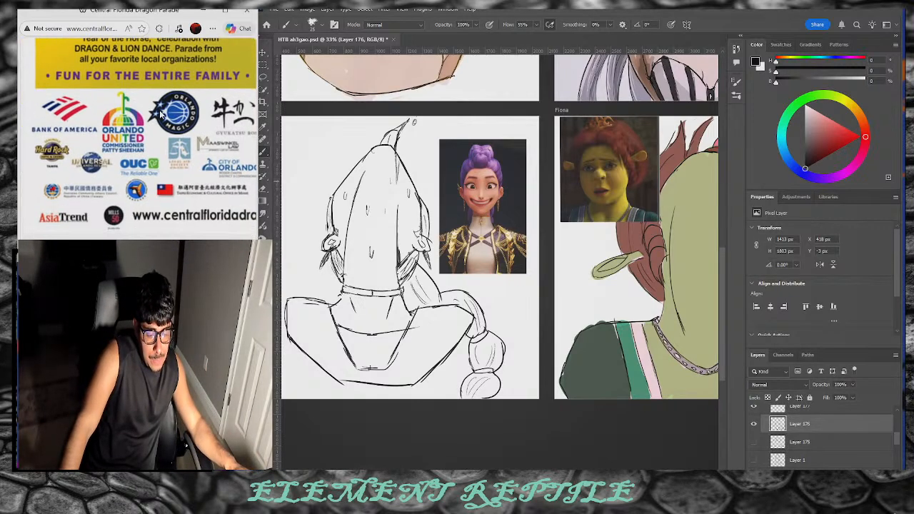
pyautogui.scroll(-3, 160, 115)
pyautogui.scroll(-3, 159, 114)
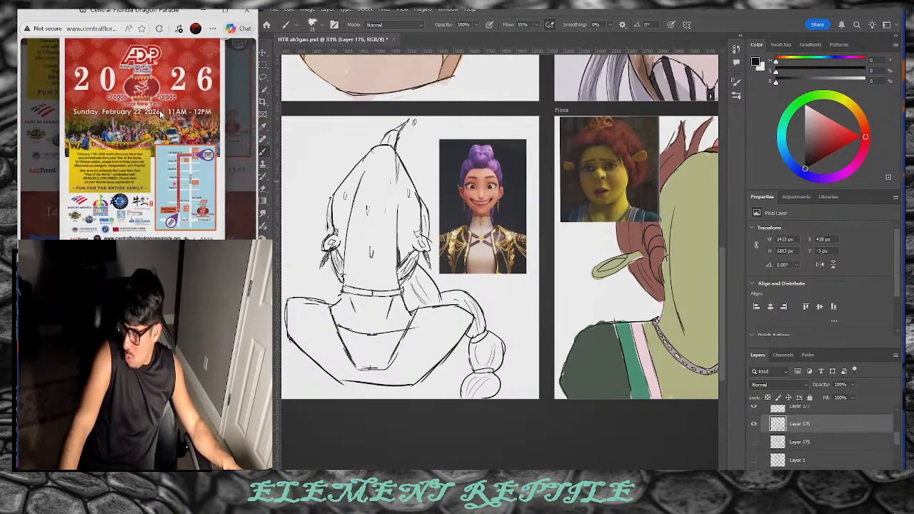
pyautogui.click(211, 47)
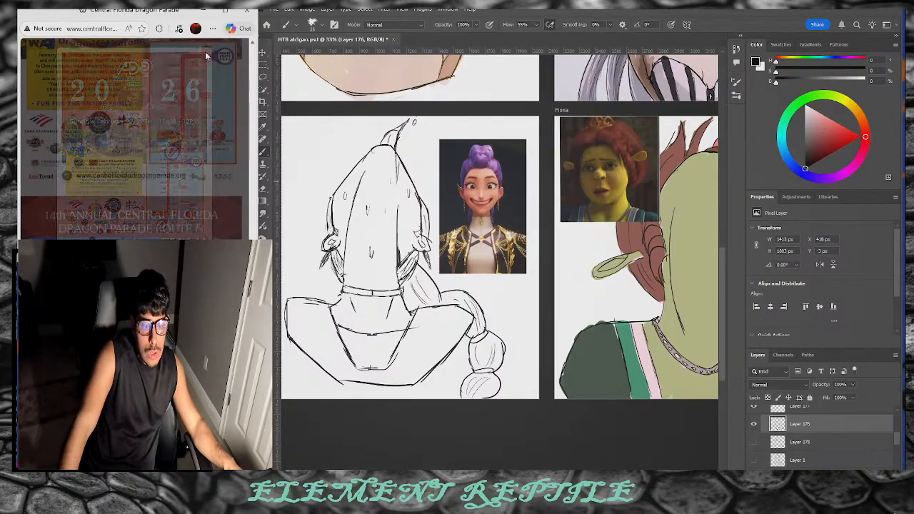
pyautogui.scroll(-10, 150, 202)
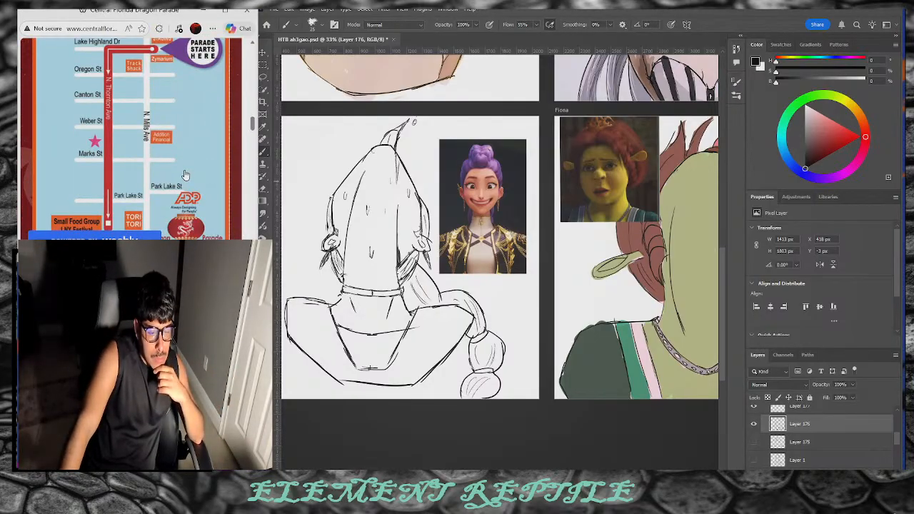
pyautogui.scroll(-8, 120, 107)
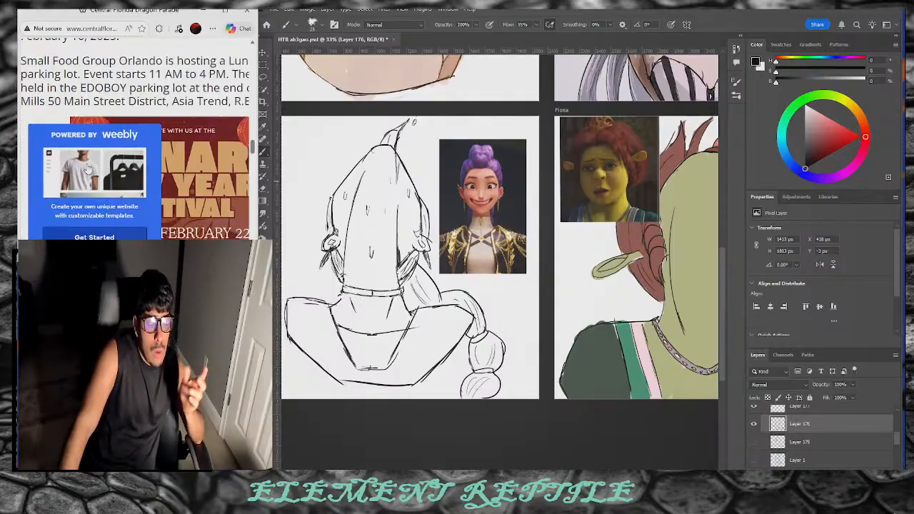
pyautogui.scroll(1, 118, 109)
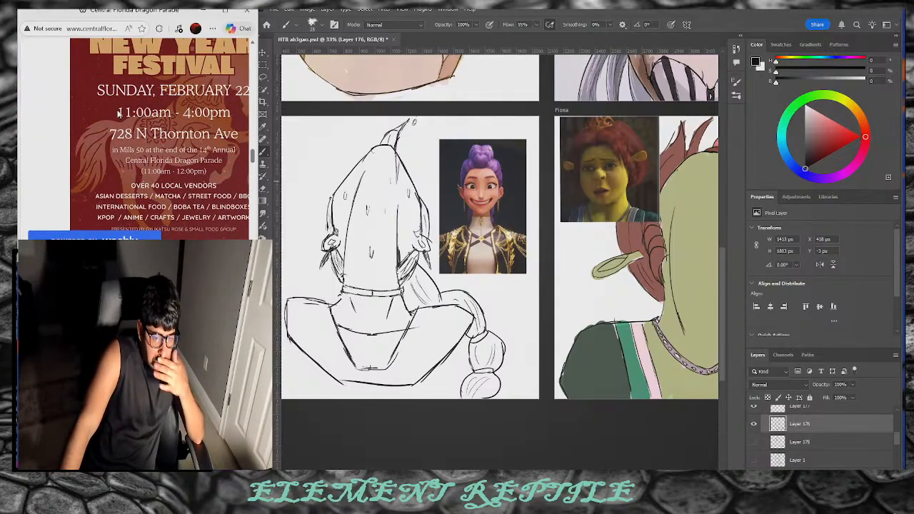
pyautogui.hscroll(1, 132, 87)
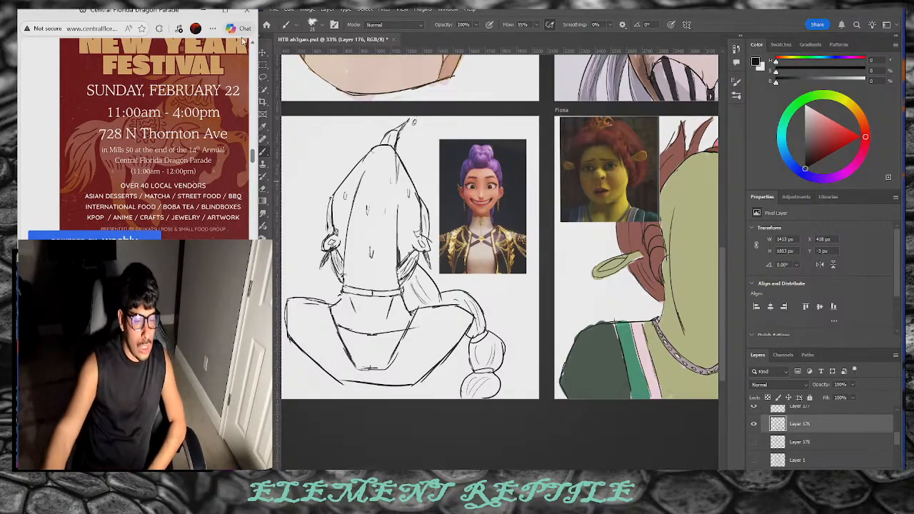
# Step: Open Google in a new tab, close the extra tab, and clear the previous search
pyautogui.hotkey('ctrl', 't')
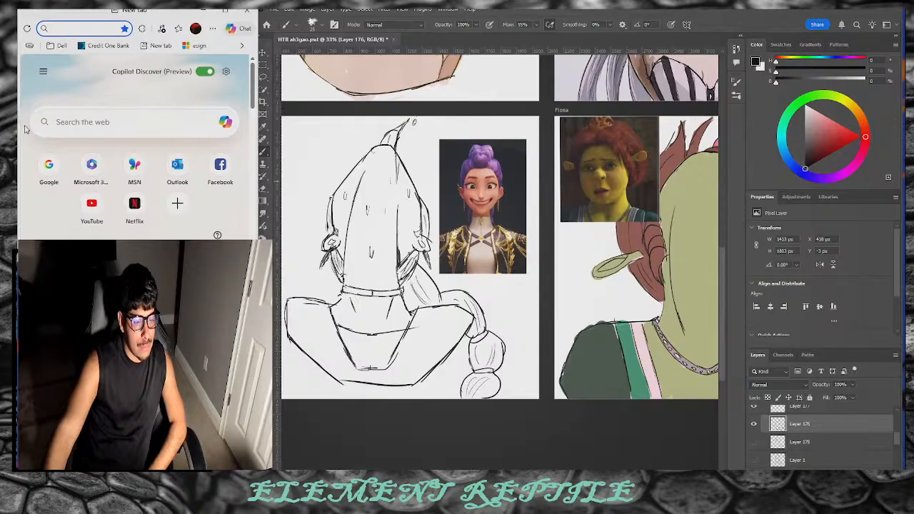
pyautogui.click(105, 208)
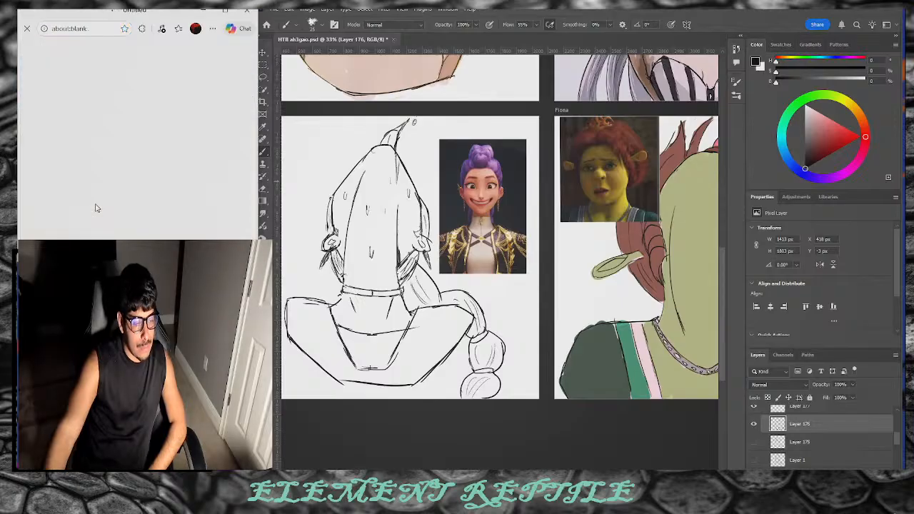
pyautogui.click(20, 138)
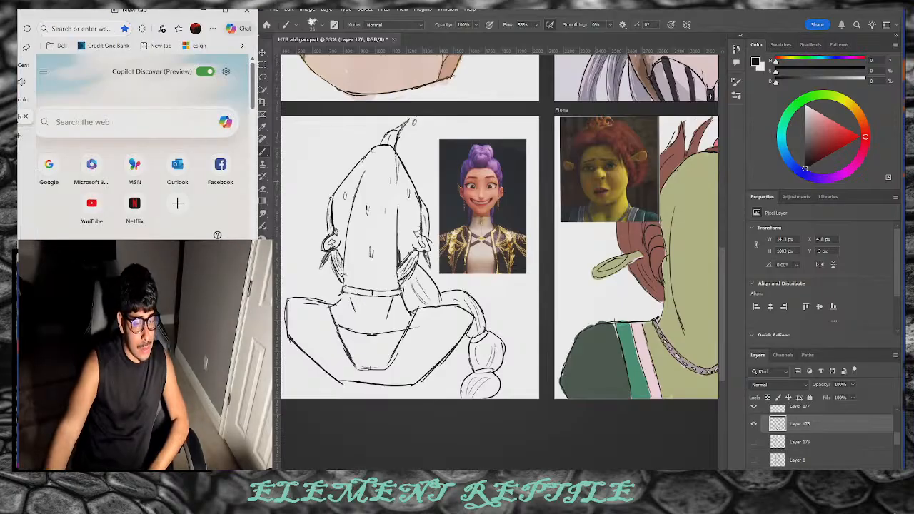
pyautogui.click(50, 174)
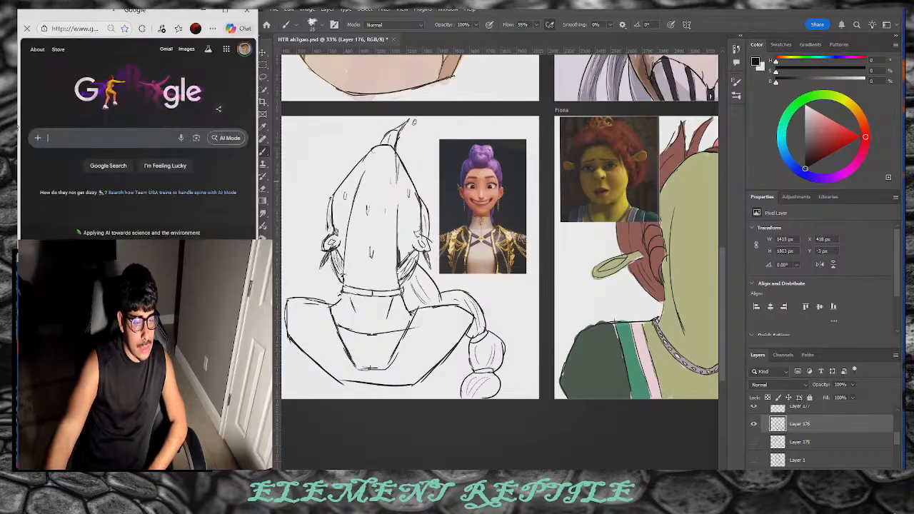
pyautogui.click(22, 120)
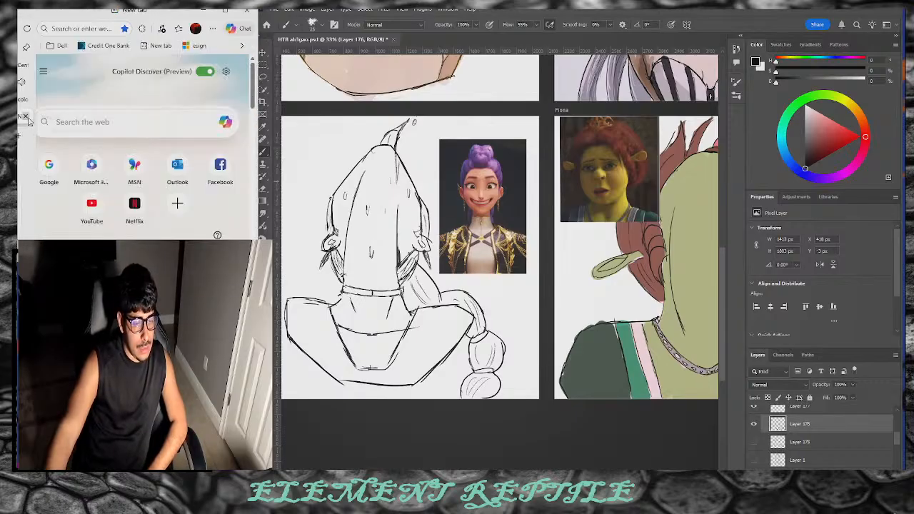
pyautogui.click(25, 117)
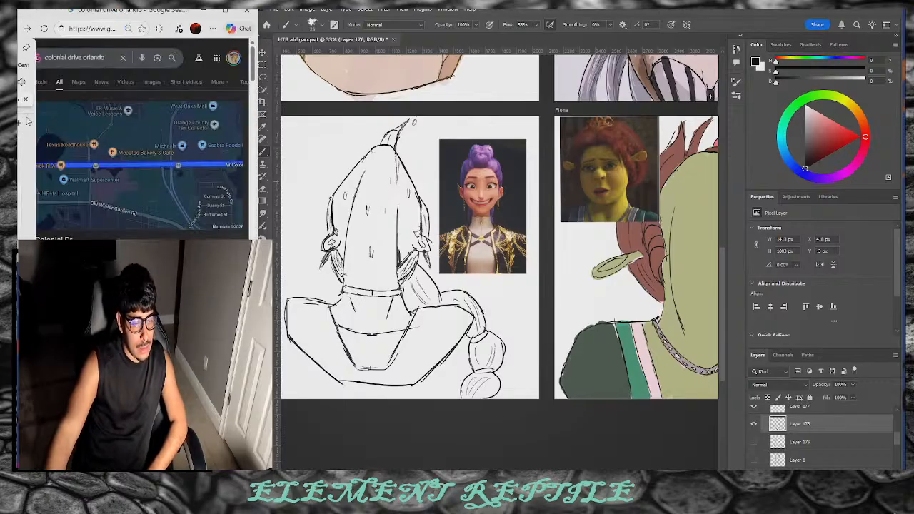
pyautogui.click(117, 59)
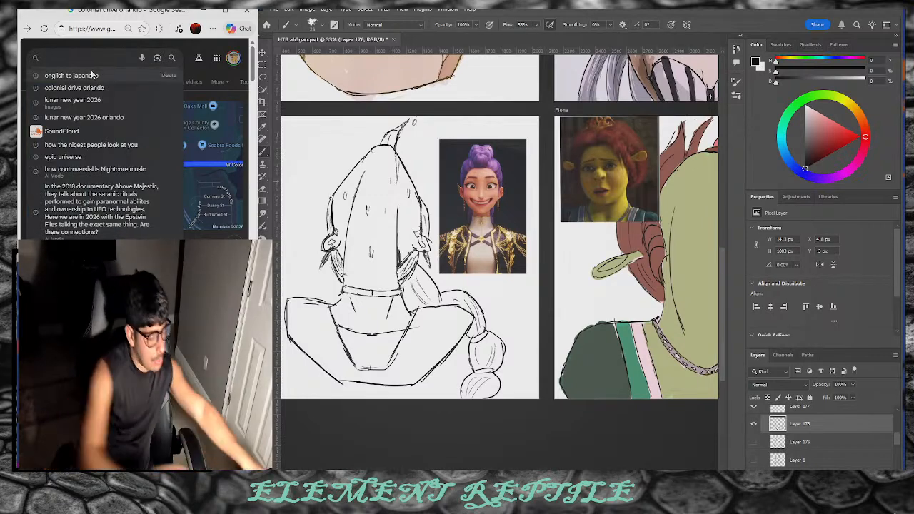
# Step: Type 'orlando dragon parad' and pick the 'orlando dragon parade 2026' suggestion
pyautogui.write('orlando dragon')
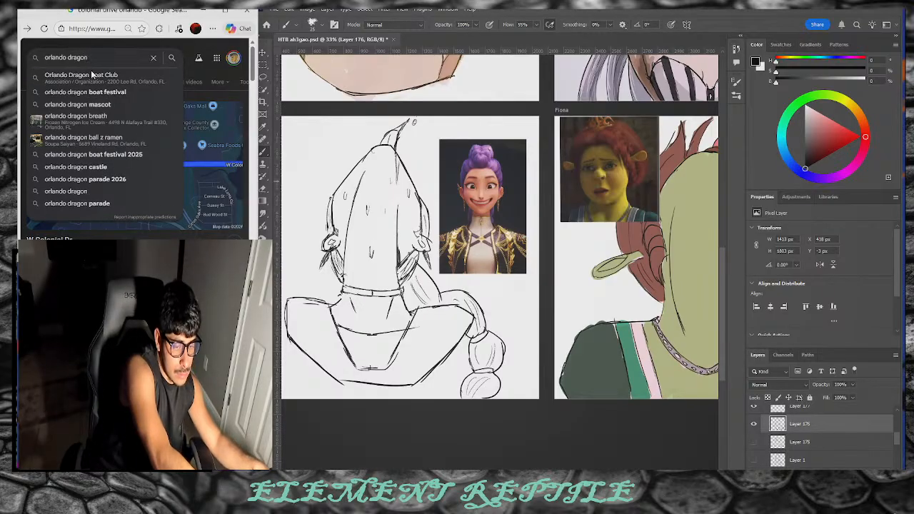
pyautogui.write(' n')
pyautogui.press('BackSpace')
pyautogui.press('BackSpace')
pyautogui.write('ps')
pyautogui.press('BackSpace')
pyautogui.write('s')
pyautogui.press('BackSpace')
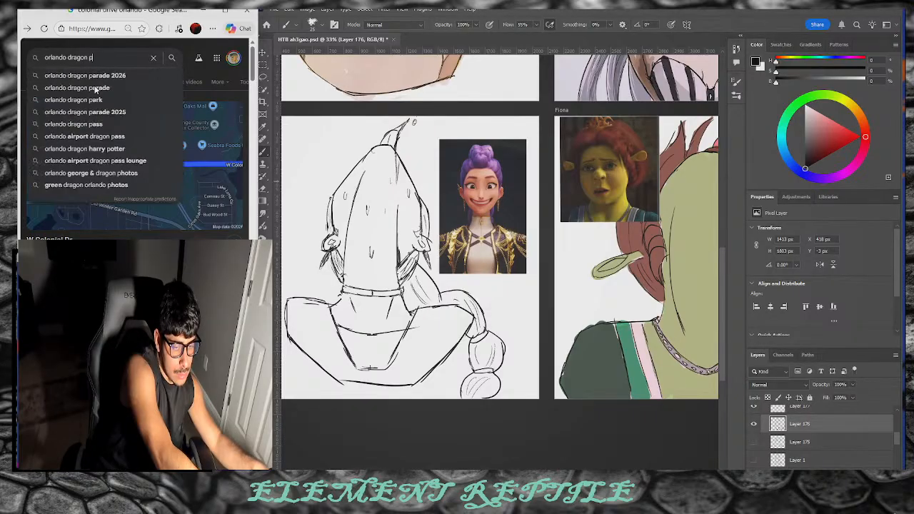
pyautogui.write('d')
pyautogui.press('BackSpace')
pyautogui.write('s')
pyautogui.press('BackSpace')
pyautogui.write('l')
pyautogui.press('BackSpace')
pyautogui.write('arade 2026')
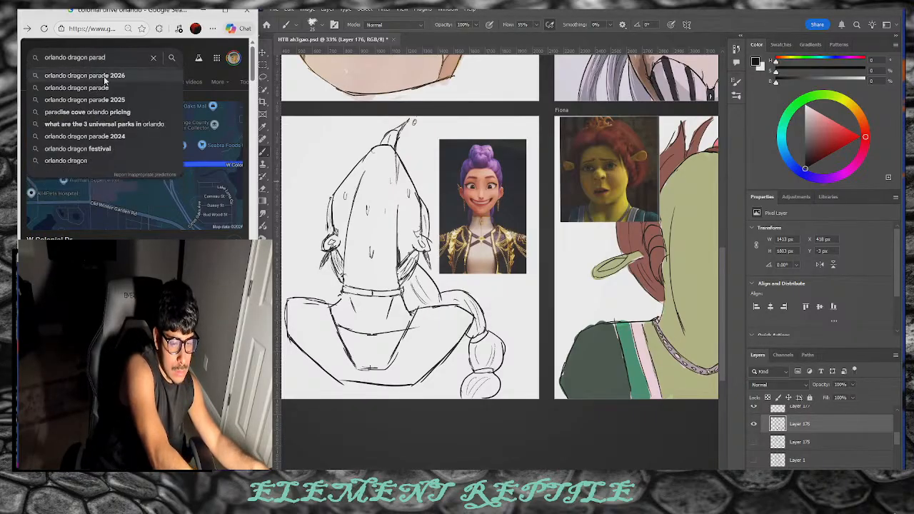
pyautogui.click(104, 78)
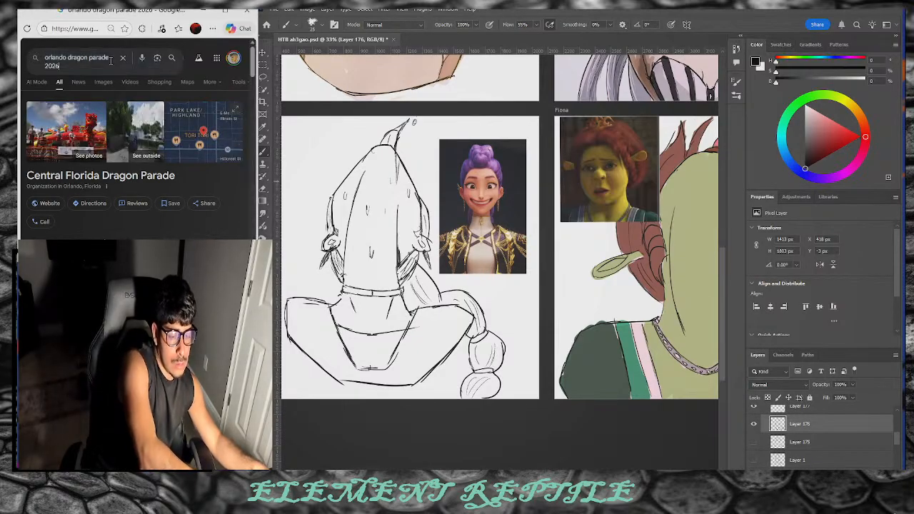
# Step: Drop '2026' from the query, search 'orlando dragon parade', and browse the Videos results
pyautogui.click(110, 61)
pyautogui.press('BackSpace')
pyautogui.press('BackSpace')
pyautogui.press('BackSpace')
pyautogui.press('BackSpace')
pyautogui.press('BackSpace')
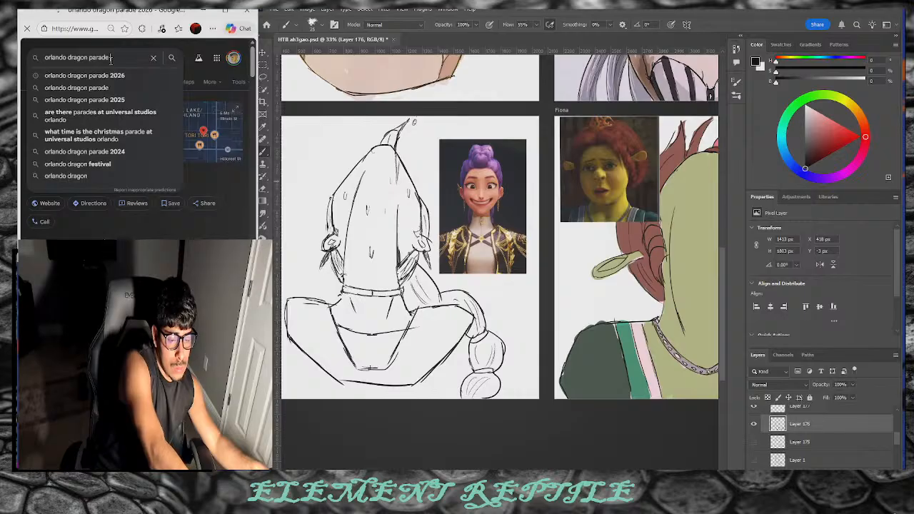
pyautogui.click(44, 88)
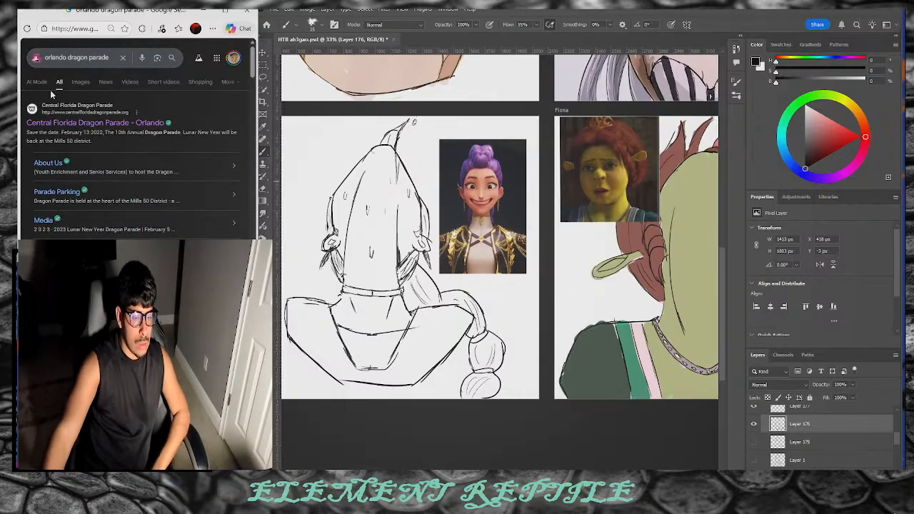
pyautogui.click(138, 81)
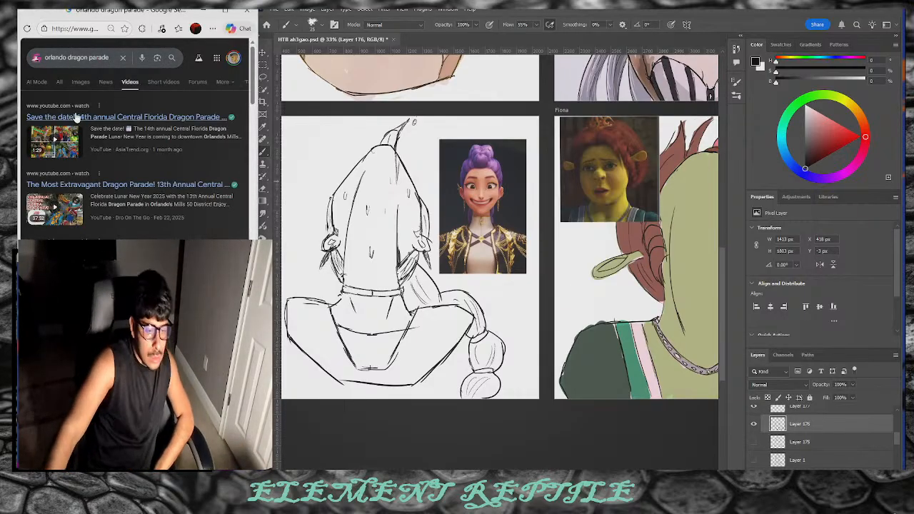
pyautogui.scroll(-3, 172, 157)
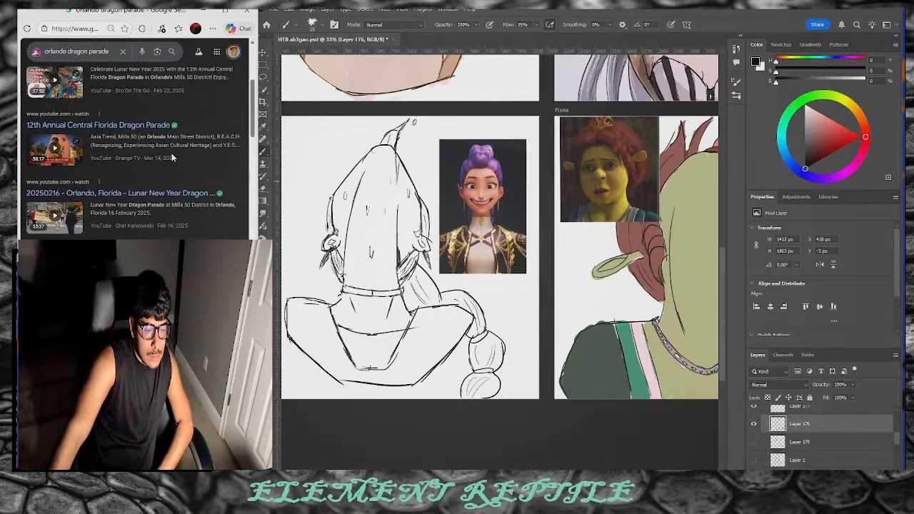
pyautogui.scroll(-2, 166, 154)
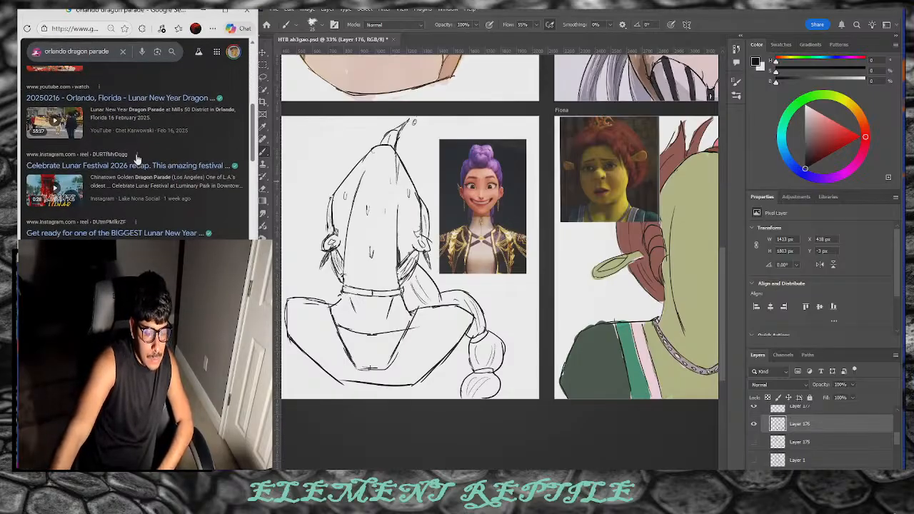
pyautogui.scroll(-2, 171, 127)
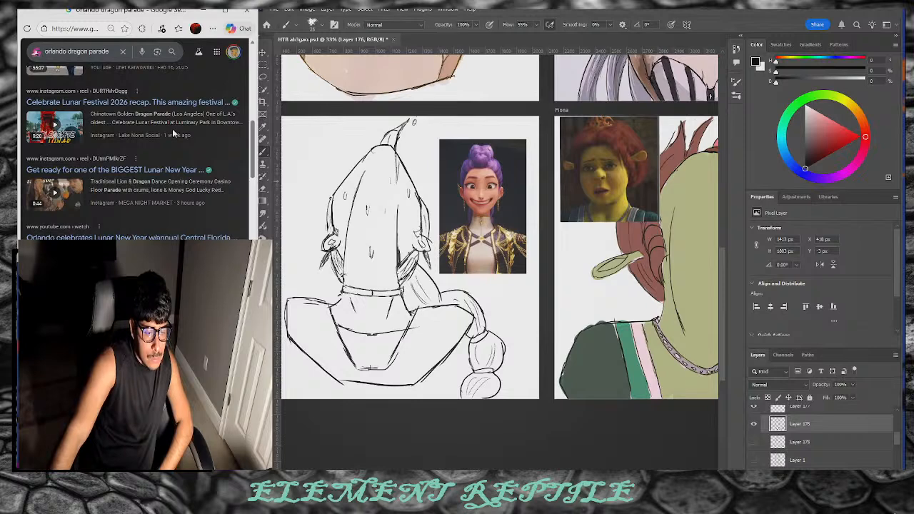
pyautogui.scroll(1, 181, 129)
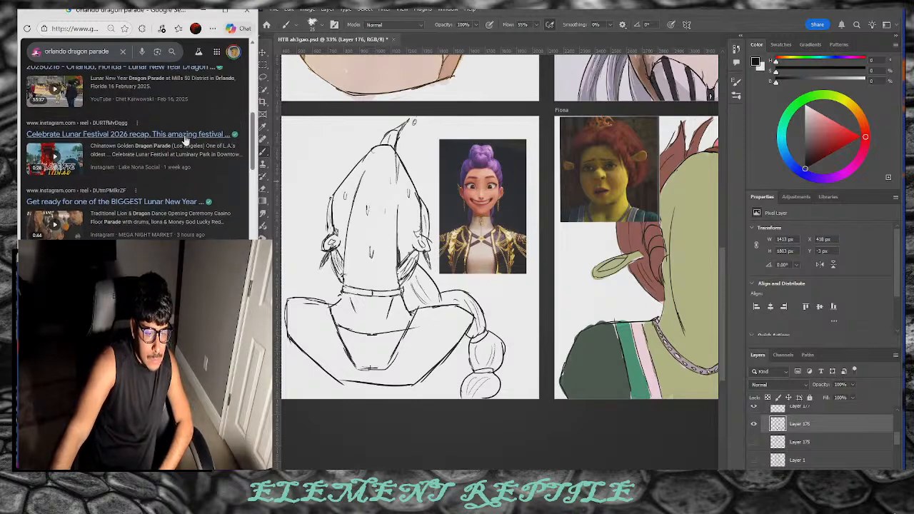
pyautogui.scroll(3, 184, 141)
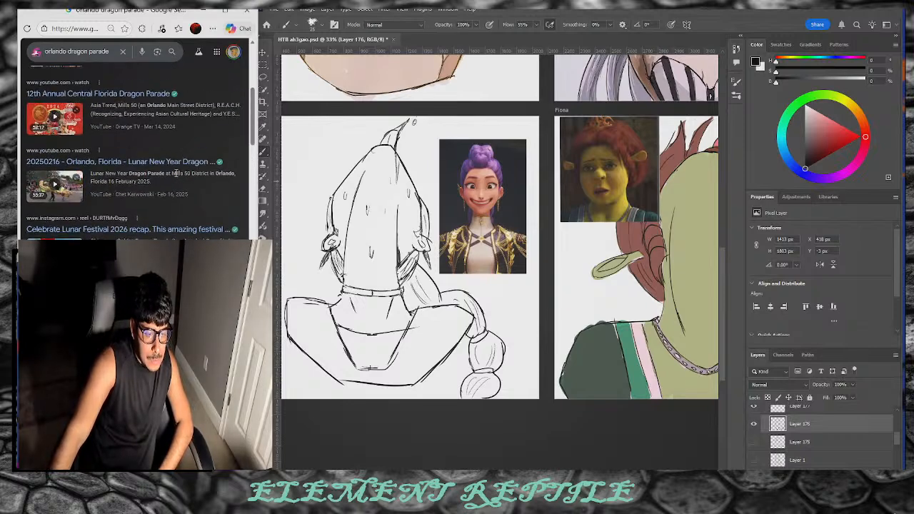
pyautogui.scroll(2, 175, 171)
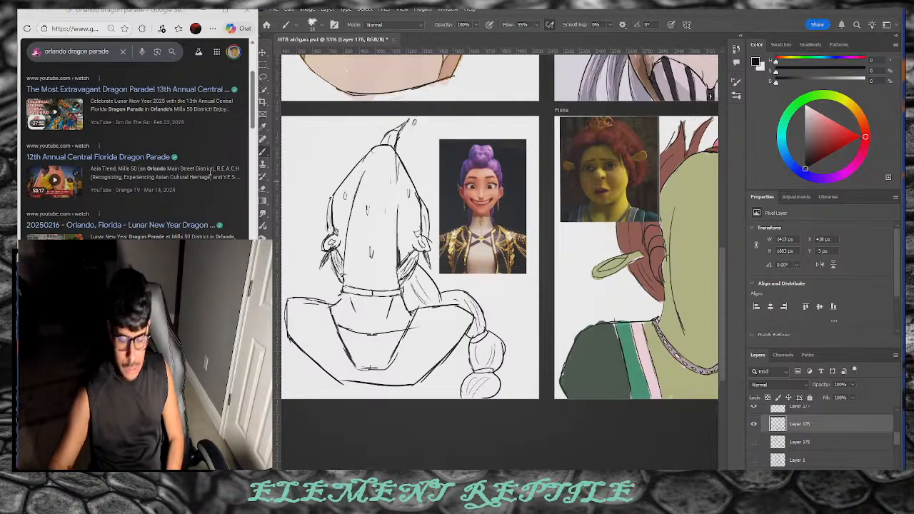
# Step: Select Layer 177 and toggle Layer 176's visibility off and back on
pyautogui.click(511, 377)
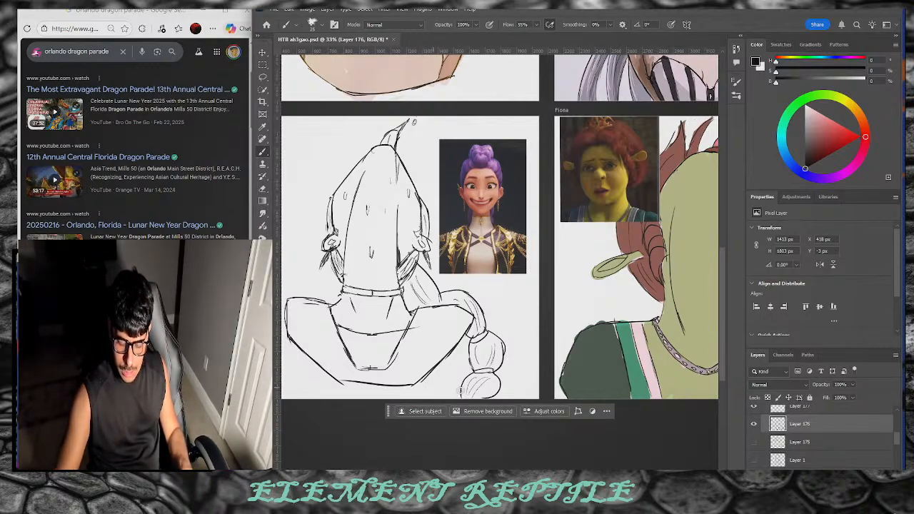
pyautogui.click(805, 414)
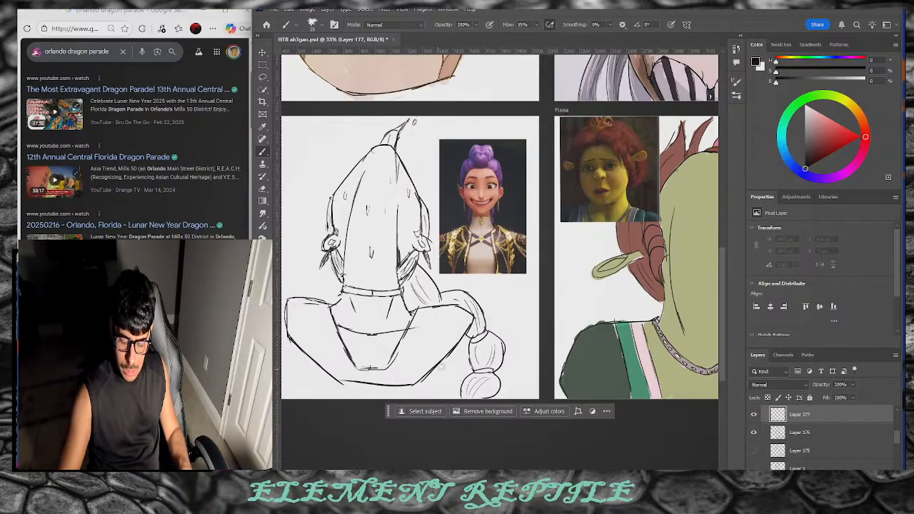
pyautogui.doubleClick(754, 433)
pyautogui.click(754, 433)
pyautogui.click(754, 433)
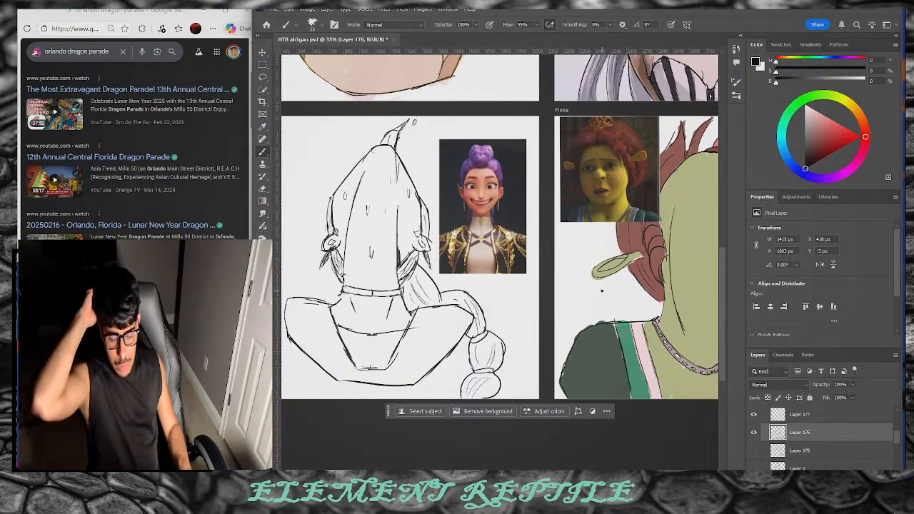
pyautogui.hscroll(-3, 443, 271)
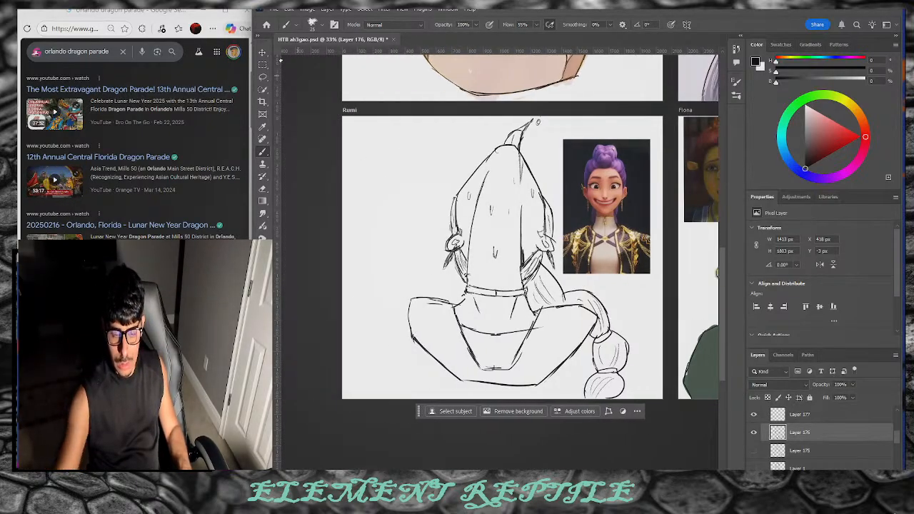
# Step: Rotate, skew and reposition the Rumi sketch until it sits upright, then commit the transform
pyautogui.press('v')
pyautogui.moveTo(641, 312)
pyautogui.mouseDown()
pyautogui.moveTo(643, 301)
pyautogui.moveTo(594, 308)
pyautogui.mouseUp()
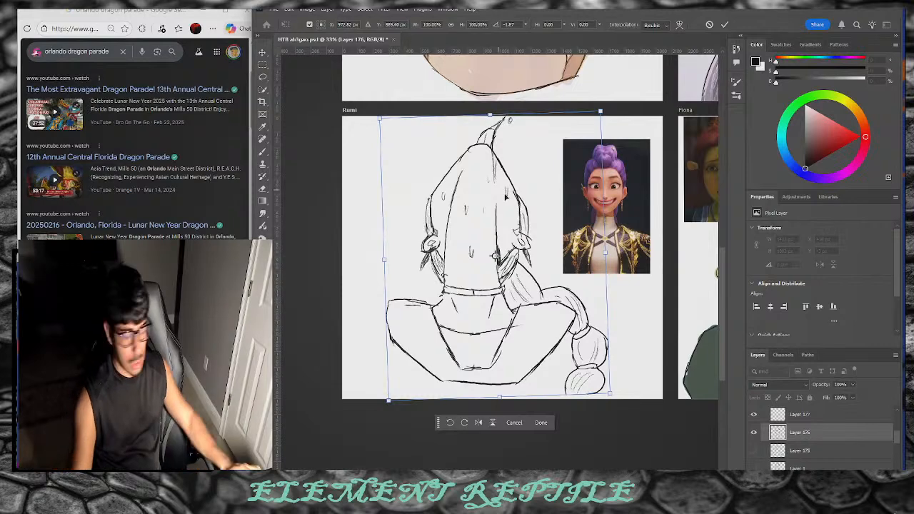
pyautogui.moveTo(433, 247); pyautogui.dragTo(433, 253)
pyautogui.moveTo(492, 130)
pyautogui.mouseDown()
pyautogui.moveTo(511, 144)
pyautogui.moveTo(506, 127)
pyautogui.mouseUp()
pyautogui.moveTo(617, 124); pyautogui.dragTo(611, 135)
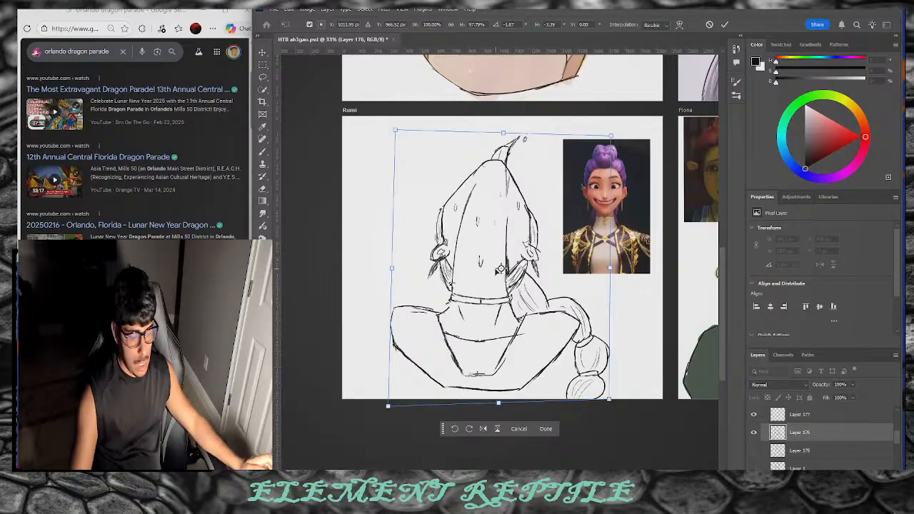
pyautogui.moveTo(625, 337); pyautogui.dragTo(622, 336)
pyautogui.moveTo(554, 357); pyautogui.dragTo(555, 351)
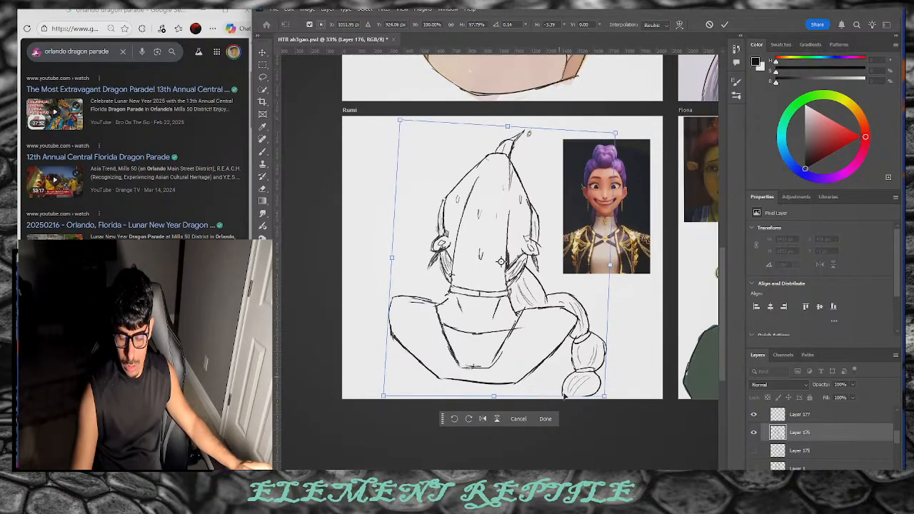
pyautogui.click(554, 419)
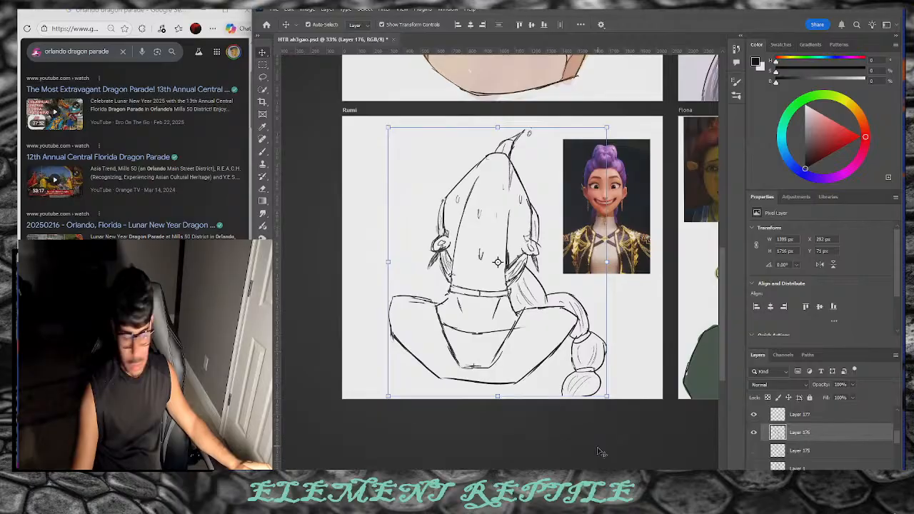
# Step: Collapse the Properties panel and add three new empty layers above Layer 179 in the Rumi group
pyautogui.click(816, 420)
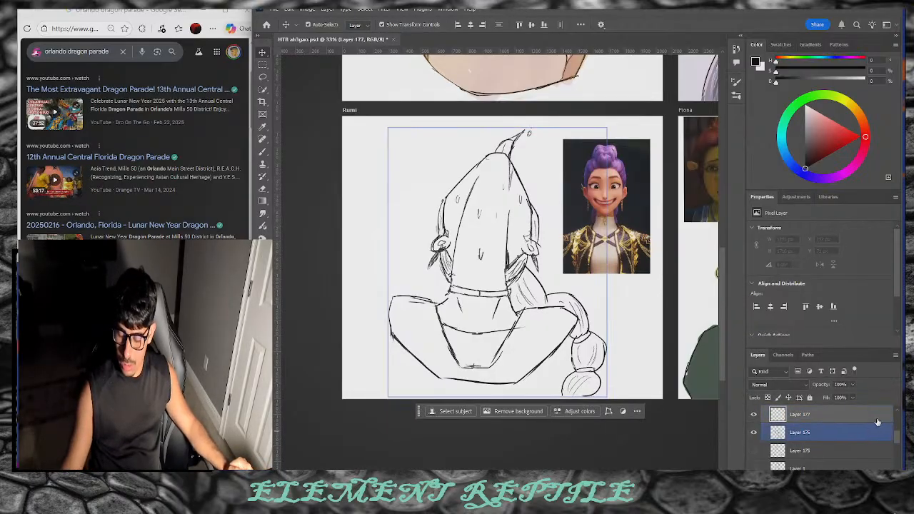
pyautogui.doubleClick(762, 197)
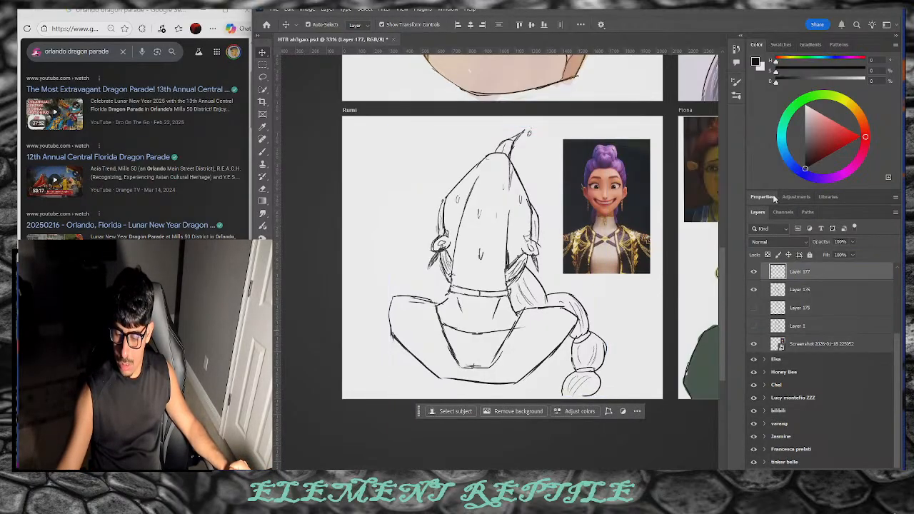
pyautogui.click(891, 345)
pyautogui.scroll(5, 821, 342)
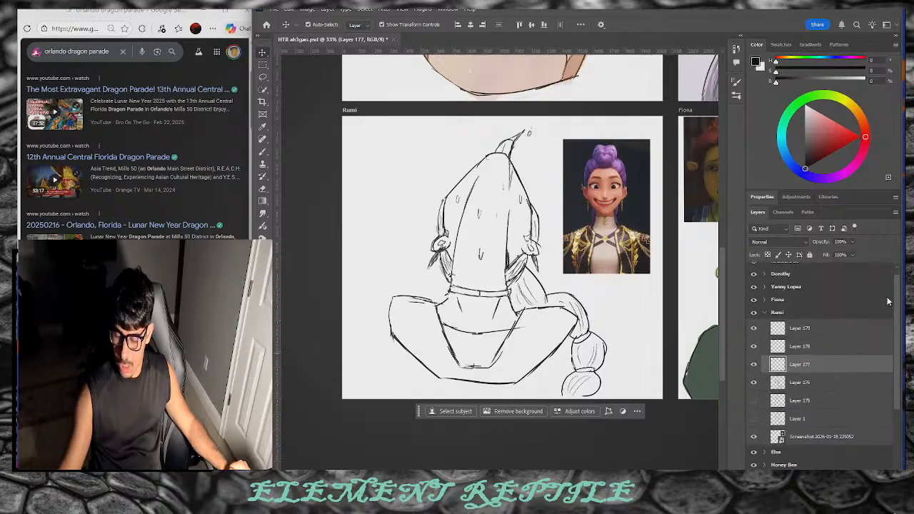
pyautogui.click(790, 380)
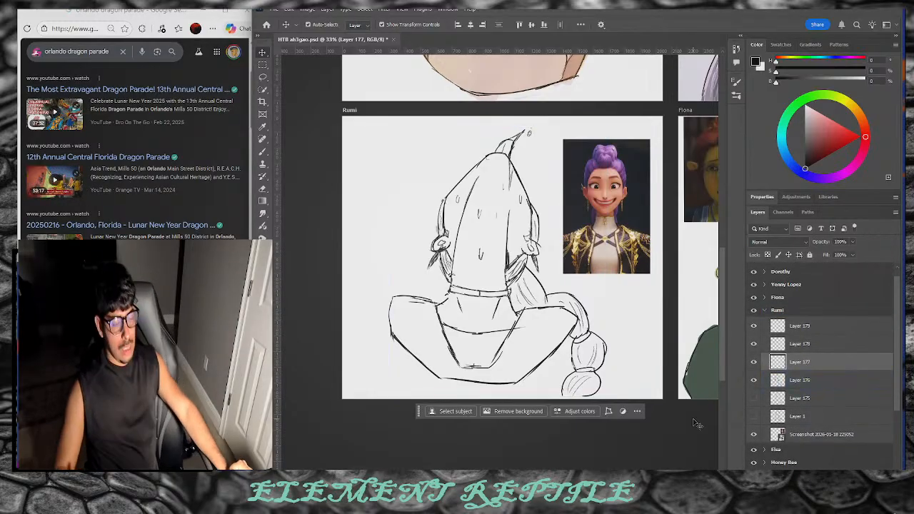
pyautogui.click(829, 326)
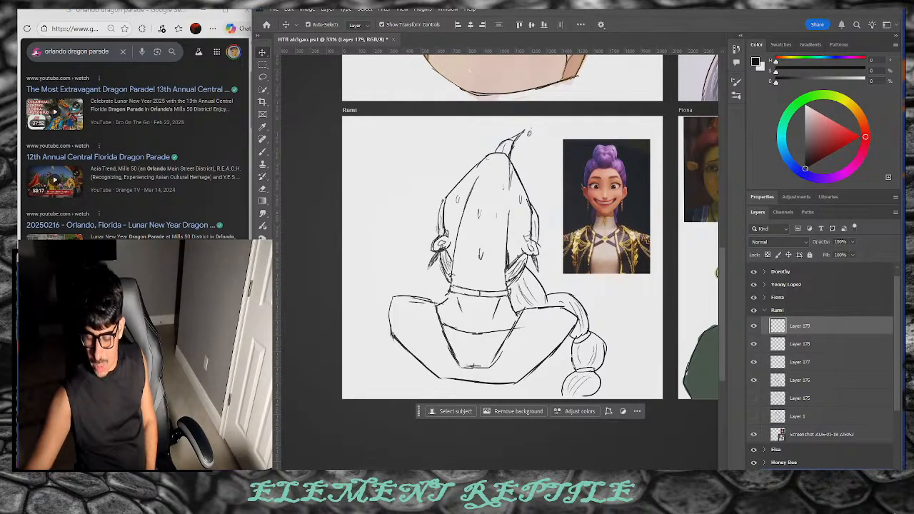
pyautogui.click(859, 475)
pyautogui.click(859, 475)
pyautogui.click(859, 476)
pyautogui.click(859, 476)
pyautogui.click(859, 475)
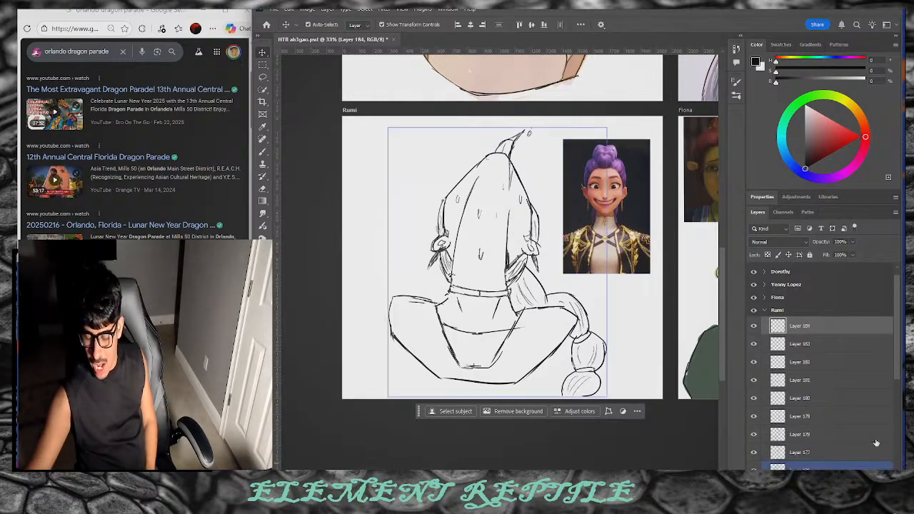
pyautogui.moveTo(896, 375); pyautogui.dragTo(890, 395)
pyautogui.scroll(-2, 890, 396)
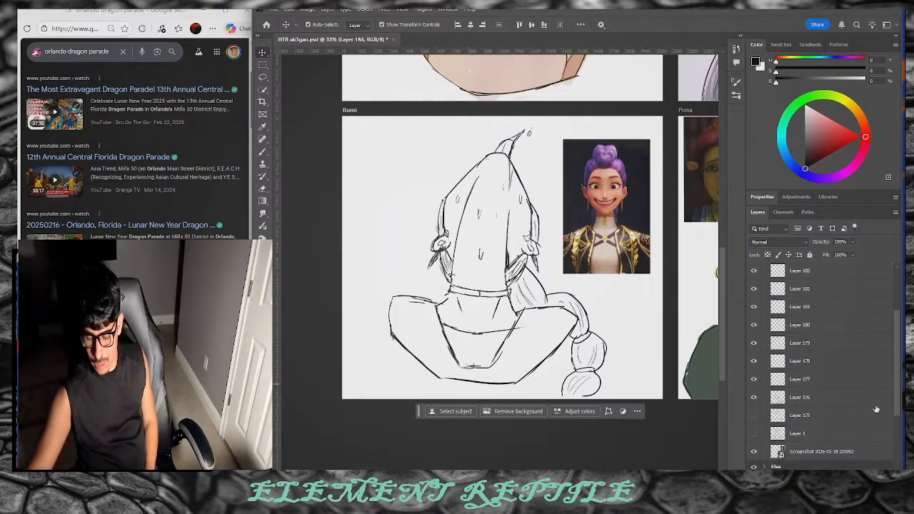
# Step: Lower Layer 176's fill to 17% so the Rumi sketch lines fade to faint grey
pyautogui.click(792, 397)
pyautogui.click(756, 398)
pyautogui.click(756, 399)
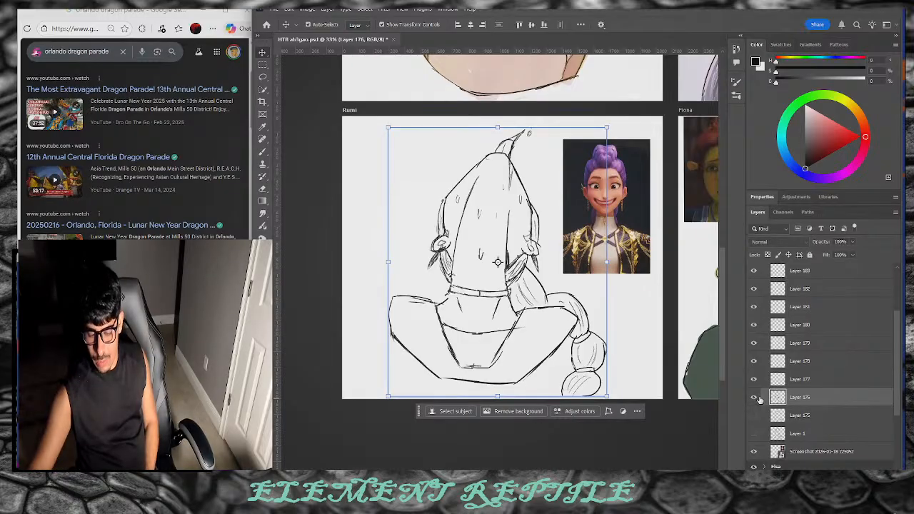
pyautogui.click(826, 384)
pyautogui.click(819, 399)
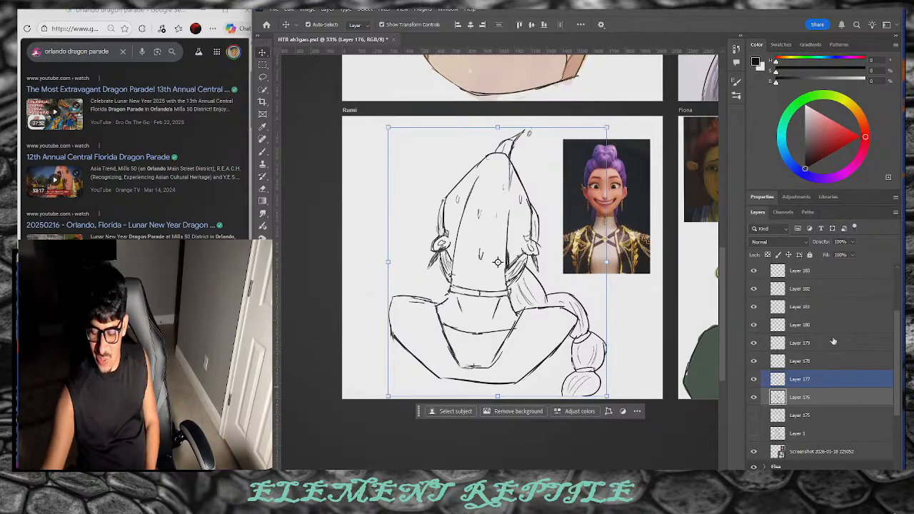
pyautogui.moveTo(826, 256); pyautogui.dragTo(781, 277)
pyautogui.moveTo(826, 257); pyautogui.dragTo(807, 266)
pyautogui.click(651, 350)
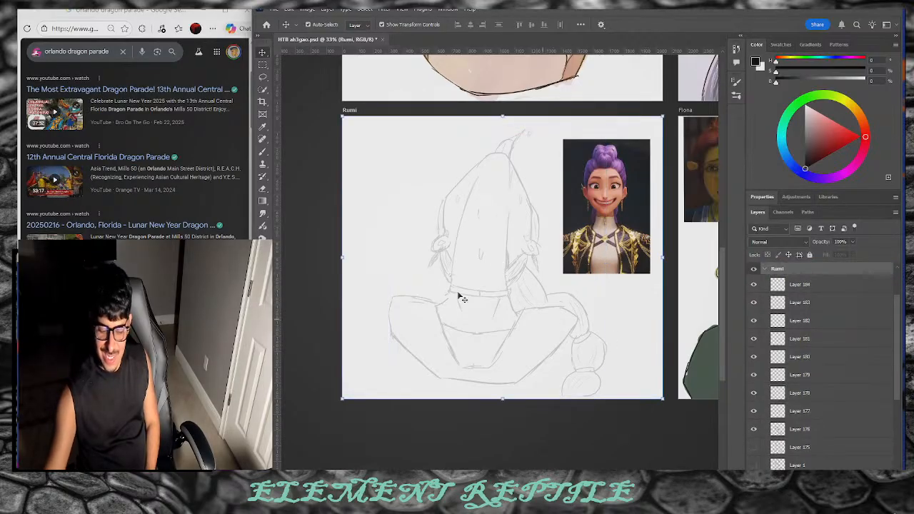
# Step: Undo the stray dark stroke on Layer 177 and choose the KYLE Ultimate Inking Thick 'n Thin brush
pyautogui.click(263, 152)
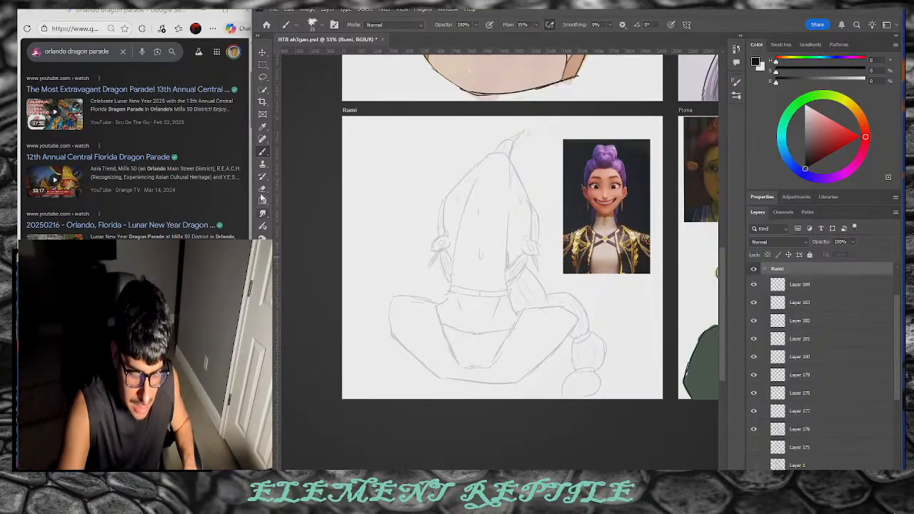
pyautogui.click(798, 410)
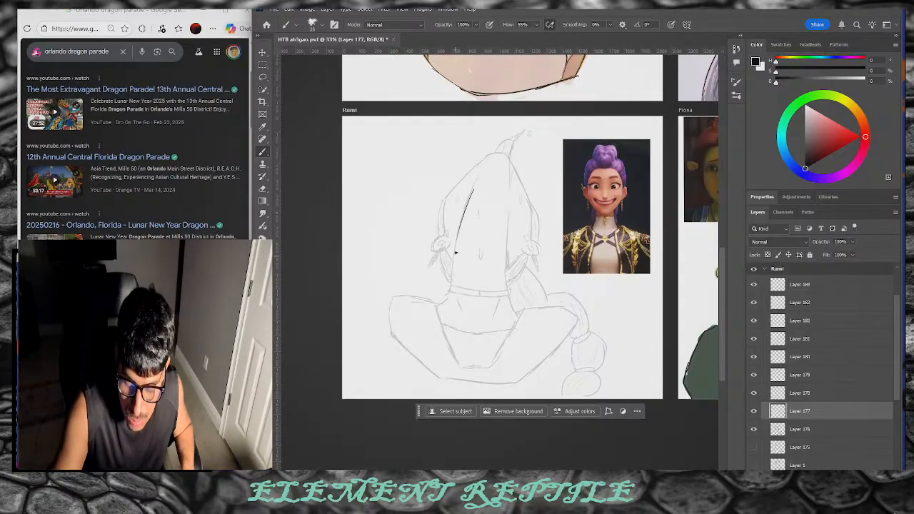
pyautogui.hotkey('ctrl', 'z')
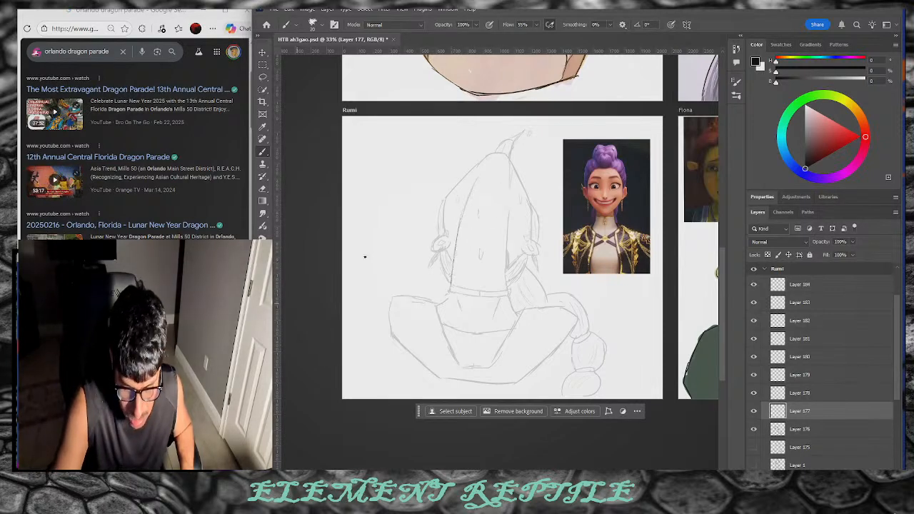
pyautogui.click(738, 98)
pyautogui.click(692, 310)
# Step: Pan to the Fiona artboard, expand the Fiona group and select Layer 116
pyautogui.hscroll(8, 412, 377)
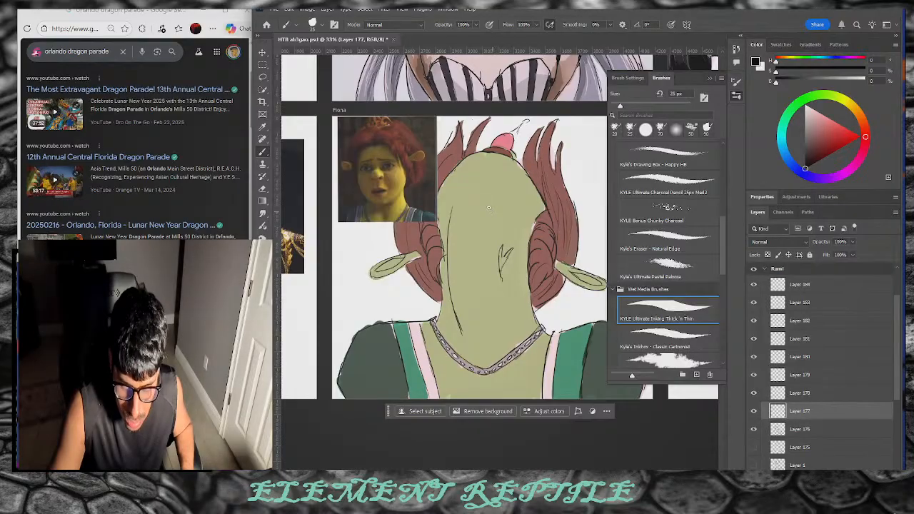
pyautogui.click(263, 53)
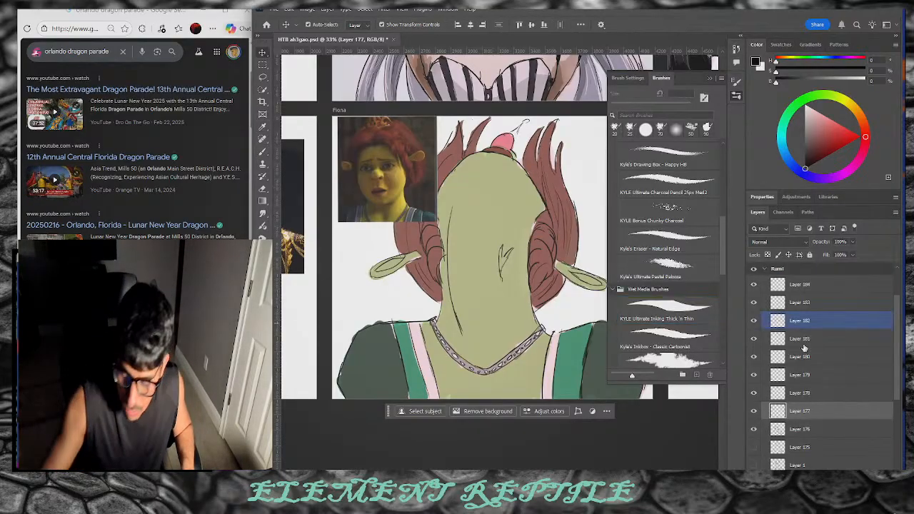
pyautogui.scroll(2, 793, 336)
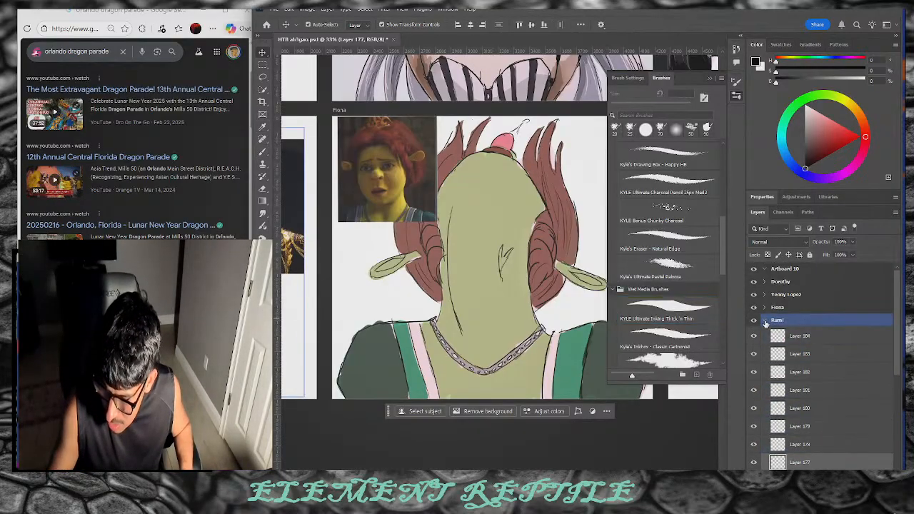
pyautogui.click(765, 322)
pyautogui.click(764, 308)
pyautogui.click(805, 452)
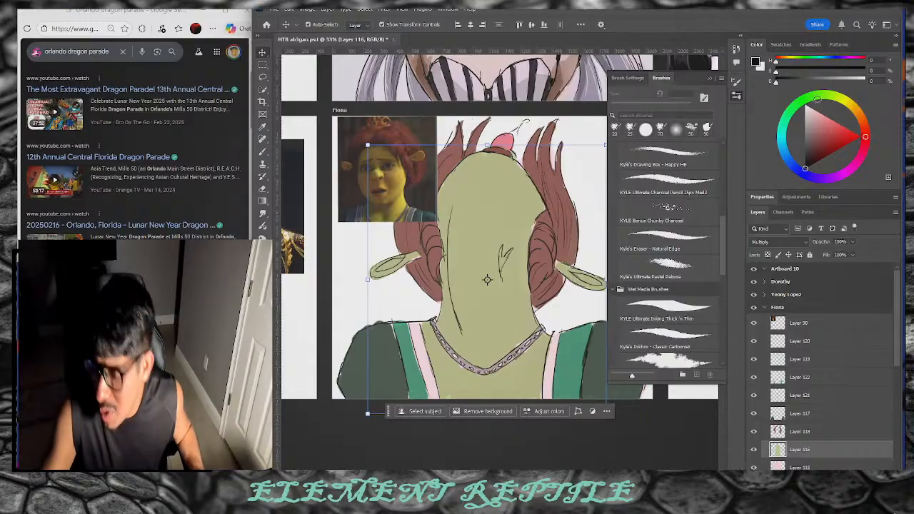
# Step: Pick a pale yellow-green paint colour on the Color wheel for the inking brush
pyautogui.click(835, 95)
pyautogui.moveTo(827, 121)
pyautogui.mouseDown()
pyautogui.moveTo(820, 132)
pyautogui.moveTo(826, 123)
pyautogui.mouseUp()
pyautogui.click(835, 96)
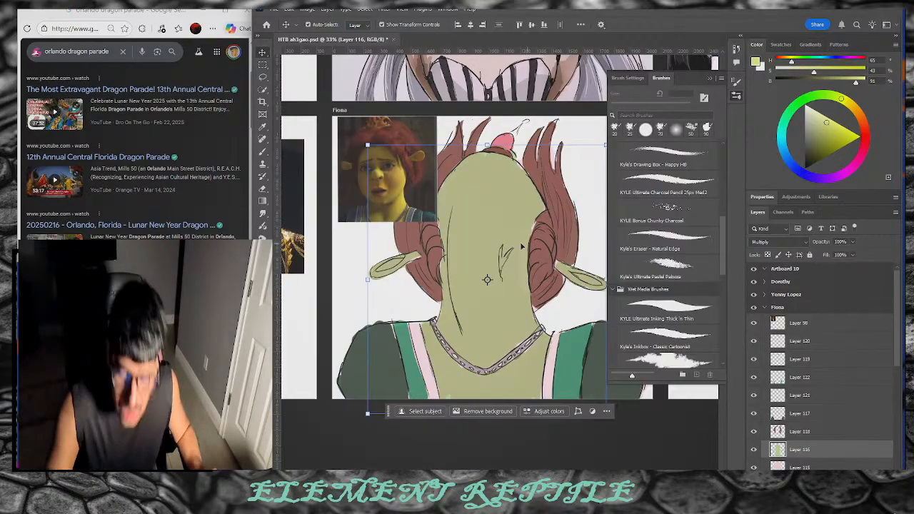
pyautogui.click(668, 310)
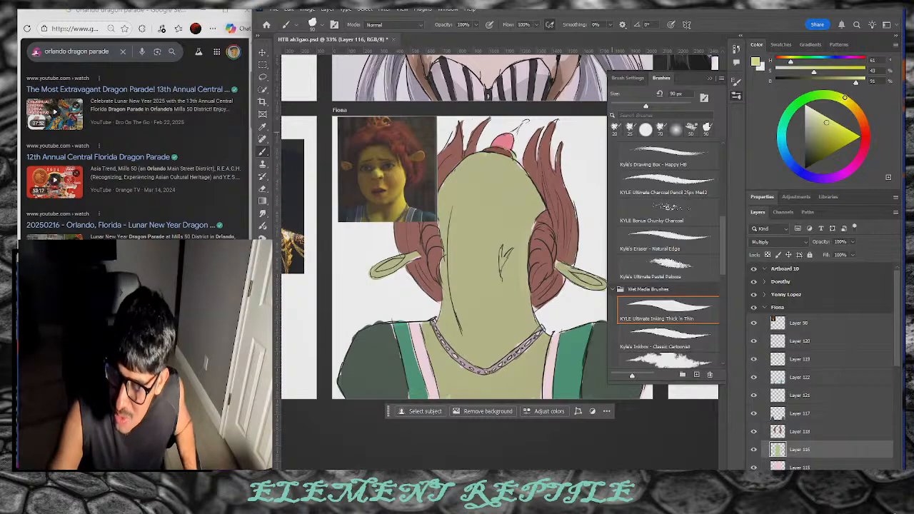
# Step: Try light yellow-green strokes down the left of Fiona's head, then undo them
pyautogui.moveTo(464, 201); pyautogui.dragTo(463, 298)
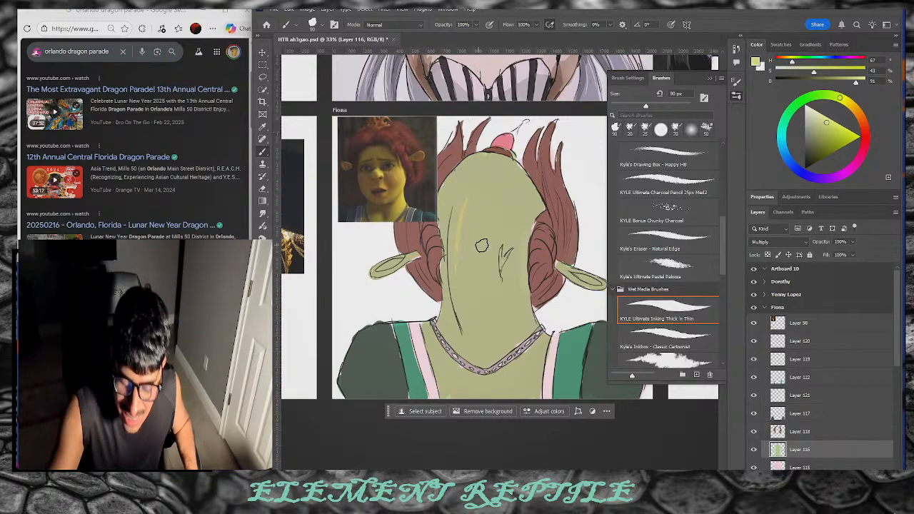
pyautogui.moveTo(825, 120); pyautogui.dragTo(816, 116)
pyautogui.moveTo(452, 214); pyautogui.dragTo(472, 350)
pyautogui.moveTo(454, 225); pyautogui.dragTo(467, 305)
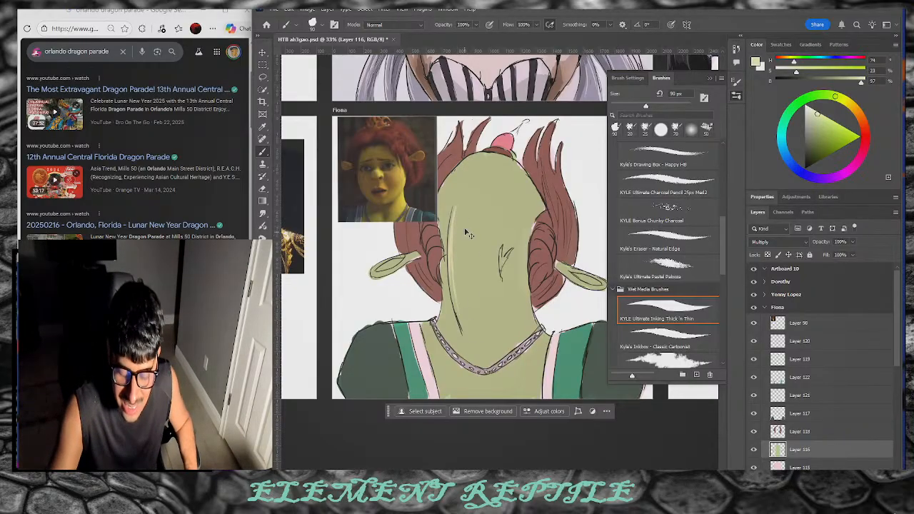
pyautogui.hotkey('ctrl', 'z')
# Step: Pick a darker green and shade down the left neck line to the neck base
pyautogui.moveTo(832, 97); pyautogui.dragTo(813, 107)
pyautogui.moveTo(814, 140)
pyautogui.mouseDown()
pyautogui.moveTo(813, 129)
pyautogui.moveTo(813, 136)
pyautogui.mouseUp()
pyautogui.moveTo(445, 279); pyautogui.dragTo(453, 325)
pyautogui.hotkey('ctrl', 'z')
pyautogui.moveTo(446, 278)
pyautogui.mouseDown()
pyautogui.moveTo(458, 327)
pyautogui.moveTo(446, 289)
pyautogui.moveTo(450, 321)
pyautogui.moveTo(447, 256)
pyautogui.moveTo(447, 312)
pyautogui.moveTo(443, 214)
pyautogui.mouseUp()
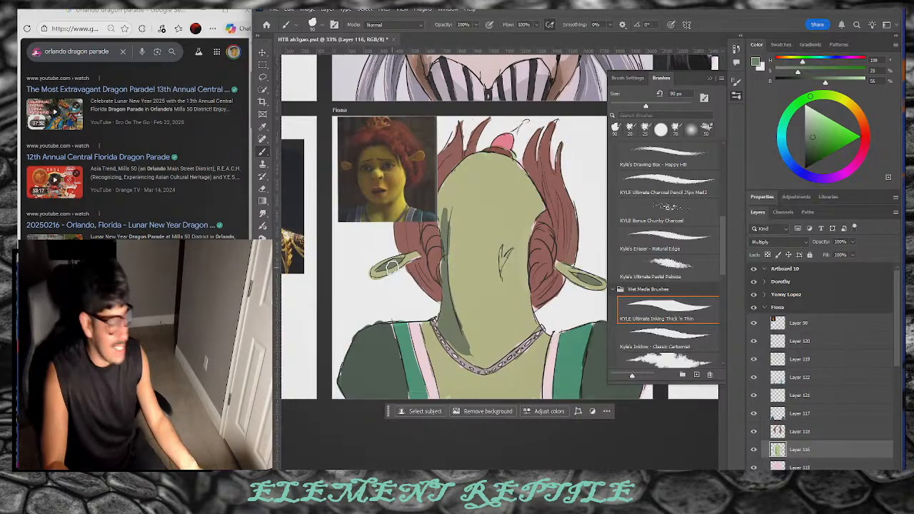
# Step: Touch up the neck shadow near the necklace in lighter green, undoing the widened head-edge shadow
pyautogui.keyDown('alt'); pyautogui.click(391, 267); pyautogui.keyUp('alt')
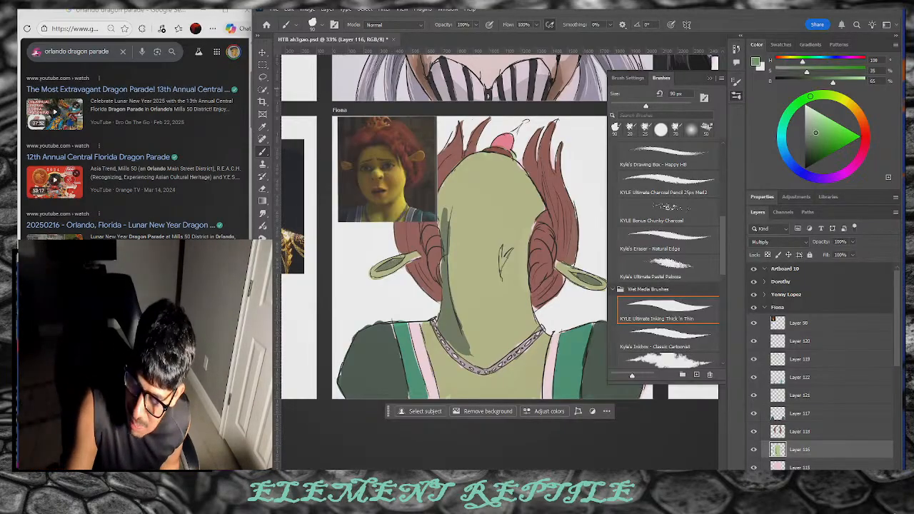
pyautogui.moveTo(817, 134); pyautogui.dragTo(816, 128)
pyautogui.moveTo(449, 334); pyautogui.dragTo(454, 344)
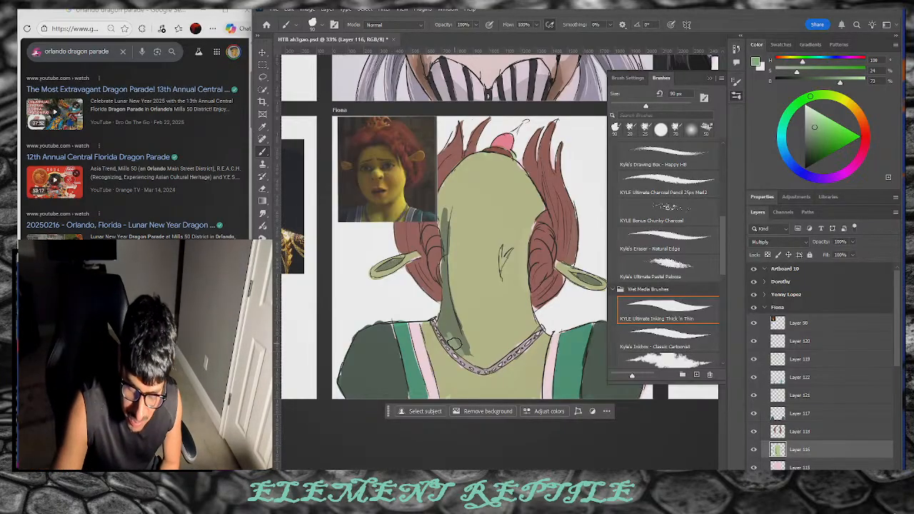
pyautogui.moveTo(814, 129); pyautogui.dragTo(809, 129)
pyautogui.moveTo(448, 331)
pyautogui.mouseDown()
pyautogui.moveTo(455, 344)
pyautogui.moveTo(443, 329)
pyautogui.mouseUp()
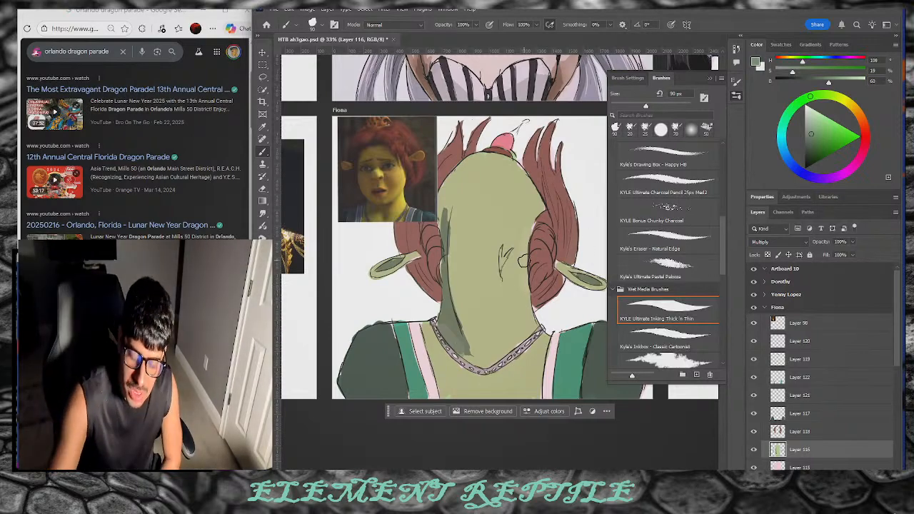
pyautogui.moveTo(445, 222); pyautogui.dragTo(451, 322)
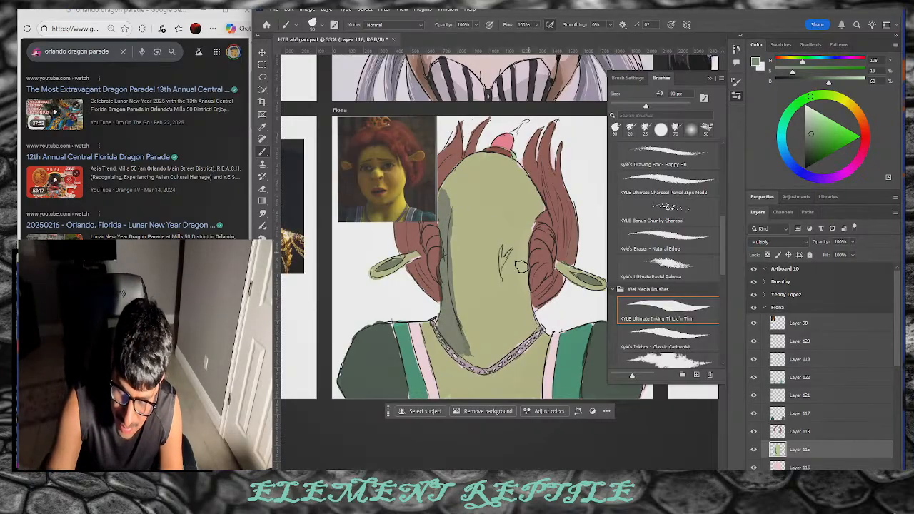
pyautogui.hotkey('ctrl', 'z')
pyautogui.hotkey('ctrl', 'z')
pyautogui.hotkey('ctrl', 'z')
pyautogui.hotkey('ctrl', 'z')
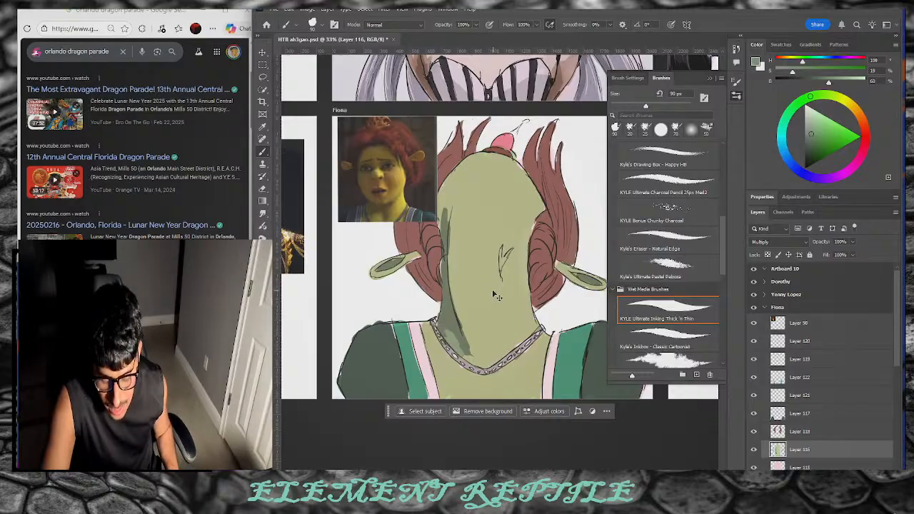
pyautogui.hotkey('ctrl', 'z')
pyautogui.hotkey('ctrl', 'z')
pyautogui.hotkey('ctrl', 'z')
pyautogui.hotkey('ctrl', 'z')
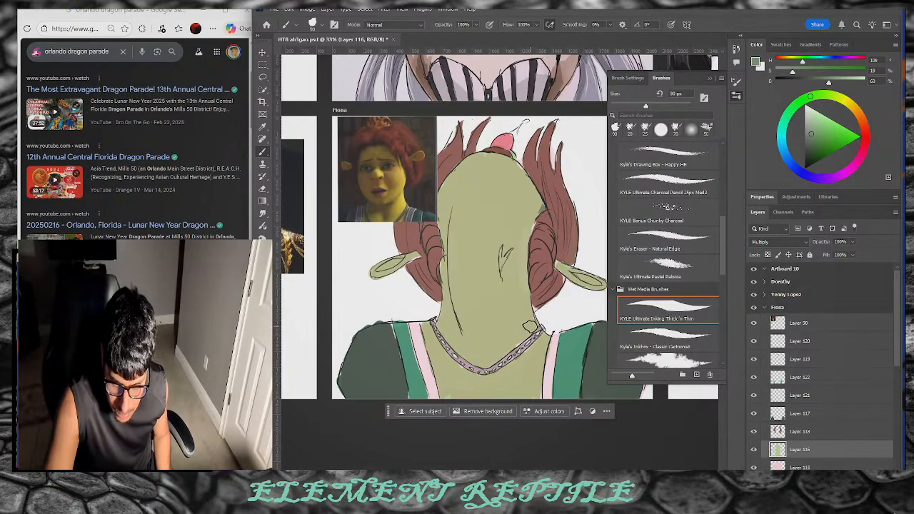
# Step: Darken the left edge of Fiona's neck and shade the area above her necklace
pyautogui.moveTo(483, 471)
pyautogui.mouseDown()
pyautogui.moveTo(458, 471)
pyautogui.moveTo(511, 472)
pyautogui.moveTo(449, 471)
pyautogui.mouseUp()
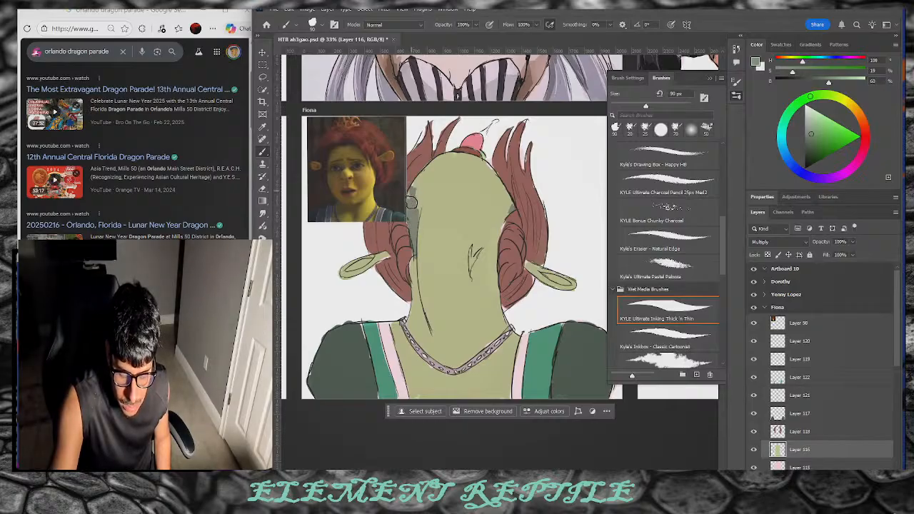
pyautogui.moveTo(444, 469); pyautogui.dragTo(466, 469)
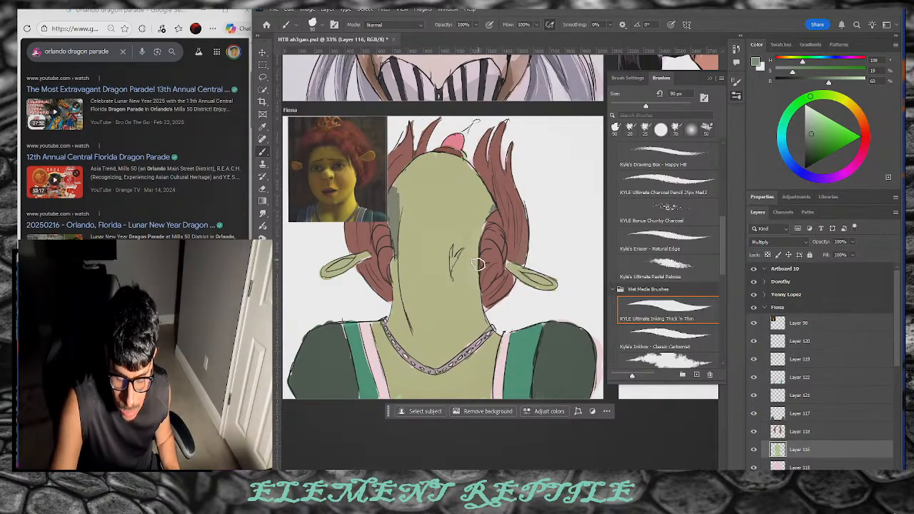
pyautogui.moveTo(395, 263)
pyautogui.mouseDown()
pyautogui.moveTo(405, 330)
pyautogui.moveTo(397, 249)
pyautogui.mouseUp()
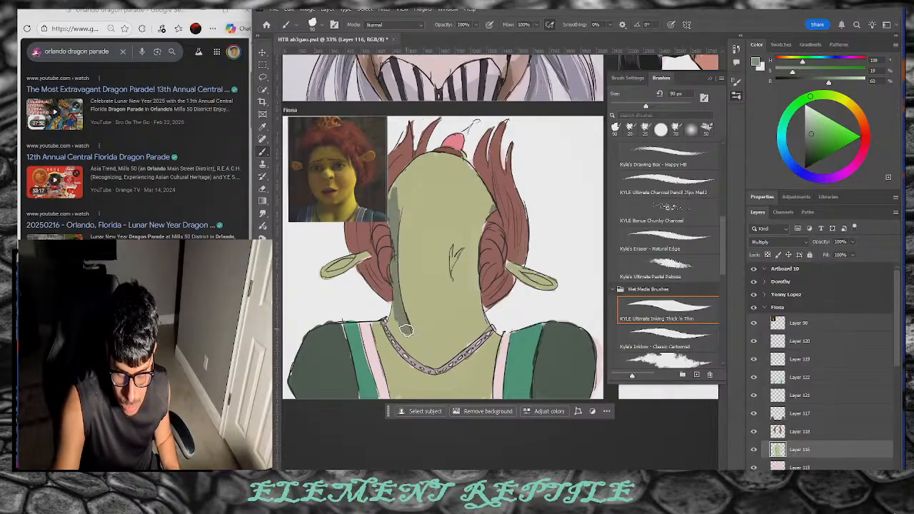
pyautogui.moveTo(389, 323); pyautogui.dragTo(408, 349)
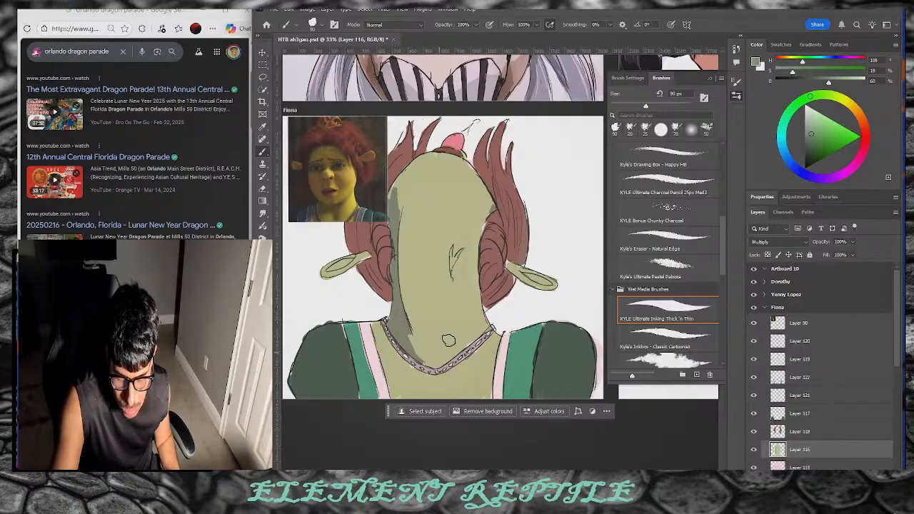
pyautogui.press('e')
pyautogui.press('b')
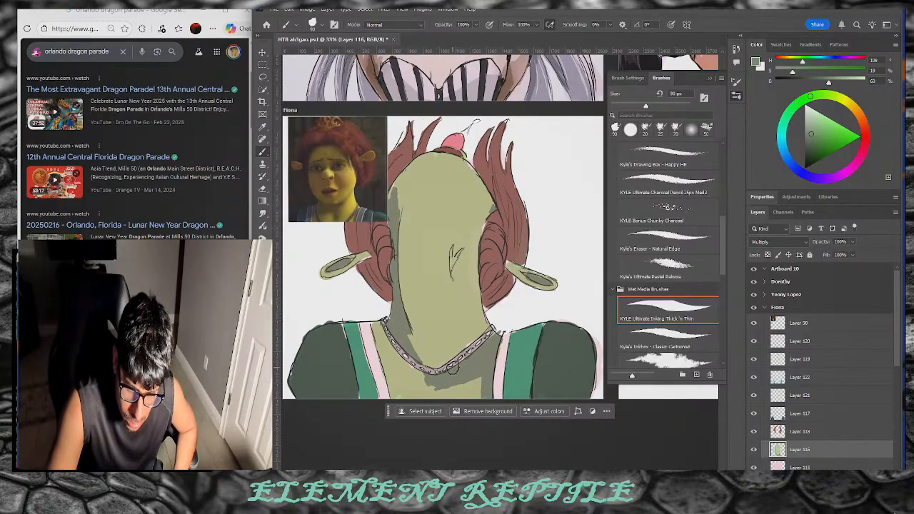
pyautogui.hscroll(-8, 443, 257)
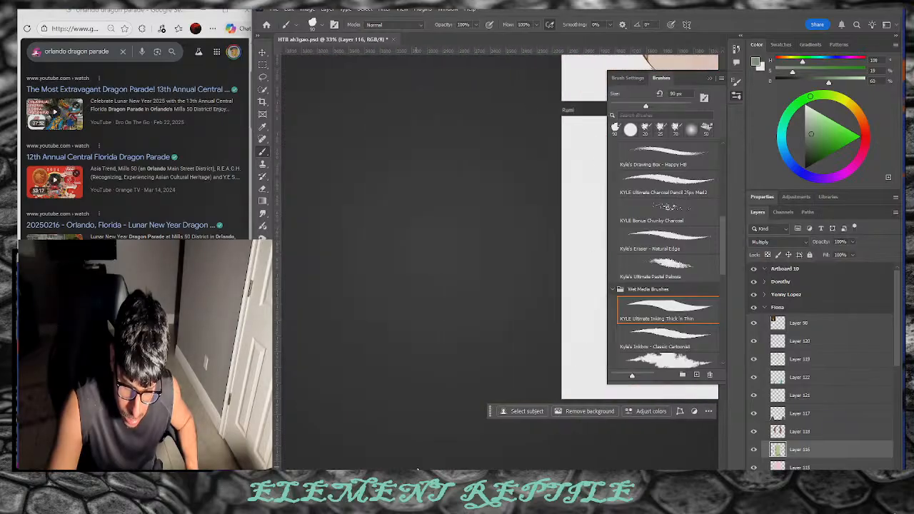
pyautogui.hscroll(5, 442, 257)
pyautogui.hscroll(6, 443, 257)
pyautogui.hscroll(3, 443, 257)
pyautogui.hscroll(-7, 500, 257)
pyautogui.hscroll(3, 500, 257)
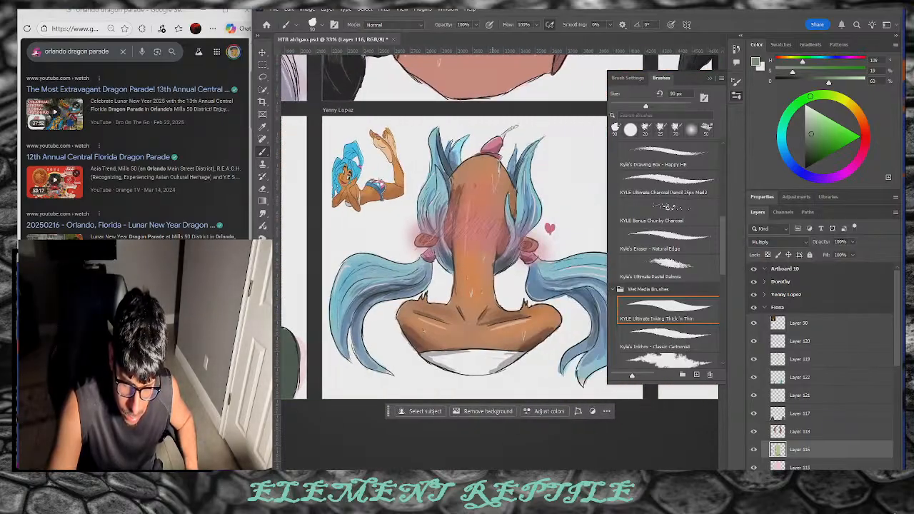
pyautogui.hscroll(-2, 499, 257)
pyautogui.hscroll(-4, 494, 328)
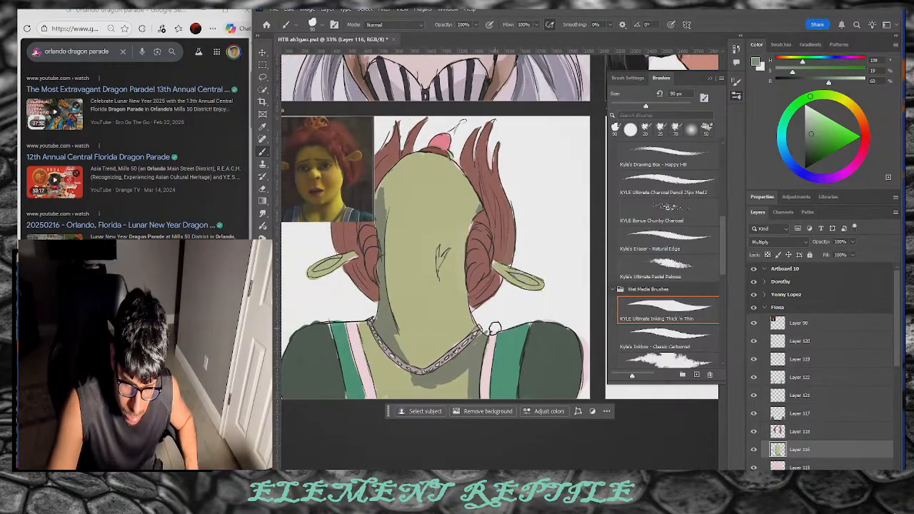
# Step: Rework the chest shading beside the necklace in darker green and shrink the brush to 60 px
pyautogui.hotkey('ctrl', 'z')
pyautogui.hotkey('ctrl', 'z')
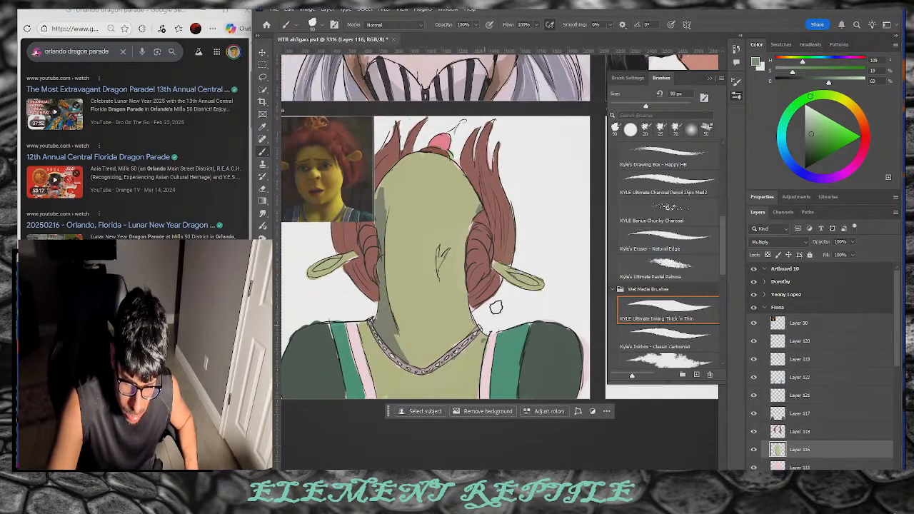
pyautogui.moveTo(817, 142); pyautogui.dragTo(804, 150)
pyautogui.moveTo(780, 72); pyautogui.dragTo(776, 71)
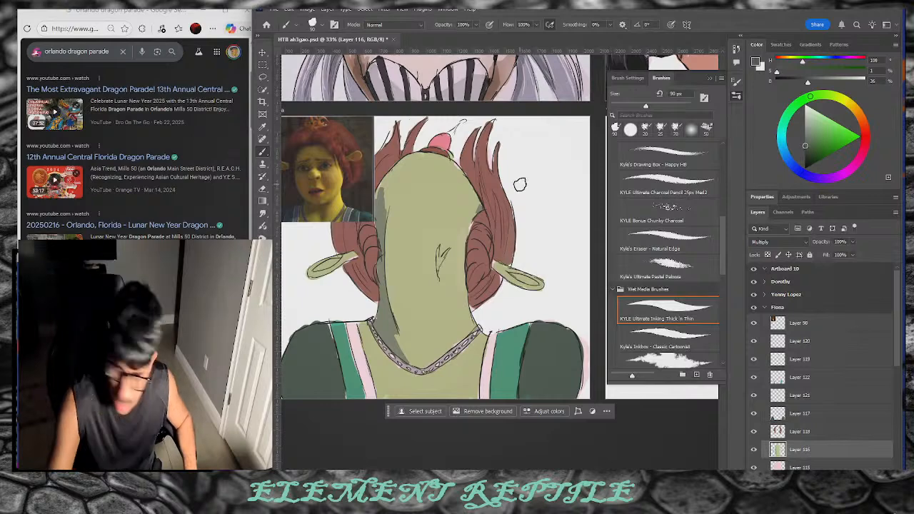
pyautogui.moveTo(367, 362); pyautogui.dragTo(391, 370)
pyautogui.click(813, 148)
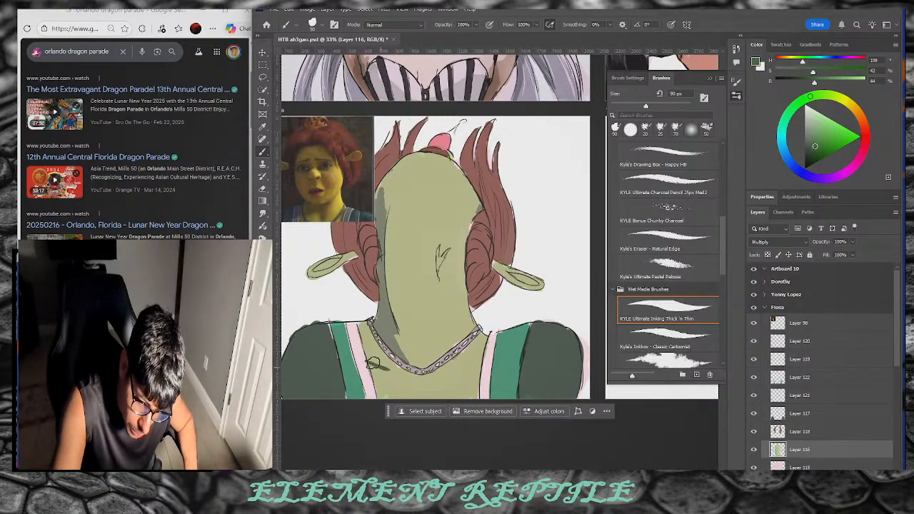
pyautogui.moveTo(814, 146); pyautogui.dragTo(808, 147)
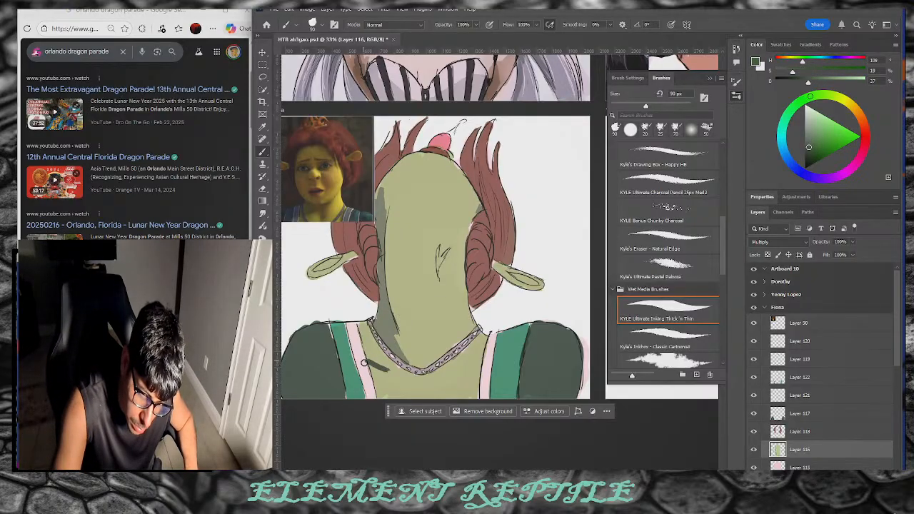
pyautogui.press('[')
pyautogui.press('[')
pyautogui.press('[')
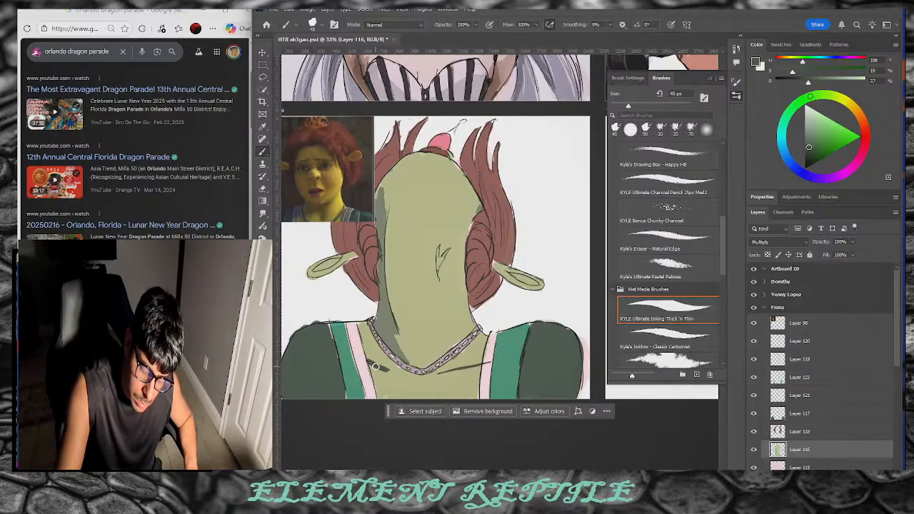
pyautogui.hotkey('ctrl', 'z')
pyautogui.hotkey('ctrl', 'z')
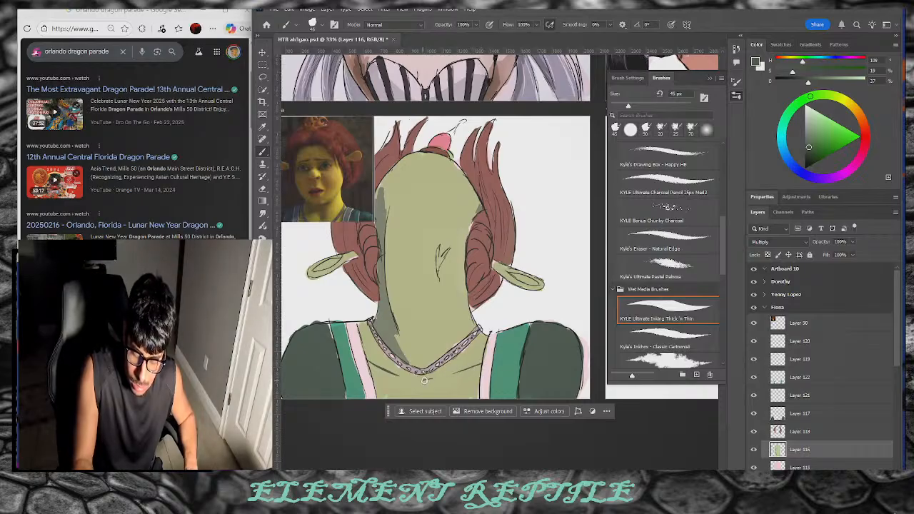
# Step: Paint dark green hair strands beside Fiona's left ear, then select the Wet Blender 50 brush
pyautogui.moveTo(397, 328)
pyautogui.mouseDown()
pyautogui.moveTo(384, 266)
pyautogui.moveTo(384, 251)
pyautogui.moveTo(396, 324)
pyautogui.moveTo(387, 210)
pyautogui.mouseUp()
pyautogui.hotkey('ctrl', 'z')
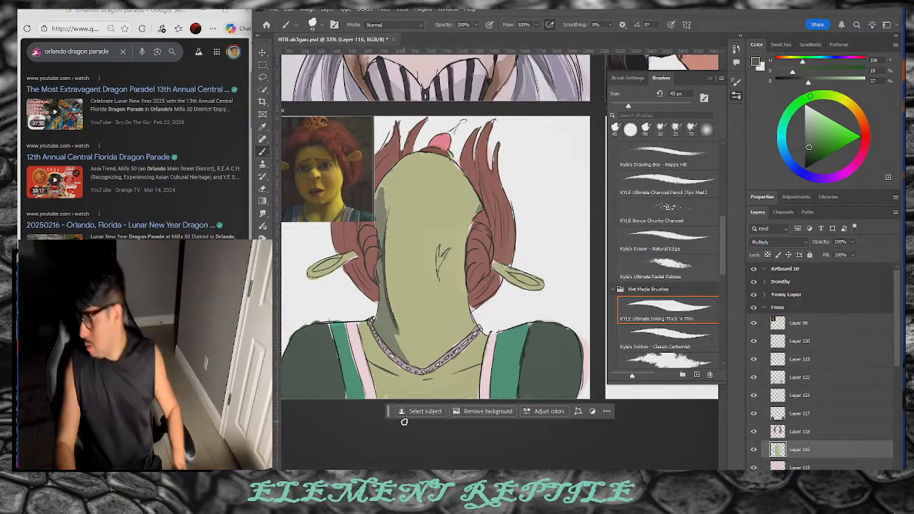
pyautogui.click(819, 132)
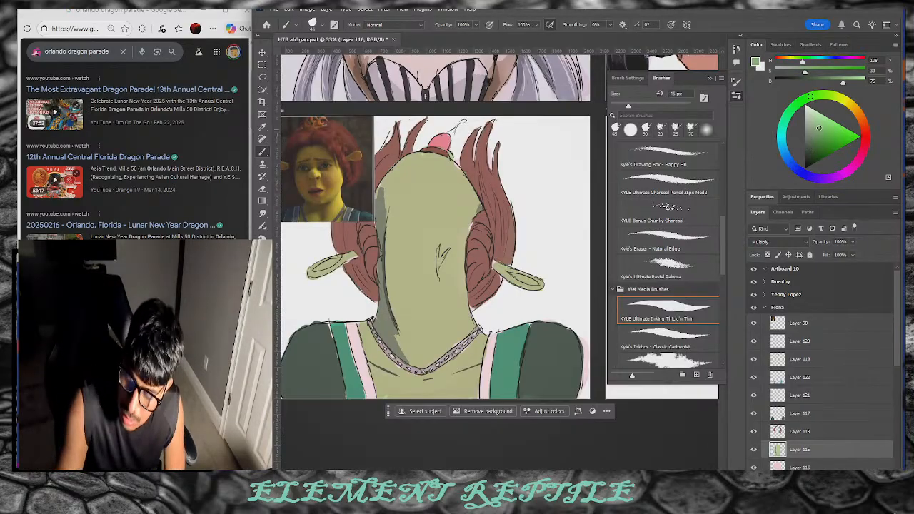
pyautogui.click(816, 135)
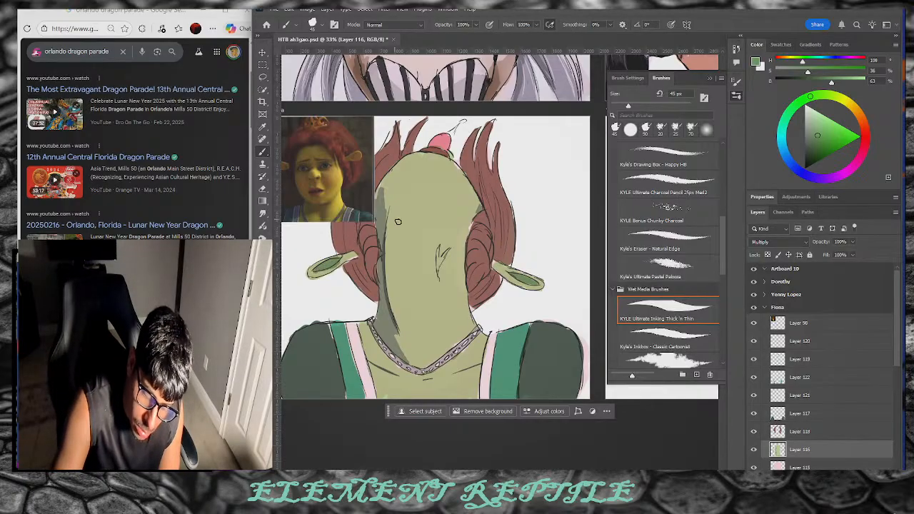
pyautogui.click(813, 142)
pyautogui.moveTo(355, 256); pyautogui.dragTo(345, 261)
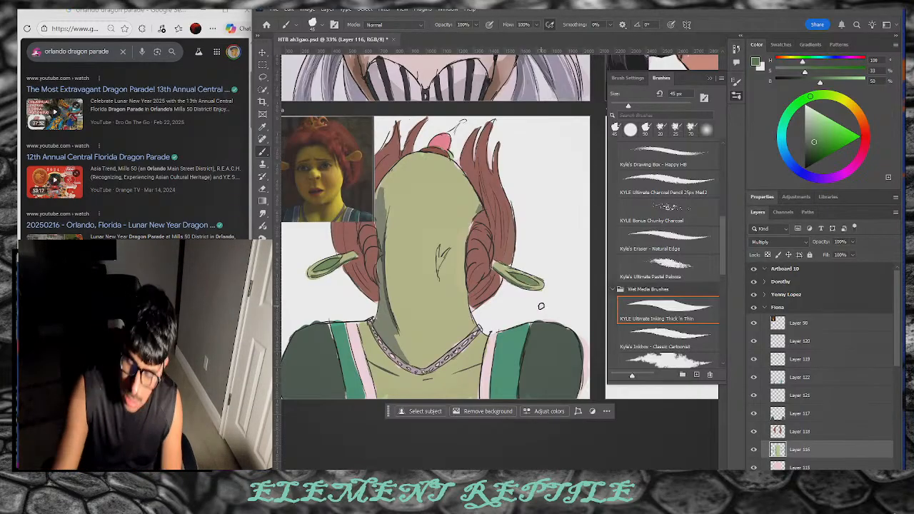
pyautogui.click(810, 138)
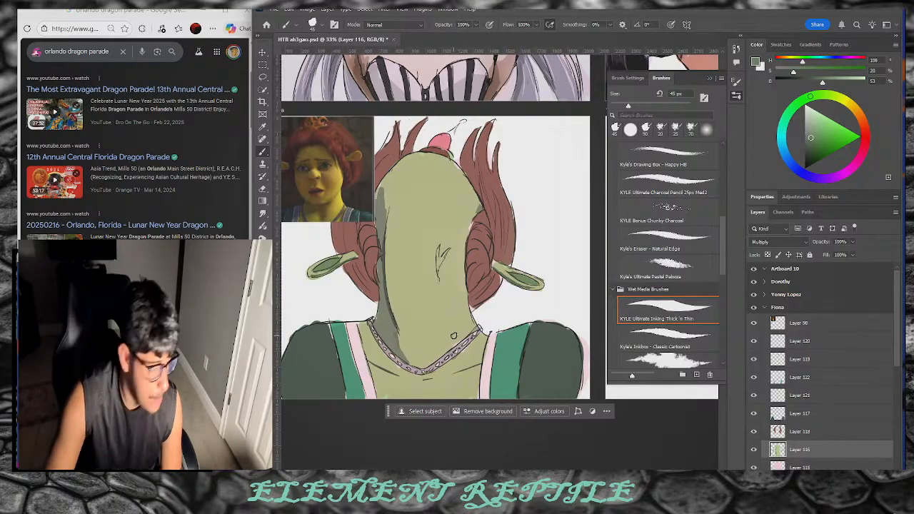
pyautogui.click(668, 360)
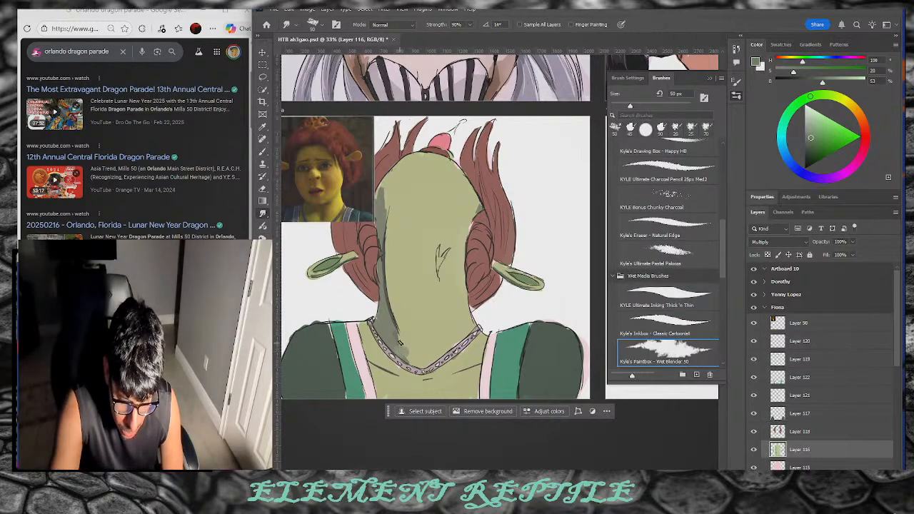
# Step: Burn deeper shadows along both edges of Fiona's face and neck with a 125 px soft round brush
pyautogui.scroll(-3, 720, 276)
pyautogui.moveTo(720, 275); pyautogui.dragTo(715, 166)
pyautogui.click(667, 246)
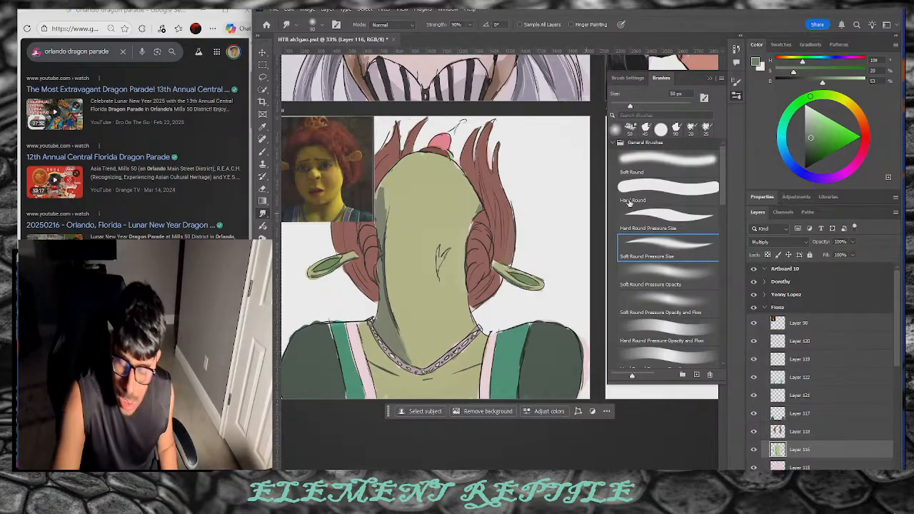
pyautogui.press('o')
pyautogui.press(']')
pyautogui.press(']')
pyautogui.press(']')
pyautogui.press(']')
pyautogui.press(']')
pyautogui.press(']')
pyautogui.press(']')
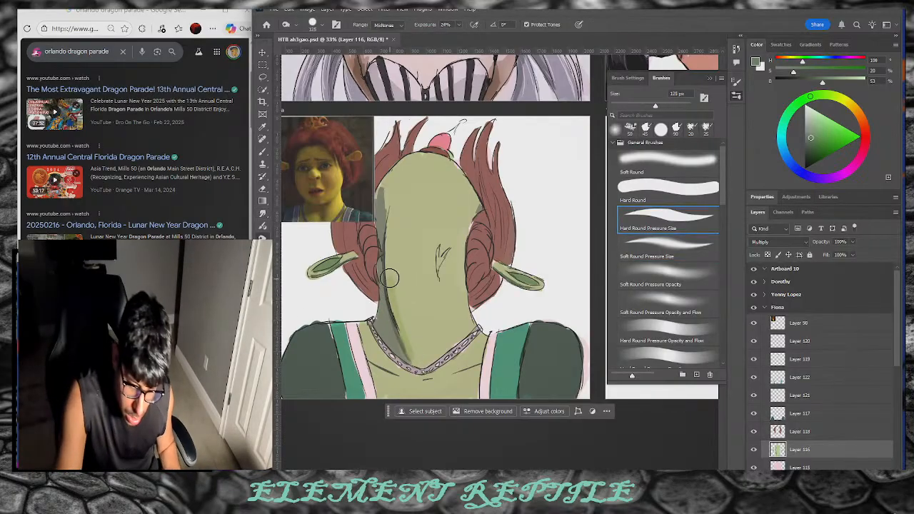
pyautogui.click(685, 271)
pyautogui.moveTo(386, 262)
pyautogui.mouseDown()
pyautogui.moveTo(396, 352)
pyautogui.moveTo(390, 339)
pyautogui.moveTo(403, 360)
pyautogui.mouseUp()
pyautogui.moveTo(380, 194)
pyautogui.mouseDown()
pyautogui.moveTo(374, 230)
pyautogui.moveTo(385, 284)
pyautogui.mouseUp()
pyautogui.moveTo(396, 179); pyautogui.dragTo(408, 346)
pyautogui.moveTo(460, 251); pyautogui.dragTo(466, 300)
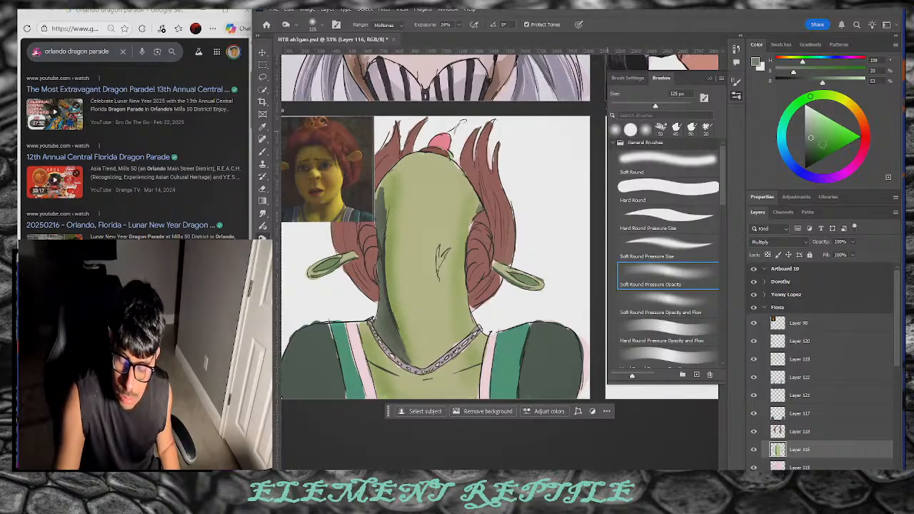
# Step: Saturate Fiona's green face with the Sponge tool at 300 px
pyautogui.rightClick(263, 237)
pyautogui.click(309, 258)
pyautogui.press(']')
pyautogui.press(']')
pyautogui.press(']')
pyautogui.press(']')
pyautogui.press(']')
pyautogui.press(']')
pyautogui.press(']')
pyautogui.press(']')
pyautogui.press(']')
pyautogui.press(']')
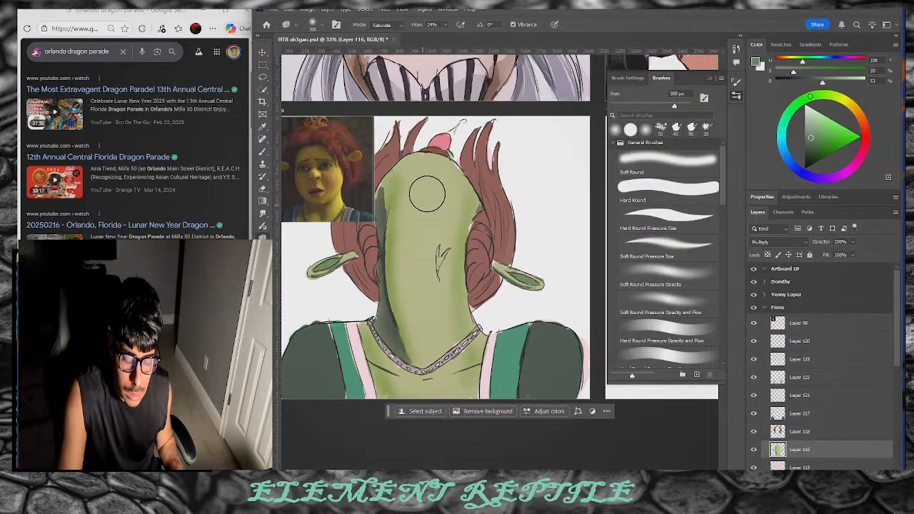
pyautogui.moveTo(413, 228)
pyautogui.mouseDown()
pyautogui.moveTo(407, 316)
pyautogui.moveTo(431, 185)
pyautogui.moveTo(418, 354)
pyautogui.moveTo(437, 176)
pyautogui.moveTo(436, 386)
pyautogui.moveTo(426, 193)
pyautogui.moveTo(420, 349)
pyautogui.moveTo(417, 340)
pyautogui.moveTo(421, 192)
pyautogui.moveTo(405, 339)
pyautogui.moveTo(409, 260)
pyautogui.moveTo(447, 203)
pyautogui.moveTo(462, 219)
pyautogui.moveTo(469, 212)
pyautogui.moveTo(462, 347)
pyautogui.moveTo(454, 254)
pyautogui.moveTo(462, 359)
pyautogui.moveTo(395, 221)
pyautogui.moveTo(413, 326)
pyautogui.moveTo(401, 208)
pyautogui.moveTo(411, 311)
pyautogui.mouseUp()
pyautogui.press('[')
pyautogui.press('[')
pyautogui.press('[')
pyautogui.press('[')
pyautogui.press('[')
pyautogui.press('[')
pyautogui.press('[')
pyautogui.press('[')
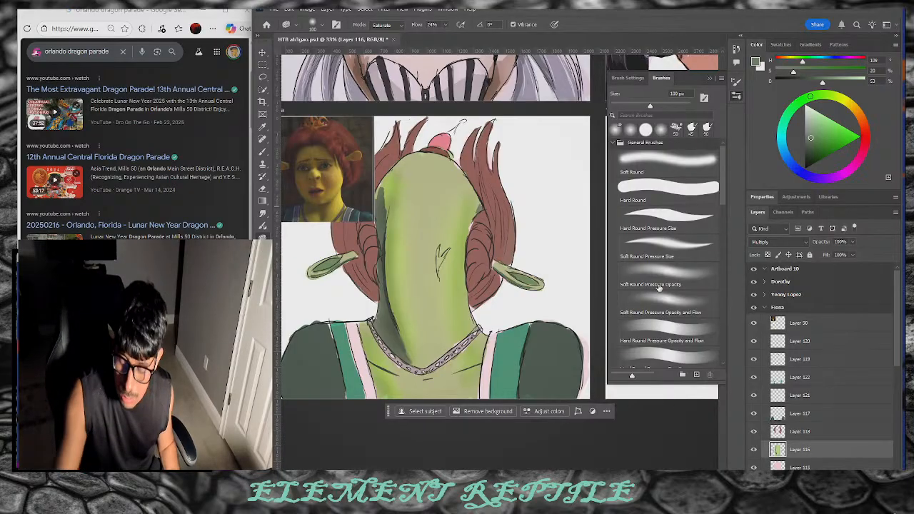
pyautogui.click(262, 153)
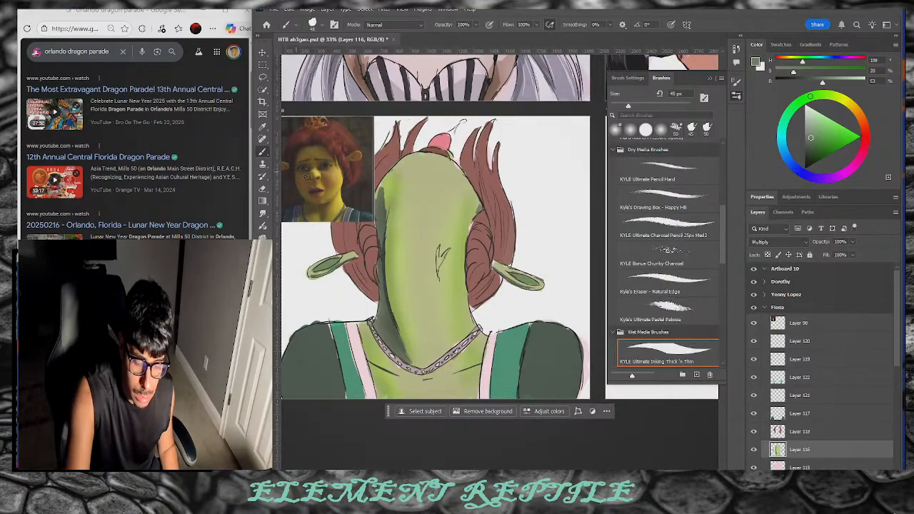
# Step: Pick a paler, brighter green in the Color panel and pan to show the whole Fiona artboard
pyautogui.click(826, 95)
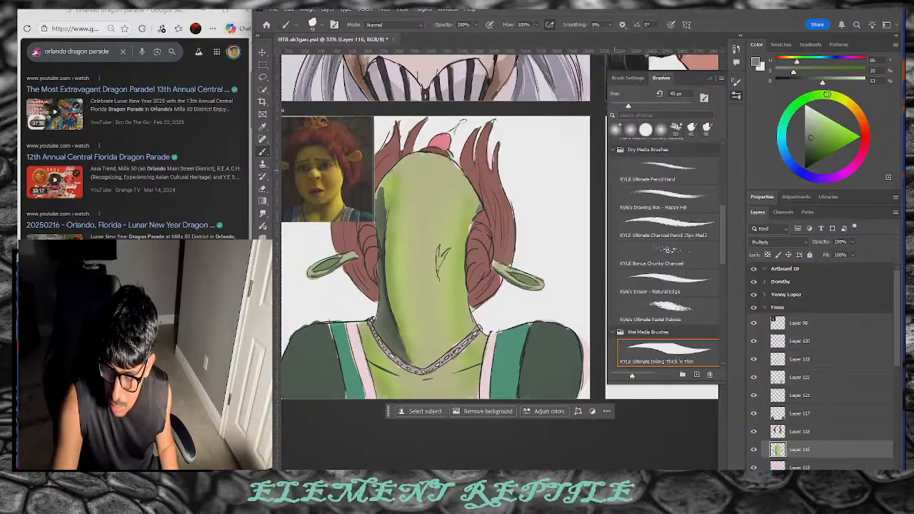
pyautogui.click(827, 123)
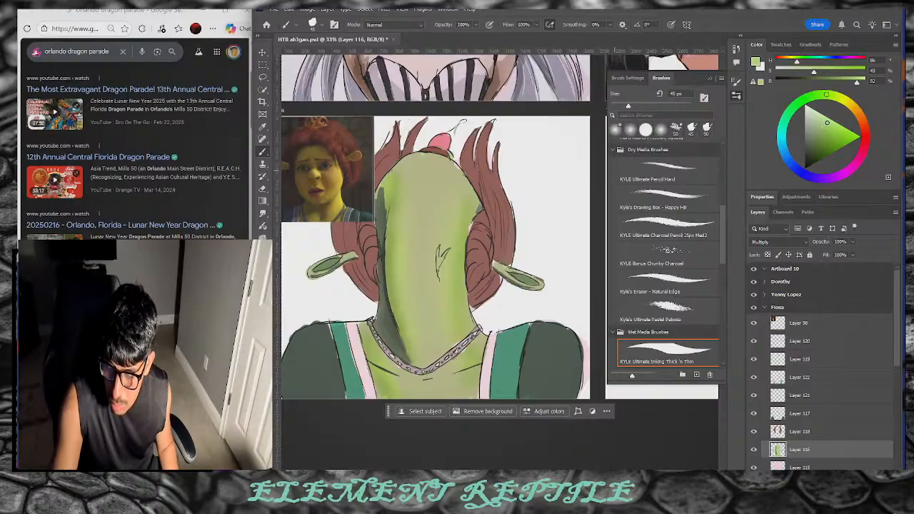
pyautogui.click(830, 128)
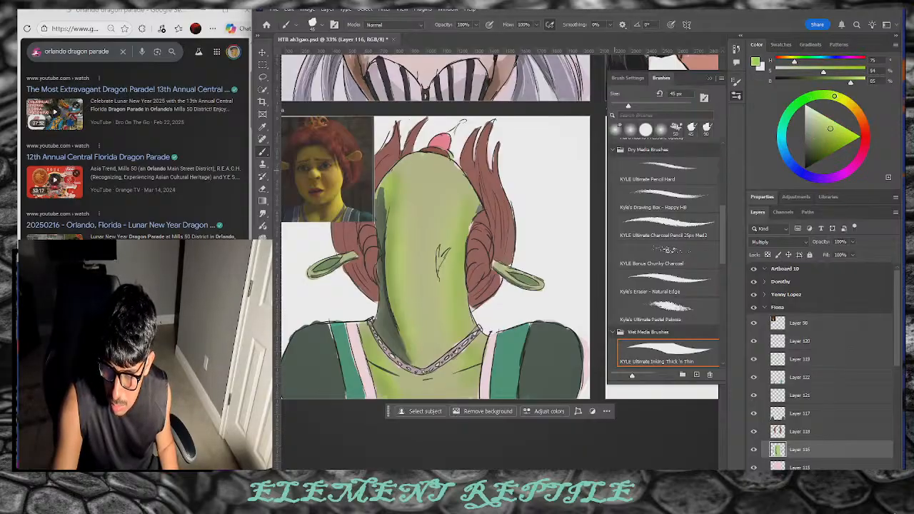
pyautogui.moveTo(823, 126); pyautogui.dragTo(819, 126)
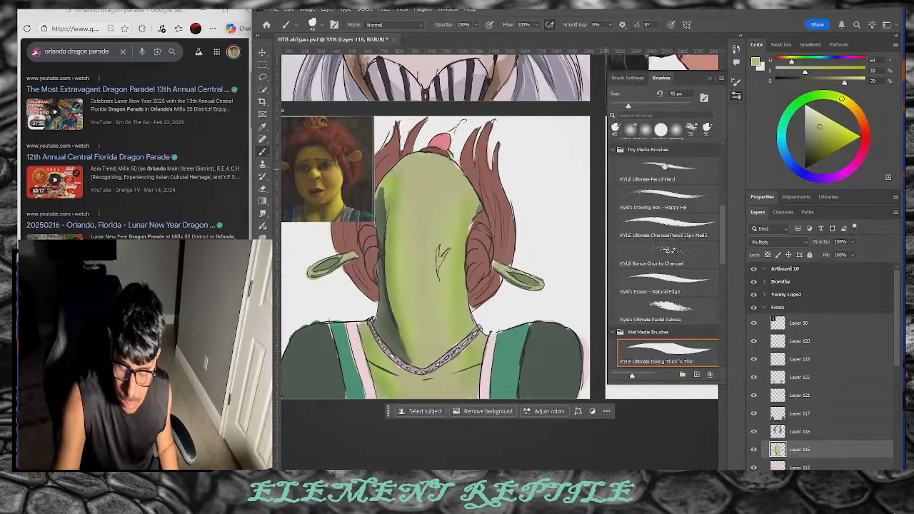
pyautogui.click(819, 116)
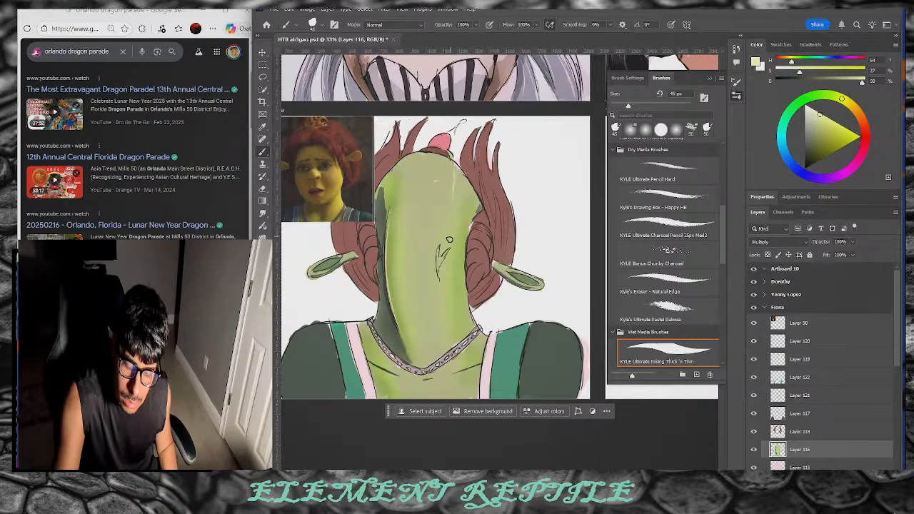
pyautogui.click(821, 122)
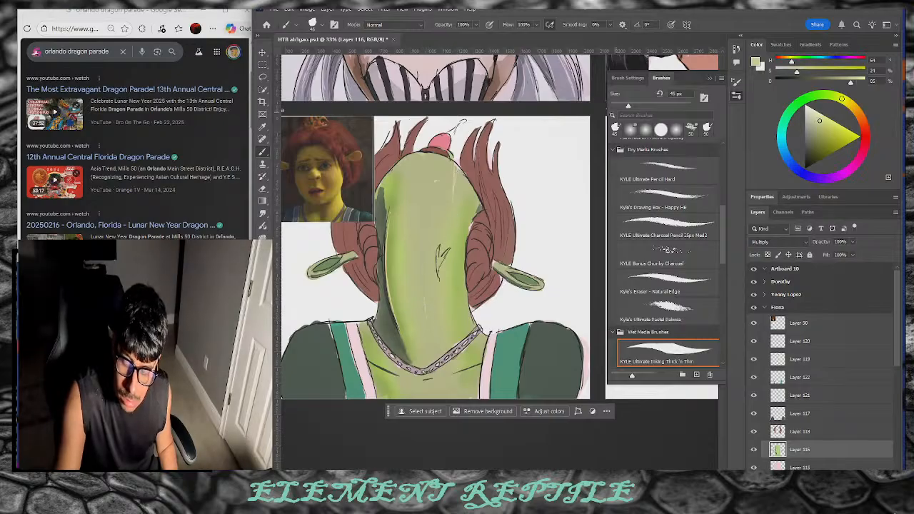
pyautogui.click(821, 118)
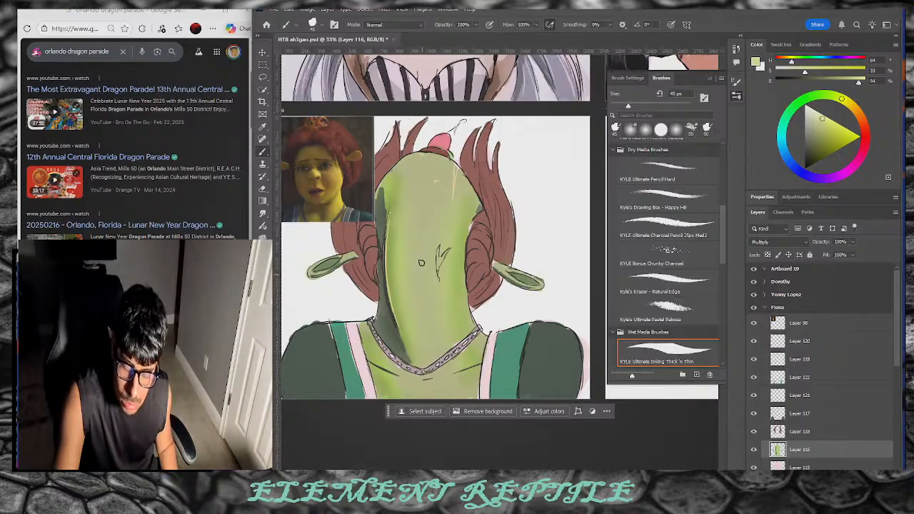
pyautogui.click(821, 114)
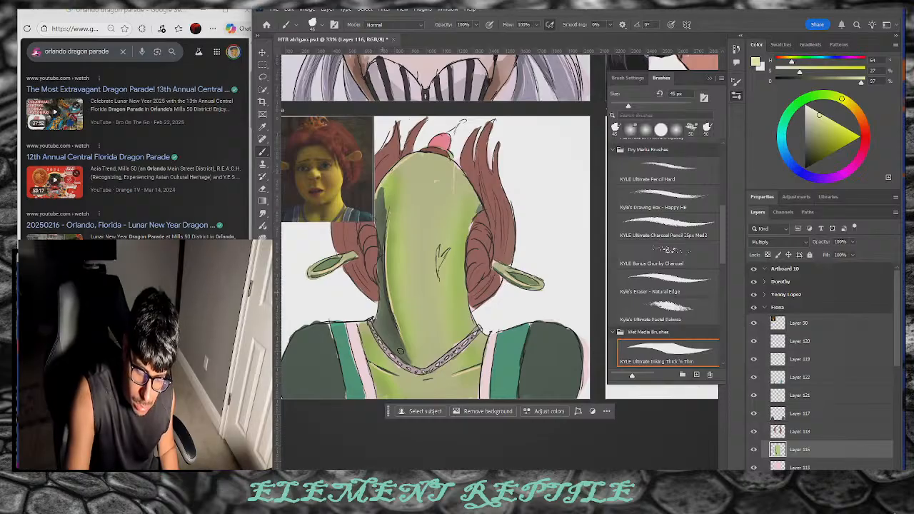
pyautogui.moveTo(484, 469); pyautogui.dragTo(469, 468)
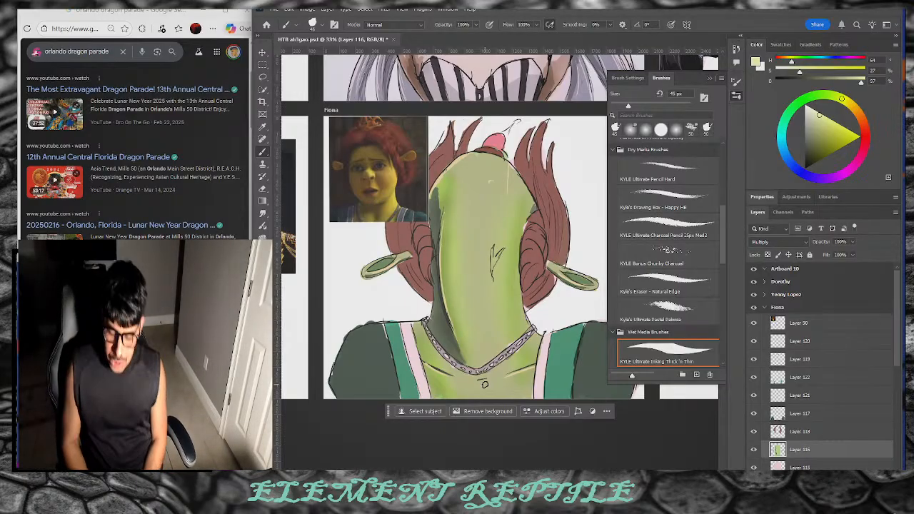
# Step: Group the selected layers and hide Layer 115's pink tint over Fiona
pyautogui.hotkey('ctrl', 'g')
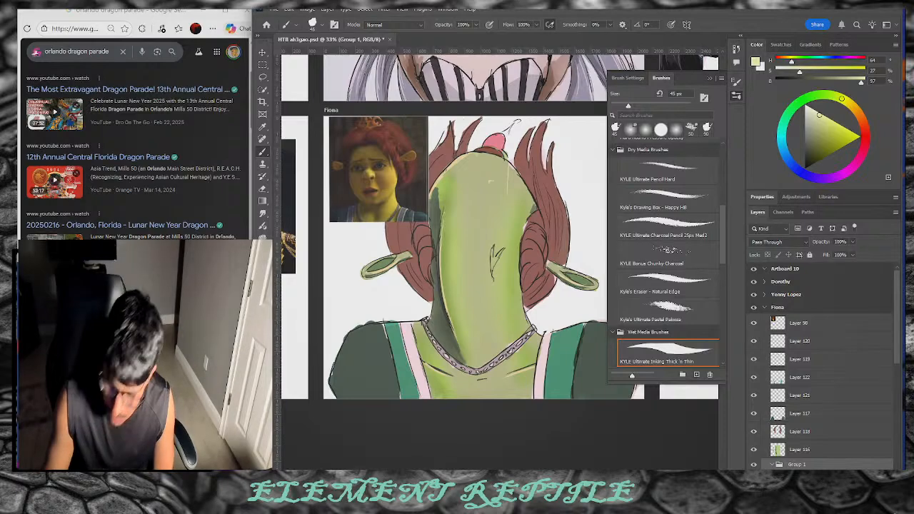
pyautogui.click(266, 325)
pyautogui.click(263, 129)
pyautogui.moveTo(890, 360); pyautogui.dragTo(892, 381)
pyautogui.click(754, 442)
pyautogui.click(754, 442)
pyautogui.click(754, 442)
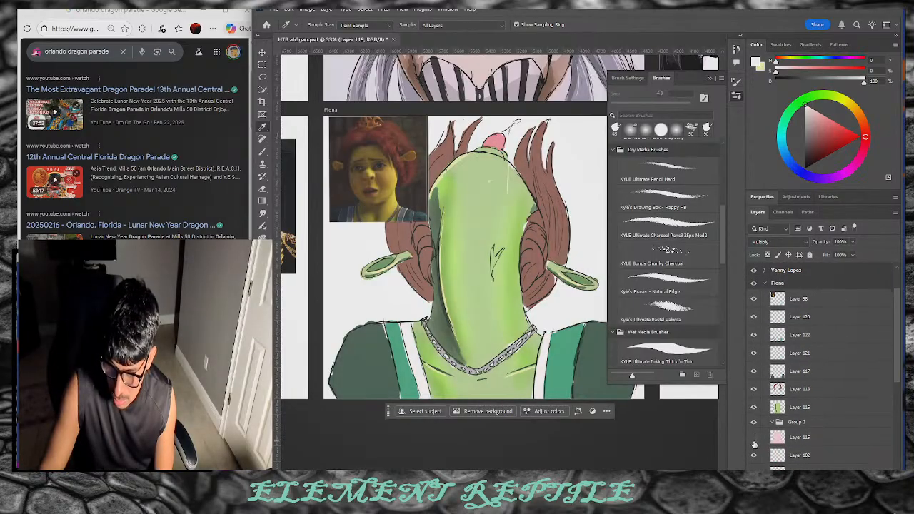
# Step: Sample the green of Fiona's face and set the inking brush to 90 px
pyautogui.click(485, 293)
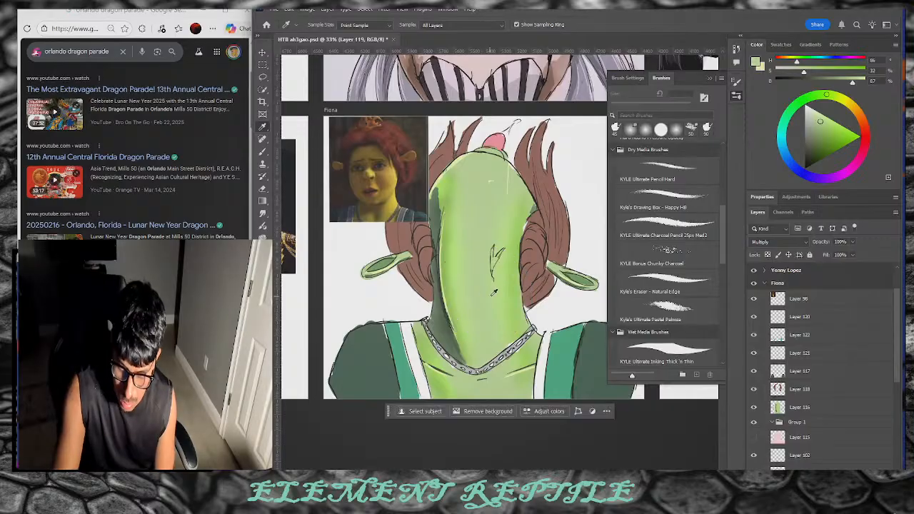
pyautogui.press('b')
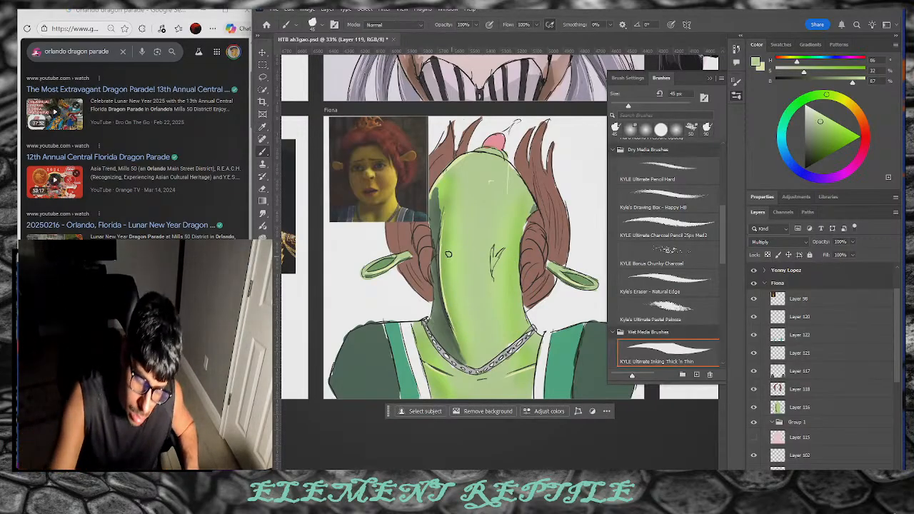
pyautogui.press(']')
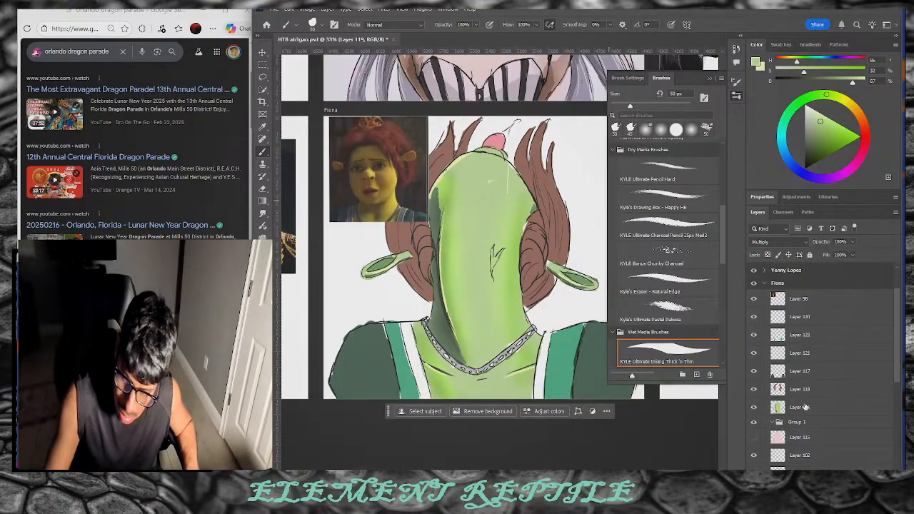
pyautogui.press(']')
pyautogui.press(']')
pyautogui.press(']')
pyautogui.press(']')
pyautogui.press(']')
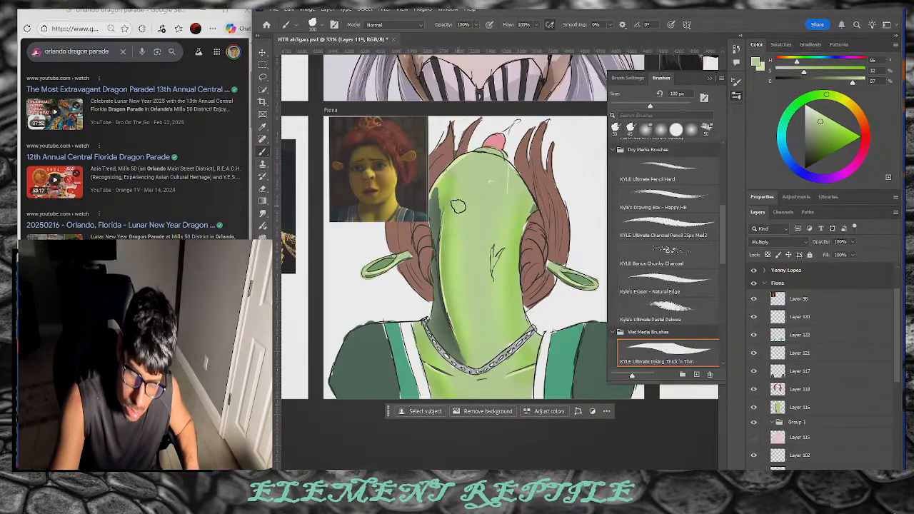
pyautogui.press('[')
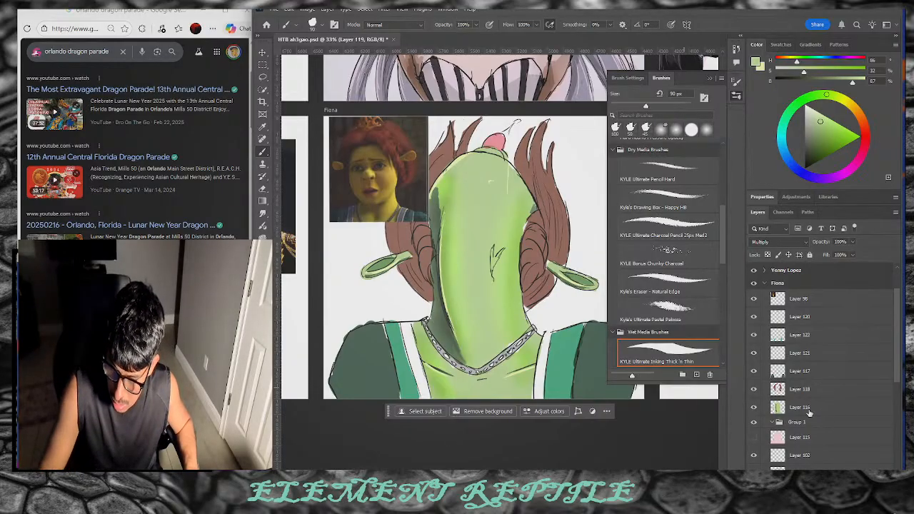
# Step: On Layer 116, soften the left side of Fiona's head and neck with light green, then pick a darker green
pyautogui.click(807, 409)
pyautogui.moveTo(439, 191); pyautogui.dragTo(434, 257)
pyautogui.moveTo(449, 183); pyautogui.dragTo(447, 293)
pyautogui.moveTo(449, 210); pyautogui.dragTo(464, 341)
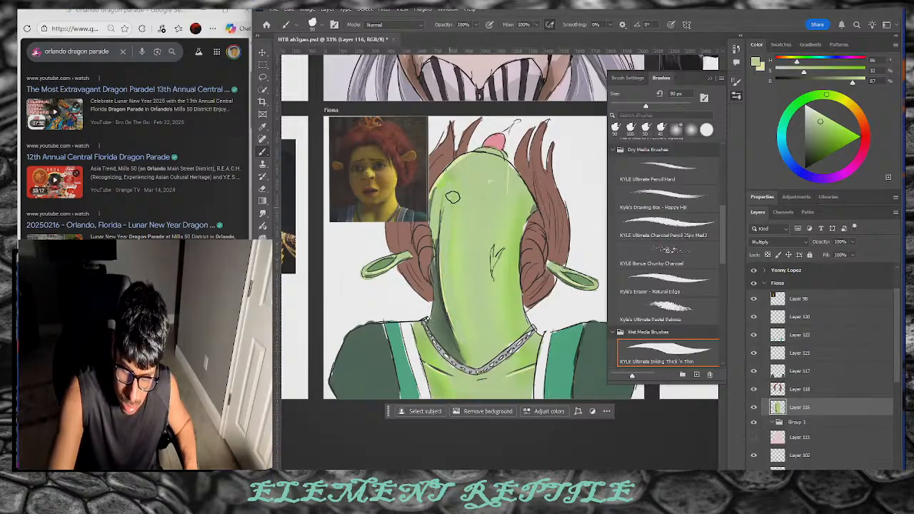
pyautogui.moveTo(440, 230)
pyautogui.mouseDown()
pyautogui.moveTo(438, 314)
pyautogui.moveTo(430, 314)
pyautogui.moveTo(461, 355)
pyautogui.mouseUp()
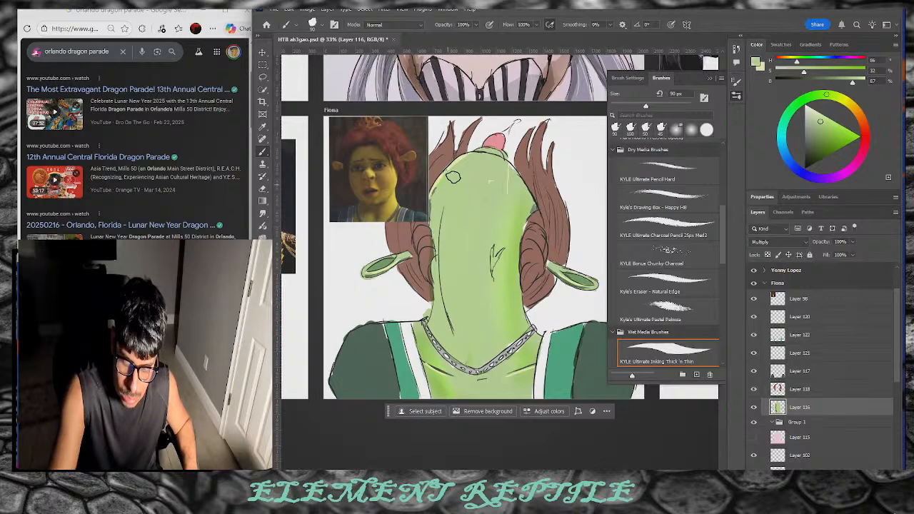
pyautogui.moveTo(450, 172); pyautogui.dragTo(462, 166)
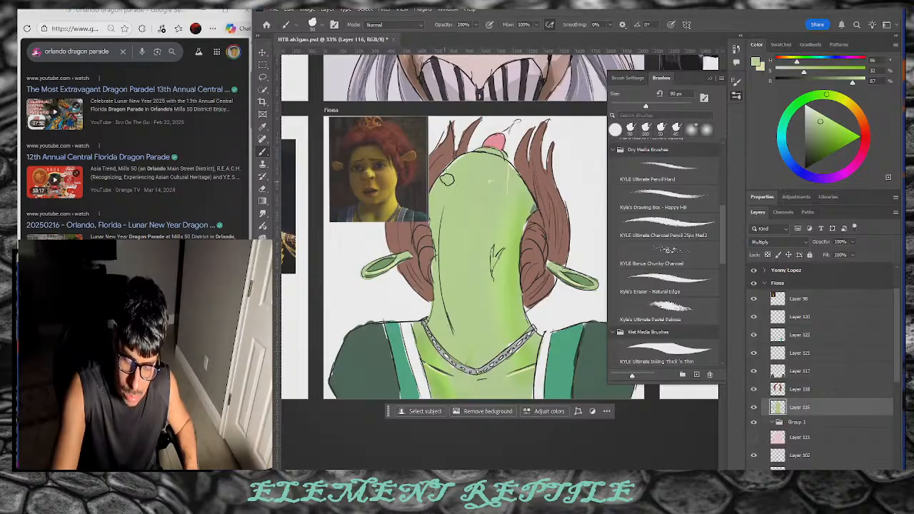
pyautogui.moveTo(458, 165); pyautogui.dragTo(468, 165)
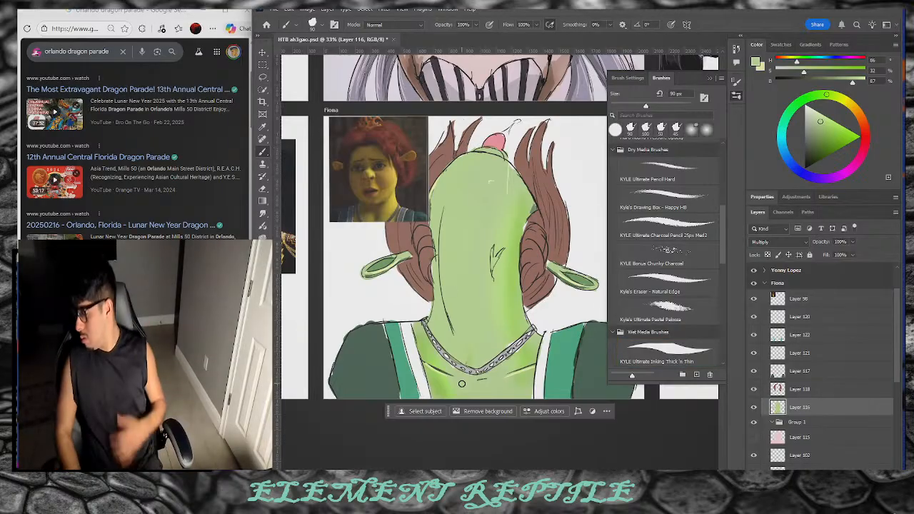
pyautogui.moveTo(821, 140); pyautogui.dragTo(821, 148)
pyautogui.click(657, 137)
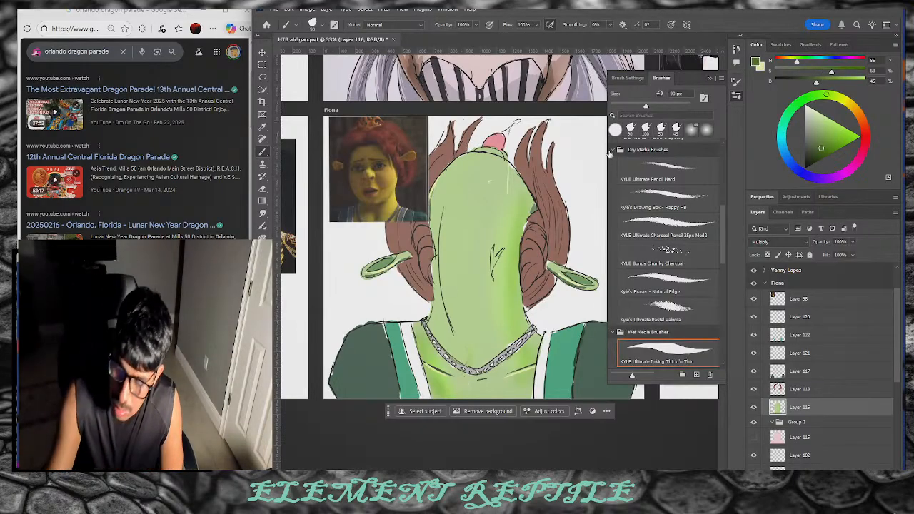
# Step: Shade the top of the head and the neck in darker greens, retuning the green between strokes
pyautogui.moveTo(482, 152)
pyautogui.mouseDown()
pyautogui.moveTo(498, 155)
pyautogui.moveTo(480, 151)
pyautogui.mouseUp()
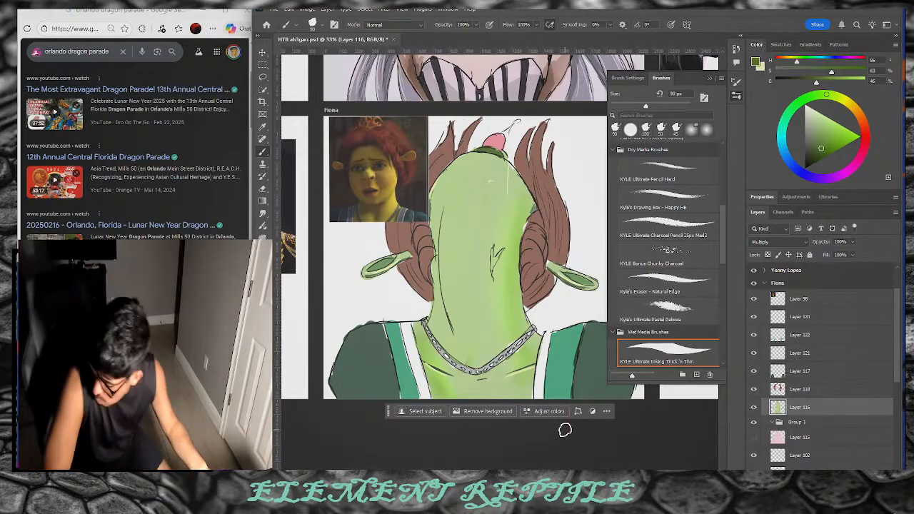
pyautogui.moveTo(821, 154); pyautogui.dragTo(815, 153)
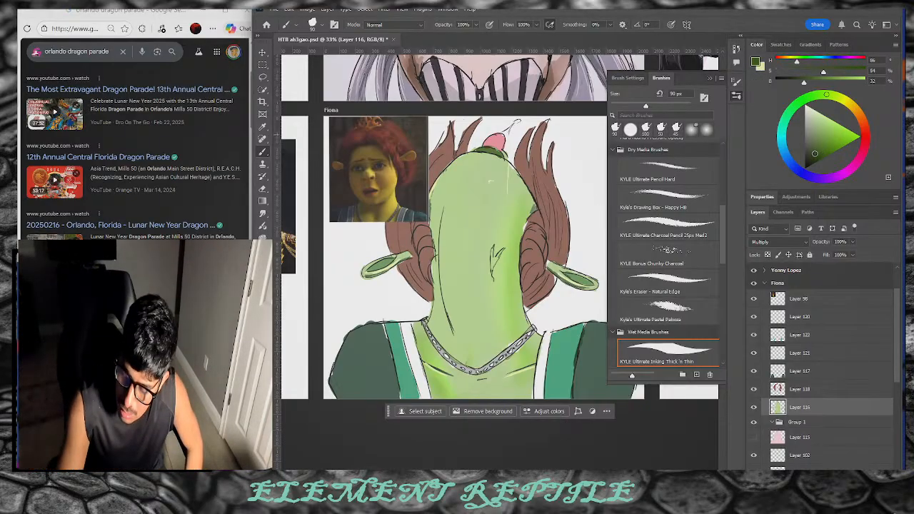
pyautogui.moveTo(446, 337); pyautogui.dragTo(449, 318)
pyautogui.moveTo(817, 154); pyautogui.dragTo(813, 146)
pyautogui.moveTo(447, 337); pyautogui.dragTo(437, 306)
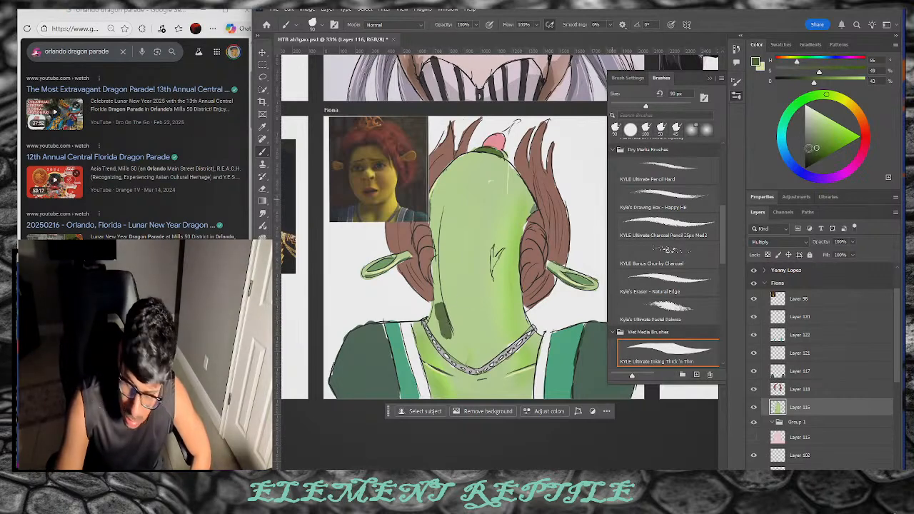
pyautogui.moveTo(815, 145); pyautogui.dragTo(815, 144)
pyautogui.moveTo(436, 338)
pyautogui.mouseDown()
pyautogui.moveTo(441, 309)
pyautogui.moveTo(435, 330)
pyautogui.moveTo(447, 342)
pyautogui.mouseUp()
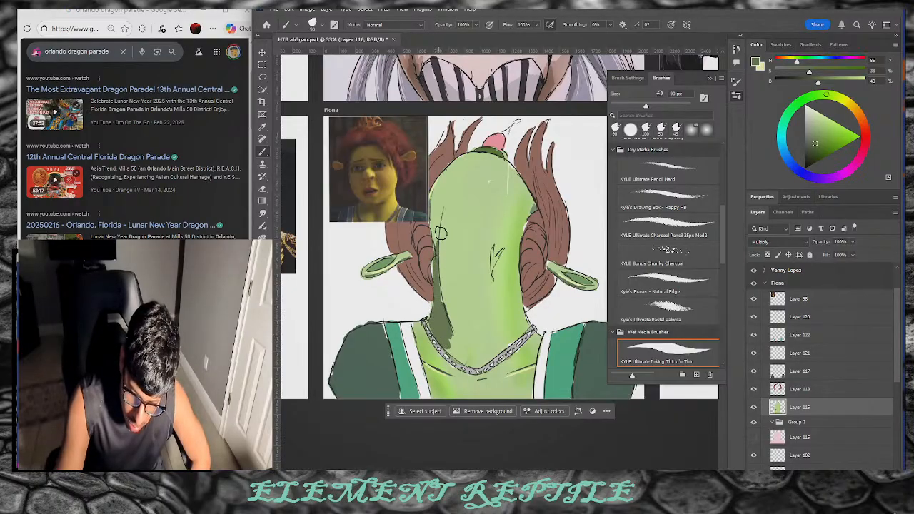
# Step: Extend the neck shading, then shade below the necklace and along the face's left edge
pyautogui.moveTo(444, 319); pyautogui.dragTo(461, 359)
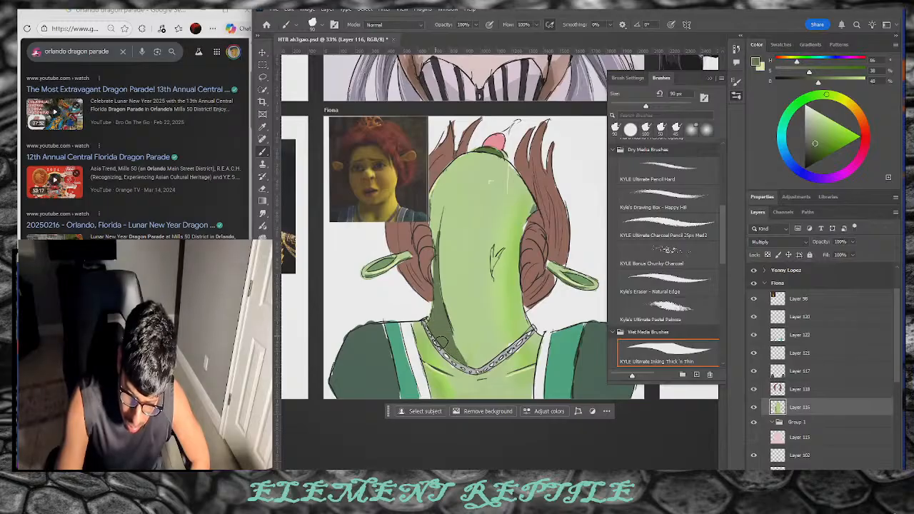
pyautogui.click(817, 140)
pyautogui.rightClick(422, 371)
pyautogui.click(421, 354)
pyautogui.moveTo(425, 354); pyautogui.dragTo(441, 368)
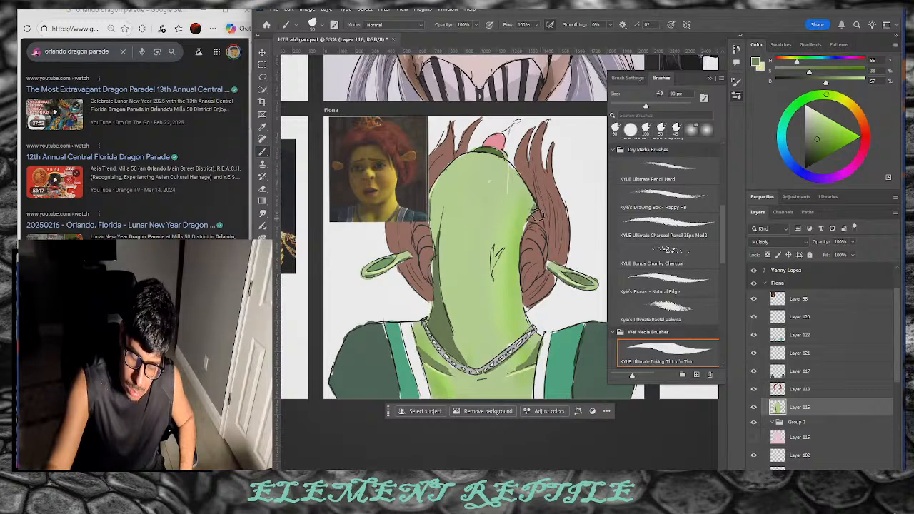
pyautogui.moveTo(439, 245)
pyautogui.mouseDown()
pyautogui.moveTo(443, 336)
pyautogui.moveTo(455, 354)
pyautogui.mouseUp()
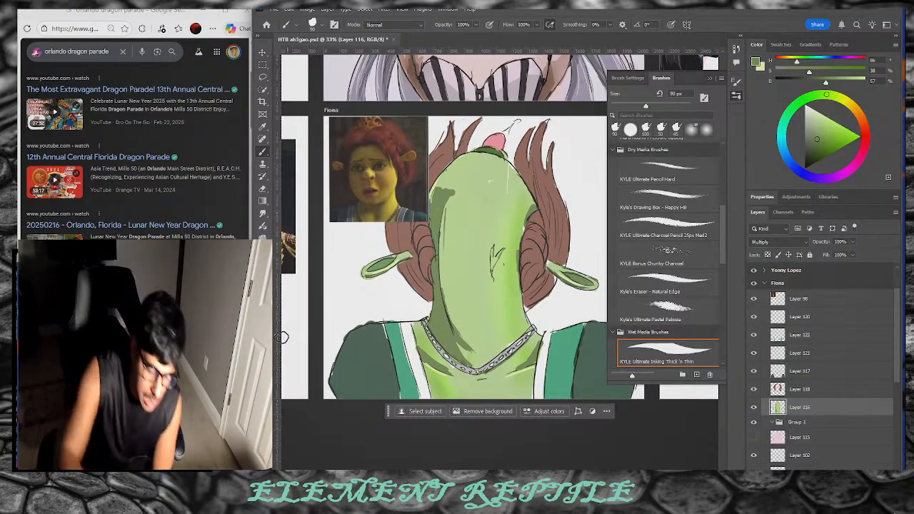
# Step: Make pale yellow the paint colour and halve the brush to 45 px
pyautogui.press('x')
pyautogui.click(262, 127)
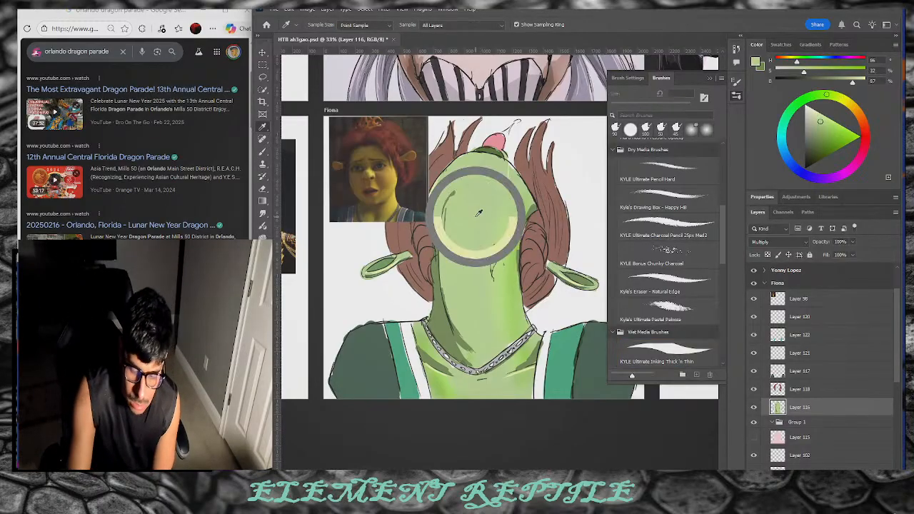
pyautogui.press('b')
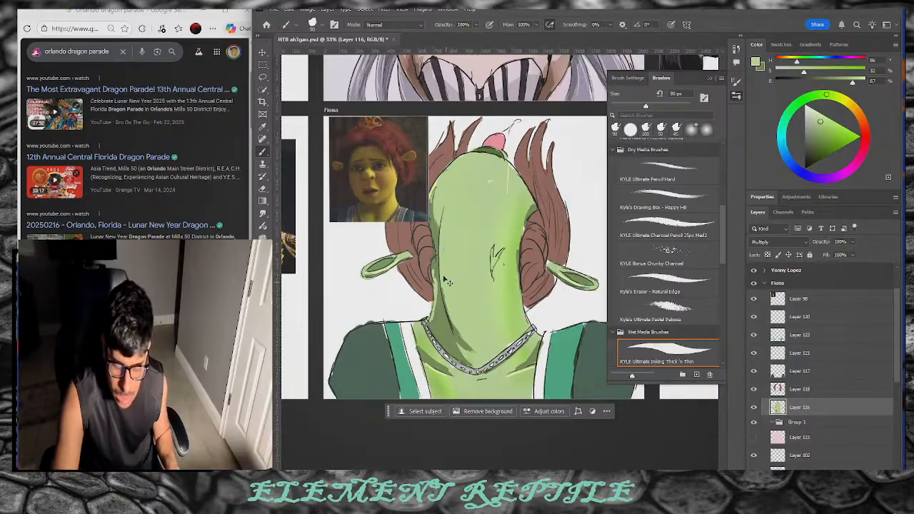
pyautogui.press('[')
pyautogui.press('[')
pyautogui.press('[')
pyautogui.press('[')
pyautogui.press('[')
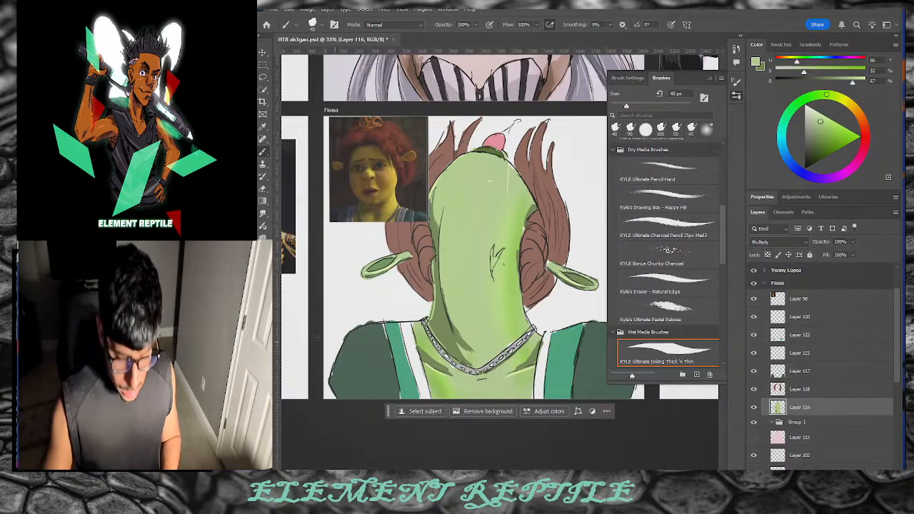
# Step: Burn the left edge of the face and neck darker, undoing stray burn strokes
pyautogui.click(263, 238)
pyautogui.click(300, 247)
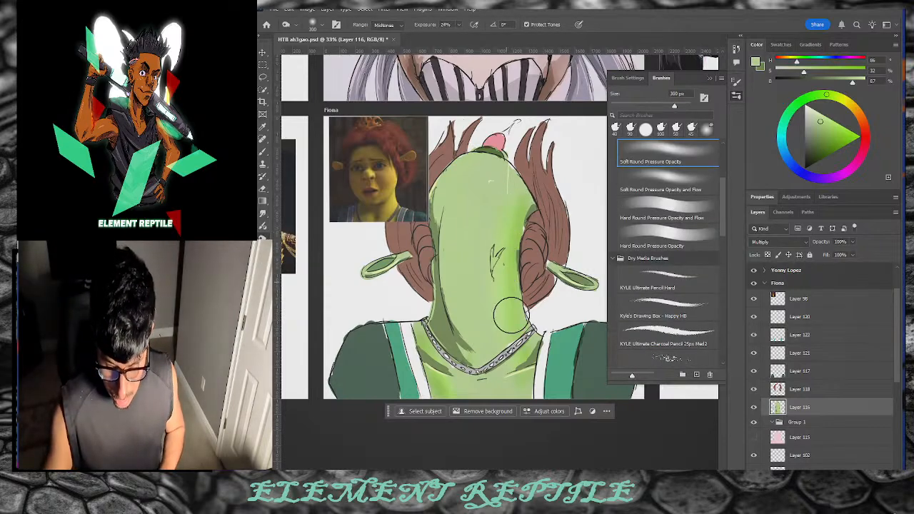
pyautogui.press(']')
pyautogui.press(']')
pyautogui.press(']')
pyautogui.press(']')
pyautogui.press(']')
pyautogui.moveTo(512, 180)
pyautogui.mouseDown()
pyautogui.moveTo(496, 332)
pyautogui.moveTo(506, 189)
pyautogui.moveTo(494, 223)
pyautogui.moveTo(503, 347)
pyautogui.moveTo(497, 304)
pyautogui.mouseUp()
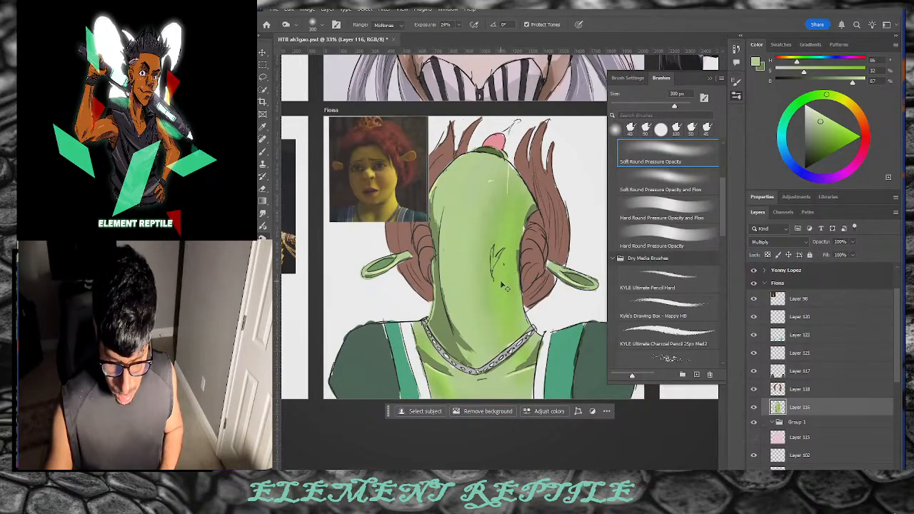
pyautogui.hotkey('ctrl', 'z')
pyautogui.press('[')
pyautogui.press('[')
pyautogui.press('[')
pyautogui.press('[')
pyautogui.press('[')
pyautogui.press('[')
pyautogui.press('[')
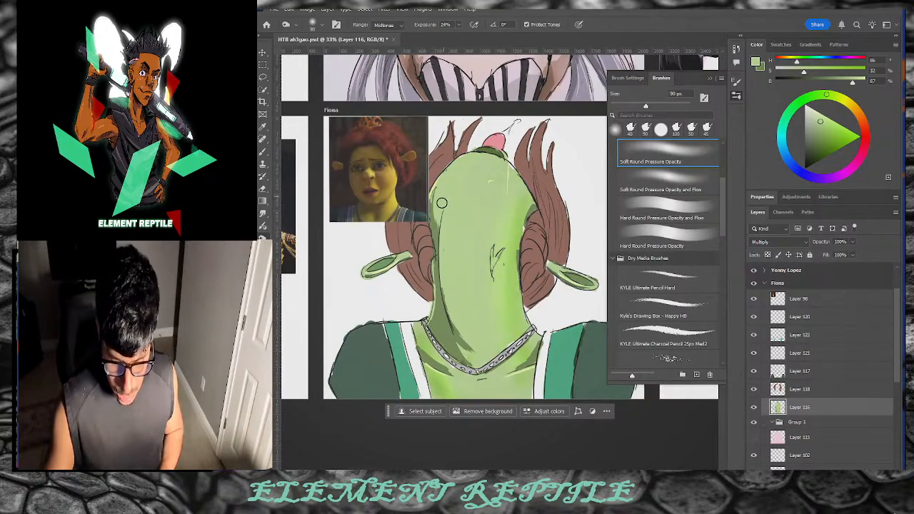
pyautogui.moveTo(437, 268); pyautogui.dragTo(453, 325)
pyautogui.hotkey('ctrl', 'z')
pyautogui.moveTo(437, 290)
pyautogui.mouseDown()
pyautogui.moveTo(464, 353)
pyautogui.moveTo(444, 193)
pyautogui.mouseUp()
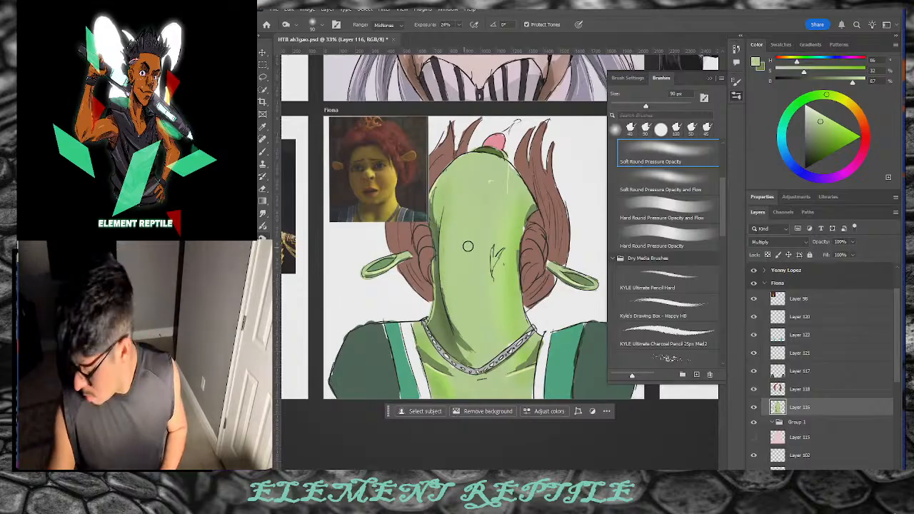
# Step: Resize the burn brush to 150 px and select Layer 117
pyautogui.press(']')
pyautogui.press(']')
pyautogui.press(']')
pyautogui.press(']')
pyautogui.press(']')
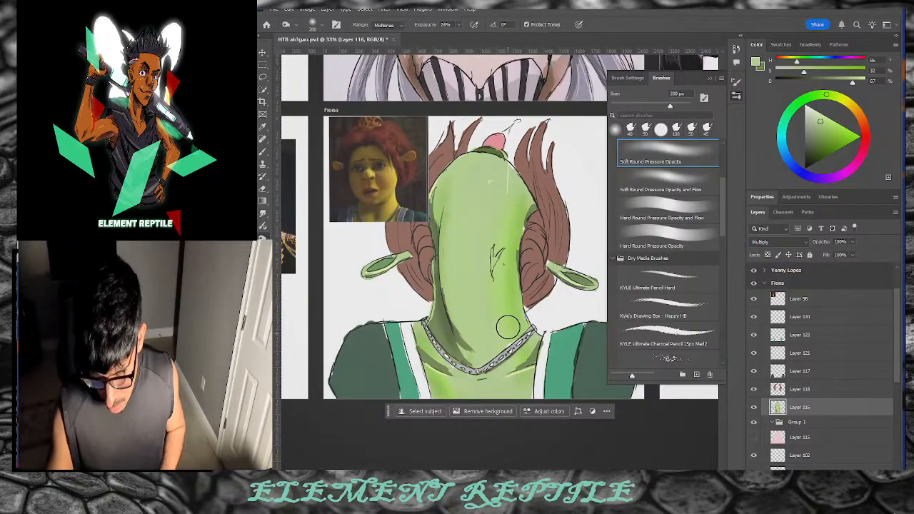
pyautogui.press('[')
pyautogui.press('[')
pyautogui.press('[')
pyautogui.press('[')
pyautogui.press('[')
pyautogui.press('[')
pyautogui.press('[')
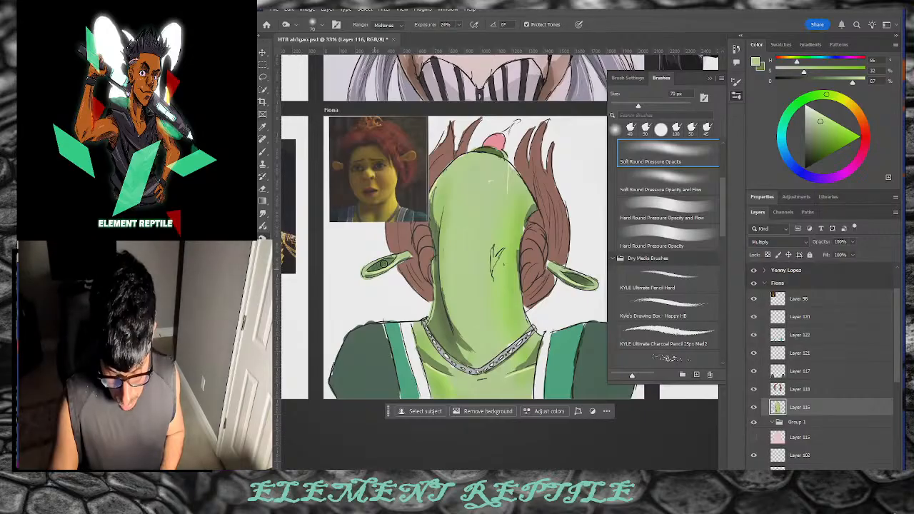
pyautogui.press(']')
pyautogui.press(']')
pyautogui.press(']')
pyautogui.press(']')
pyautogui.press(']')
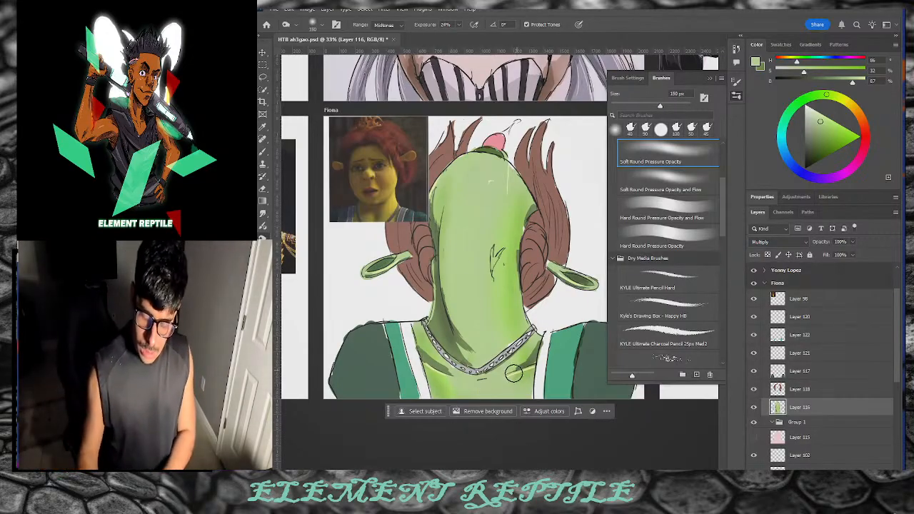
pyautogui.click(815, 377)
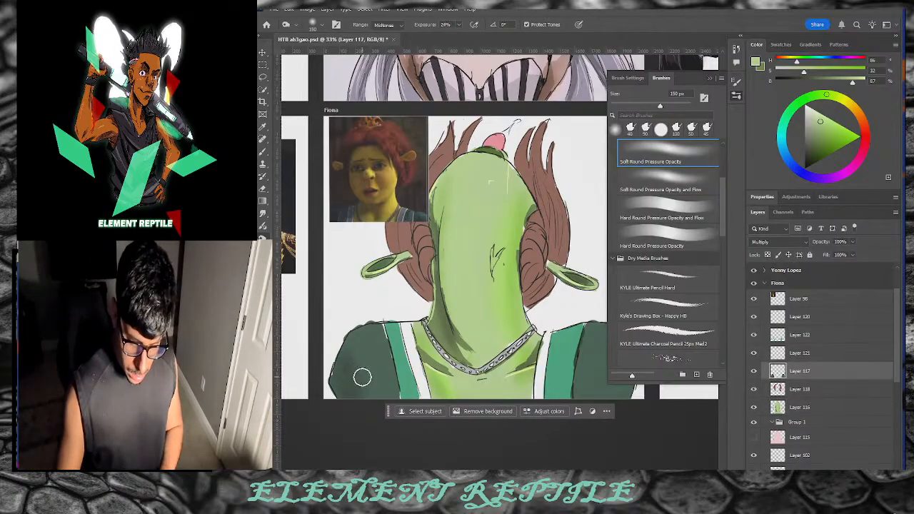
# Step: Enlarge the brush to 400 px and pick a lighter, less saturated green
pyautogui.press(']')
pyautogui.press(']')
pyautogui.press(']')
pyautogui.press(']')
pyautogui.press(']')
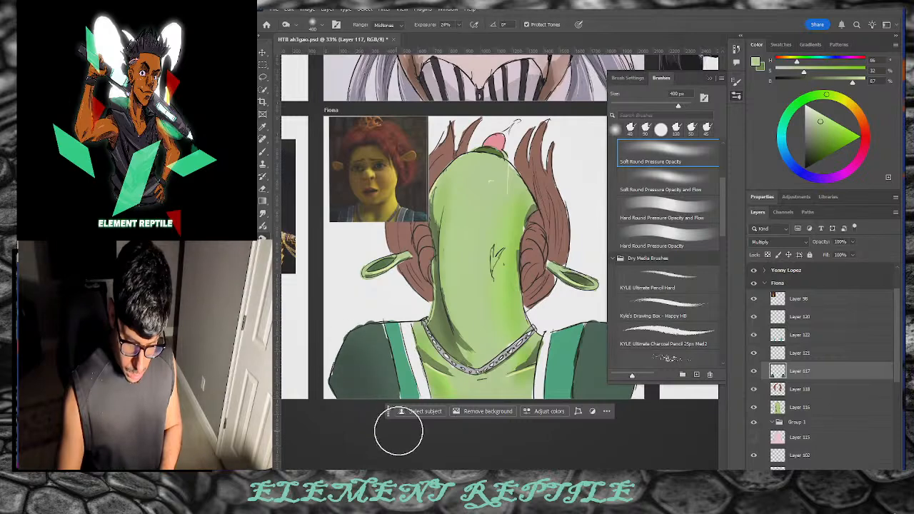
pyautogui.moveTo(627, 385); pyautogui.dragTo(622, 395)
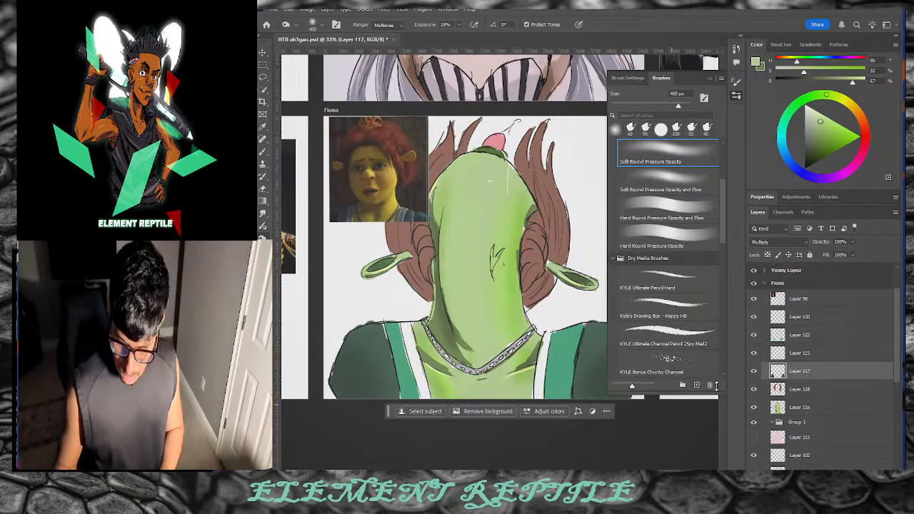
pyautogui.click(269, 342)
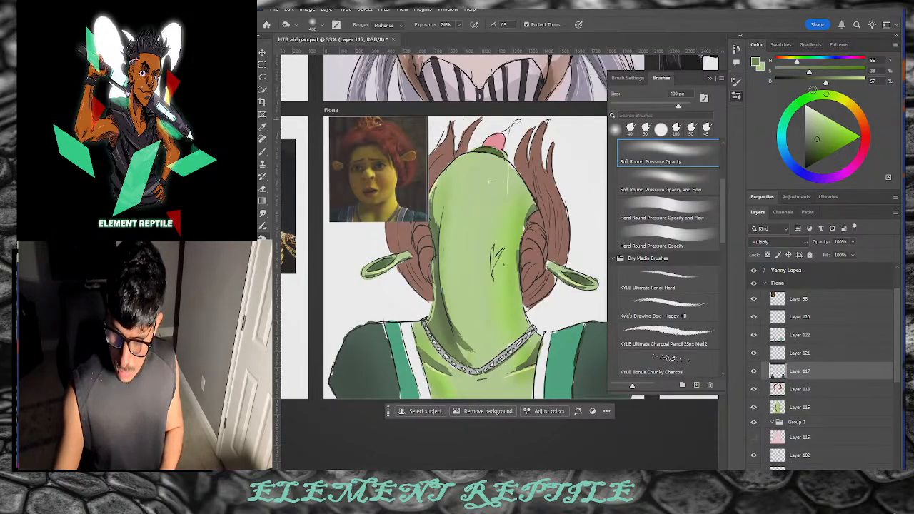
pyautogui.moveTo(784, 126); pyautogui.dragTo(800, 101)
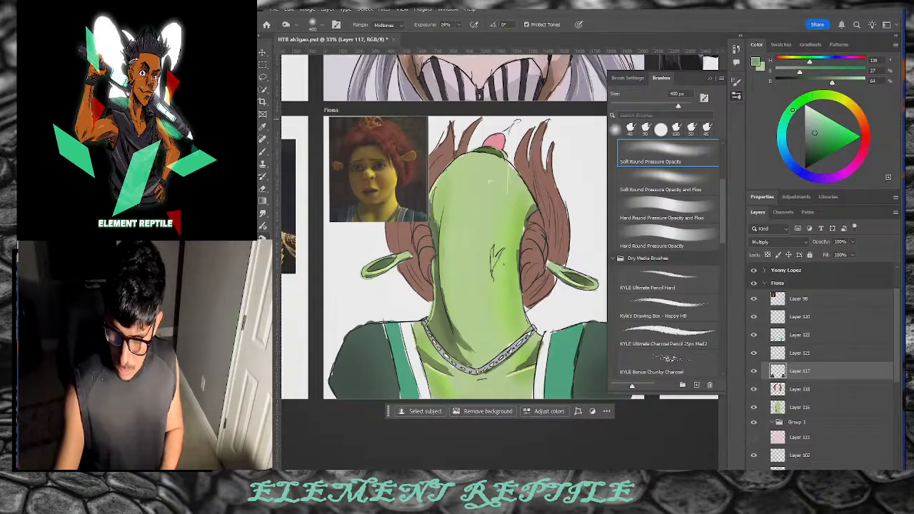
pyautogui.click(813, 123)
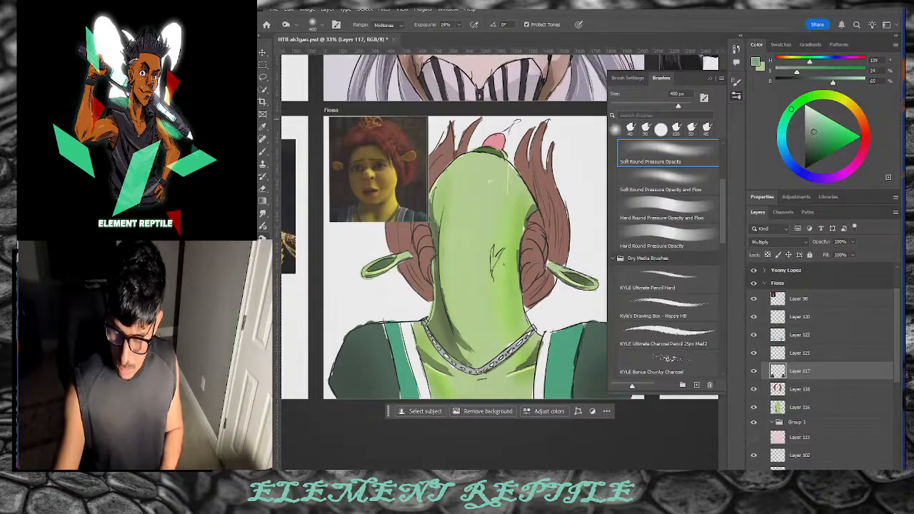
# Step: Lighten the dress shoulder edges with the Thick 'n Thin inking brush, then select Layer 122
pyautogui.hscroll(3, 455, 448)
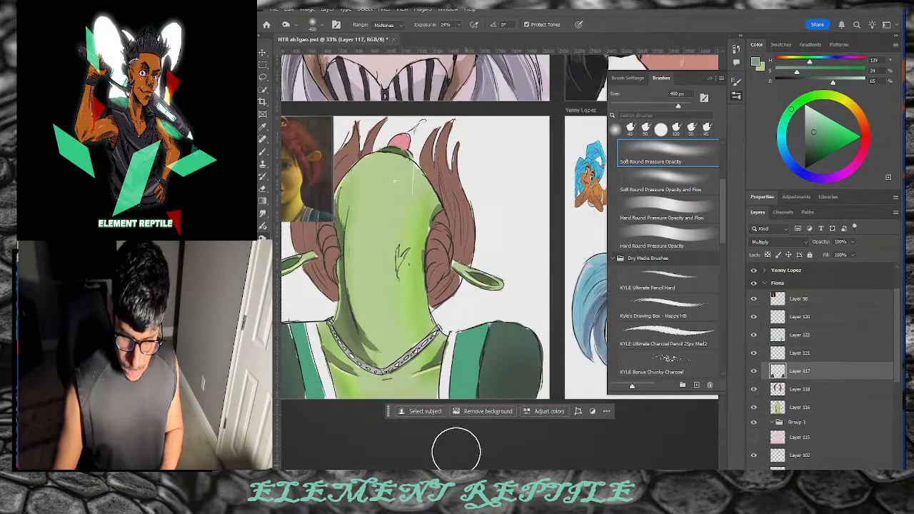
pyautogui.click(263, 151)
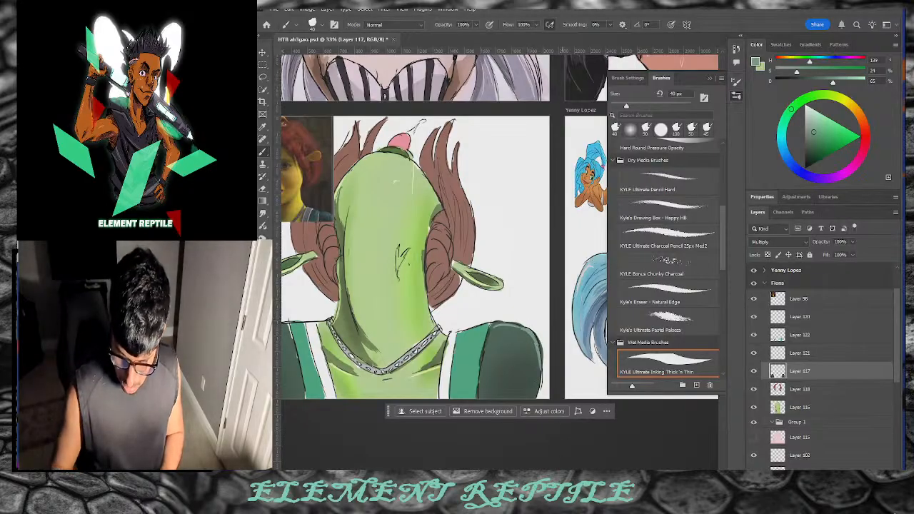
pyautogui.hscroll(-4, 449, 257)
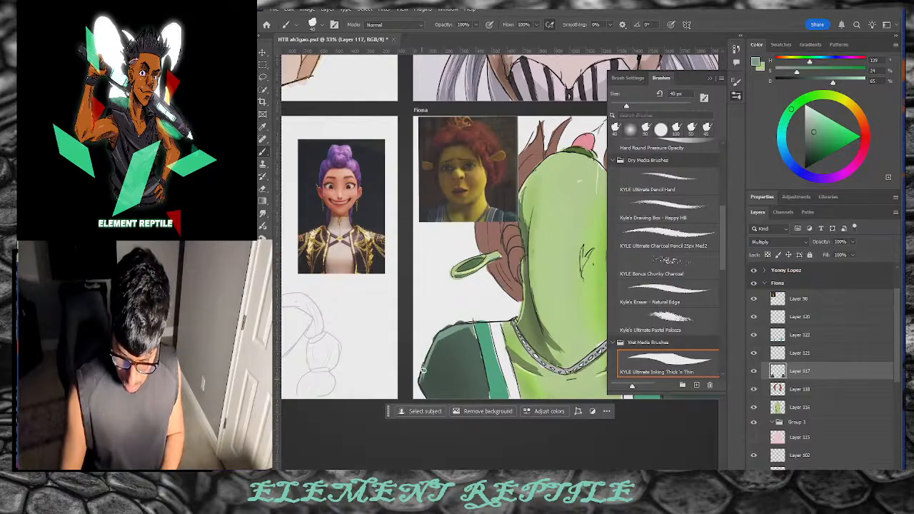
pyautogui.moveTo(465, 318)
pyautogui.mouseDown()
pyautogui.moveTo(479, 314)
pyautogui.moveTo(477, 352)
pyautogui.mouseUp()
pyautogui.press('b')
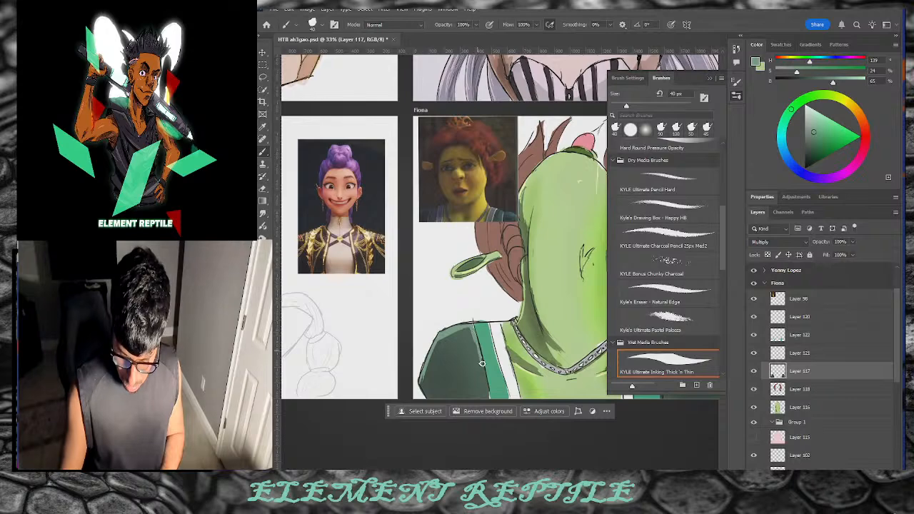
pyautogui.hscroll(7, 457, 316)
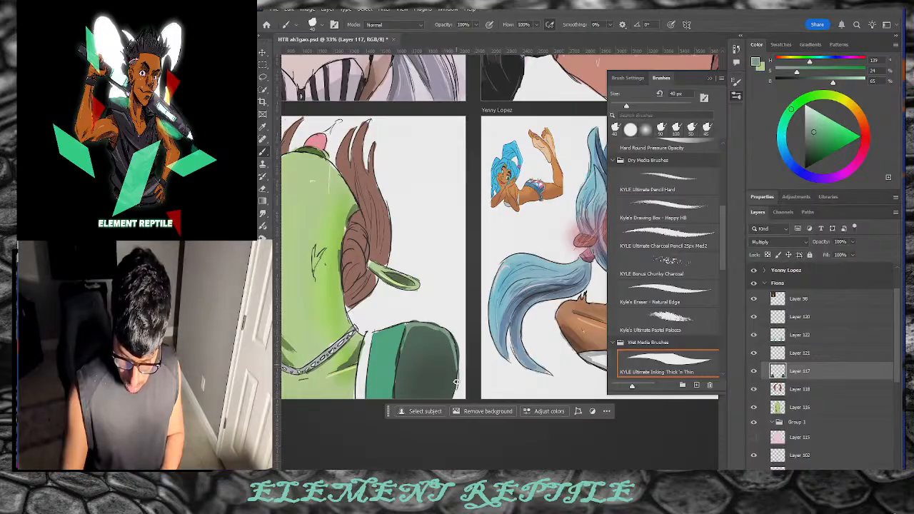
pyautogui.moveTo(450, 329); pyautogui.dragTo(418, 323)
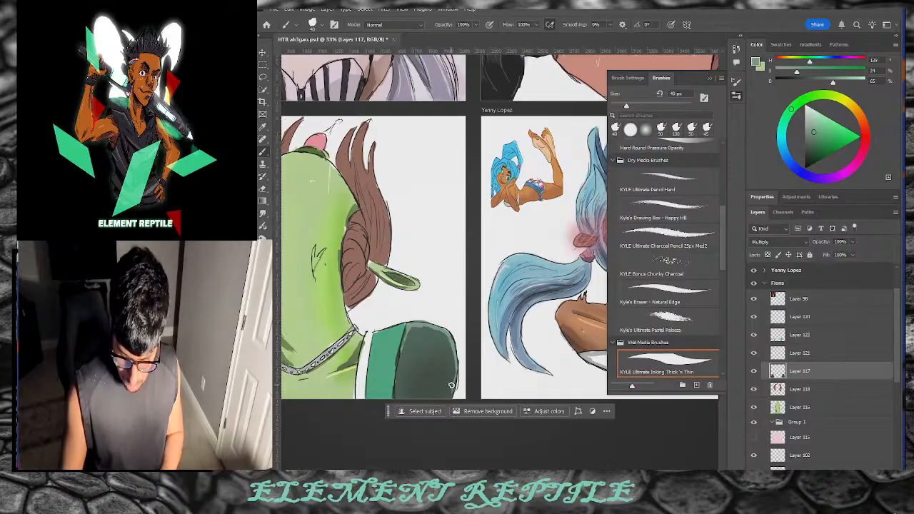
pyautogui.click(800, 335)
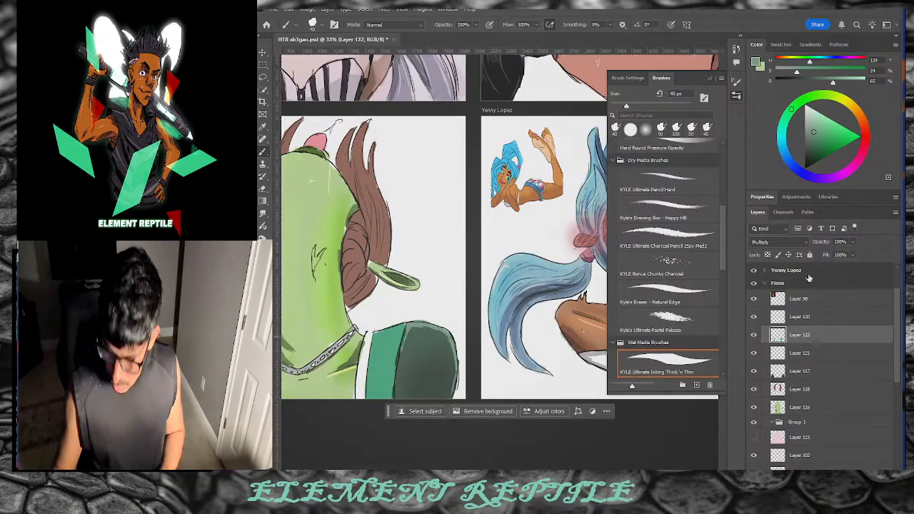
# Step: Raise the paint colour to a pale green in the Color panel, then deepen it slightly
pyautogui.moveTo(815, 128); pyautogui.dragTo(814, 113)
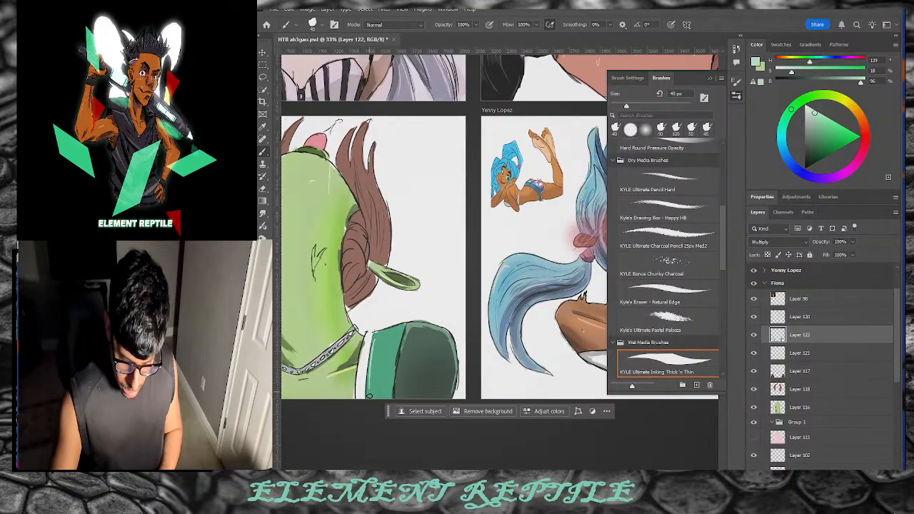
pyautogui.hscroll(-6, 492, 257)
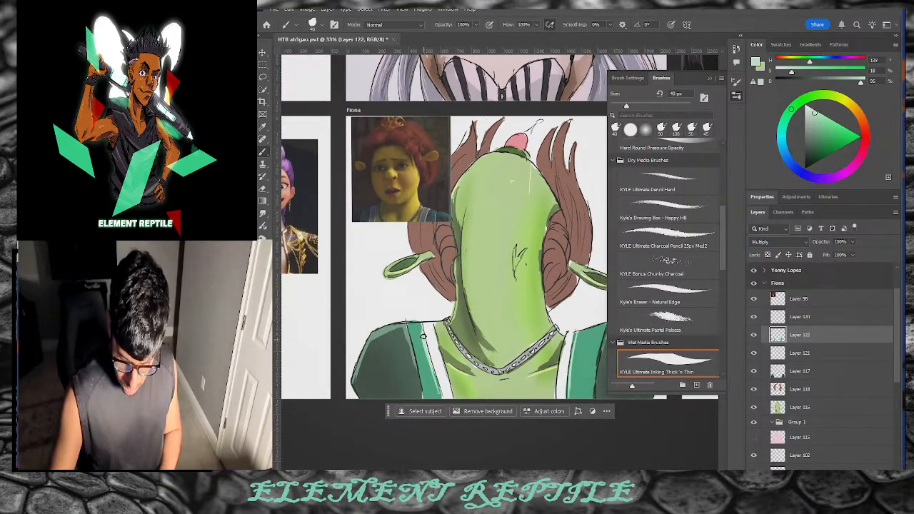
pyautogui.click(817, 117)
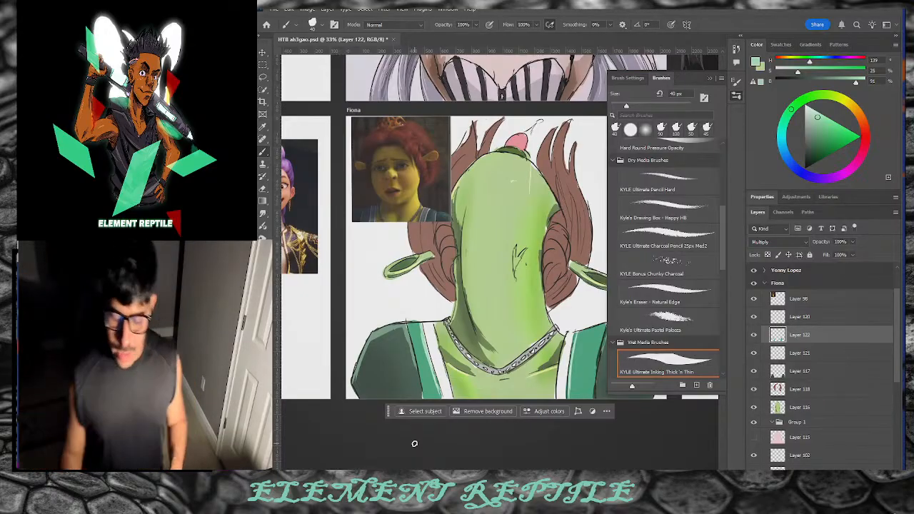
# Step: Select Layer 116, show Layer 115, toggle Layer 102's visibility and group it
pyautogui.click(801, 410)
pyautogui.click(753, 437)
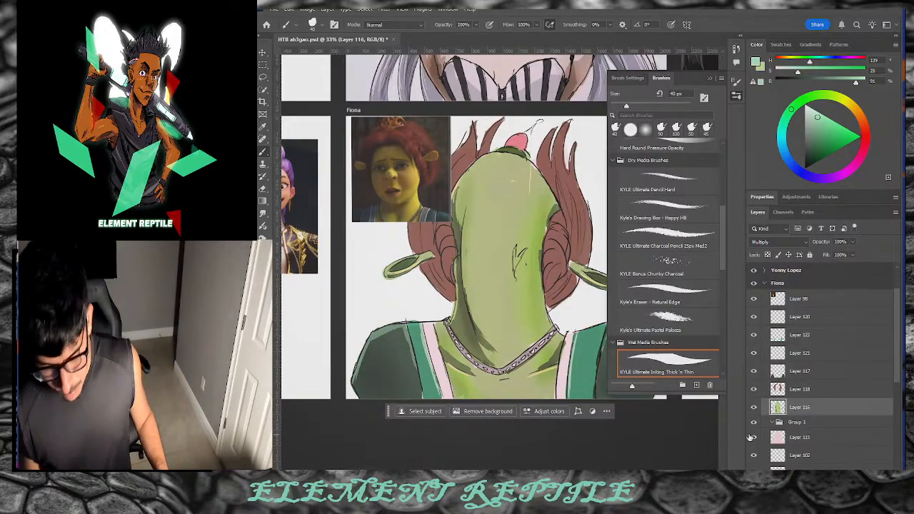
pyautogui.click(804, 457)
pyautogui.click(754, 455)
pyautogui.click(753, 455)
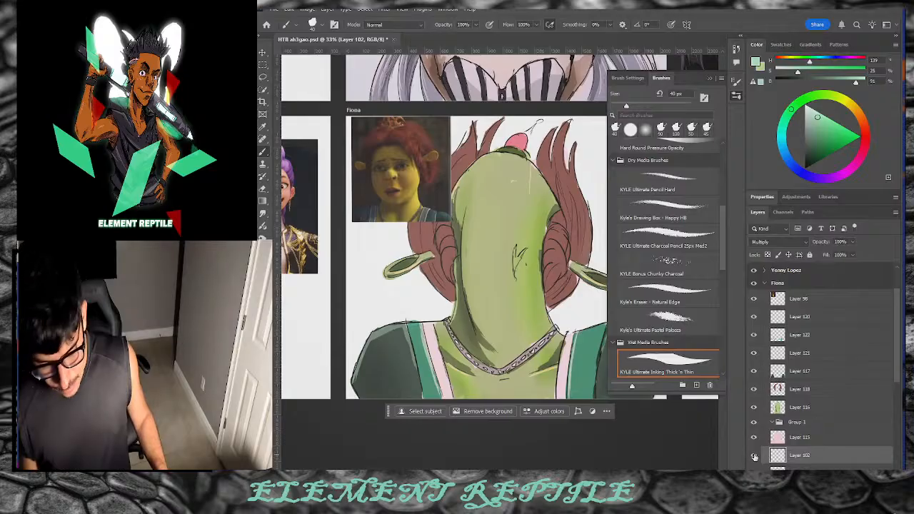
pyautogui.click(754, 455)
pyautogui.click(753, 455)
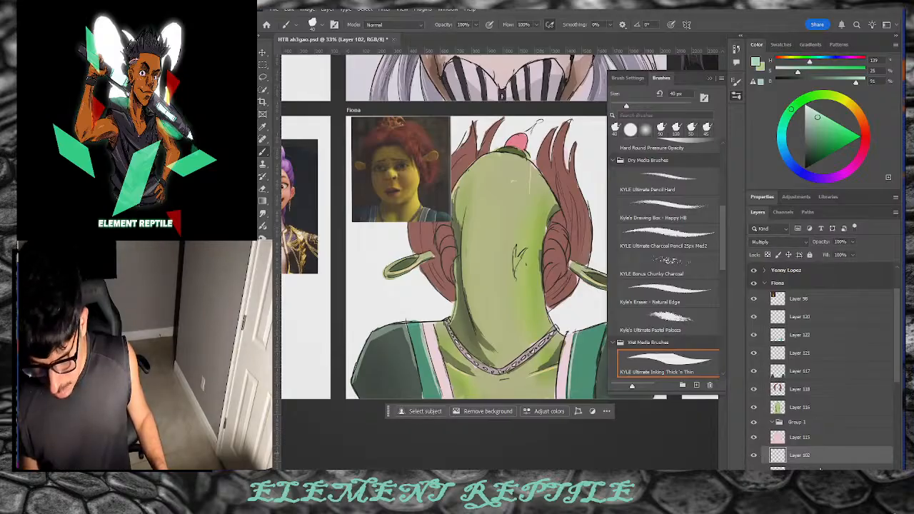
pyautogui.hotkey('ctrl', 'g')
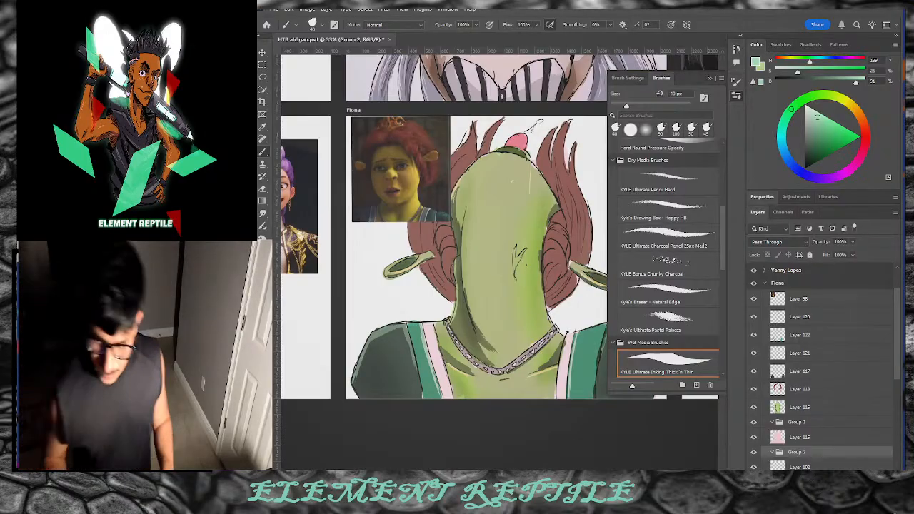
# Step: Pick a mid grey, set the brush to 70 px, and shade both hair buns darker on Layer 102
pyautogui.click(805, 128)
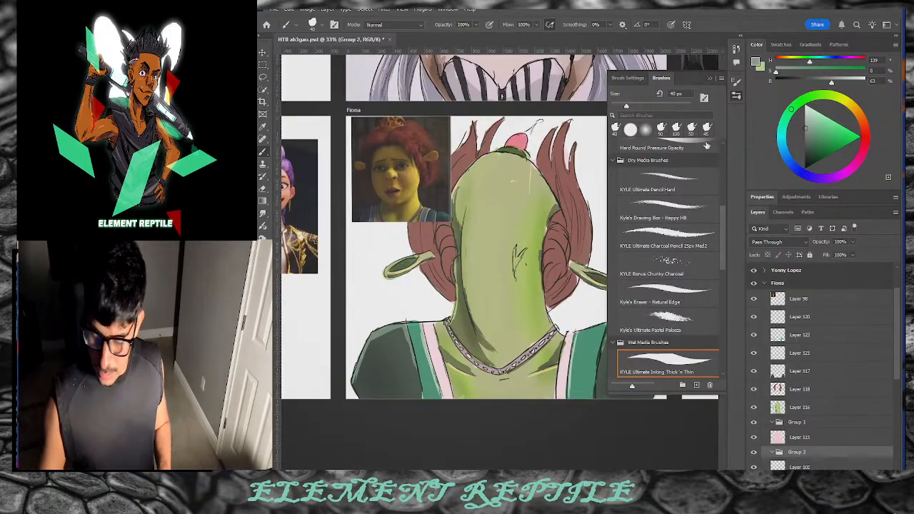
pyautogui.click(801, 465)
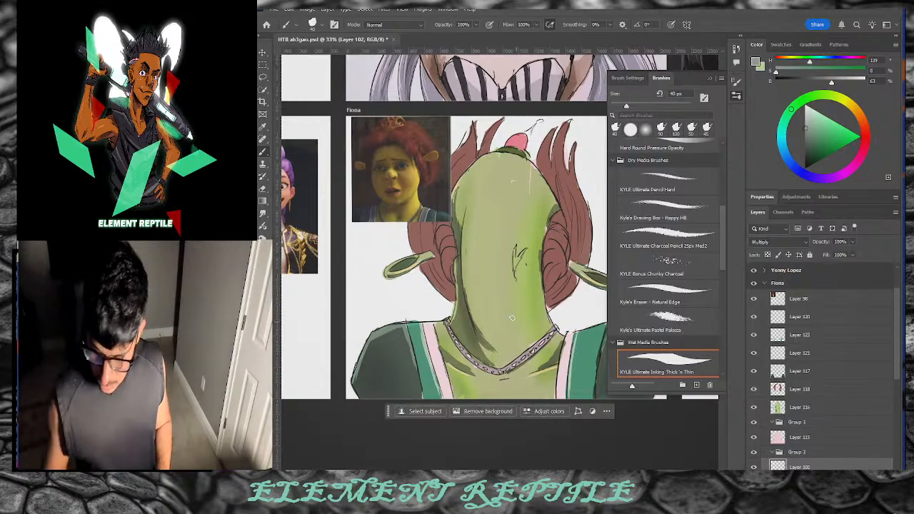
pyautogui.press(']')
pyautogui.press(']')
pyautogui.press(']')
pyautogui.click(805, 112)
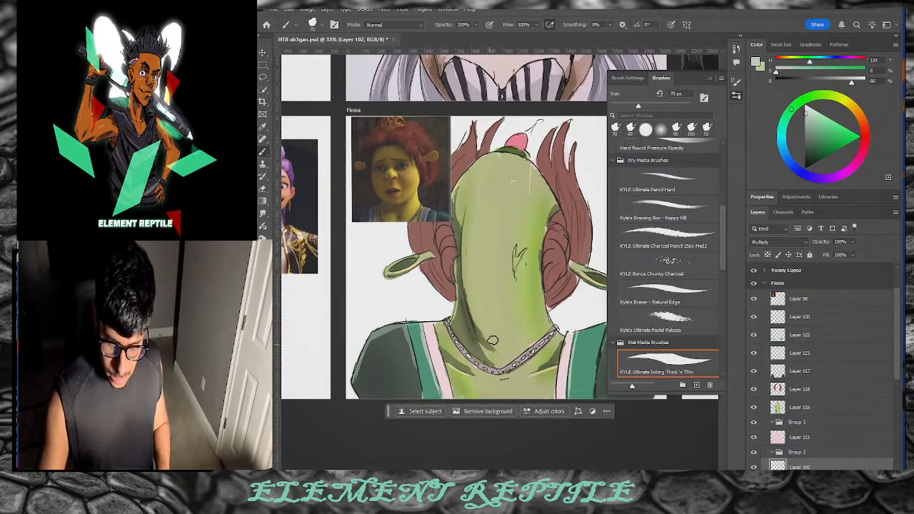
pyautogui.click(805, 125)
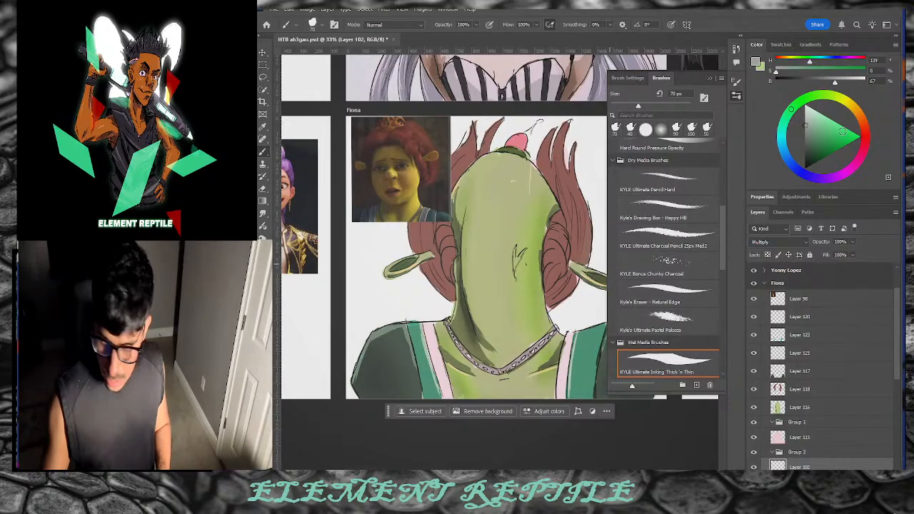
pyautogui.click(803, 120)
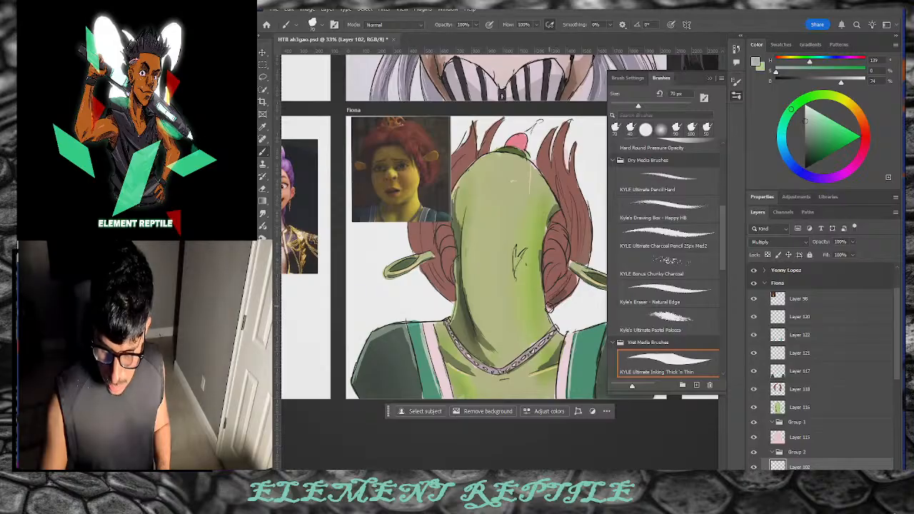
pyautogui.moveTo(566, 287)
pyautogui.mouseDown()
pyautogui.moveTo(548, 272)
pyautogui.moveTo(548, 302)
pyautogui.moveTo(551, 293)
pyautogui.mouseUp()
pyautogui.moveTo(567, 264)
pyautogui.mouseDown()
pyautogui.moveTo(553, 237)
pyautogui.moveTo(560, 251)
pyautogui.moveTo(545, 305)
pyautogui.mouseUp()
pyautogui.moveTo(450, 283)
pyautogui.mouseDown()
pyautogui.moveTo(435, 267)
pyautogui.moveTo(433, 281)
pyautogui.moveTo(449, 245)
pyautogui.moveTo(444, 264)
pyautogui.moveTo(437, 226)
pyautogui.moveTo(439, 258)
pyautogui.moveTo(426, 272)
pyautogui.mouseUp()
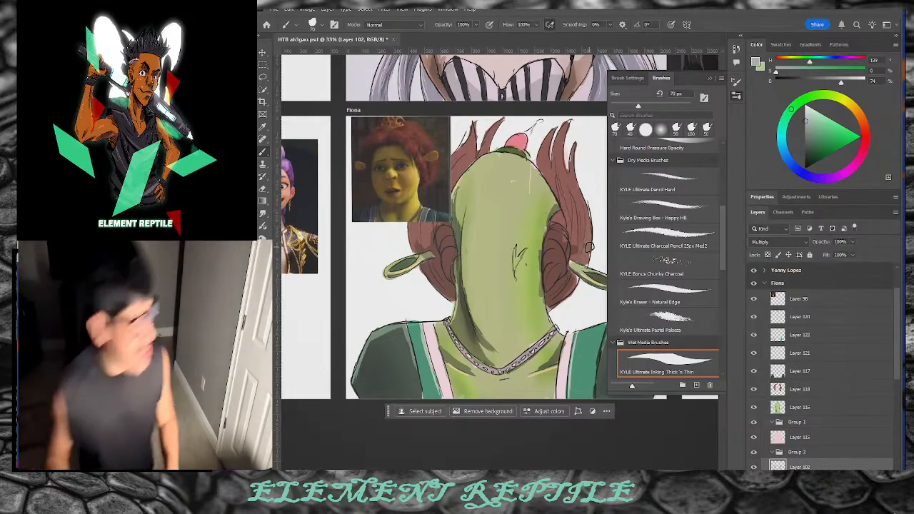
# Step: Darken the dress's lower-left sleeve and start covering its pink strip with dark green
pyautogui.press('[')
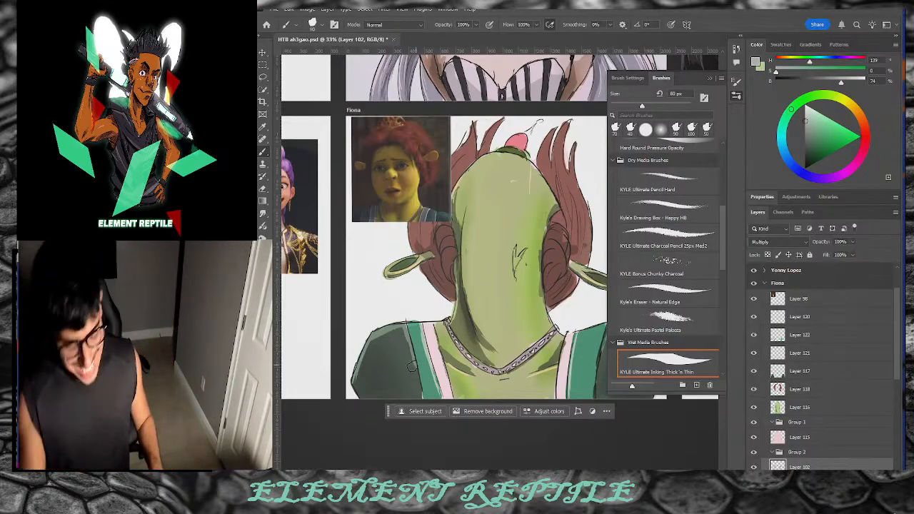
pyautogui.press(']')
pyautogui.press(']')
pyautogui.press(']')
pyautogui.press(']')
pyautogui.press(']')
pyautogui.moveTo(365, 388)
pyautogui.mouseDown()
pyautogui.moveTo(415, 411)
pyautogui.moveTo(413, 381)
pyautogui.mouseUp()
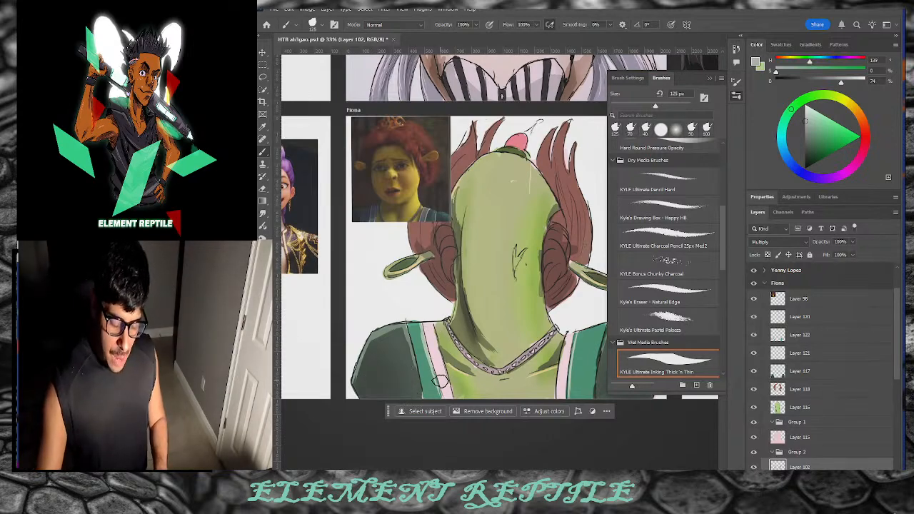
pyautogui.press('[')
pyautogui.press('[')
pyautogui.press('[')
pyautogui.press('[')
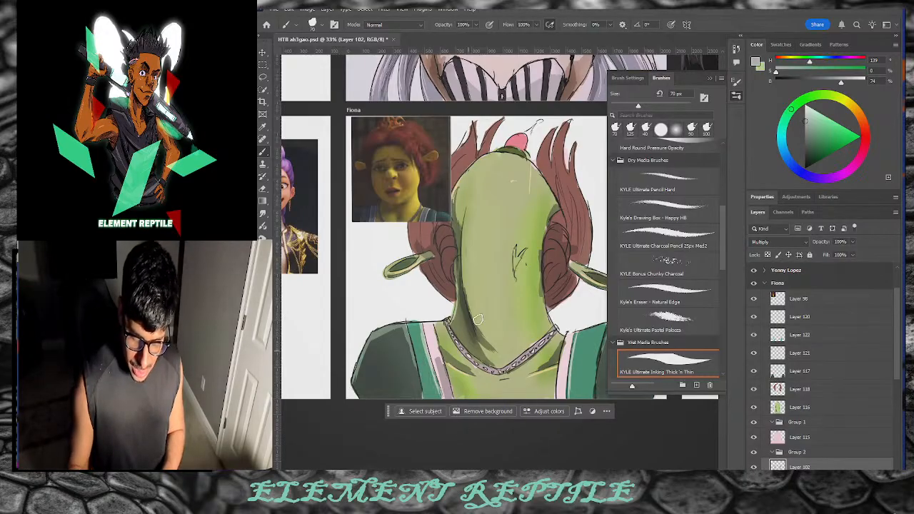
pyautogui.moveTo(384, 395)
pyautogui.mouseDown()
pyautogui.moveTo(432, 386)
pyautogui.moveTo(428, 398)
pyautogui.moveTo(419, 392)
pyautogui.moveTo(445, 382)
pyautogui.moveTo(374, 380)
pyautogui.moveTo(365, 397)
pyautogui.moveTo(382, 379)
pyautogui.moveTo(375, 376)
pyautogui.moveTo(411, 396)
pyautogui.moveTo(362, 382)
pyautogui.moveTo(378, 357)
pyautogui.moveTo(392, 405)
pyautogui.mouseUp()
pyautogui.moveTo(444, 378)
pyautogui.mouseDown()
pyautogui.moveTo(446, 400)
pyautogui.moveTo(424, 381)
pyautogui.moveTo(430, 404)
pyautogui.moveTo(425, 385)
pyautogui.mouseUp()
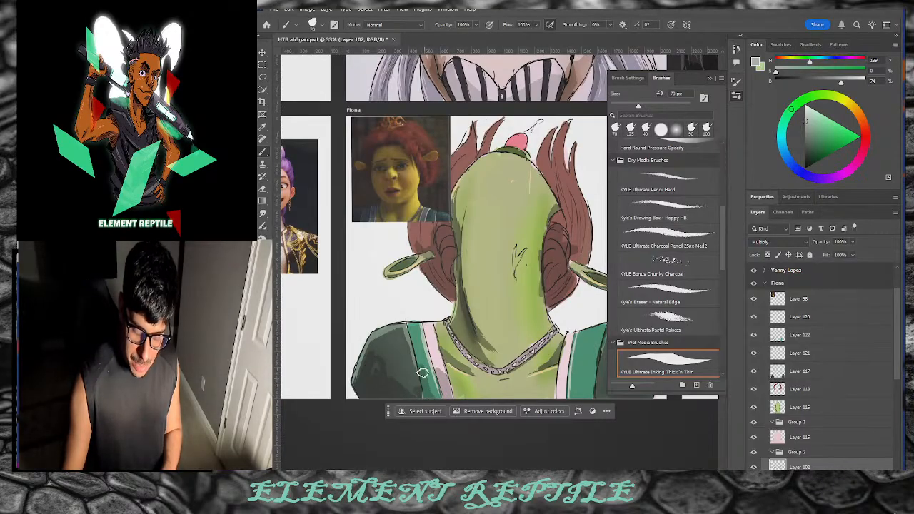
pyautogui.moveTo(457, 468); pyautogui.dragTo(481, 468)
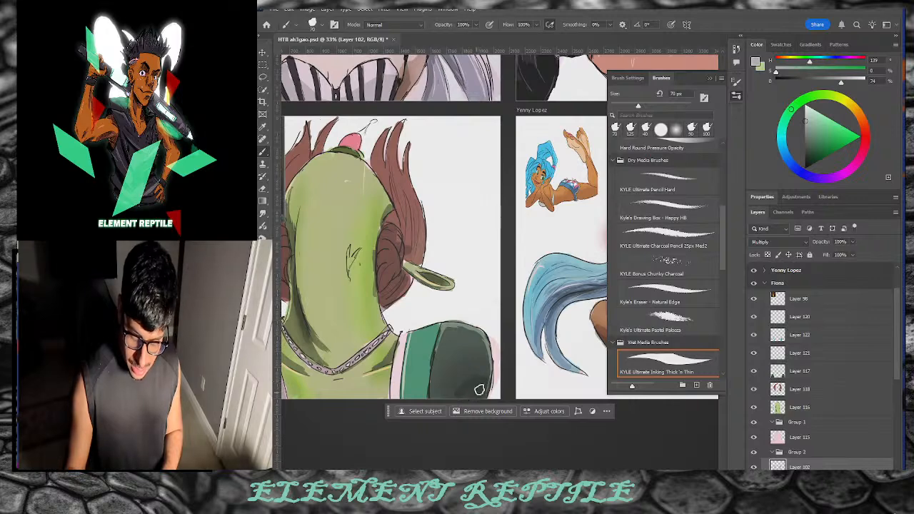
# Step: Extend the dark green over the pink strip and bring the Fiona reference back into view
pyautogui.moveTo(448, 389)
pyautogui.mouseDown()
pyautogui.moveTo(424, 379)
pyautogui.moveTo(418, 397)
pyautogui.moveTo(417, 383)
pyautogui.moveTo(395, 397)
pyautogui.moveTo(397, 380)
pyautogui.moveTo(397, 402)
pyautogui.mouseUp()
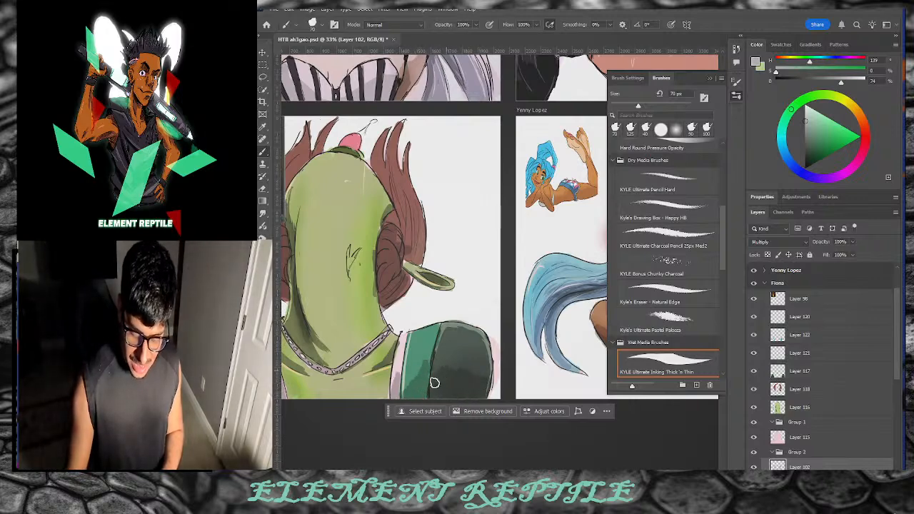
pyautogui.moveTo(486, 468); pyautogui.dragTo(473, 468)
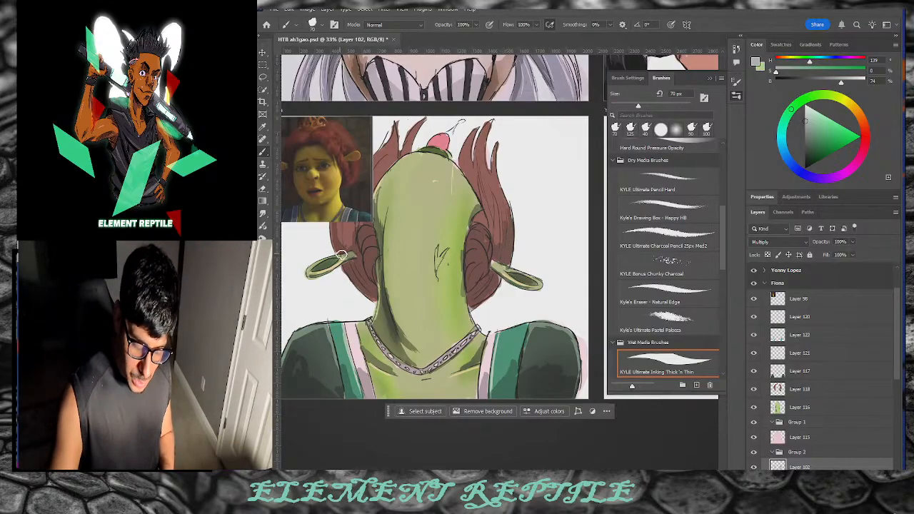
pyautogui.press('e')
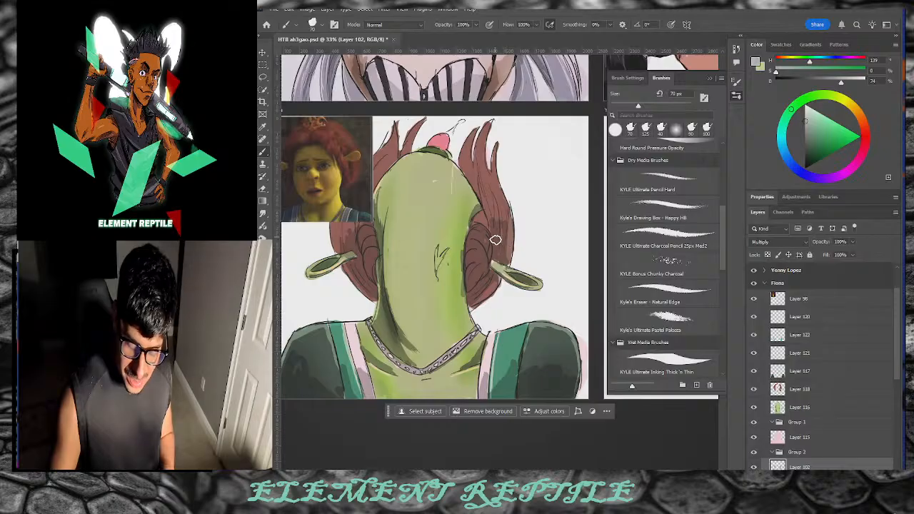
pyautogui.press('b')
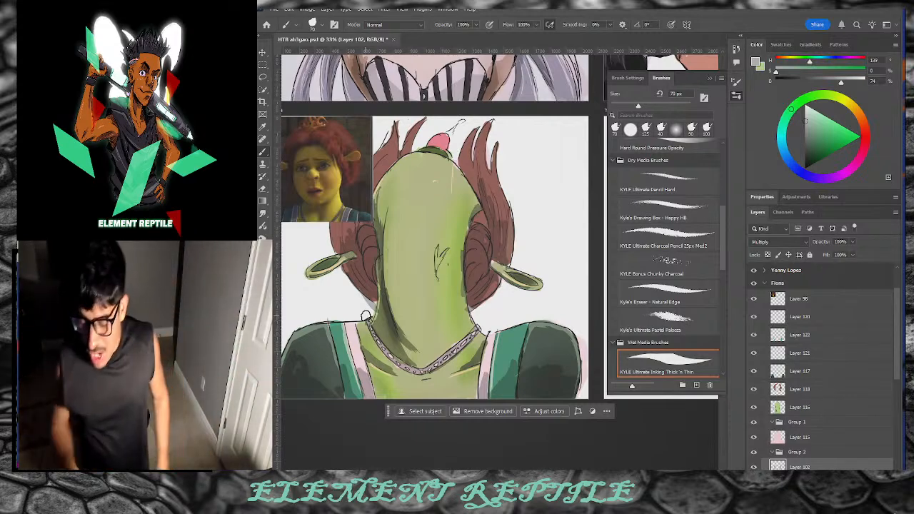
pyautogui.press('e')
# Step: On Layer 118, brush light peach along the hair's right edge, then hide the Fiona reference
pyautogui.click(795, 387)
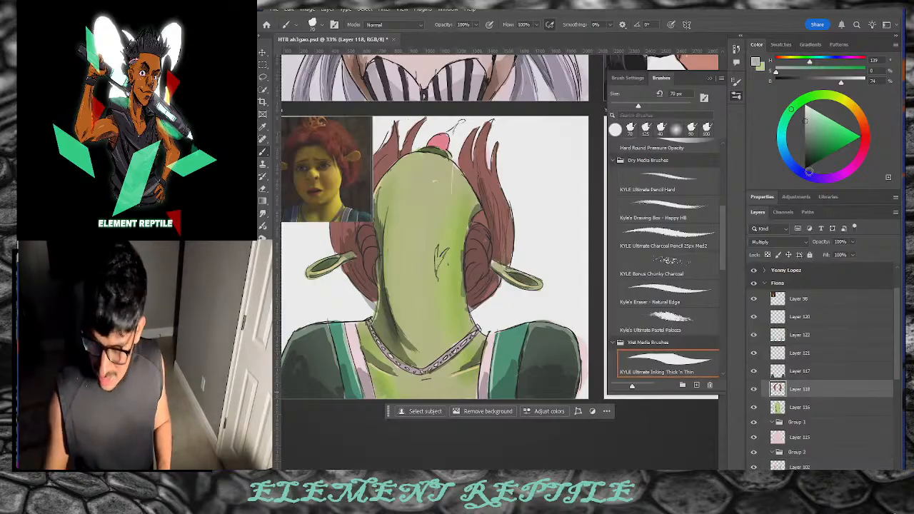
pyautogui.click(658, 373)
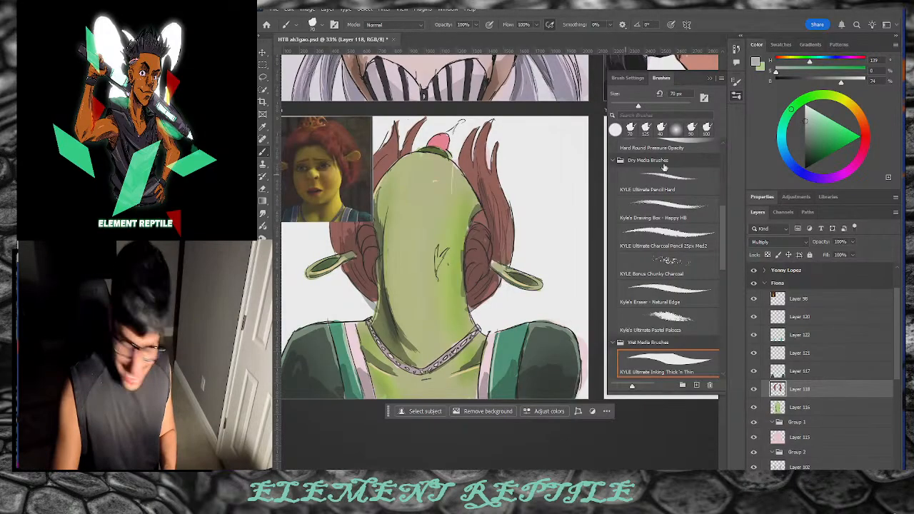
pyautogui.click(861, 123)
pyautogui.click(825, 124)
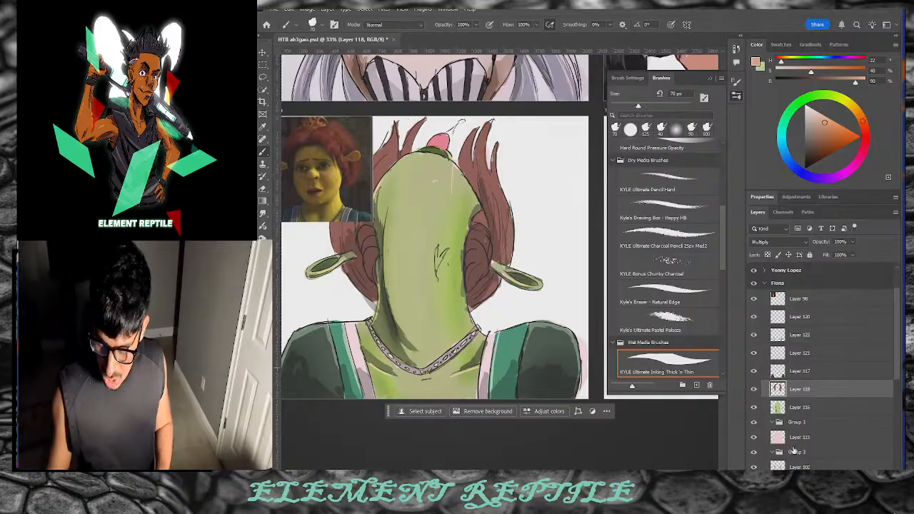
pyautogui.click(793, 466)
pyautogui.press('e')
pyautogui.click(801, 388)
pyautogui.moveTo(510, 224); pyautogui.dragTo(504, 260)
pyautogui.moveTo(504, 189); pyautogui.dragTo(497, 213)
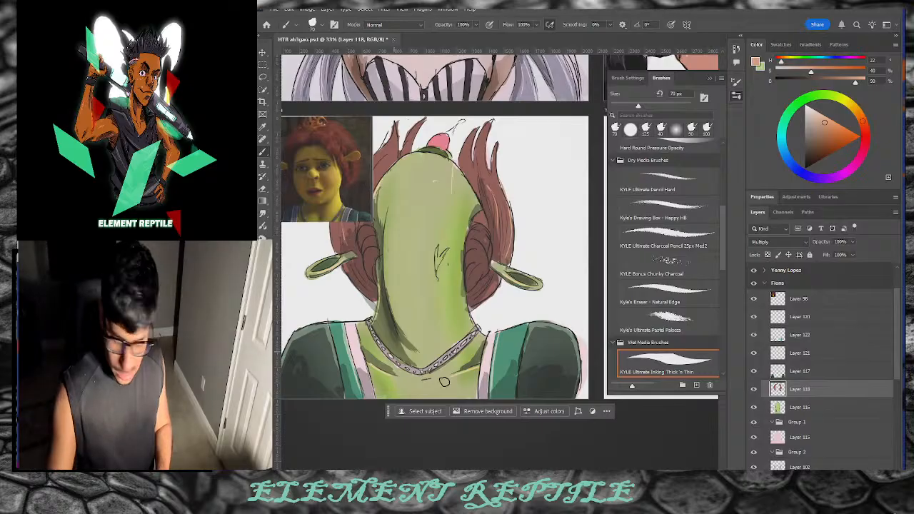
pyautogui.click(753, 298)
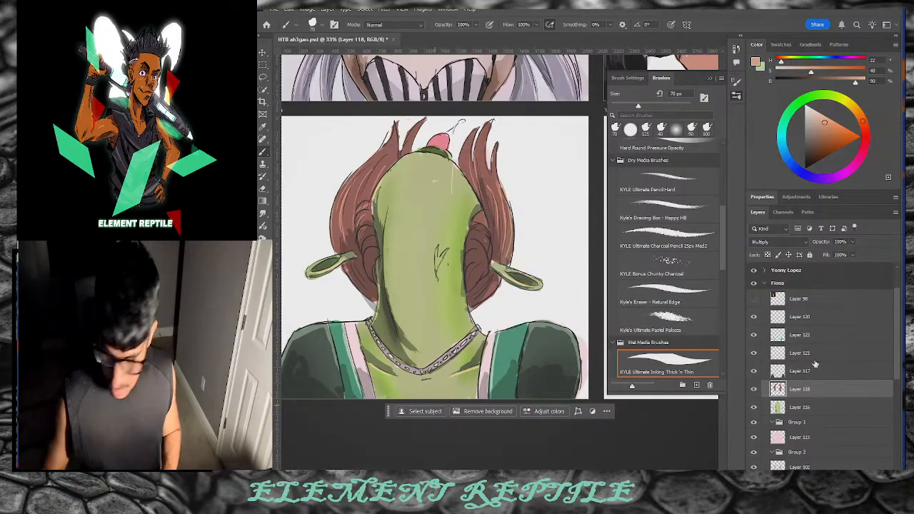
pyautogui.press('o')
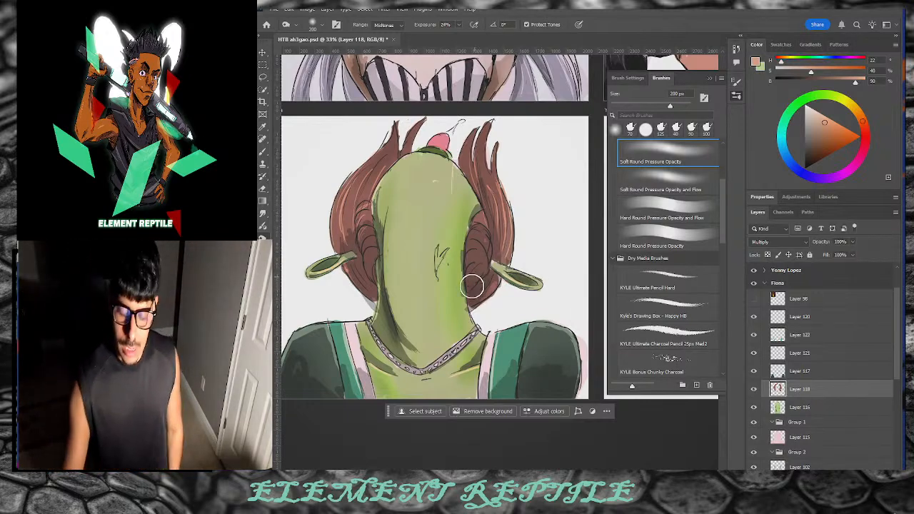
# Step: Sweep the 200 px soft Burn brush down Fiona's left hair bun to darken it
pyautogui.moveTo(360, 242); pyautogui.dragTo(351, 279)
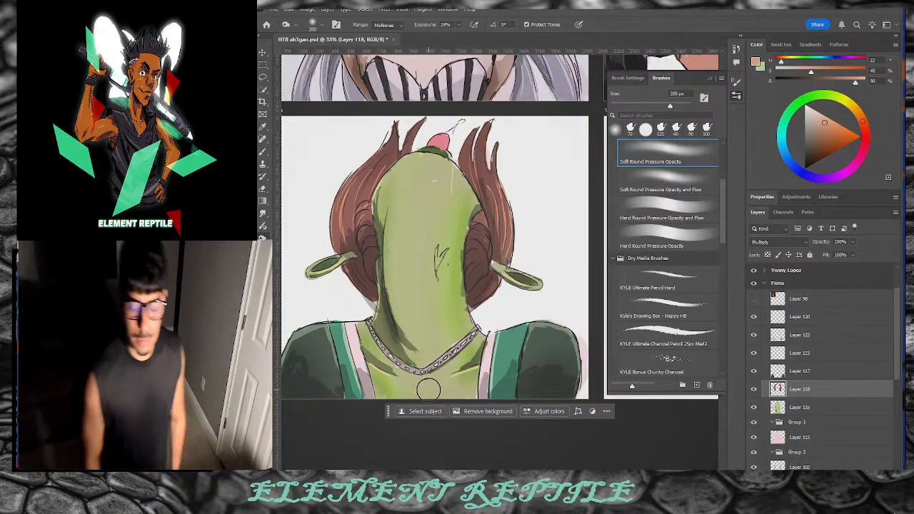
pyautogui.hscroll(-5, 429, 390)
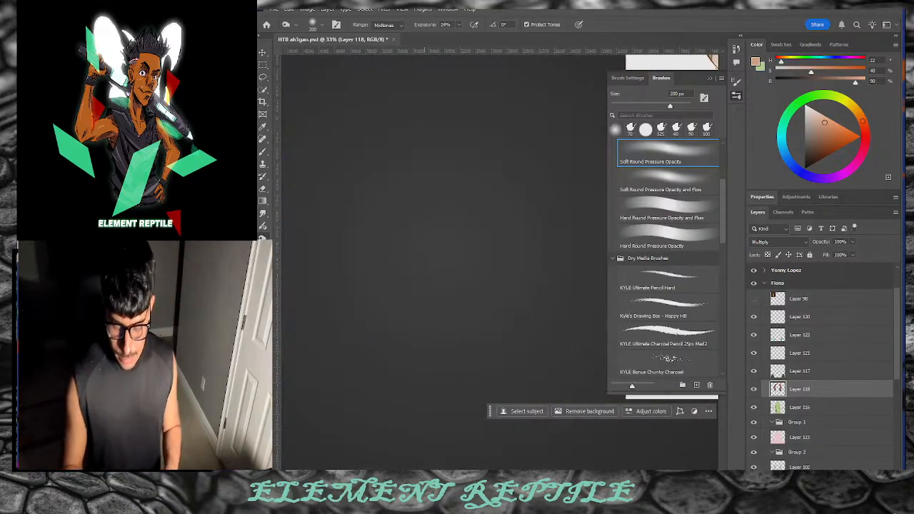
pyautogui.hscroll(10, 428, 389)
pyautogui.hscroll(-1, 505, 464)
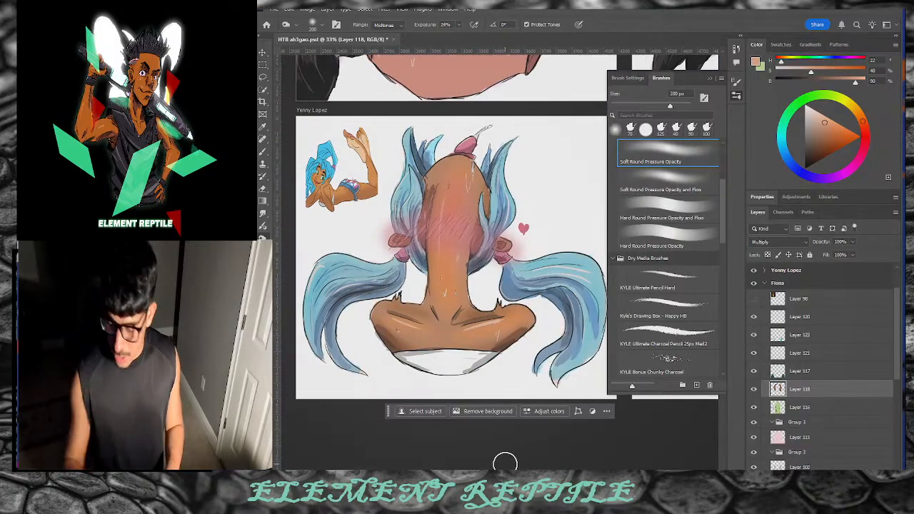
pyautogui.scroll(3, 842, 371)
pyautogui.click(765, 326)
pyautogui.click(764, 313)
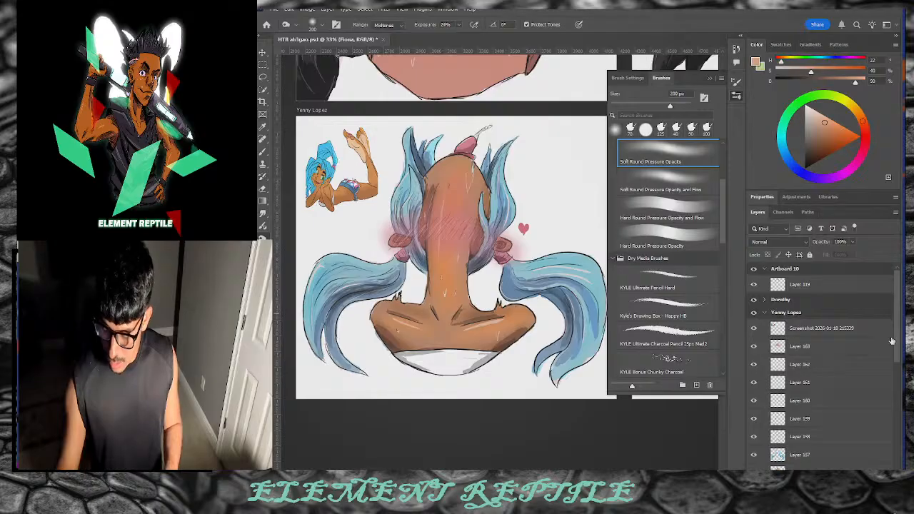
pyautogui.click(821, 454)
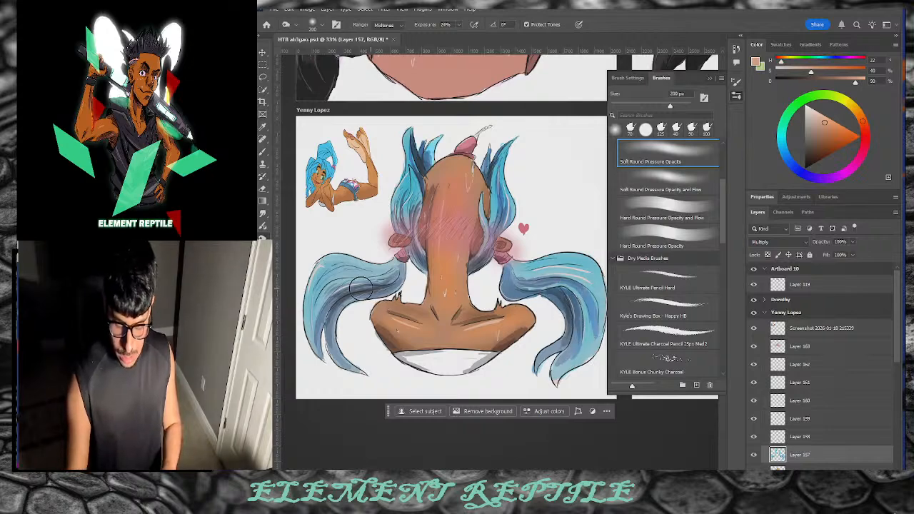
pyautogui.click(764, 313)
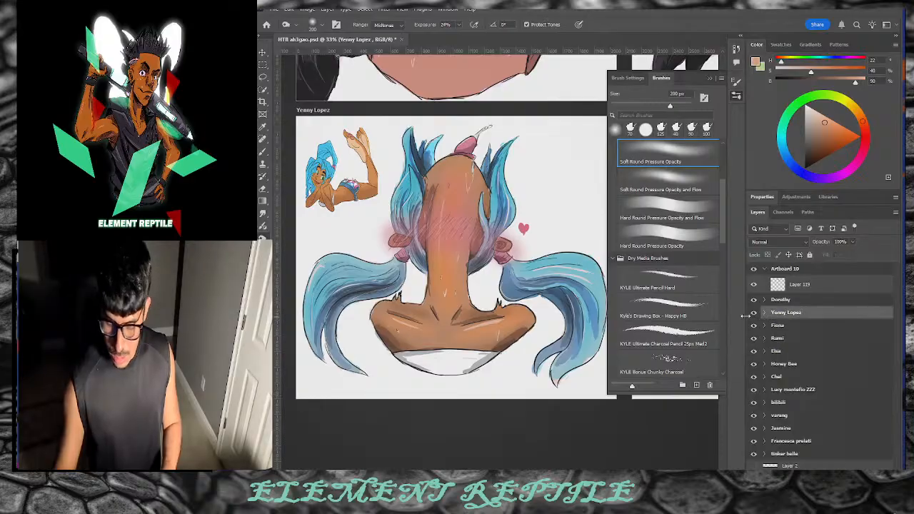
# Step: Scroll past the Dorothy back-view sketch and back to Fiona's artboard
pyautogui.scroll(5, 491, 374)
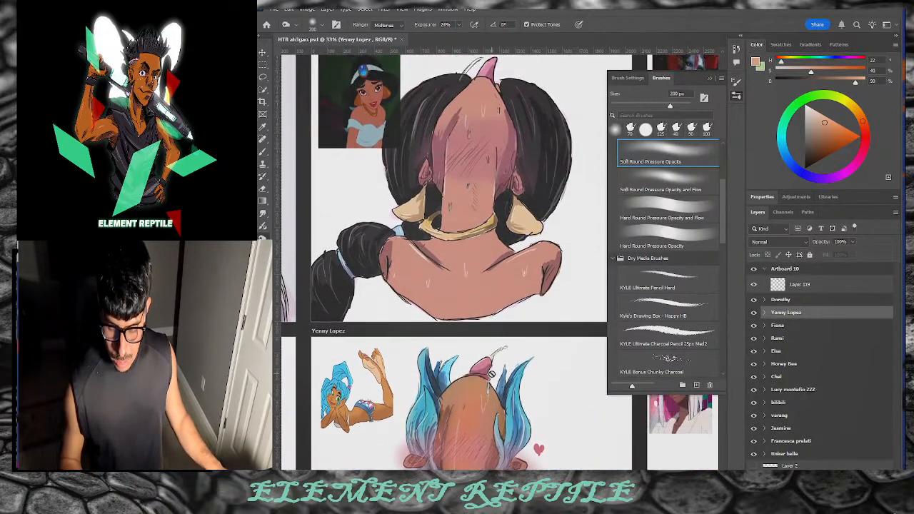
pyautogui.scroll(-4, 491, 373)
pyautogui.hscroll(5, 491, 373)
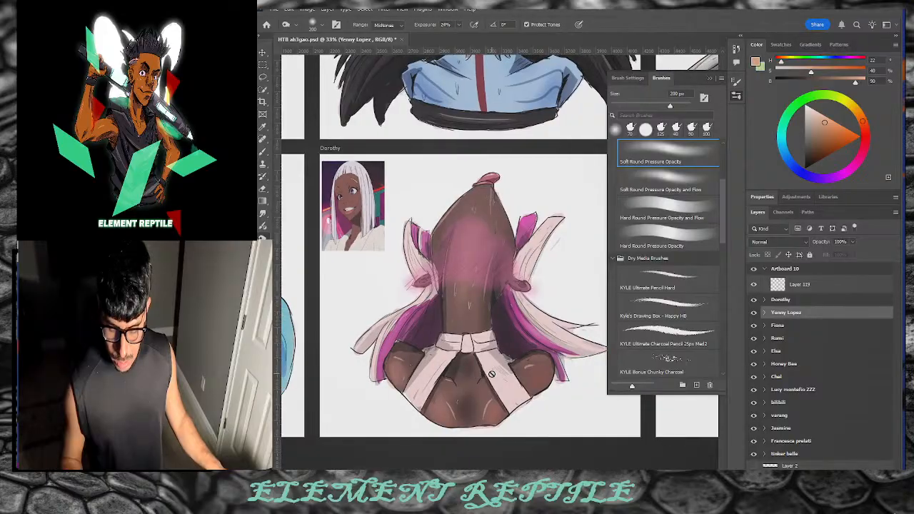
pyautogui.scroll(4, 491, 373)
pyautogui.scroll(-10, 491, 373)
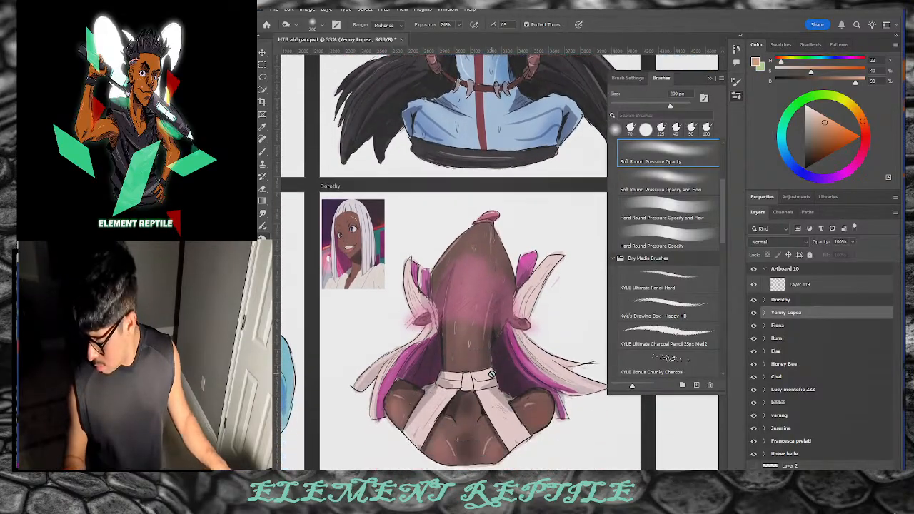
pyautogui.hscroll(1, 491, 374)
pyautogui.hscroll(-17, 491, 374)
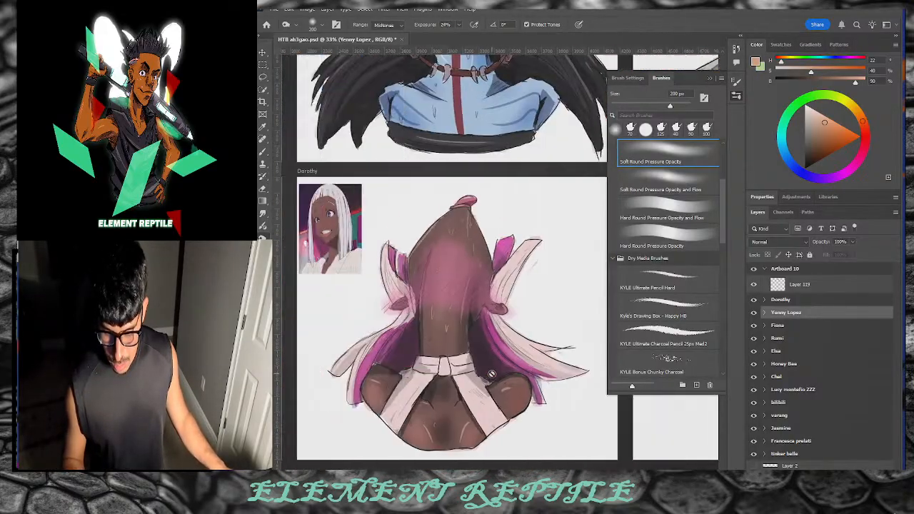
pyautogui.hscroll(-3, 492, 374)
pyautogui.hscroll(4, 492, 374)
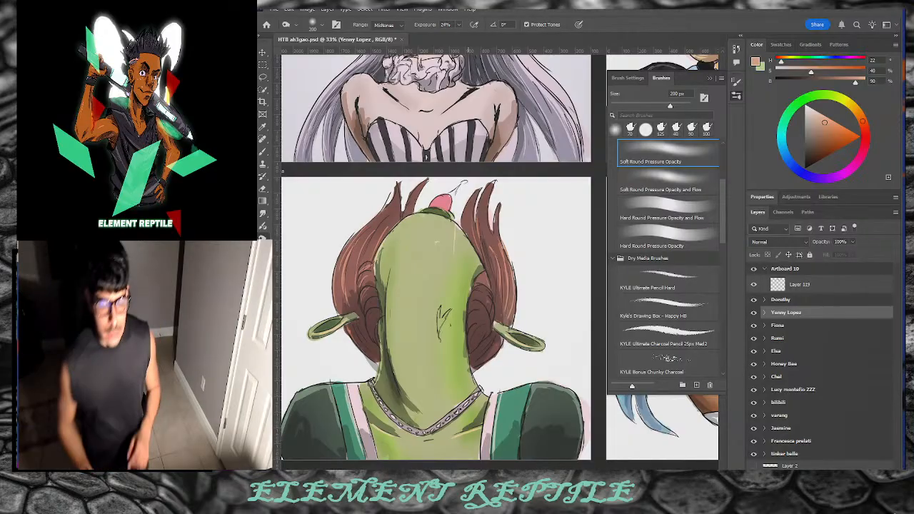
# Step: Boost the left hair's colour with a 175 px Sponge brush inside the Fiona group
pyautogui.rightClick(262, 238)
pyautogui.click(304, 255)
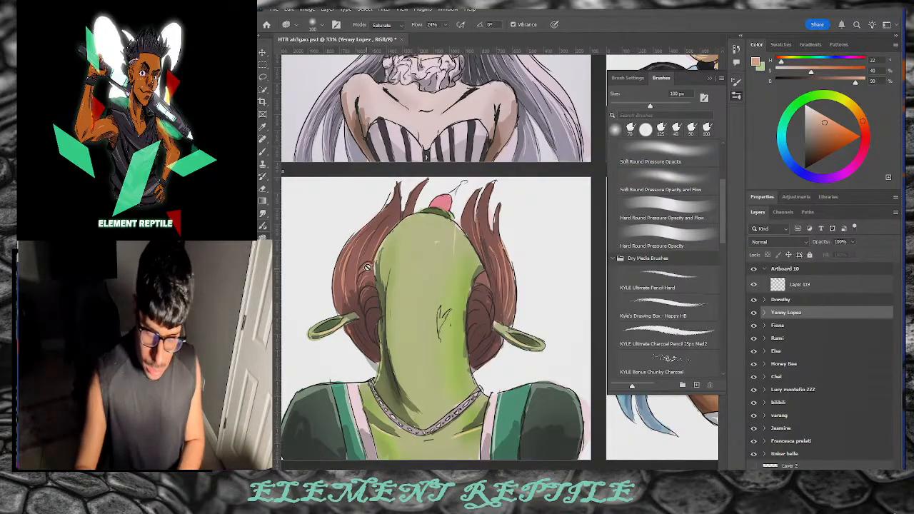
pyautogui.click(764, 325)
pyautogui.click(806, 433)
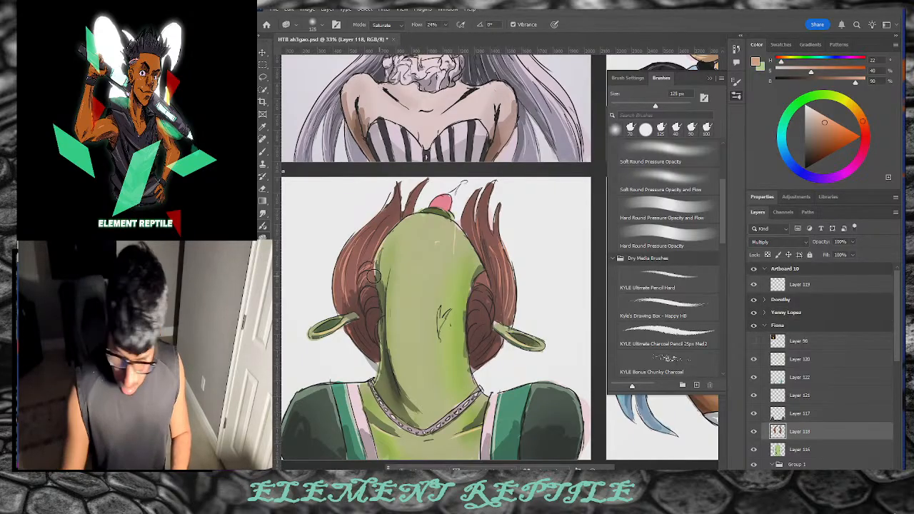
pyautogui.press(']')
pyautogui.press(']')
pyautogui.moveTo(352, 272); pyautogui.dragTo(361, 252)
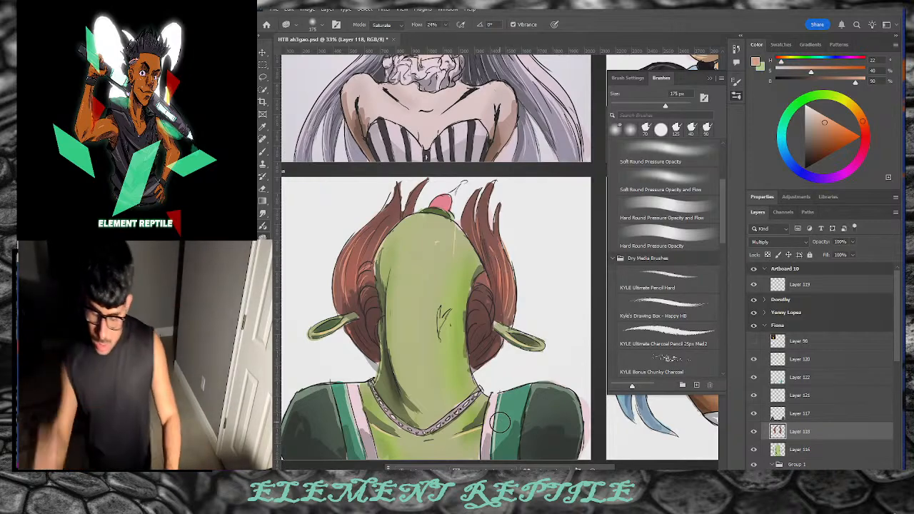
# Step: Try dodging highlights down the head on Layer 116, undo them, and add Layer 185 above Layer 120
pyautogui.click(794, 444)
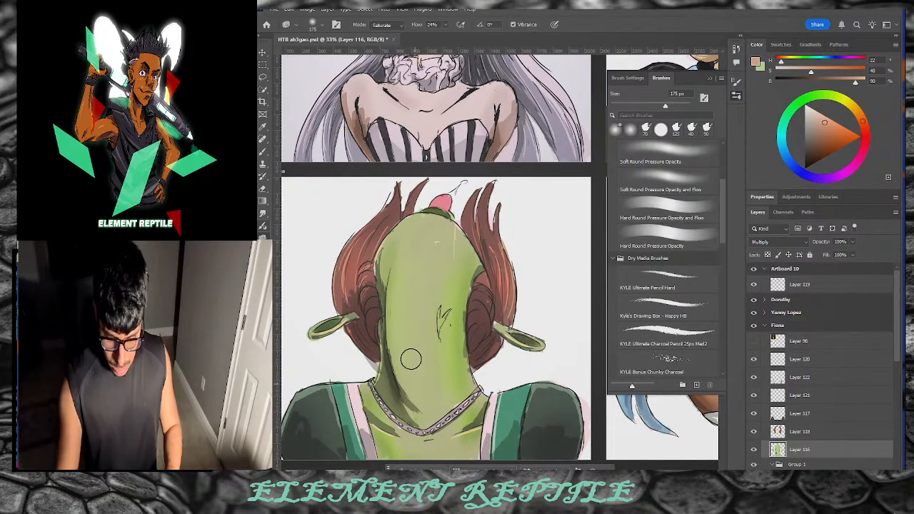
pyautogui.rightClick(263, 238)
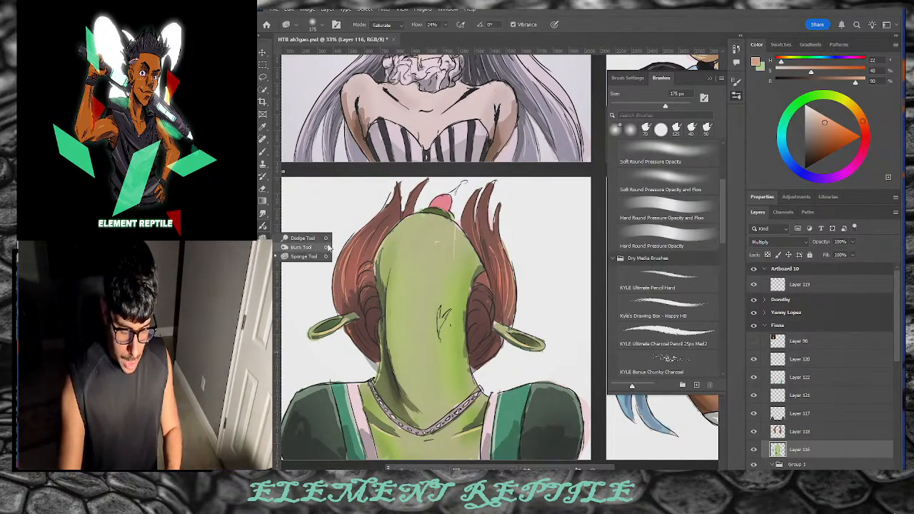
pyautogui.click(320, 239)
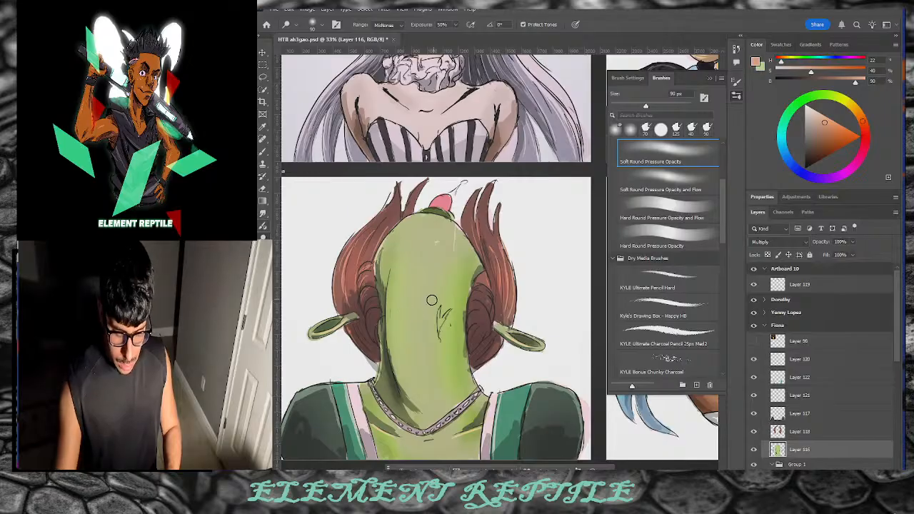
pyautogui.moveTo(417, 243)
pyautogui.mouseDown()
pyautogui.moveTo(401, 302)
pyautogui.moveTo(409, 356)
pyautogui.moveTo(415, 241)
pyautogui.moveTo(414, 406)
pyautogui.moveTo(418, 379)
pyautogui.mouseUp()
pyautogui.hotkey('ctrl', 'z')
pyautogui.moveTo(404, 263); pyautogui.dragTo(420, 415)
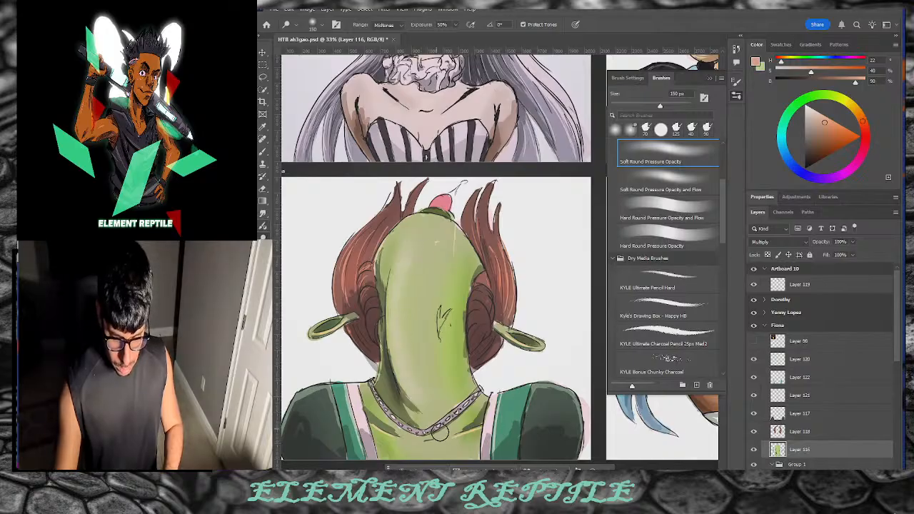
pyautogui.hotkey('ctrl', 'z')
pyautogui.hotkey('ctrl', 'z')
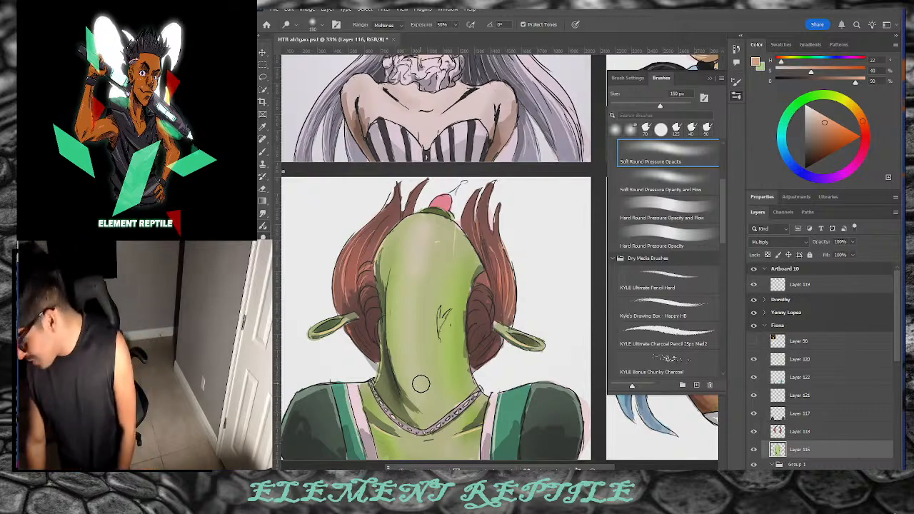
pyautogui.click(799, 359)
pyautogui.hotkey('ctrl', 'shift', 'alt', 'n')
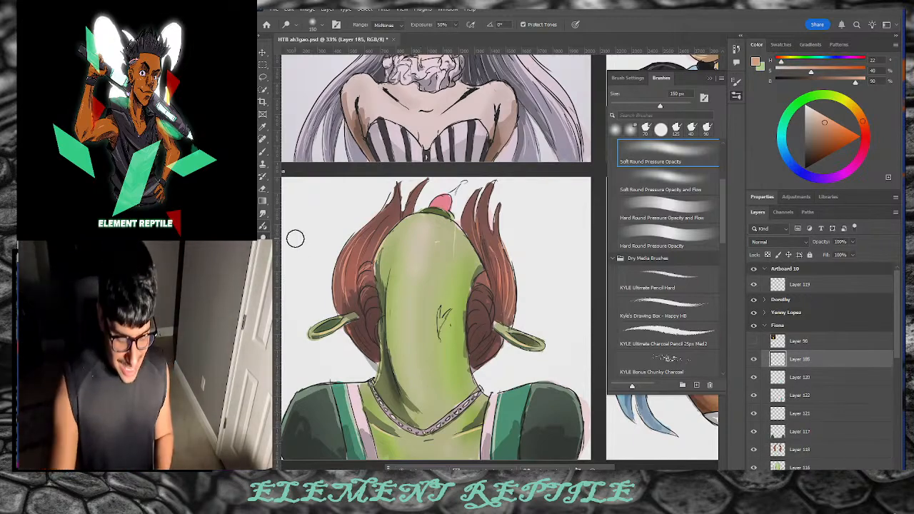
# Step: Paint soft pink blush across the upper head and ears with the Soft Round Pressure Opacity brush
pyautogui.press('b')
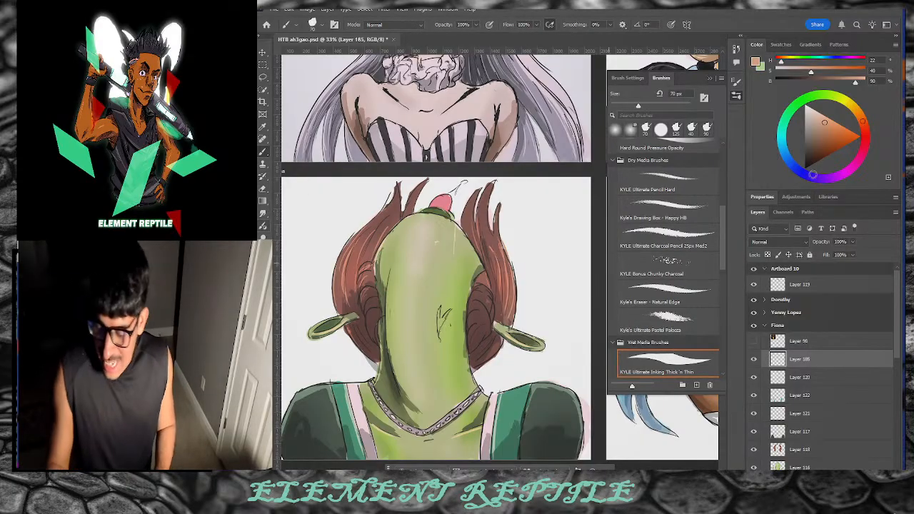
pyautogui.scroll(5, 712, 254)
pyautogui.click(711, 232)
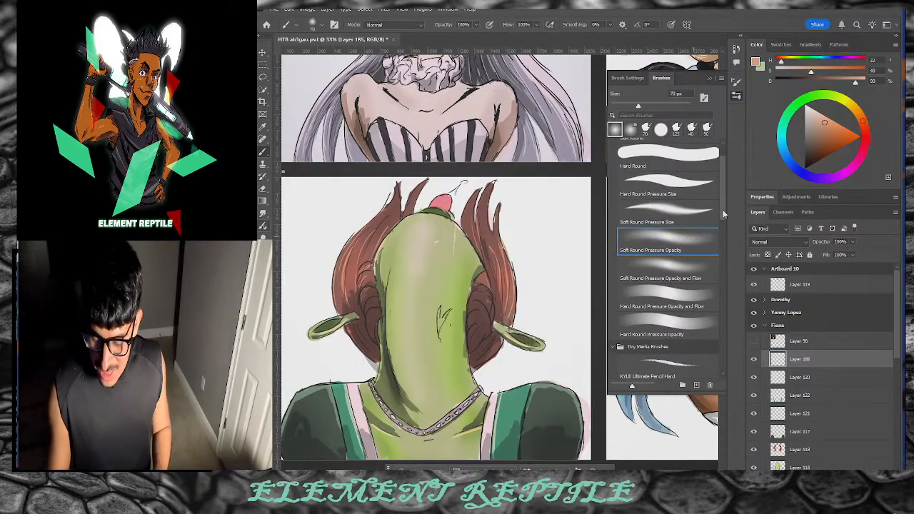
pyautogui.moveTo(863, 137); pyautogui.dragTo(823, 125)
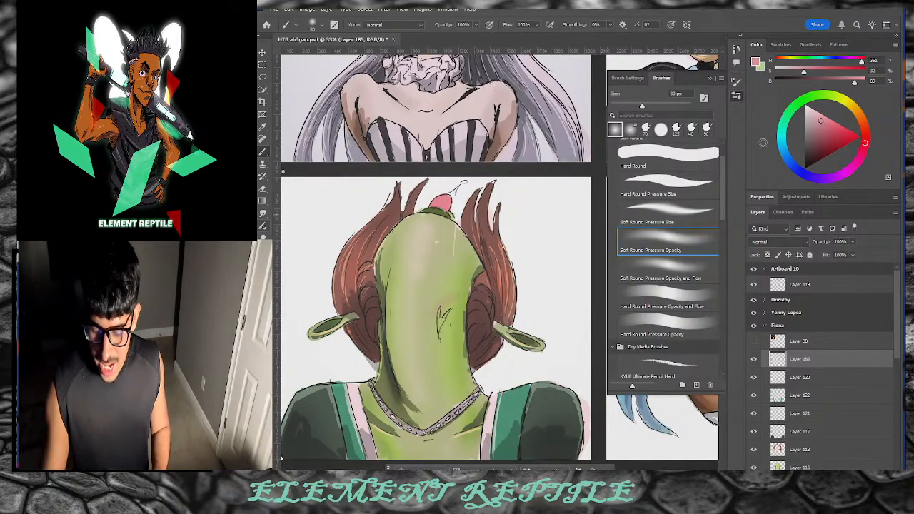
pyautogui.moveTo(471, 281); pyautogui.dragTo(349, 314)
pyautogui.moveTo(417, 285)
pyautogui.mouseDown()
pyautogui.moveTo(485, 307)
pyautogui.moveTo(418, 290)
pyautogui.moveTo(359, 307)
pyautogui.moveTo(419, 295)
pyautogui.mouseUp()
pyautogui.moveTo(477, 304)
pyautogui.mouseDown()
pyautogui.moveTo(432, 281)
pyautogui.moveTo(344, 318)
pyautogui.moveTo(484, 309)
pyautogui.moveTo(367, 305)
pyautogui.moveTo(490, 310)
pyautogui.moveTo(349, 308)
pyautogui.moveTo(525, 300)
pyautogui.mouseUp()
# Step: Undo the first blush, repaint pink over the head, and add a new layer above it
pyautogui.hotkey('ctrl', 'shift', 'n')
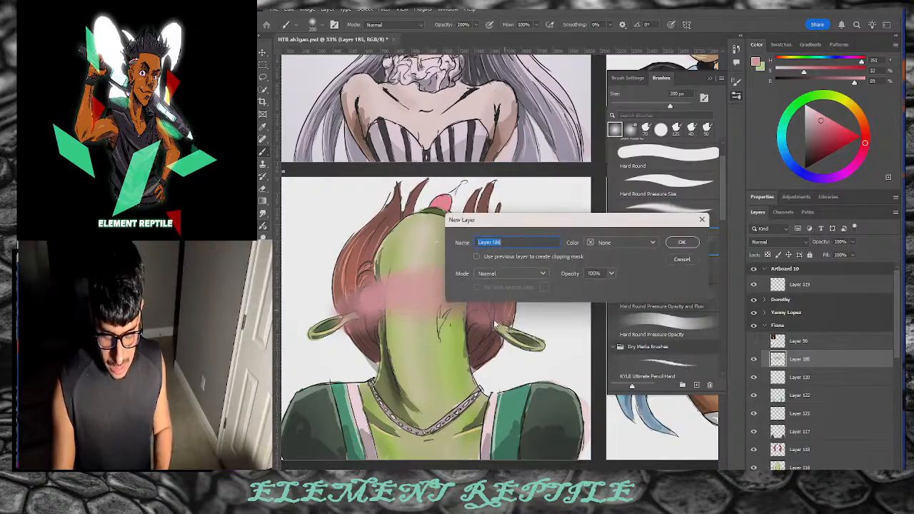
pyautogui.press('Escape')
pyautogui.hotkey('ctrl', 'z')
pyautogui.moveTo(380, 286)
pyautogui.mouseDown()
pyautogui.moveTo(467, 274)
pyautogui.moveTo(379, 277)
pyautogui.moveTo(424, 237)
pyautogui.moveTo(387, 270)
pyautogui.mouseUp()
pyautogui.moveTo(459, 295)
pyautogui.mouseDown()
pyautogui.moveTo(489, 309)
pyautogui.moveTo(450, 273)
pyautogui.moveTo(347, 309)
pyautogui.moveTo(407, 274)
pyautogui.moveTo(427, 274)
pyautogui.moveTo(346, 325)
pyautogui.moveTo(395, 279)
pyautogui.moveTo(479, 303)
pyautogui.moveTo(491, 341)
pyautogui.mouseUp()
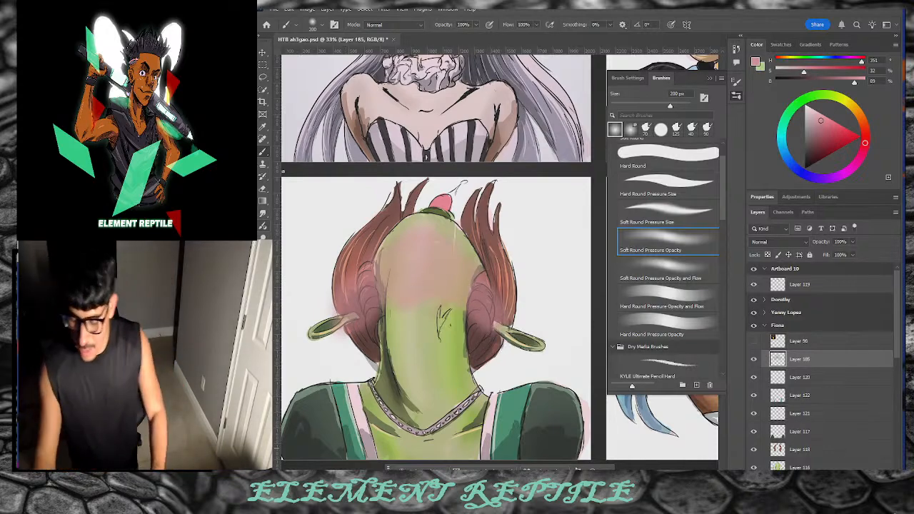
pyautogui.hotkey('ctrl', 'shift', 'alt', 'n')
# Step: Switch to the Hard Round Pressure Size brush, make it smaller, and fine-tune the pink paint colour
pyautogui.click(667, 187)
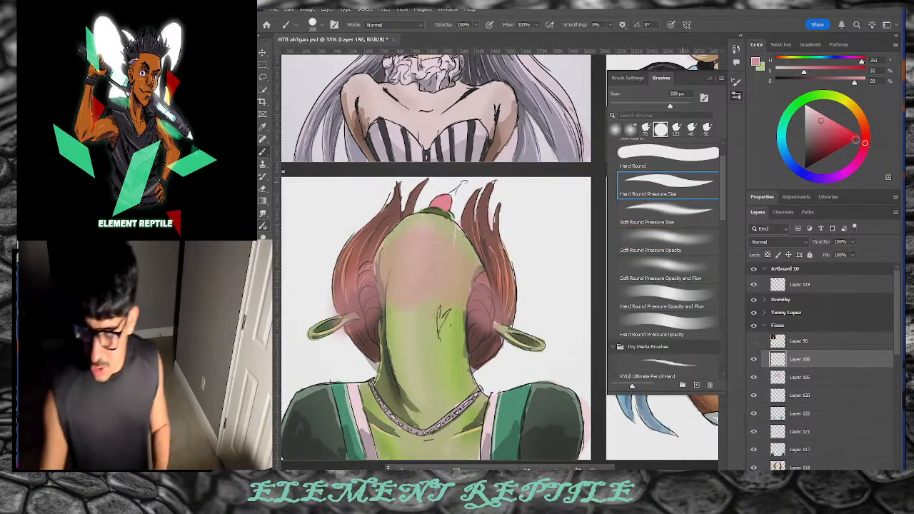
pyautogui.moveTo(836, 134)
pyautogui.mouseDown()
pyautogui.moveTo(828, 119)
pyautogui.moveTo(835, 124)
pyautogui.mouseUp()
pyautogui.press('[')
pyautogui.press('[')
pyautogui.press('[')
pyautogui.press('[')
pyautogui.press('[')
pyautogui.press('[')
pyautogui.press('[')
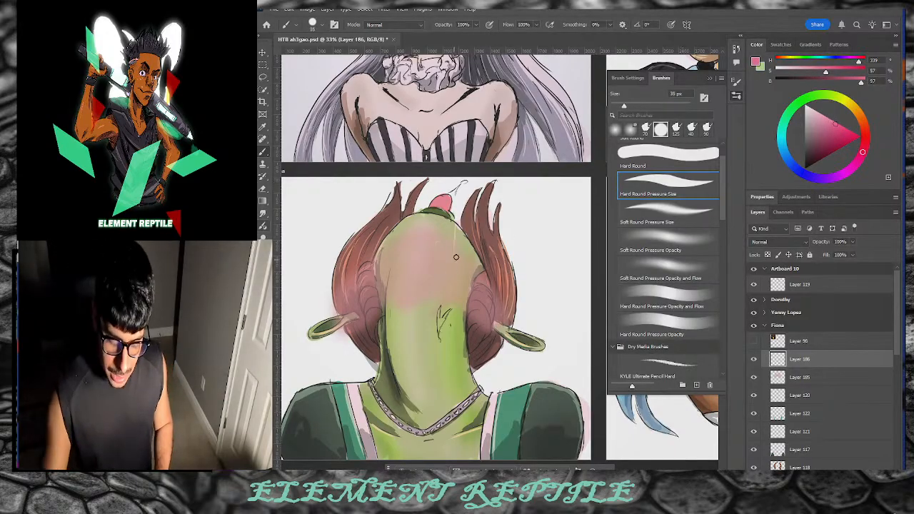
pyautogui.moveTo(818, 131); pyautogui.dragTo(814, 141)
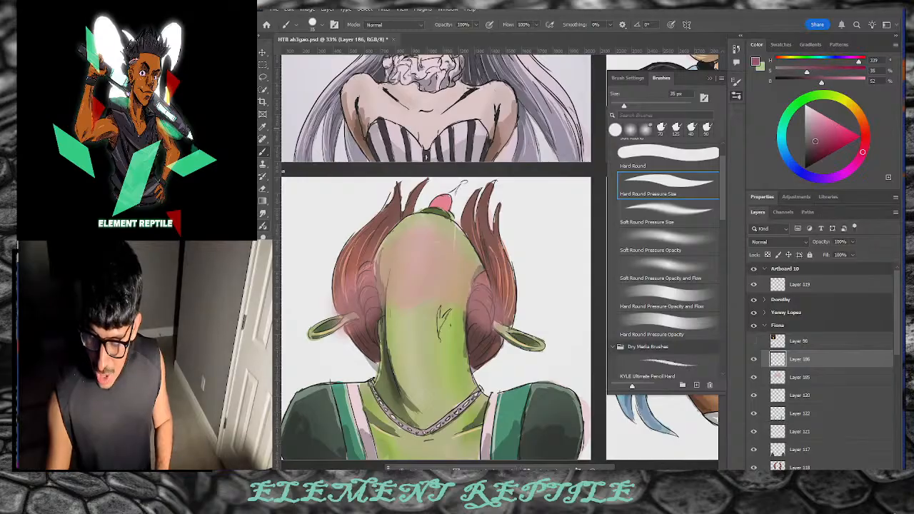
pyautogui.click(832, 132)
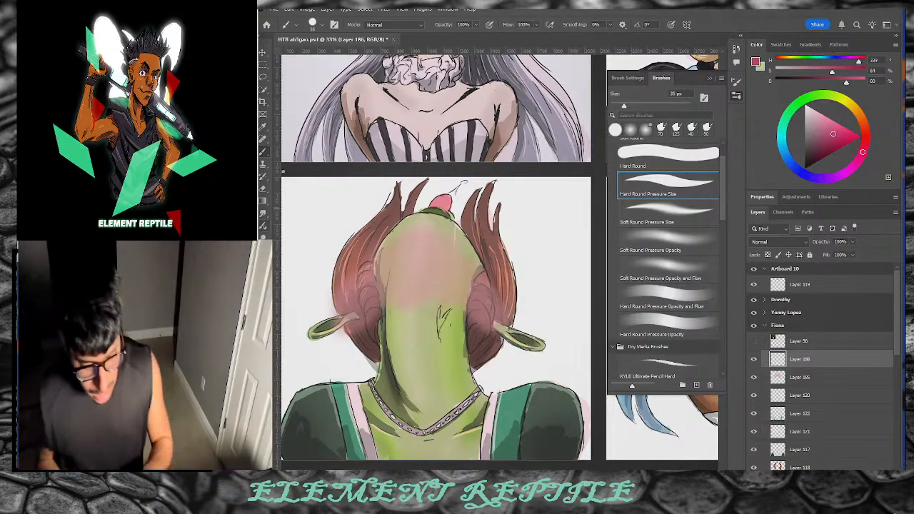
# Step: Burn the blush on Layer 185 into darker tones, then return to the brush
pyautogui.click(814, 379)
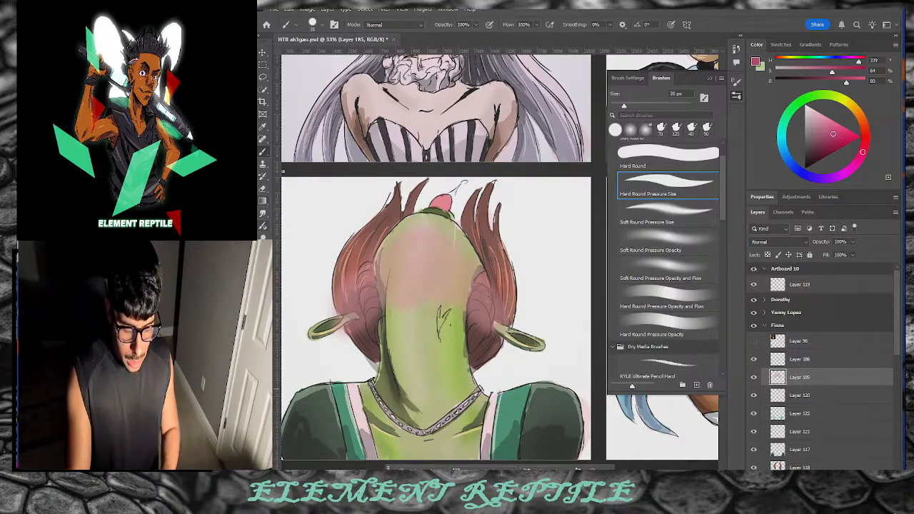
pyautogui.click(263, 225)
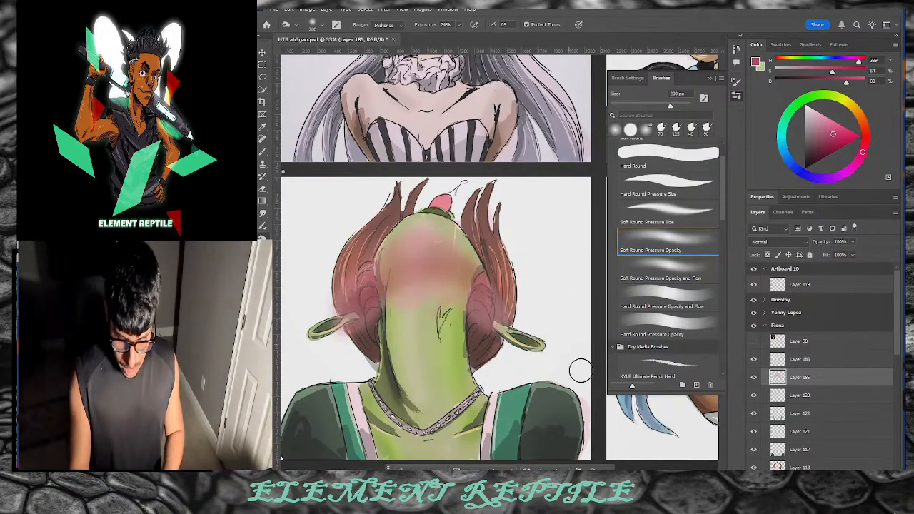
pyautogui.press('b')
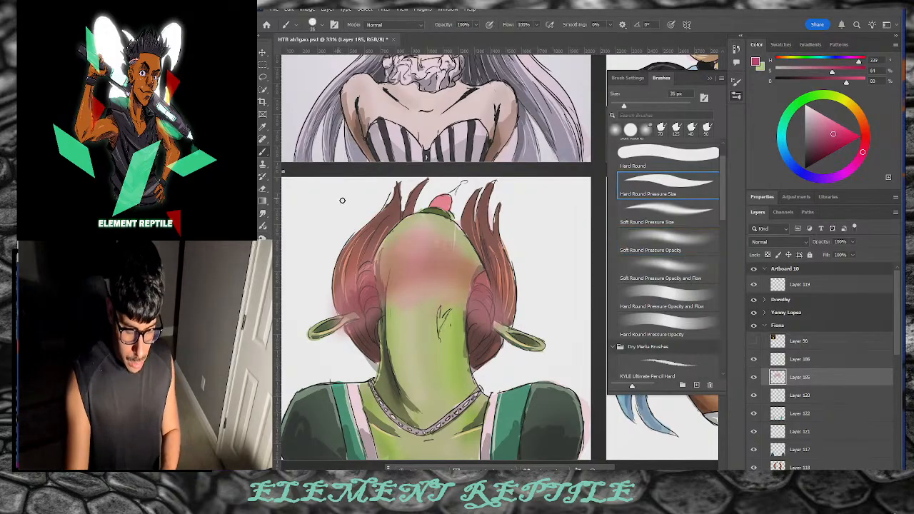
# Step: On Layer 186, undo the trial neck stroke and shift the pink toward a soft red rose
pyautogui.click(796, 359)
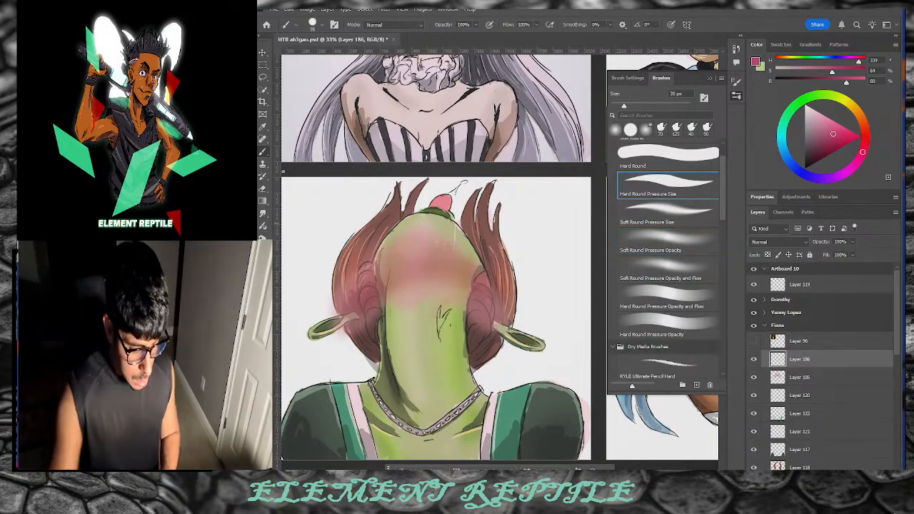
pyautogui.hotkey('ctrl', 'z')
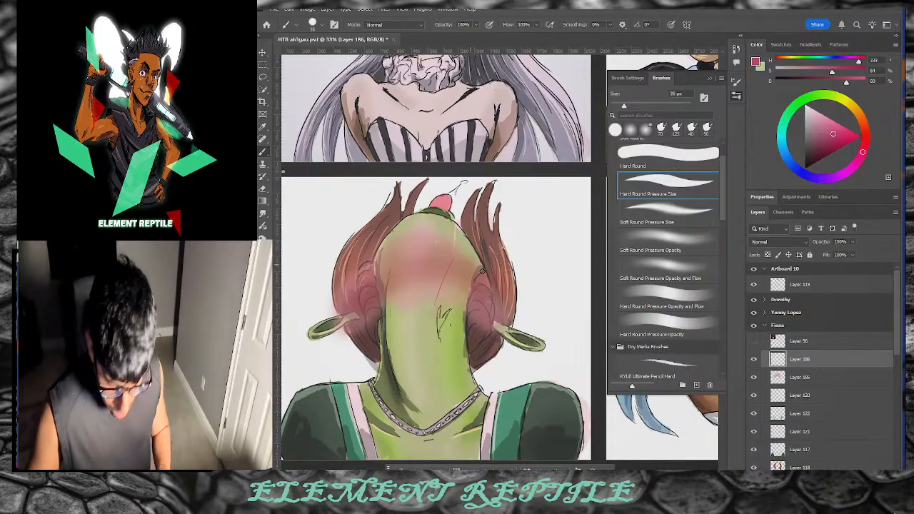
pyautogui.click(818, 133)
pyautogui.moveTo(817, 133); pyautogui.dragTo(812, 129)
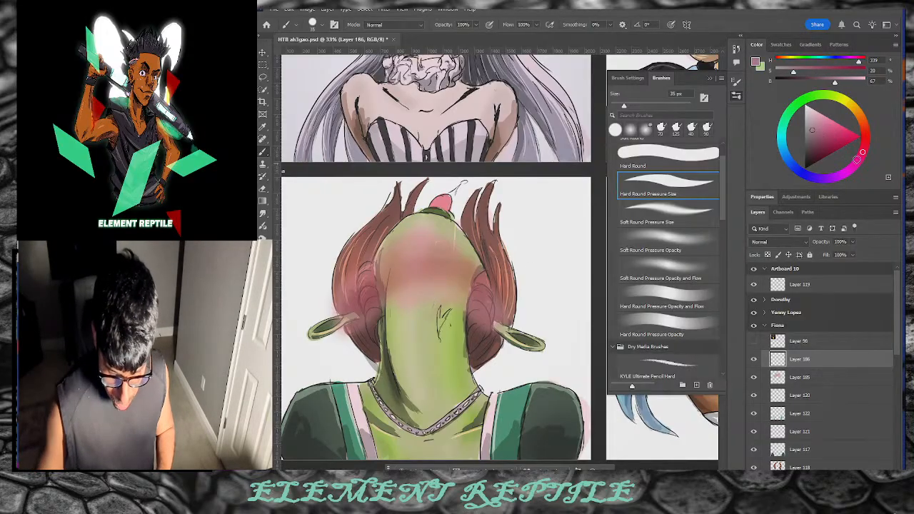
pyautogui.click(815, 133)
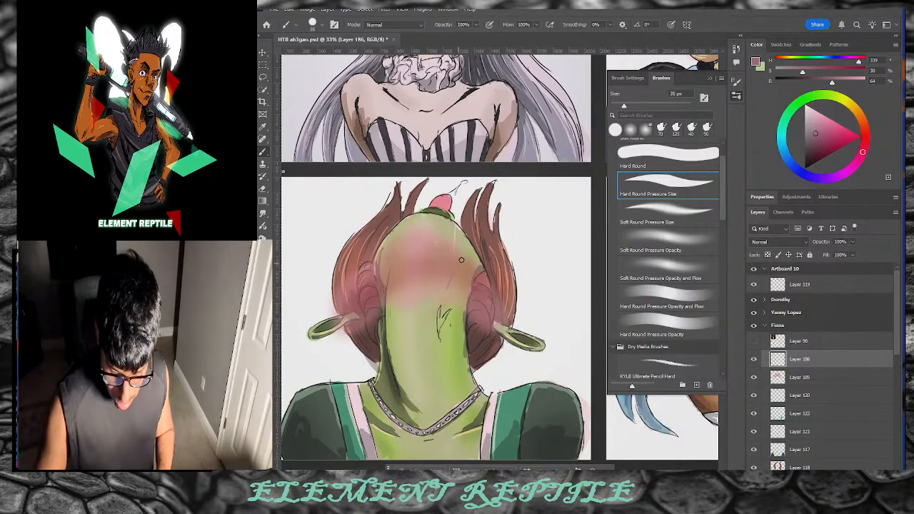
pyautogui.click(825, 132)
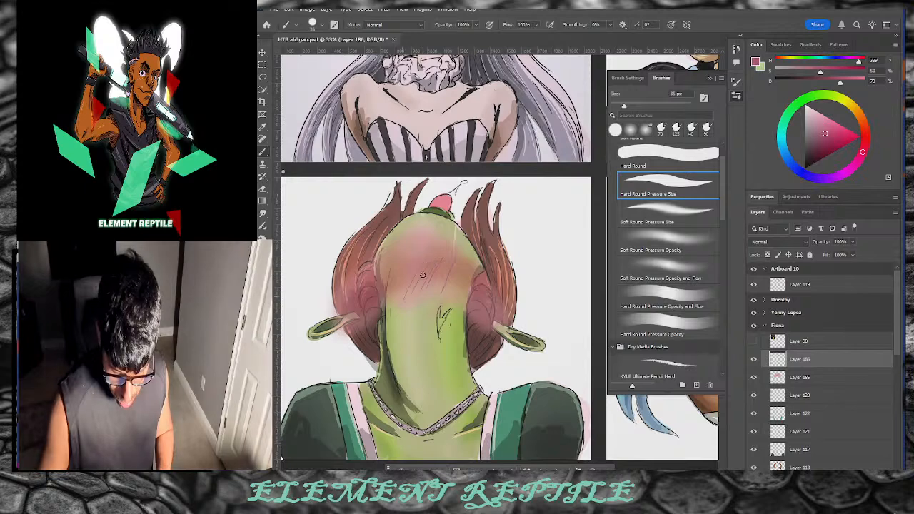
pyautogui.click(865, 133)
pyautogui.click(818, 125)
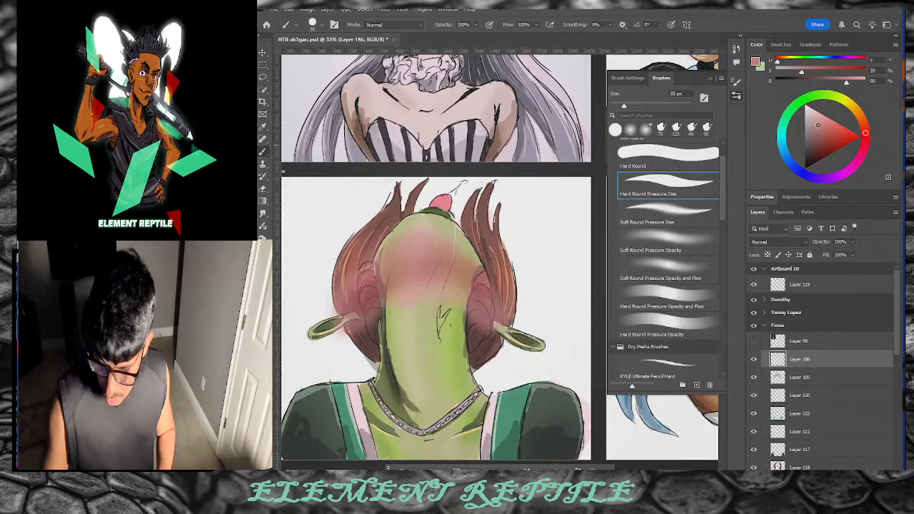
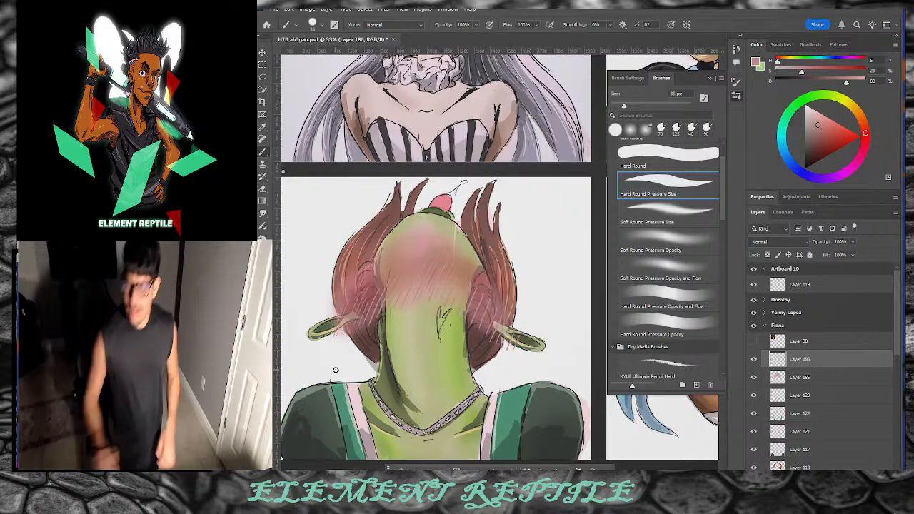
# Step: Add new Layer 187 above Layer 186, pick pure white, and undo a test neck stroke
pyautogui.hotkey('ctrl', 'shift', 'alt', 'n')
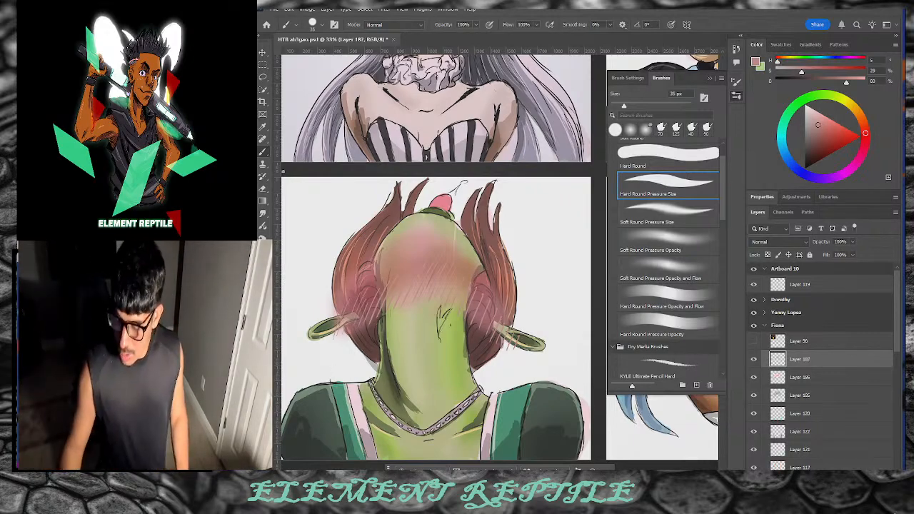
pyautogui.click(806, 118)
pyautogui.click(805, 105)
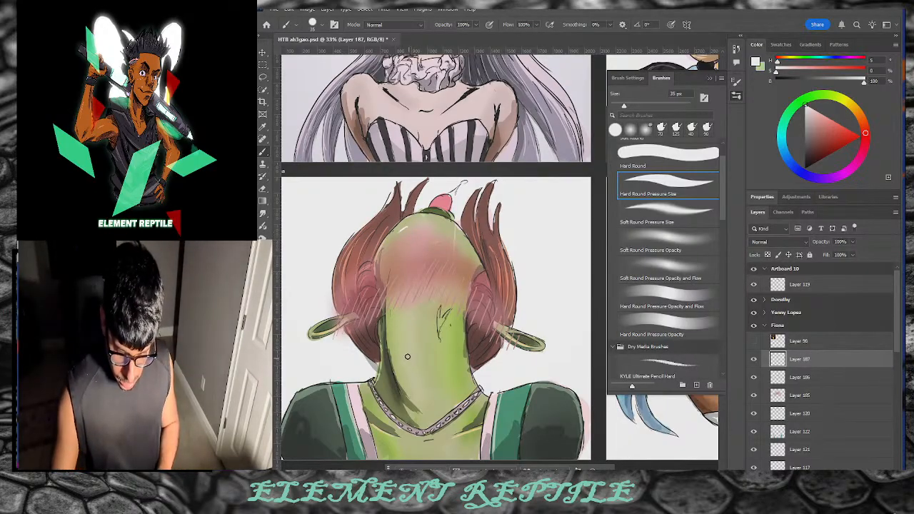
pyautogui.moveTo(398, 323); pyautogui.dragTo(409, 399)
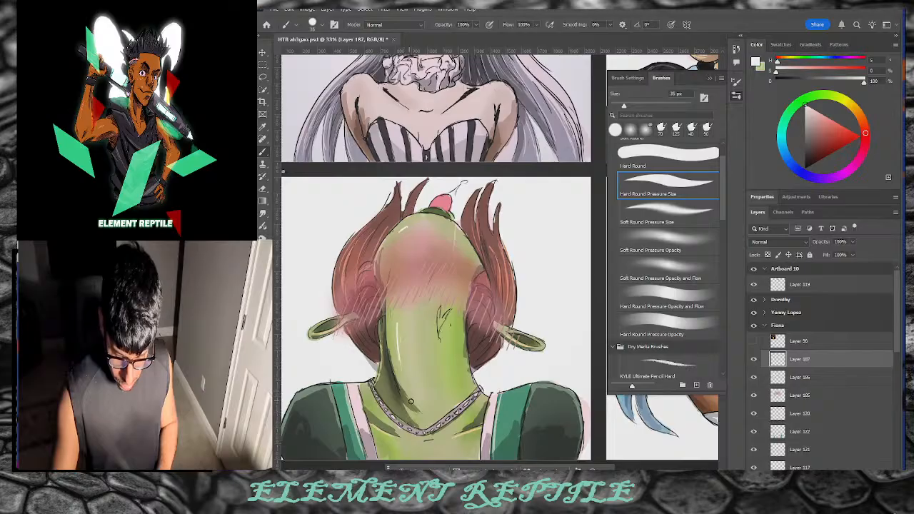
pyautogui.hotkey('ctrl', 'z')
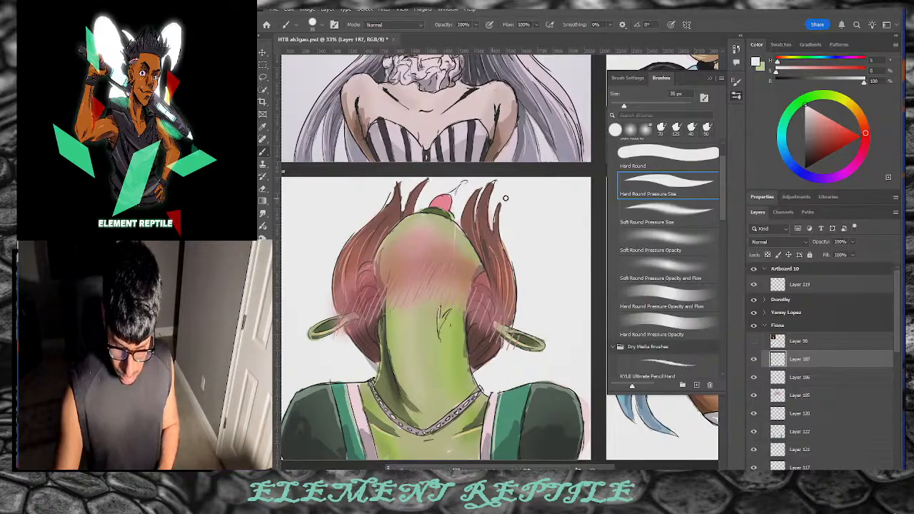
# Step: Settle on a near-white colour with the brush around 15 px, then select Layer 186
pyautogui.press('[')
pyautogui.press('[')
pyautogui.press('[')
pyautogui.press('[')
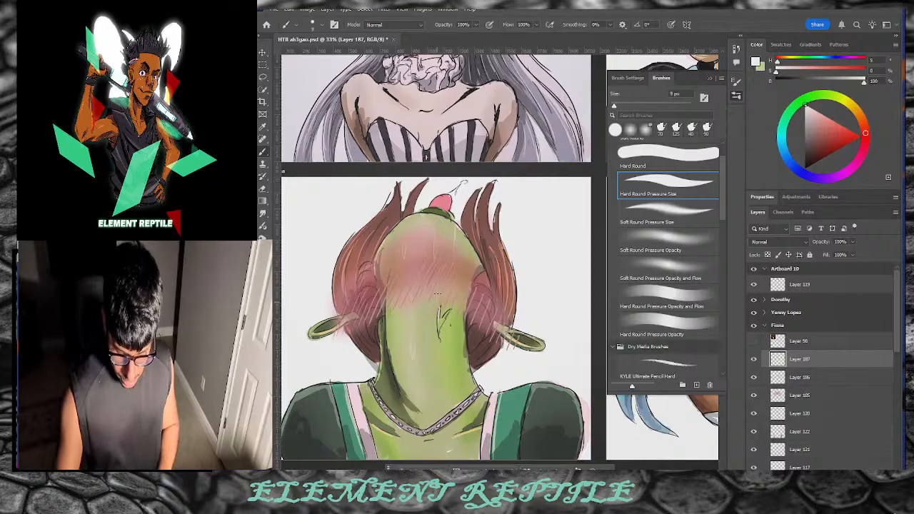
pyautogui.moveTo(808, 123)
pyautogui.mouseDown()
pyautogui.moveTo(790, 125)
pyautogui.moveTo(807, 120)
pyautogui.mouseUp()
pyautogui.click(792, 164)
pyautogui.press(']')
pyautogui.press(']')
pyautogui.press(']')
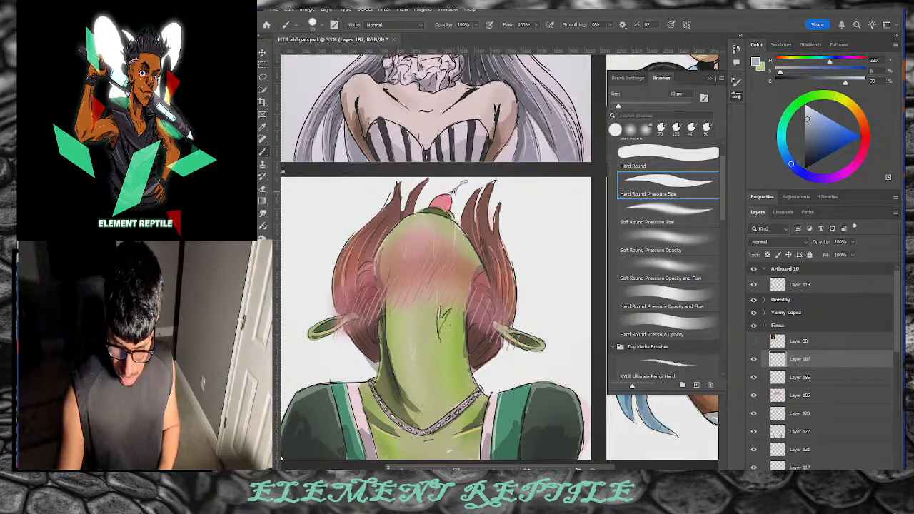
pyautogui.press('[')
pyautogui.click(807, 107)
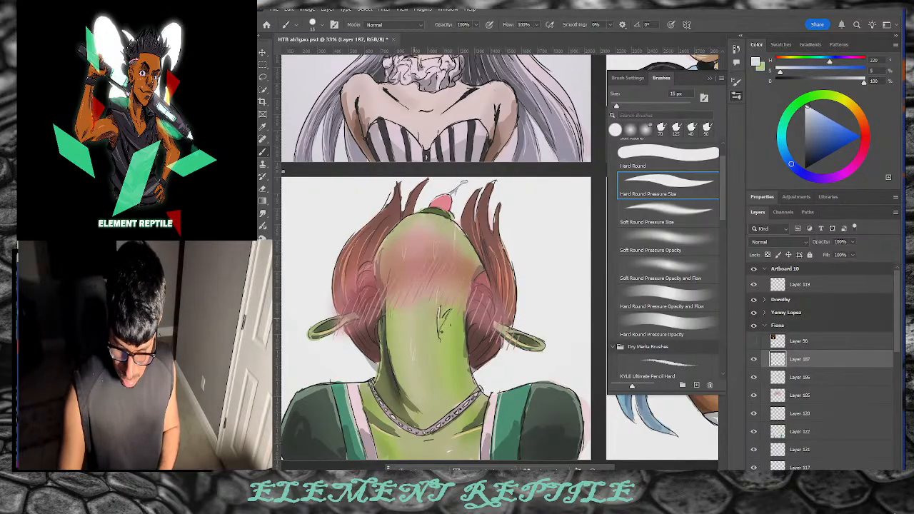
pyautogui.click(802, 397)
# Step: On Layer 186, pick a darker magenta-pink and undo the dark red cherry shading
pyautogui.click(785, 378)
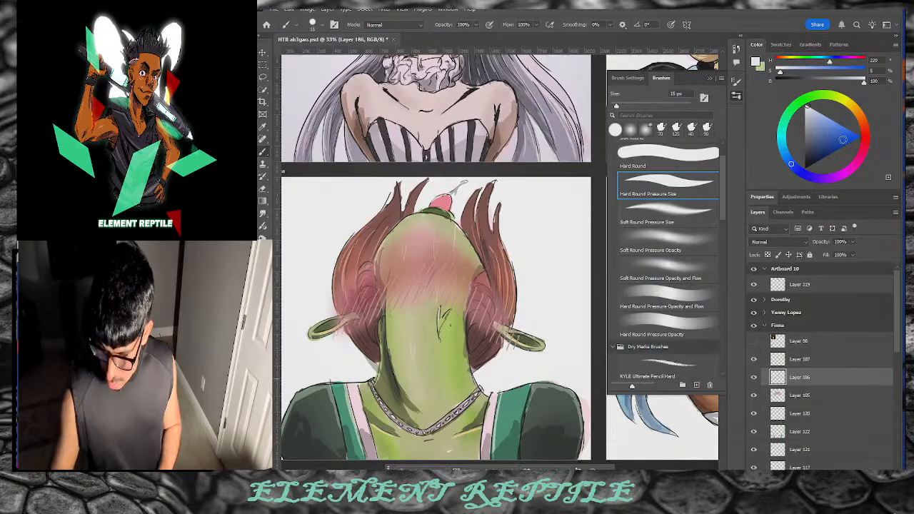
pyautogui.click(866, 139)
pyautogui.moveTo(832, 139); pyautogui.dragTo(826, 142)
pyautogui.click(861, 158)
pyautogui.click(858, 160)
pyautogui.click(824, 143)
pyautogui.click(839, 140)
pyautogui.click(862, 149)
pyautogui.moveTo(851, 143); pyautogui.dragTo(826, 139)
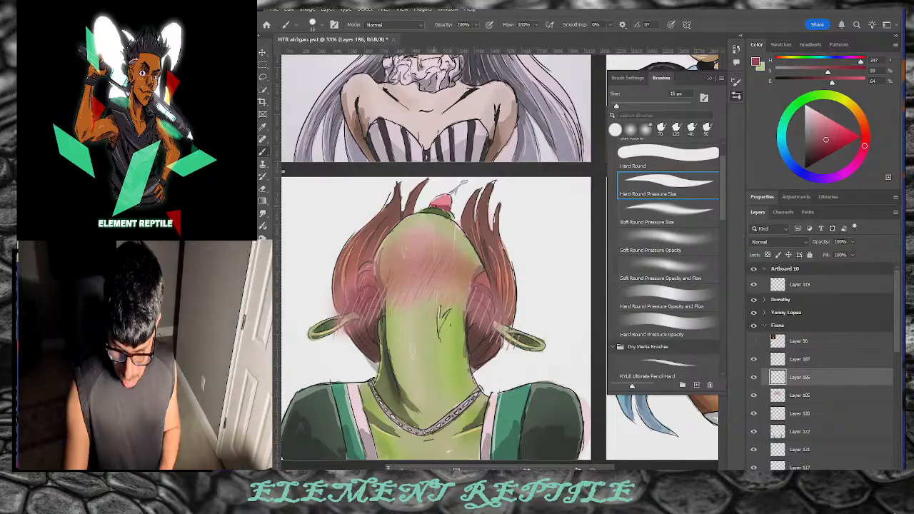
pyautogui.hotkey('ctrl', 'z')
pyautogui.hotkey('ctrl', 'z')
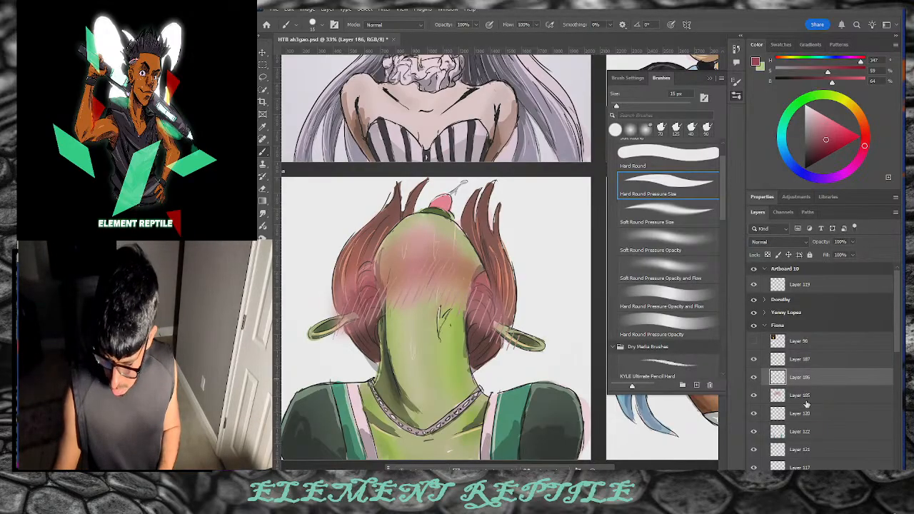
# Step: Return to Layer 187 via Layer 120 and set the colour to white
pyautogui.click(818, 416)
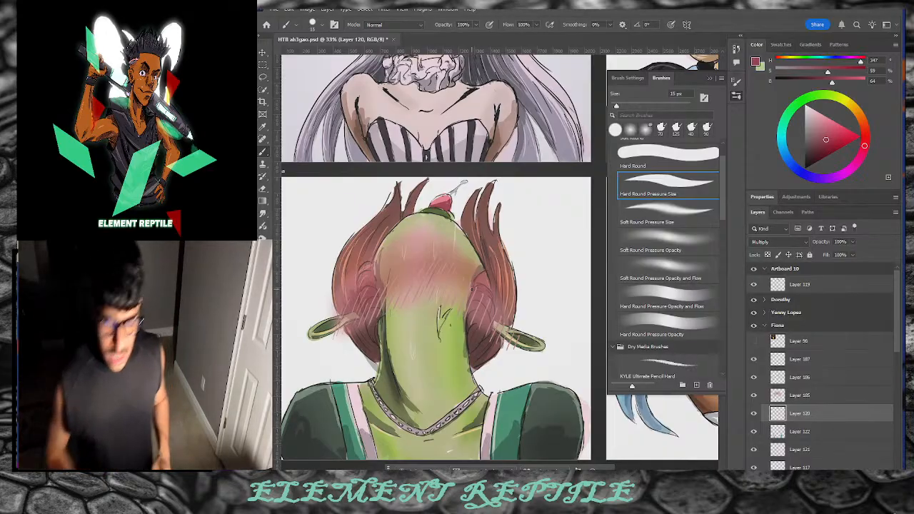
pyautogui.click(793, 362)
pyautogui.moveTo(817, 137); pyautogui.dragTo(791, 95)
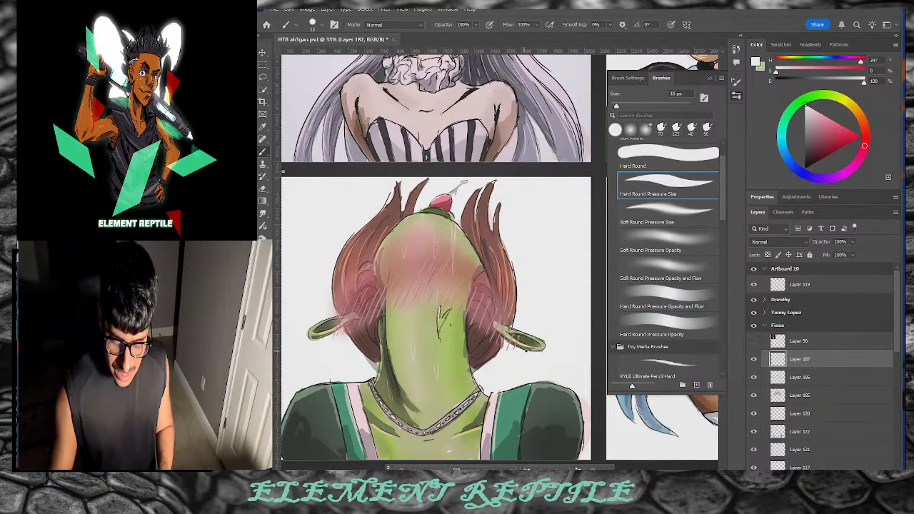
# Step: On Layer 101, switch to near-black with a 9 px brush for earring line details
pyautogui.scroll(-3, 889, 361)
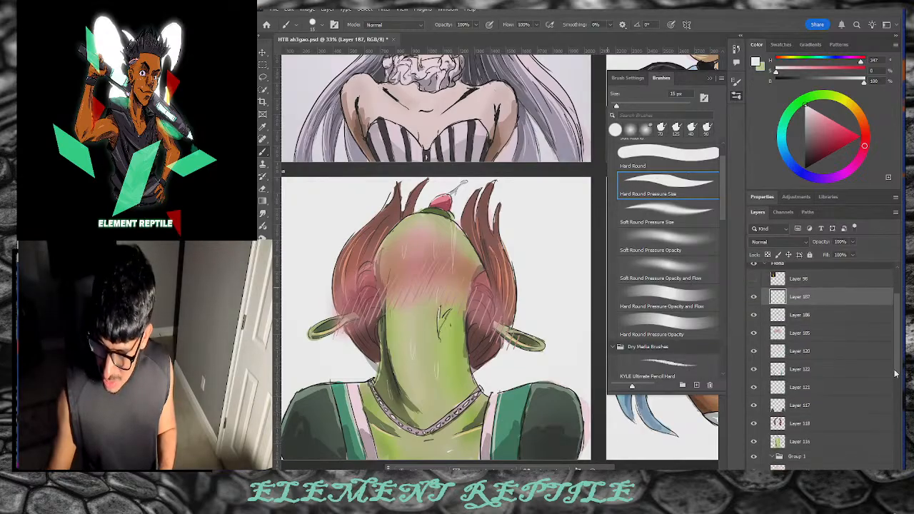
pyautogui.click(817, 422)
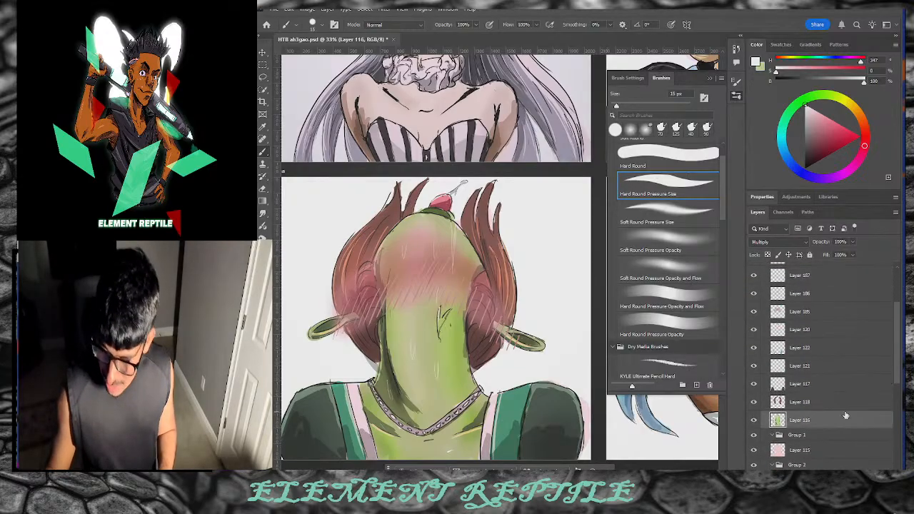
pyautogui.scroll(-2, 897, 379)
pyautogui.click(800, 444)
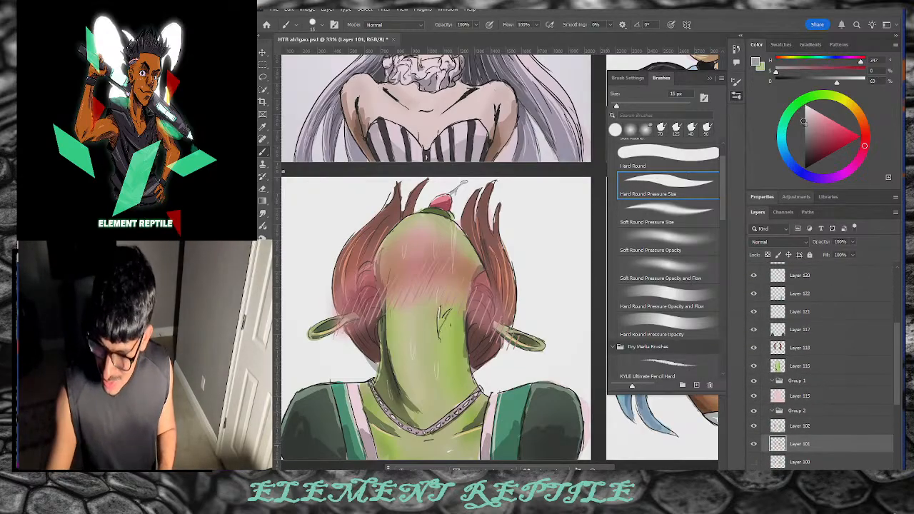
pyautogui.click(805, 123)
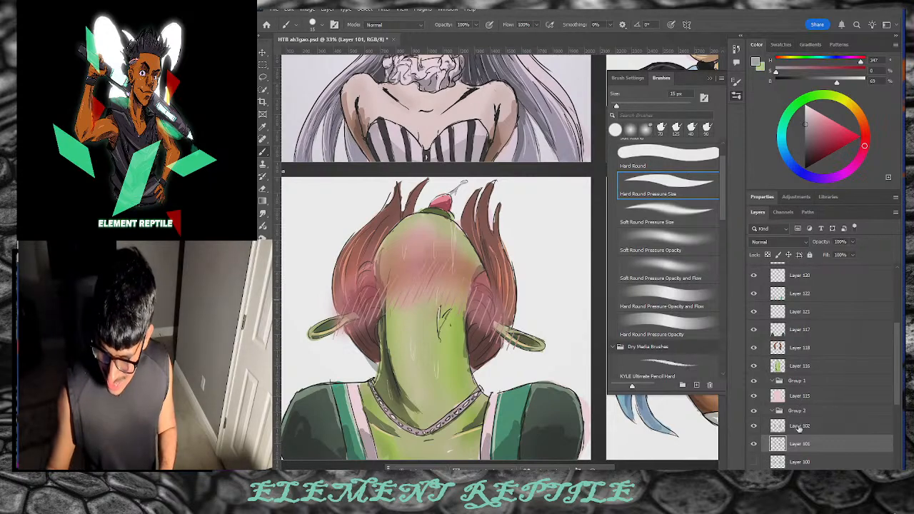
pyautogui.click(804, 160)
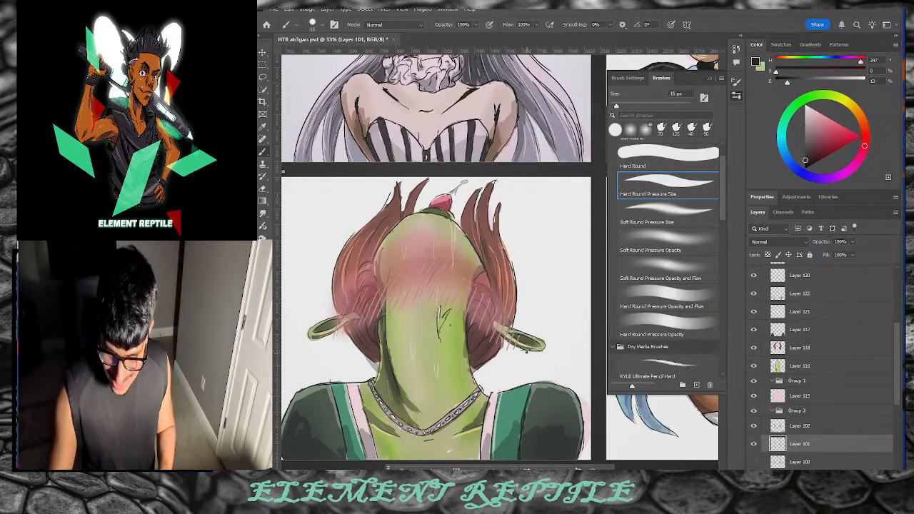
pyautogui.press('[')
pyautogui.press('[')
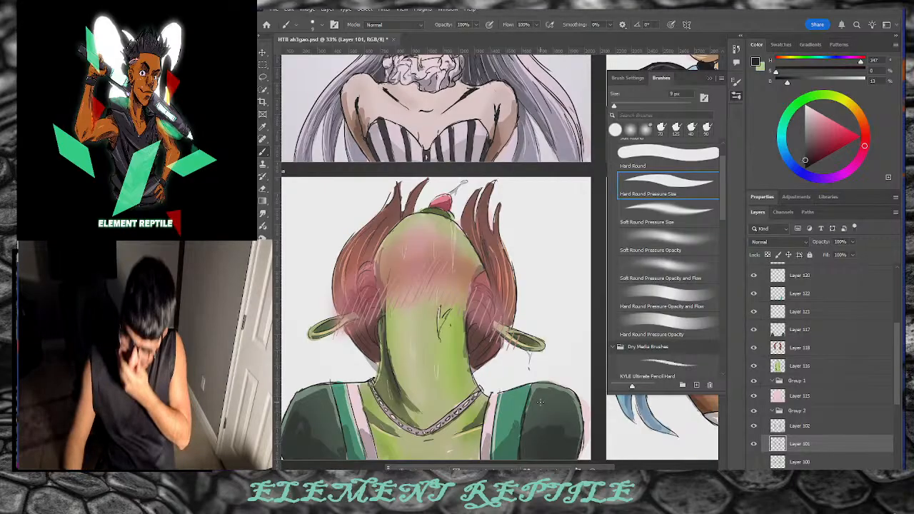
pyautogui.click(864, 371)
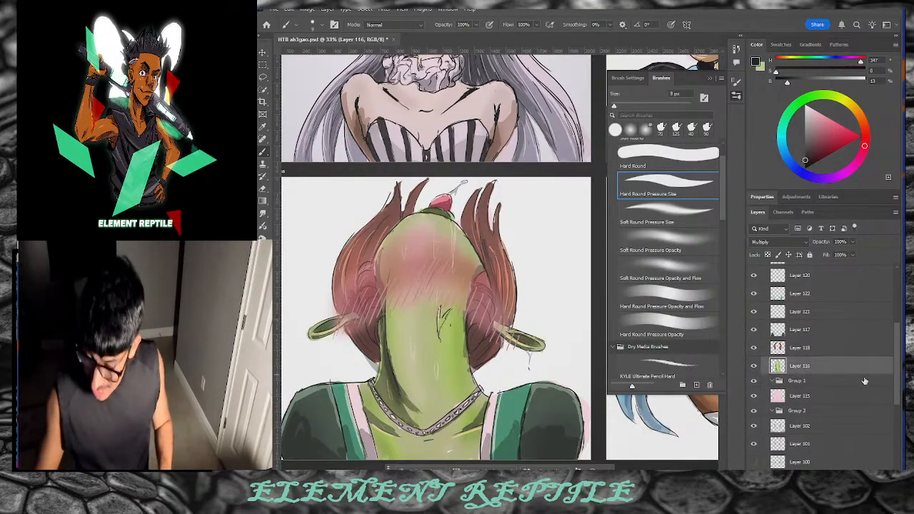
# Step: Set Layer 188 to Overlay and paint a yellow stroke with a 200 px soft opacity brush
pyautogui.click(778, 242)
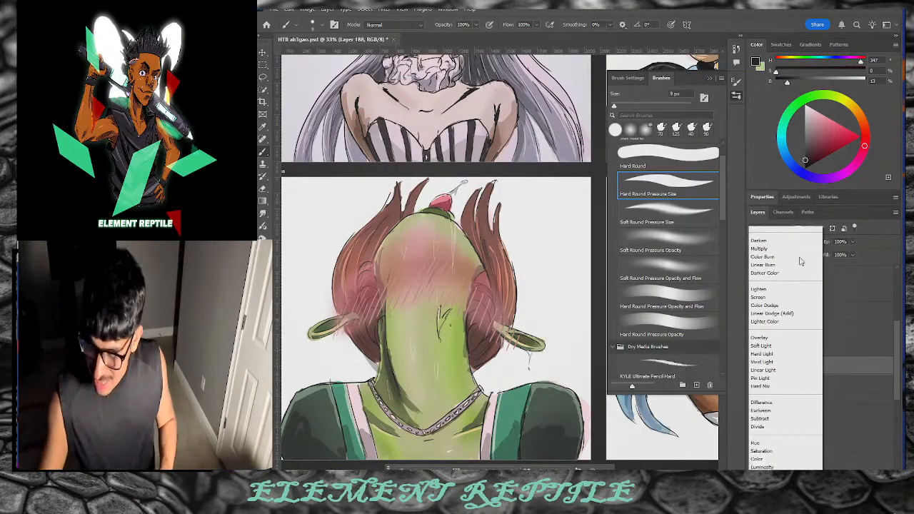
pyautogui.click(759, 351)
pyautogui.moveTo(865, 144)
pyautogui.mouseDown()
pyautogui.moveTo(842, 95)
pyautogui.moveTo(848, 104)
pyautogui.mouseUp()
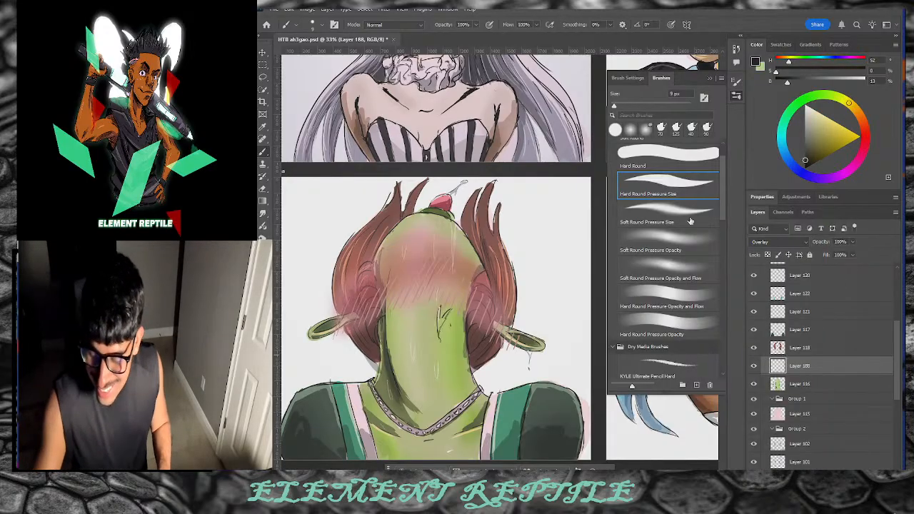
pyautogui.click(688, 241)
pyautogui.press(']')
pyautogui.press(']')
pyautogui.press(']')
pyautogui.press(']')
pyautogui.press(']')
pyautogui.press(']')
pyautogui.press(']')
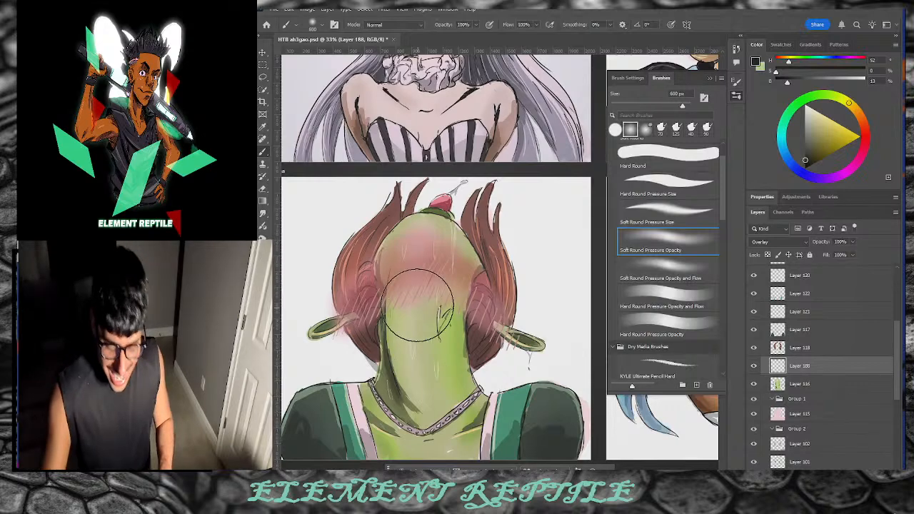
pyautogui.press('[')
pyautogui.press('[')
pyautogui.press('[')
pyautogui.press('[')
pyautogui.press('[')
pyautogui.moveTo(414, 297); pyautogui.dragTo(424, 403)
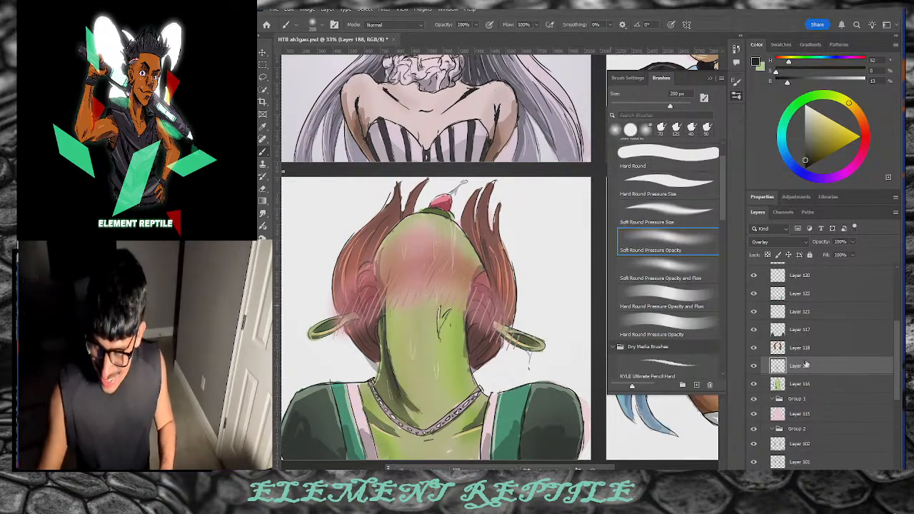
# Step: Warm the neck's left side and lower chest with tan and saturated yellow highlights
pyautogui.moveTo(811, 147); pyautogui.dragTo(815, 123)
pyautogui.moveTo(411, 308)
pyautogui.mouseDown()
pyautogui.moveTo(423, 402)
pyautogui.moveTo(415, 382)
pyautogui.mouseUp()
pyautogui.moveTo(820, 124); pyautogui.dragTo(825, 128)
pyautogui.moveTo(404, 285); pyautogui.dragTo(419, 388)
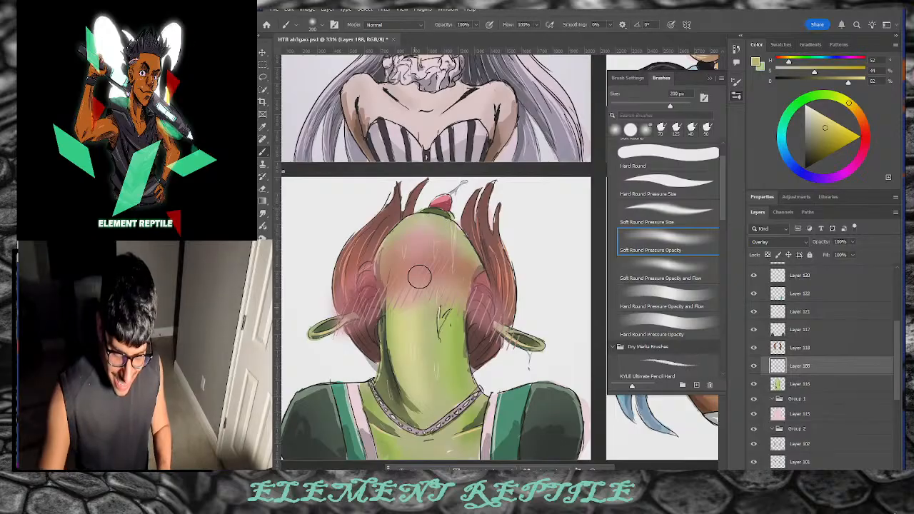
pyautogui.moveTo(450, 442); pyautogui.dragTo(431, 454)
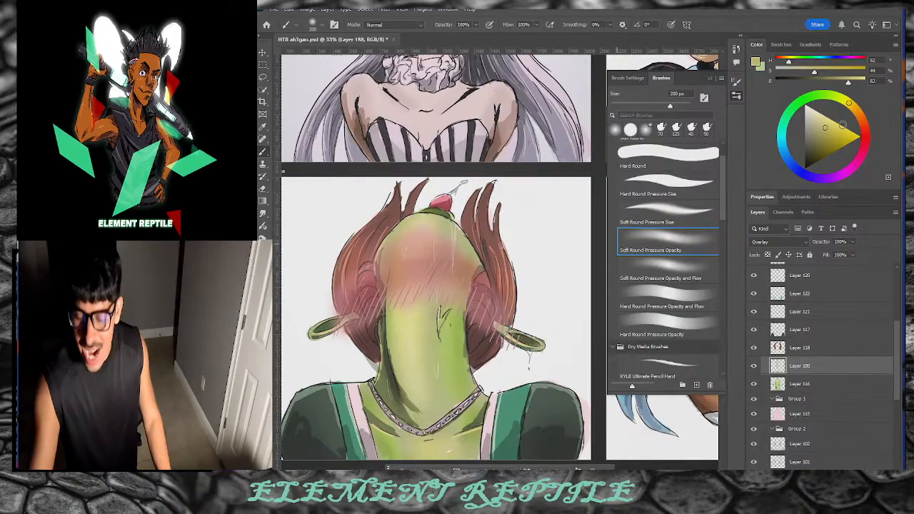
# Step: Shade both sides of the neck with muted, then more saturated, dark green
pyautogui.click(808, 97)
pyautogui.click(827, 126)
pyautogui.moveTo(828, 126); pyautogui.dragTo(809, 154)
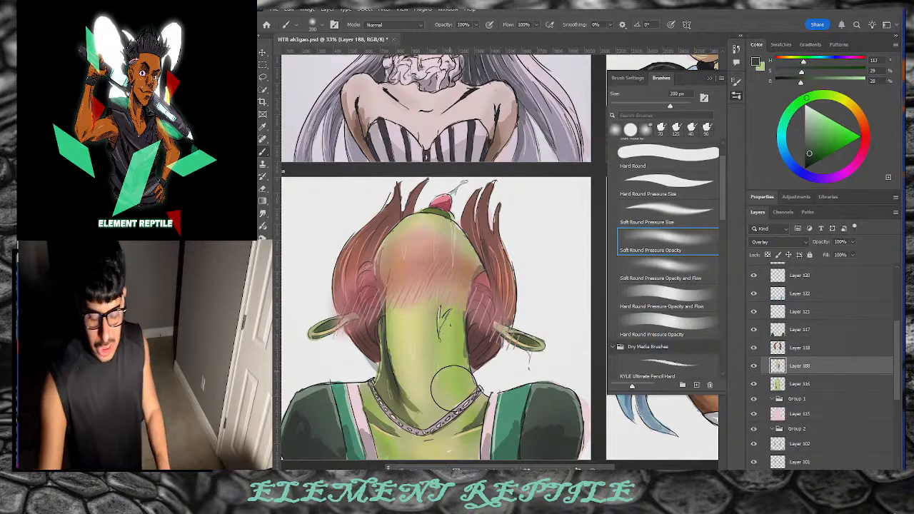
pyautogui.press('e')
pyautogui.press('b')
pyautogui.moveTo(450, 315); pyautogui.dragTo(458, 358)
pyautogui.moveTo(462, 297); pyautogui.dragTo(461, 373)
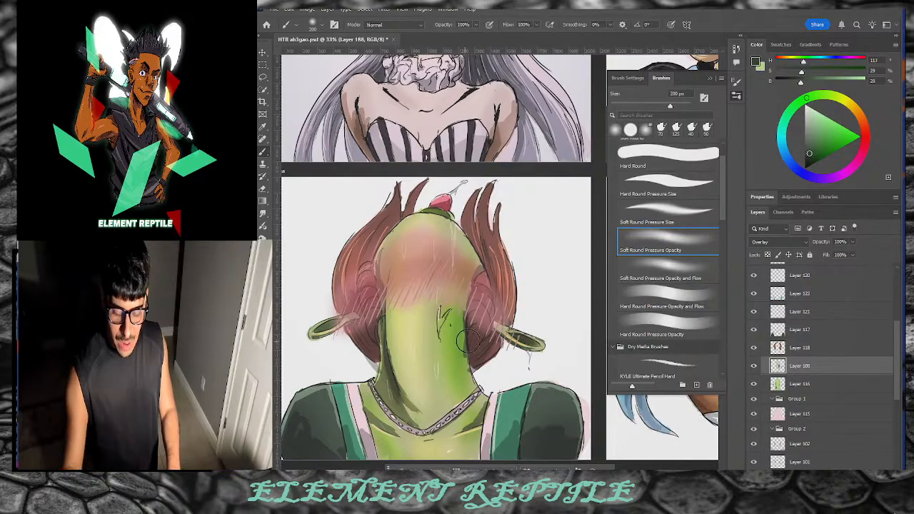
pyautogui.press('e')
pyautogui.press('b')
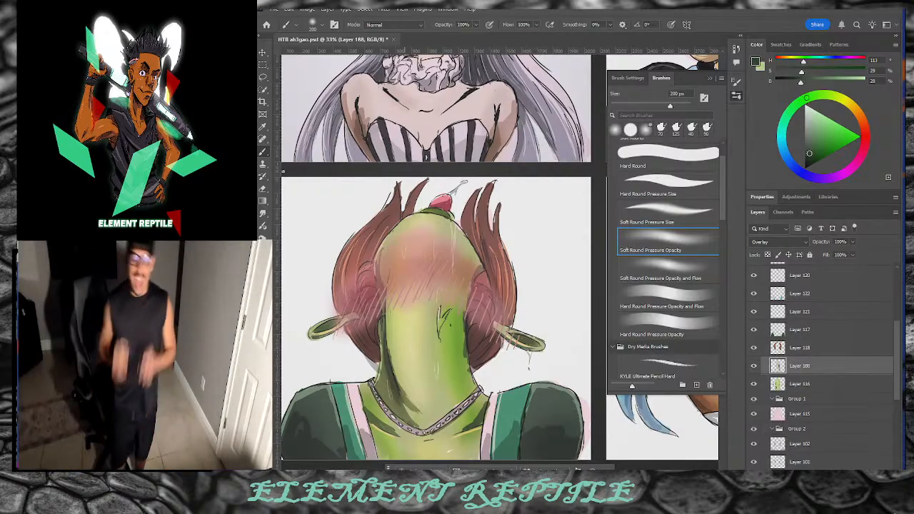
pyautogui.click(816, 153)
pyautogui.moveTo(386, 376); pyautogui.dragTo(419, 428)
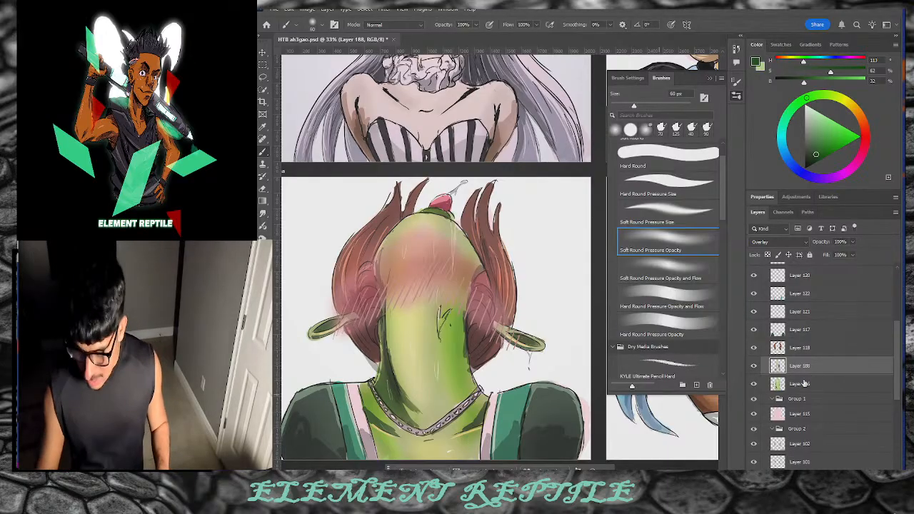
# Step: On Layer 102, set a mid grey colour and switch to the Hard Round Pressure Size brush
pyautogui.click(798, 443)
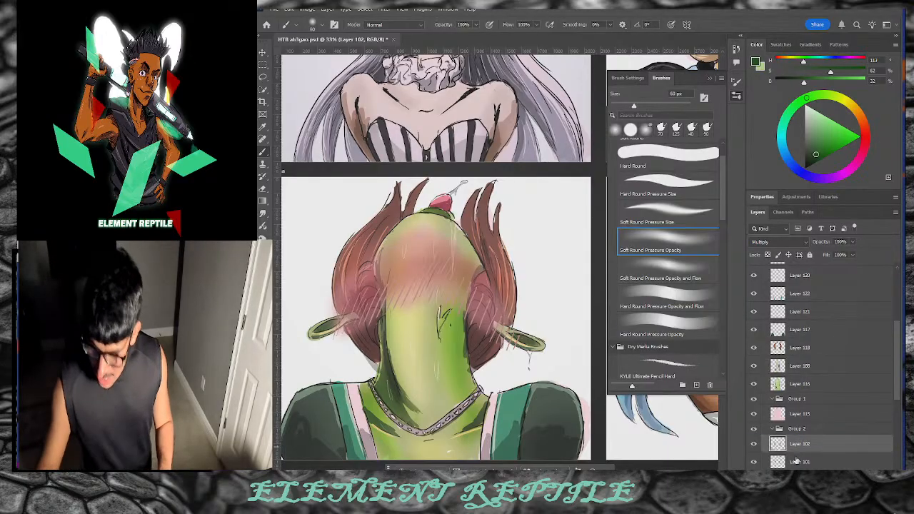
pyautogui.click(804, 132)
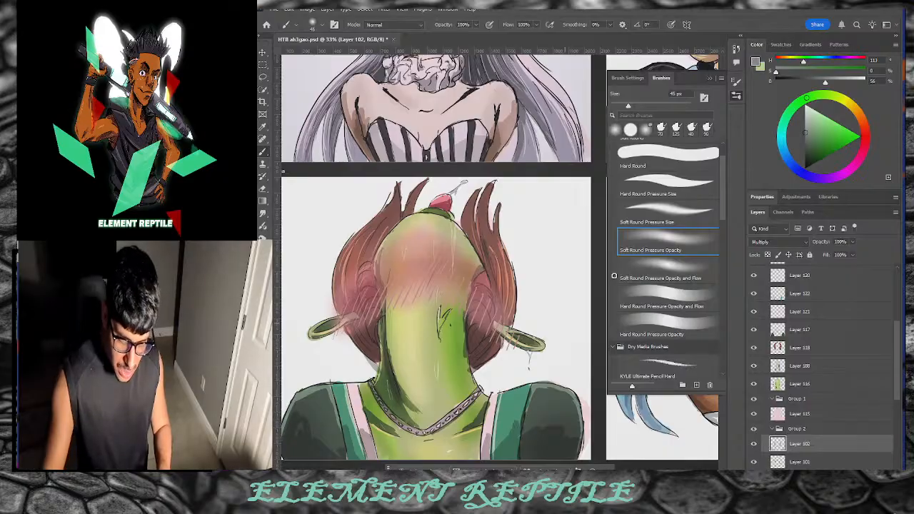
pyautogui.click(689, 183)
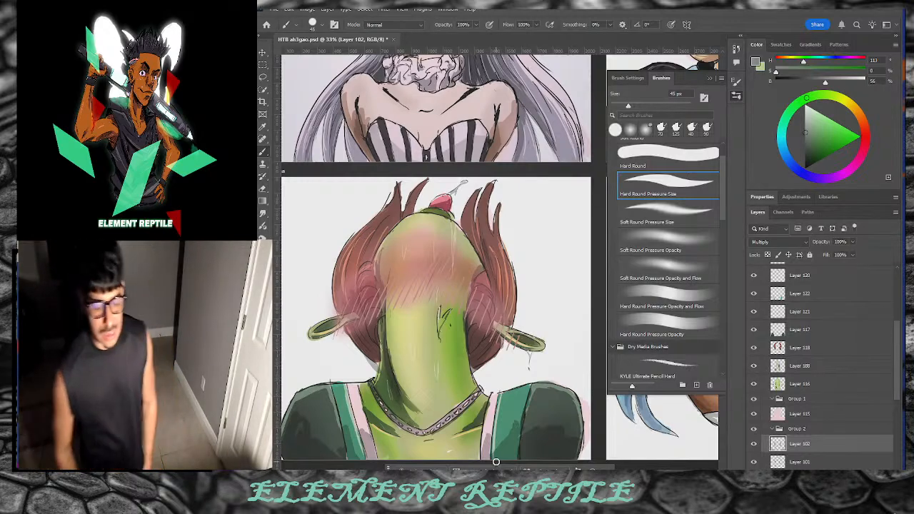
# Step: Zoom out, close the brush presets, and pan across all the character artboards
pyautogui.press('z')
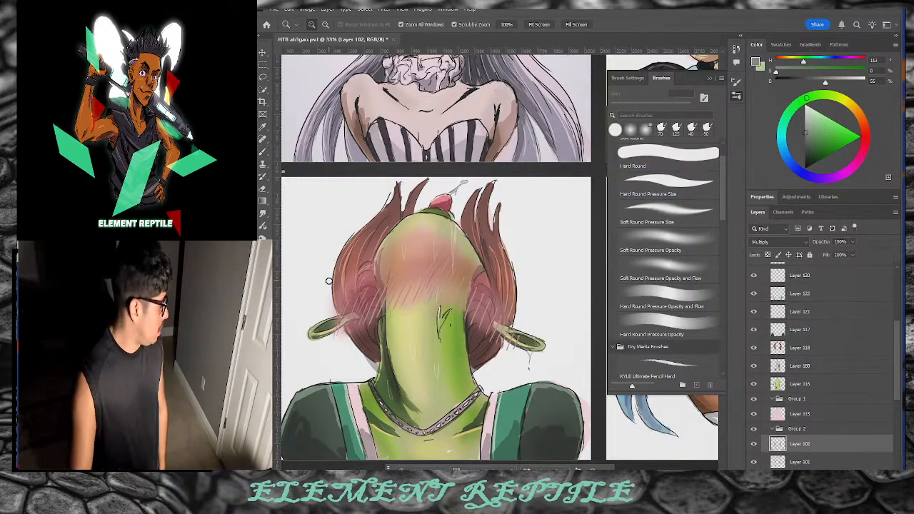
pyautogui.moveTo(381, 271); pyautogui.dragTo(479, 235)
pyautogui.click(738, 97)
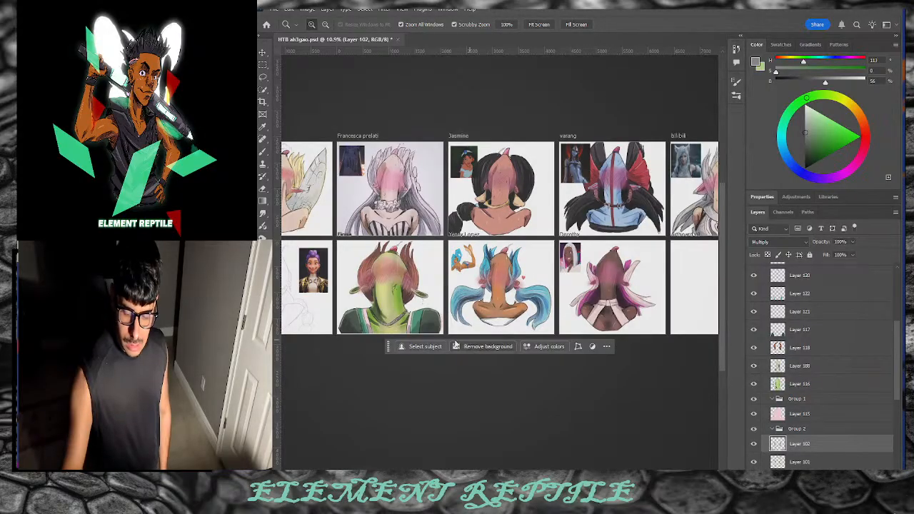
pyautogui.scroll(-2, 464, 341)
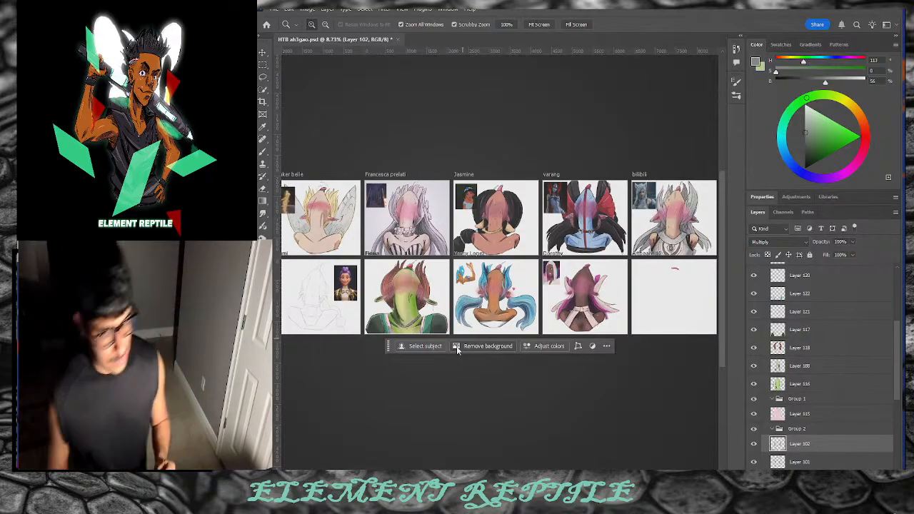
pyautogui.hscroll(-3, 506, 342)
pyautogui.hscroll(5, 504, 257)
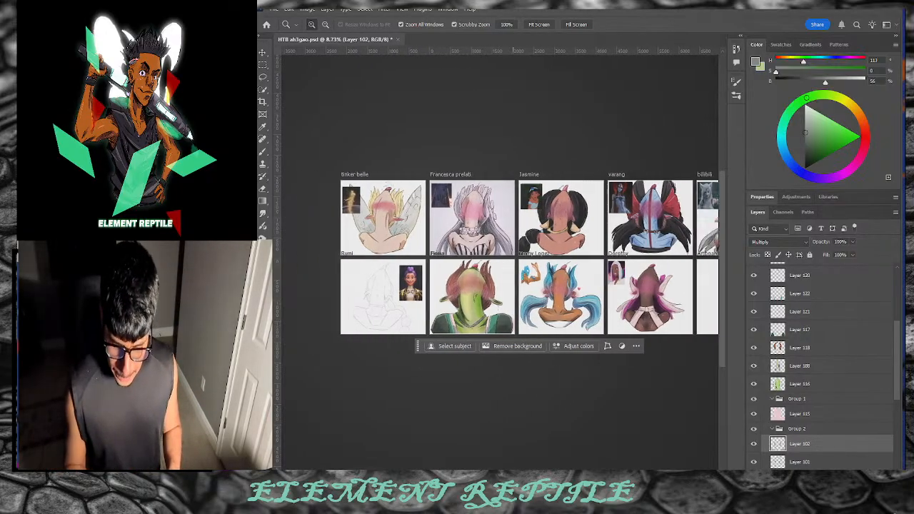
pyautogui.hscroll(1, 500, 257)
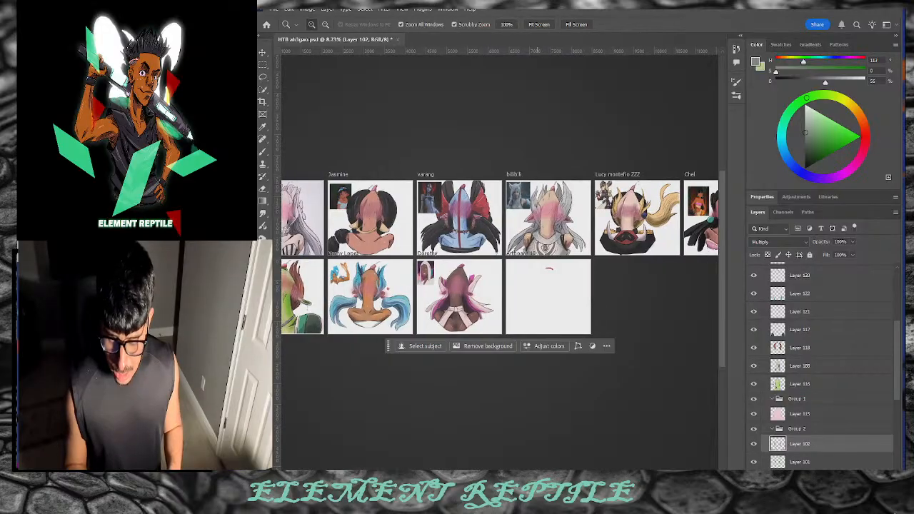
pyautogui.hscroll(3, 549, 469)
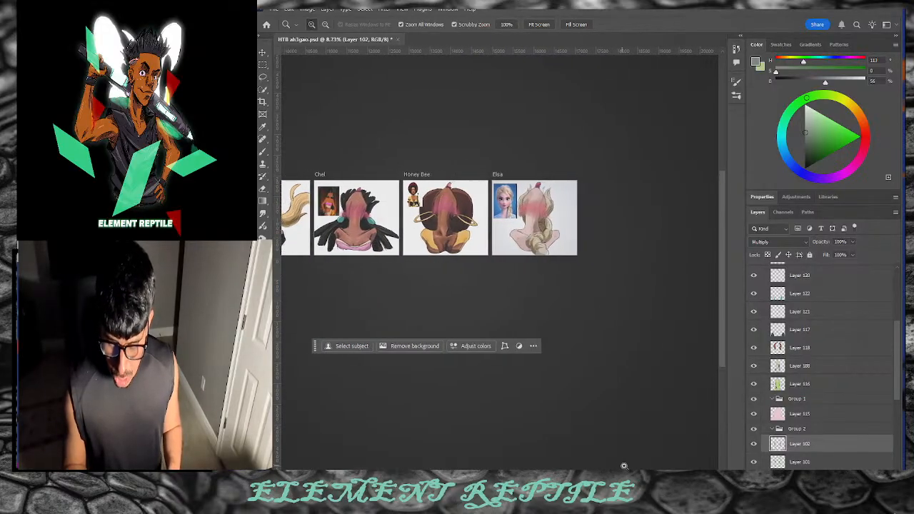
pyautogui.hscroll(-6, 549, 468)
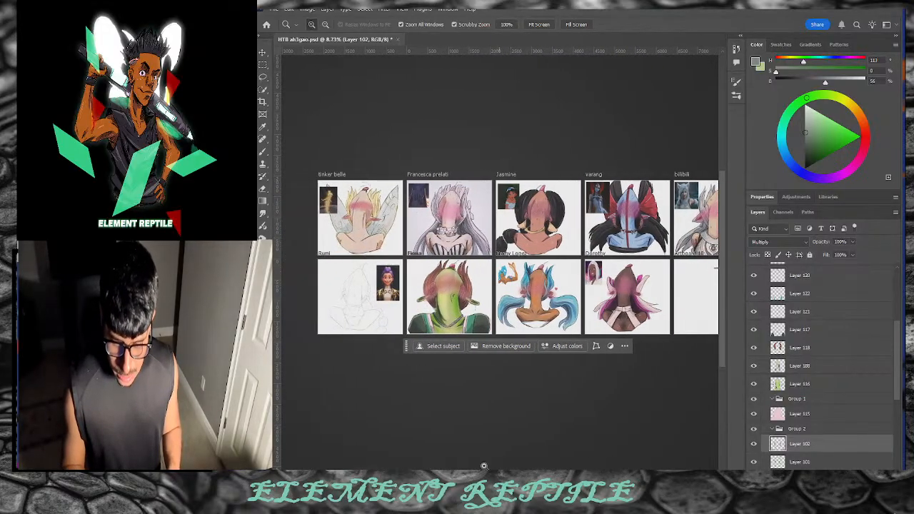
# Step: Zoom in close on Elsa's artboard, switch to Smudge, and select Group 1
pyautogui.moveTo(364, 349); pyautogui.dragTo(409, 349)
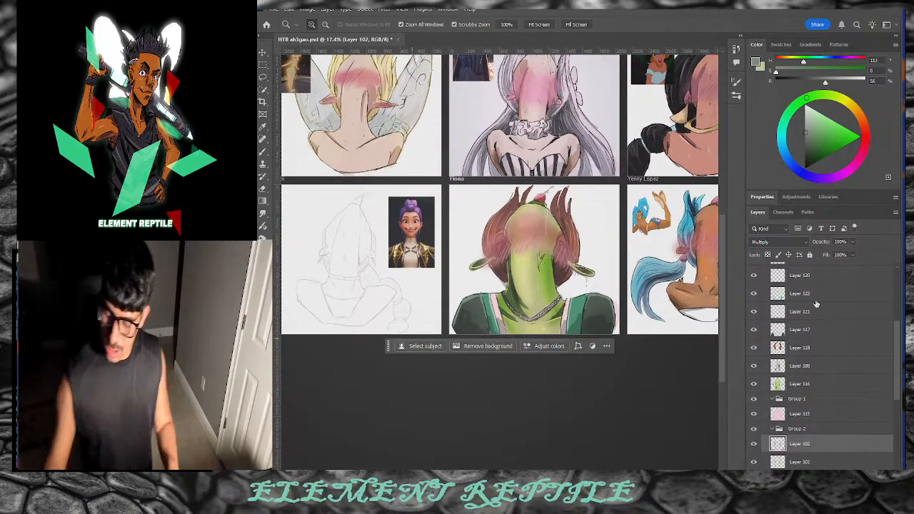
pyautogui.moveTo(652, 375); pyautogui.dragTo(638, 382)
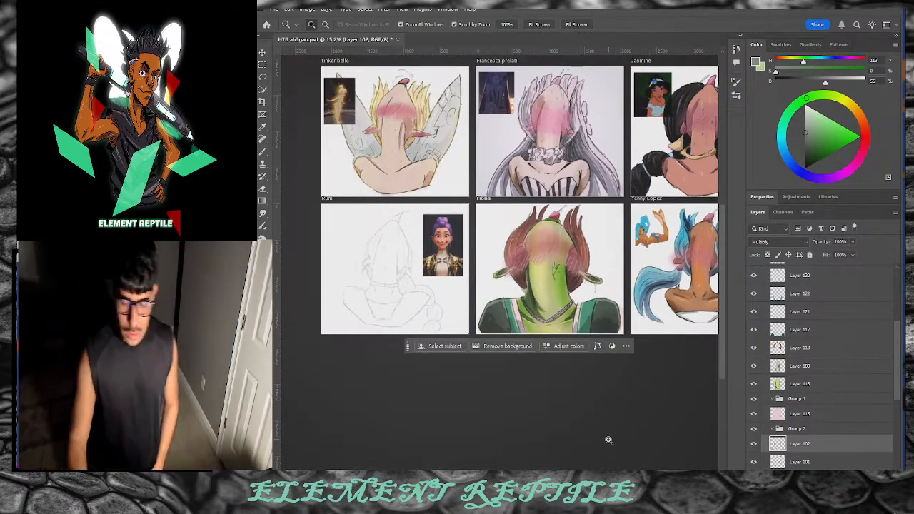
pyautogui.moveTo(520, 472); pyautogui.dragTo(654, 471)
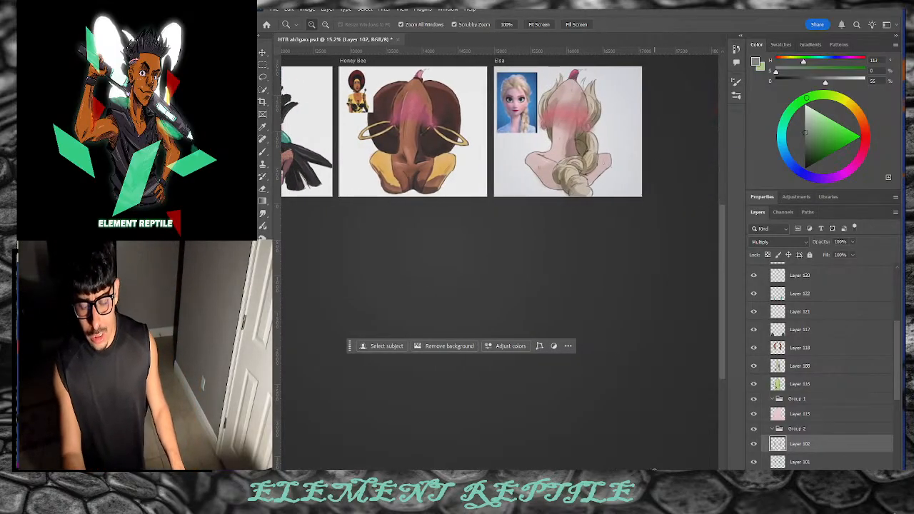
pyautogui.moveTo(607, 91); pyautogui.dragTo(655, 100)
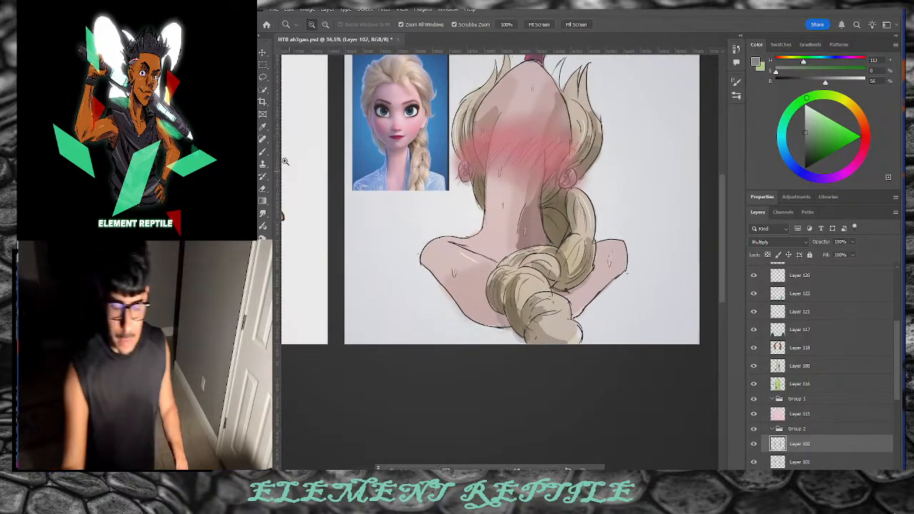
pyautogui.click(263, 214)
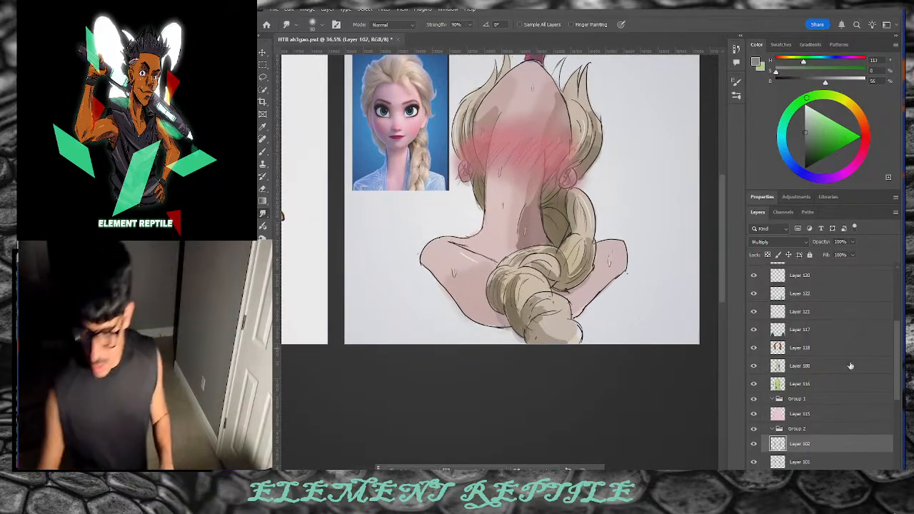
pyautogui.click(771, 400)
# Step: Move Layers 115, 102 and 101 into Group 1, ungroup Group 2, collapse Group 1, delete Layer 100
pyautogui.moveTo(800, 418); pyautogui.dragTo(797, 403)
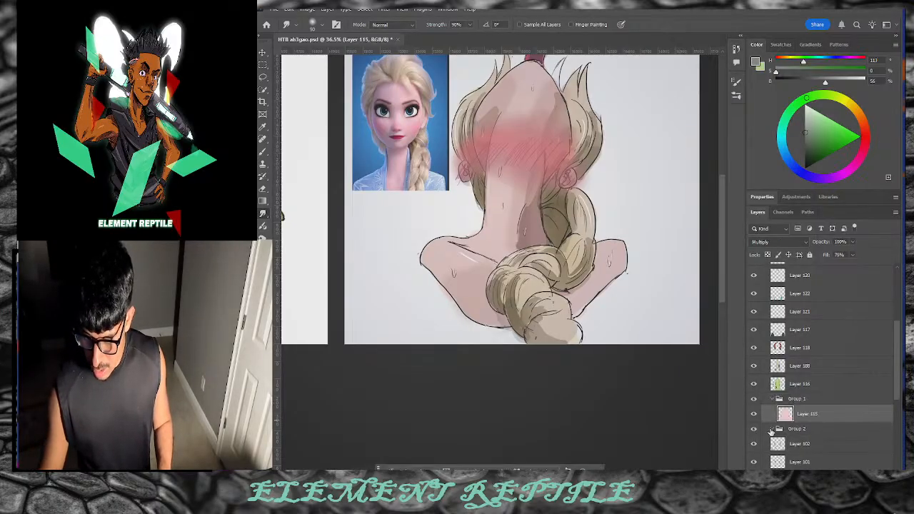
pyautogui.click(797, 429)
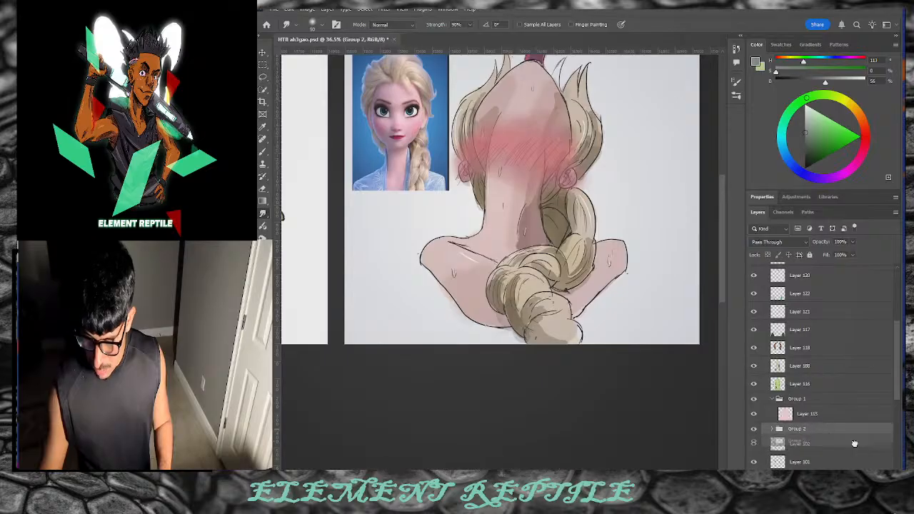
pyautogui.press('Delete')
pyautogui.moveTo(825, 436)
pyautogui.mouseDown()
pyautogui.moveTo(826, 427)
pyautogui.moveTo(825, 443)
pyautogui.mouseUp()
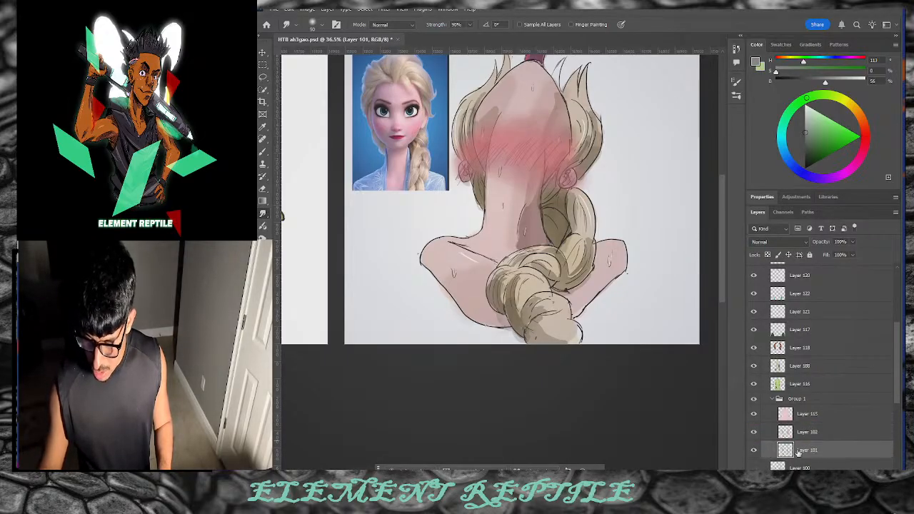
pyautogui.click(772, 399)
pyautogui.moveTo(860, 420); pyautogui.dragTo(862, 476)
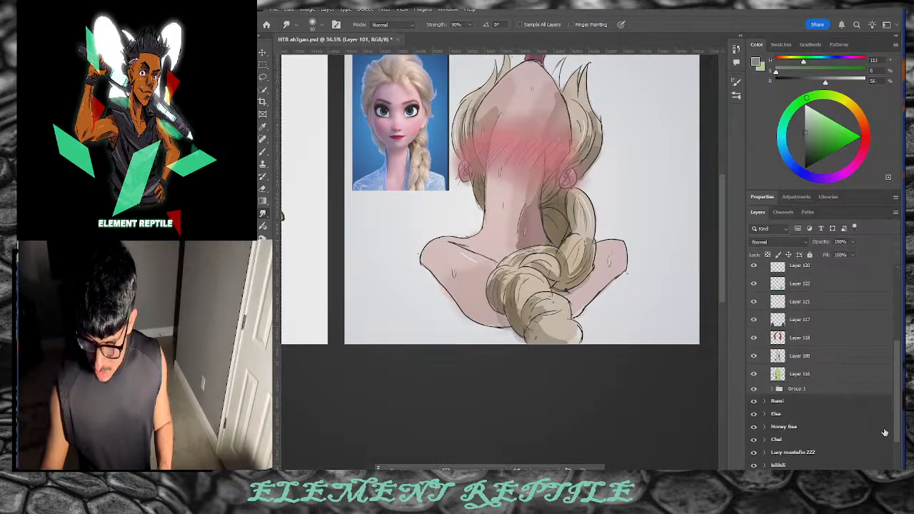
pyautogui.scroll(4, 891, 404)
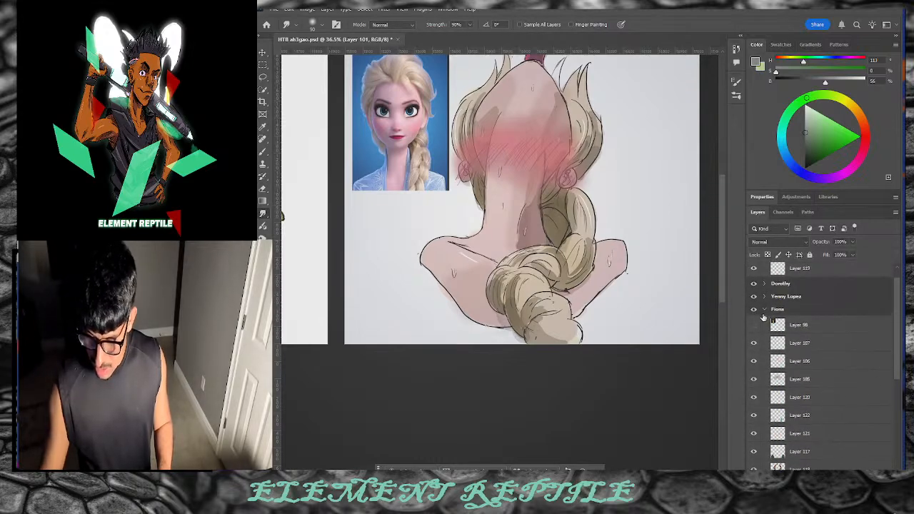
pyautogui.hscroll(-10, 629, 387)
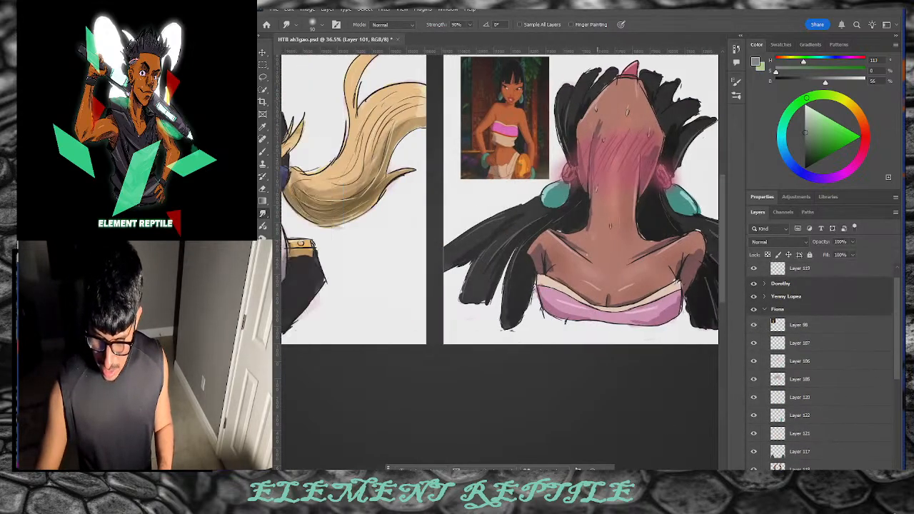
pyautogui.scroll(-10, 723, 216)
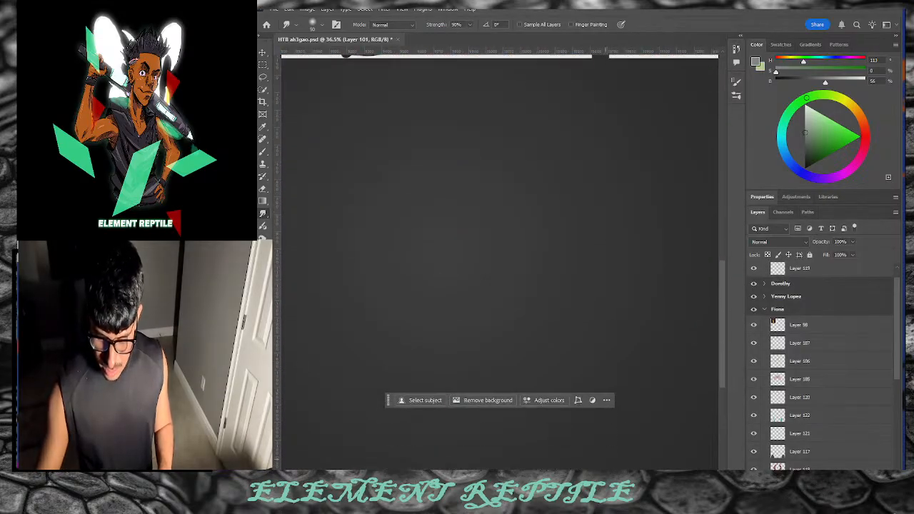
pyautogui.hscroll(-15, 500, 232)
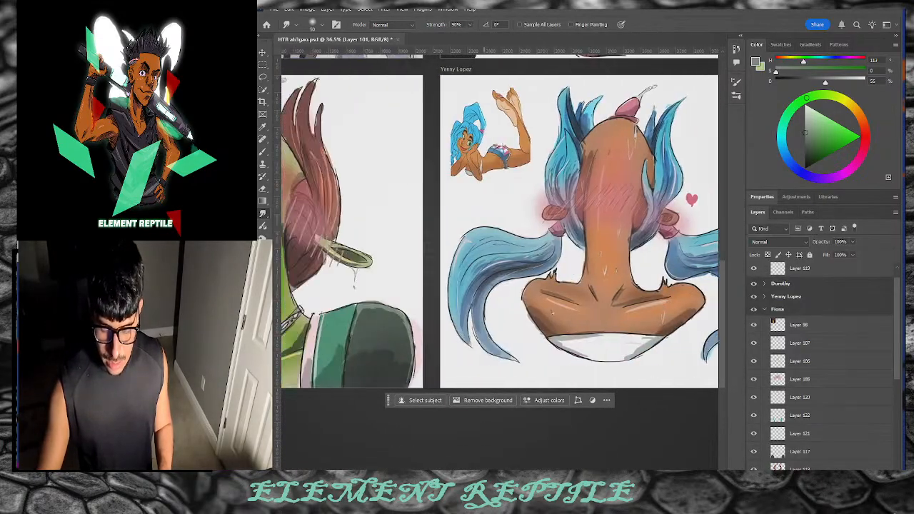
pyautogui.hscroll(-3, 500, 232)
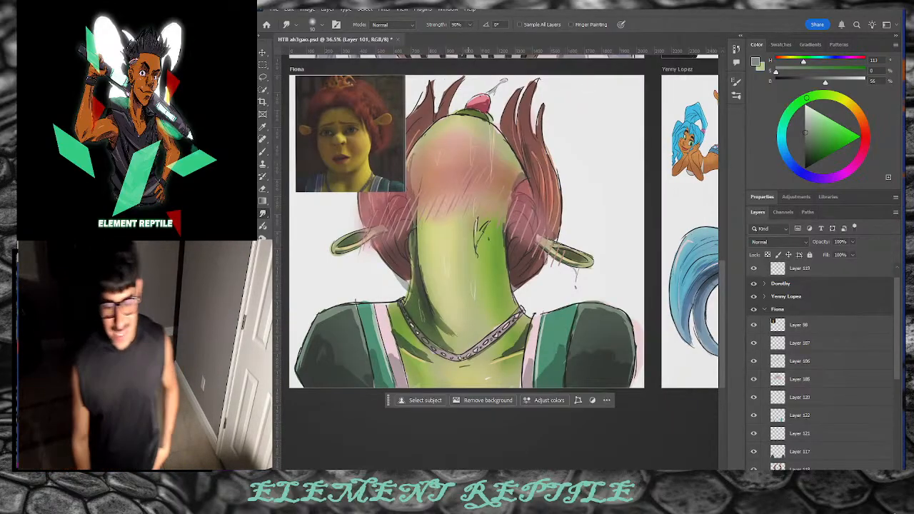
pyautogui.hscroll(15, 500, 232)
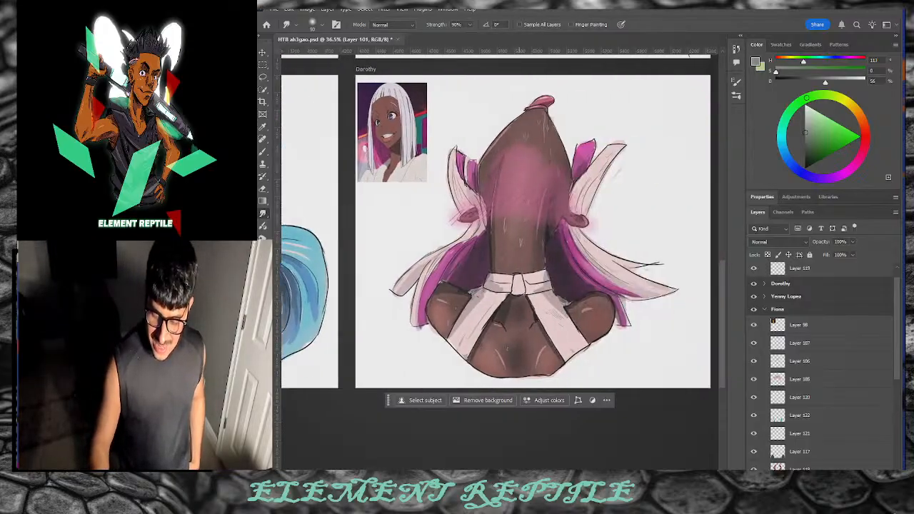
pyautogui.hscroll(-15, 500, 232)
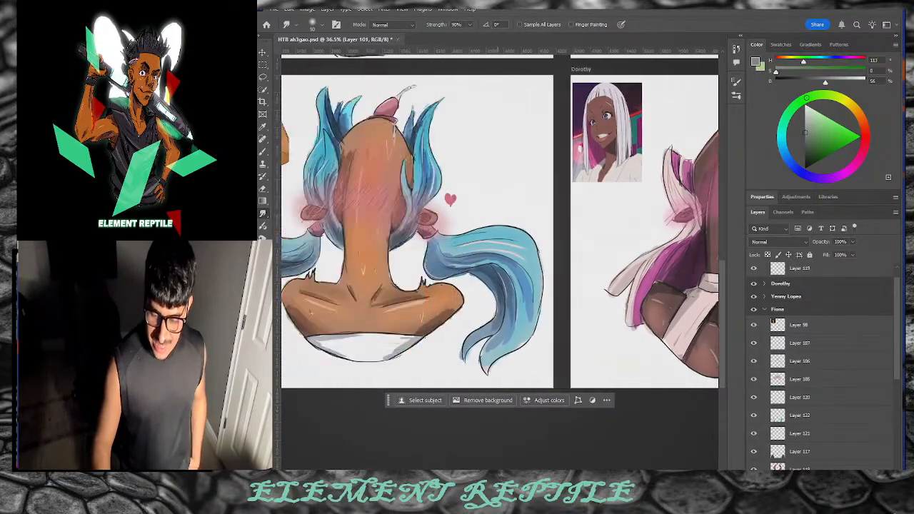
pyautogui.hscroll(1, 463, 232)
pyautogui.hscroll(-8, 463, 232)
pyautogui.hscroll(8, 463, 232)
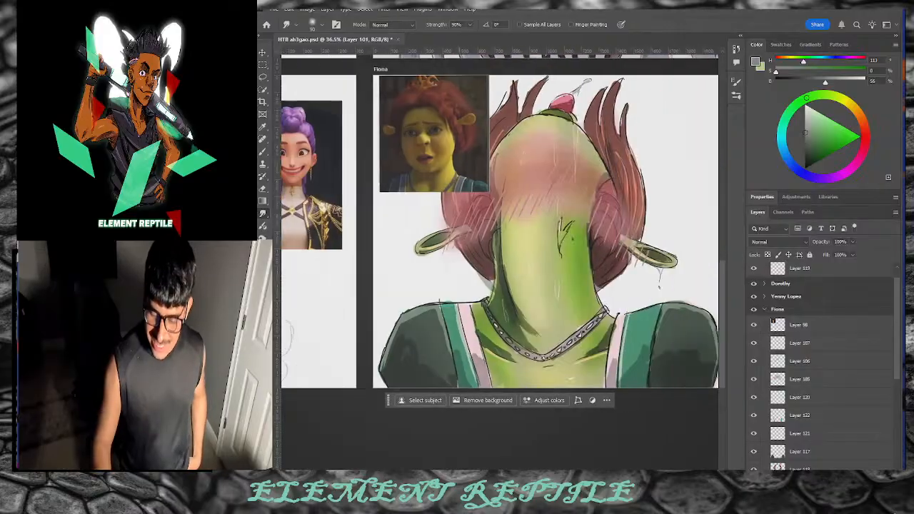
pyautogui.hscroll(1, 499, 232)
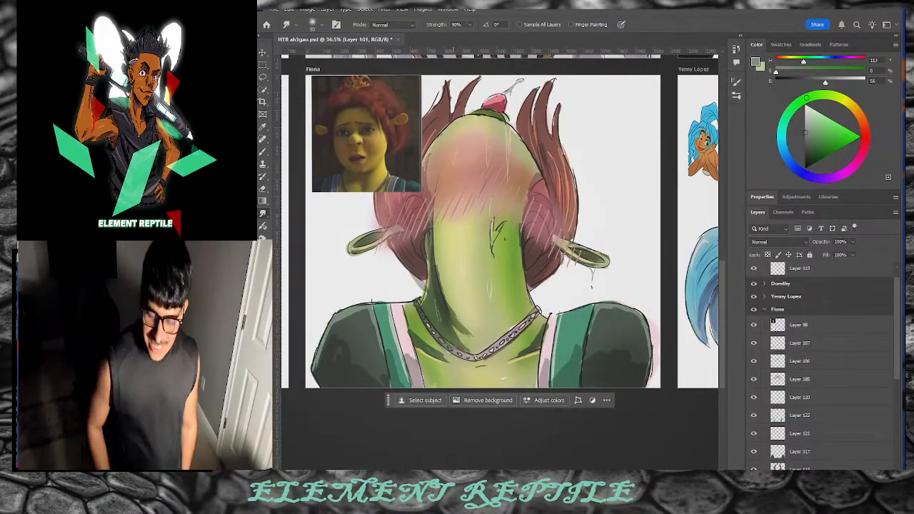
# Step: Scale the Fiona reference photo to about 71% and place it in the top-left corner
pyautogui.press('v')
pyautogui.click(364, 135)
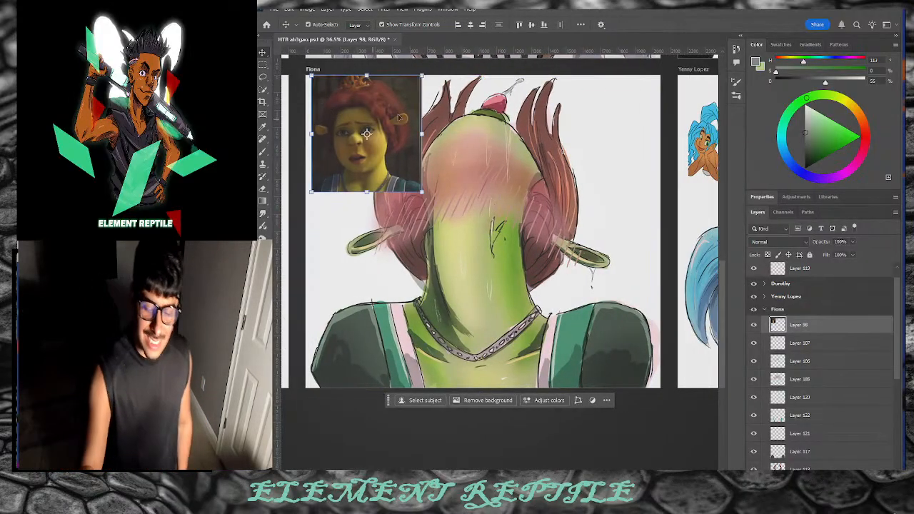
pyautogui.moveTo(421, 76); pyautogui.dragTo(389, 103)
pyautogui.moveTo(350, 147); pyautogui.dragTo(379, 154)
pyautogui.press('Return')
pyautogui.click(406, 201)
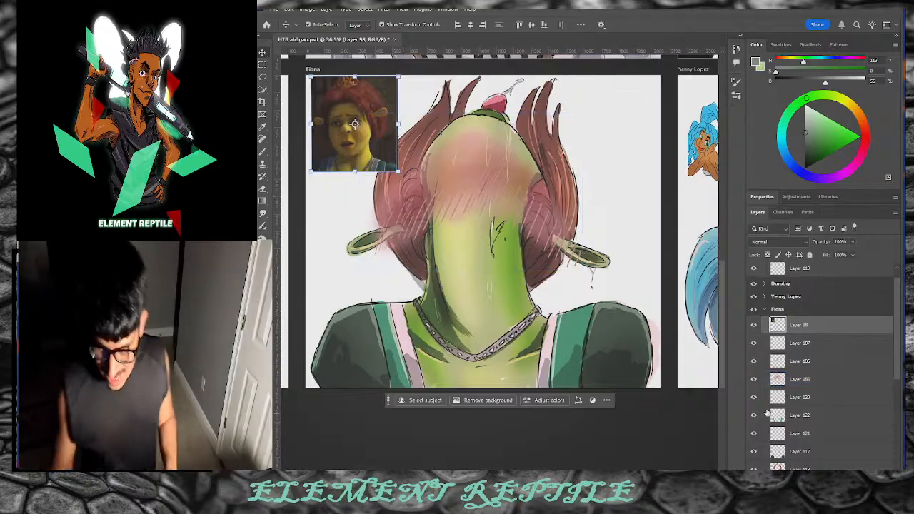
# Step: Toggle Layers 188, 118, 117, 122 and 185 on and off to check their shading
pyautogui.scroll(-3, 892, 416)
pyautogui.scroll(-1, 891, 416)
pyautogui.click(835, 400)
pyautogui.click(756, 396)
pyautogui.click(755, 395)
pyautogui.click(757, 395)
pyautogui.click(757, 396)
pyautogui.click(754, 377)
pyautogui.click(754, 377)
pyautogui.click(753, 359)
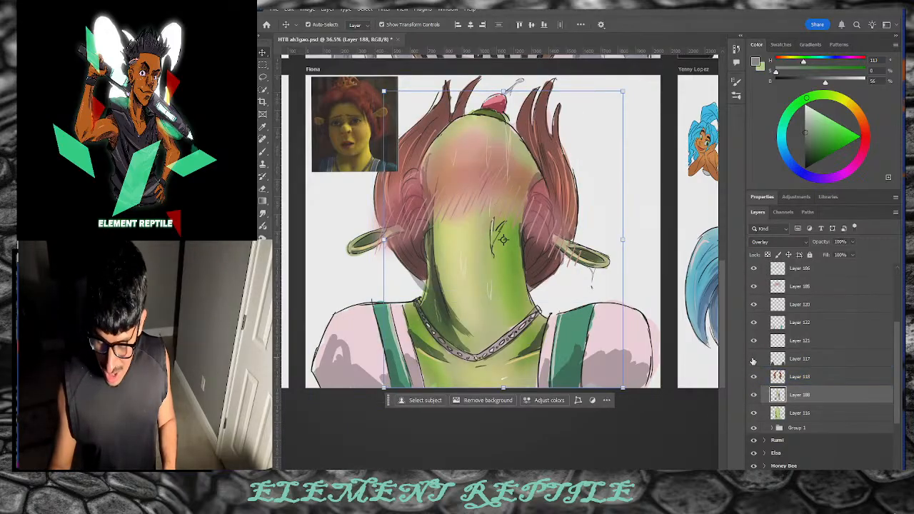
pyautogui.click(753, 360)
pyautogui.click(753, 359)
pyautogui.click(753, 359)
pyautogui.click(753, 323)
pyautogui.click(753, 324)
pyautogui.click(753, 286)
pyautogui.click(754, 286)
pyautogui.click(754, 288)
pyautogui.click(754, 288)
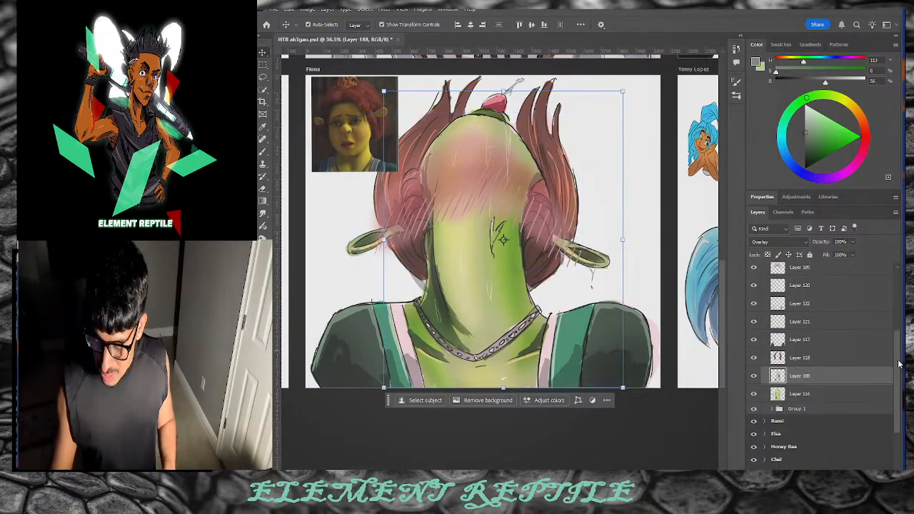
# Step: Check Group 1's visibility, expand it to select Layer 102, then select the Fiona artboard
pyautogui.scroll(-3, 749, 385)
pyautogui.click(753, 390)
pyautogui.click(753, 389)
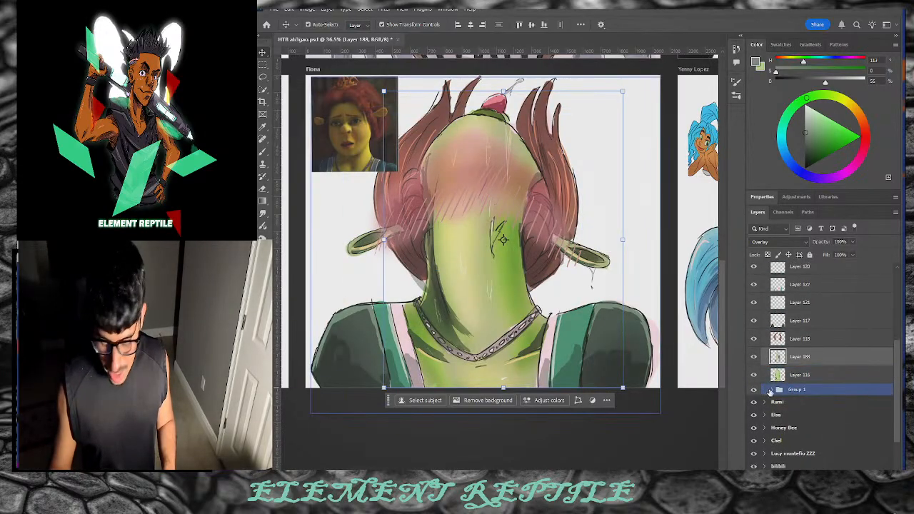
pyautogui.click(772, 390)
pyautogui.click(840, 427)
pyautogui.click(766, 423)
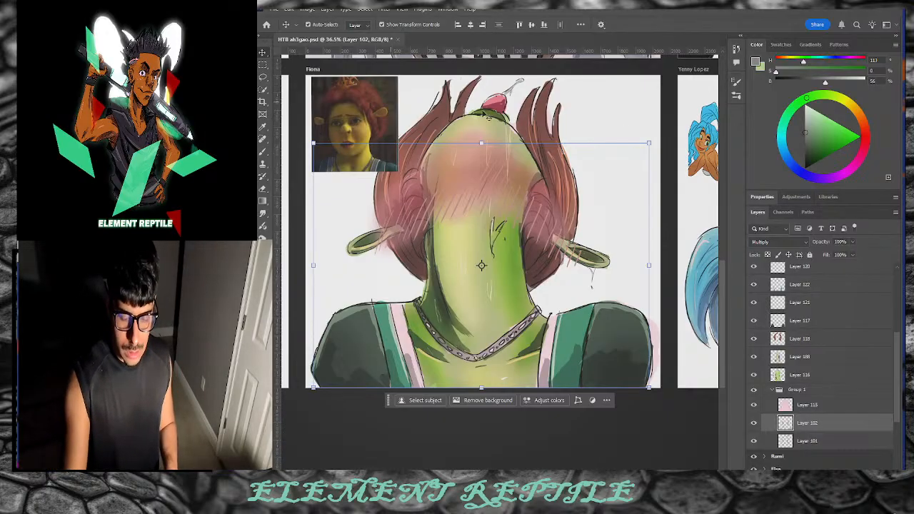
pyautogui.click(628, 129)
pyautogui.moveTo(720, 315); pyautogui.dragTo(704, 204)
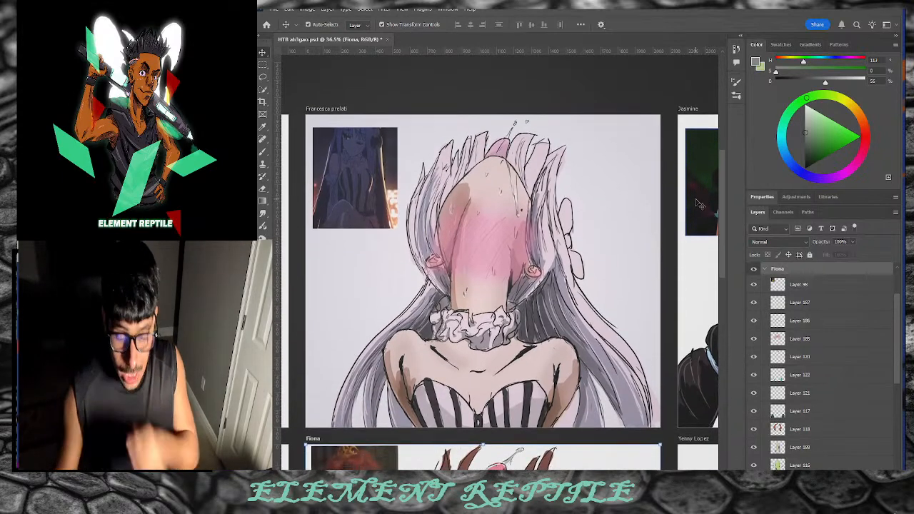
pyautogui.click(765, 269)
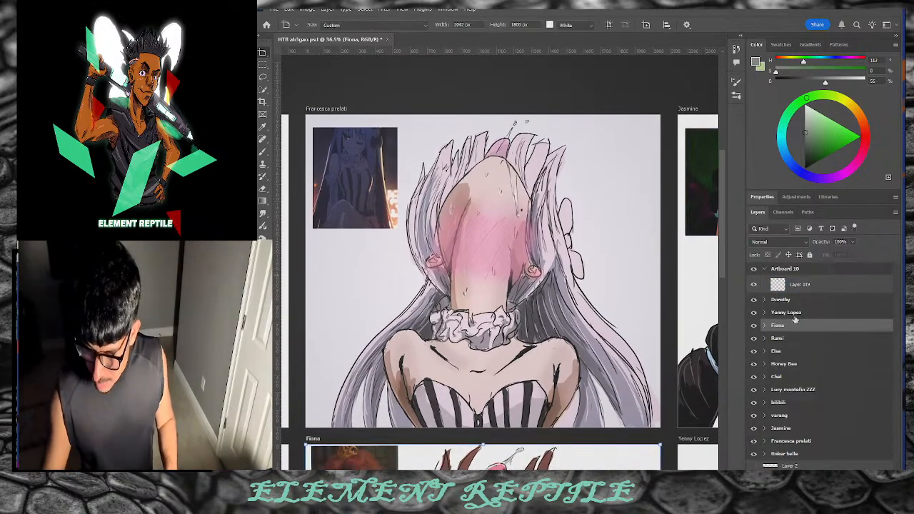
pyautogui.click(799, 442)
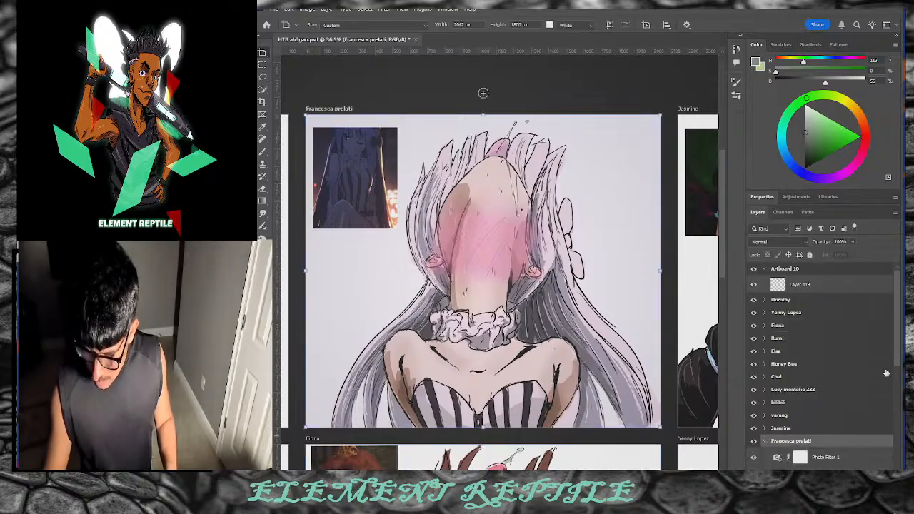
pyautogui.scroll(-5, 896, 351)
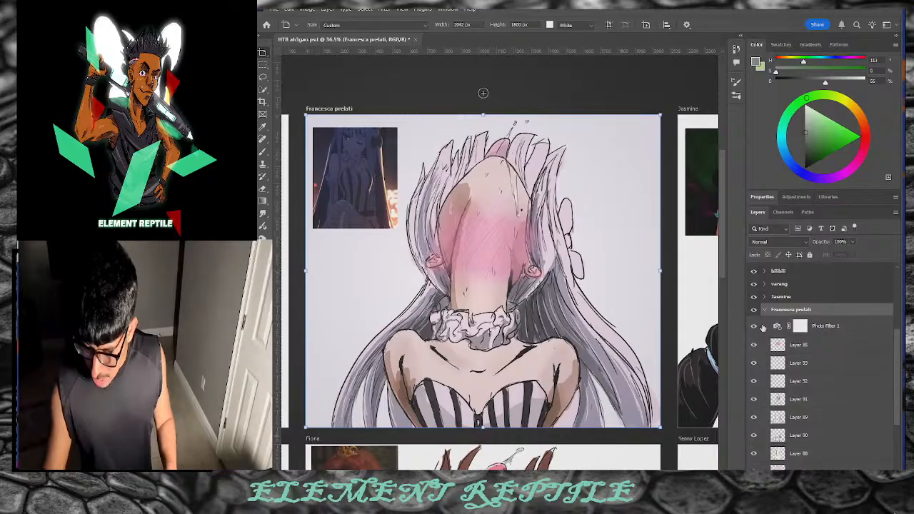
pyautogui.click(812, 346)
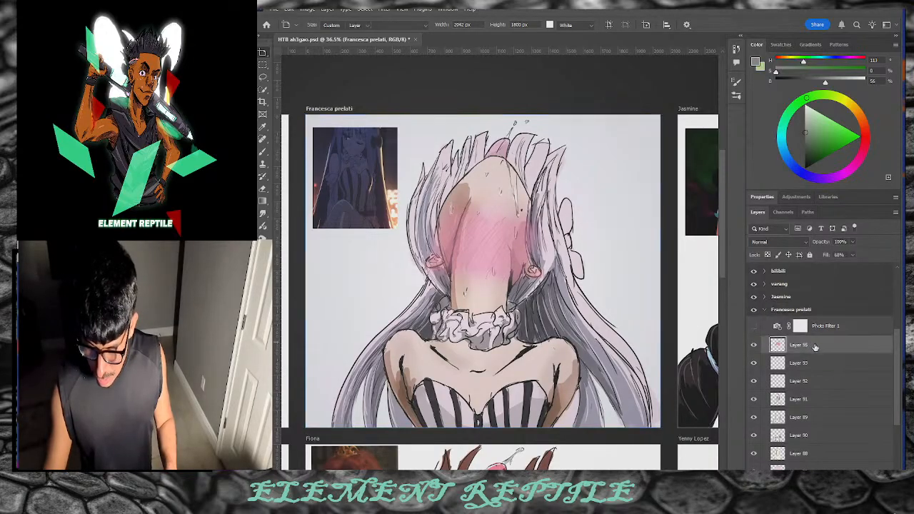
pyautogui.click(850, 417)
pyautogui.click(852, 467)
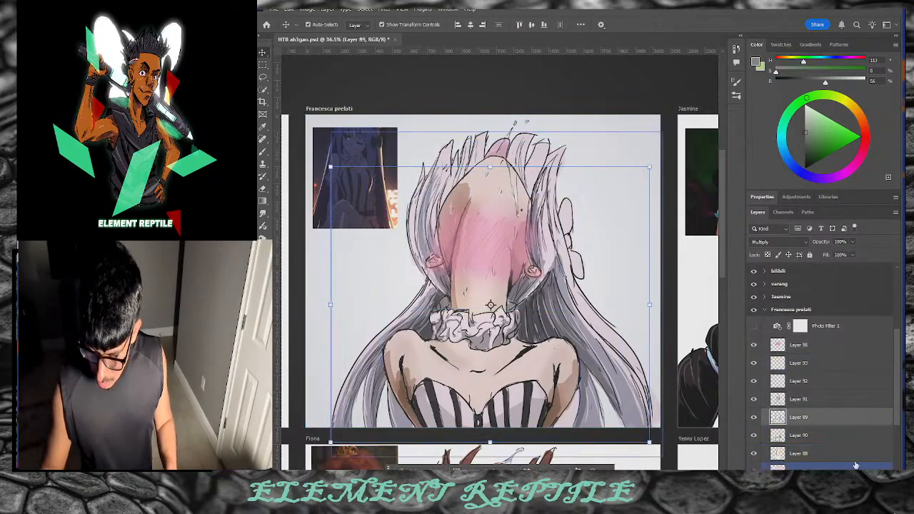
pyautogui.moveTo(852, 454); pyautogui.dragTo(839, 394)
pyautogui.moveTo(816, 174)
pyautogui.mouseDown()
pyautogui.moveTo(834, 176)
pyautogui.moveTo(815, 151)
pyautogui.mouseUp()
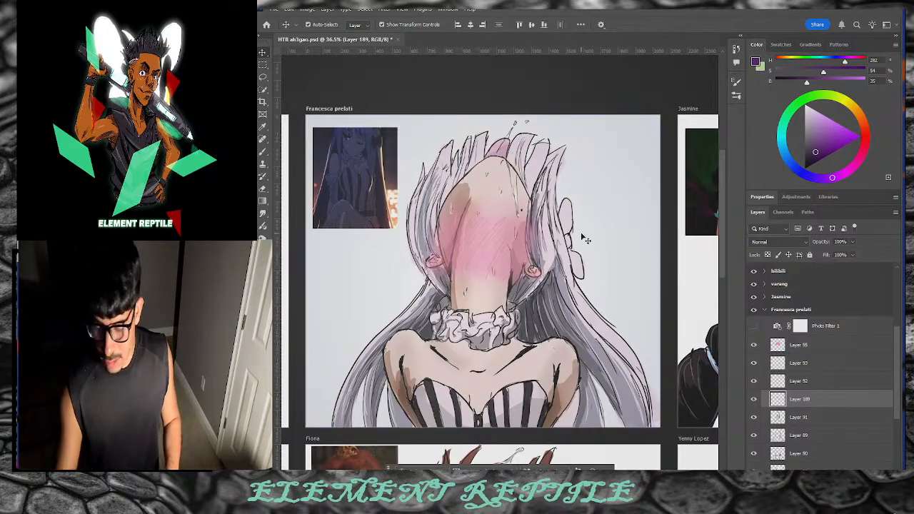
# Step: Paint a purple bow beside the hair on a layer blended in Multiply
pyautogui.press('b')
pyautogui.moveTo(558, 225); pyautogui.dragTo(565, 214)
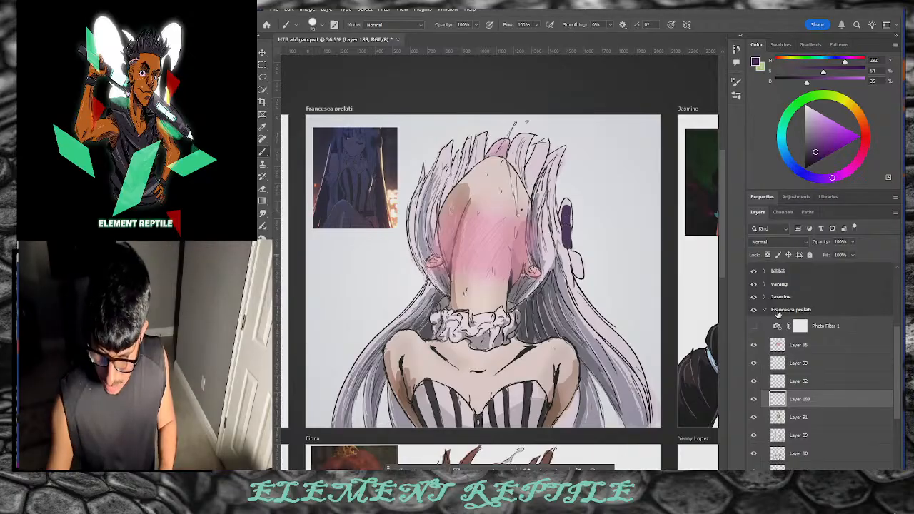
pyautogui.click(780, 243)
pyautogui.click(775, 260)
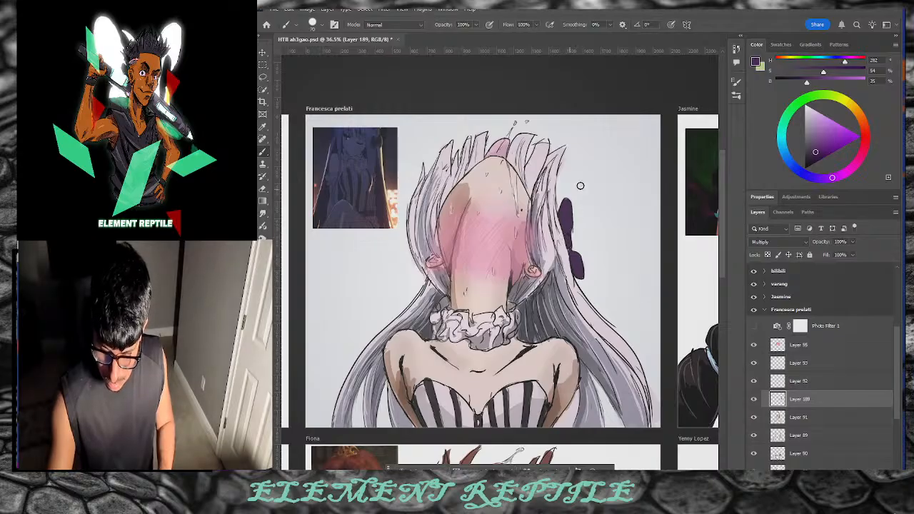
# Step: Refine the bow's lavender colour, shrink the brush, and burn in darker purple shading
pyautogui.click(813, 122)
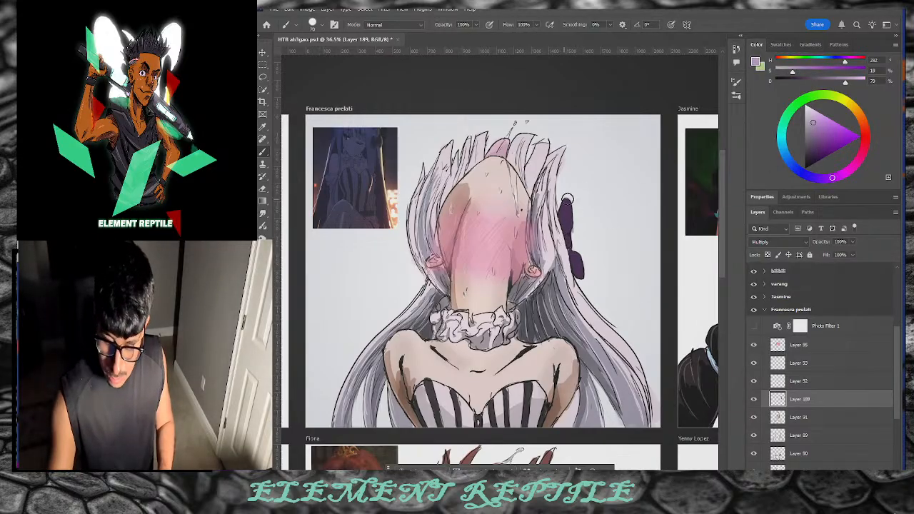
pyautogui.moveTo(824, 138); pyautogui.dragTo(822, 138)
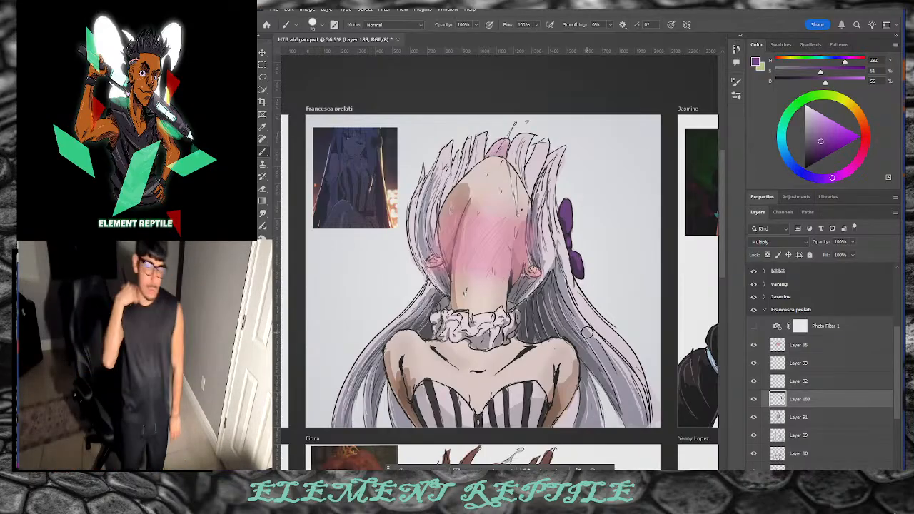
pyautogui.click(817, 125)
pyautogui.press('[')
pyautogui.press('[')
pyautogui.press('[')
pyautogui.press('[')
pyautogui.press('[')
pyautogui.press('[')
pyautogui.press('[')
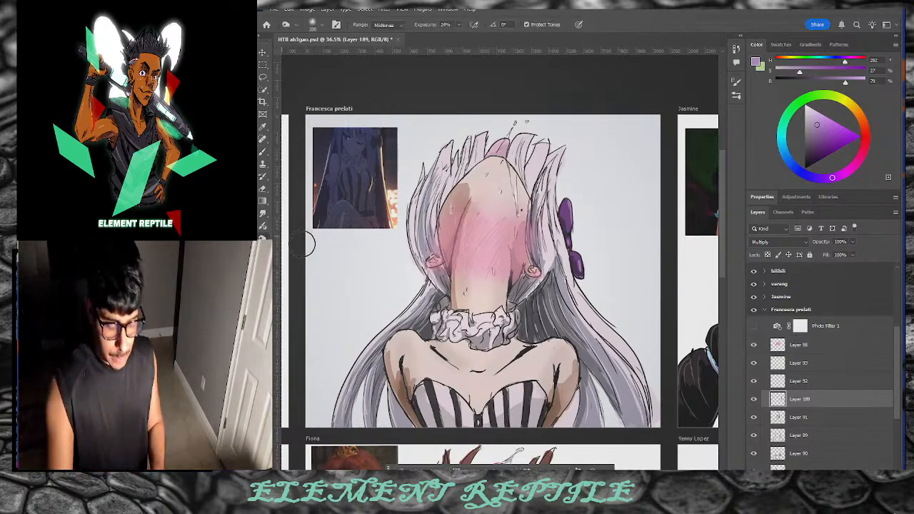
pyautogui.press('o')
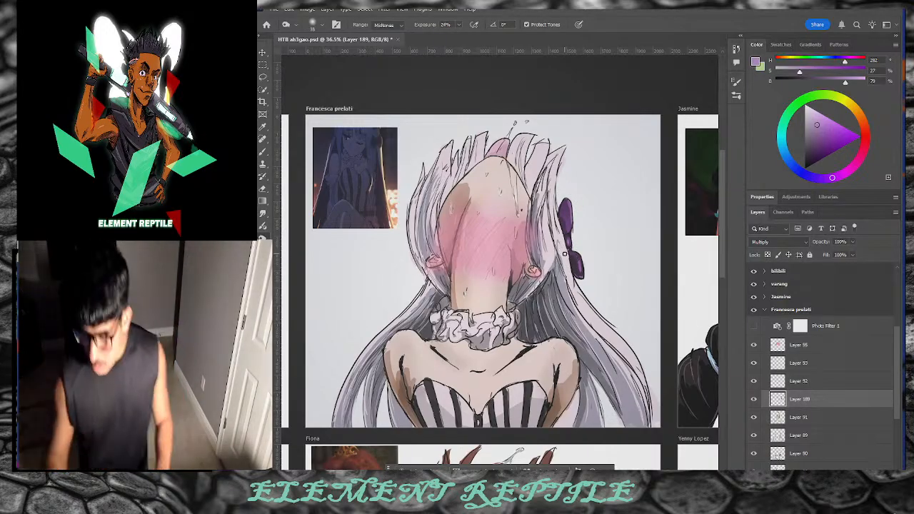
# Step: Toggle Layer 89's visibility to compare, then add new Layer 190 above it
pyautogui.click(818, 436)
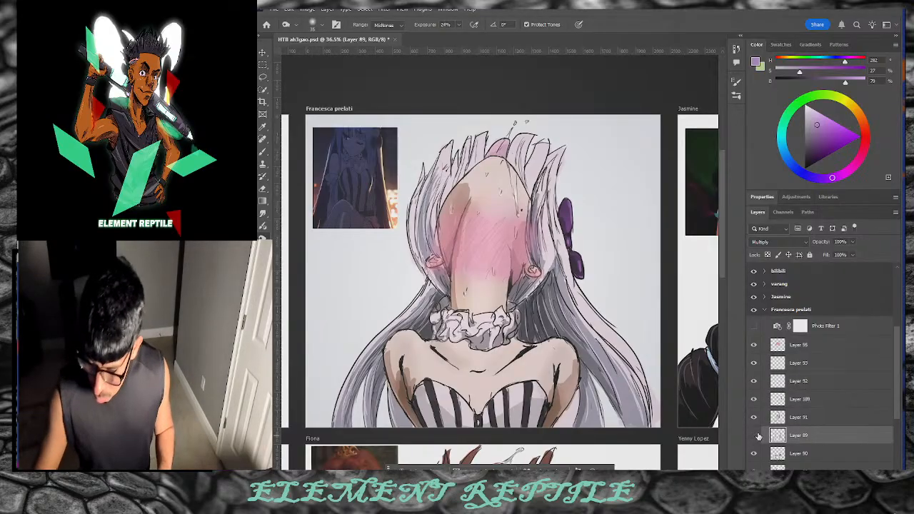
pyautogui.click(754, 435)
pyautogui.click(754, 435)
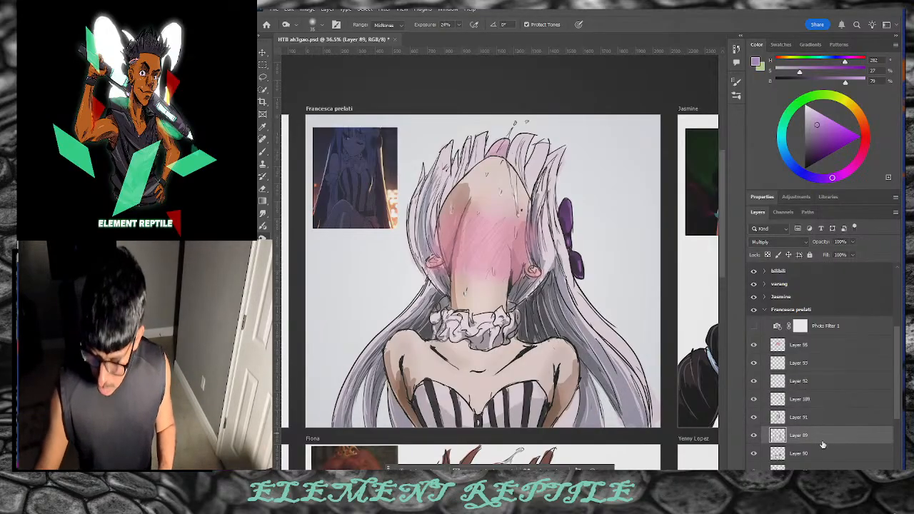
pyautogui.hotkey('ctrl', 'shift', 'alt', 'n')
# Step: With the Soft Round Pressure Opacity brush, shade the left and right hair strands grey-purple
pyautogui.click(737, 97)
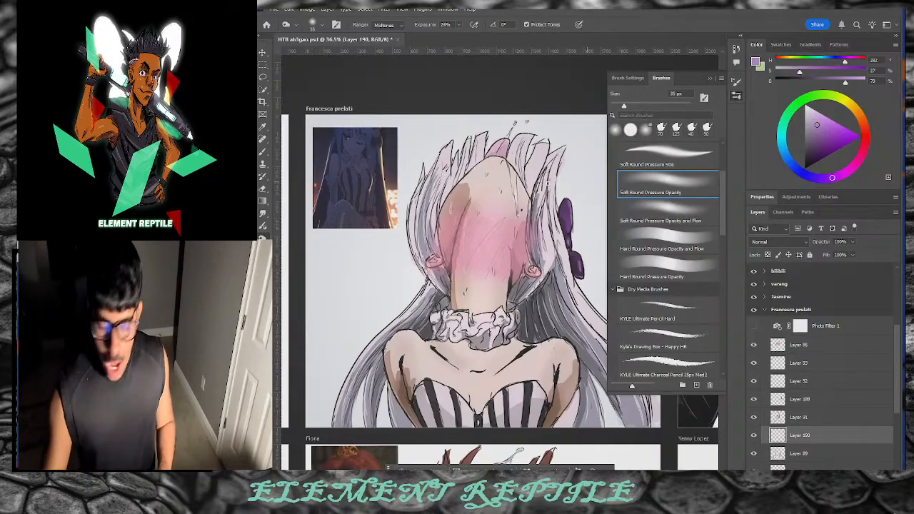
pyautogui.press('b')
pyautogui.click(689, 213)
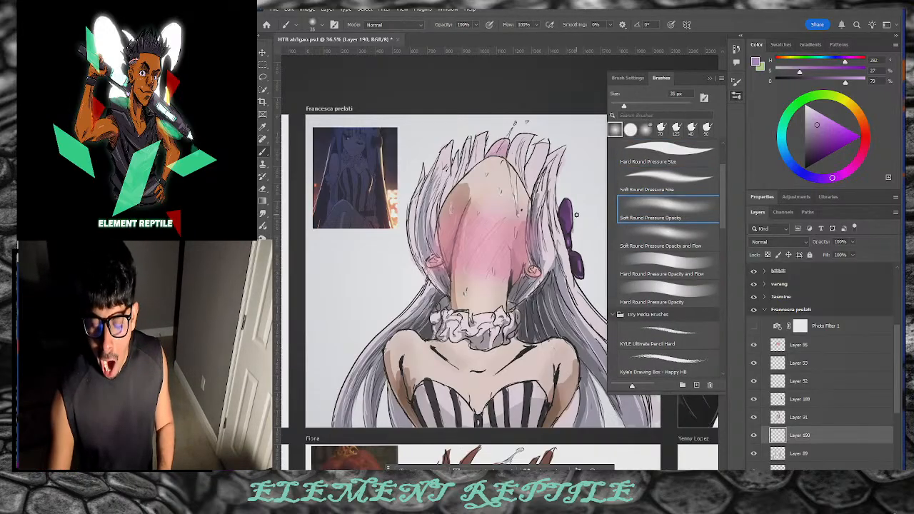
pyautogui.moveTo(818, 126)
pyautogui.mouseDown()
pyautogui.moveTo(809, 121)
pyautogui.moveTo(813, 129)
pyautogui.mouseUp()
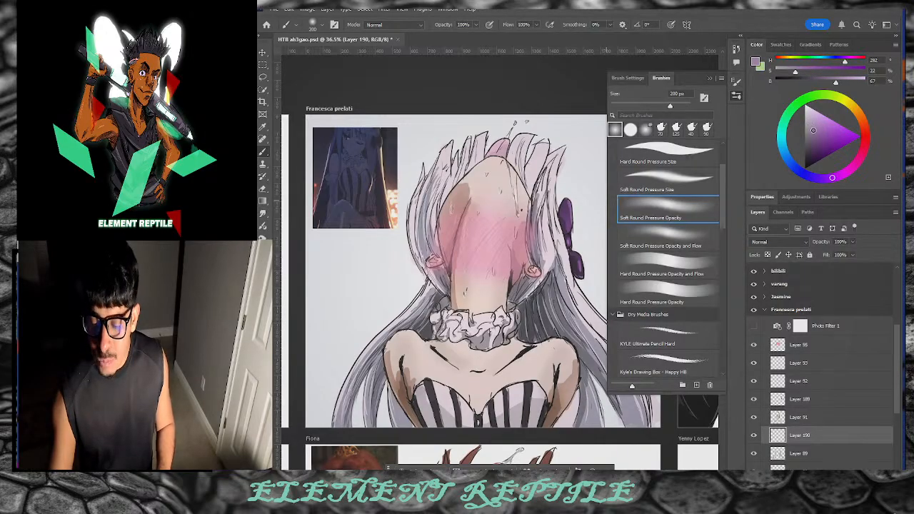
pyautogui.click(736, 95)
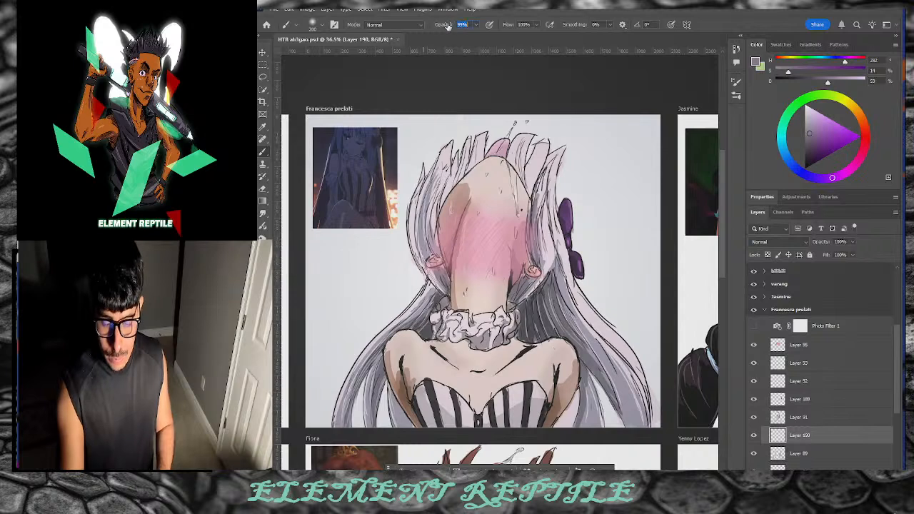
pyautogui.moveTo(448, 166)
pyautogui.mouseDown()
pyautogui.moveTo(420, 216)
pyautogui.moveTo(419, 251)
pyautogui.mouseUp()
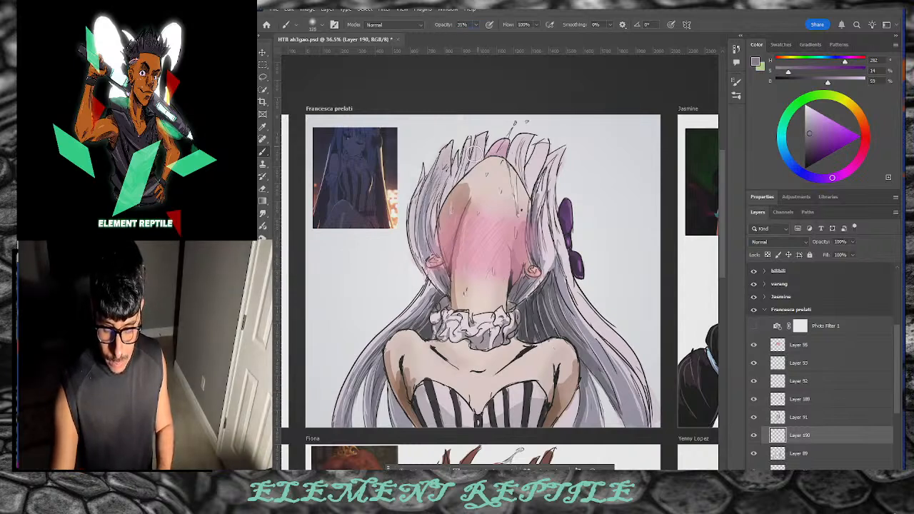
pyautogui.moveTo(522, 149)
pyautogui.mouseDown()
pyautogui.moveTo(538, 170)
pyautogui.moveTo(549, 238)
pyautogui.moveTo(587, 324)
pyautogui.mouseUp()
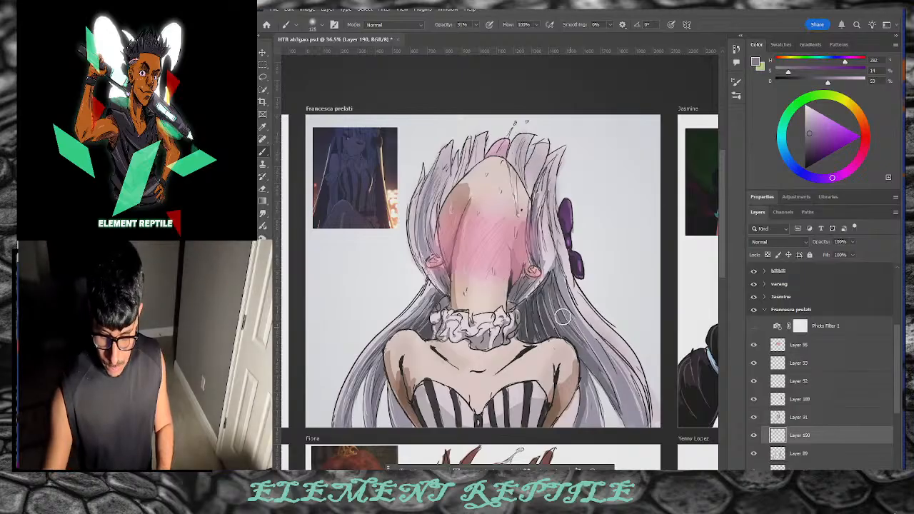
# Step: Darken the lower hair on both sides with a darker desaturated grey
pyautogui.click(805, 150)
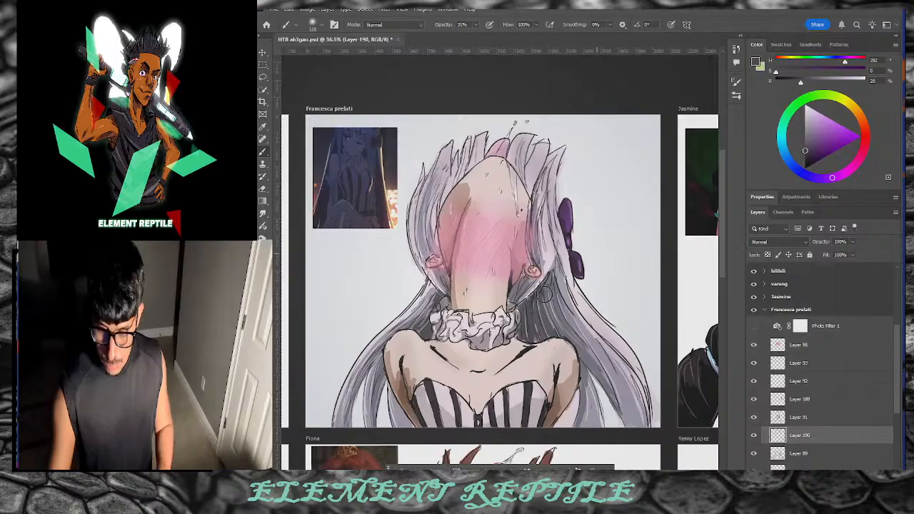
pyautogui.moveTo(789, 170); pyautogui.dragTo(787, 162)
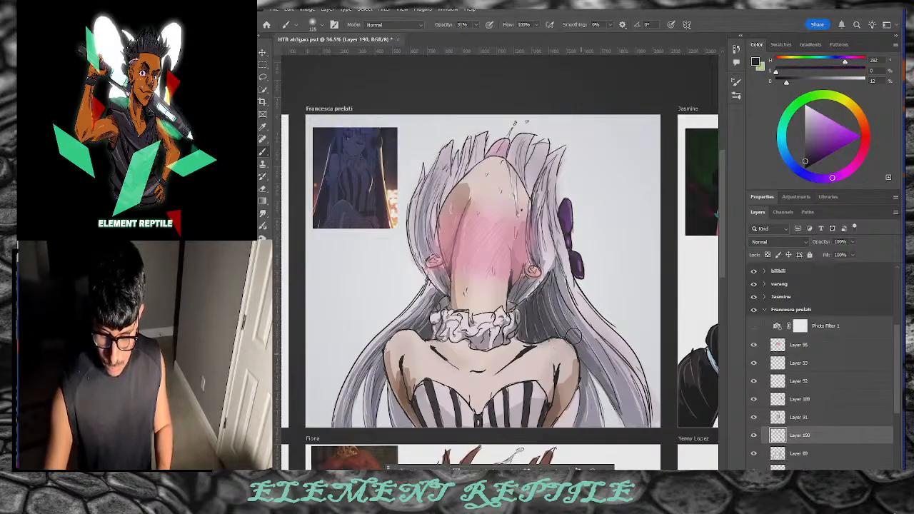
pyautogui.moveTo(595, 344); pyautogui.dragTo(615, 412)
pyautogui.moveTo(575, 329); pyautogui.dragTo(590, 441)
pyautogui.moveTo(433, 314)
pyautogui.mouseDown()
pyautogui.moveTo(378, 384)
pyautogui.moveTo(371, 417)
pyautogui.mouseUp()
pyautogui.moveTo(390, 343); pyautogui.dragTo(357, 394)
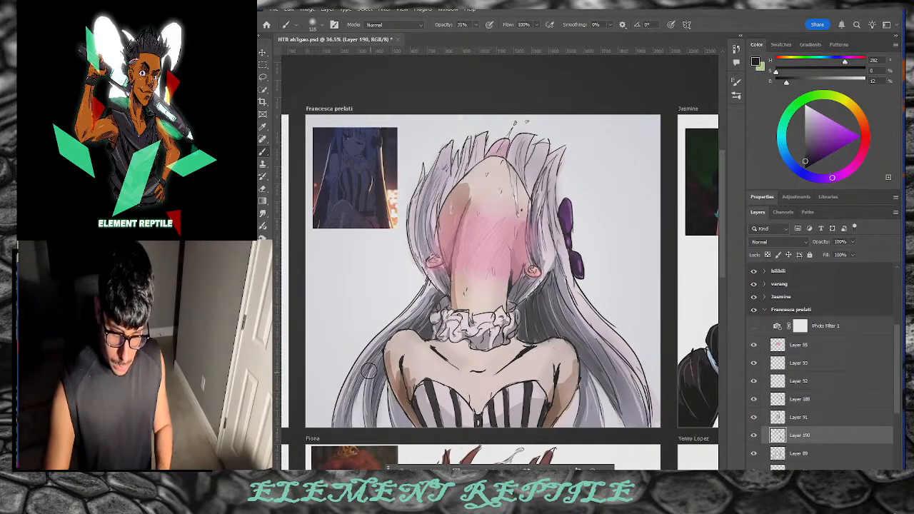
# Step: Shade the hair strands across the top of the head in mid grey
pyautogui.moveTo(800, 143); pyautogui.dragTo(803, 127)
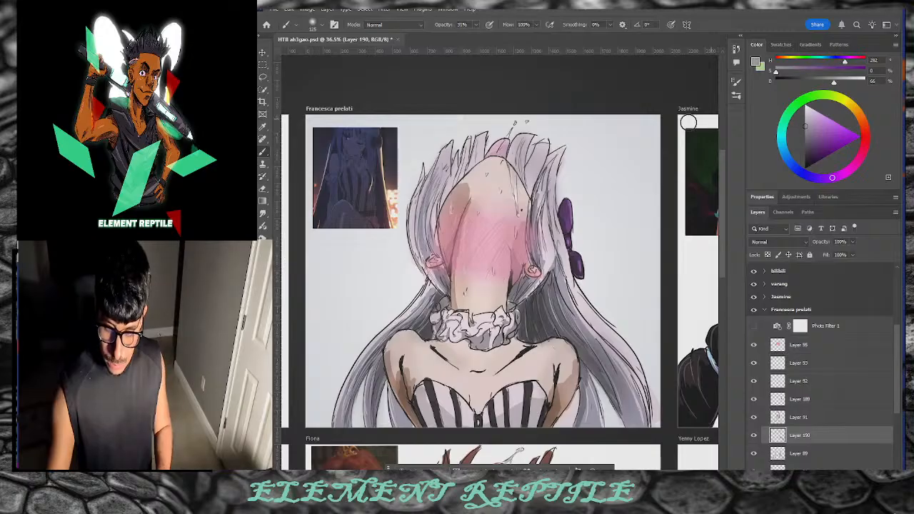
pyautogui.click(804, 143)
pyautogui.moveTo(449, 167)
pyautogui.mouseDown()
pyautogui.moveTo(428, 187)
pyautogui.moveTo(521, 147)
pyautogui.moveTo(492, 154)
pyautogui.moveTo(554, 195)
pyautogui.mouseUp()
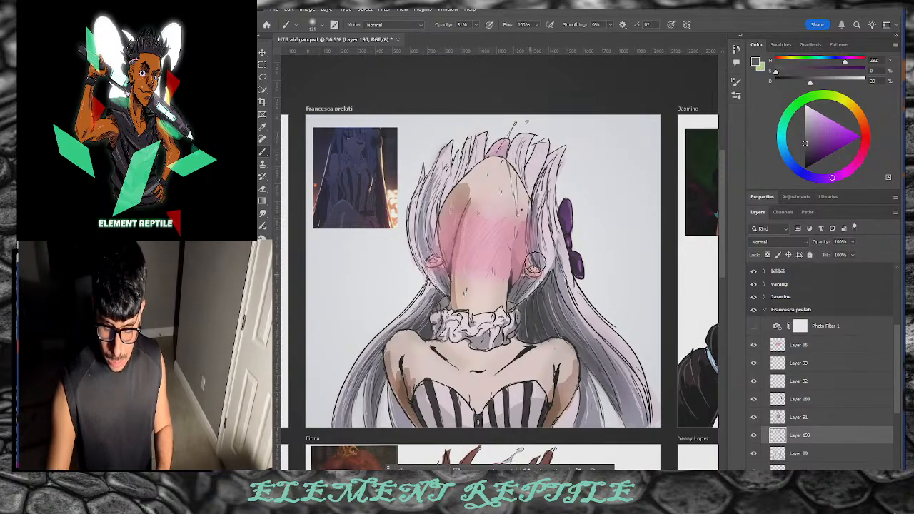
# Step: At lower opacity, add faint near-black shading to the hair on both sides of the head
pyautogui.moveTo(450, 26); pyautogui.dragTo(438, 28)
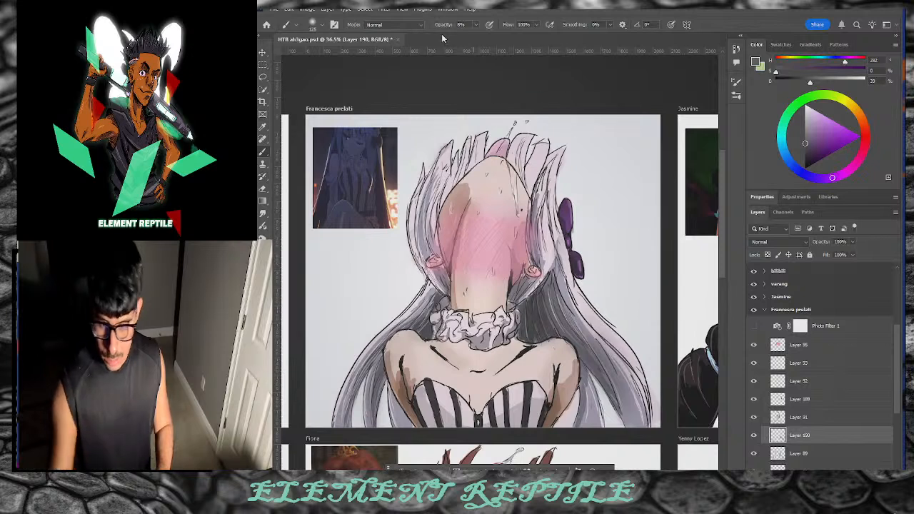
pyautogui.click(805, 164)
pyautogui.moveTo(462, 178)
pyautogui.mouseDown()
pyautogui.moveTo(437, 175)
pyautogui.moveTo(446, 149)
pyautogui.moveTo(426, 200)
pyautogui.mouseUp()
pyautogui.moveTo(445, 155); pyautogui.dragTo(414, 225)
pyautogui.moveTo(467, 145); pyautogui.dragTo(438, 200)
pyautogui.moveTo(462, 159); pyautogui.dragTo(448, 185)
pyautogui.moveTo(478, 141); pyautogui.dragTo(467, 170)
pyautogui.moveTo(526, 149)
pyautogui.mouseDown()
pyautogui.moveTo(519, 165)
pyautogui.moveTo(554, 223)
pyautogui.mouseUp()
pyautogui.moveTo(550, 178); pyautogui.dragTo(557, 235)
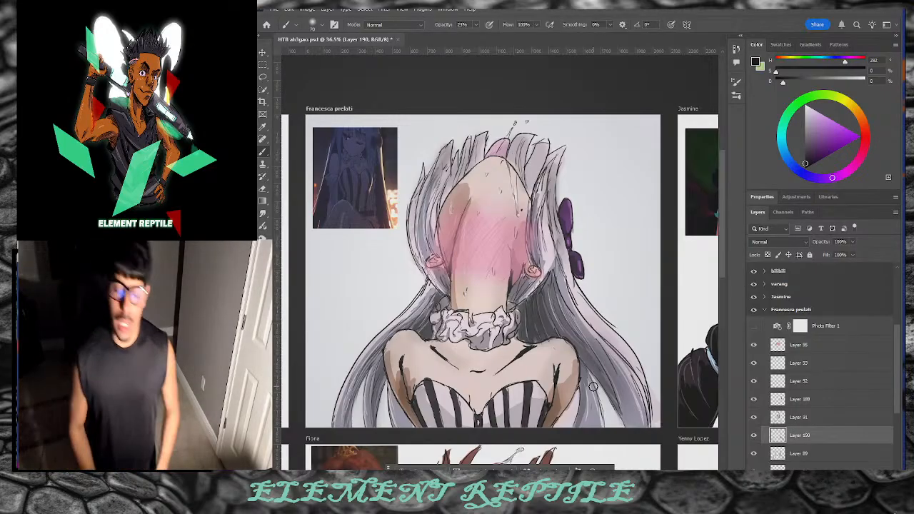
# Step: Zoom out to see all the artboards
pyautogui.moveTo(723, 240); pyautogui.dragTo(724, 301)
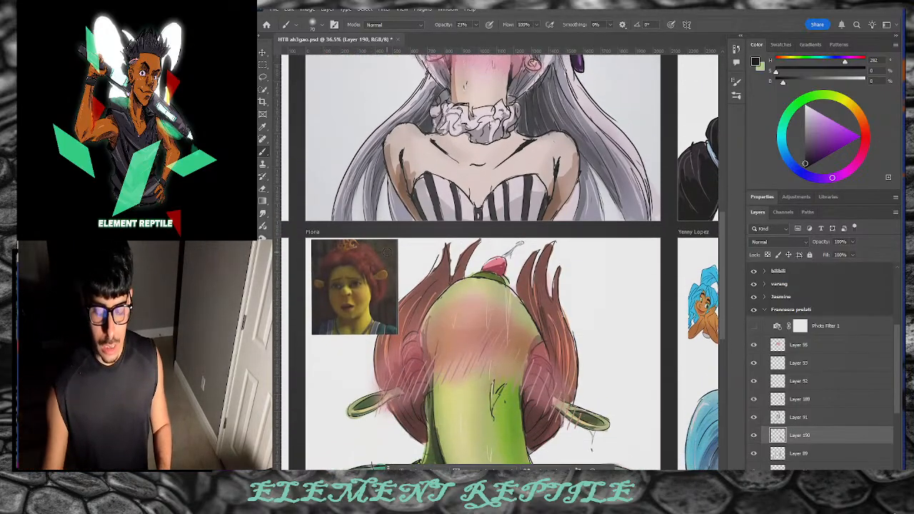
pyautogui.press('space')
pyautogui.hotkey('ctrl', 'space')
pyautogui.moveTo(567, 249); pyautogui.dragTo(527, 284)
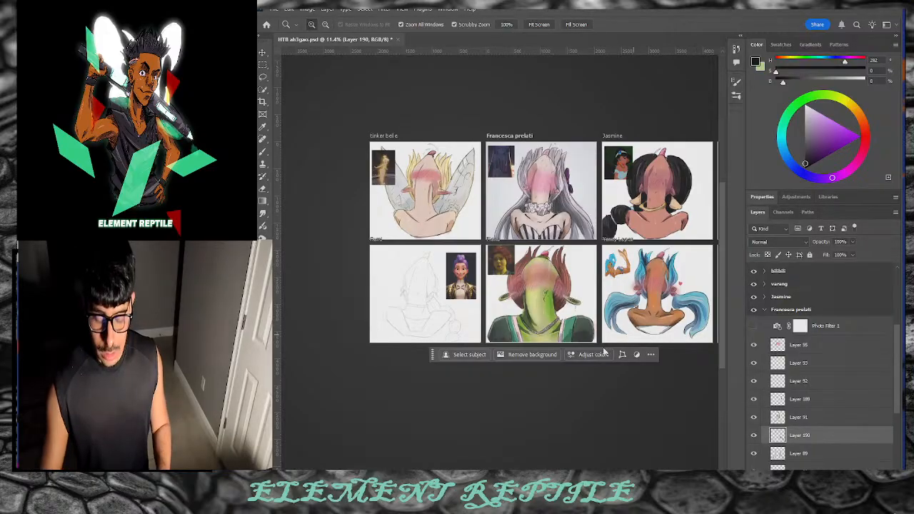
# Step: Pan across the artboards, zoom in on Honey Bee, then settle on Fiona at about 36.8%
pyautogui.hscroll(5, 525, 284)
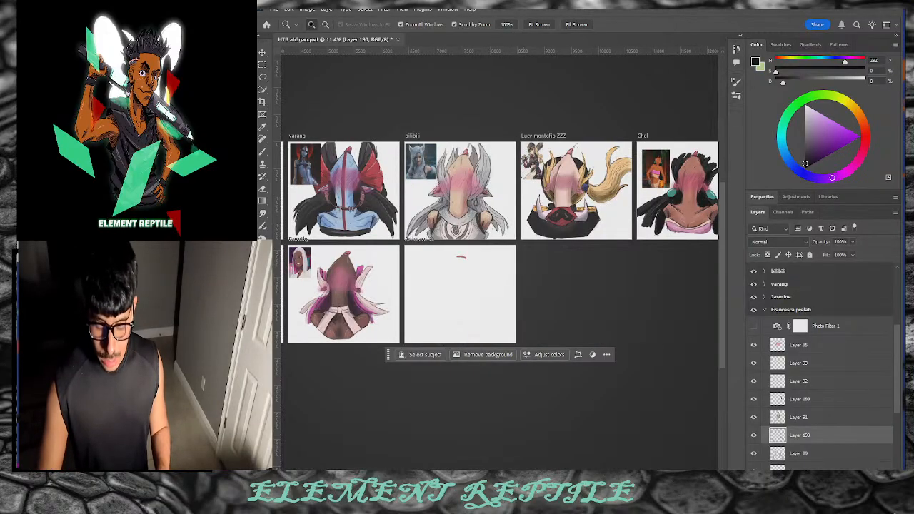
pyautogui.hscroll(5, 524, 284)
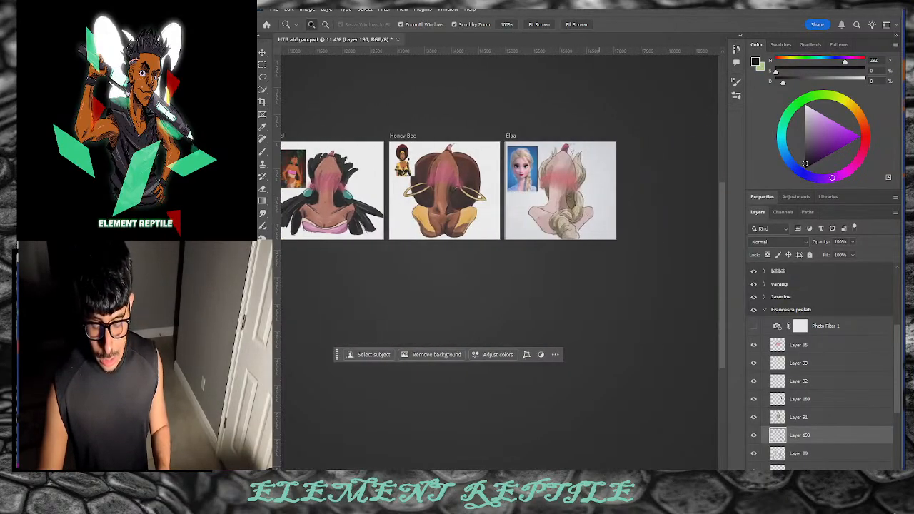
pyautogui.hscroll(-2, 482, 148)
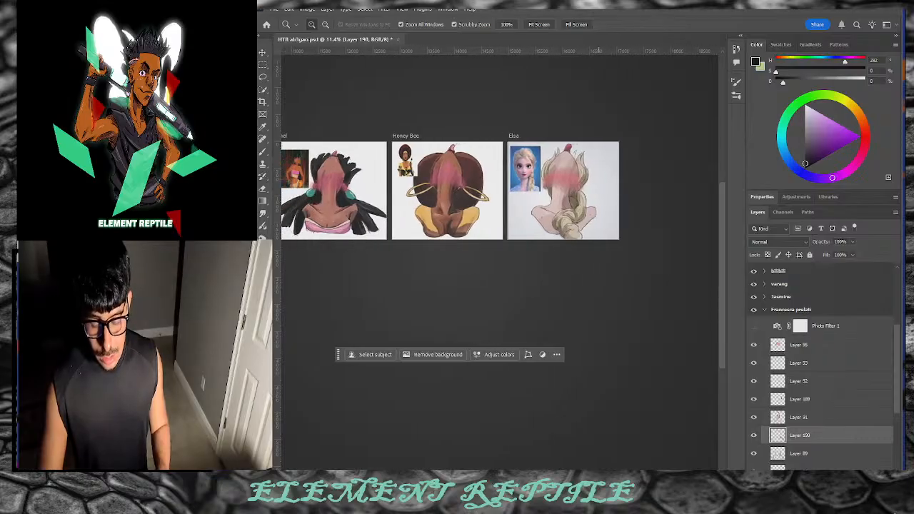
pyautogui.moveTo(474, 164); pyautogui.dragTo(525, 181)
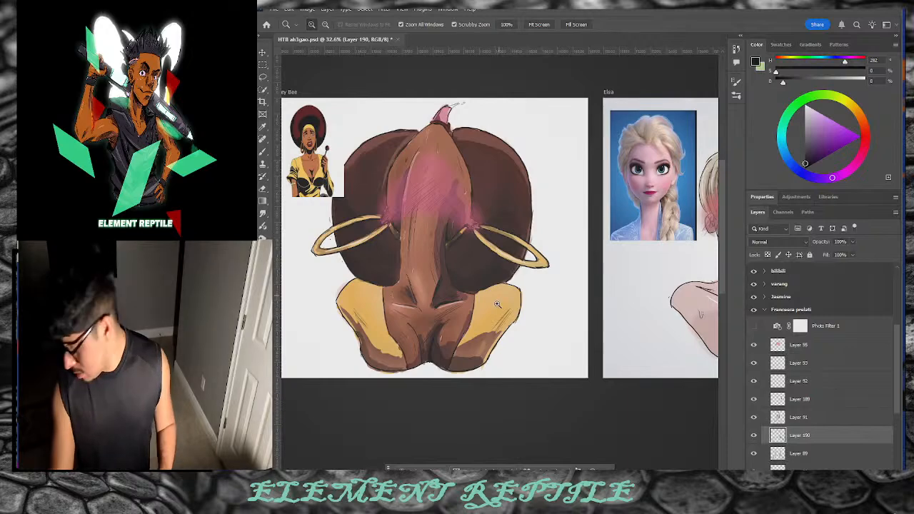
pyautogui.moveTo(515, 262); pyautogui.dragTo(492, 325)
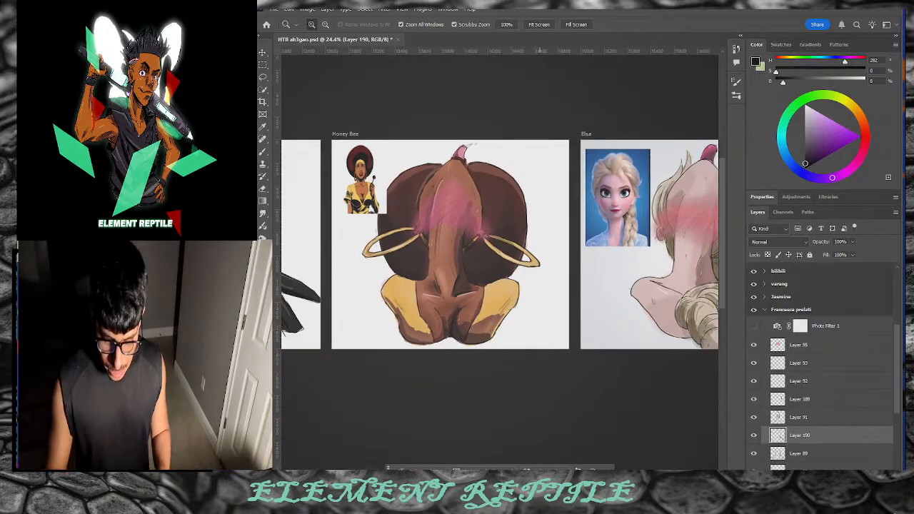
pyautogui.hscroll(-15, 505, 448)
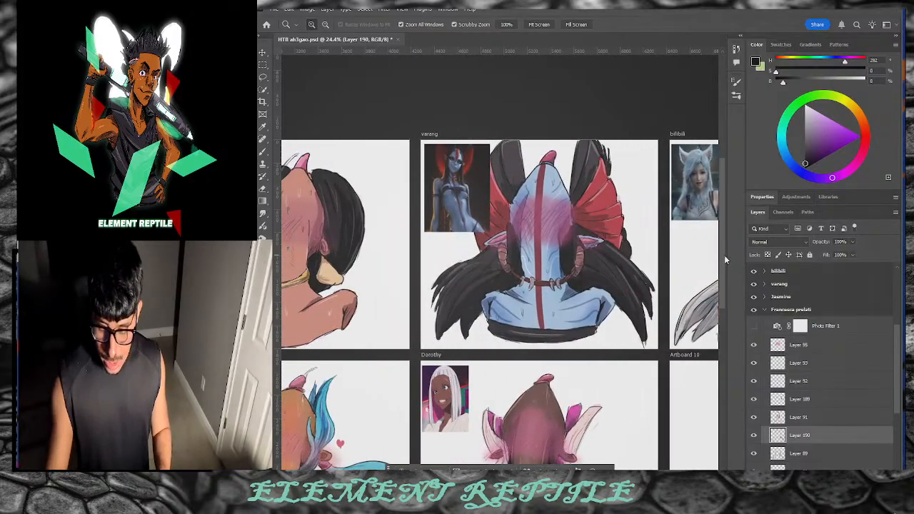
pyautogui.scroll(-3, 607, 417)
pyautogui.hscroll(-10, 718, 300)
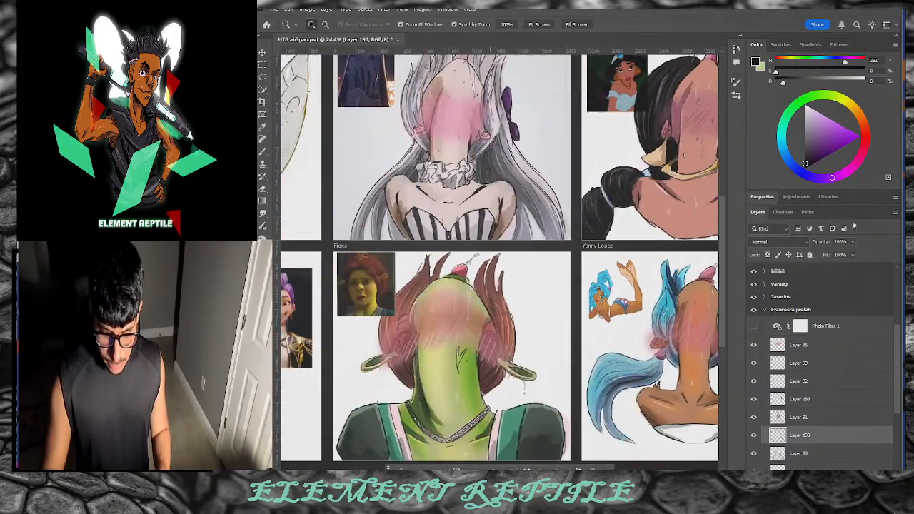
pyautogui.moveTo(721, 298); pyautogui.dragTo(721, 317)
pyautogui.moveTo(485, 330); pyautogui.dragTo(500, 334)
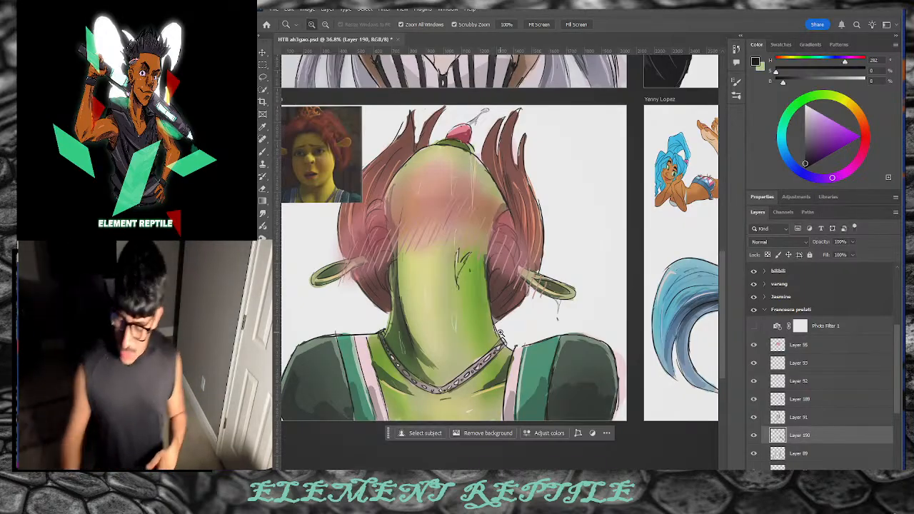
pyautogui.click(764, 312)
pyautogui.click(764, 310)
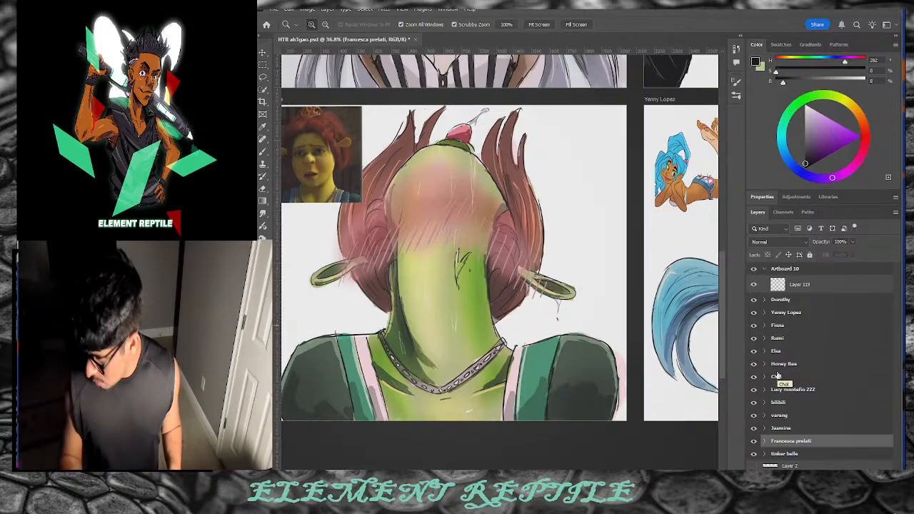
pyautogui.hscroll(-5, 485, 261)
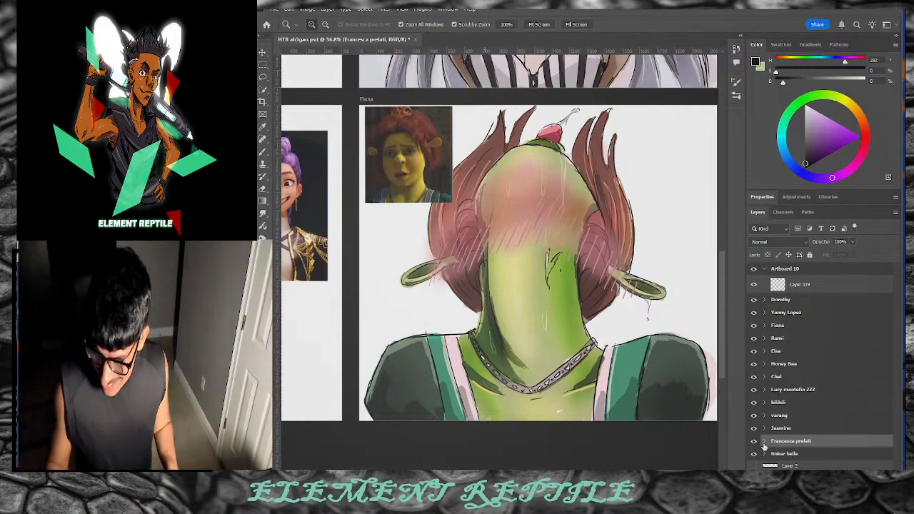
pyautogui.click(800, 327)
pyautogui.click(763, 325)
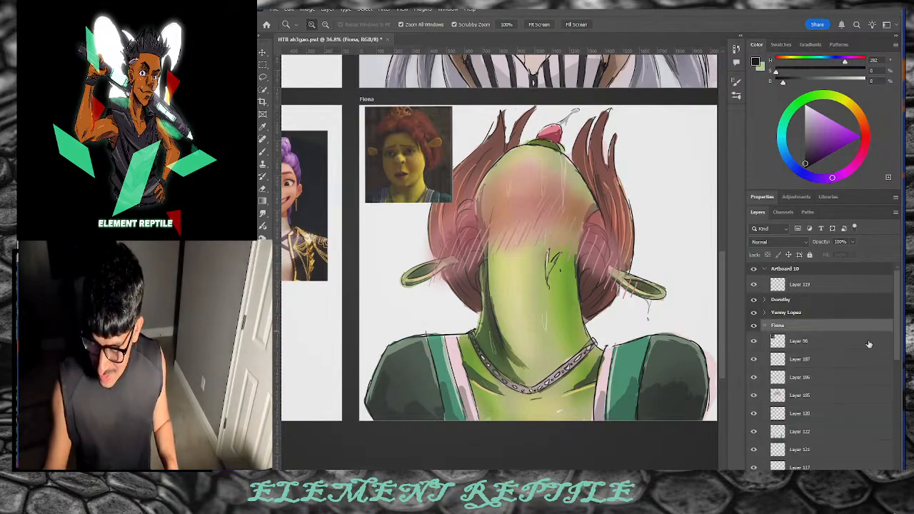
pyautogui.click(862, 346)
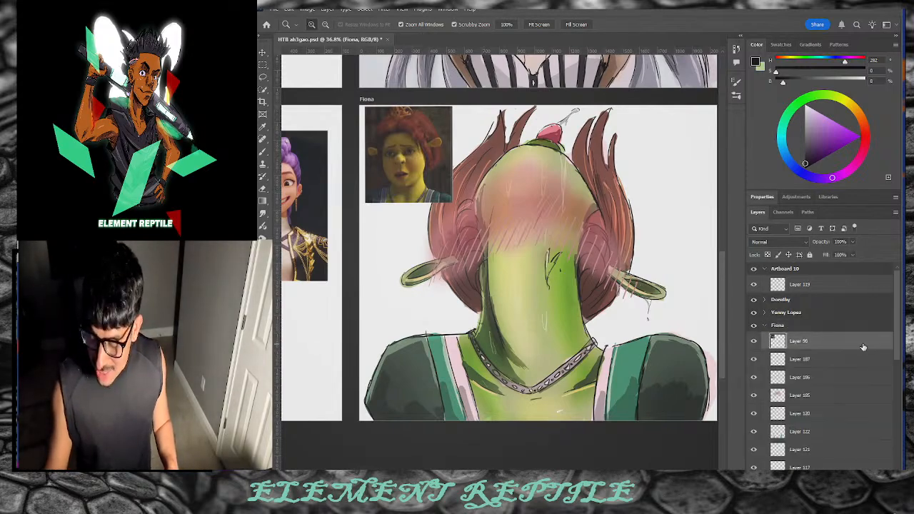
pyautogui.click(796, 197)
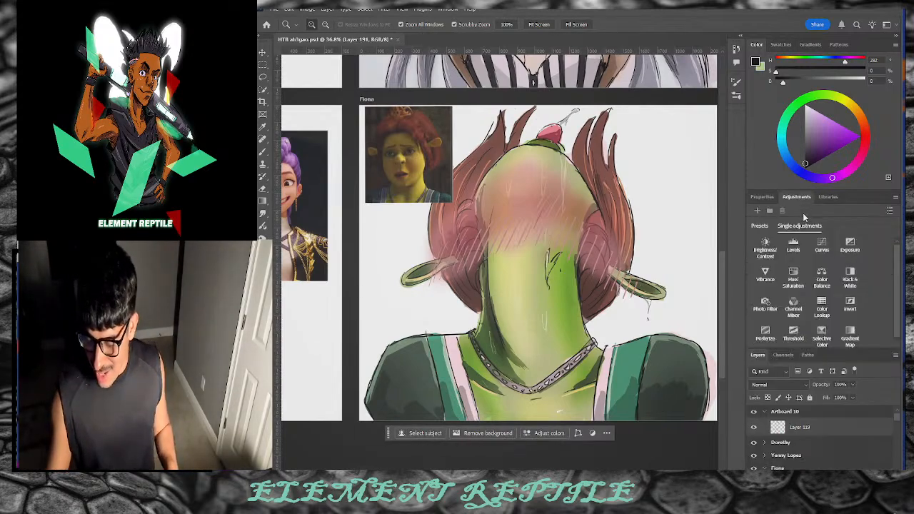
# Step: Add a Color Balance adjustment with midtones red +4, blue +26, Normal blend, 71% fill
pyautogui.click(817, 281)
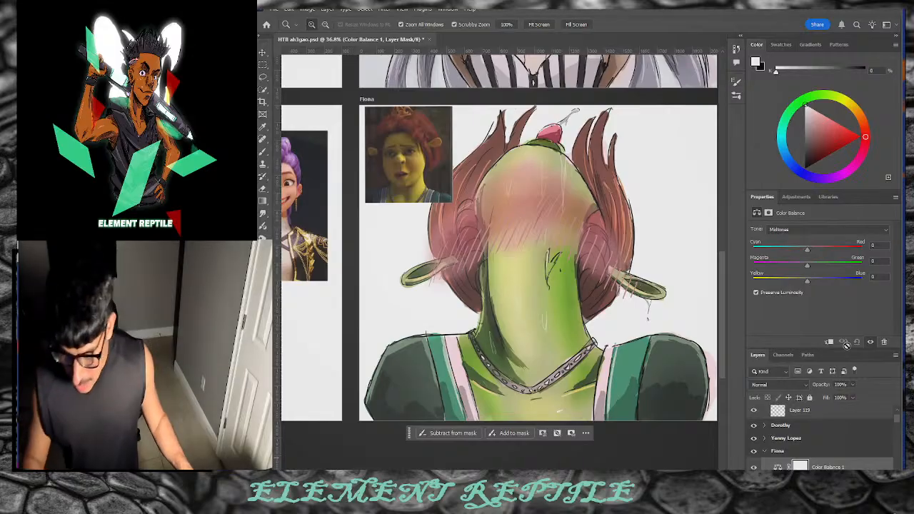
pyautogui.moveTo(808, 267)
pyautogui.mouseDown()
pyautogui.moveTo(817, 268)
pyautogui.moveTo(809, 269)
pyautogui.mouseUp()
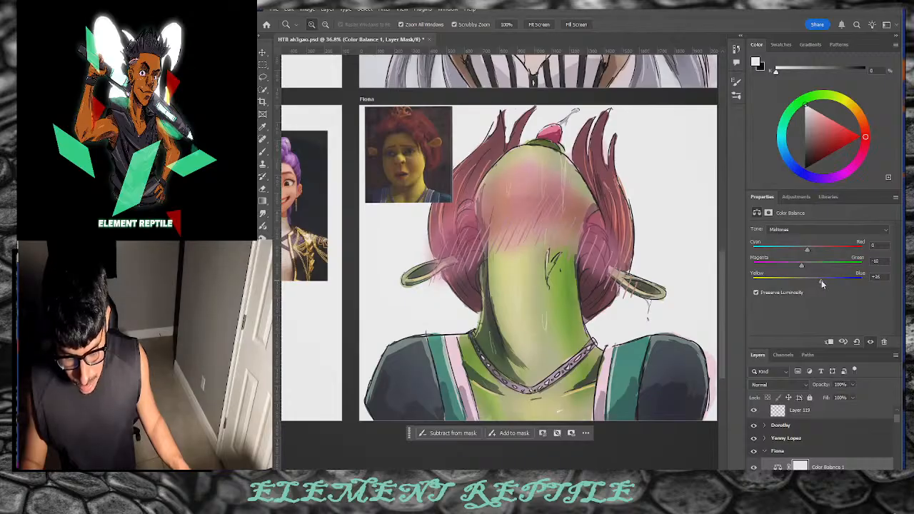
pyautogui.moveTo(807, 253)
pyautogui.mouseDown()
pyautogui.moveTo(796, 254)
pyautogui.moveTo(810, 256)
pyautogui.mouseUp()
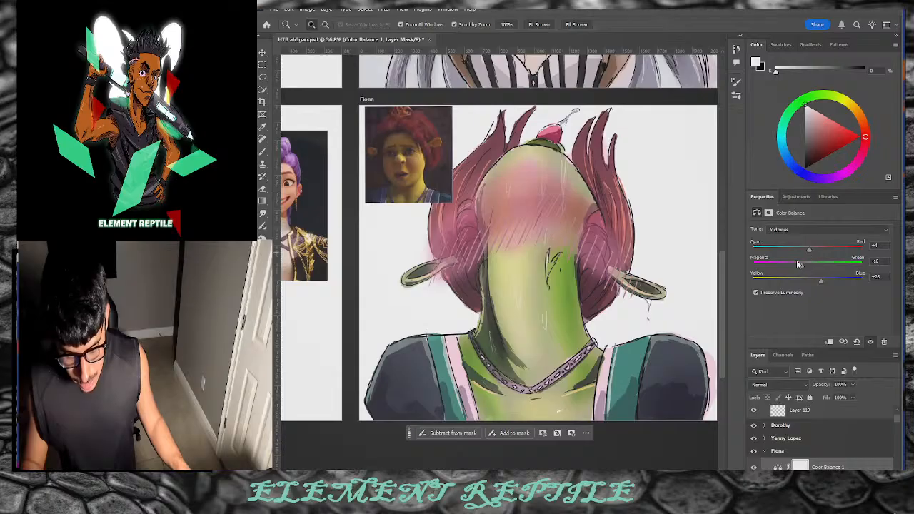
pyautogui.scroll(-1, 806, 415)
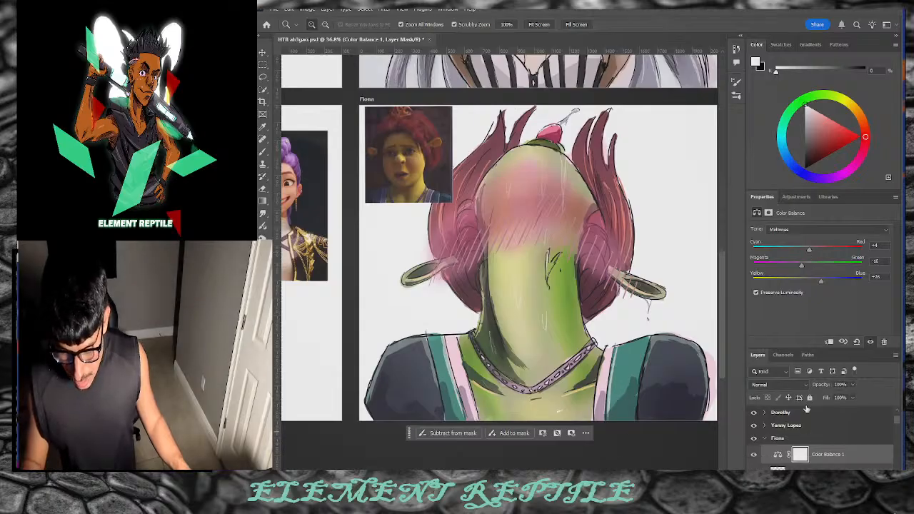
pyautogui.click(800, 387)
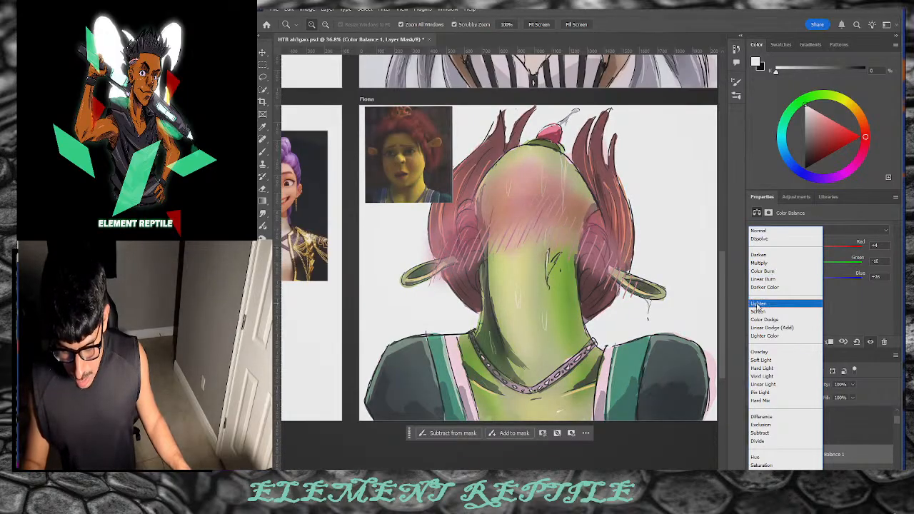
pyautogui.click(759, 231)
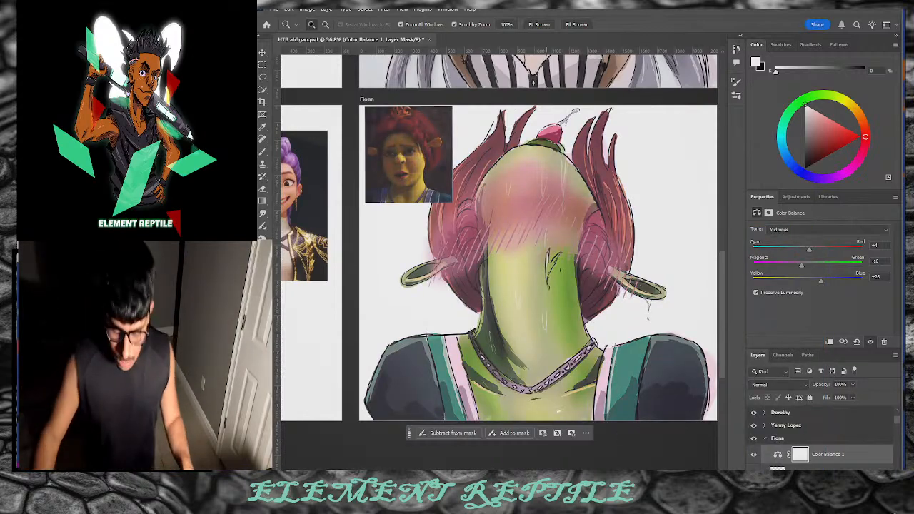
pyautogui.hscroll(3, 478, 243)
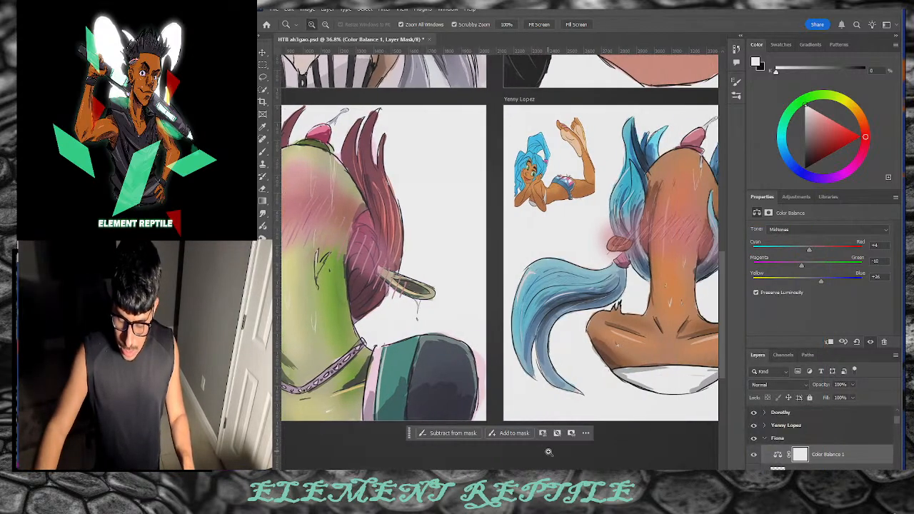
pyautogui.hscroll(-2, 499, 264)
pyautogui.hscroll(1, 468, 264)
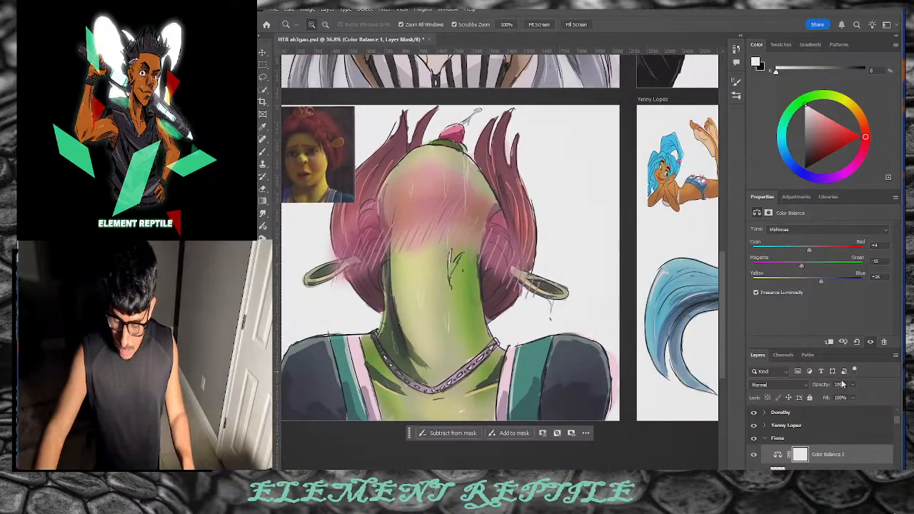
pyautogui.moveTo(828, 400); pyautogui.dragTo(813, 400)
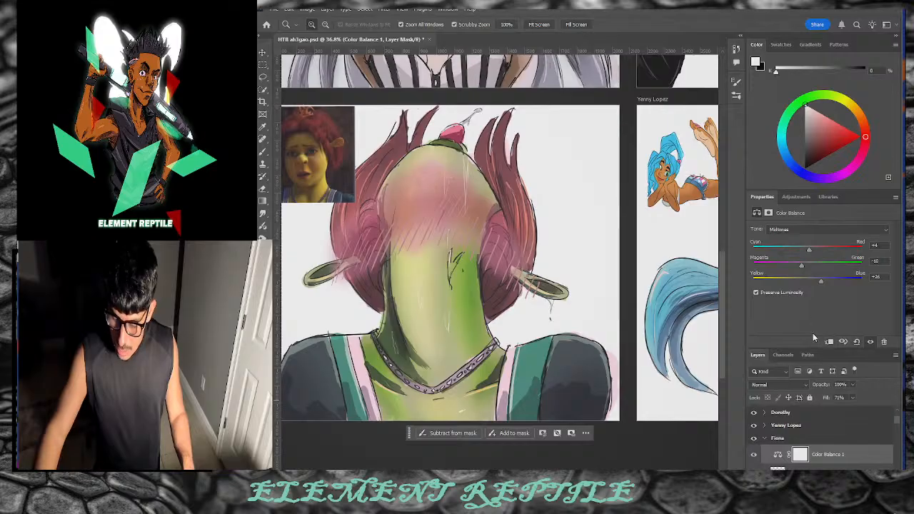
pyautogui.click(796, 198)
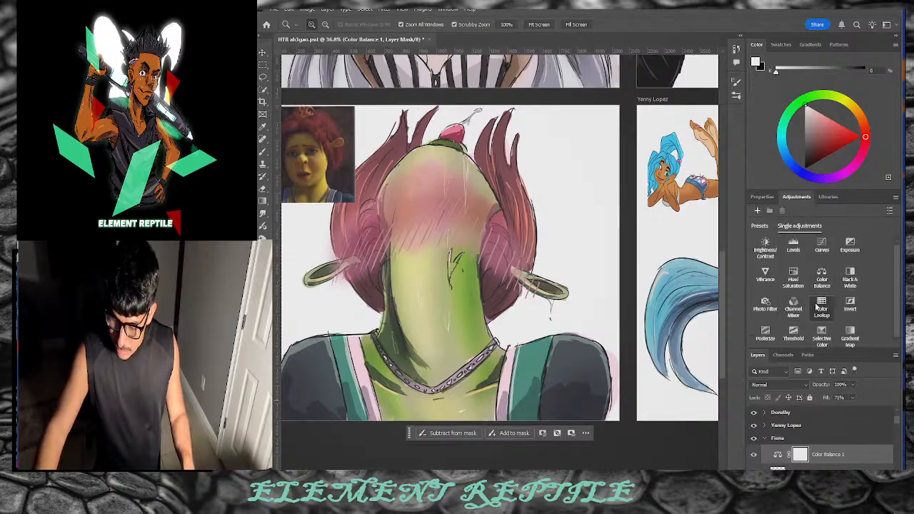
# Step: Add a Photo Filter adjustment to Fiona with a light pink filter colour
pyautogui.scroll(-1, 816, 307)
pyautogui.click(765, 301)
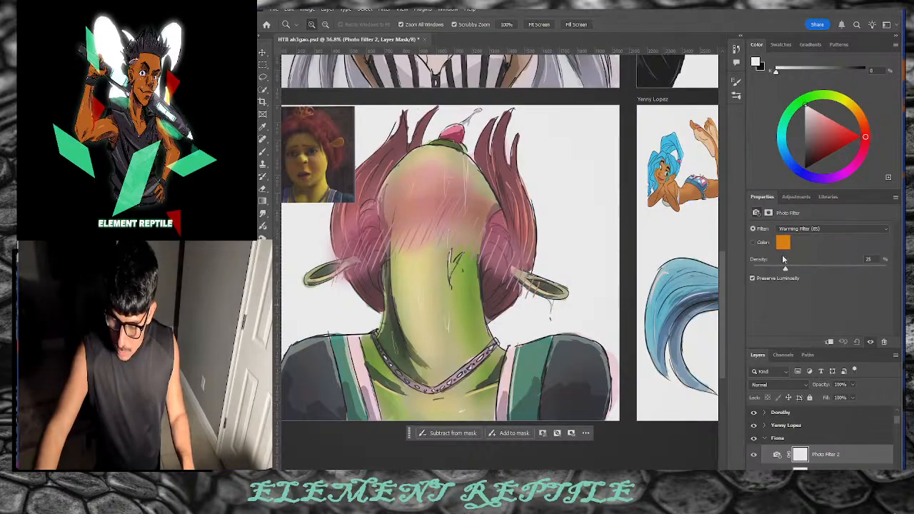
pyautogui.click(783, 243)
pyautogui.click(463, 129)
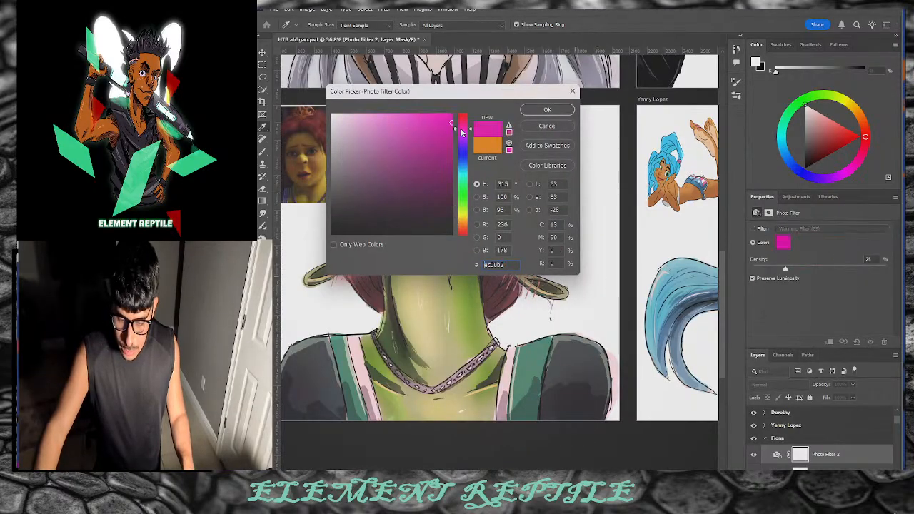
pyautogui.moveTo(433, 137); pyautogui.dragTo(379, 123)
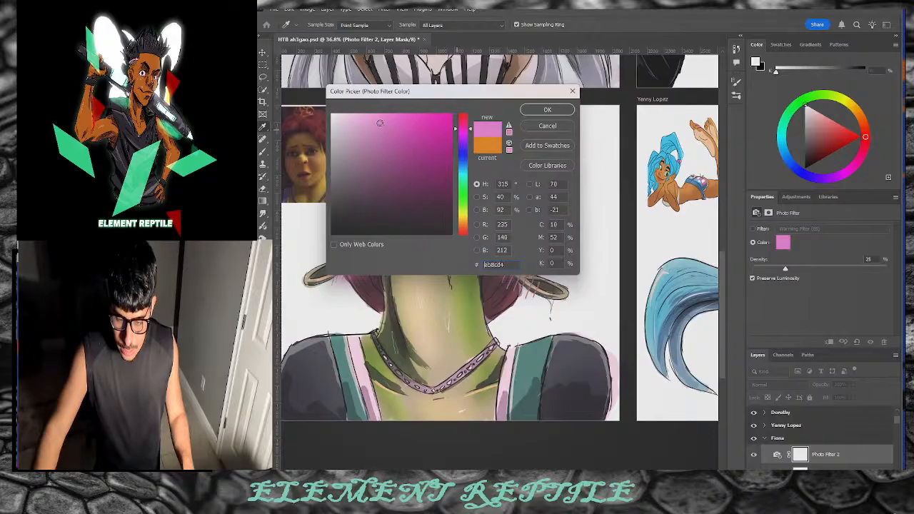
pyautogui.click(548, 109)
# Step: Zoom out and pan over to bring the Rumi sketch into view
pyautogui.press('z')
pyautogui.moveTo(592, 300); pyautogui.dragTo(523, 304)
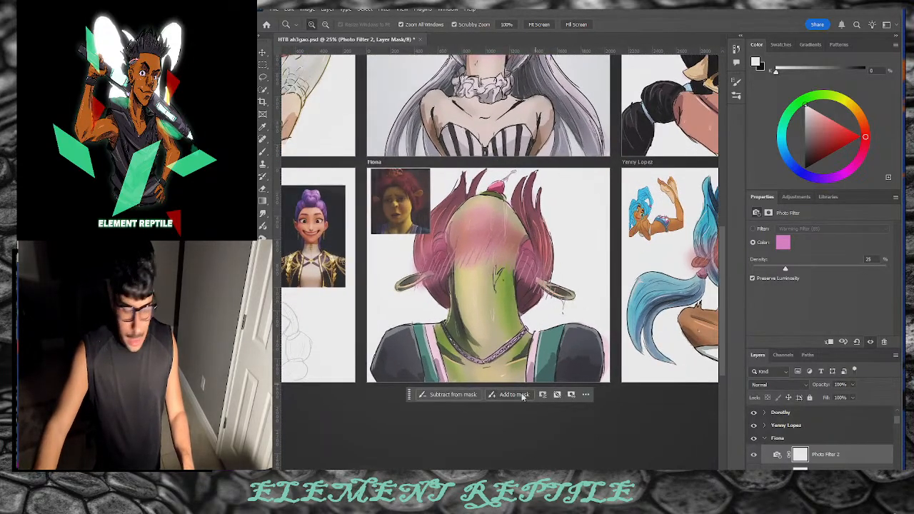
pyautogui.moveTo(541, 476); pyautogui.dragTo(442, 476)
pyautogui.moveTo(446, 300)
pyautogui.mouseDown()
pyautogui.moveTo(422, 300)
pyautogui.moveTo(508, 265)
pyautogui.mouseUp()
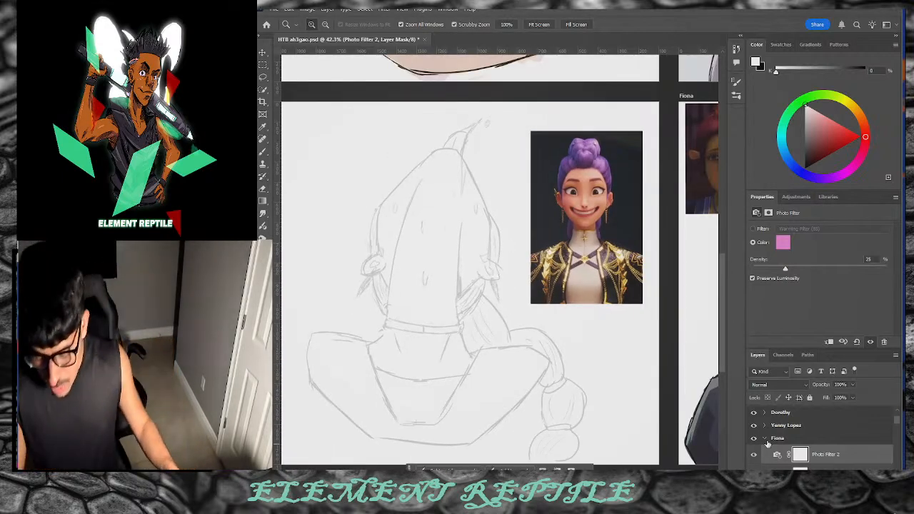
# Step: Collapse Fiona, expand the Rumi group, select Layer 177, and switch to the brush with presets shown
pyautogui.click(764, 438)
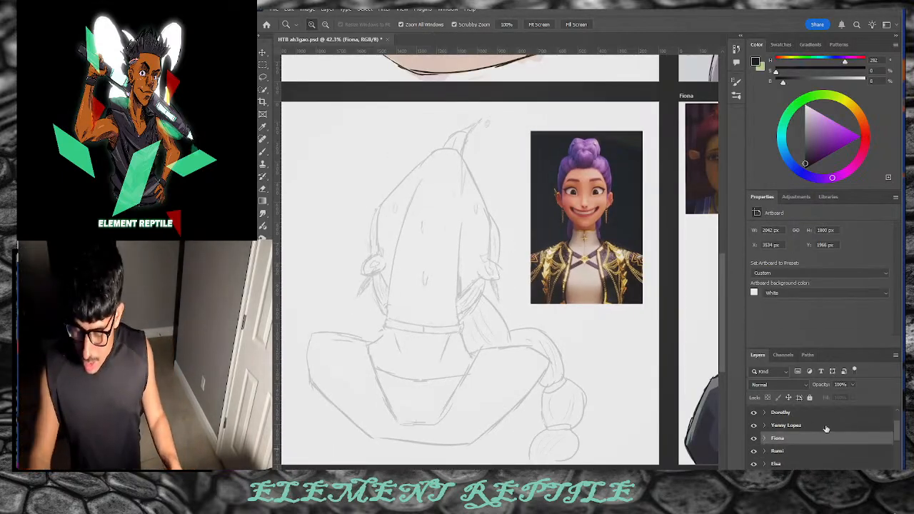
pyautogui.scroll(3, 890, 421)
pyautogui.scroll(-3, 889, 425)
pyautogui.click(867, 443)
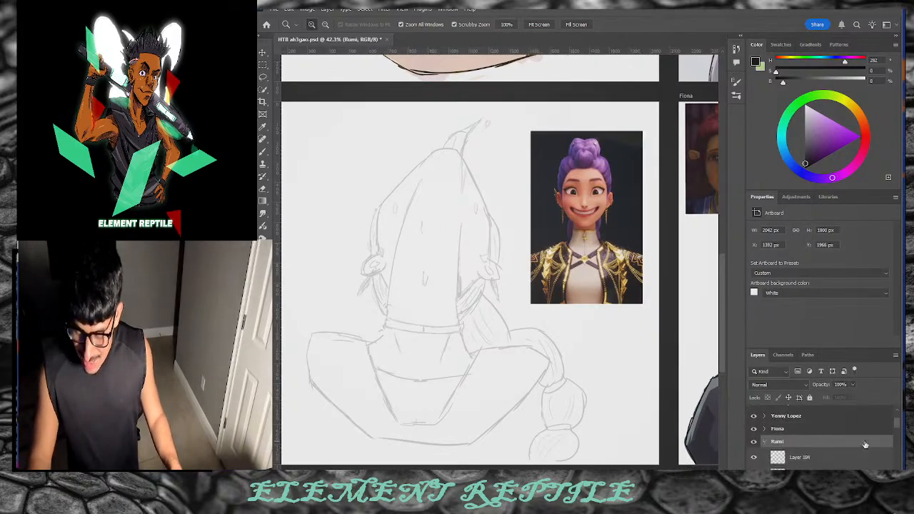
pyautogui.doubleClick(768, 198)
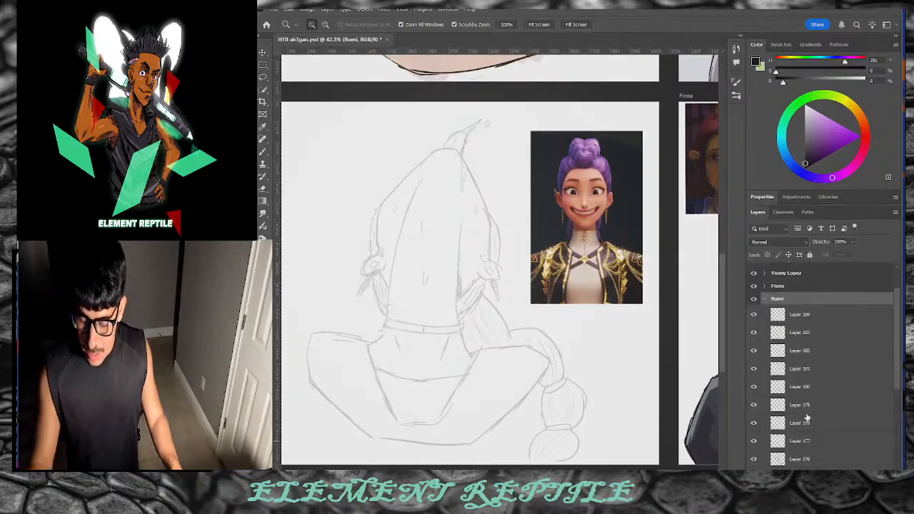
pyautogui.click(827, 441)
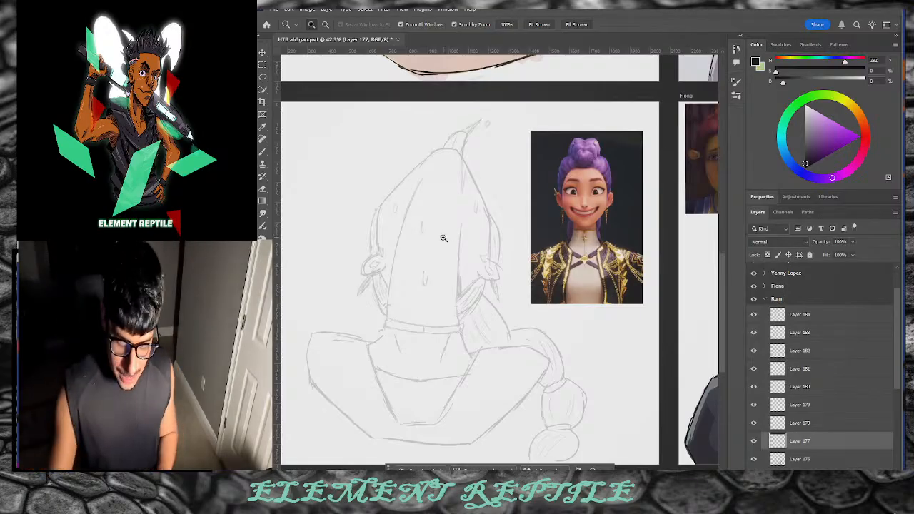
pyautogui.press('b')
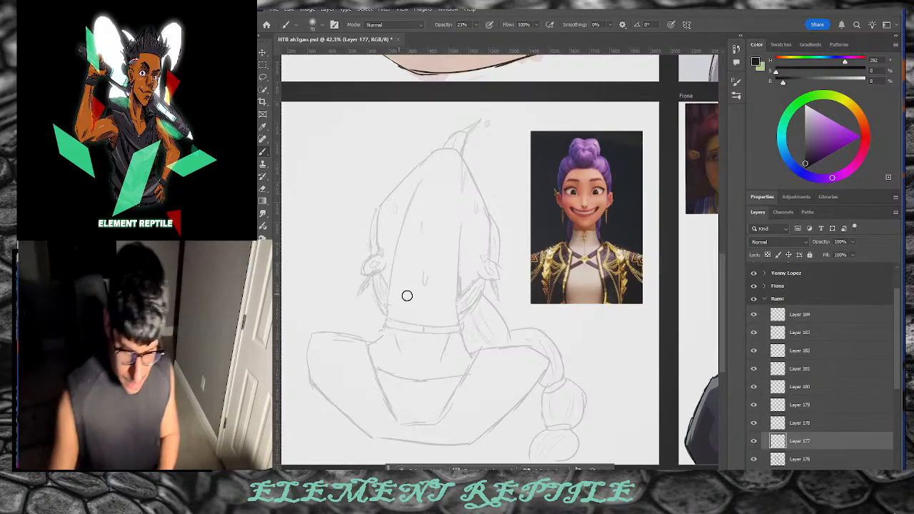
pyautogui.click(736, 95)
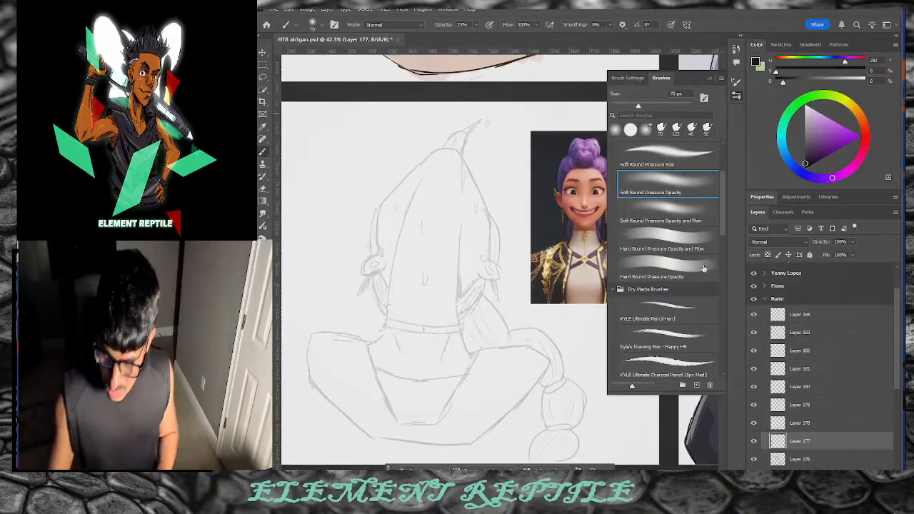
# Step: Pick the Inking Thick 'n Thin brush at 20 px and test strokes on the head's left edge
pyautogui.moveTo(722, 221); pyautogui.dragTo(718, 294)
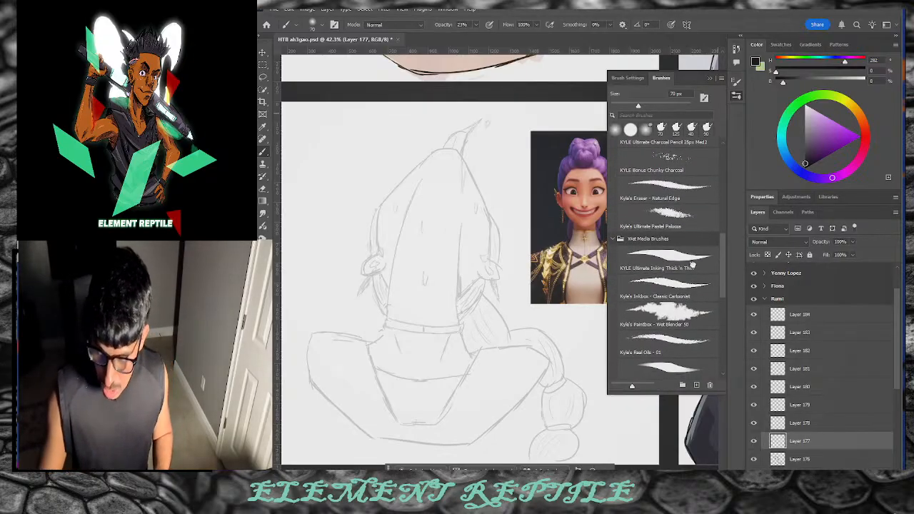
pyautogui.click(667, 259)
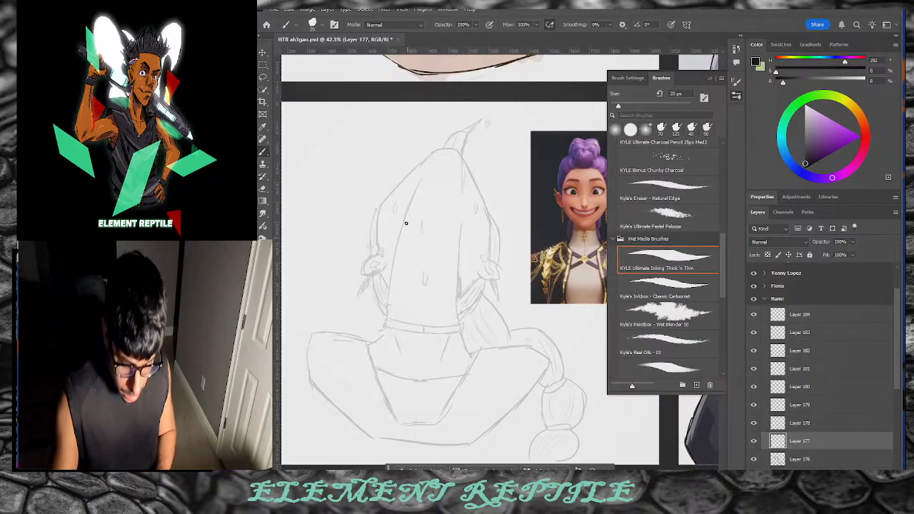
pyautogui.moveTo(412, 193); pyautogui.dragTo(394, 266)
pyautogui.hotkey('ctrl', 'z')
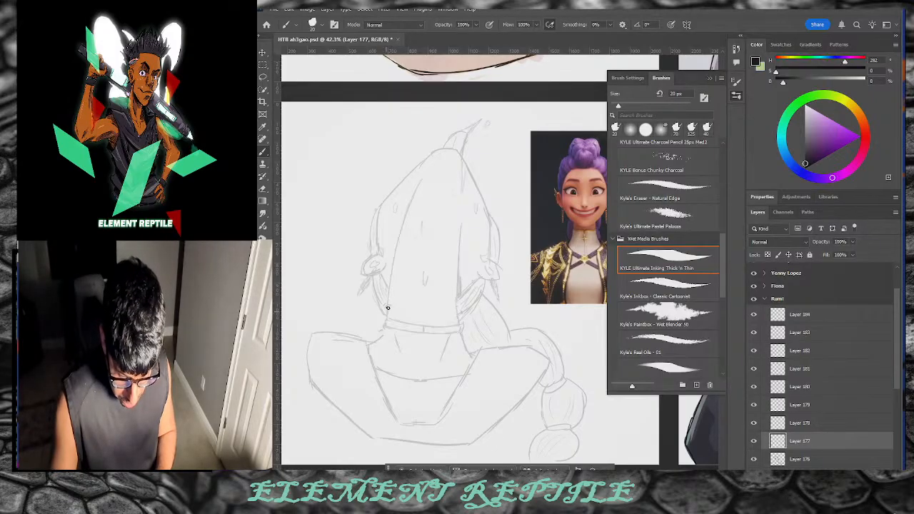
pyautogui.hotkey('ctrl', 'z')
pyautogui.moveTo(414, 191); pyautogui.dragTo(385, 308)
pyautogui.hotkey('ctrl', 'z')
pyautogui.hotkey('ctrl', 'z')
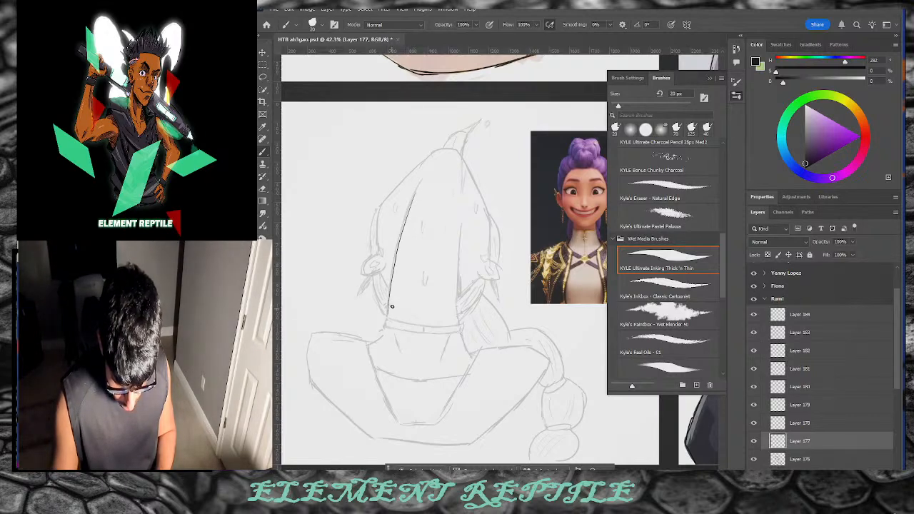
# Step: Zoom in on the head and ink the left ear and the head outline above it
pyautogui.press('z')
pyautogui.click(439, 251)
pyautogui.click(440, 251)
pyautogui.press('b')
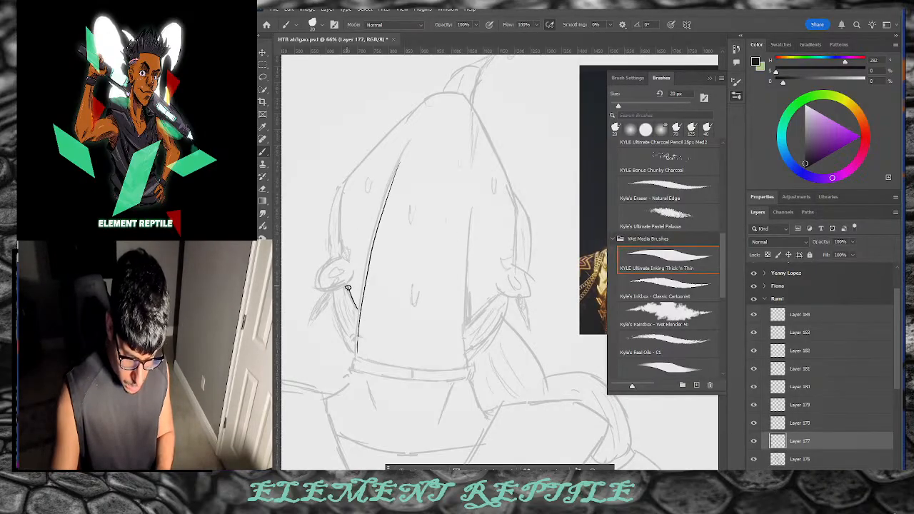
pyautogui.moveTo(349, 278)
pyautogui.mouseDown()
pyautogui.moveTo(317, 284)
pyautogui.moveTo(337, 259)
pyautogui.moveTo(347, 263)
pyautogui.moveTo(327, 277)
pyautogui.moveTo(346, 270)
pyautogui.moveTo(349, 178)
pyautogui.moveTo(419, 101)
pyautogui.moveTo(348, 188)
pyautogui.moveTo(416, 109)
pyautogui.mouseUp()
pyautogui.hotkey('ctrl', 'z')
pyautogui.hotkey('ctrl', 'z')
pyautogui.hotkey('ctrl', 'z')
pyautogui.moveTo(349, 178)
pyautogui.mouseDown()
pyautogui.moveTo(432, 97)
pyautogui.moveTo(464, 93)
pyautogui.moveTo(515, 201)
pyautogui.moveTo(517, 298)
pyautogui.moveTo(530, 289)
pyautogui.moveTo(518, 268)
pyautogui.moveTo(528, 294)
pyautogui.moveTo(498, 289)
pyautogui.moveTo(506, 276)
pyautogui.moveTo(516, 290)
pyautogui.moveTo(515, 273)
pyautogui.moveTo(464, 329)
pyautogui.mouseUp()
pyautogui.hotkey('ctrl', 'z')
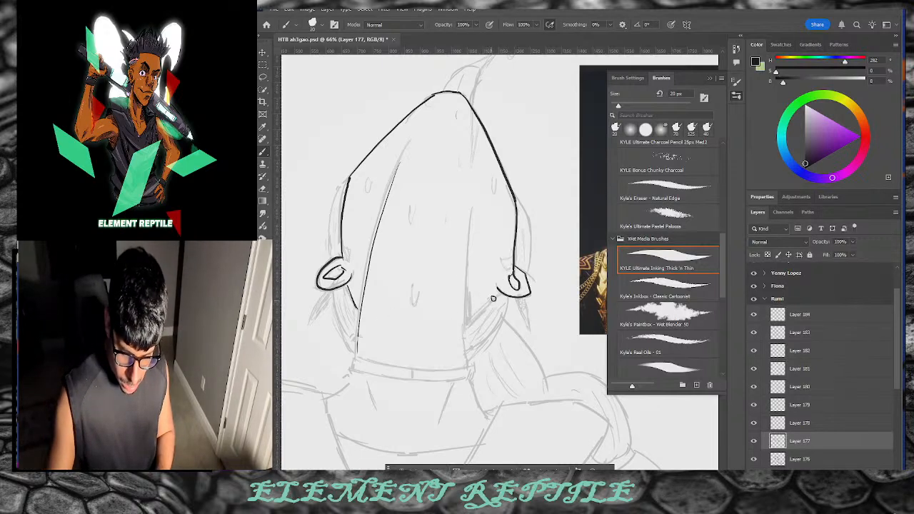
# Step: Ink both sides of the neck, the inner left head line, and the arch over the head
pyautogui.moveTo(346, 284); pyautogui.dragTo(357, 322)
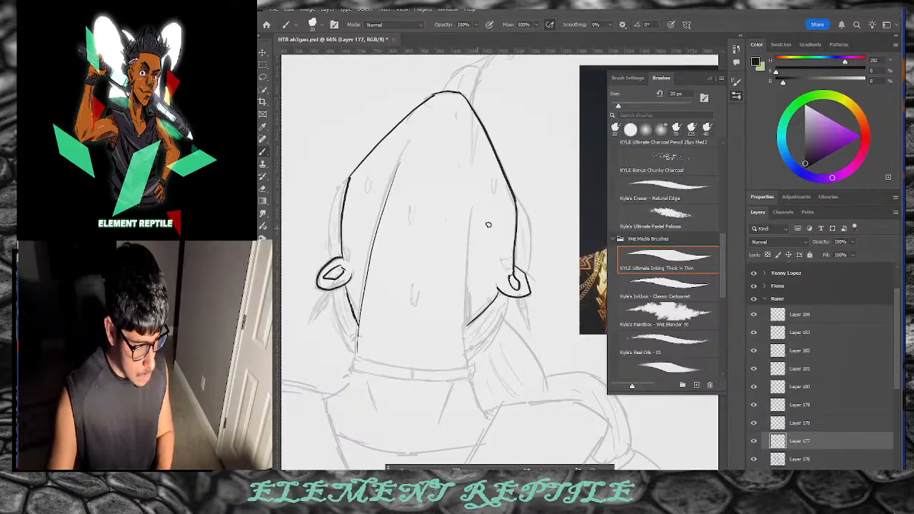
pyautogui.moveTo(469, 302)
pyautogui.mouseDown()
pyautogui.moveTo(467, 318)
pyautogui.moveTo(467, 299)
pyautogui.mouseUp()
pyautogui.hotkey('ctrl', 'z')
pyautogui.moveTo(362, 289); pyautogui.dragTo(359, 321)
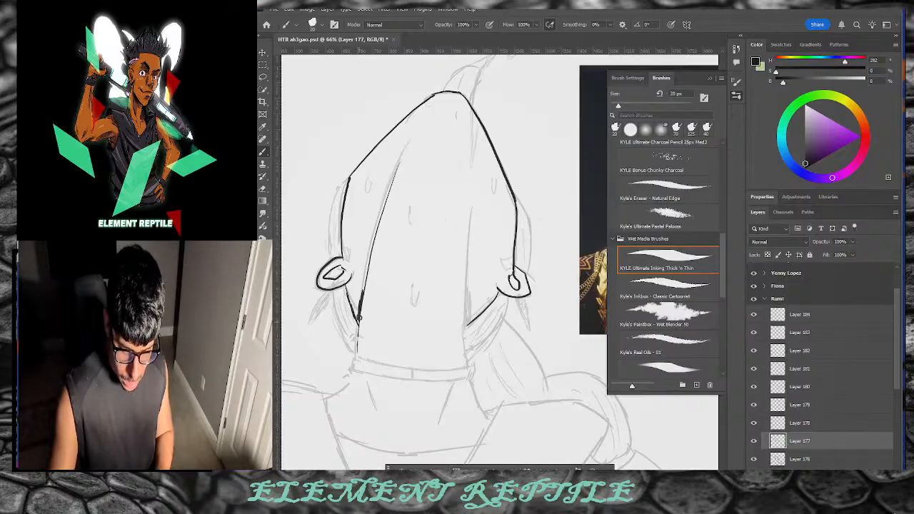
pyautogui.moveTo(465, 325); pyautogui.dragTo(469, 213)
pyautogui.moveTo(386, 194); pyautogui.dragTo(408, 142)
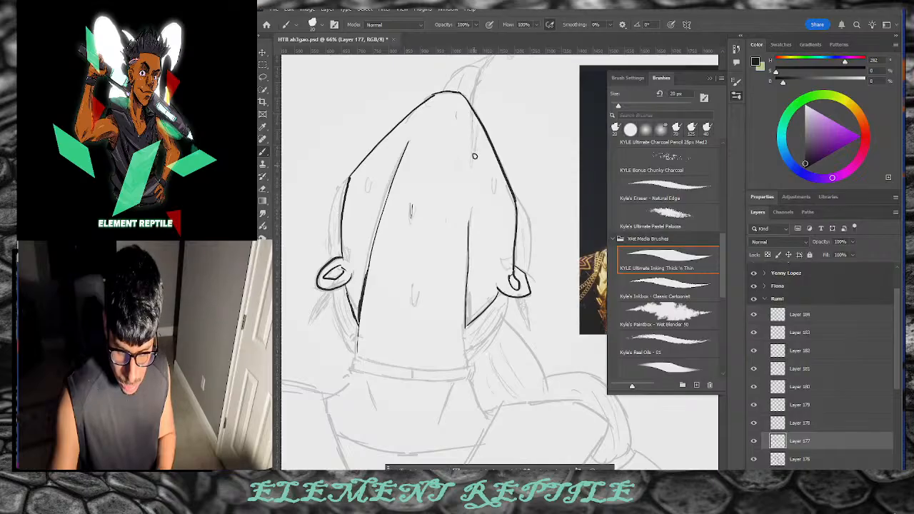
pyautogui.moveTo(477, 73)
pyautogui.mouseDown()
pyautogui.moveTo(457, 72)
pyautogui.moveTo(444, 92)
pyautogui.moveTo(460, 72)
pyautogui.mouseUp()
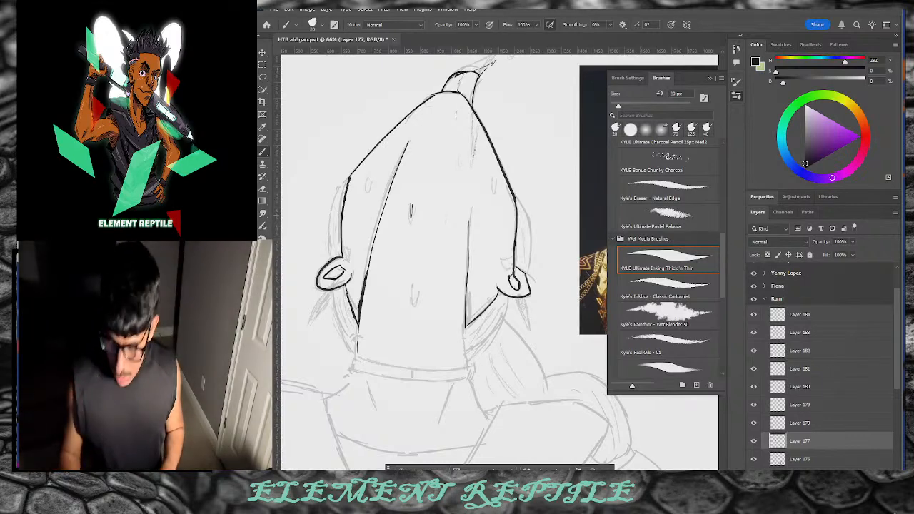
pyautogui.hscroll(-5, 658, 424)
pyautogui.hscroll(7, 658, 424)
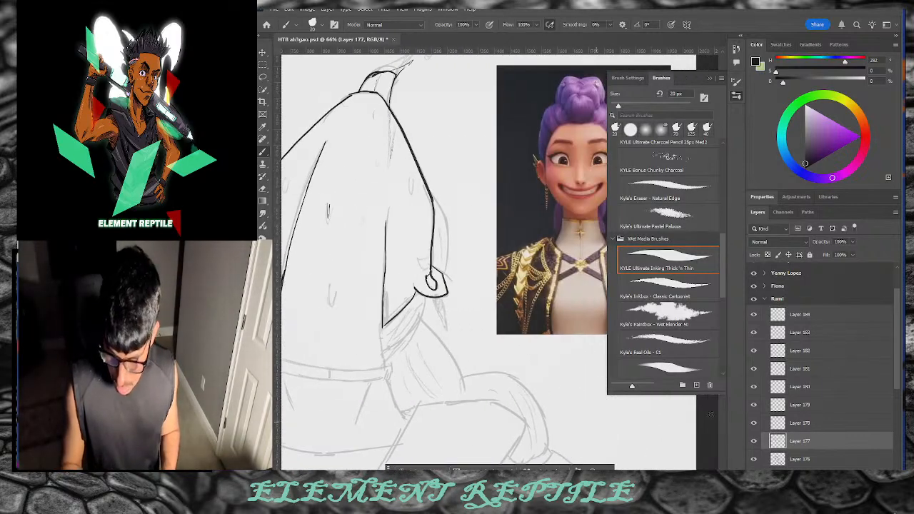
pyautogui.scroll(-4, 828, 414)
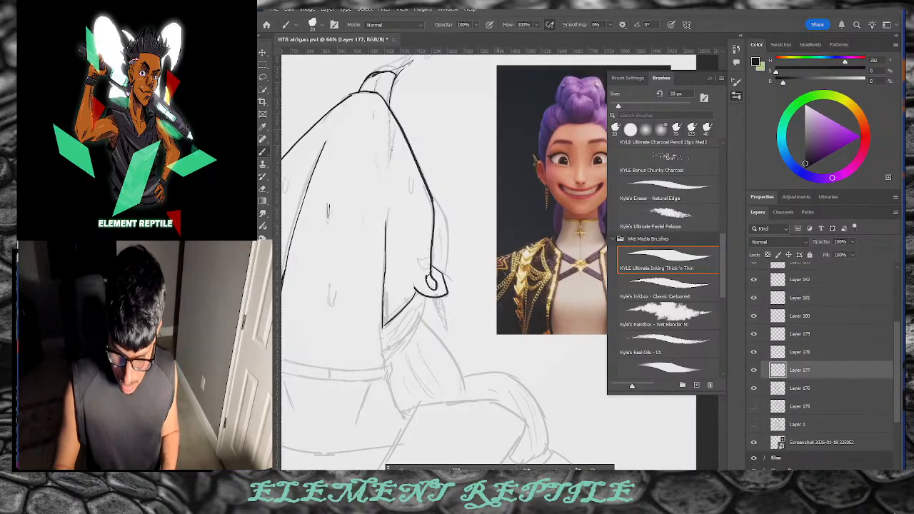
pyautogui.click(736, 96)
pyautogui.hscroll(-6, 437, 436)
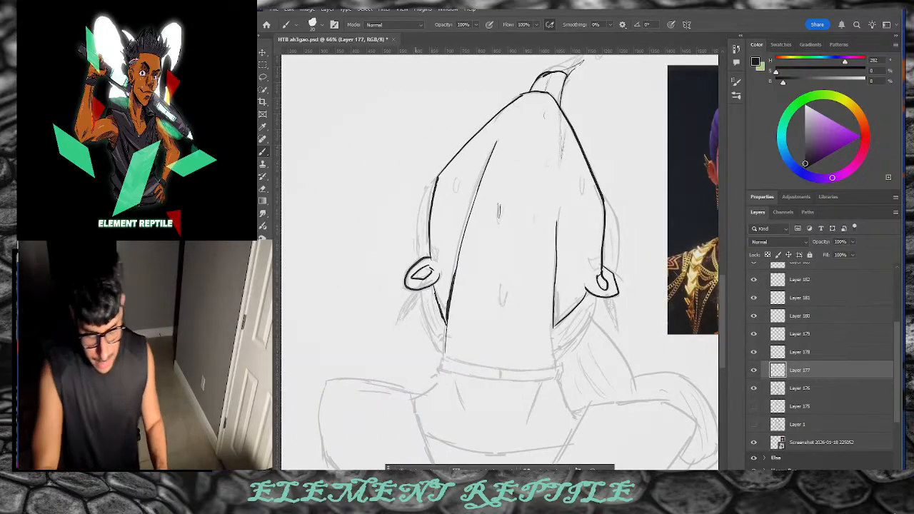
pyautogui.hscroll(4, 499, 263)
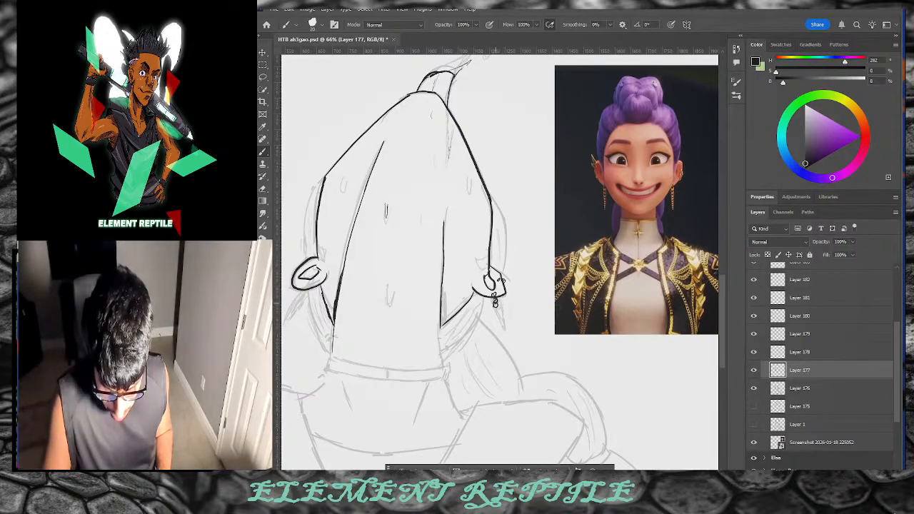
# Step: Ink the earring chain below the ear and the left and right hair contours
pyautogui.moveTo(499, 312); pyautogui.dragTo(504, 330)
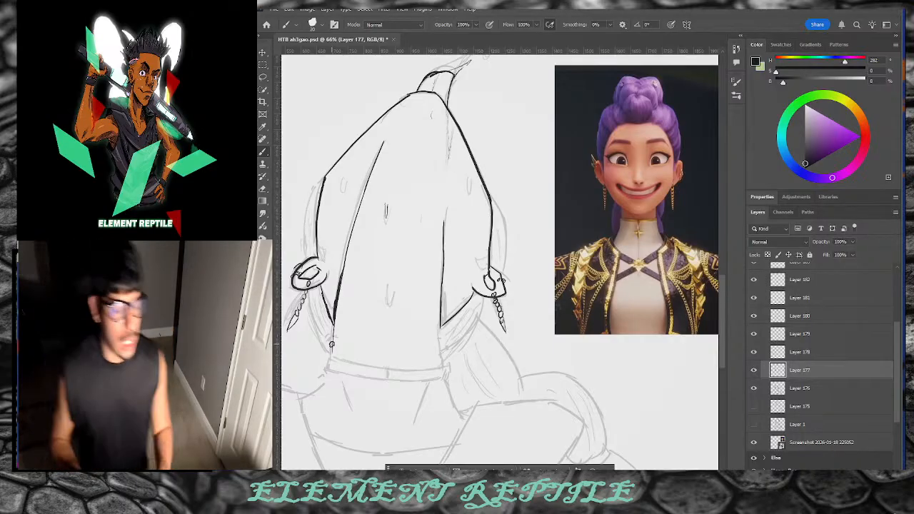
pyautogui.moveTo(321, 179); pyautogui.dragTo(303, 257)
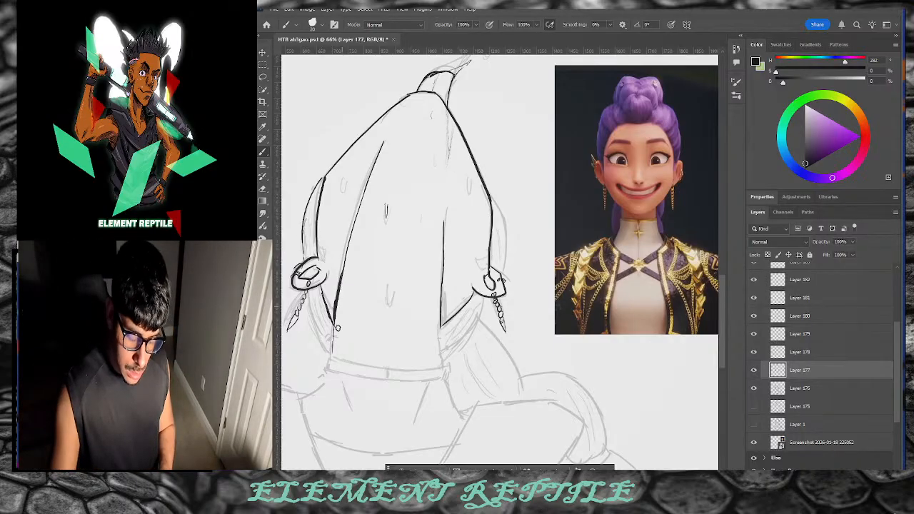
pyautogui.moveTo(321, 337); pyautogui.dragTo(318, 312)
pyautogui.moveTo(476, 321); pyautogui.dragTo(451, 342)
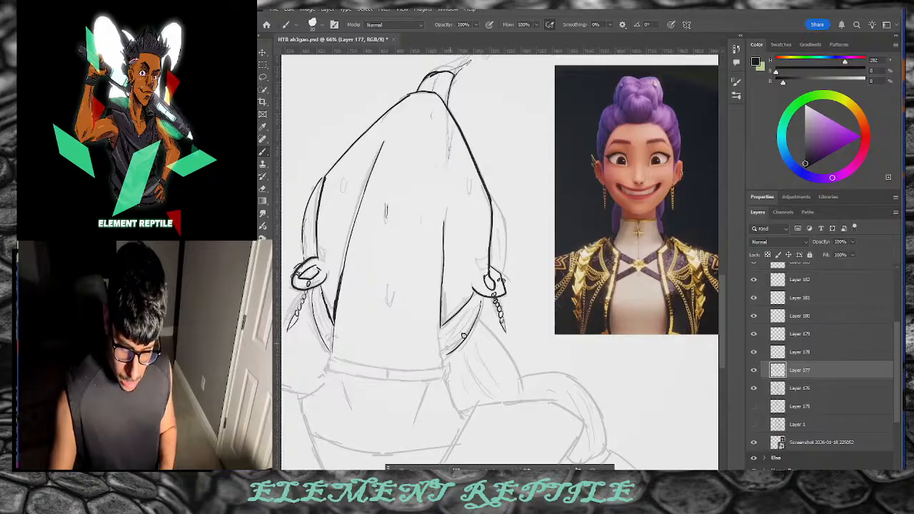
pyautogui.moveTo(441, 311)
pyautogui.mouseDown()
pyautogui.moveTo(445, 367)
pyautogui.moveTo(443, 299)
pyautogui.mouseUp()
pyautogui.hotkey('ctrl', 'z')
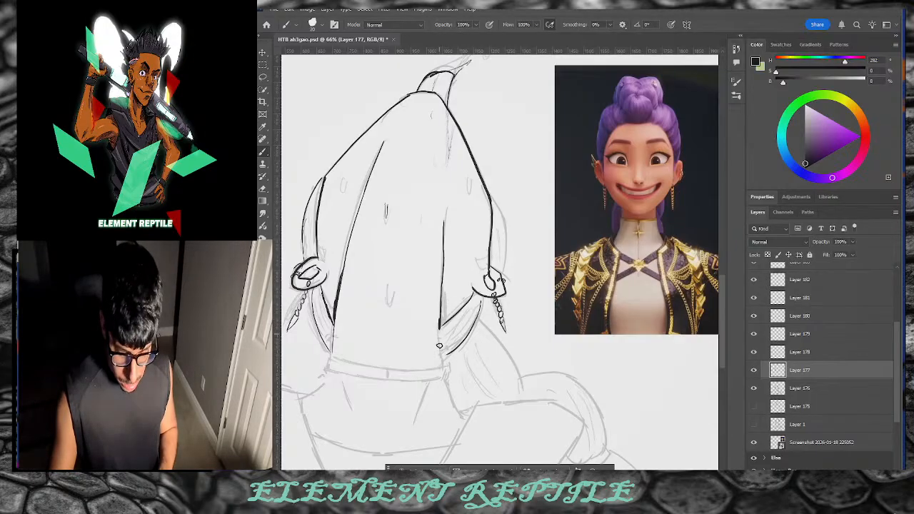
# Step: Ink the top and lower edges of the collar band around the neck
pyautogui.moveTo(330, 355); pyautogui.dragTo(426, 374)
pyautogui.hotkey('ctrl', 'z')
pyautogui.moveTo(332, 352); pyautogui.dragTo(423, 369)
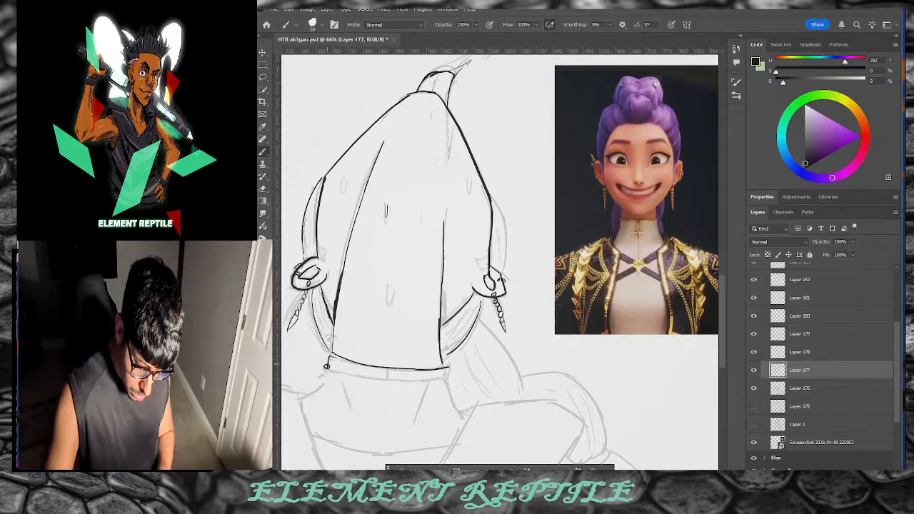
pyautogui.moveTo(328, 367); pyautogui.dragTo(432, 377)
pyautogui.hotkey('ctrl', 'z')
pyautogui.moveTo(374, 380); pyautogui.dragTo(443, 379)
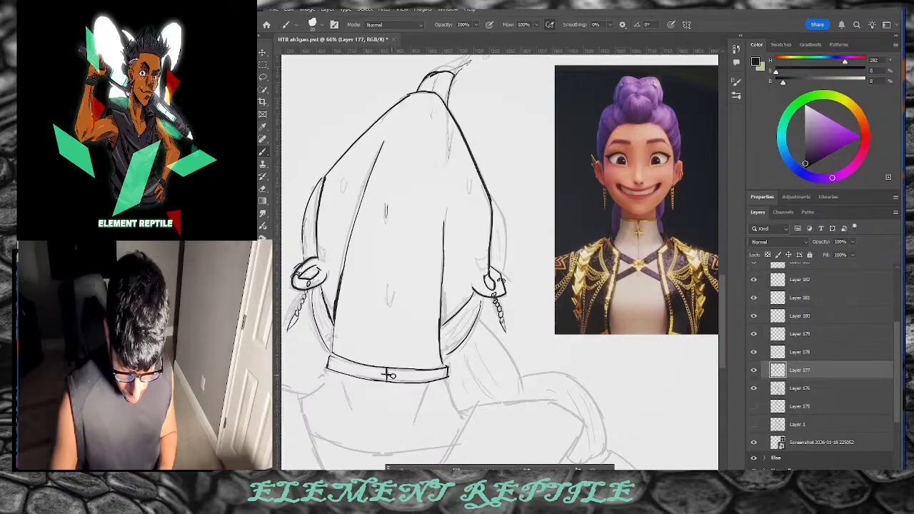
# Step: Ink the shoulder lines down from both ends of the band and the ponytail's right edge
pyautogui.moveTo(327, 372); pyautogui.dragTo(307, 396)
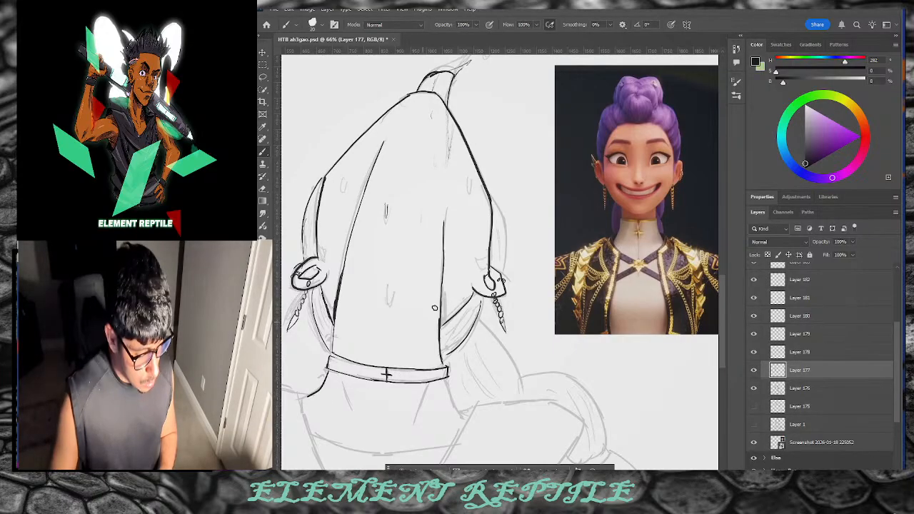
pyautogui.moveTo(446, 376)
pyautogui.mouseDown()
pyautogui.moveTo(464, 423)
pyautogui.moveTo(456, 417)
pyautogui.moveTo(473, 407)
pyautogui.moveTo(444, 463)
pyautogui.mouseUp()
pyautogui.moveTo(297, 395); pyautogui.dragTo(318, 463)
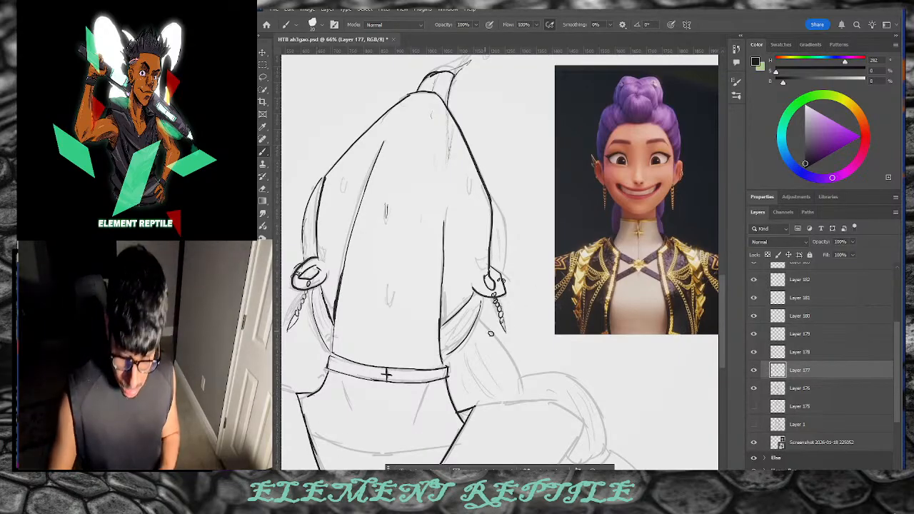
pyautogui.moveTo(478, 322); pyautogui.dragTo(523, 385)
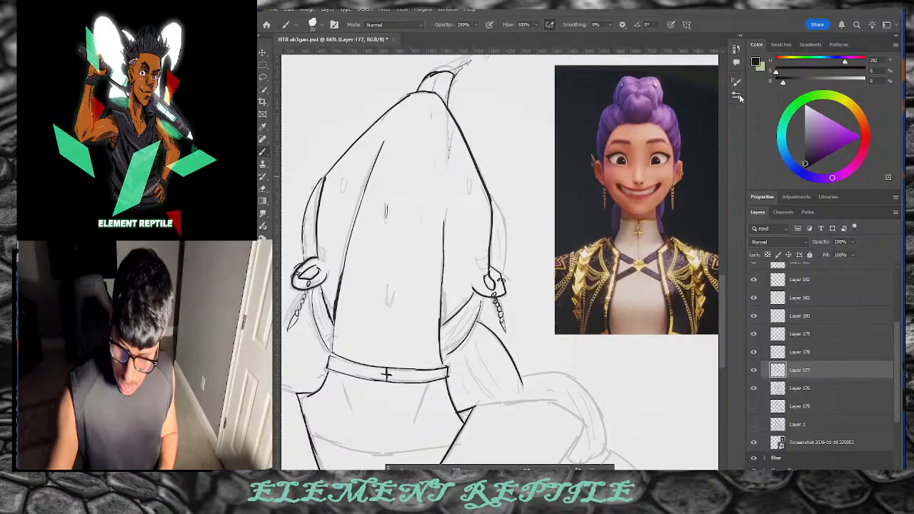
# Step: Ink strand lines inside the ponytail and both straps, discarding two rejected ponytail arches
pyautogui.scroll(-5, 721, 291)
pyautogui.moveTo(523, 226); pyautogui.dragTo(601, 236)
pyautogui.hotkey('ctrl', 'z')
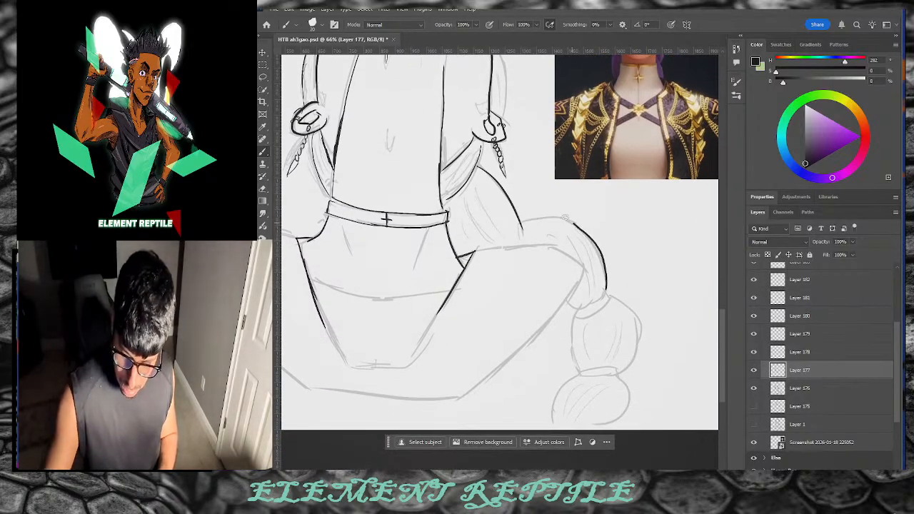
pyautogui.moveTo(521, 227)
pyautogui.mouseDown()
pyautogui.moveTo(555, 219)
pyautogui.moveTo(594, 242)
pyautogui.moveTo(596, 295)
pyautogui.moveTo(601, 259)
pyautogui.moveTo(567, 223)
pyautogui.moveTo(521, 223)
pyautogui.moveTo(542, 218)
pyautogui.moveTo(601, 247)
pyautogui.moveTo(602, 297)
pyautogui.mouseUp()
pyautogui.hotkey('ctrl', 'z')
pyautogui.hotkey('ctrl', 'z')
pyautogui.moveTo(475, 191)
pyautogui.mouseDown()
pyautogui.moveTo(487, 231)
pyautogui.moveTo(473, 240)
pyautogui.moveTo(446, 202)
pyautogui.mouseUp()
pyautogui.moveTo(479, 147); pyautogui.dragTo(455, 190)
pyautogui.moveTo(319, 146); pyautogui.dragTo(329, 198)
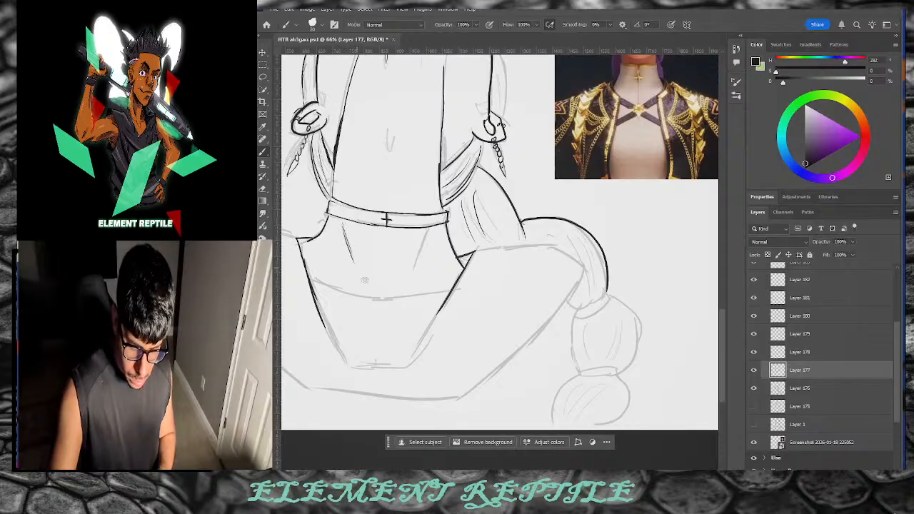
# Step: Ink the back below the collar and the lower torso's curve, sides and bottom edge
pyautogui.moveTo(427, 234); pyautogui.dragTo(412, 268)
pyautogui.moveTo(346, 238)
pyautogui.mouseDown()
pyautogui.moveTo(352, 263)
pyautogui.moveTo(402, 304)
pyautogui.moveTo(444, 292)
pyautogui.moveTo(355, 293)
pyautogui.mouseUp()
pyautogui.hotkey('ctrl', 'z')
# Step: Ink the contours leading to the braid and the lower braid segments with strand curves
pyautogui.hotkey('ctrl', 'z')
pyautogui.moveTo(305, 274)
pyautogui.mouseDown()
pyautogui.moveTo(383, 297)
pyautogui.moveTo(449, 289)
pyautogui.mouseUp()
pyautogui.moveTo(315, 303); pyautogui.dragTo(345, 363)
pyautogui.moveTo(450, 293)
pyautogui.mouseDown()
pyautogui.moveTo(409, 365)
pyautogui.moveTo(354, 367)
pyautogui.mouseUp()
pyautogui.moveTo(467, 392); pyautogui.dragTo(584, 273)
pyautogui.moveTo(478, 250)
pyautogui.mouseDown()
pyautogui.moveTo(570, 248)
pyautogui.moveTo(561, 250)
pyautogui.moveTo(587, 275)
pyautogui.mouseUp()
pyautogui.moveTo(561, 230); pyautogui.dragTo(592, 277)
pyautogui.moveTo(579, 245); pyautogui.dragTo(599, 278)
pyautogui.moveTo(576, 315)
pyautogui.mouseDown()
pyautogui.moveTo(608, 294)
pyautogui.moveTo(575, 319)
pyautogui.moveTo(583, 370)
pyautogui.moveTo(604, 328)
pyautogui.moveTo(601, 362)
pyautogui.mouseUp()
pyautogui.moveTo(606, 318)
pyautogui.mouseDown()
pyautogui.moveTo(611, 296)
pyautogui.moveTo(631, 320)
pyautogui.moveTo(637, 354)
pyautogui.moveTo(620, 383)
pyautogui.mouseUp()
pyautogui.hotkey('ctrl', 'z')
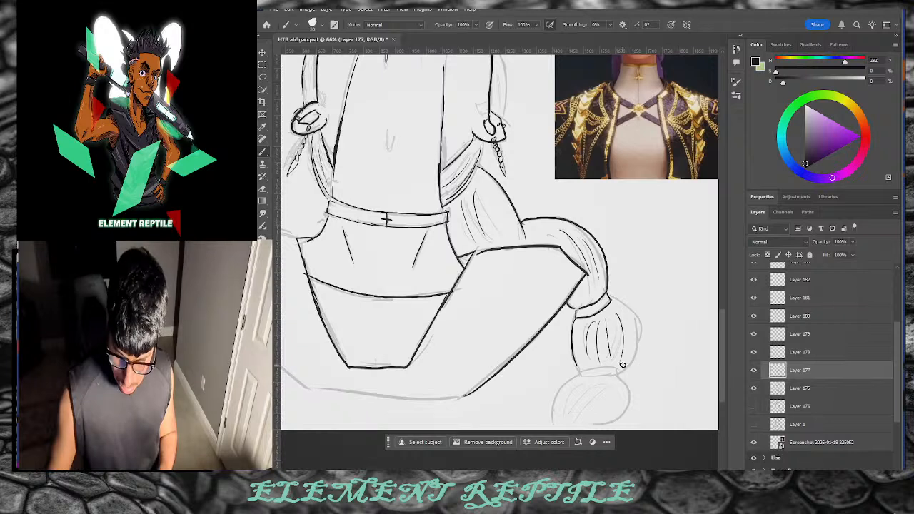
pyautogui.moveTo(613, 297)
pyautogui.mouseDown()
pyautogui.moveTo(632, 357)
pyautogui.moveTo(615, 376)
pyautogui.moveTo(576, 365)
pyautogui.moveTo(620, 374)
pyautogui.moveTo(578, 373)
pyautogui.moveTo(547, 426)
pyautogui.mouseUp()
pyautogui.moveTo(620, 377)
pyautogui.mouseDown()
pyautogui.moveTo(625, 412)
pyautogui.moveTo(606, 423)
pyautogui.mouseUp()
# Step: Ink the left shoulder outline
pyautogui.moveTo(387, 219); pyautogui.dragTo(528, 219)
pyautogui.moveTo(437, 237)
pyautogui.mouseDown()
pyautogui.moveTo(360, 224)
pyautogui.moveTo(346, 264)
pyautogui.moveTo(355, 313)
pyautogui.moveTo(460, 389)
pyautogui.moveTo(524, 402)
pyautogui.moveTo(604, 394)
pyautogui.mouseUp()
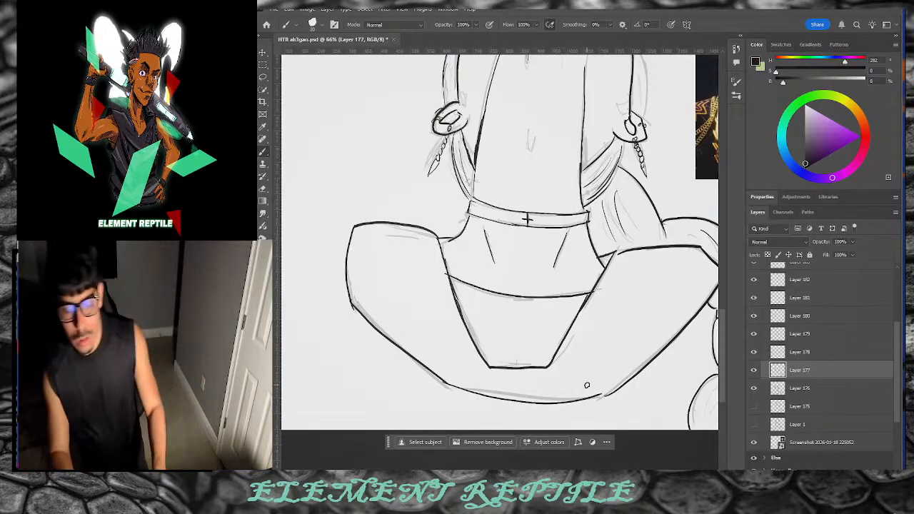
pyautogui.scroll(5, 586, 385)
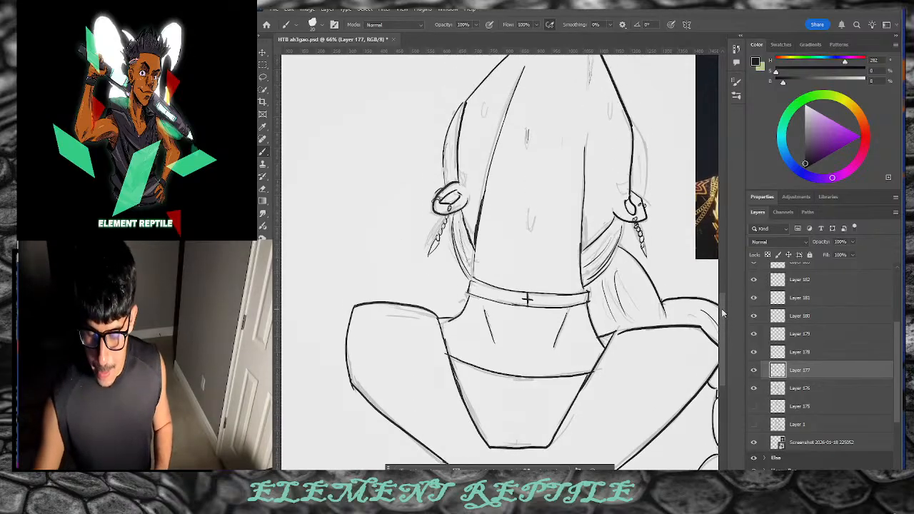
# Step: Ink both outer sides of the head and add thin strand lines on the hair's right
pyautogui.moveTo(637, 169); pyautogui.dragTo(638, 244)
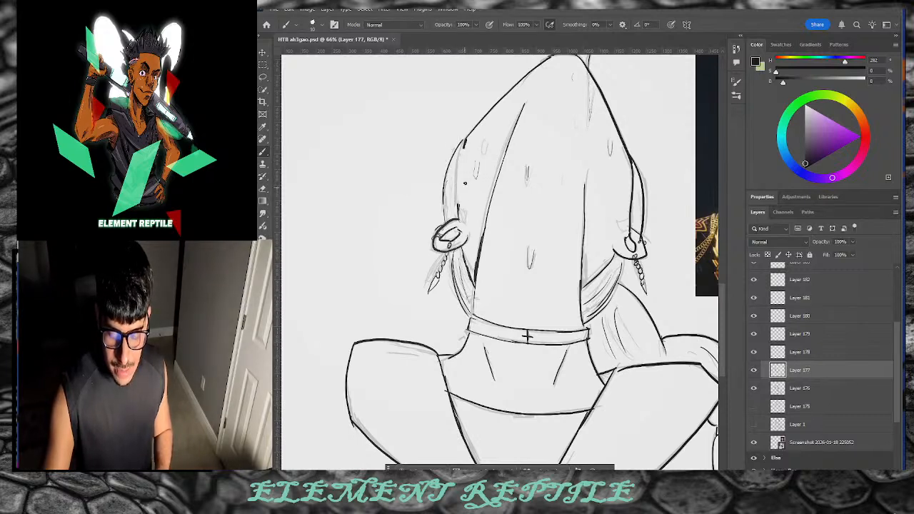
pyautogui.moveTo(464, 145); pyautogui.dragTo(457, 207)
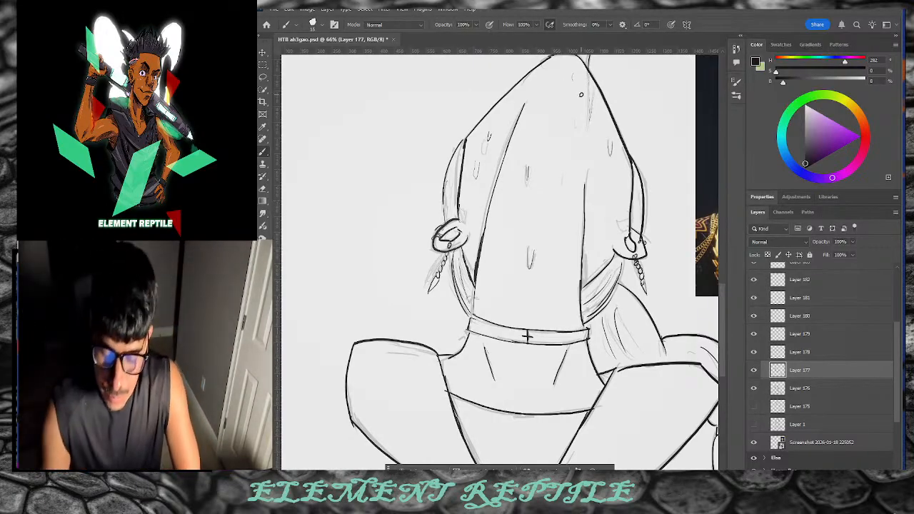
pyautogui.moveTo(591, 80)
pyautogui.mouseDown()
pyautogui.moveTo(586, 168)
pyautogui.moveTo(589, 130)
pyautogui.moveTo(588, 157)
pyautogui.mouseUp()
pyautogui.moveTo(547, 75); pyautogui.dragTo(543, 87)
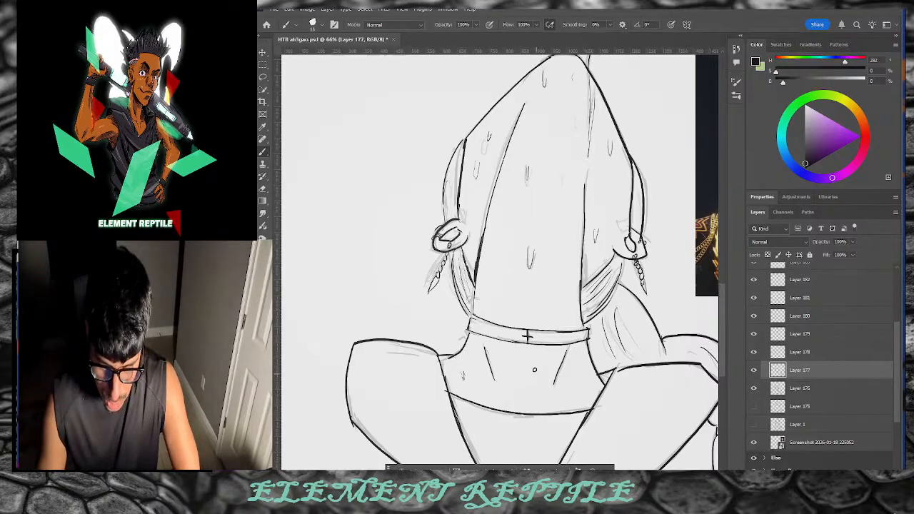
pyautogui.moveTo(536, 365); pyautogui.dragTo(537, 377)
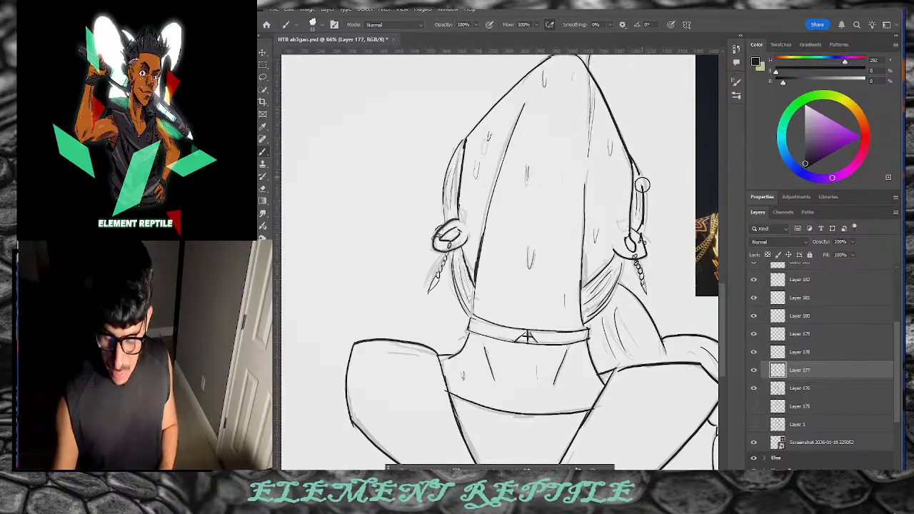
# Step: Erase and redraw the right hair's outer outline
pyautogui.moveTo(636, 168); pyautogui.dragTo(643, 214)
pyautogui.press('e')
pyautogui.press('b')
pyautogui.moveTo(635, 164); pyautogui.dragTo(644, 214)
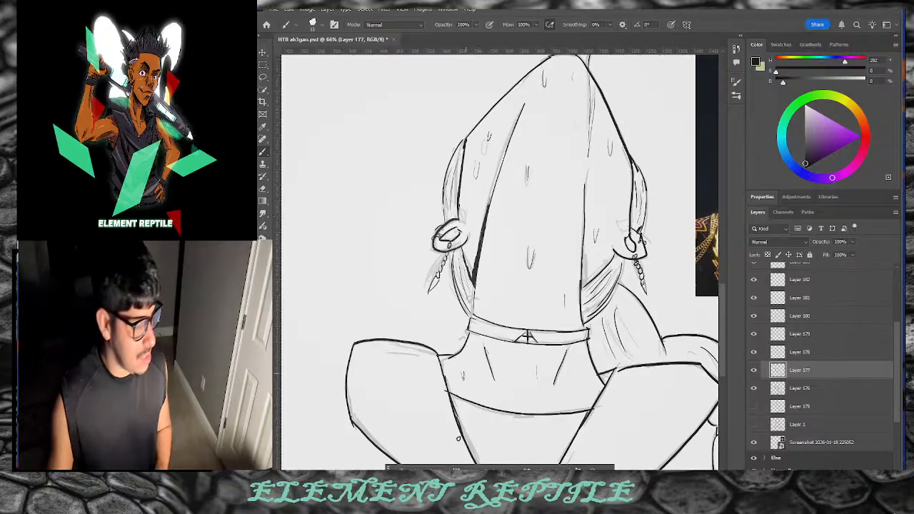
# Step: On Layer 178, choose a light pink painting colour
pyautogui.click(793, 353)
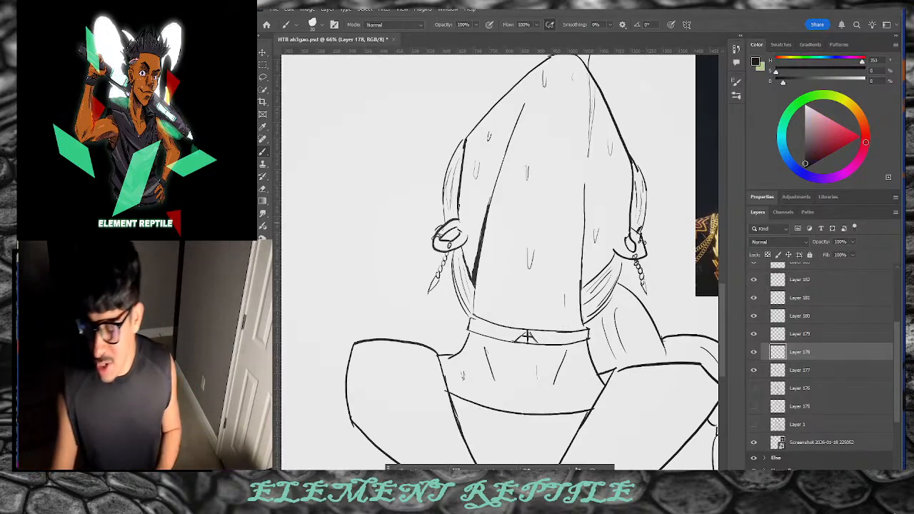
pyautogui.press('x')
pyautogui.moveTo(865, 132); pyautogui.dragTo(866, 141)
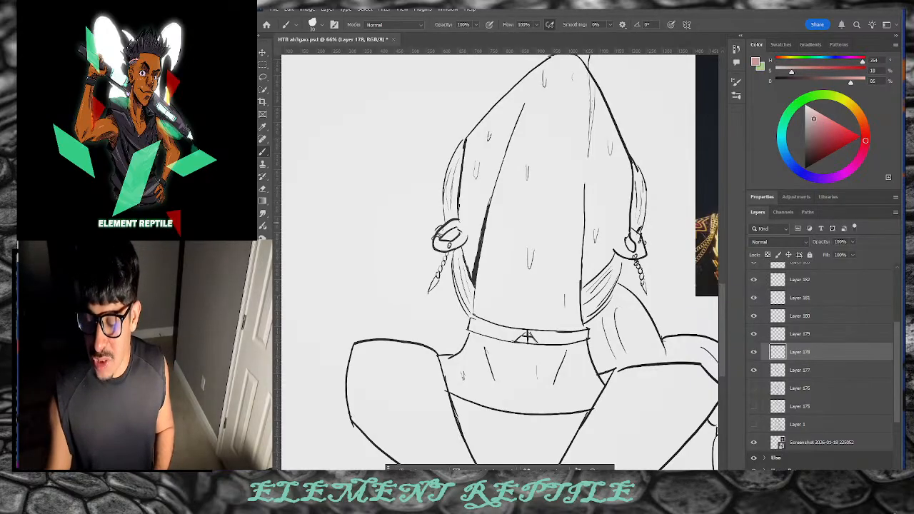
pyautogui.moveTo(810, 121); pyautogui.dragTo(809, 114)
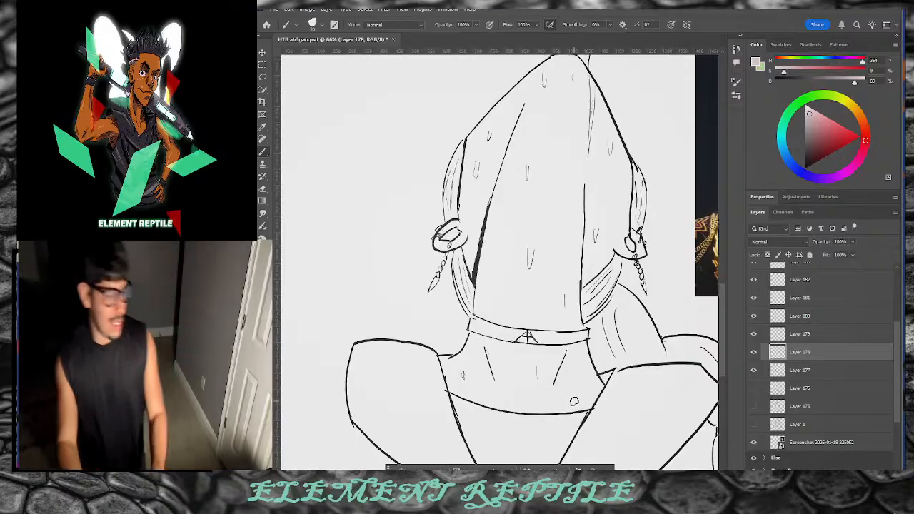
# Step: Paint pale pink down the hair, set the layer to Multiply, and widen it to the collar
pyautogui.moveTo(569, 100); pyautogui.dragTo(541, 329)
pyautogui.click(777, 242)
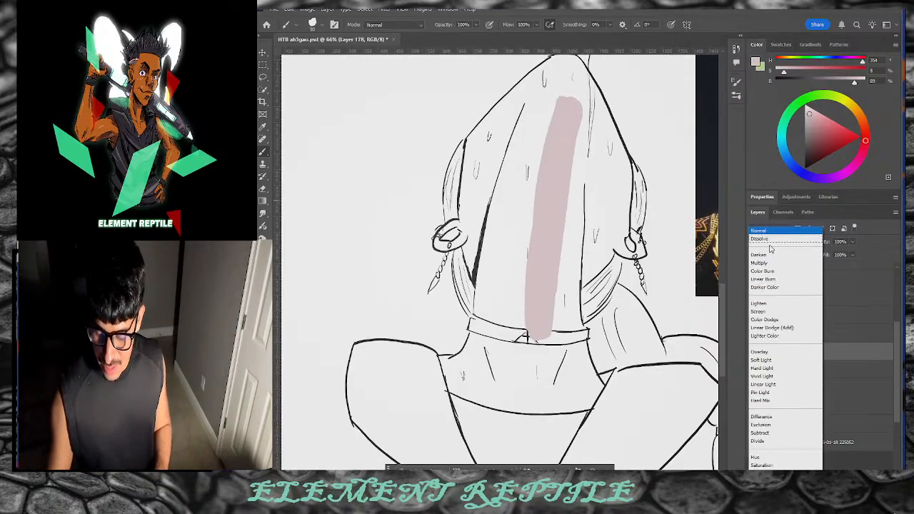
pyautogui.click(765, 263)
pyautogui.moveTo(560, 108)
pyautogui.mouseDown()
pyautogui.moveTo(507, 409)
pyautogui.moveTo(552, 163)
pyautogui.moveTo(492, 412)
pyautogui.moveTo(522, 313)
pyautogui.moveTo(496, 365)
pyautogui.moveTo(472, 369)
pyautogui.moveTo(464, 445)
pyautogui.moveTo(421, 374)
pyautogui.moveTo(416, 384)
pyautogui.moveTo(447, 457)
pyautogui.moveTo(369, 374)
pyautogui.moveTo(371, 409)
pyautogui.moveTo(412, 422)
pyautogui.mouseUp()
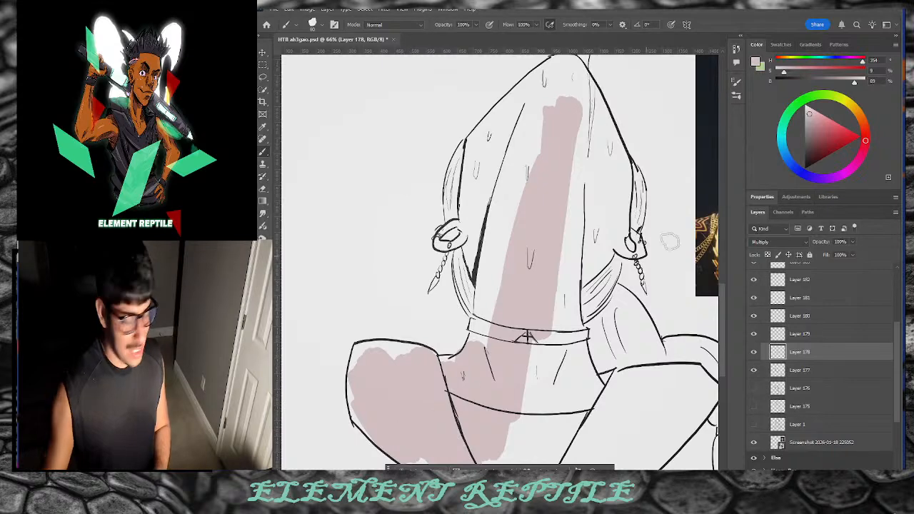
pyautogui.scroll(-3, 722, 274)
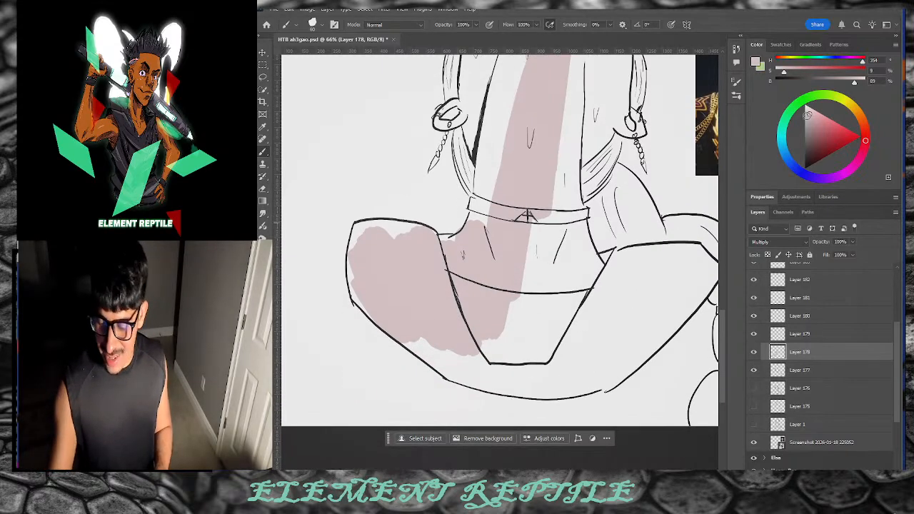
# Step: Paint the pink base over the left shoulder, left thigh, hair gaps and head
pyautogui.moveTo(808, 113); pyautogui.dragTo(807, 113)
pyautogui.moveTo(438, 336)
pyautogui.mouseDown()
pyautogui.moveTo(416, 283)
pyautogui.moveTo(443, 341)
pyautogui.moveTo(395, 289)
pyautogui.moveTo(454, 364)
pyautogui.moveTo(520, 311)
pyautogui.moveTo(604, 290)
pyautogui.moveTo(650, 324)
pyautogui.moveTo(703, 258)
pyautogui.moveTo(666, 241)
pyautogui.moveTo(614, 238)
pyautogui.moveTo(582, 253)
pyautogui.moveTo(567, 297)
pyautogui.moveTo(587, 151)
pyautogui.moveTo(539, 352)
pyautogui.moveTo(555, 141)
pyautogui.moveTo(516, 289)
pyautogui.moveTo(492, 277)
pyautogui.moveTo(520, 148)
pyautogui.moveTo(504, 148)
pyautogui.moveTo(496, 212)
pyautogui.moveTo(484, 209)
pyautogui.moveTo(485, 169)
pyautogui.moveTo(460, 102)
pyautogui.mouseUp()
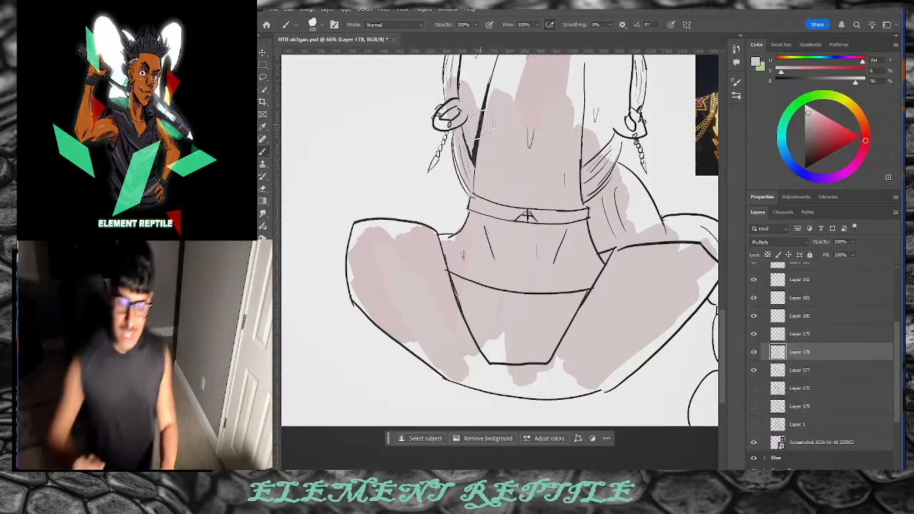
pyautogui.moveTo(421, 269)
pyautogui.mouseDown()
pyautogui.moveTo(376, 230)
pyautogui.moveTo(366, 264)
pyautogui.moveTo(381, 305)
pyautogui.moveTo(508, 375)
pyautogui.moveTo(502, 359)
pyautogui.moveTo(511, 309)
pyautogui.moveTo(547, 308)
pyautogui.moveTo(606, 272)
pyautogui.moveTo(576, 306)
pyautogui.moveTo(570, 387)
pyautogui.moveTo(682, 289)
pyautogui.moveTo(635, 210)
pyautogui.mouseUp()
pyautogui.moveTo(591, 153)
pyautogui.mouseDown()
pyautogui.moveTo(573, 191)
pyautogui.moveTo(566, 181)
pyautogui.moveTo(568, 130)
pyautogui.moveTo(628, 179)
pyautogui.mouseUp()
pyautogui.scroll(5, 614, 214)
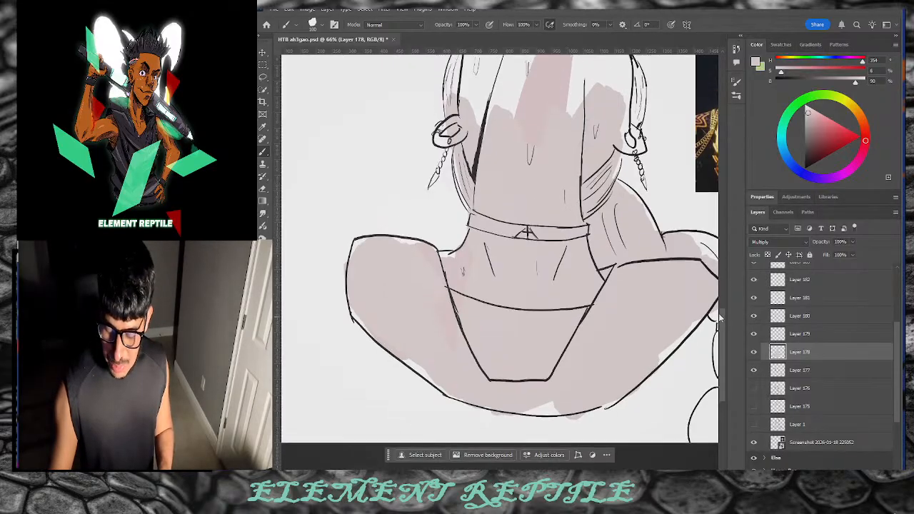
pyautogui.moveTo(515, 314)
pyautogui.mouseDown()
pyautogui.moveTo(568, 142)
pyautogui.moveTo(542, 166)
pyautogui.moveTo(483, 298)
pyautogui.moveTo(513, 159)
pyautogui.moveTo(458, 250)
pyautogui.mouseUp()
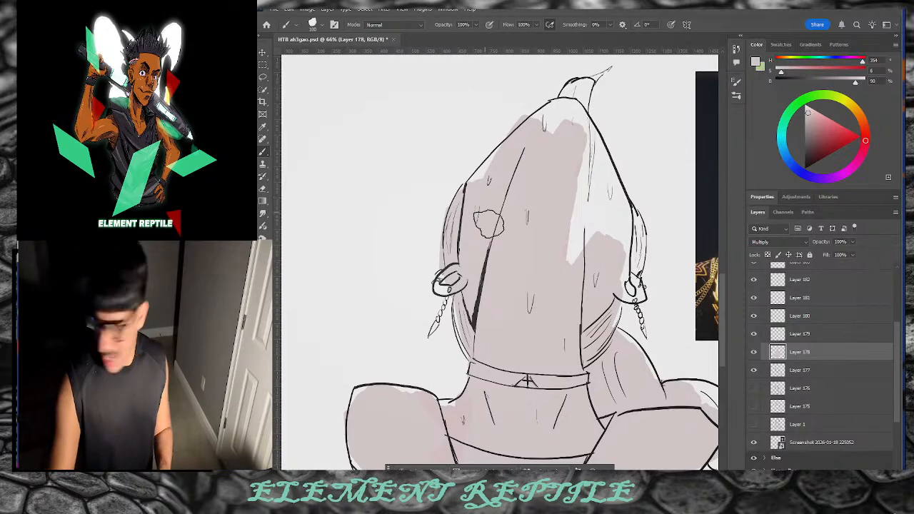
# Step: Cover the head tip, right-side highlight and white gaps along the leg and braid
pyautogui.press('[')
pyautogui.press('[')
pyautogui.press('[')
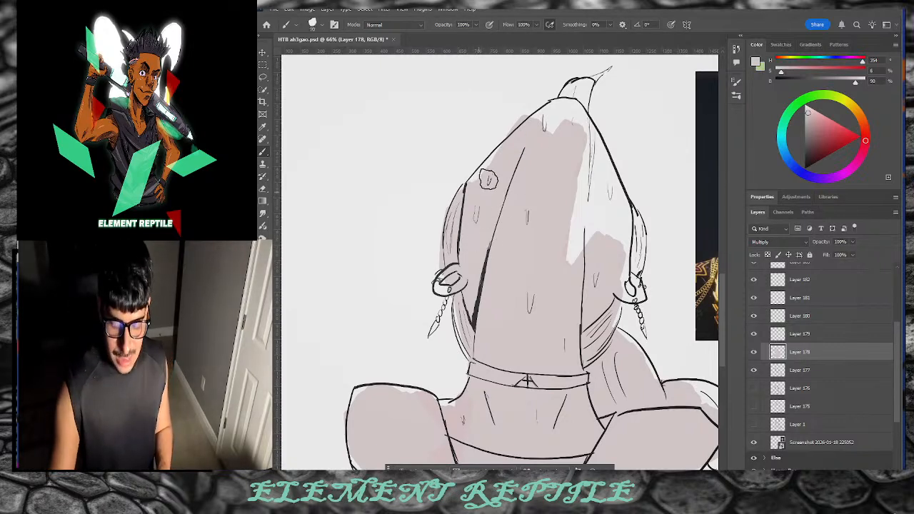
pyautogui.moveTo(564, 125); pyautogui.dragTo(582, 89)
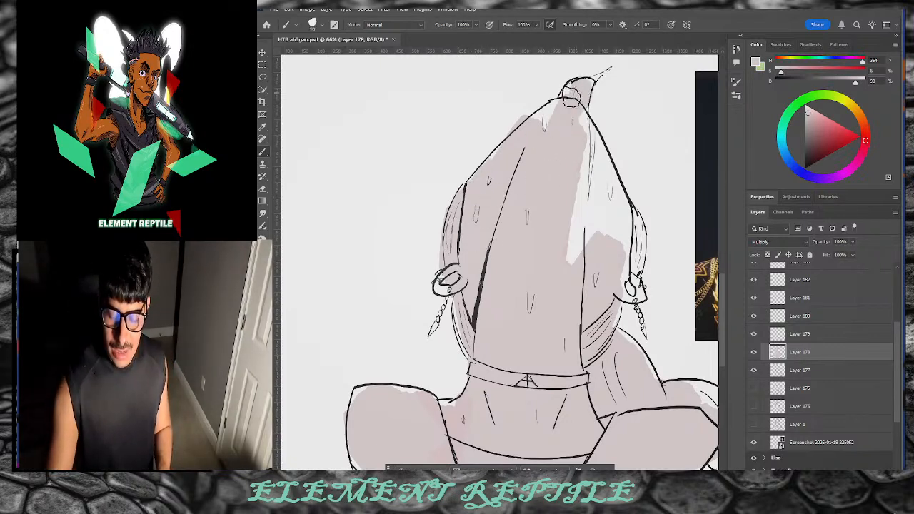
pyautogui.moveTo(575, 161)
pyautogui.mouseDown()
pyautogui.moveTo(585, 214)
pyautogui.moveTo(585, 143)
pyautogui.moveTo(632, 307)
pyautogui.moveTo(631, 251)
pyautogui.moveTo(594, 153)
pyautogui.moveTo(592, 164)
pyautogui.mouseUp()
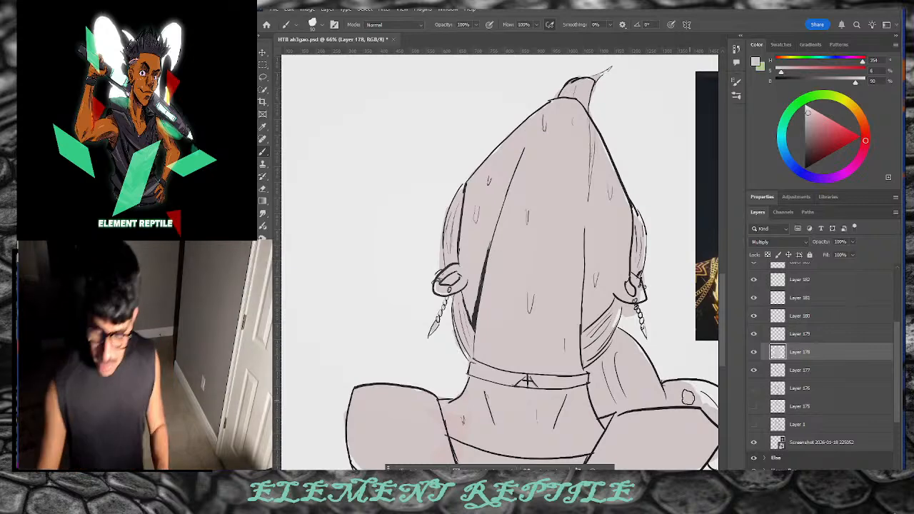
pyautogui.hscroll(5, 527, 380)
pyautogui.moveTo(722, 281); pyautogui.dragTo(722, 303)
pyautogui.press(']')
pyautogui.press(']')
pyautogui.press(']')
pyautogui.moveTo(442, 316)
pyautogui.mouseDown()
pyautogui.moveTo(458, 331)
pyautogui.moveTo(441, 302)
pyautogui.moveTo(466, 430)
pyautogui.moveTo(483, 400)
pyautogui.mouseUp()
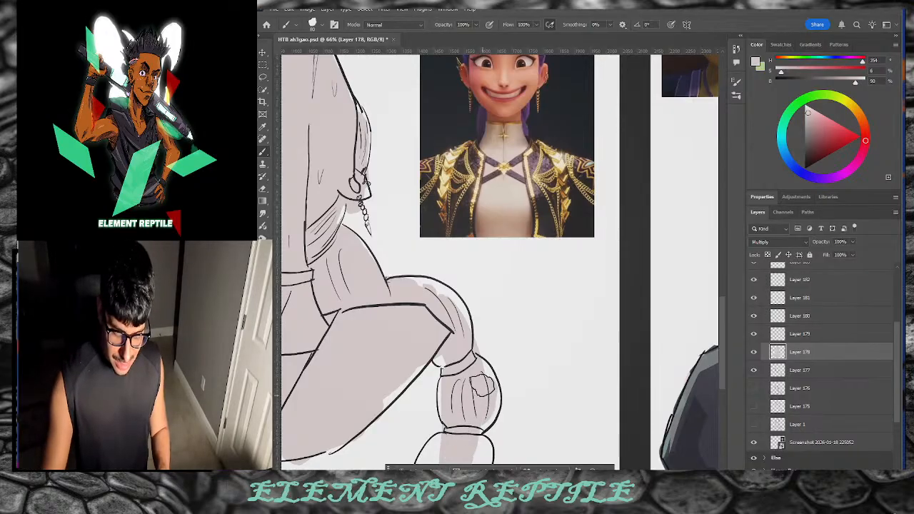
pyautogui.moveTo(412, 359)
pyautogui.mouseDown()
pyautogui.moveTo(446, 302)
pyautogui.moveTo(461, 320)
pyautogui.moveTo(400, 290)
pyautogui.mouseUp()
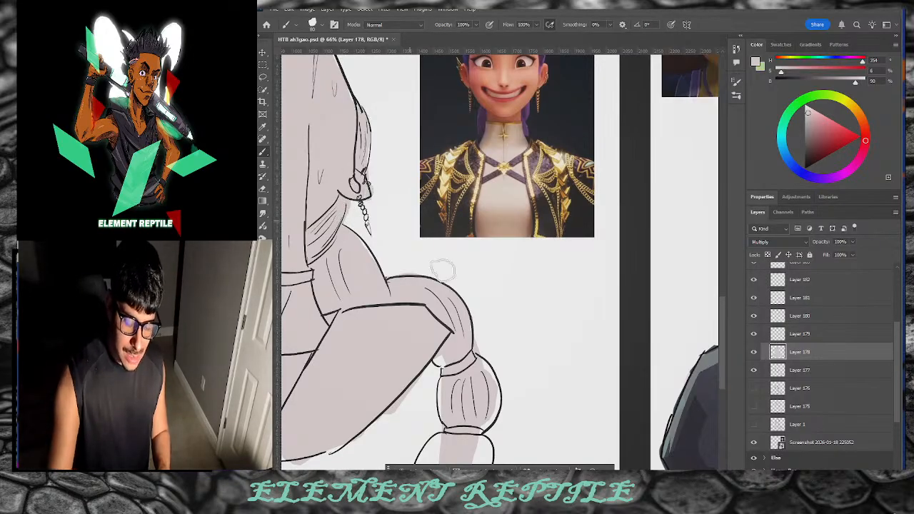
# Step: Fill the braid's bottom bulb, hatch its middle bulb, and lower Layer 178's fill to 67%
pyautogui.scroll(-3, 428, 286)
pyautogui.moveTo(437, 328)
pyautogui.mouseDown()
pyautogui.moveTo(425, 350)
pyautogui.moveTo(476, 336)
pyautogui.moveTo(472, 327)
pyautogui.mouseUp()
pyautogui.moveTo(480, 271); pyautogui.dragTo(468, 245)
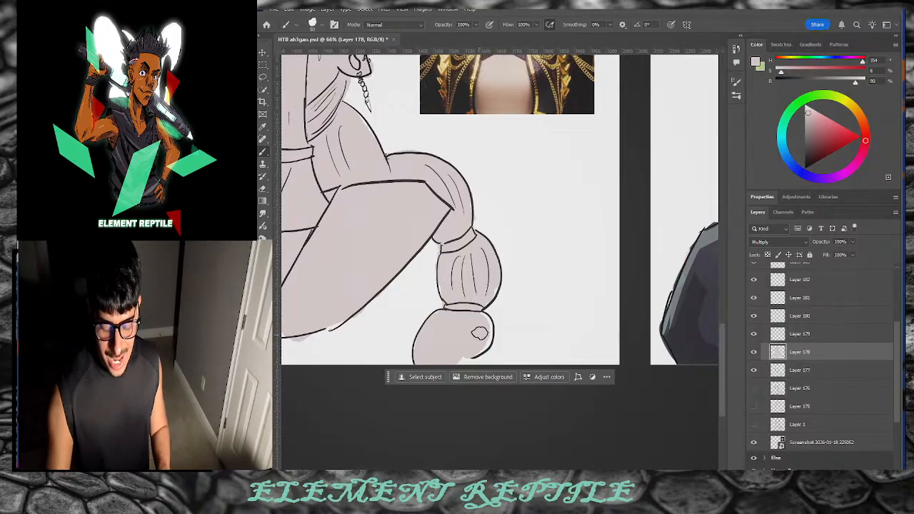
pyautogui.moveTo(456, 472); pyautogui.dragTo(427, 473)
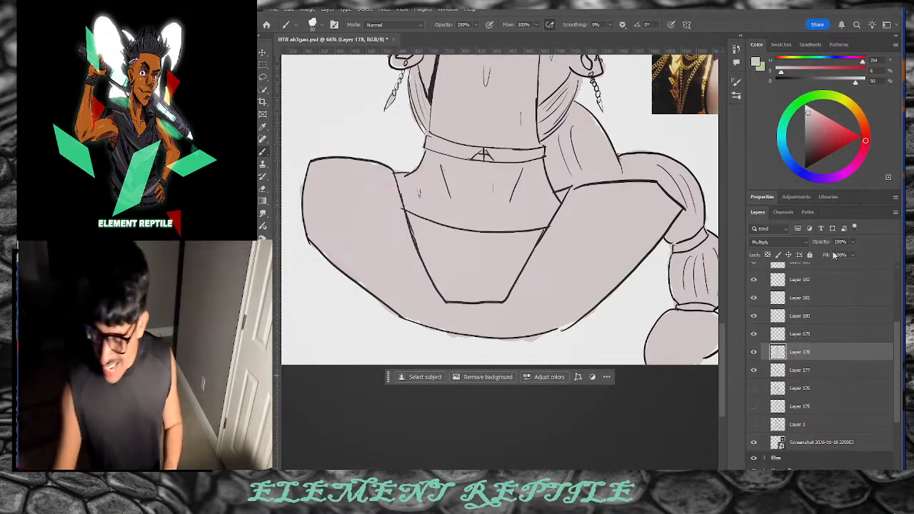
pyautogui.moveTo(823, 259); pyautogui.dragTo(816, 268)
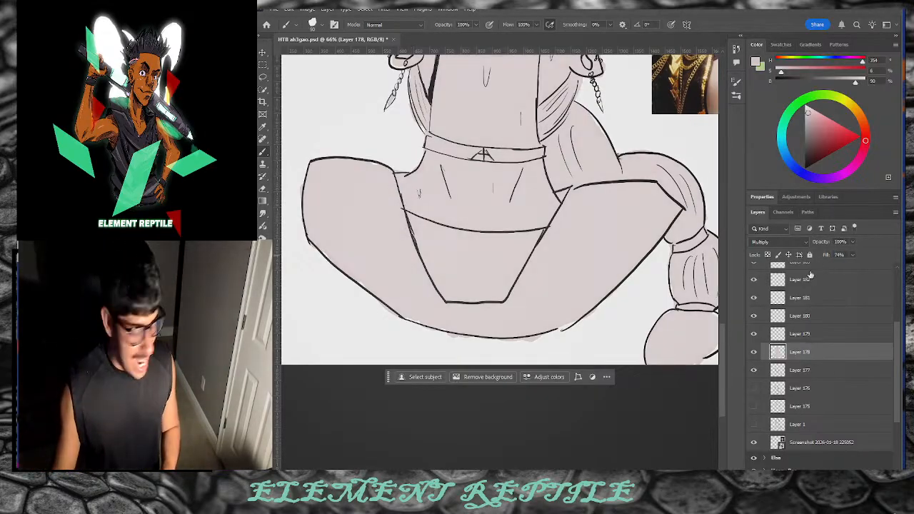
# Step: Select Layer 179 and pick a light peach, yellow-orange skin colour
pyautogui.click(792, 333)
pyautogui.scroll(5, 721, 343)
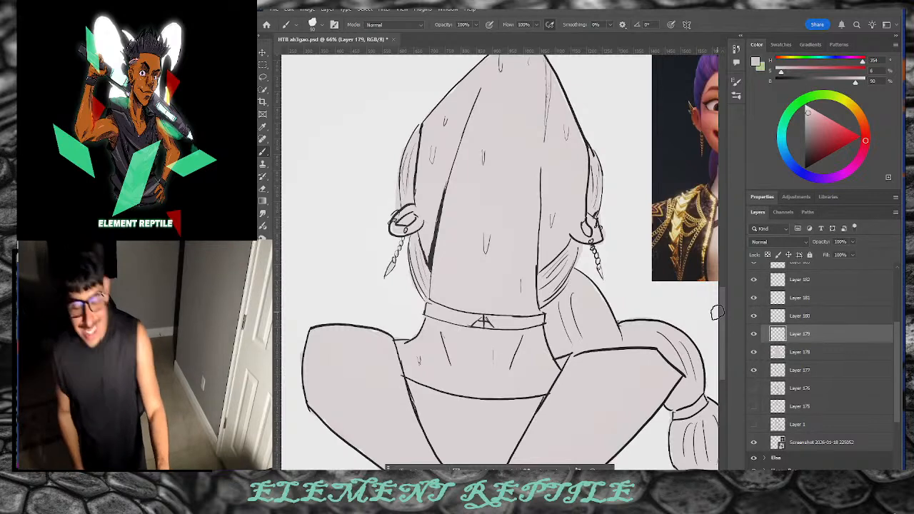
pyautogui.click(861, 116)
pyautogui.click(821, 119)
pyautogui.moveTo(853, 118); pyautogui.dragTo(856, 110)
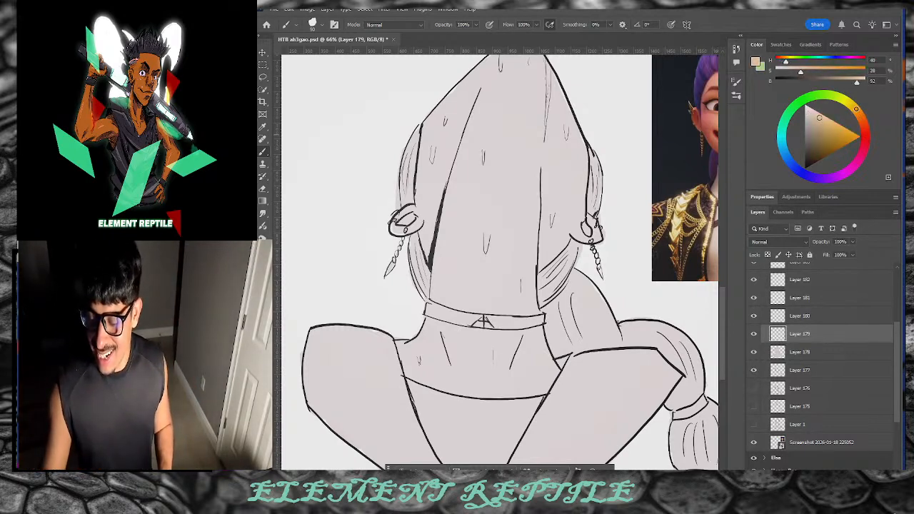
# Step: Sample a pale skin tone from the reference character's face with the Eyedropper
pyautogui.moveTo(539, 127); pyautogui.dragTo(536, 150)
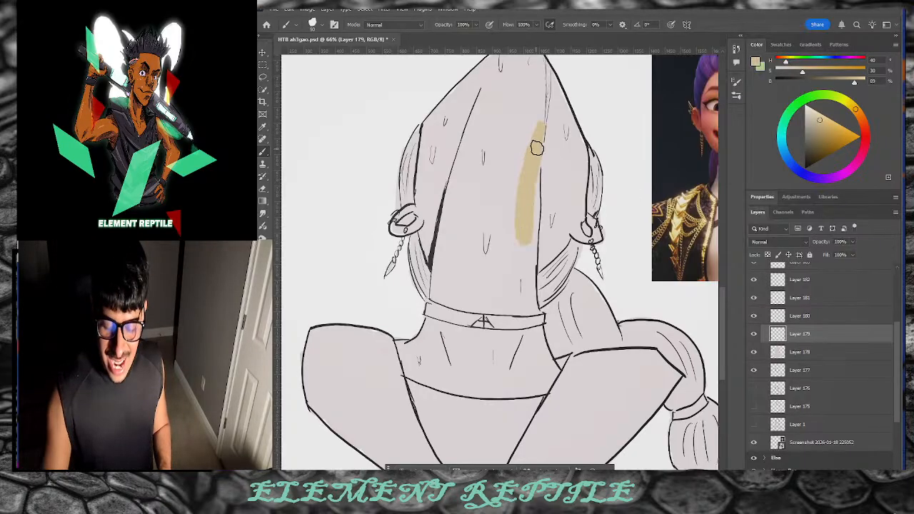
pyautogui.hotkey('ctrl', 'z')
pyautogui.hscroll(3, 434, 446)
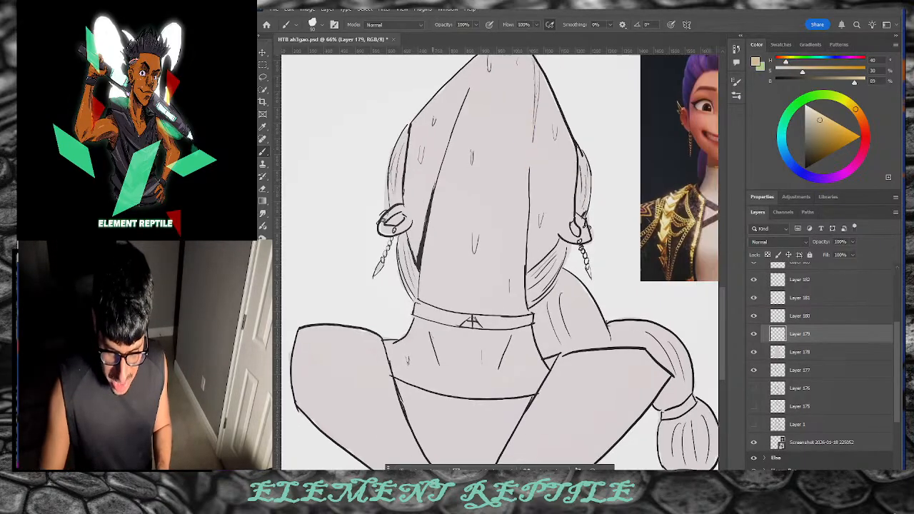
pyautogui.click(263, 125)
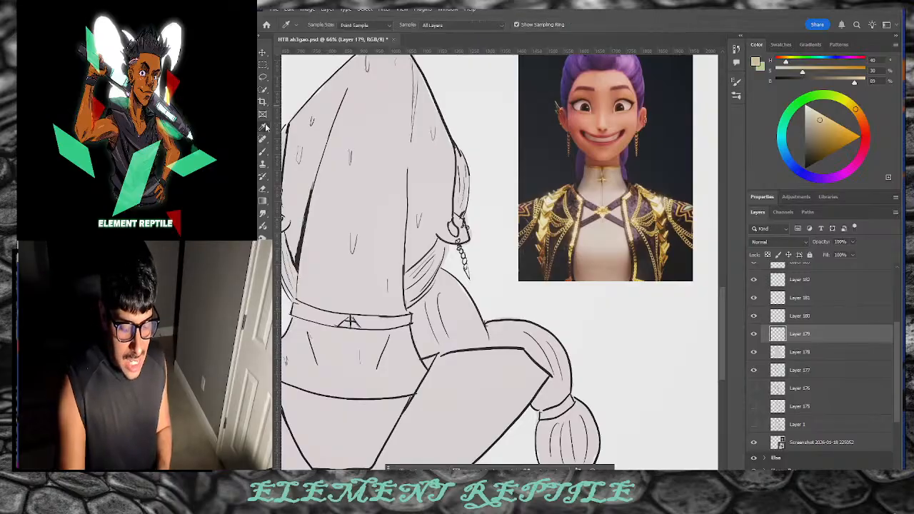
pyautogui.click(618, 117)
pyautogui.moveTo(618, 116); pyautogui.dragTo(618, 120)
pyautogui.moveTo(821, 123); pyautogui.dragTo(813, 117)
pyautogui.click(263, 150)
# Step: Paint broad peach skin strokes down the upper back and left side to the belt
pyautogui.moveTo(364, 125)
pyautogui.mouseDown()
pyautogui.moveTo(357, 243)
pyautogui.moveTo(374, 113)
pyautogui.moveTo(374, 274)
pyautogui.mouseUp()
pyautogui.moveTo(814, 112); pyautogui.dragTo(814, 111)
pyautogui.moveTo(375, 103); pyautogui.dragTo(370, 270)
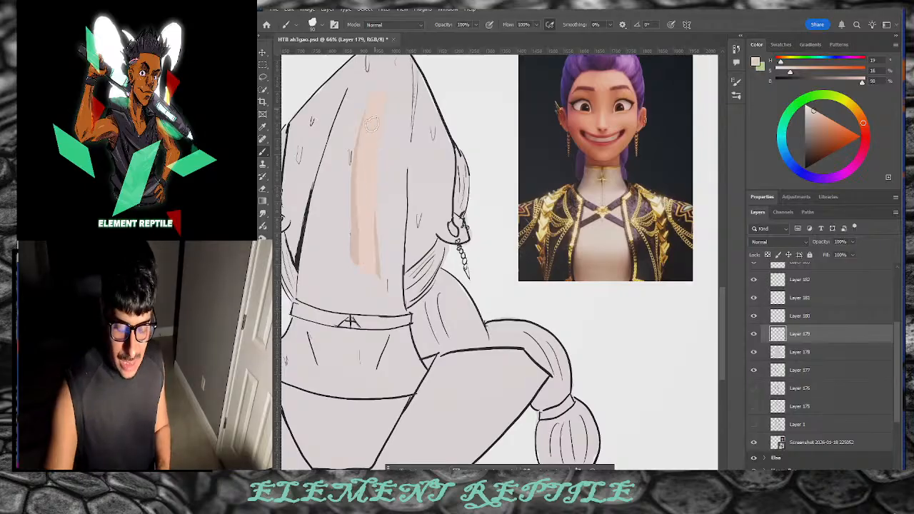
pyautogui.moveTo(816, 112); pyautogui.dragTo(815, 112)
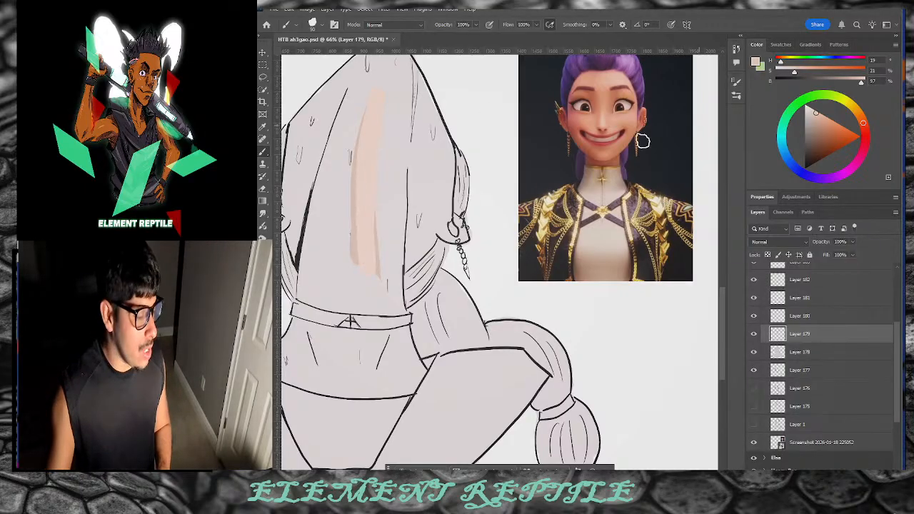
pyautogui.press(']')
pyautogui.press(']')
pyautogui.press(']')
pyautogui.moveTo(400, 115); pyautogui.dragTo(385, 264)
pyautogui.moveTo(395, 70); pyautogui.dragTo(353, 279)
pyautogui.moveTo(342, 169); pyautogui.dragTo(339, 281)
pyautogui.moveTo(368, 91); pyautogui.dragTo(318, 278)
pyautogui.moveTo(307, 158); pyautogui.dragTo(306, 226)
pyautogui.click(778, 242)
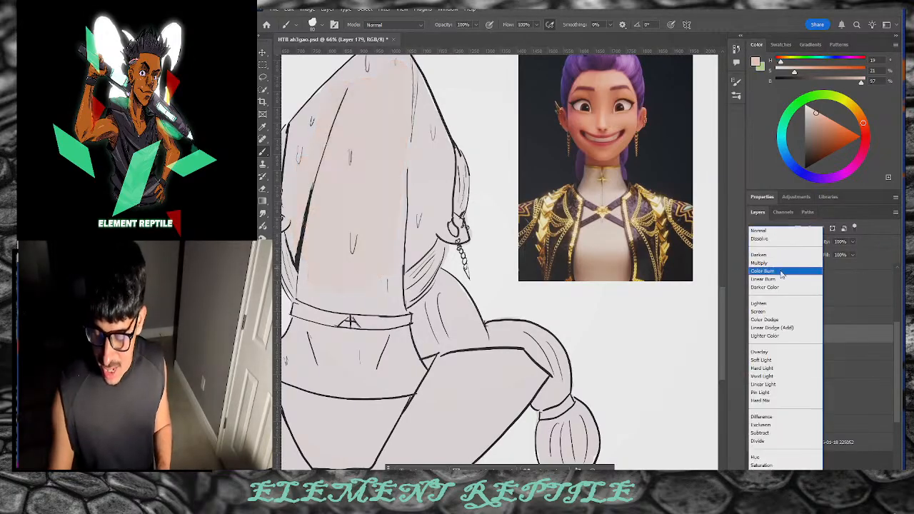
# Step: Set the skin layer to Multiply and repaint the back in a lighter, softer skin tone
pyautogui.click(777, 265)
pyautogui.moveTo(815, 112); pyautogui.dragTo(810, 108)
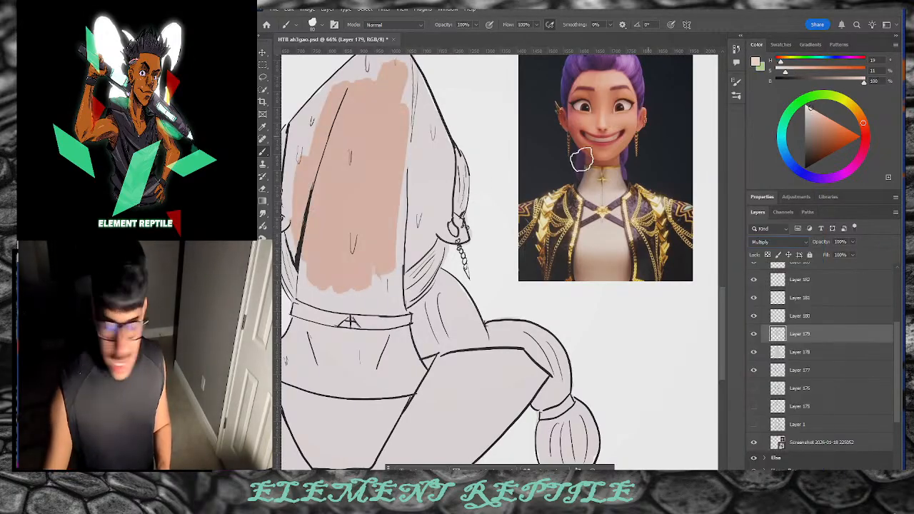
pyautogui.moveTo(390, 116); pyautogui.dragTo(378, 263)
pyautogui.moveTo(400, 84); pyautogui.dragTo(383, 167)
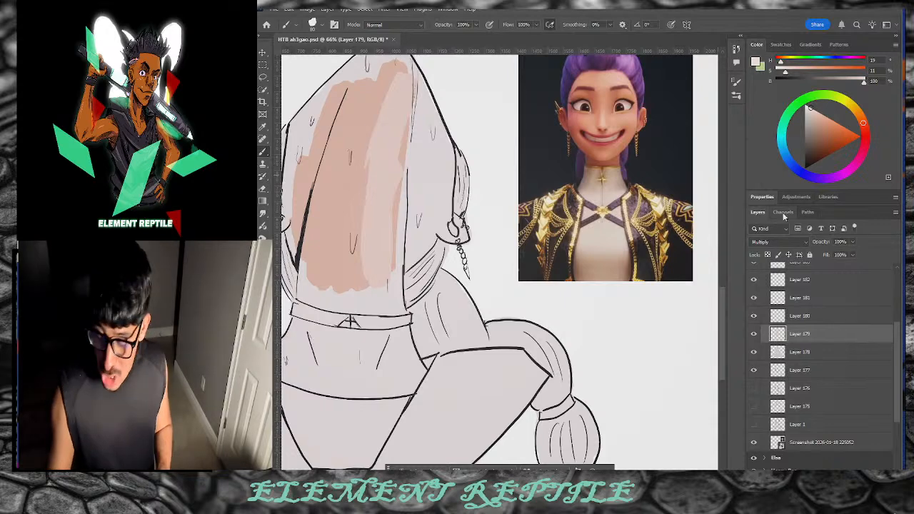
pyautogui.click(811, 108)
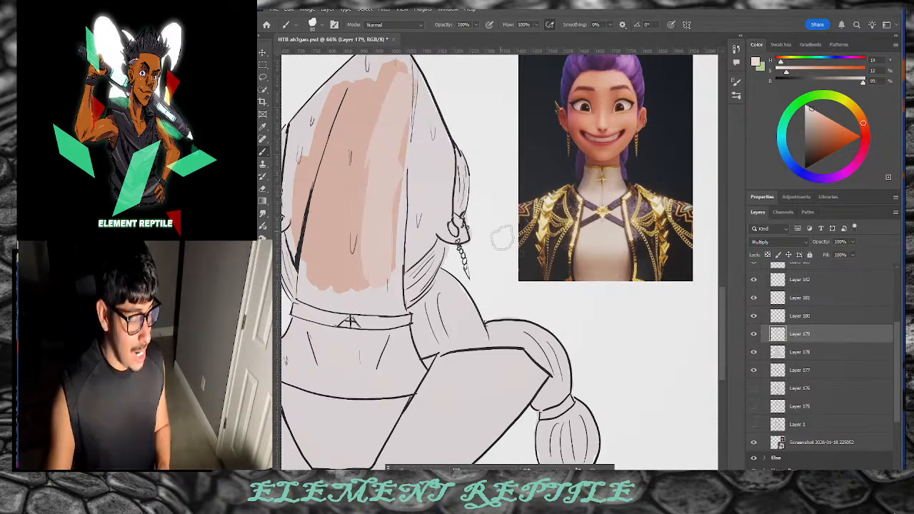
pyautogui.moveTo(401, 158)
pyautogui.mouseDown()
pyautogui.moveTo(376, 254)
pyautogui.moveTo(353, 270)
pyautogui.moveTo(378, 98)
pyautogui.moveTo(343, 168)
pyautogui.moveTo(327, 273)
pyautogui.moveTo(312, 163)
pyautogui.moveTo(305, 254)
pyautogui.moveTo(309, 151)
pyautogui.moveTo(309, 171)
pyautogui.moveTo(302, 167)
pyautogui.moveTo(305, 154)
pyautogui.moveTo(321, 158)
pyautogui.moveTo(313, 170)
pyautogui.moveTo(296, 163)
pyautogui.moveTo(320, 100)
pyautogui.moveTo(351, 105)
pyautogui.moveTo(380, 61)
pyautogui.moveTo(373, 78)
pyautogui.moveTo(391, 116)
pyautogui.moveTo(407, 99)
pyautogui.moveTo(412, 232)
pyautogui.moveTo(416, 193)
pyautogui.moveTo(386, 255)
pyautogui.moveTo(385, 301)
pyautogui.moveTo(320, 293)
pyautogui.moveTo(306, 266)
pyautogui.mouseUp()
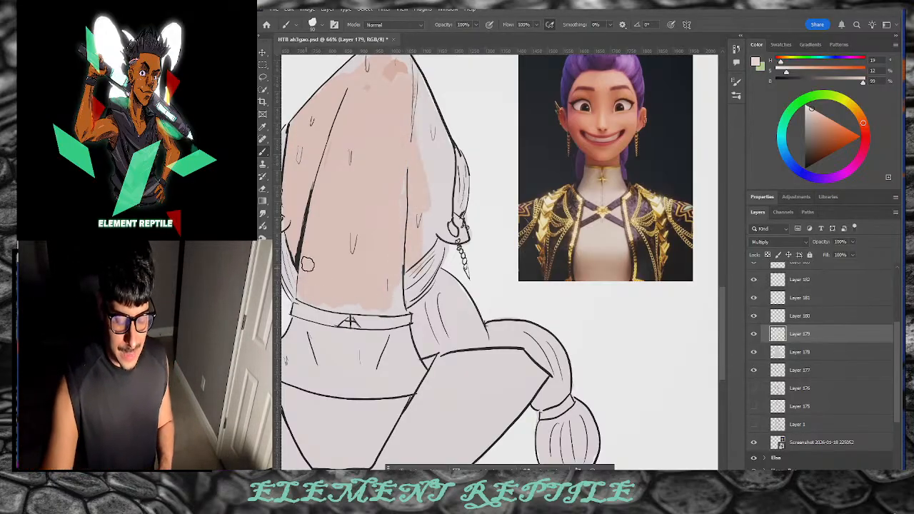
# Step: Cover the pale patches on the upper right back, pants area and upper back
pyautogui.moveTo(426, 152); pyautogui.dragTo(428, 184)
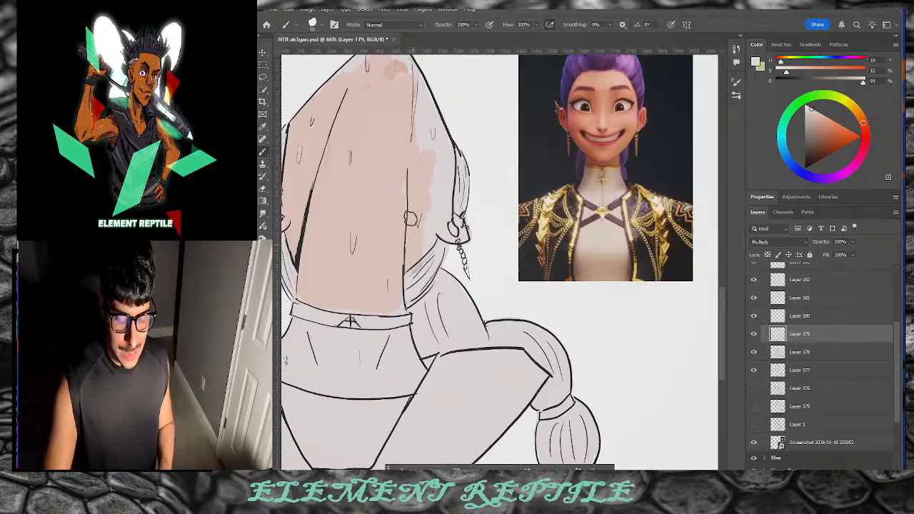
pyautogui.moveTo(414, 144)
pyautogui.mouseDown()
pyautogui.moveTo(426, 229)
pyautogui.moveTo(431, 132)
pyautogui.moveTo(432, 189)
pyautogui.moveTo(441, 187)
pyautogui.moveTo(450, 230)
pyautogui.mouseUp()
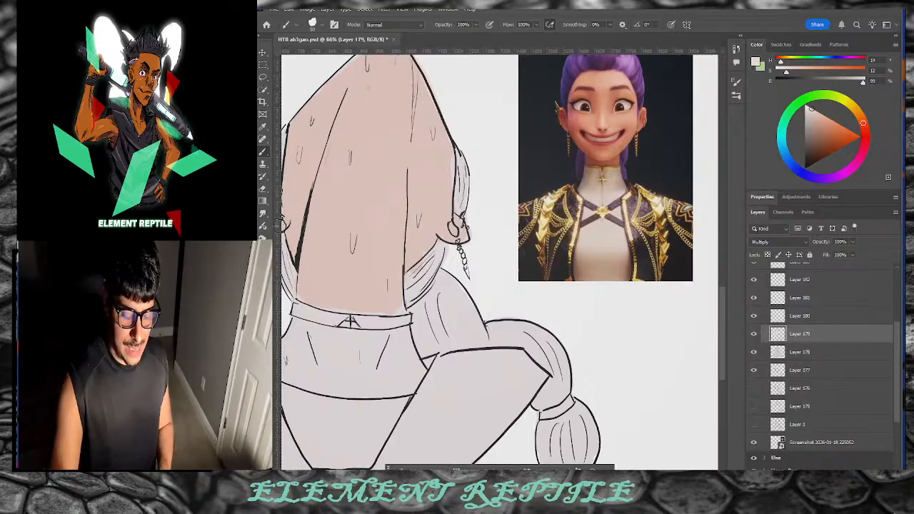
pyautogui.moveTo(371, 355); pyautogui.dragTo(404, 393)
pyautogui.hscroll(-4, 449, 285)
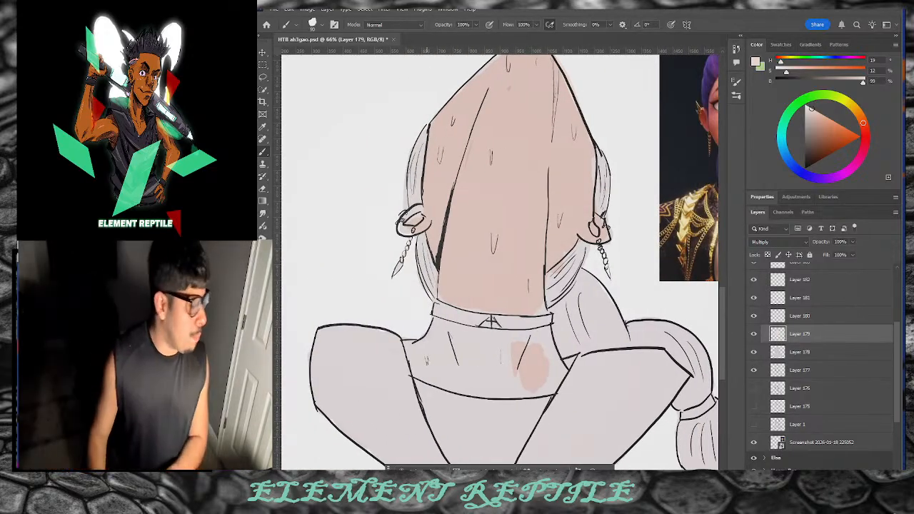
pyautogui.moveTo(530, 363)
pyautogui.mouseDown()
pyautogui.moveTo(542, 374)
pyautogui.moveTo(474, 372)
pyautogui.moveTo(512, 386)
pyautogui.moveTo(478, 356)
pyautogui.moveTo(450, 351)
pyautogui.moveTo(440, 335)
pyautogui.moveTo(452, 377)
pyautogui.mouseUp()
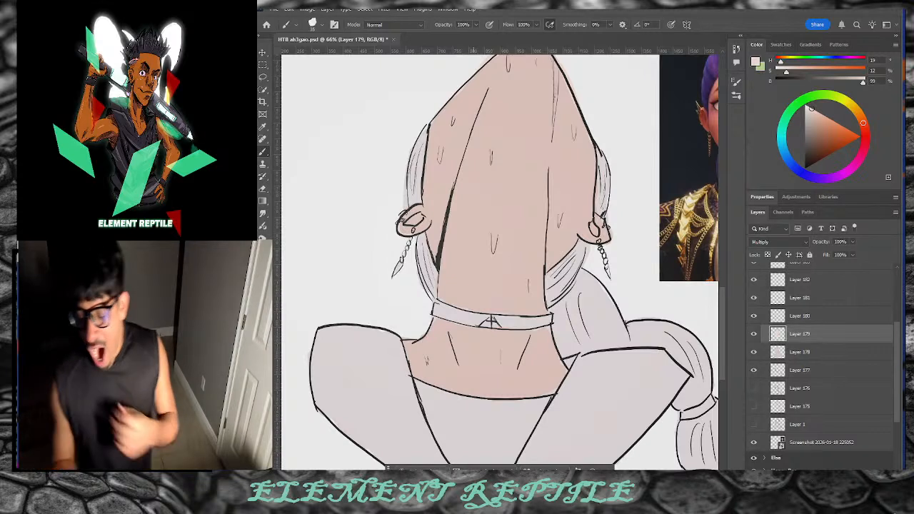
# Step: Pick a deeper, more saturated rosy-tan shade for skin shadows
pyautogui.moveTo(818, 126); pyautogui.dragTo(818, 133)
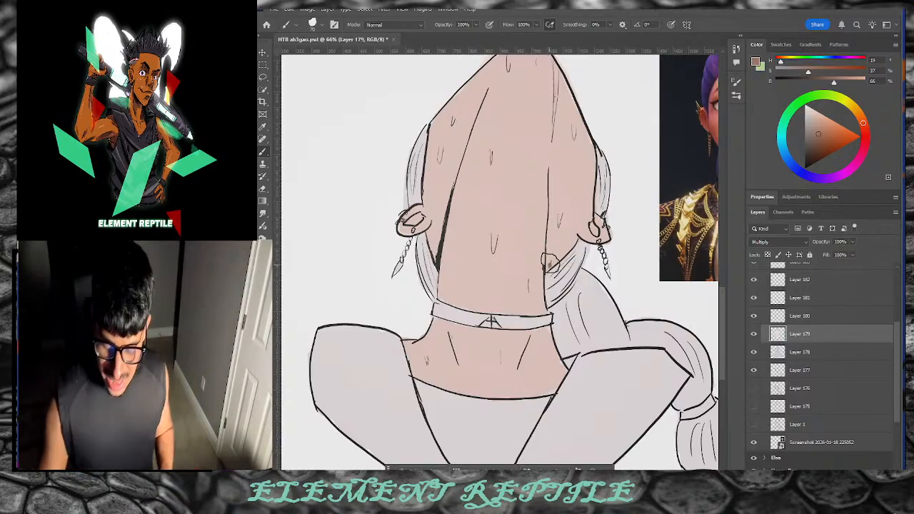
# Step: Shade both edges of the neck with the rosy-tan shadow tone
pyautogui.moveTo(550, 264); pyautogui.dragTo(551, 251)
pyautogui.moveTo(820, 131); pyautogui.dragTo(814, 124)
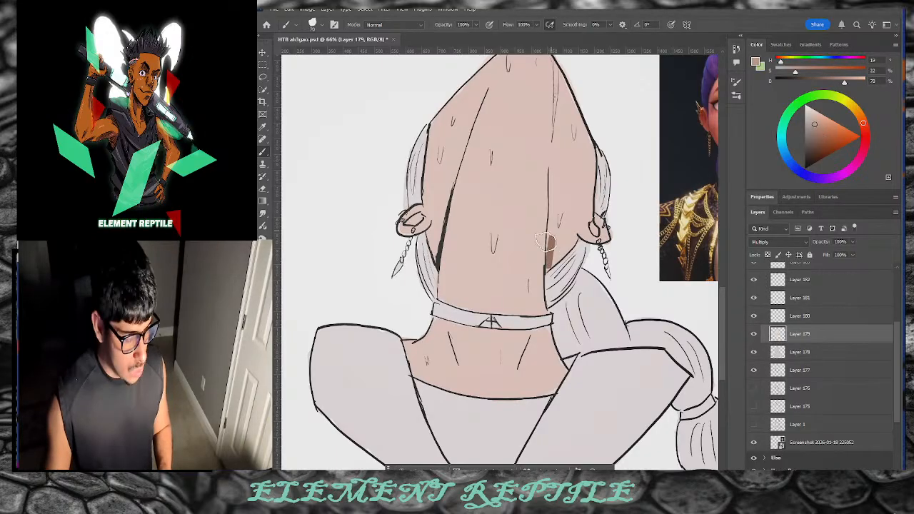
pyautogui.moveTo(551, 233)
pyautogui.mouseDown()
pyautogui.moveTo(548, 258)
pyautogui.moveTo(553, 226)
pyautogui.moveTo(552, 259)
pyautogui.moveTo(556, 209)
pyautogui.mouseUp()
pyautogui.moveTo(552, 264)
pyautogui.mouseDown()
pyautogui.moveTo(553, 187)
pyautogui.moveTo(548, 201)
pyautogui.mouseUp()
pyautogui.moveTo(447, 216)
pyautogui.mouseDown()
pyautogui.moveTo(435, 240)
pyautogui.moveTo(456, 171)
pyautogui.moveTo(436, 249)
pyautogui.moveTo(461, 157)
pyautogui.mouseUp()
pyautogui.hotkey('ctrl', 'z')
pyautogui.moveTo(446, 192)
pyautogui.mouseDown()
pyautogui.moveTo(451, 177)
pyautogui.moveTo(434, 216)
pyautogui.mouseUp()
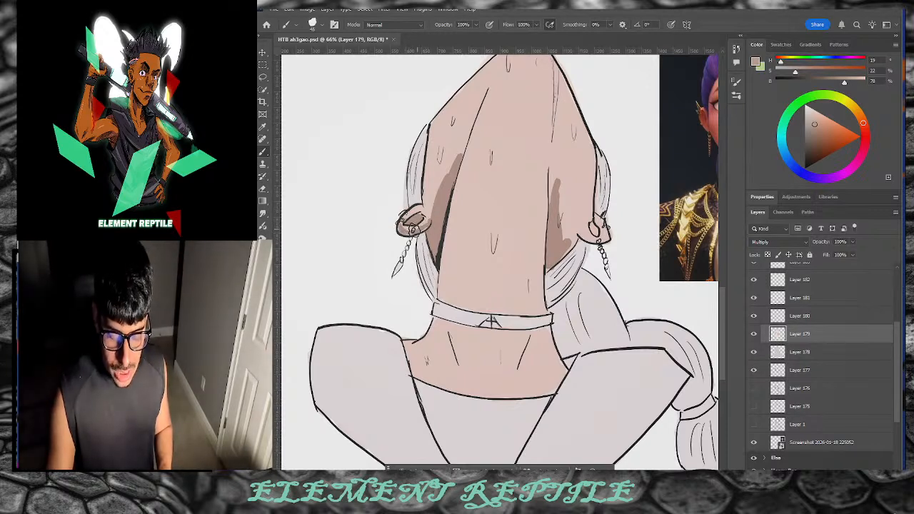
pyautogui.moveTo(449, 193)
pyautogui.mouseDown()
pyautogui.moveTo(441, 211)
pyautogui.moveTo(450, 175)
pyautogui.mouseUp()
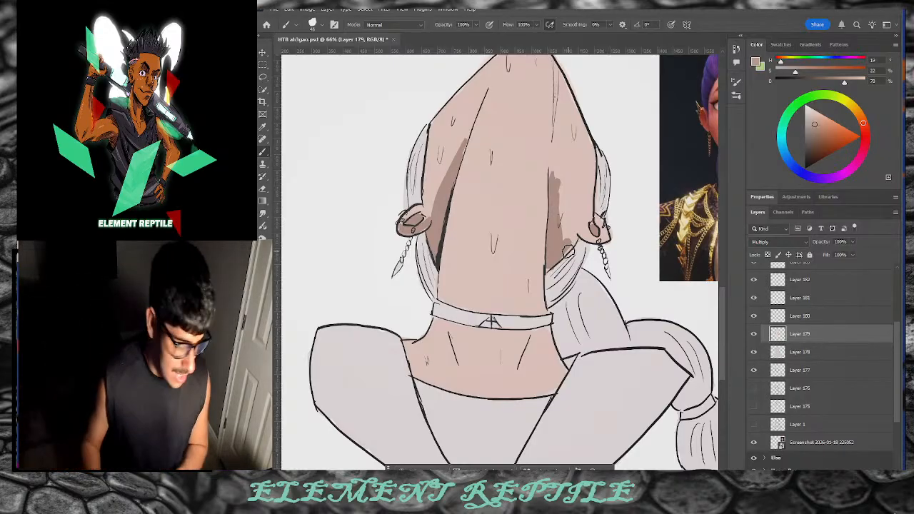
# Step: Add a shadow beside the right earring and soften the neck shadow edges with lighter skin
pyautogui.moveTo(587, 222); pyautogui.dragTo(577, 237)
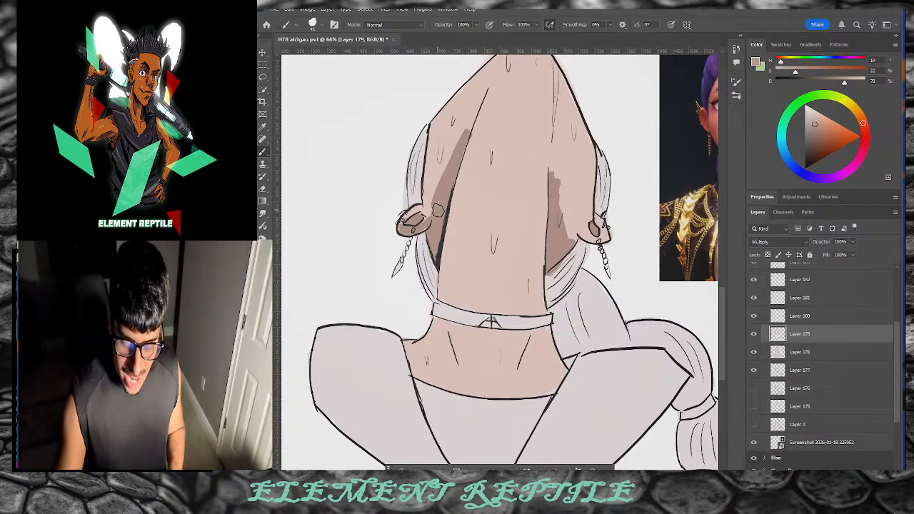
pyautogui.moveTo(813, 120); pyautogui.dragTo(813, 111)
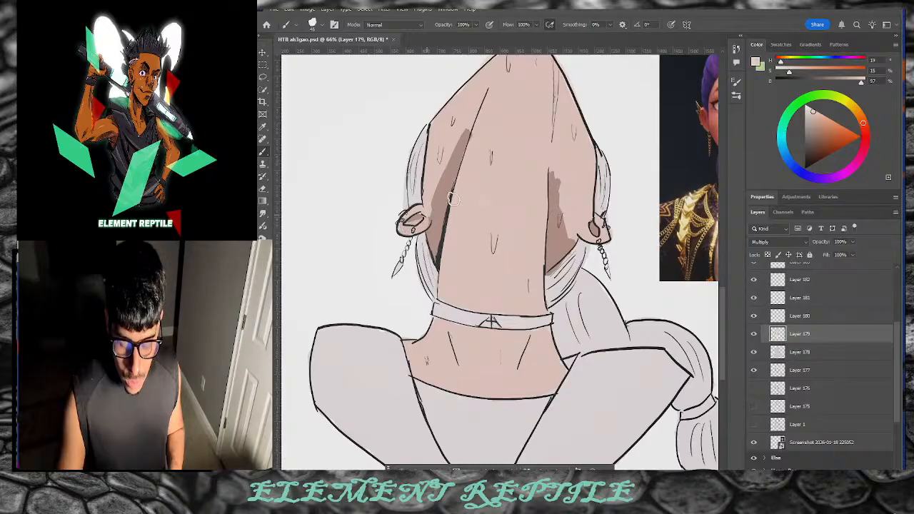
pyautogui.hotkey('ctrl', 'z')
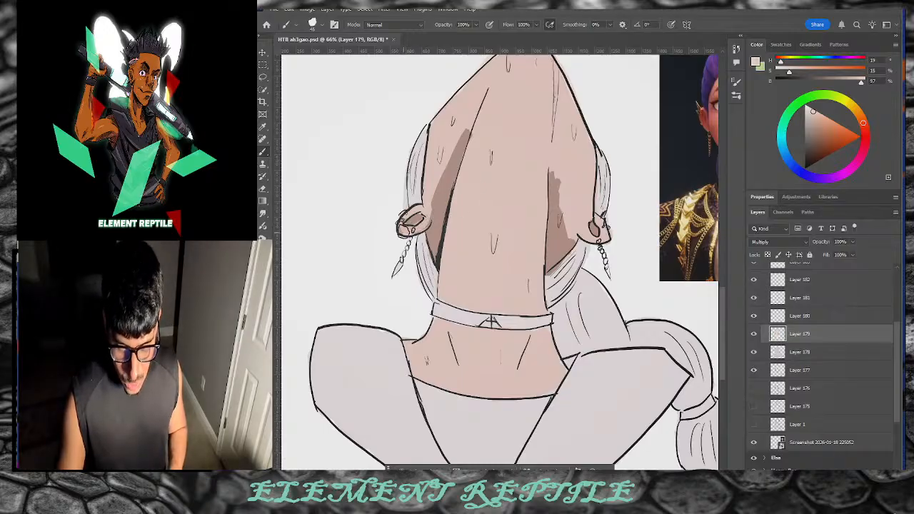
pyautogui.hotkey('ctrl', 'z')
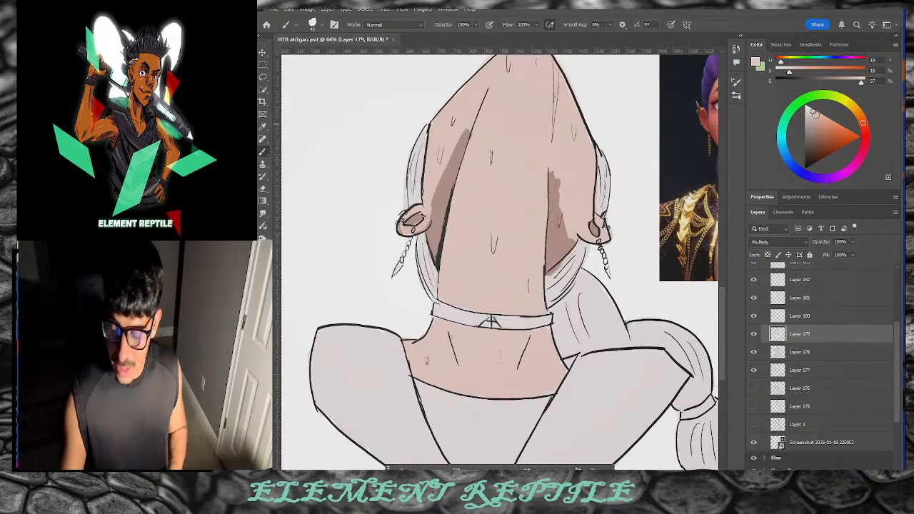
pyautogui.moveTo(468, 125); pyautogui.dragTo(445, 176)
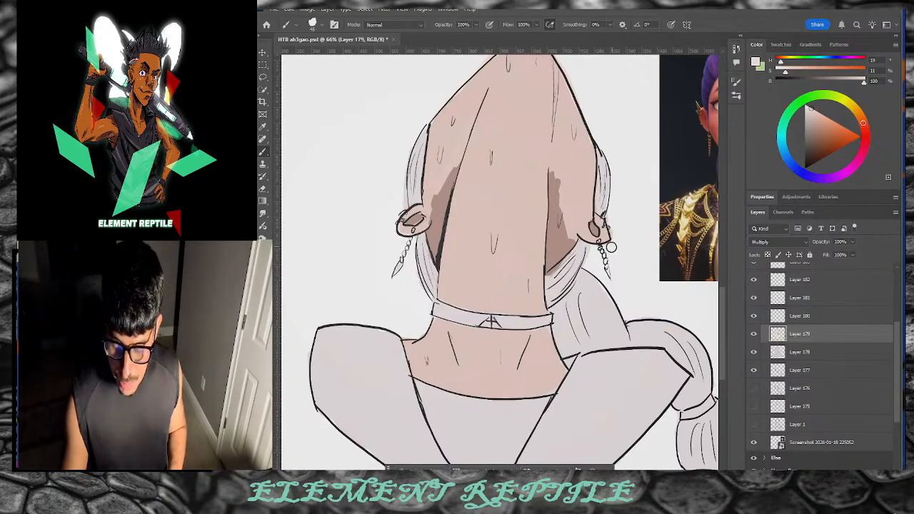
pyautogui.moveTo(579, 252); pyautogui.dragTo(549, 267)
pyautogui.hotkey('ctrl', 'z')
pyautogui.hotkey('ctrl', 'z')
pyautogui.press('[')
pyautogui.press('[')
pyautogui.press('[')
pyautogui.press('[')
pyautogui.press('[')
pyautogui.press('[')
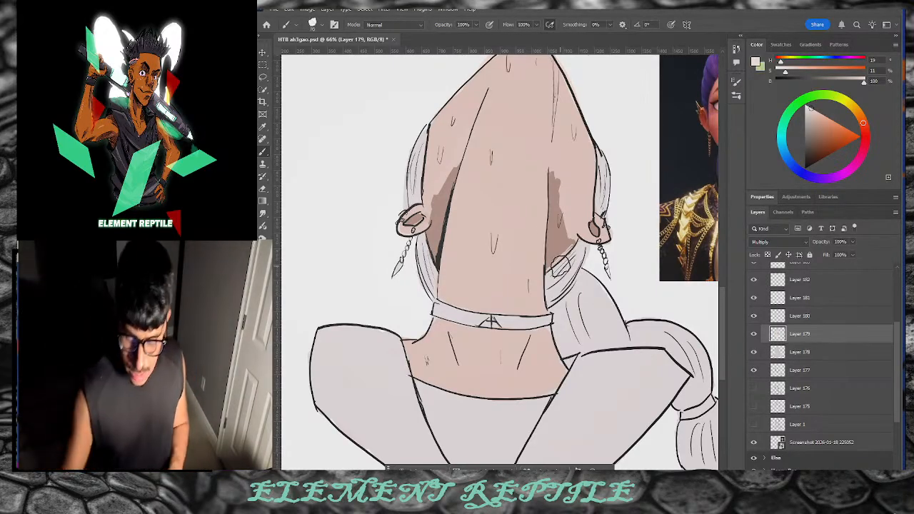
pyautogui.moveTo(561, 173)
pyautogui.mouseDown()
pyautogui.moveTo(552, 174)
pyautogui.moveTo(567, 232)
pyautogui.mouseUp()
pyautogui.hotkey('ctrl', 'z')
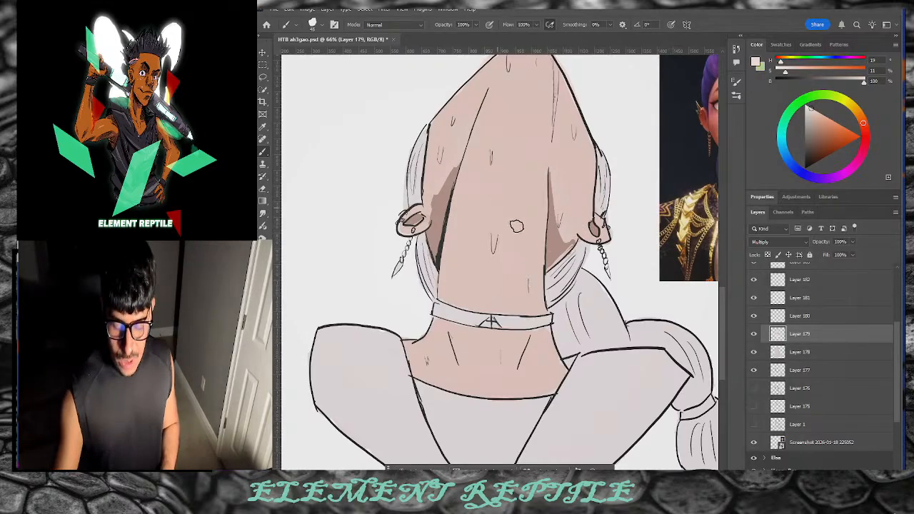
# Step: Pick a darker skin shade and shade the back below the collar, its bottom and right side
pyautogui.keyDown('alt'); pyautogui.click(491, 322); pyautogui.keyUp('alt')
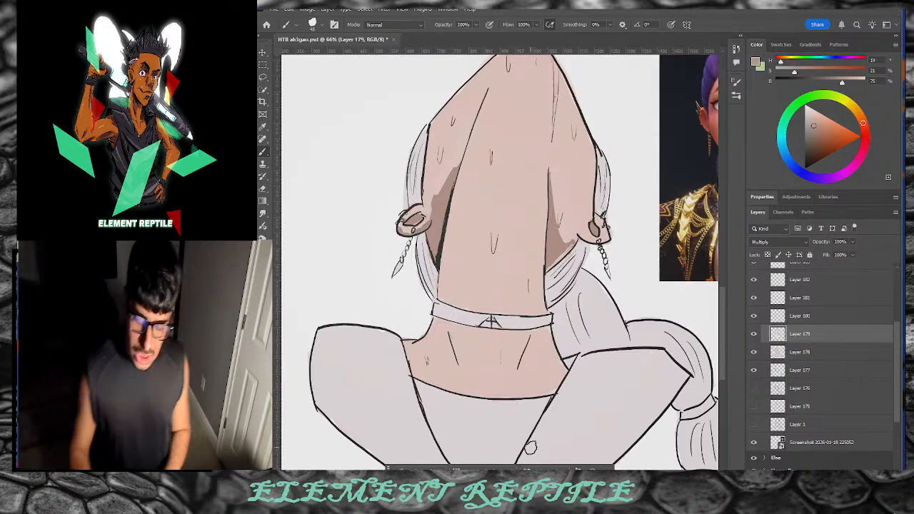
pyautogui.moveTo(445, 351)
pyautogui.mouseDown()
pyautogui.moveTo(446, 360)
pyautogui.moveTo(439, 348)
pyautogui.mouseUp()
pyautogui.moveTo(440, 351)
pyautogui.mouseDown()
pyautogui.moveTo(409, 359)
pyautogui.moveTo(417, 372)
pyautogui.moveTo(459, 387)
pyautogui.moveTo(429, 376)
pyautogui.mouseUp()
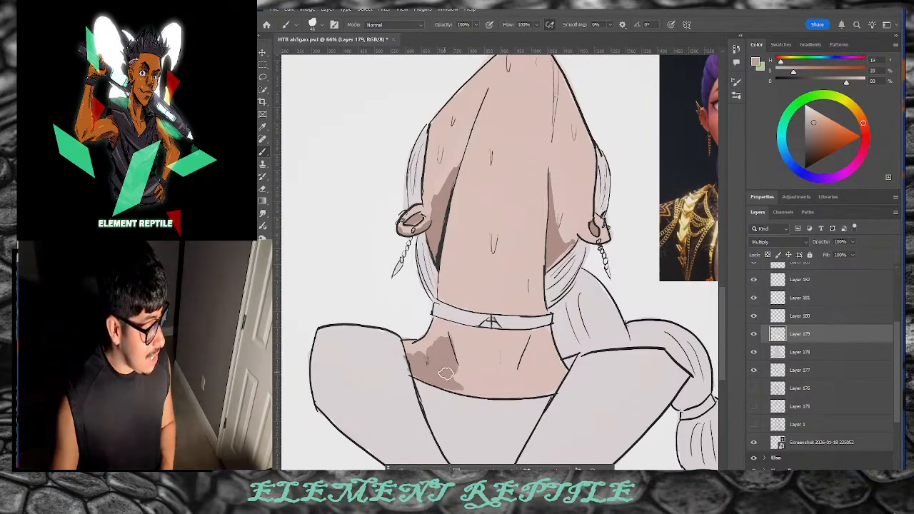
pyautogui.moveTo(458, 384)
pyautogui.mouseDown()
pyautogui.moveTo(495, 390)
pyautogui.moveTo(536, 358)
pyautogui.moveTo(553, 377)
pyautogui.moveTo(549, 390)
pyautogui.moveTo(549, 349)
pyautogui.moveTo(559, 365)
pyautogui.moveTo(536, 389)
pyautogui.moveTo(553, 361)
pyautogui.moveTo(534, 365)
pyautogui.mouseUp()
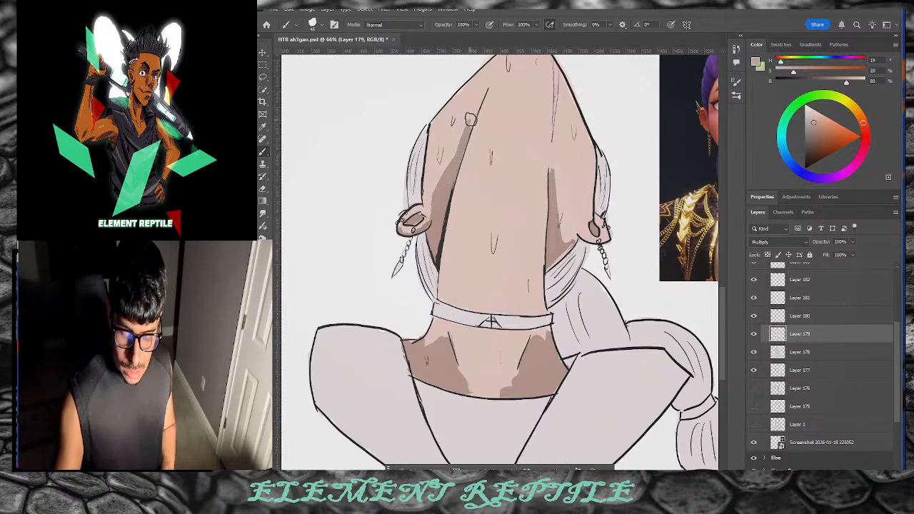
# Step: On Layer 180, pick a dark purple on the colour wheel and enlarge the brush
pyautogui.click(798, 319)
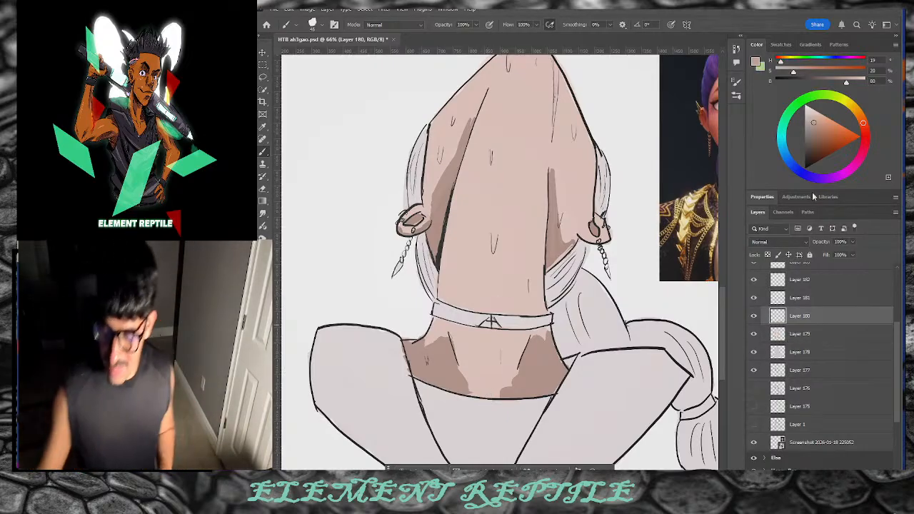
pyautogui.click(816, 113)
pyautogui.moveTo(863, 121)
pyautogui.mouseDown()
pyautogui.moveTo(851, 102)
pyautogui.moveTo(811, 116)
pyautogui.mouseUp()
pyautogui.click(820, 122)
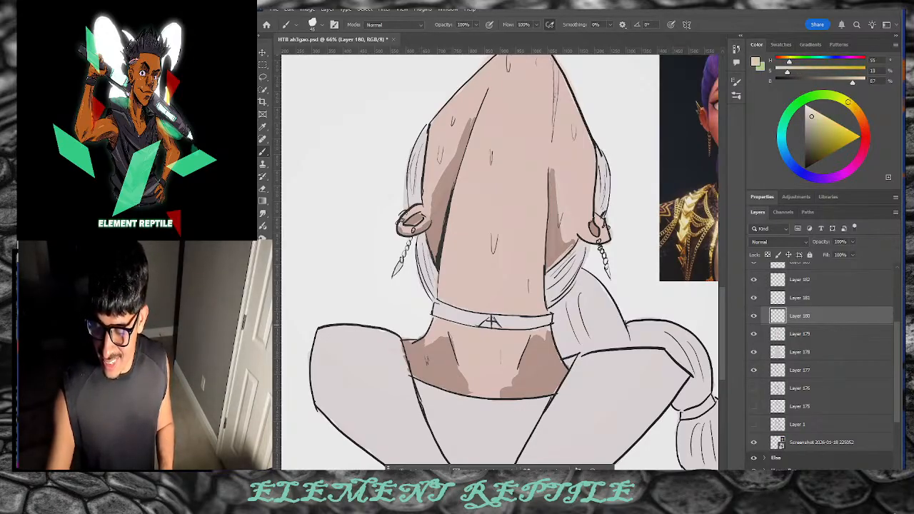
pyautogui.moveTo(839, 181); pyautogui.dragTo(841, 175)
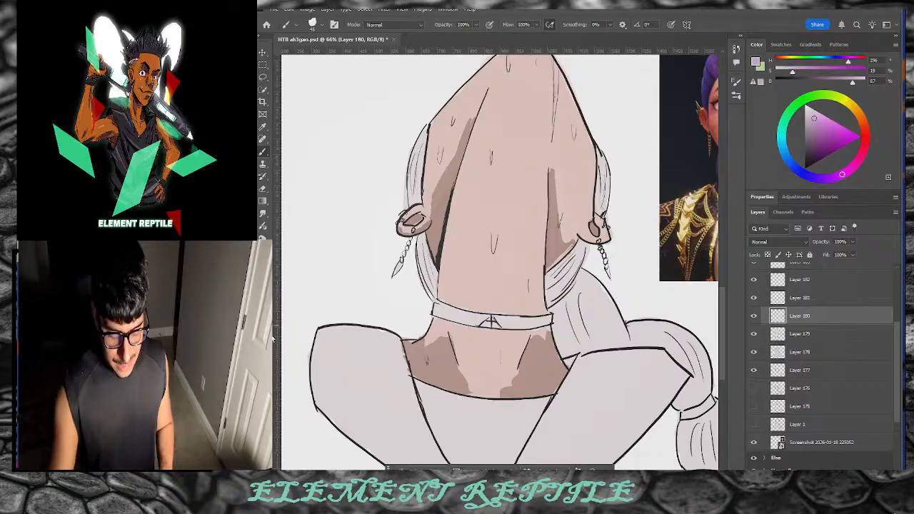
pyautogui.moveTo(830, 122); pyautogui.dragTo(816, 135)
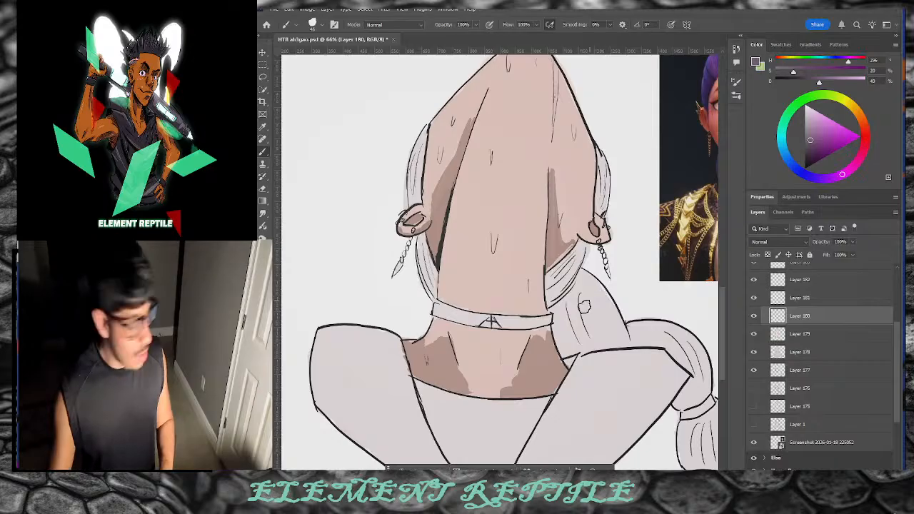
pyautogui.press(']')
pyautogui.press(']')
pyautogui.press(']')
# Step: Test a purple stroke on the braid, set Layer 180 to Multiply, and lighten the purple slightly
pyautogui.moveTo(573, 296)
pyautogui.mouseDown()
pyautogui.moveTo(573, 323)
pyautogui.moveTo(559, 318)
pyautogui.moveTo(559, 294)
pyautogui.mouseUp()
pyautogui.click(778, 241)
pyautogui.click(776, 273)
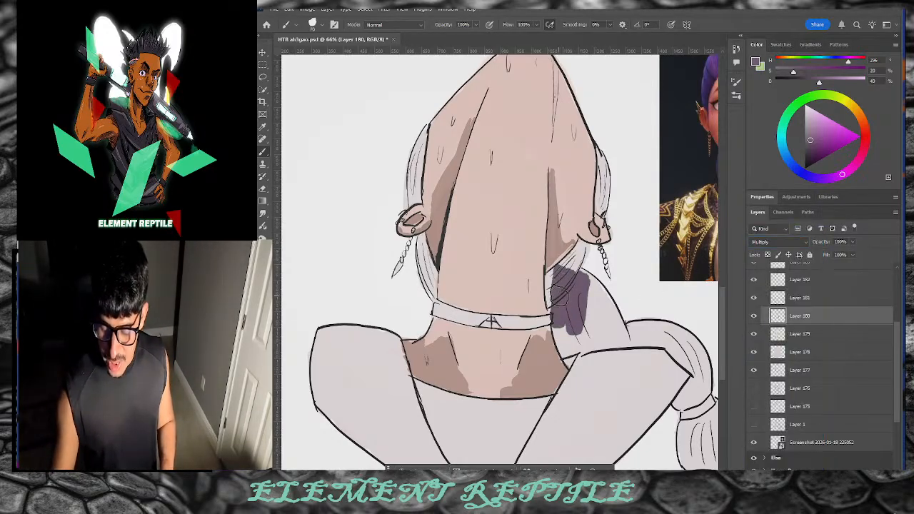
pyautogui.moveTo(810, 140); pyautogui.dragTo(812, 137)
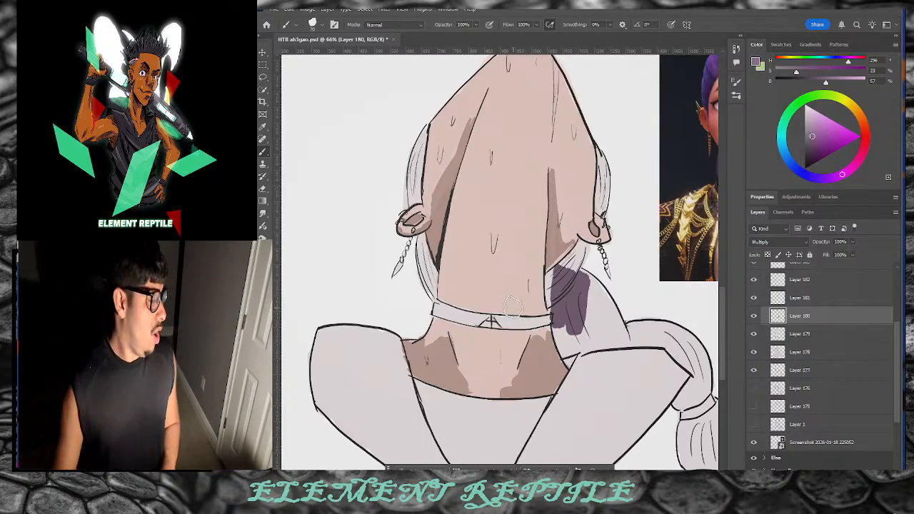
# Step: Paint purple over the braid, the hair on both sides of the neck, and over the shoulder
pyautogui.moveTo(556, 274)
pyautogui.mouseDown()
pyautogui.moveTo(563, 339)
pyautogui.moveTo(588, 319)
pyautogui.moveTo(601, 331)
pyautogui.moveTo(664, 298)
pyautogui.moveTo(599, 333)
pyautogui.moveTo(646, 333)
pyautogui.moveTo(597, 309)
pyautogui.moveTo(609, 312)
pyautogui.moveTo(587, 314)
pyautogui.moveTo(571, 271)
pyautogui.moveTo(579, 253)
pyautogui.moveTo(555, 275)
pyautogui.moveTo(581, 250)
pyautogui.moveTo(569, 276)
pyautogui.mouseUp()
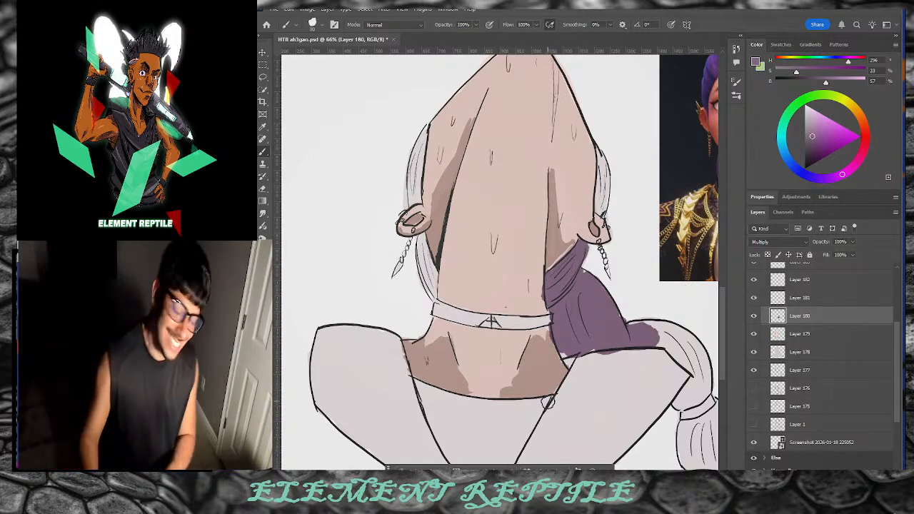
pyautogui.moveTo(603, 167); pyautogui.dragTo(599, 210)
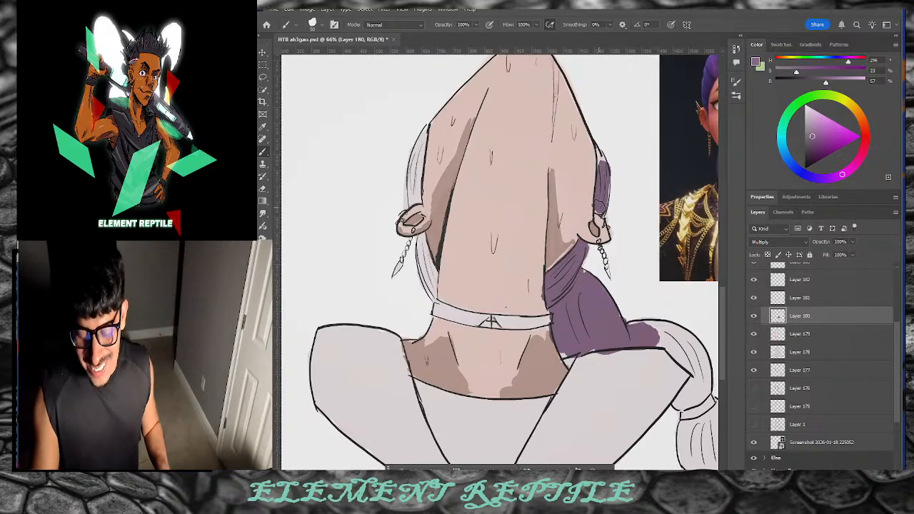
pyautogui.moveTo(416, 139)
pyautogui.mouseDown()
pyautogui.moveTo(412, 187)
pyautogui.moveTo(423, 134)
pyautogui.moveTo(415, 195)
pyautogui.mouseUp()
pyautogui.moveTo(426, 262); pyautogui.dragTo(428, 285)
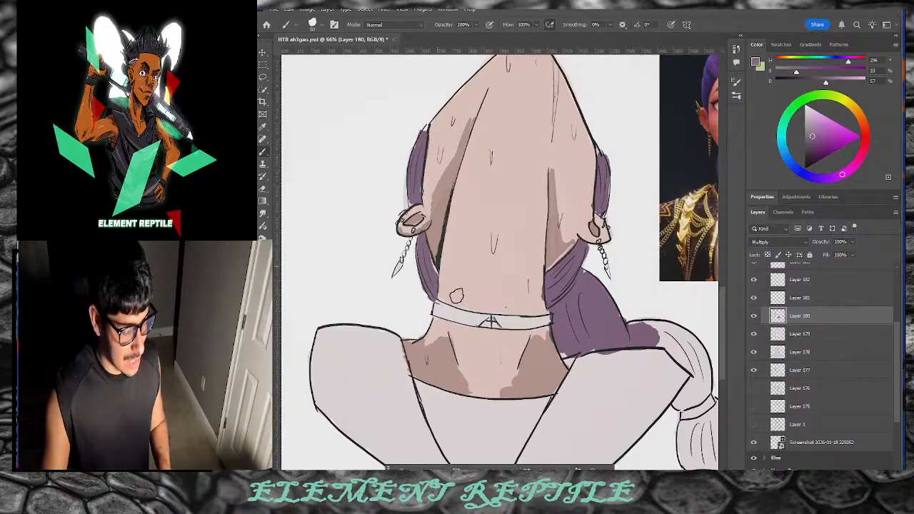
pyautogui.moveTo(640, 336)
pyautogui.mouseDown()
pyautogui.moveTo(650, 328)
pyautogui.moveTo(681, 349)
pyautogui.mouseUp()
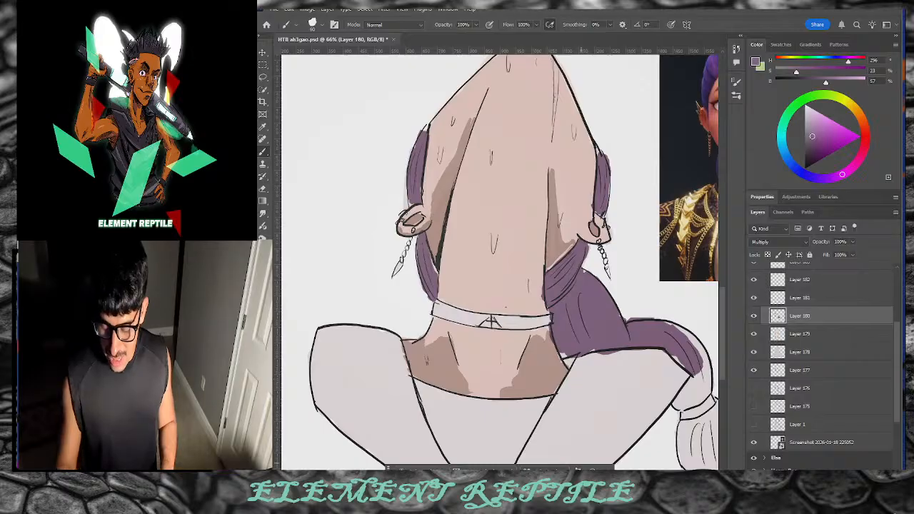
# Step: Extend the purple hair colour down the ponytail toward its lower bulbs
pyautogui.moveTo(613, 450); pyautogui.dragTo(444, 460)
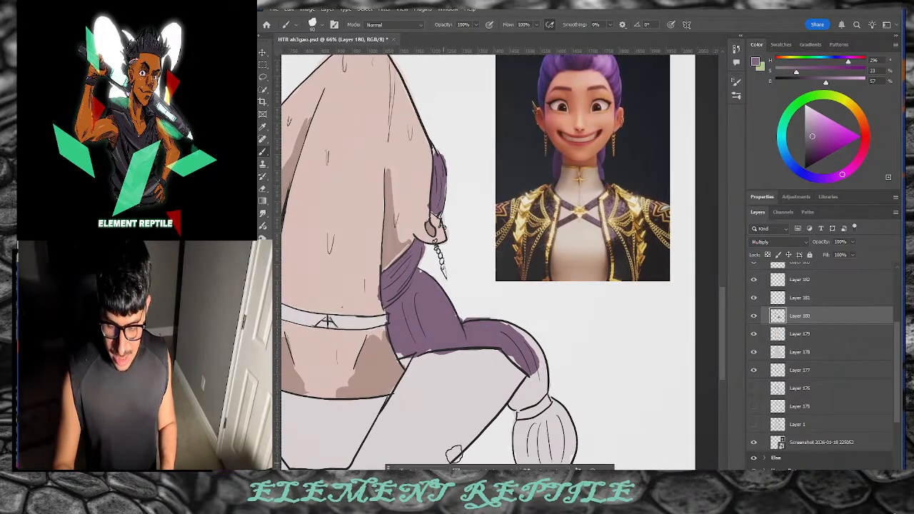
pyautogui.scroll(-4, 717, 285)
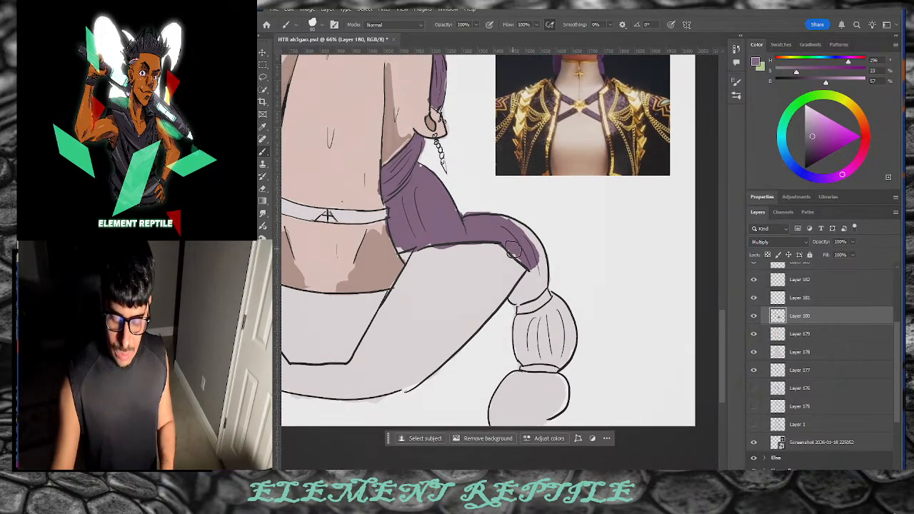
pyautogui.moveTo(527, 248)
pyautogui.mouseDown()
pyautogui.moveTo(538, 283)
pyautogui.moveTo(536, 274)
pyautogui.moveTo(518, 300)
pyautogui.moveTo(530, 301)
pyautogui.moveTo(539, 318)
pyautogui.moveTo(521, 307)
pyautogui.moveTo(525, 357)
pyautogui.moveTo(541, 365)
pyautogui.moveTo(543, 383)
pyautogui.moveTo(538, 415)
pyautogui.moveTo(522, 413)
pyautogui.moveTo(515, 391)
pyautogui.moveTo(507, 421)
pyautogui.mouseUp()
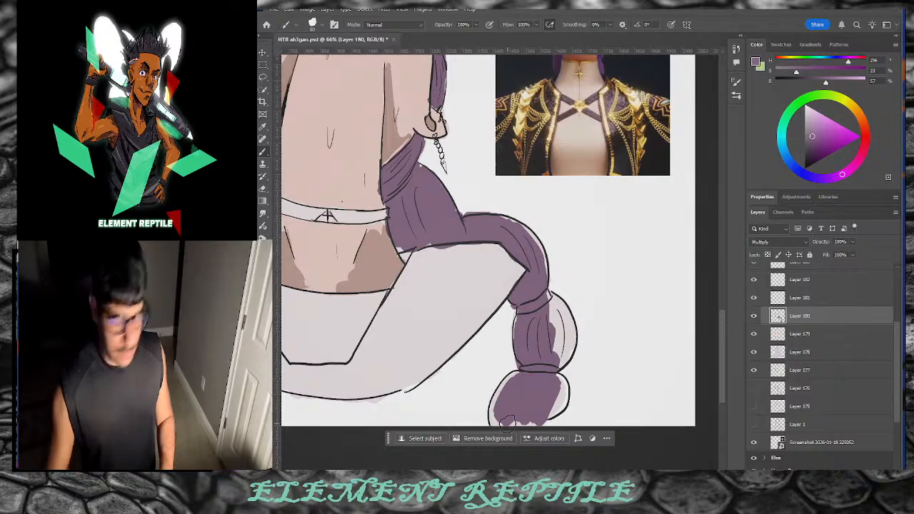
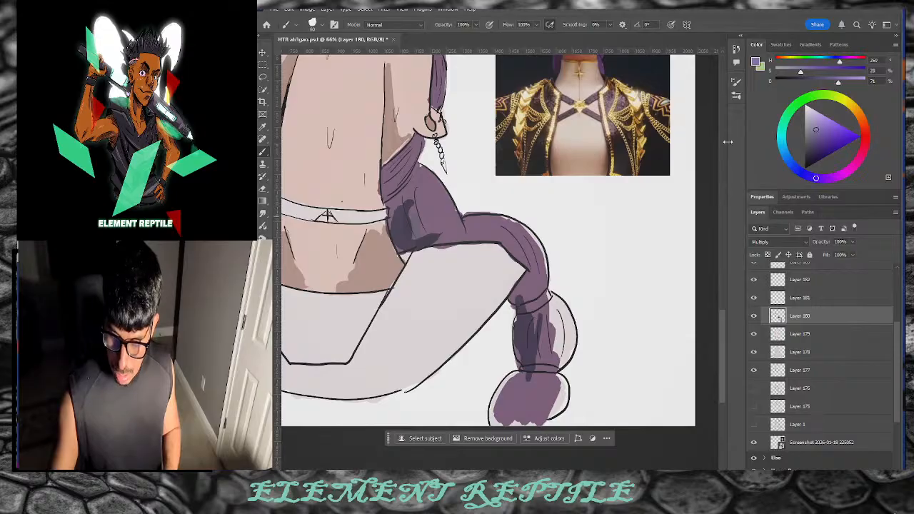
# Step: Paint the braid in an even lighter purple from the top knot down to the tip
pyautogui.click(822, 178)
pyautogui.moveTo(820, 134); pyautogui.dragTo(816, 131)
pyautogui.moveTo(553, 315)
pyautogui.mouseDown()
pyautogui.moveTo(552, 352)
pyautogui.moveTo(527, 367)
pyautogui.moveTo(540, 381)
pyautogui.moveTo(543, 416)
pyautogui.moveTo(534, 388)
pyautogui.moveTo(520, 389)
pyautogui.moveTo(501, 405)
pyautogui.mouseUp()
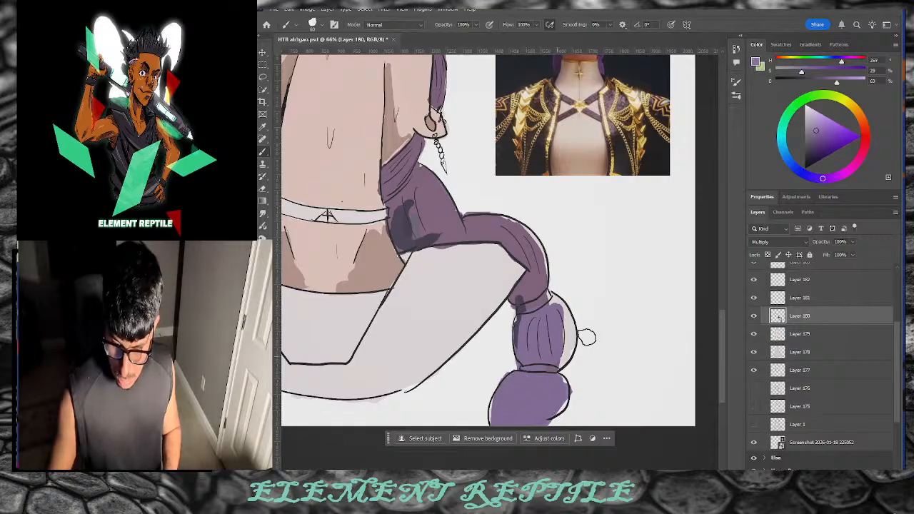
pyautogui.scroll(4, 723, 302)
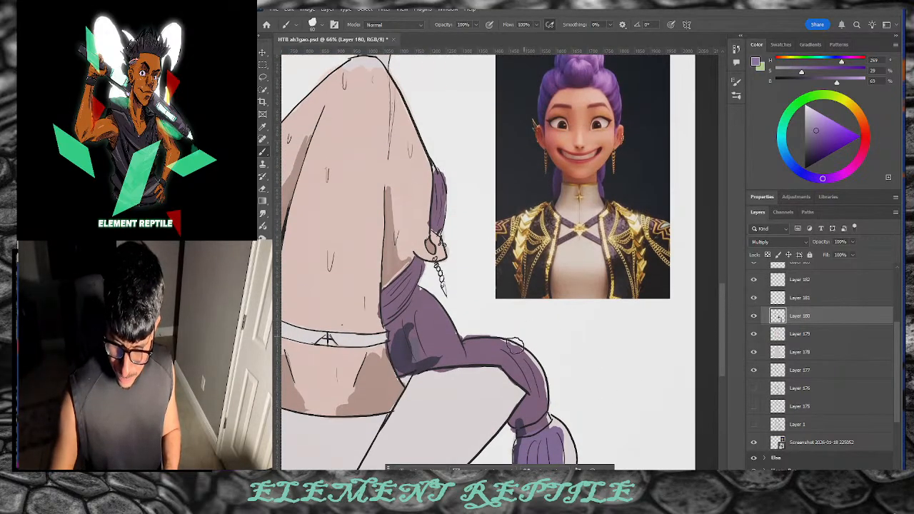
pyautogui.moveTo(423, 318)
pyautogui.mouseDown()
pyautogui.moveTo(399, 361)
pyautogui.moveTo(434, 333)
pyautogui.moveTo(421, 305)
pyautogui.moveTo(410, 362)
pyautogui.moveTo(428, 365)
pyautogui.moveTo(422, 299)
pyautogui.mouseUp()
pyautogui.moveTo(498, 347)
pyautogui.mouseDown()
pyautogui.moveTo(525, 357)
pyautogui.moveTo(566, 461)
pyautogui.mouseUp()
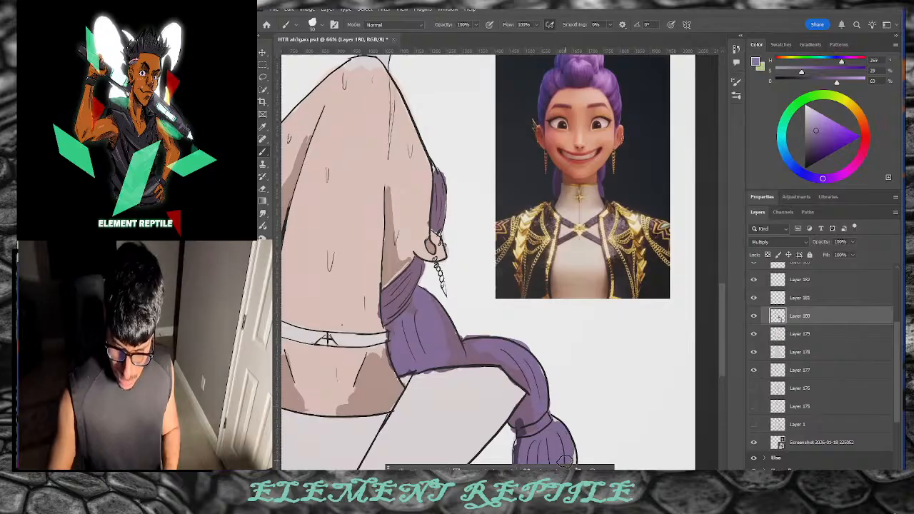
pyautogui.scroll(-5, 715, 273)
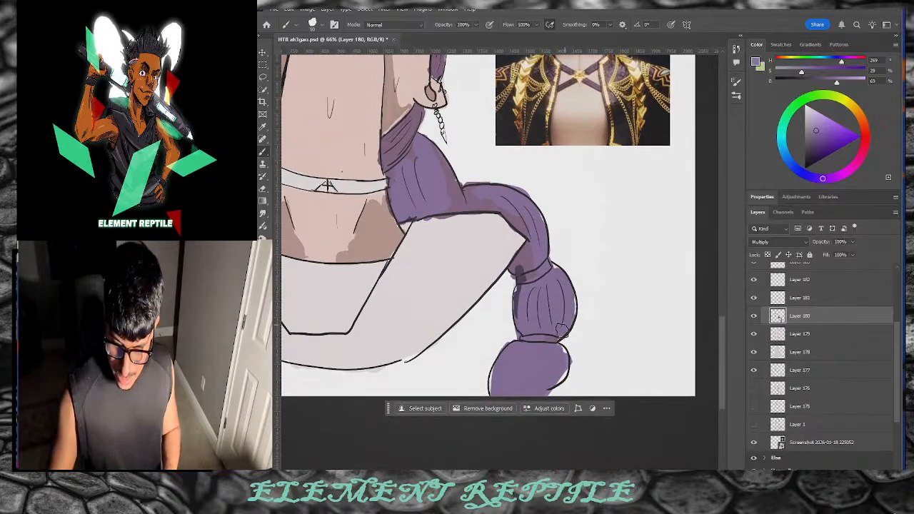
pyautogui.moveTo(554, 338); pyautogui.dragTo(556, 373)
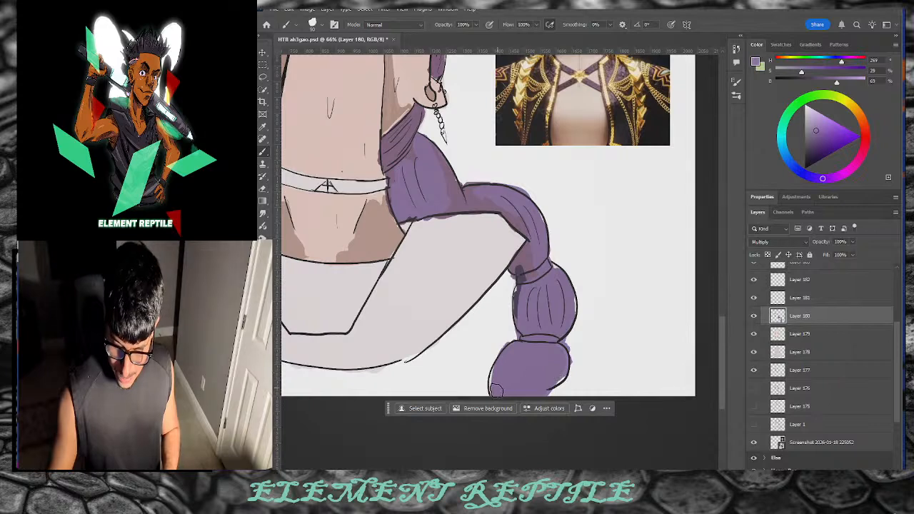
pyautogui.moveTo(496, 389); pyautogui.dragTo(500, 374)
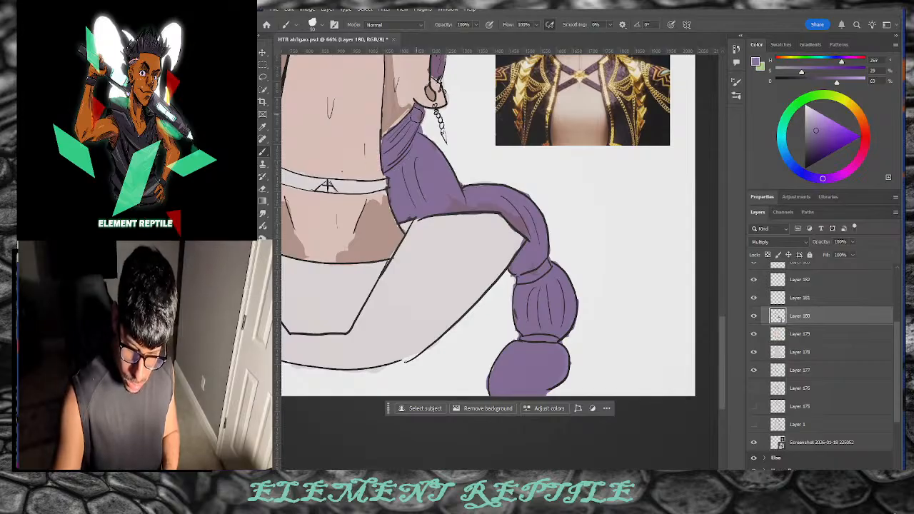
# Step: Pan across the canvas to view the neighbouring drawings and the reference photo
pyautogui.moveTo(723, 329); pyautogui.dragTo(720, 286)
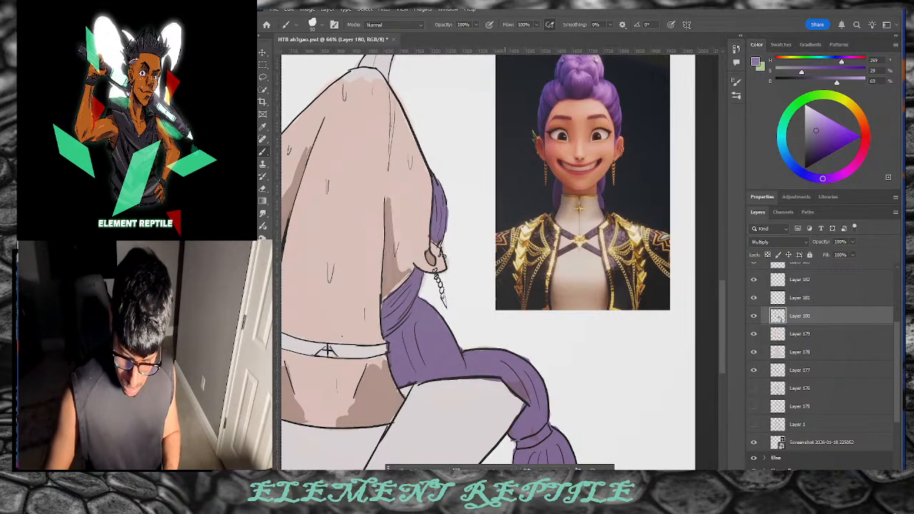
pyautogui.moveTo(505, 472); pyautogui.dragTo(446, 472)
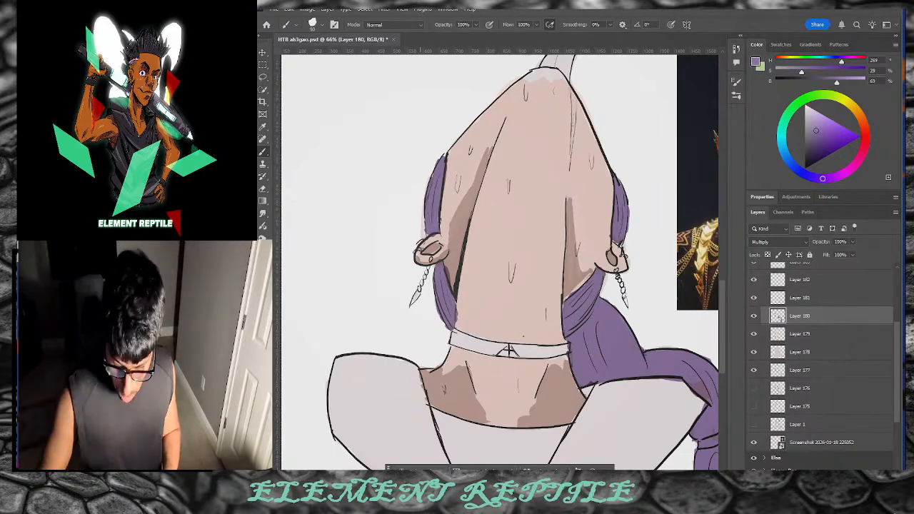
pyautogui.moveTo(439, 472)
pyautogui.mouseDown()
pyautogui.moveTo(538, 472)
pyautogui.moveTo(416, 472)
pyautogui.mouseUp()
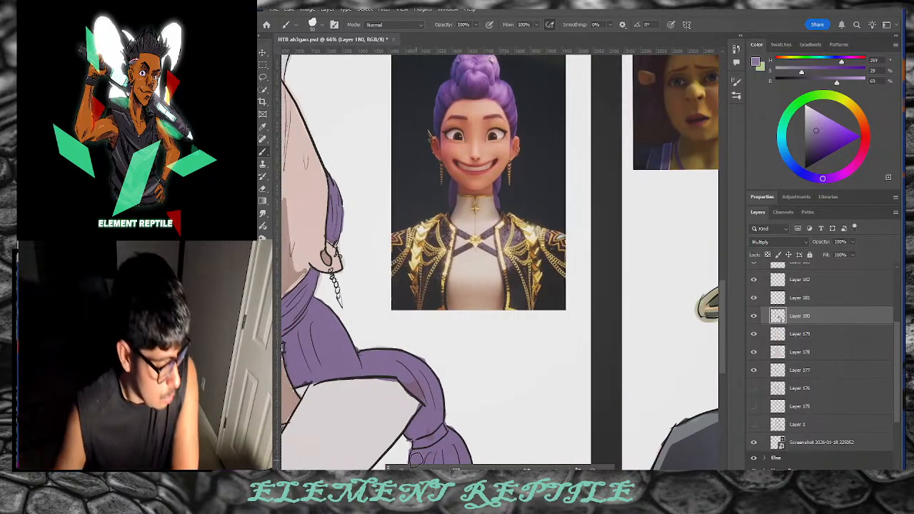
pyautogui.moveTo(466, 472); pyautogui.dragTo(434, 471)
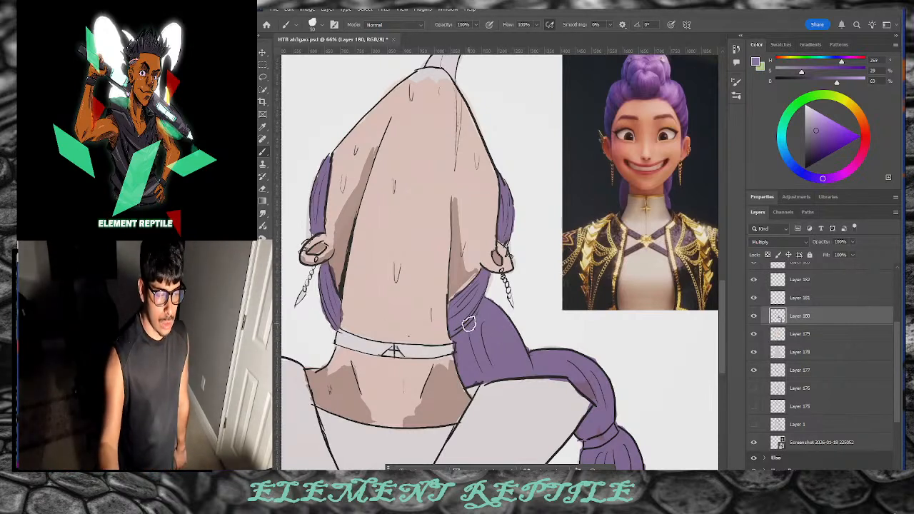
# Step: Zoom the view and move Layer 181 below Layer 180
pyautogui.press('z')
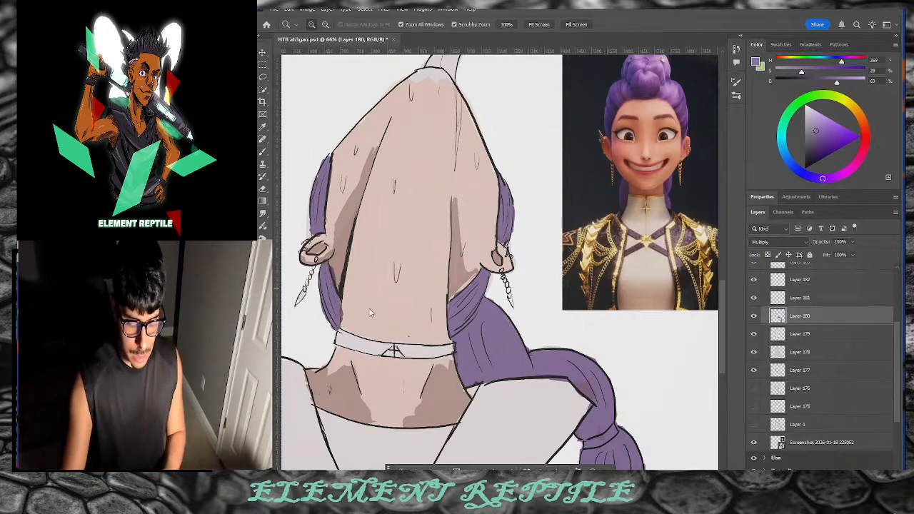
pyautogui.scroll(-5, 483, 283)
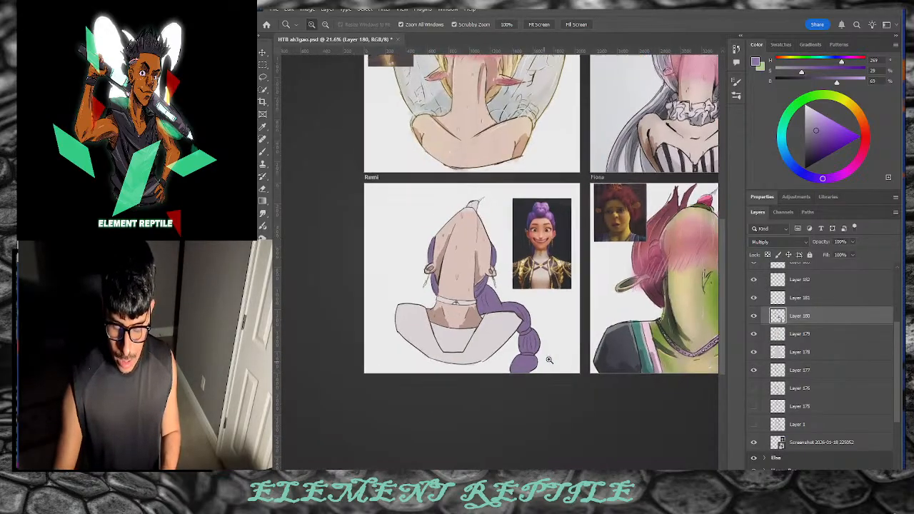
pyautogui.scroll(2, 534, 363)
pyautogui.hotkey('alt', ']')
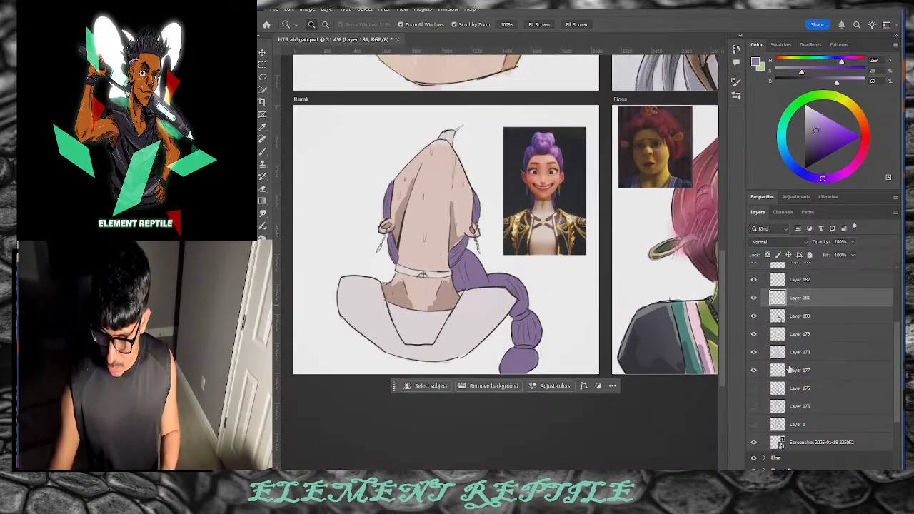
pyautogui.hotkey('ctrl', '[')
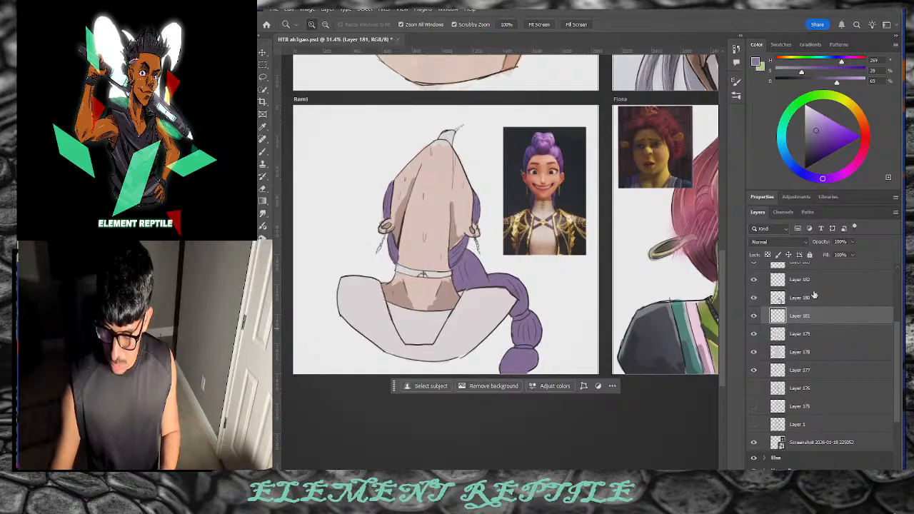
# Step: Pick a dark desaturated grey and brush it over the lower skirt beneath the braid
pyautogui.moveTo(816, 130); pyautogui.dragTo(806, 144)
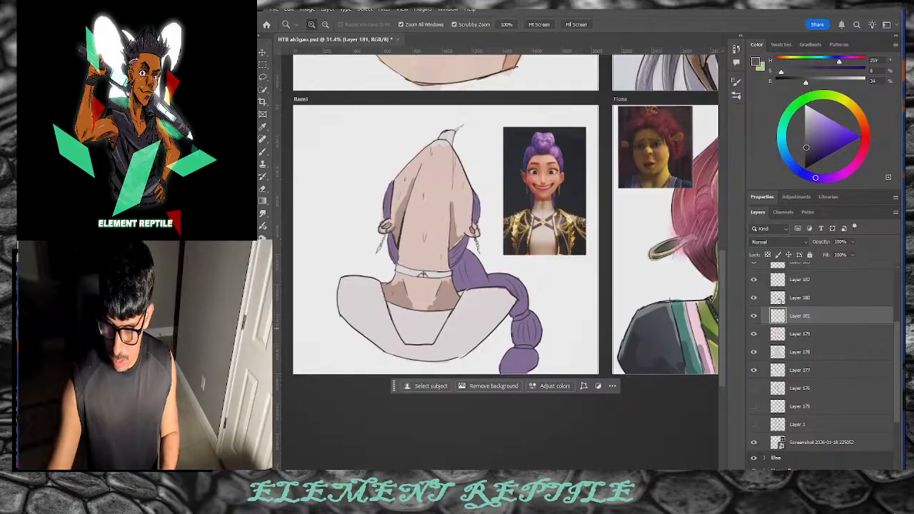
pyautogui.moveTo(805, 149); pyautogui.dragTo(791, 148)
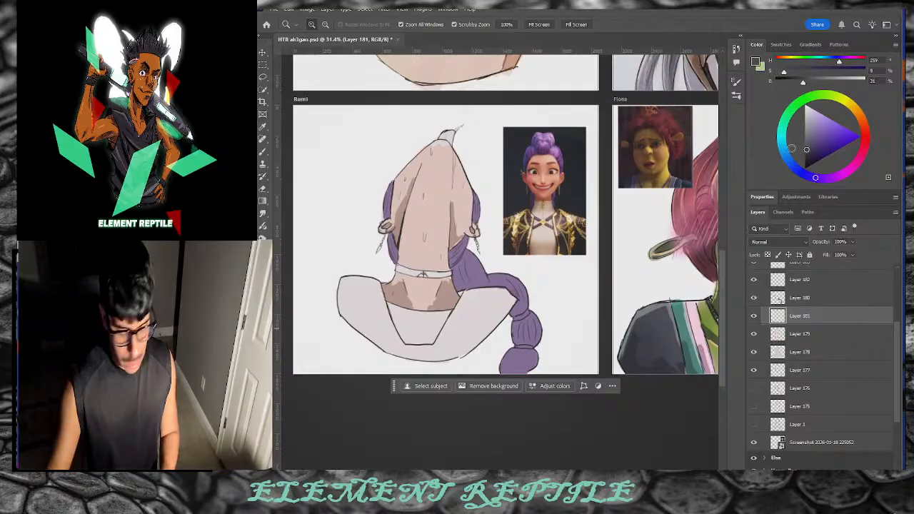
pyautogui.scroll(1, 486, 317)
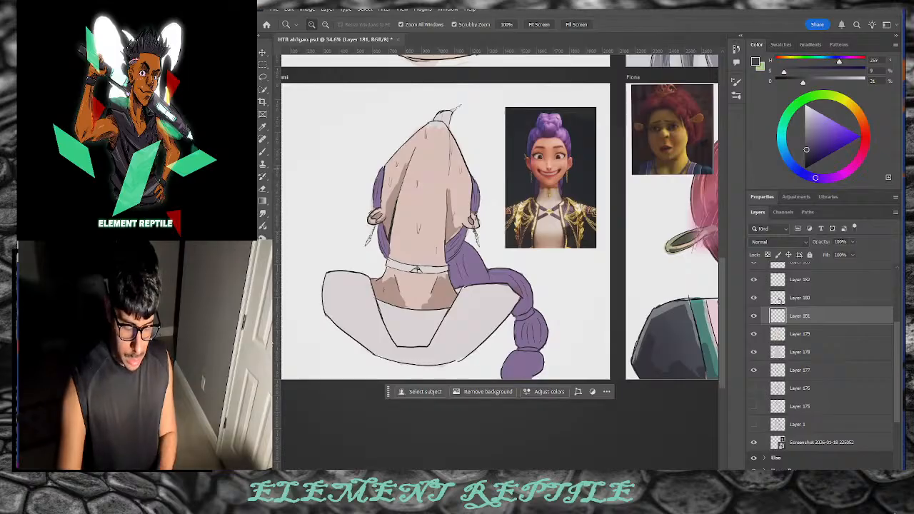
pyautogui.press('x')
pyautogui.click(263, 153)
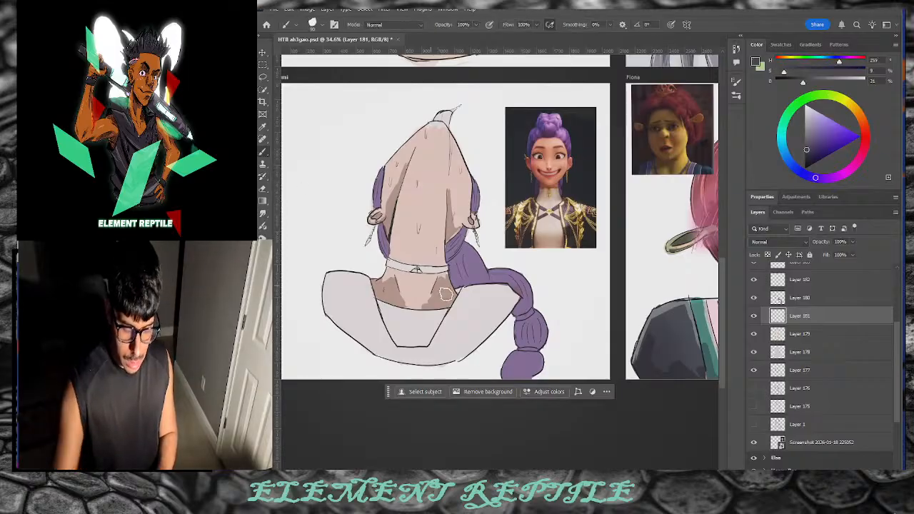
pyautogui.moveTo(445, 294)
pyautogui.mouseDown()
pyautogui.moveTo(463, 317)
pyautogui.moveTo(459, 340)
pyautogui.moveTo(471, 337)
pyautogui.moveTo(458, 347)
pyautogui.moveTo(476, 317)
pyautogui.moveTo(445, 340)
pyautogui.moveTo(453, 322)
pyautogui.moveTo(513, 299)
pyautogui.moveTo(465, 294)
pyautogui.moveTo(458, 322)
pyautogui.moveTo(508, 309)
pyautogui.mouseUp()
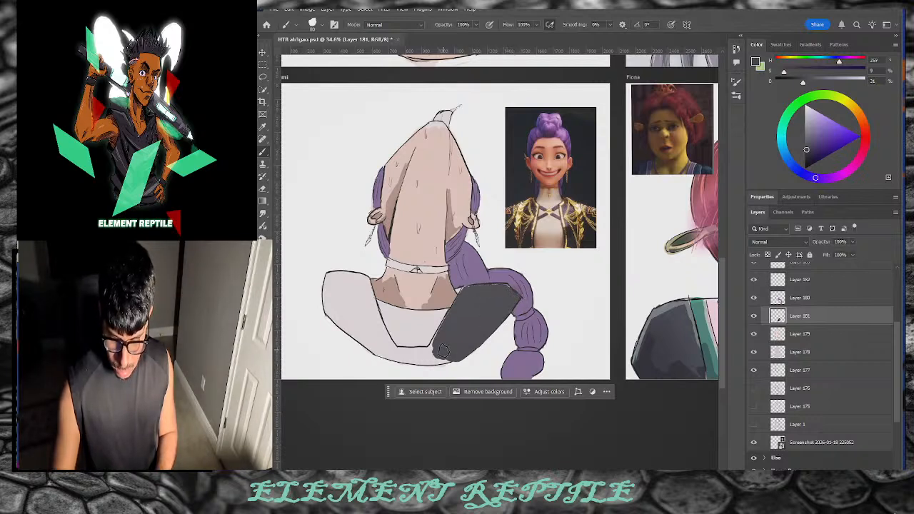
pyautogui.moveTo(439, 347); pyautogui.dragTo(432, 360)
pyautogui.click(782, 243)
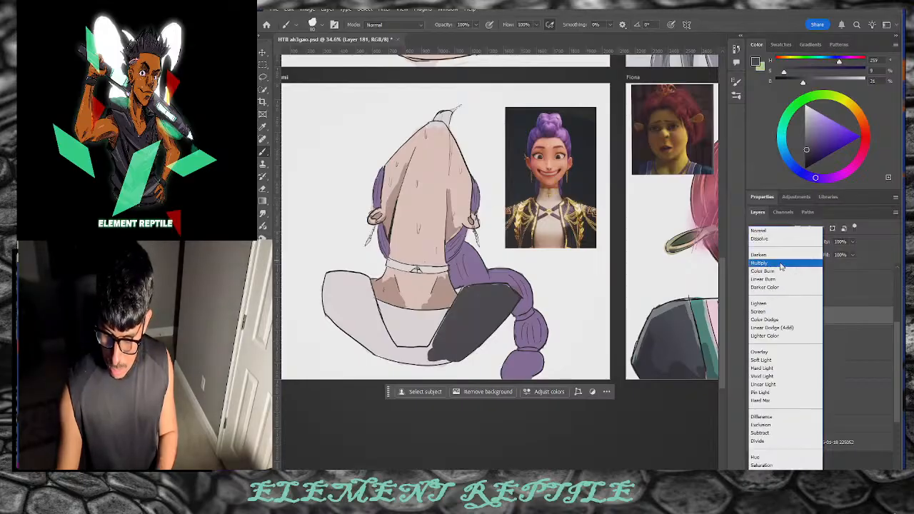
# Step: Set the shadow layer to Multiply and extend the grey along the skirt's edges and upper-left corner
pyautogui.click(763, 263)
pyautogui.press(']')
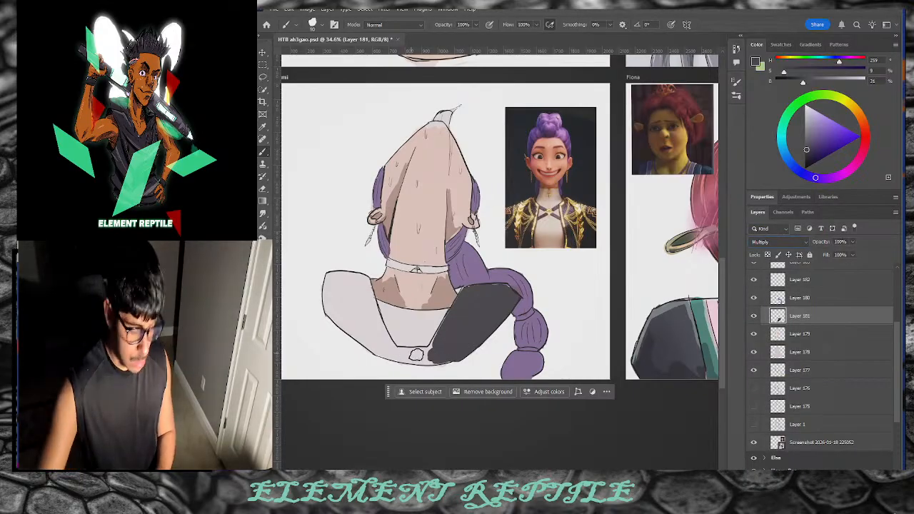
pyautogui.moveTo(432, 355)
pyautogui.mouseDown()
pyautogui.moveTo(405, 357)
pyautogui.moveTo(438, 355)
pyautogui.moveTo(437, 346)
pyautogui.moveTo(384, 350)
pyautogui.mouseUp()
pyautogui.moveTo(441, 360)
pyautogui.mouseDown()
pyautogui.moveTo(399, 356)
pyautogui.moveTo(409, 358)
pyautogui.moveTo(349, 321)
pyautogui.moveTo(390, 354)
pyautogui.moveTo(347, 327)
pyautogui.moveTo(342, 320)
pyautogui.moveTo(359, 332)
pyautogui.moveTo(331, 308)
pyautogui.moveTo(329, 282)
pyautogui.moveTo(347, 318)
pyautogui.moveTo(349, 288)
pyautogui.moveTo(362, 299)
pyautogui.moveTo(385, 346)
pyautogui.mouseUp()
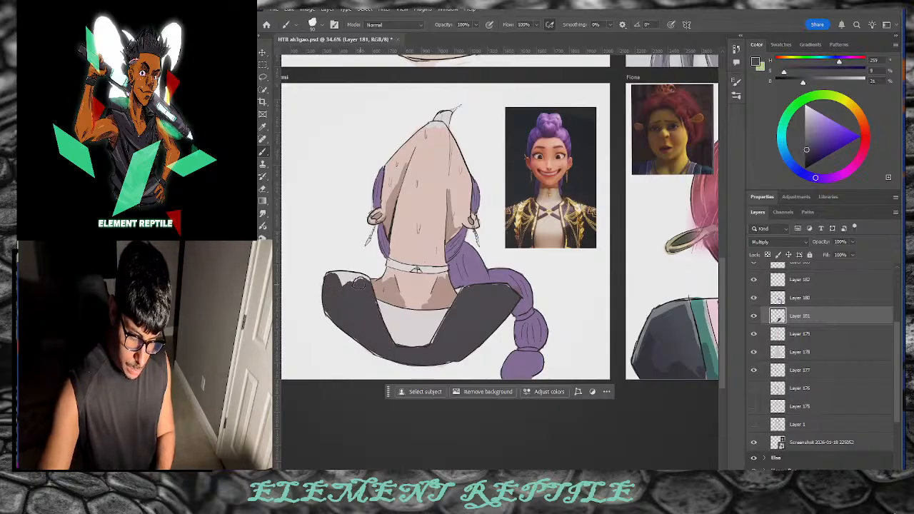
pyautogui.moveTo(359, 283)
pyautogui.mouseDown()
pyautogui.moveTo(349, 277)
pyautogui.moveTo(330, 296)
pyautogui.moveTo(331, 312)
pyautogui.moveTo(372, 345)
pyautogui.mouseUp()
pyautogui.moveTo(364, 284)
pyautogui.mouseDown()
pyautogui.moveTo(364, 275)
pyautogui.moveTo(435, 342)
pyautogui.mouseUp()
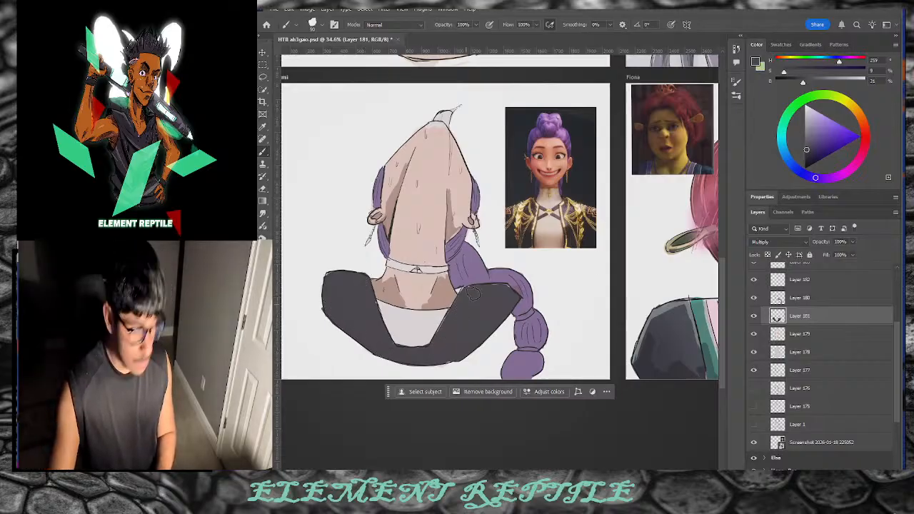
# Step: Pick a light grey and select Layer 179, then Layer 178
pyautogui.click(803, 120)
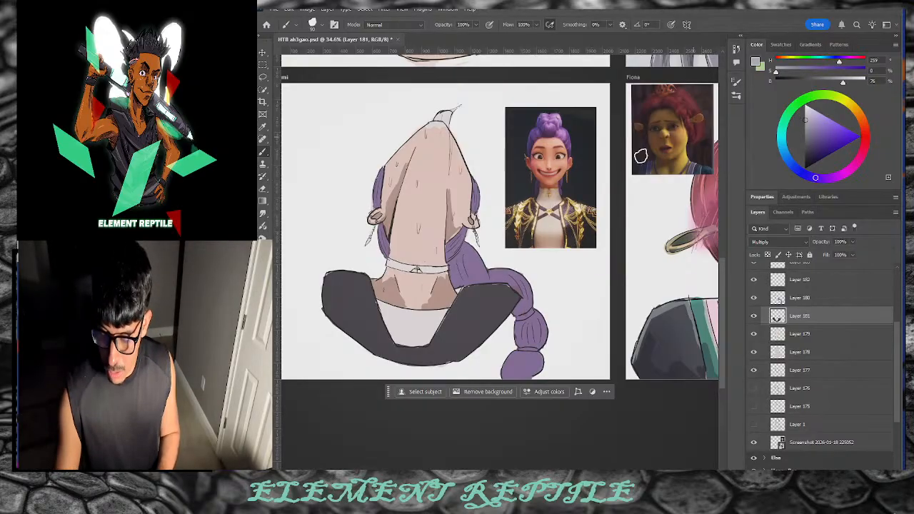
pyautogui.click(800, 339)
pyautogui.click(812, 357)
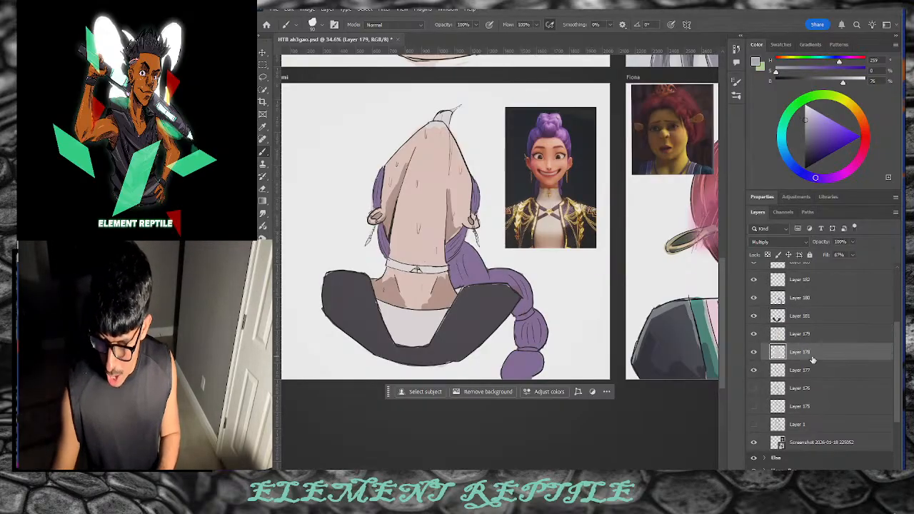
# Step: Add a new Multiply layer above Layer 177 and paint grey along the white top and skirt bottom
pyautogui.click(808, 371)
pyautogui.hotkey('ctrl', 'shift', 'alt', 'n')
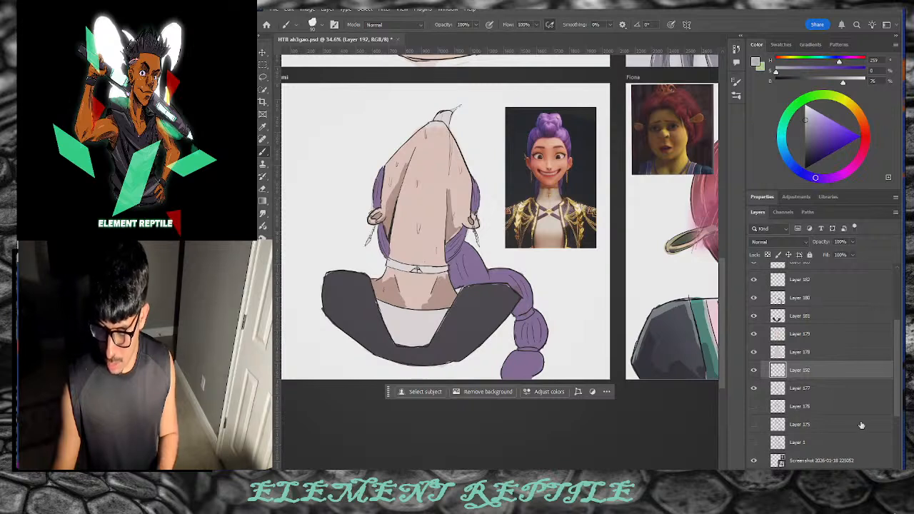
pyautogui.click(804, 125)
pyautogui.moveTo(453, 306); pyautogui.dragTo(429, 340)
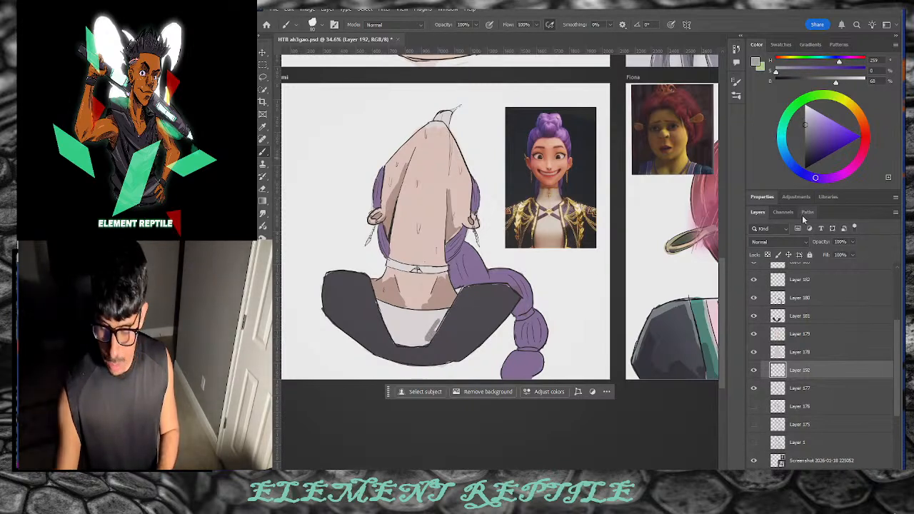
pyautogui.click(771, 242)
pyautogui.scroll(3, 781, 244)
pyautogui.click(768, 264)
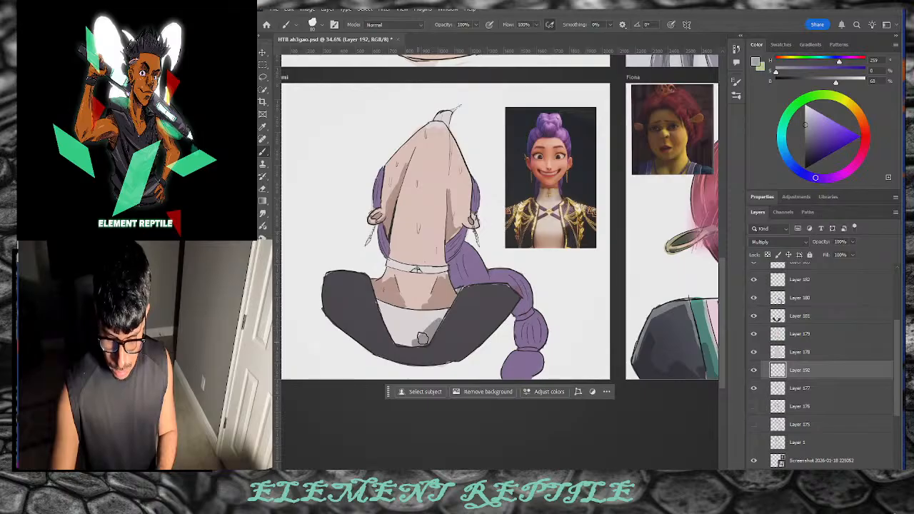
pyautogui.moveTo(430, 325)
pyautogui.mouseDown()
pyautogui.moveTo(443, 317)
pyautogui.moveTo(421, 344)
pyautogui.mouseUp()
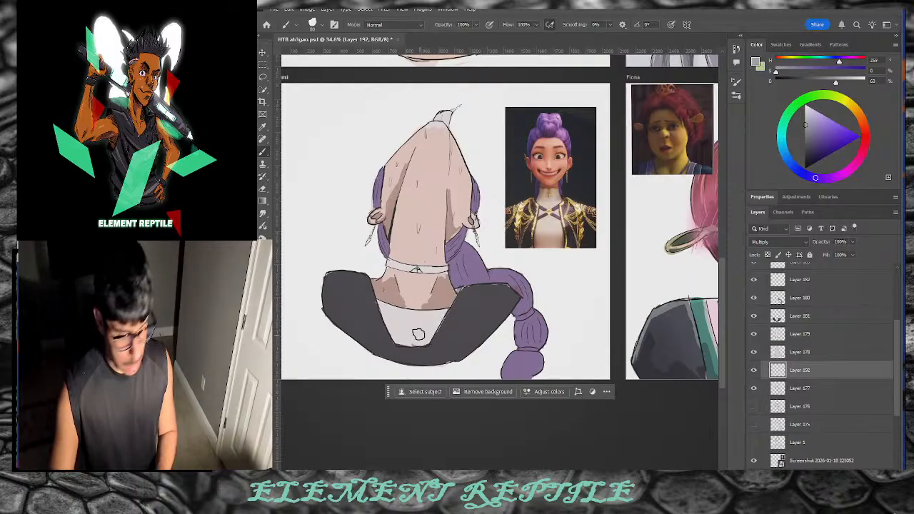
pyautogui.press('[')
pyautogui.press('[')
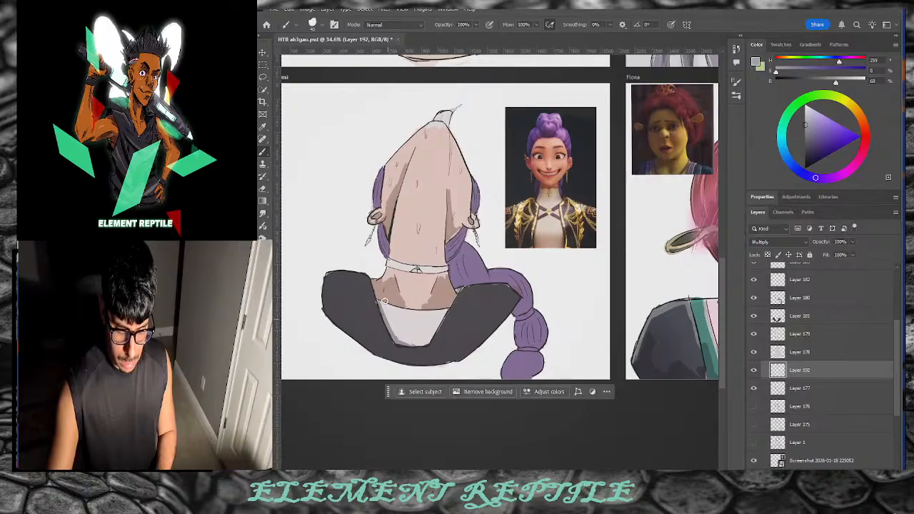
# Step: Undo the two stray dark strokes and adjust the shading colour to a slightly warmer light grey
pyautogui.hotkey('ctrl', 'z')
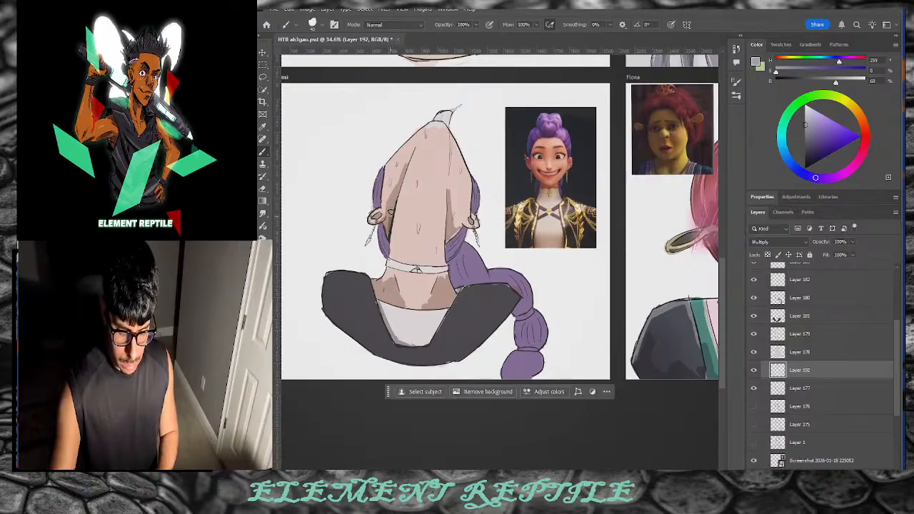
pyautogui.hotkey('ctrl', 'z')
pyautogui.moveTo(836, 82); pyautogui.dragTo(854, 82)
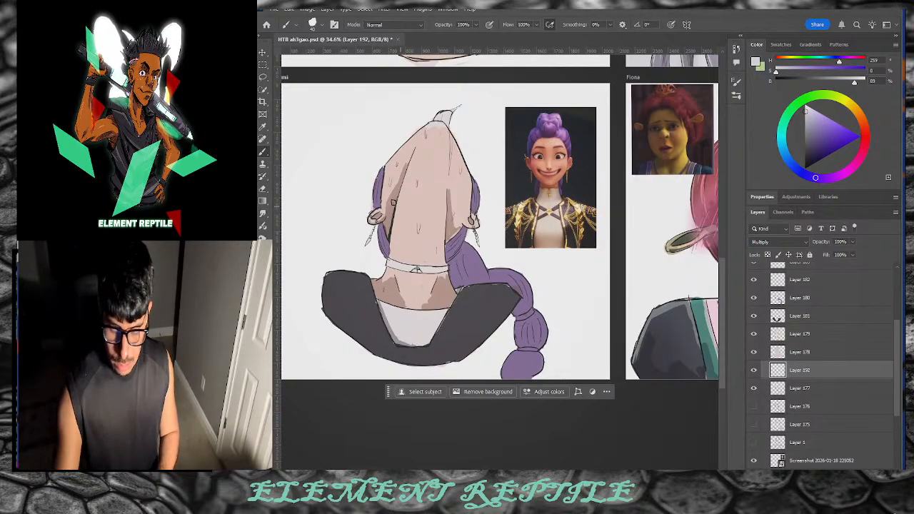
pyautogui.click(805, 117)
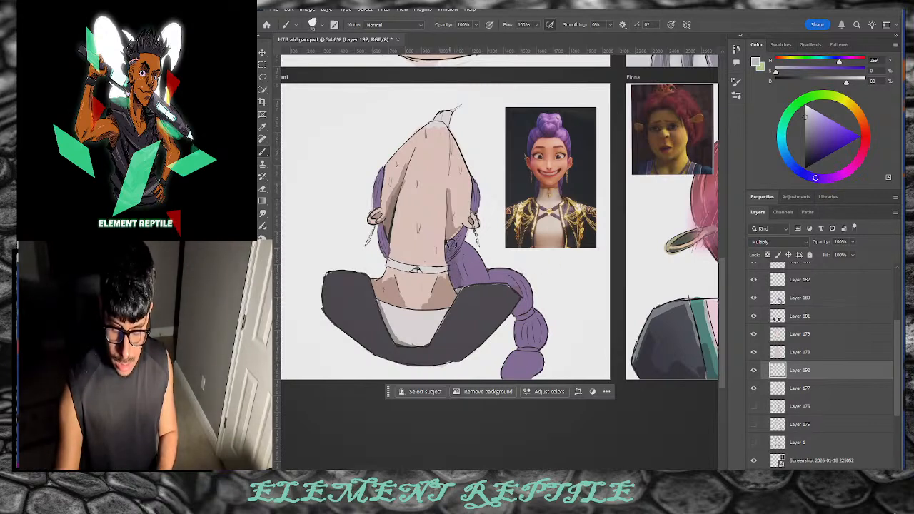
pyautogui.keyDown('alt'); pyautogui.click(380, 250); pyautogui.keyUp('alt')
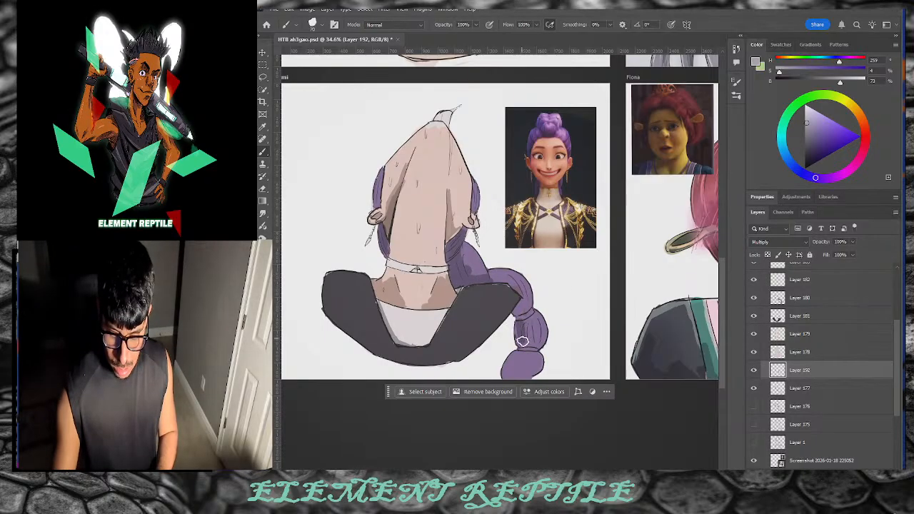
# Step: Shade the braid's middle and bottom segments with grey on the Multiply layer
pyautogui.moveTo(519, 336)
pyautogui.mouseDown()
pyautogui.moveTo(526, 328)
pyautogui.moveTo(536, 337)
pyautogui.moveTo(529, 332)
pyautogui.moveTo(511, 376)
pyautogui.mouseUp()
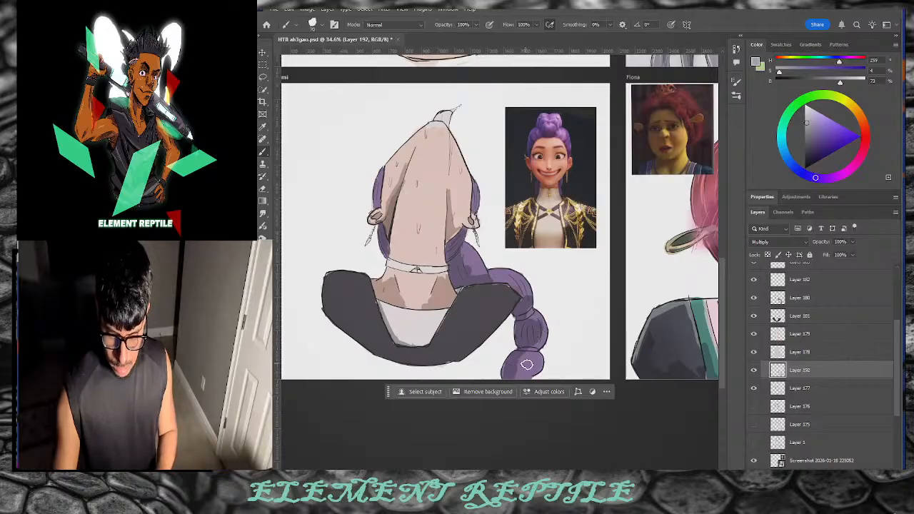
pyautogui.hotkey('ctrl', 'z')
pyautogui.moveTo(528, 330); pyautogui.dragTo(519, 311)
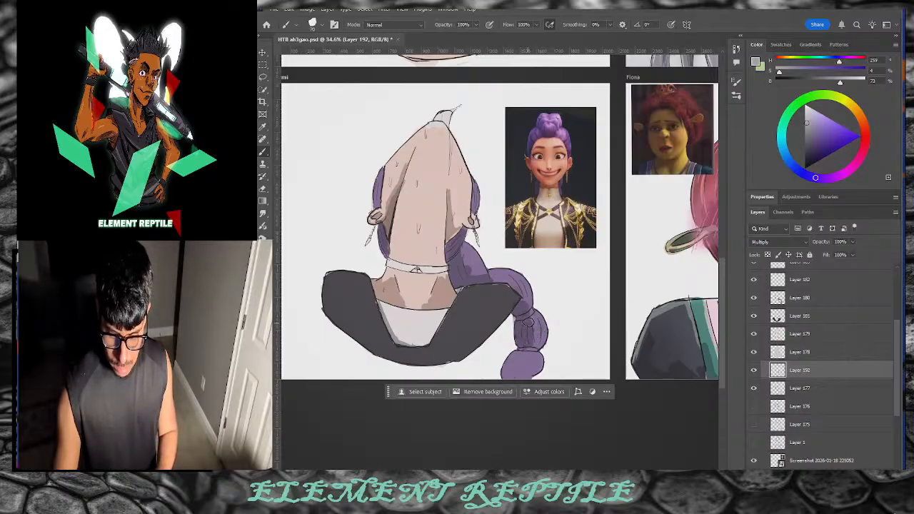
pyautogui.moveTo(536, 350)
pyautogui.mouseDown()
pyautogui.moveTo(516, 373)
pyautogui.moveTo(533, 368)
pyautogui.mouseUp()
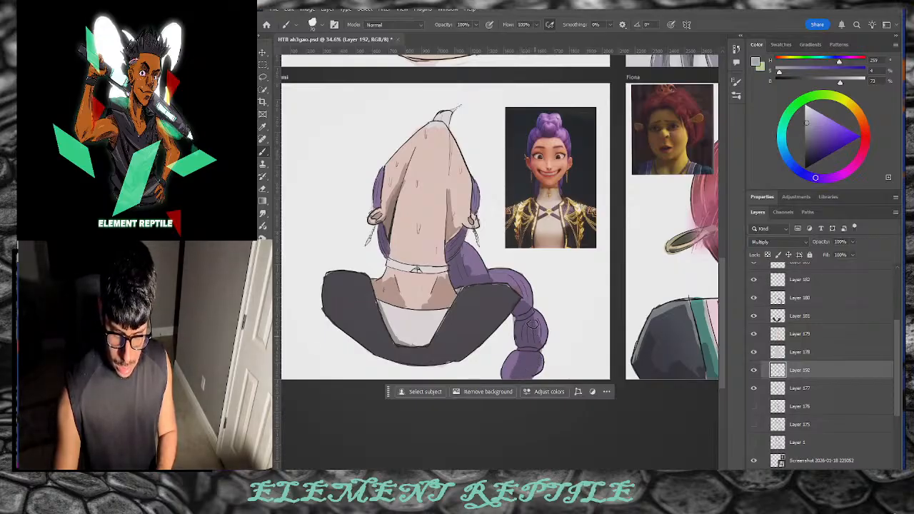
pyautogui.moveTo(532, 324); pyautogui.dragTo(522, 306)
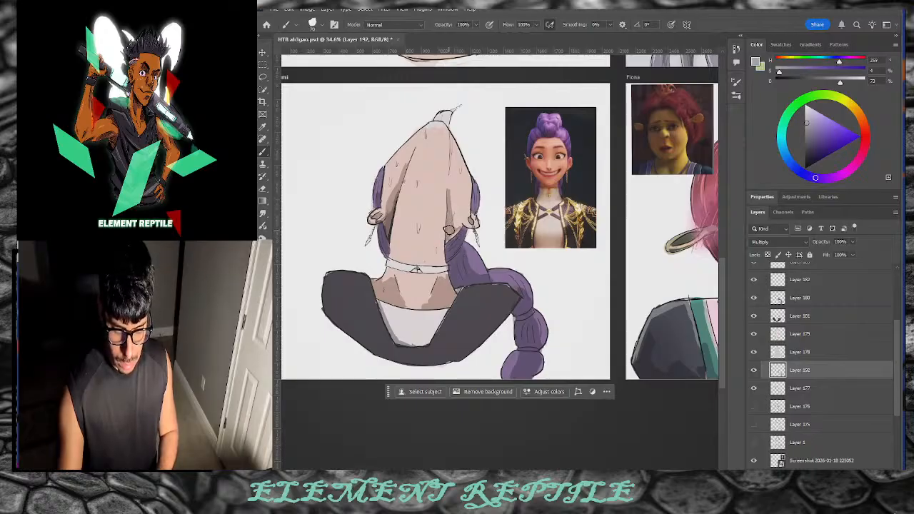
# Step: Switch to a darker mid grey and shade the left and right dark clothing shapes
pyautogui.moveTo(840, 82); pyautogui.dragTo(848, 83)
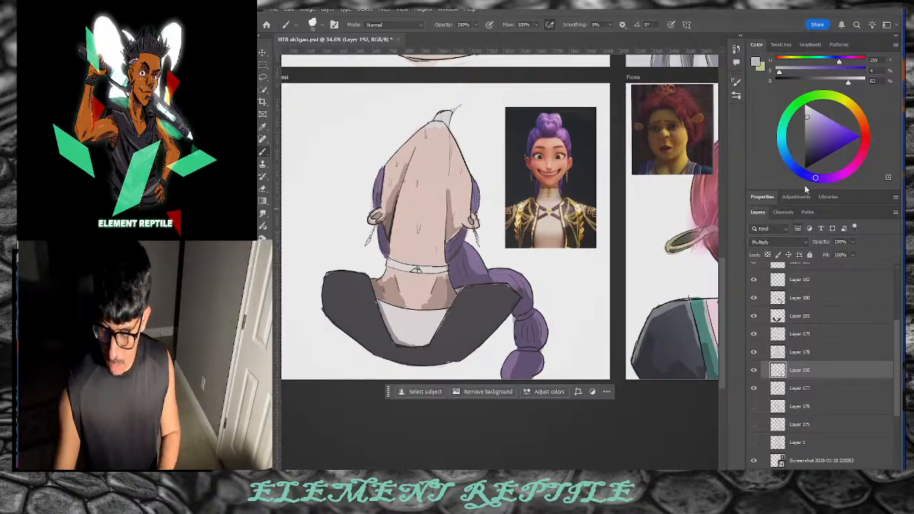
pyautogui.moveTo(807, 124)
pyautogui.mouseDown()
pyautogui.moveTo(793, 131)
pyautogui.moveTo(805, 143)
pyautogui.moveTo(804, 125)
pyautogui.mouseUp()
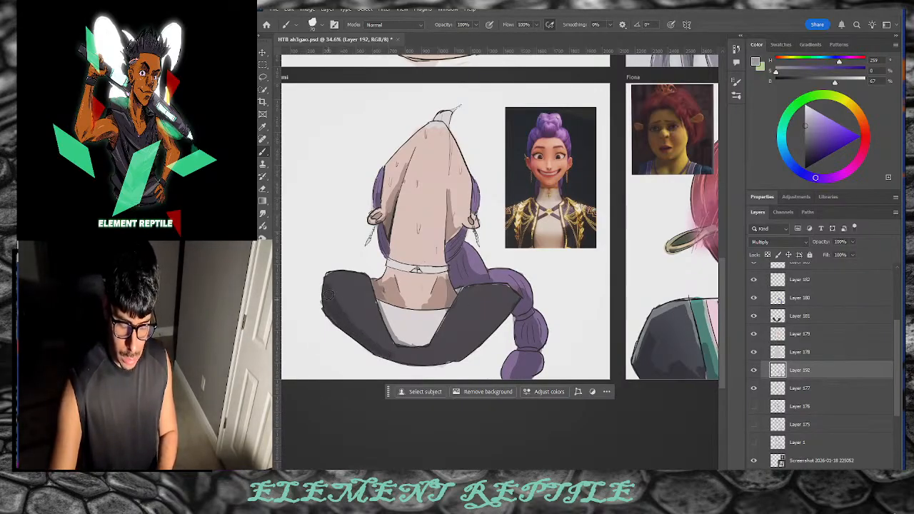
pyautogui.moveTo(354, 320); pyautogui.dragTo(344, 282)
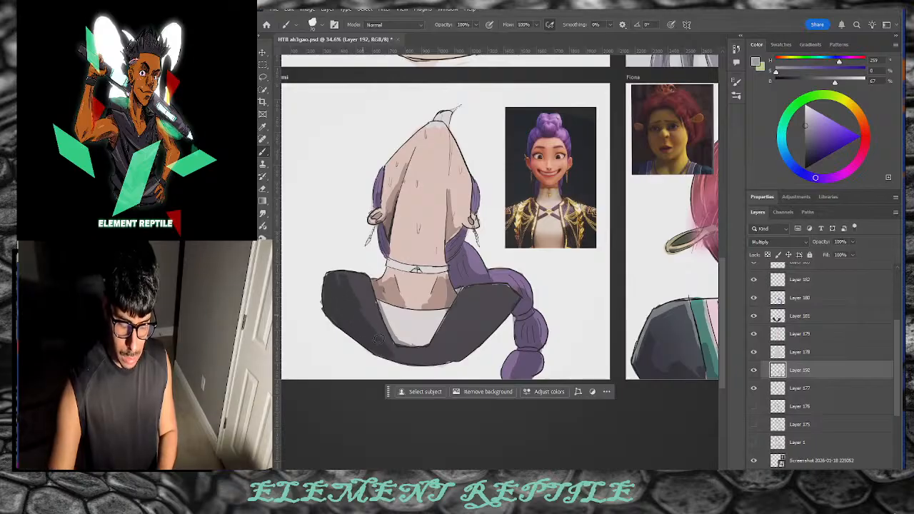
pyautogui.moveTo(498, 309)
pyautogui.mouseDown()
pyautogui.moveTo(475, 352)
pyautogui.moveTo(486, 330)
pyautogui.moveTo(466, 345)
pyautogui.moveTo(506, 289)
pyautogui.moveTo(506, 304)
pyautogui.moveTo(432, 360)
pyautogui.mouseUp()
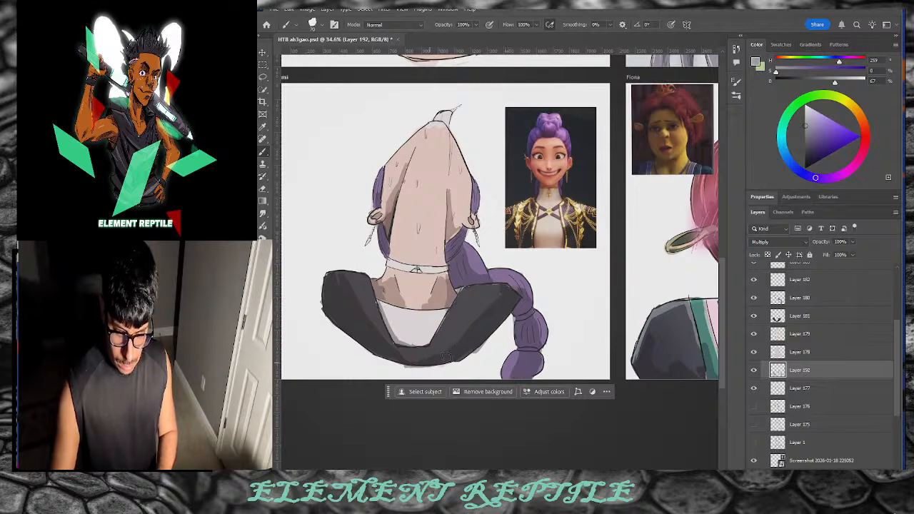
pyautogui.moveTo(496, 304)
pyautogui.mouseDown()
pyautogui.moveTo(466, 321)
pyautogui.moveTo(467, 353)
pyautogui.moveTo(483, 355)
pyautogui.moveTo(474, 360)
pyautogui.moveTo(486, 352)
pyautogui.moveTo(456, 344)
pyautogui.moveTo(498, 293)
pyautogui.moveTo(413, 357)
pyautogui.moveTo(399, 352)
pyautogui.moveTo(437, 354)
pyautogui.moveTo(428, 357)
pyautogui.moveTo(483, 311)
pyautogui.moveTo(381, 347)
pyautogui.moveTo(390, 344)
pyautogui.moveTo(337, 277)
pyautogui.moveTo(376, 351)
pyautogui.mouseUp()
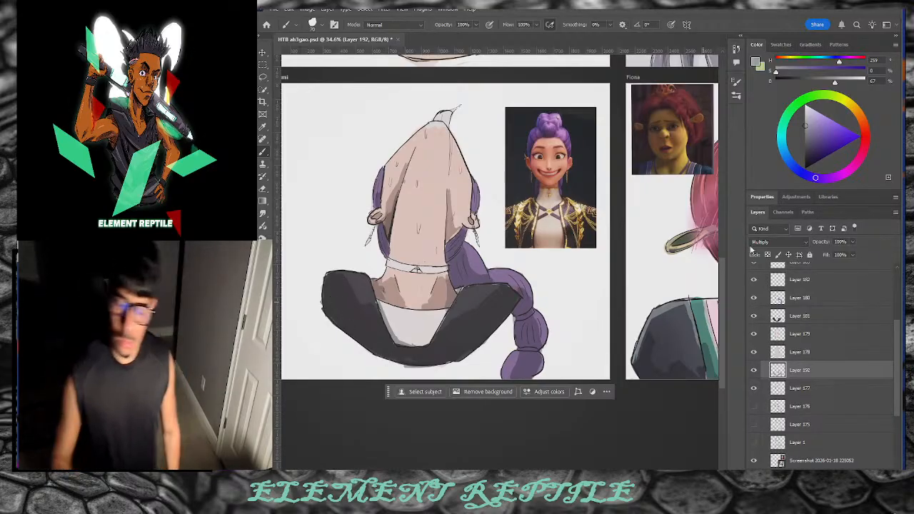
# Step: Pick a slightly darkened pale lavender and select Layer 181 for painting
pyautogui.click(810, 112)
pyautogui.click(806, 120)
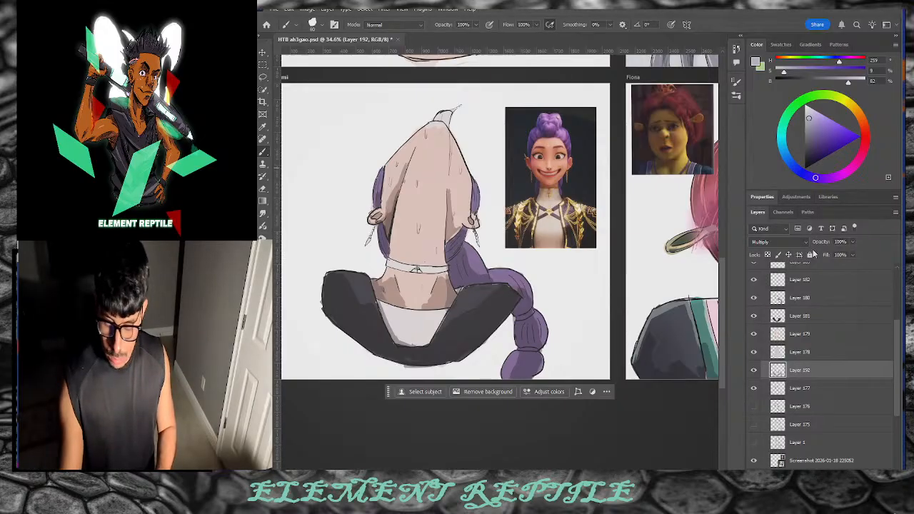
pyautogui.click(809, 314)
pyautogui.moveTo(808, 118); pyautogui.dragTo(802, 122)
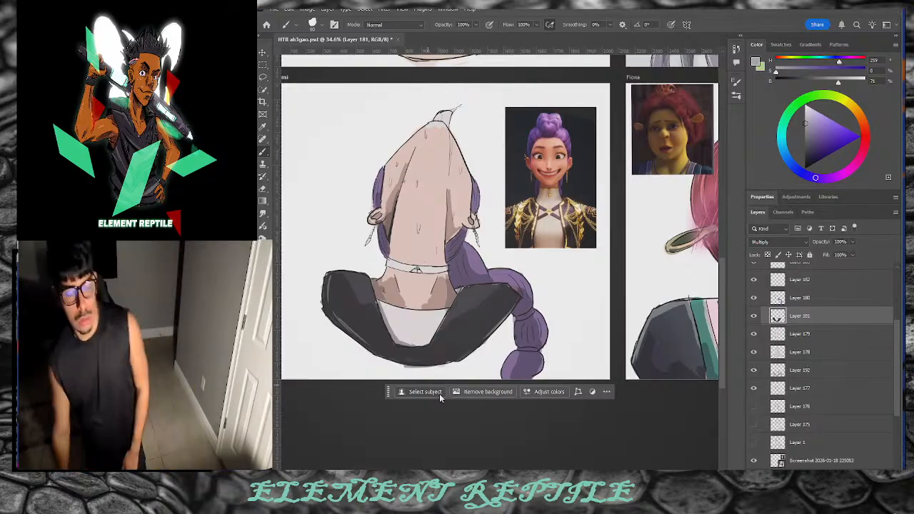
# Step: On Layer 183, paint the belt a light orange gold and set the layer to Multiply
pyautogui.click(829, 281)
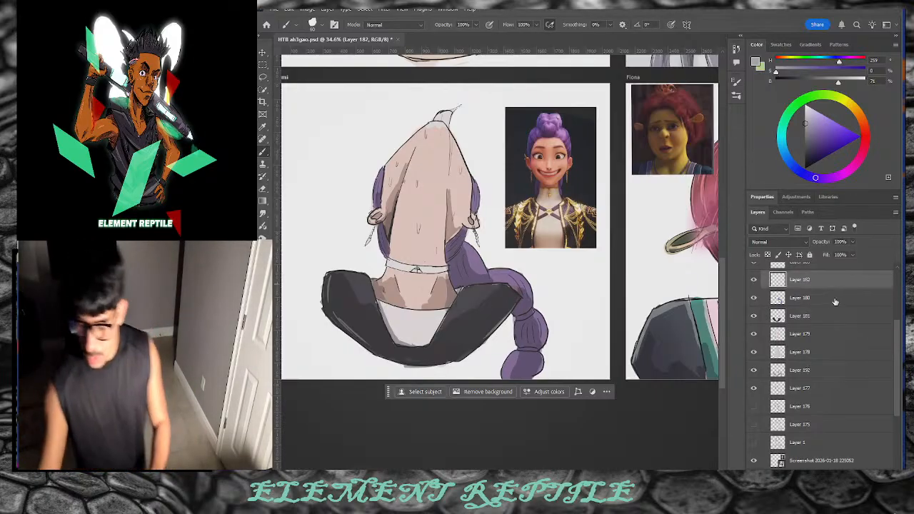
pyautogui.scroll(3, 846, 332)
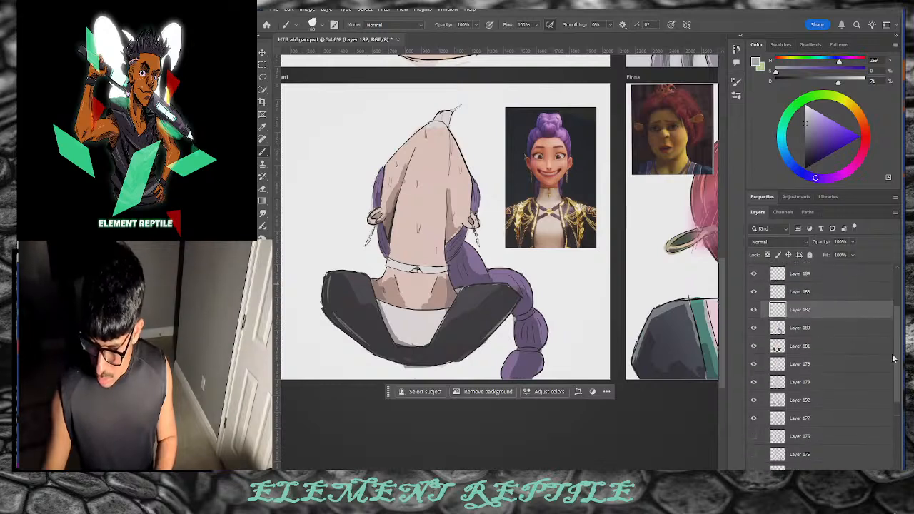
pyautogui.click(833, 314)
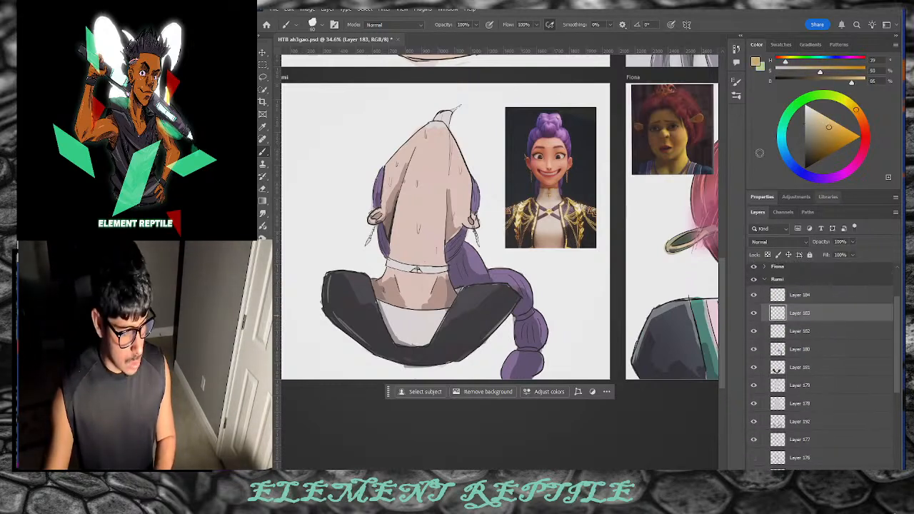
pyautogui.moveTo(391, 267); pyautogui.dragTo(444, 269)
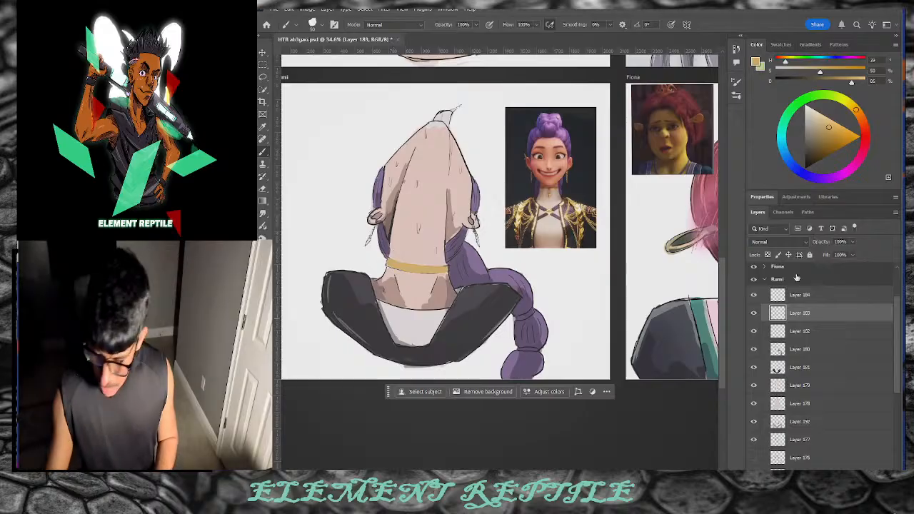
pyautogui.click(778, 242)
pyautogui.click(785, 263)
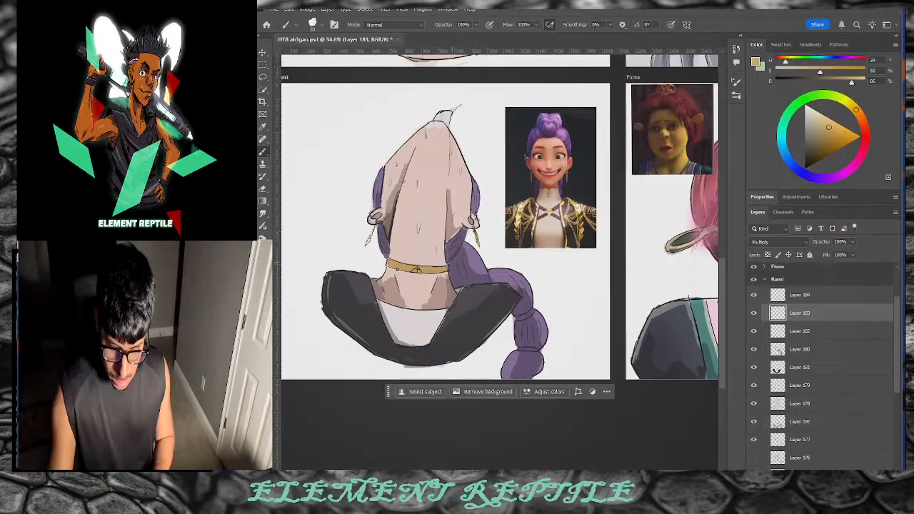
# Step: Zoom in on the belt and add a lighter gold highlight along its left half
pyautogui.press('z')
pyautogui.moveTo(462, 207); pyautogui.dragTo(531, 267)
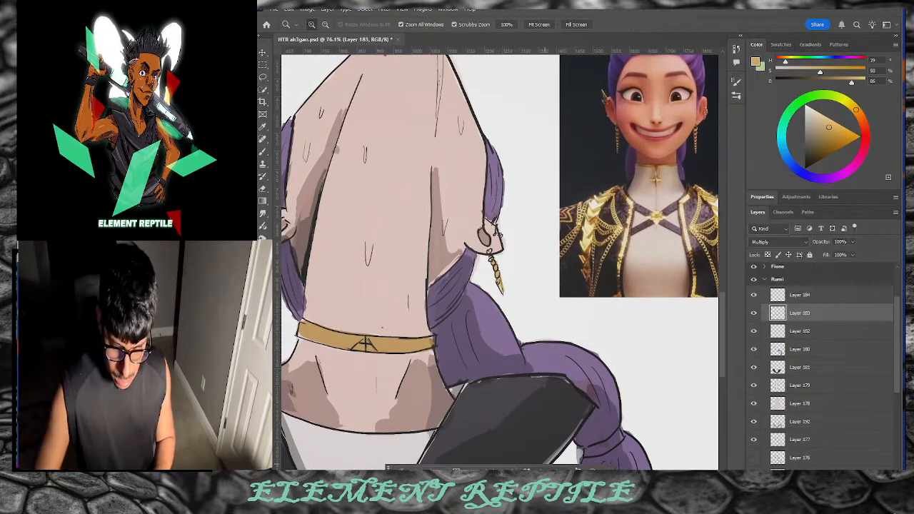
pyautogui.click(268, 152)
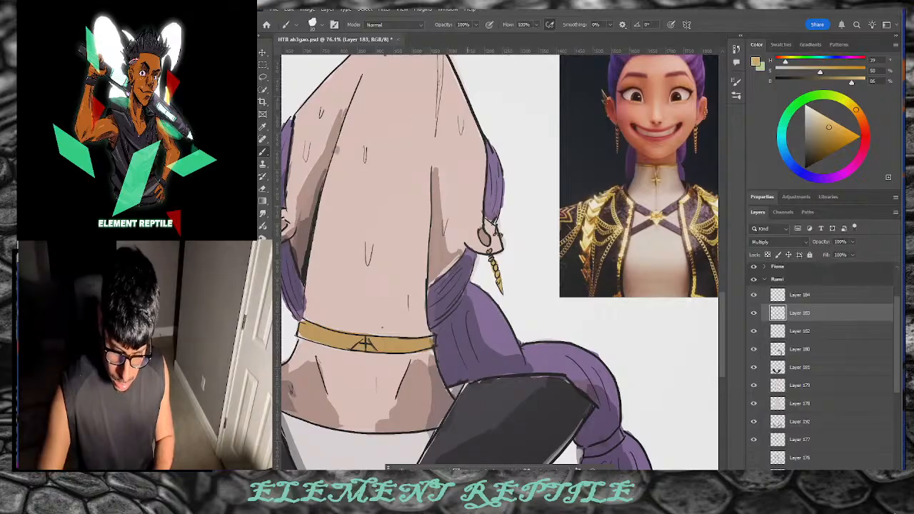
pyautogui.hscroll(-3, 468, 271)
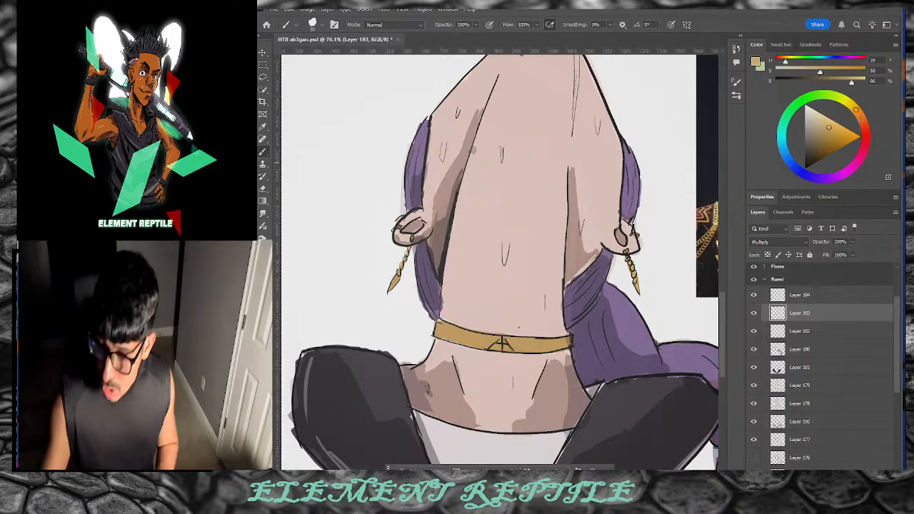
pyautogui.click(855, 109)
pyautogui.click(828, 119)
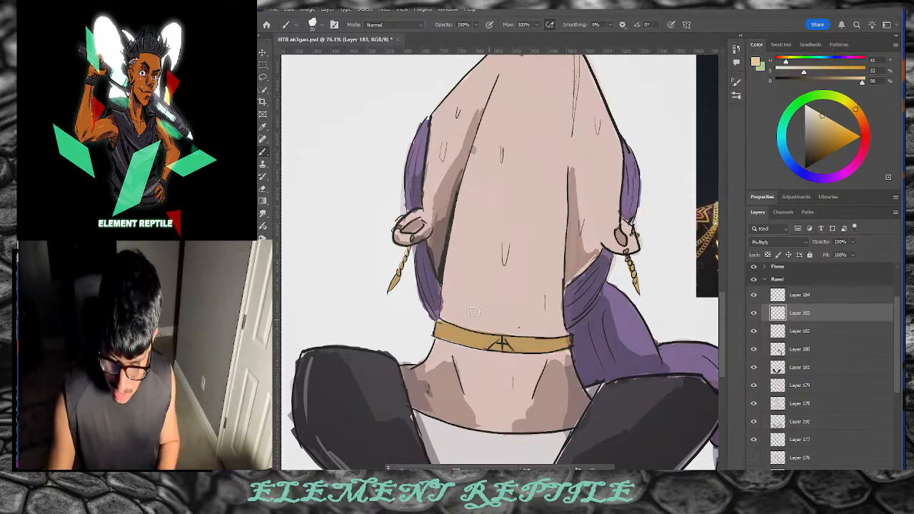
pyautogui.moveTo(451, 331); pyautogui.dragTo(493, 339)
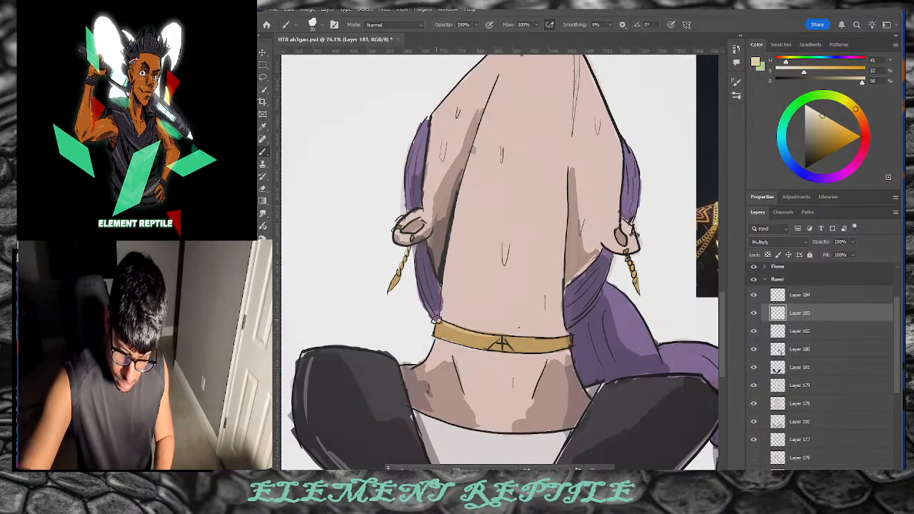
pyautogui.moveTo(511, 339); pyautogui.dragTo(562, 338)
pyautogui.hotkey('ctrl', 'z')
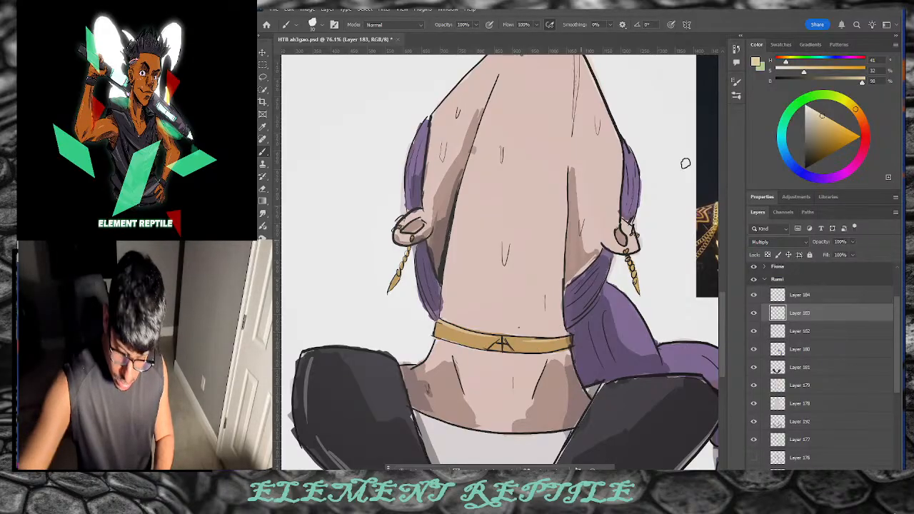
# Step: Pick a deeper orange-brown gold and shade the belt's upper edge darker
pyautogui.moveTo(854, 108); pyautogui.dragTo(839, 122)
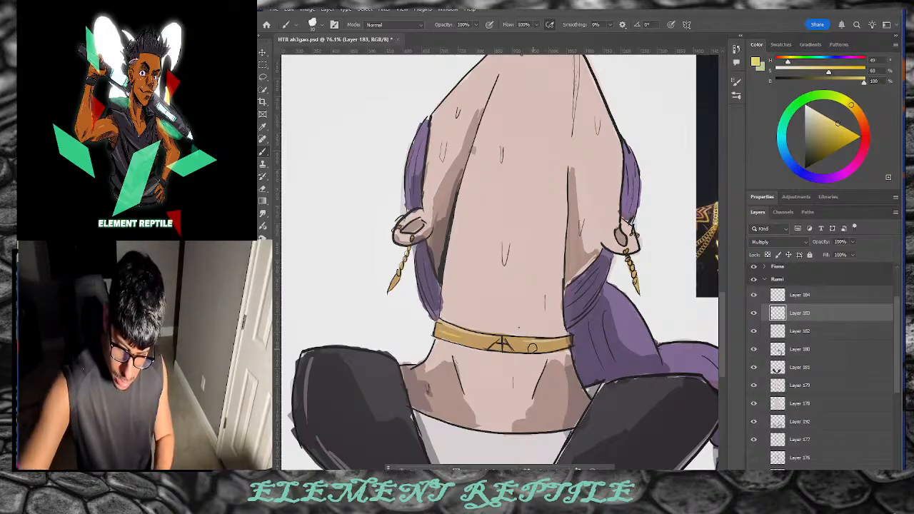
pyautogui.moveTo(823, 139); pyautogui.dragTo(832, 139)
pyautogui.moveTo(854, 106); pyautogui.dragTo(826, 129)
pyautogui.click(828, 128)
pyautogui.click(854, 108)
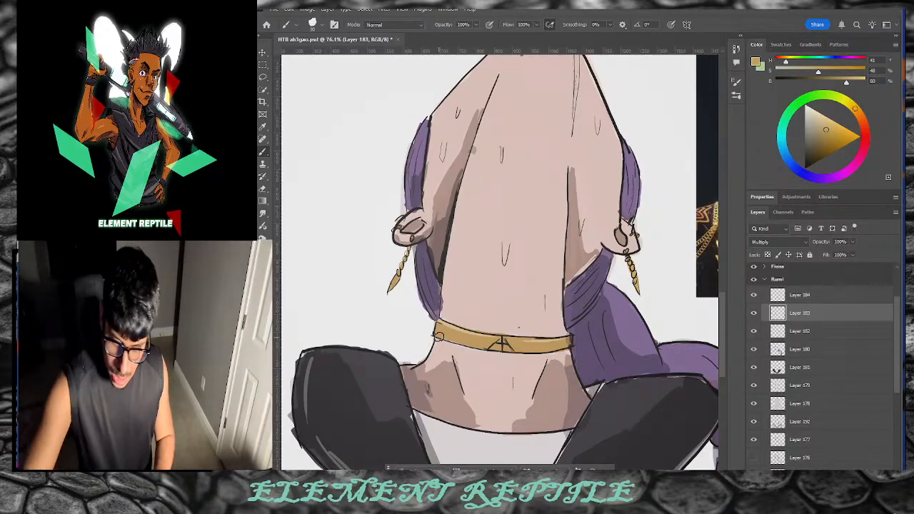
pyautogui.click(858, 113)
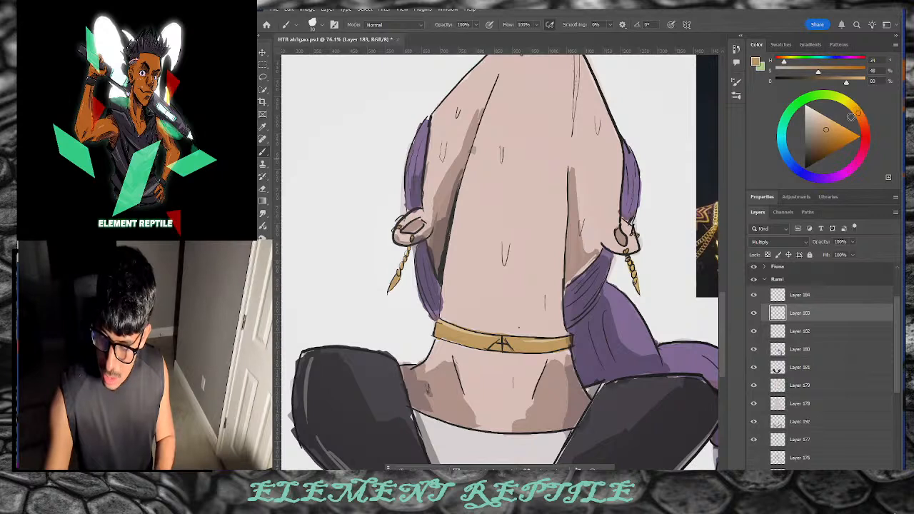
pyautogui.click(828, 139)
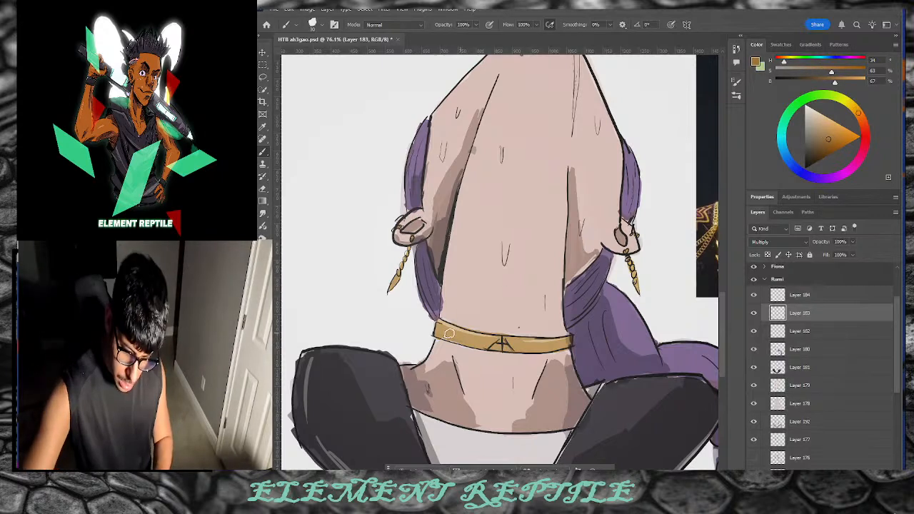
pyautogui.moveTo(442, 335); pyautogui.dragTo(562, 347)
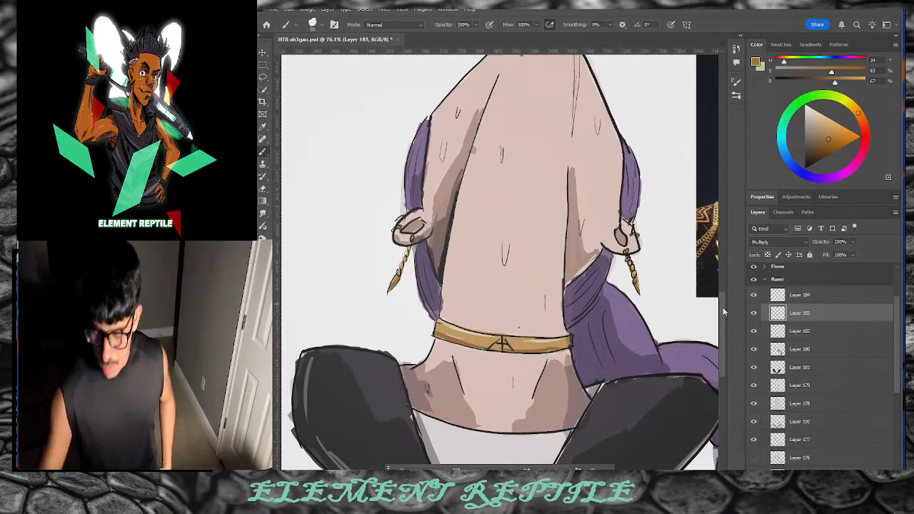
pyautogui.scroll(3, 590, 360)
pyautogui.hotkey('alt', ']')
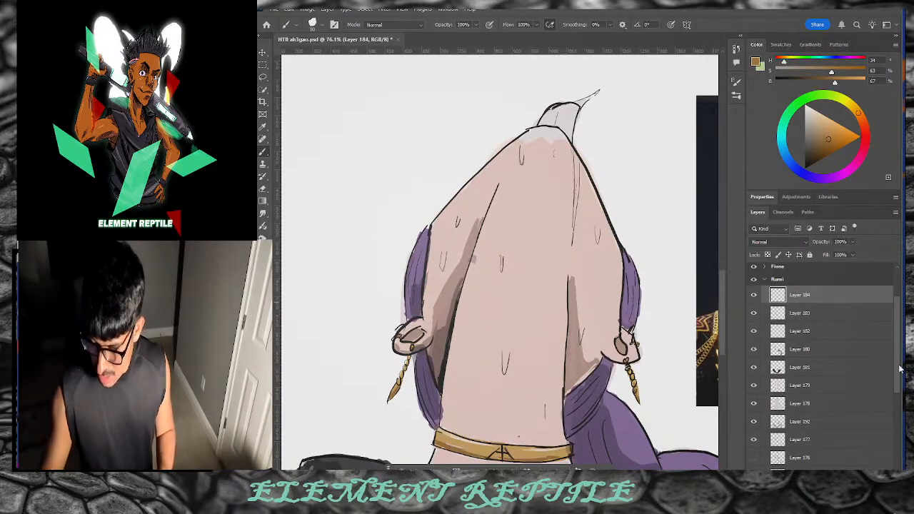
# Step: Add two new empty layers and set both to Multiply blending
pyautogui.scroll(2, 898, 364)
pyautogui.hotkey('ctrl', 'shift', 'alt', 'n')
pyautogui.hotkey('ctrl', 'shift', 'alt', 'n')
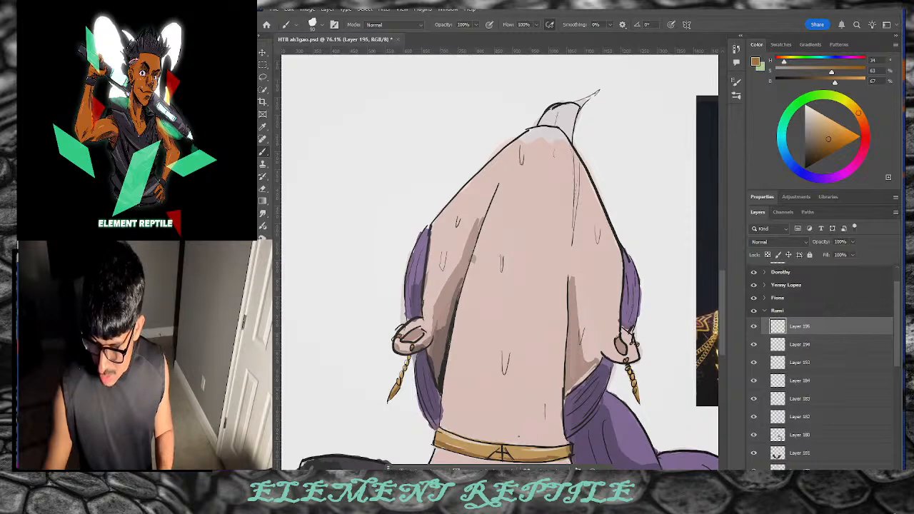
pyautogui.keyDown('shift'); pyautogui.click(812, 382); pyautogui.keyUp('shift')
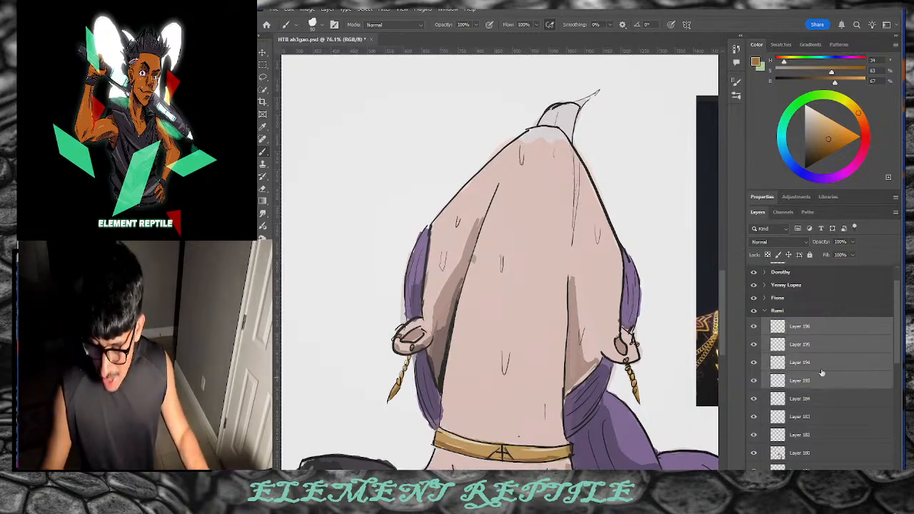
pyautogui.click(784, 245)
pyautogui.click(782, 269)
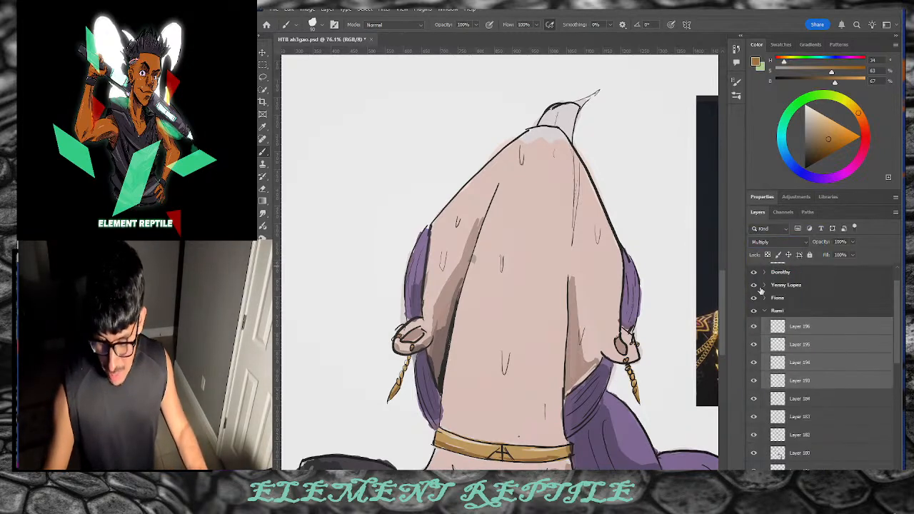
# Step: On Layer 193, paint the head-top tip magenta-red, then cover it with a lighter soft pink
pyautogui.click(862, 137)
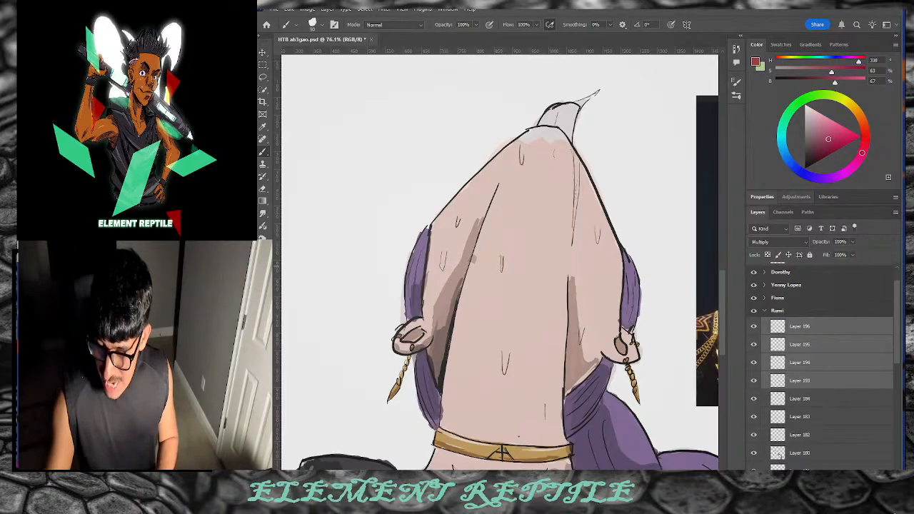
pyautogui.moveTo(861, 152); pyautogui.dragTo(861, 155)
pyautogui.moveTo(833, 138); pyautogui.dragTo(830, 140)
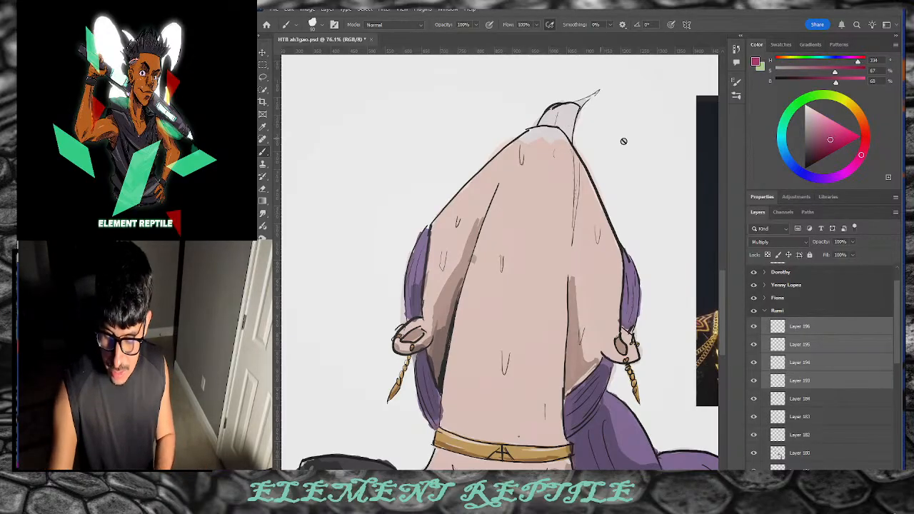
pyautogui.click(814, 380)
pyautogui.moveTo(575, 139)
pyautogui.mouseDown()
pyautogui.moveTo(565, 118)
pyautogui.moveTo(572, 133)
pyautogui.moveTo(569, 120)
pyautogui.moveTo(556, 116)
pyautogui.moveTo(565, 130)
pyautogui.moveTo(546, 119)
pyautogui.moveTo(575, 107)
pyautogui.moveTo(574, 140)
pyautogui.moveTo(566, 122)
pyautogui.mouseUp()
pyautogui.click(831, 130)
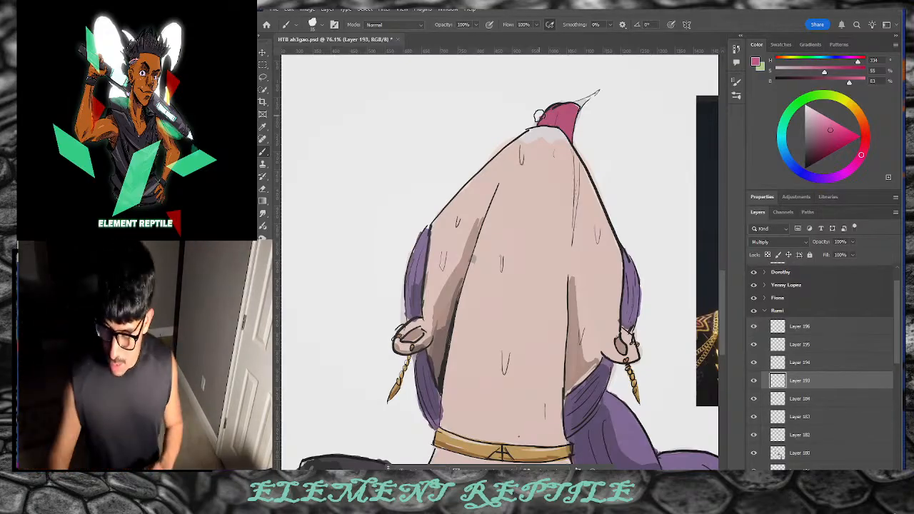
pyautogui.click(823, 123)
pyautogui.click(821, 119)
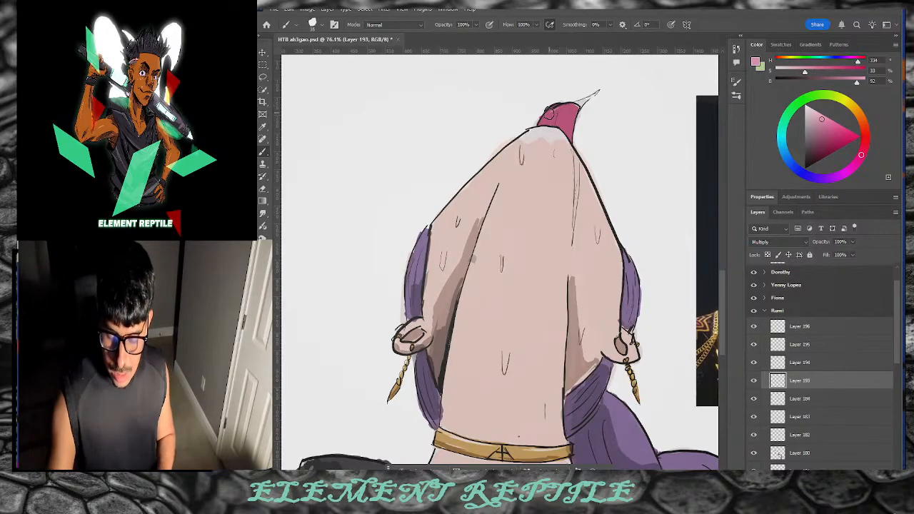
pyautogui.moveTo(567, 105)
pyautogui.mouseDown()
pyautogui.moveTo(574, 108)
pyautogui.moveTo(548, 115)
pyautogui.moveTo(555, 111)
pyautogui.mouseUp()
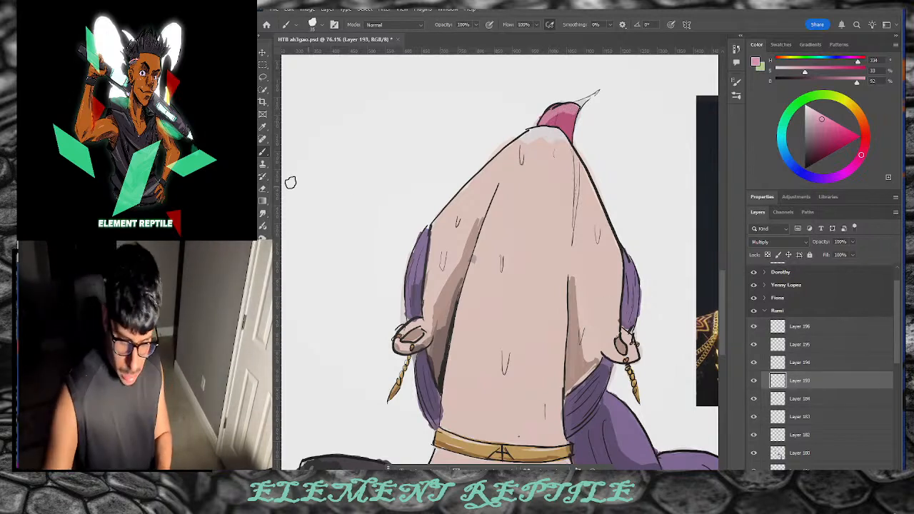
# Step: Swap to the alternate colour and tune it from yellow to an orange-tan shade
pyautogui.press('x')
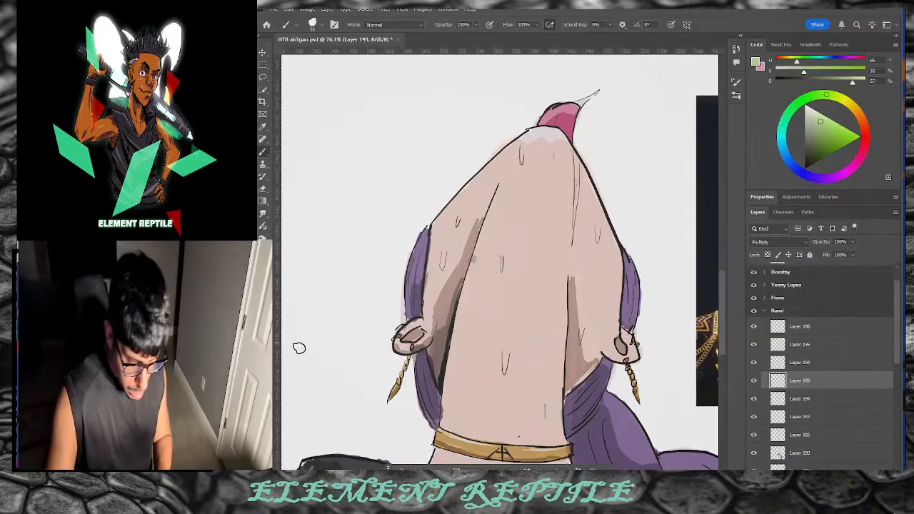
pyautogui.click(848, 103)
pyautogui.click(829, 123)
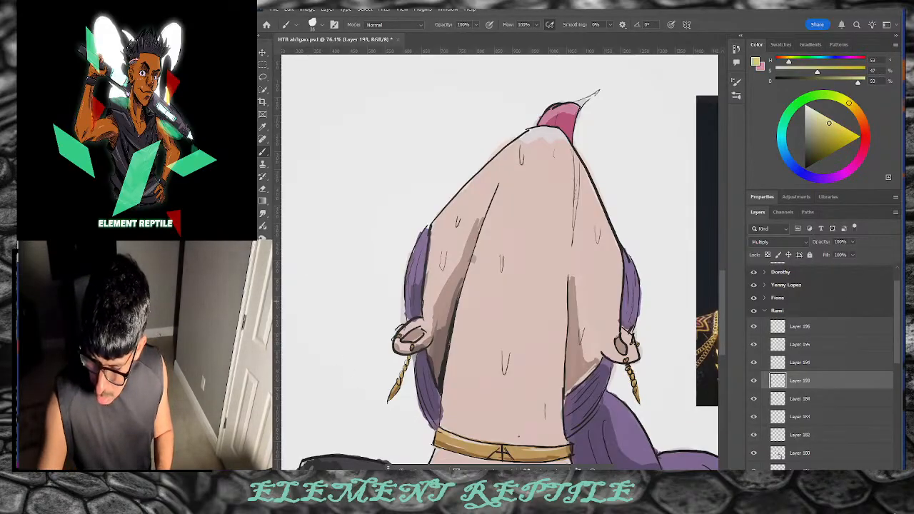
pyautogui.moveTo(830, 122); pyautogui.dragTo(828, 125)
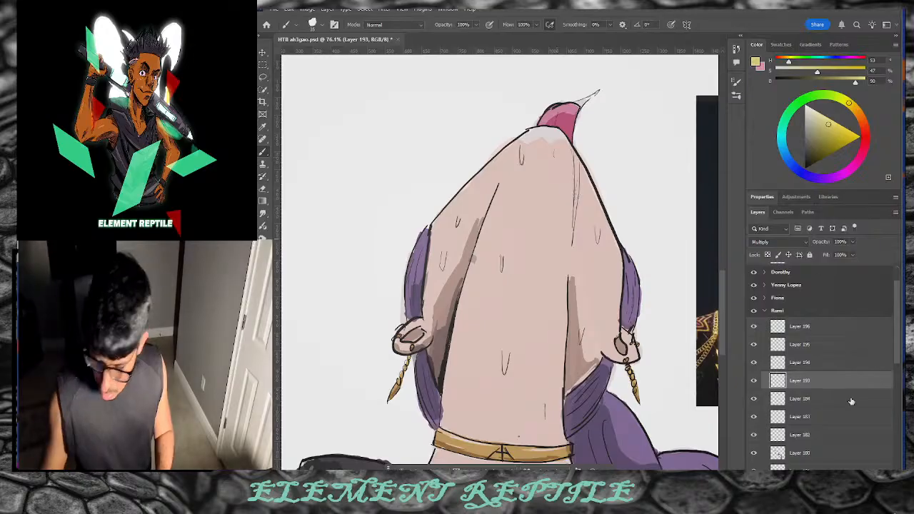
pyautogui.click(856, 110)
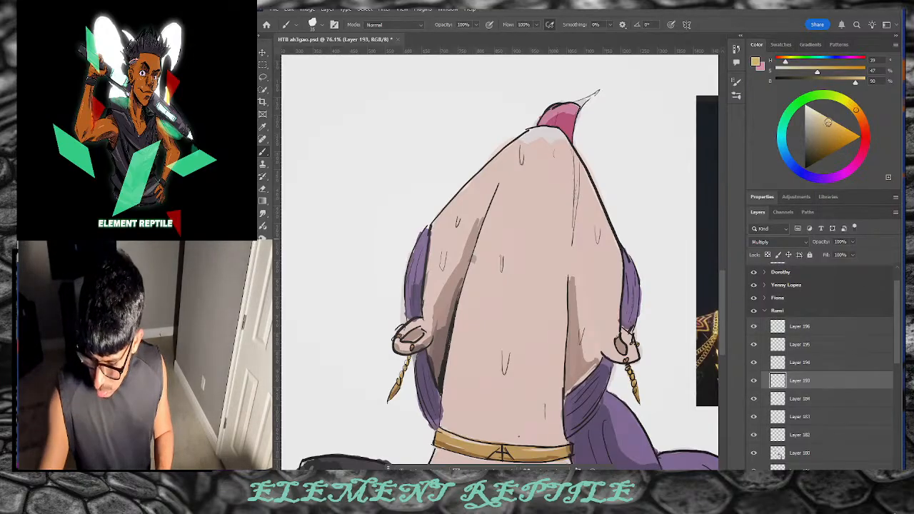
pyautogui.click(815, 124)
pyautogui.click(861, 114)
pyautogui.click(817, 118)
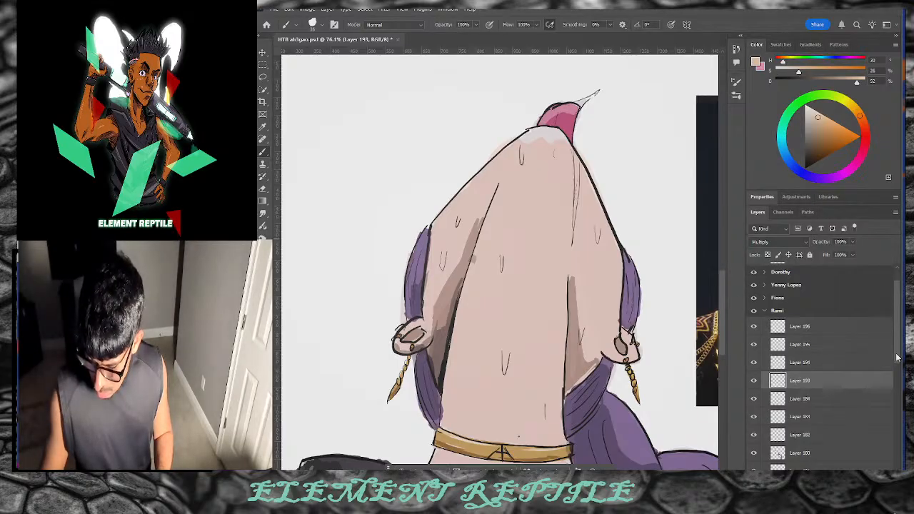
# Step: On Layer 179, paint a pale yellow-beige over the darker patch at the head top
pyautogui.scroll(-4, 880, 371)
pyautogui.click(833, 399)
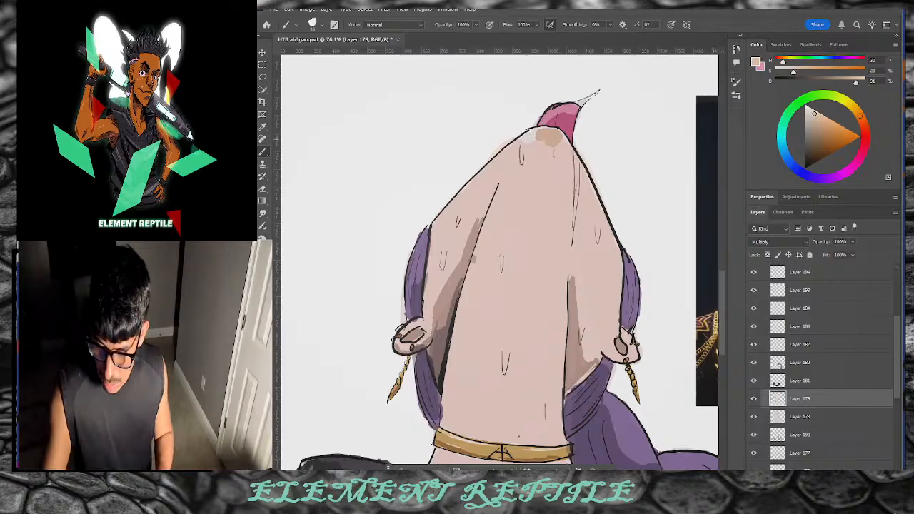
pyautogui.click(811, 112)
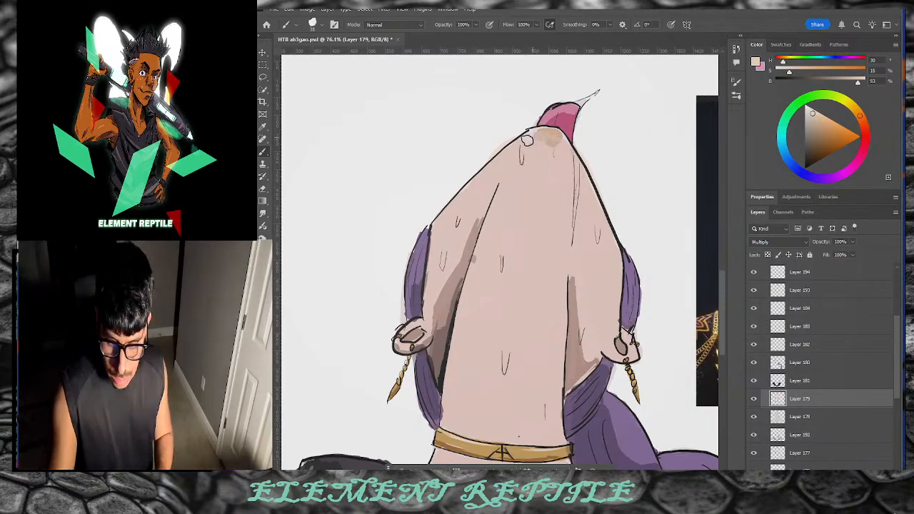
pyautogui.moveTo(855, 115); pyautogui.dragTo(855, 109)
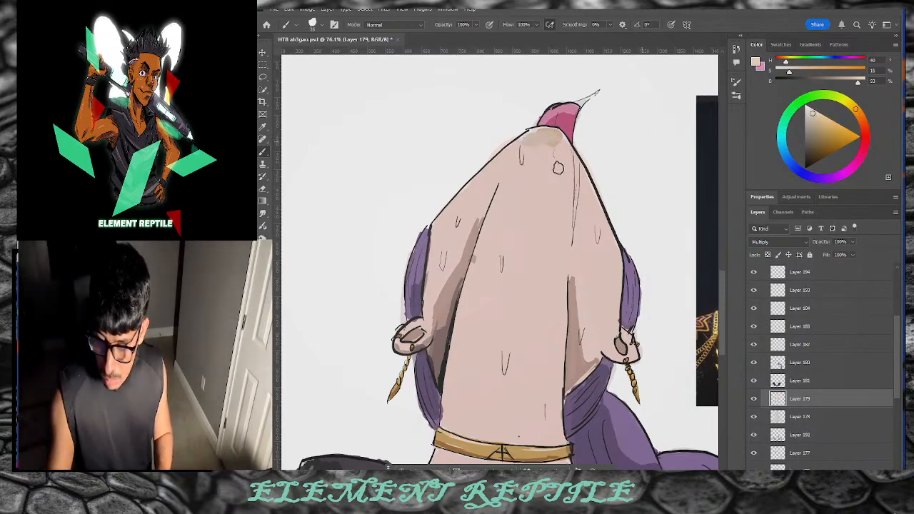
pyautogui.click(808, 112)
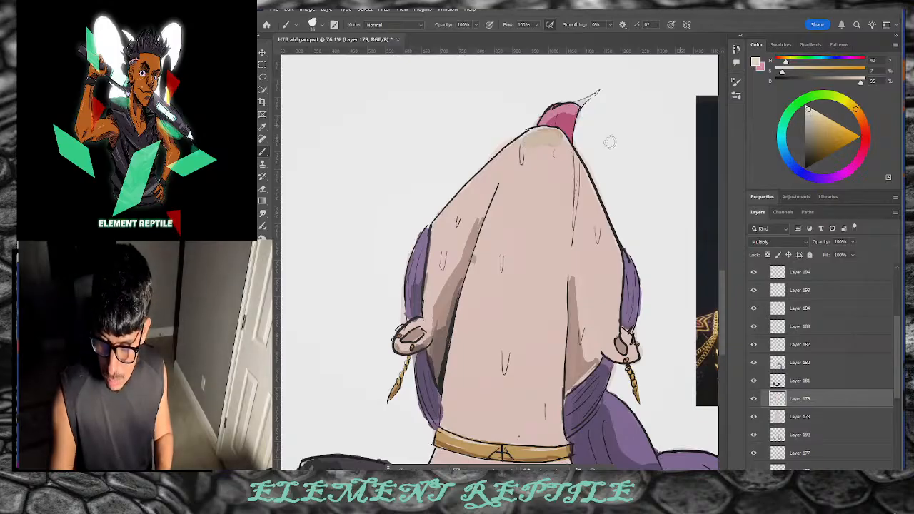
pyautogui.moveTo(542, 134); pyautogui.dragTo(554, 140)
# Step: Repaint the skin below the pink tip in a pale pinkish skin tone, redoing one stroke
pyautogui.moveTo(856, 109); pyautogui.dragTo(813, 115)
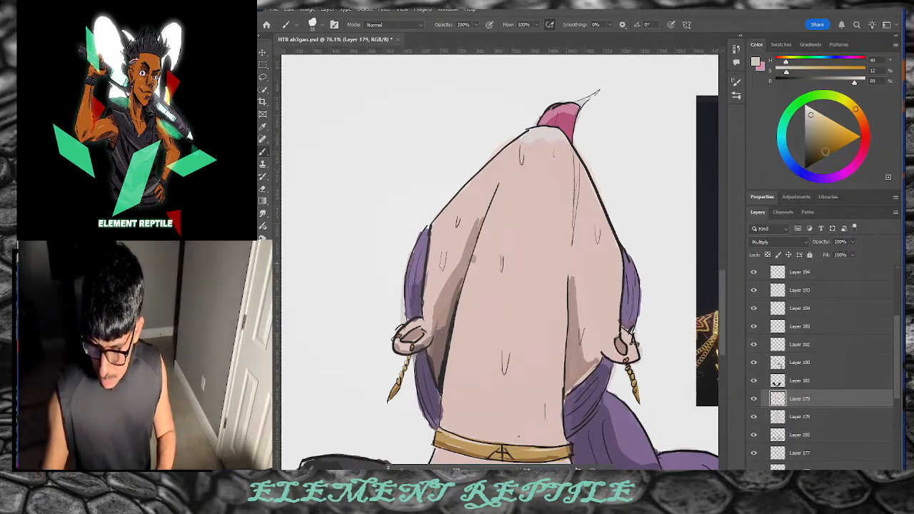
pyautogui.moveTo(861, 117); pyautogui.dragTo(863, 123)
pyautogui.click(812, 112)
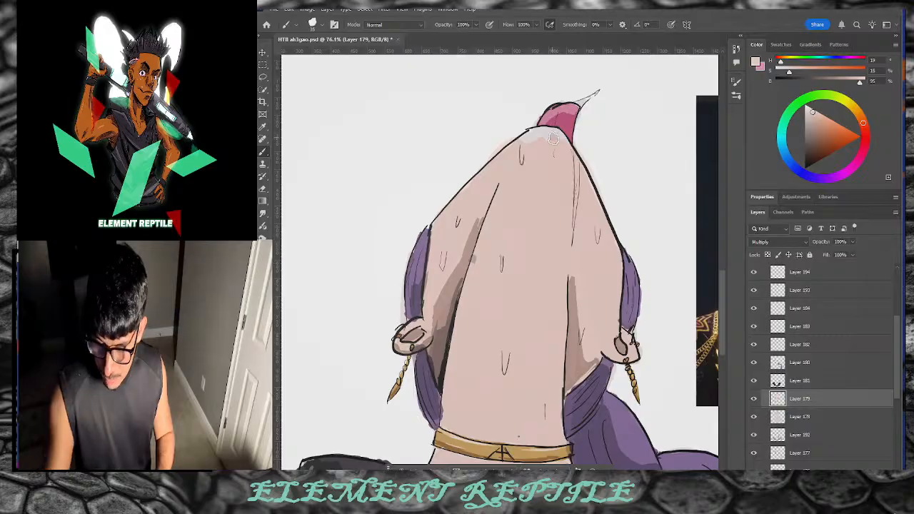
pyautogui.moveTo(553, 139)
pyautogui.mouseDown()
pyautogui.moveTo(528, 140)
pyautogui.moveTo(493, 190)
pyautogui.moveTo(498, 167)
pyautogui.mouseUp()
pyautogui.hotkey('ctrl', 'z')
pyautogui.hotkey('ctrl', 'z')
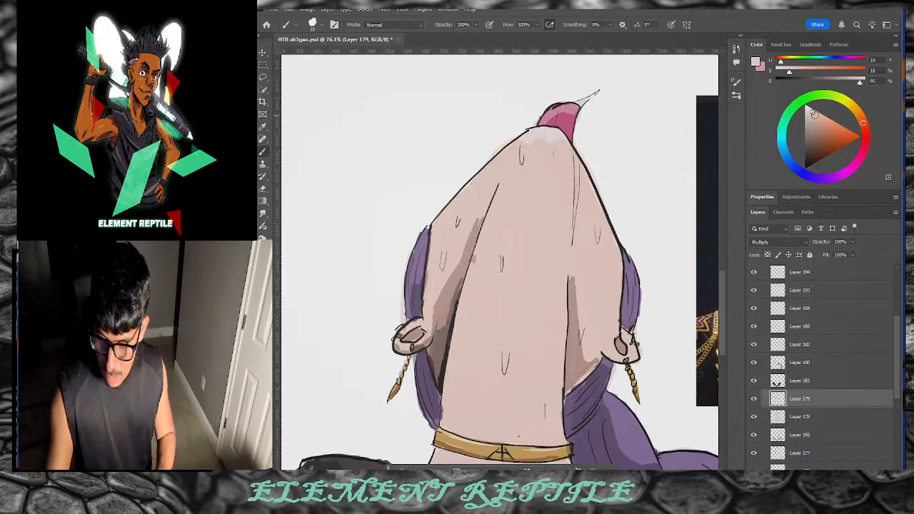
pyautogui.click(810, 110)
pyautogui.moveTo(543, 148); pyautogui.dragTo(540, 138)
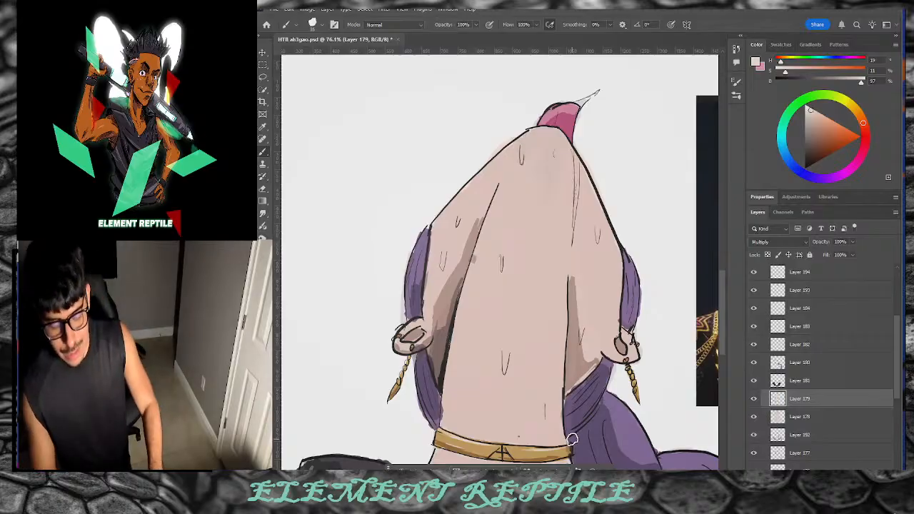
# Step: Zoom out to see the whole figure and select Layer 192
pyautogui.scroll(-6, 724, 327)
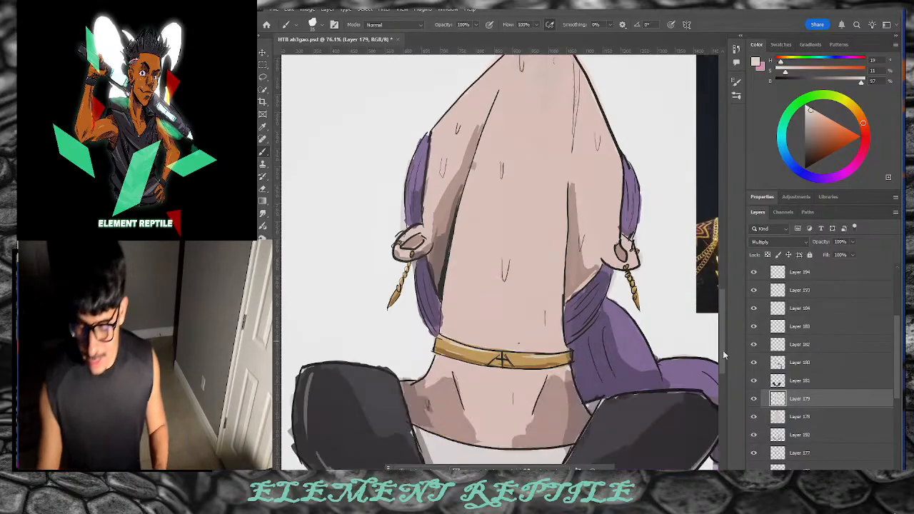
pyautogui.scroll(6, 715, 351)
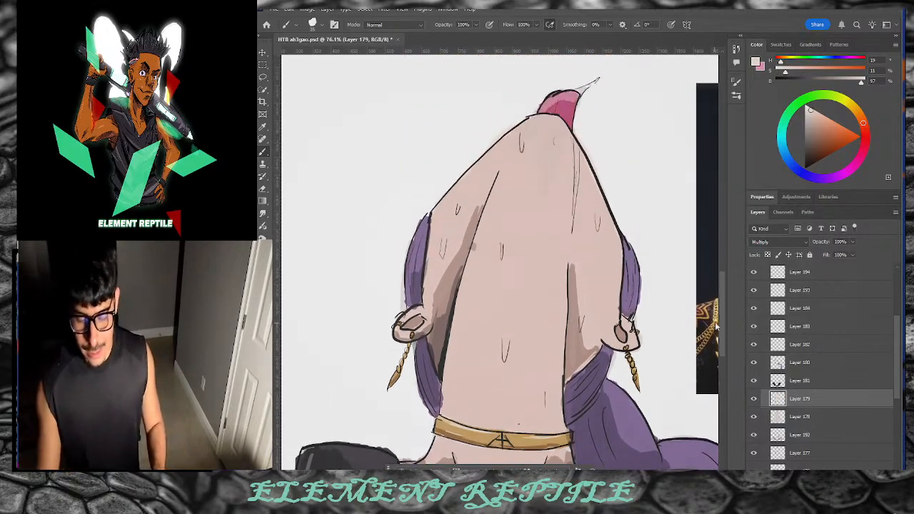
pyautogui.scroll(-3, 706, 336)
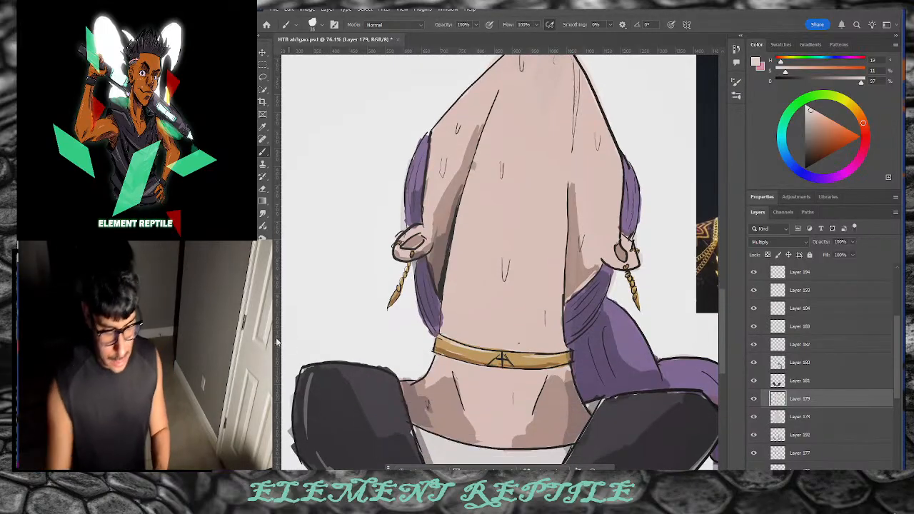
pyautogui.press('z')
pyautogui.moveTo(612, 255); pyautogui.dragTo(485, 322)
pyautogui.moveTo(648, 381); pyautogui.dragTo(734, 384)
pyautogui.click(818, 438)
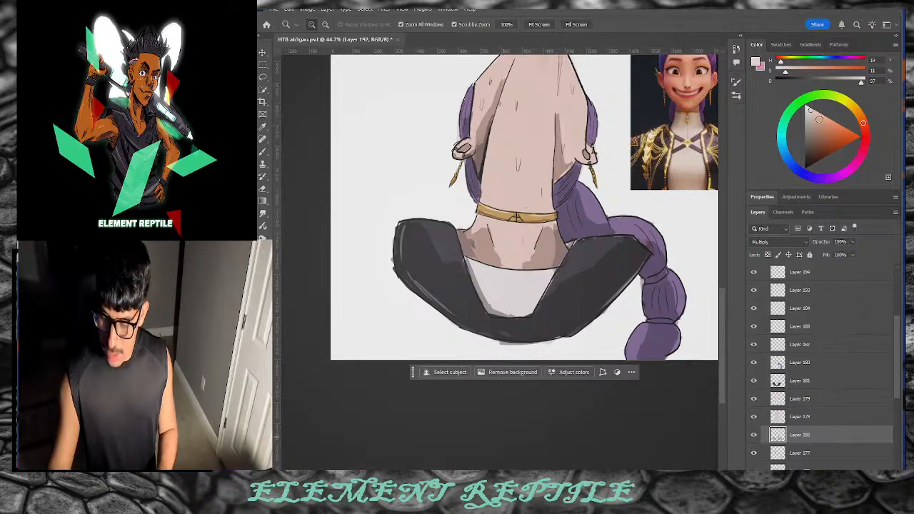
# Step: On Layer 180, choose a duller, darker purple for hair shading with the Brush tool
pyautogui.moveTo(818, 119); pyautogui.dragTo(795, 118)
pyautogui.scroll(3, 723, 293)
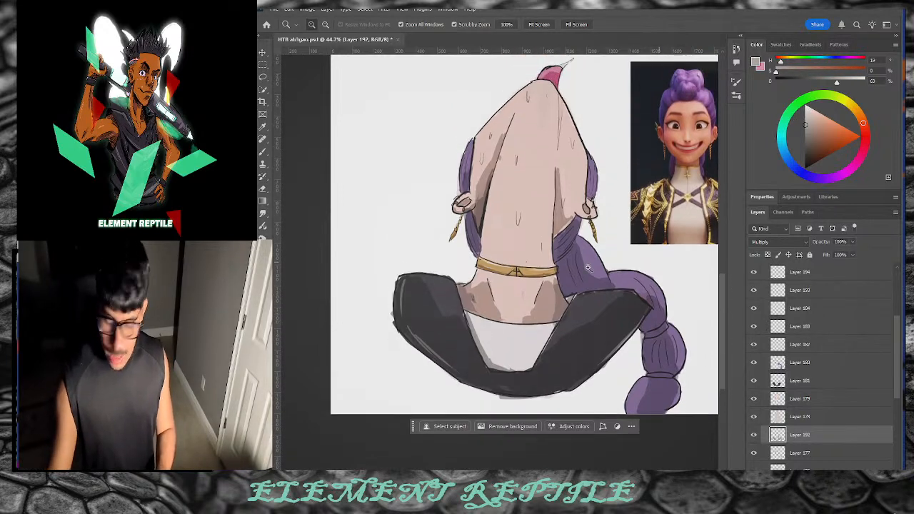
pyautogui.click(802, 363)
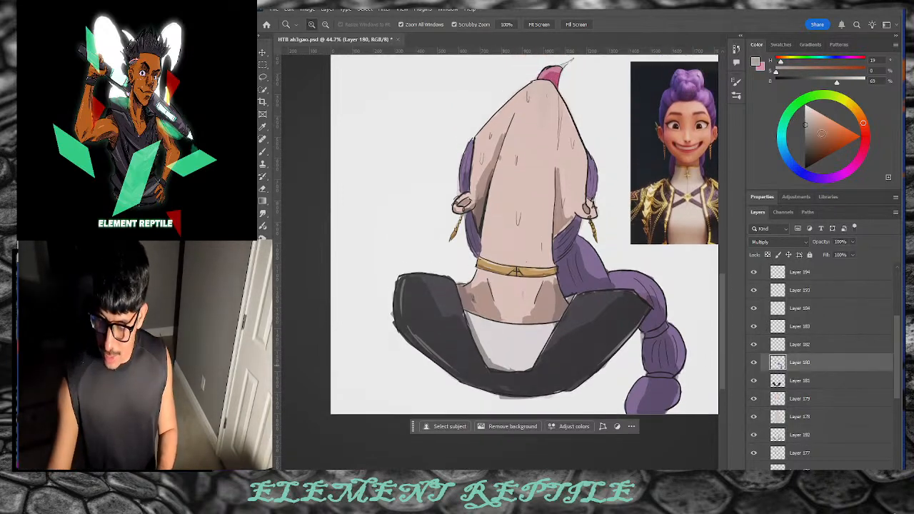
pyautogui.click(822, 179)
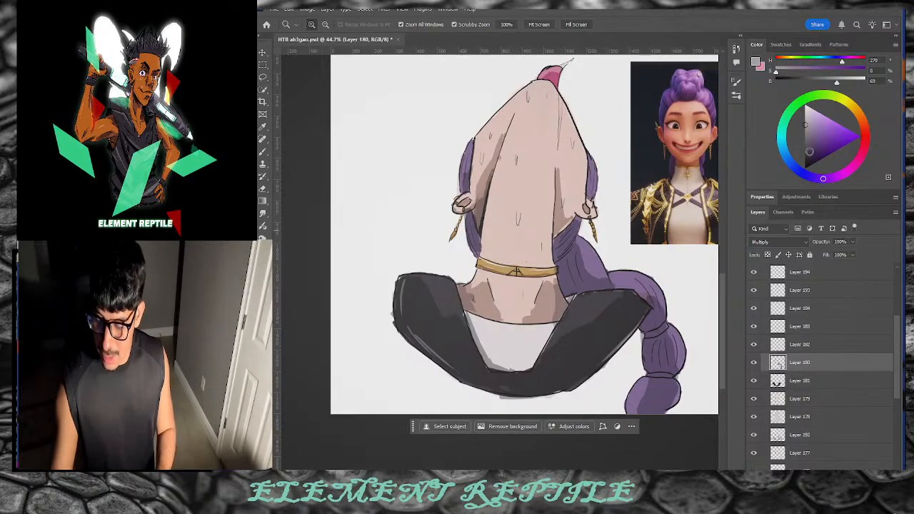
pyautogui.moveTo(809, 150); pyautogui.dragTo(737, 153)
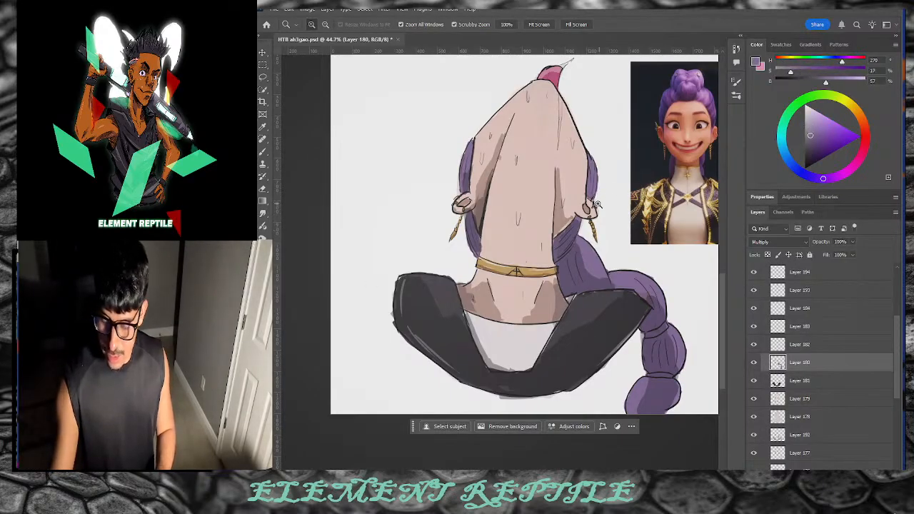
pyautogui.click(265, 152)
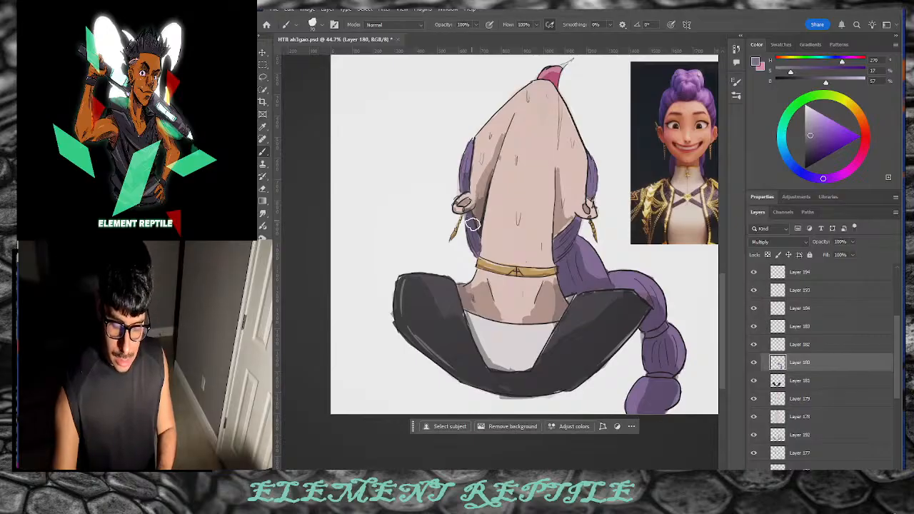
pyautogui.click(810, 151)
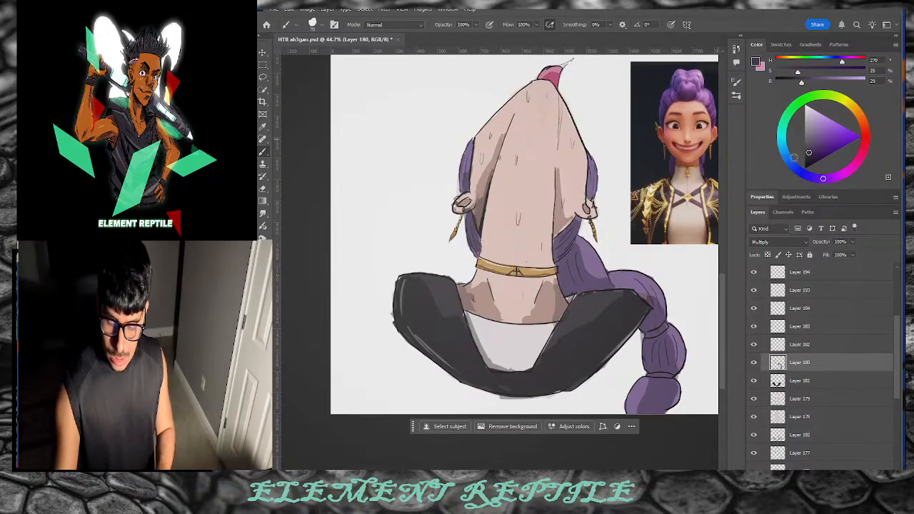
pyautogui.click(810, 144)
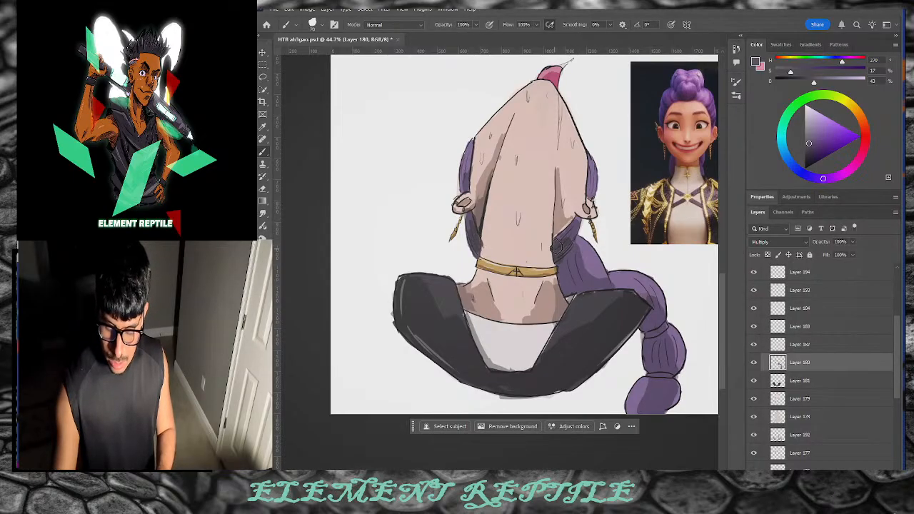
# Step: Shade the braid beside the neck, the lower braid's left edge, and the left strand's lower part
pyautogui.moveTo(562, 266); pyautogui.dragTo(571, 288)
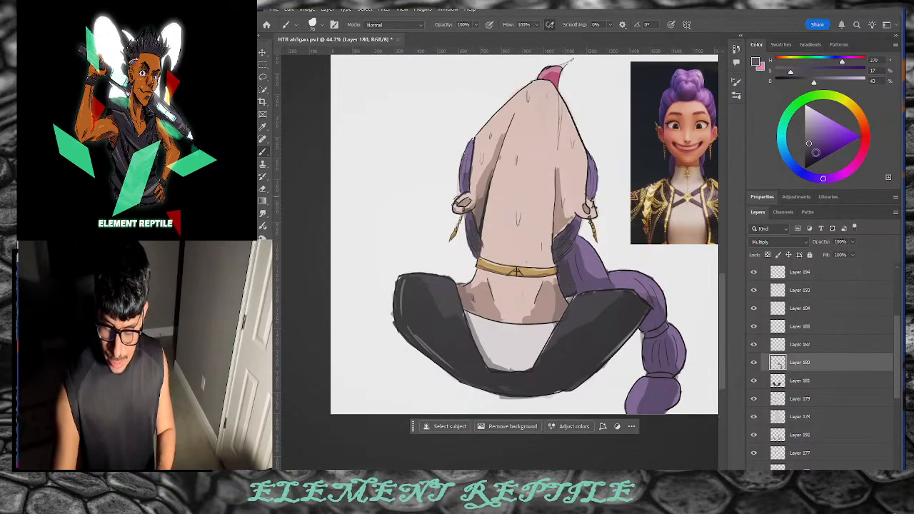
pyautogui.moveTo(815, 152)
pyautogui.mouseDown()
pyautogui.moveTo(810, 135)
pyautogui.moveTo(809, 145)
pyautogui.mouseUp()
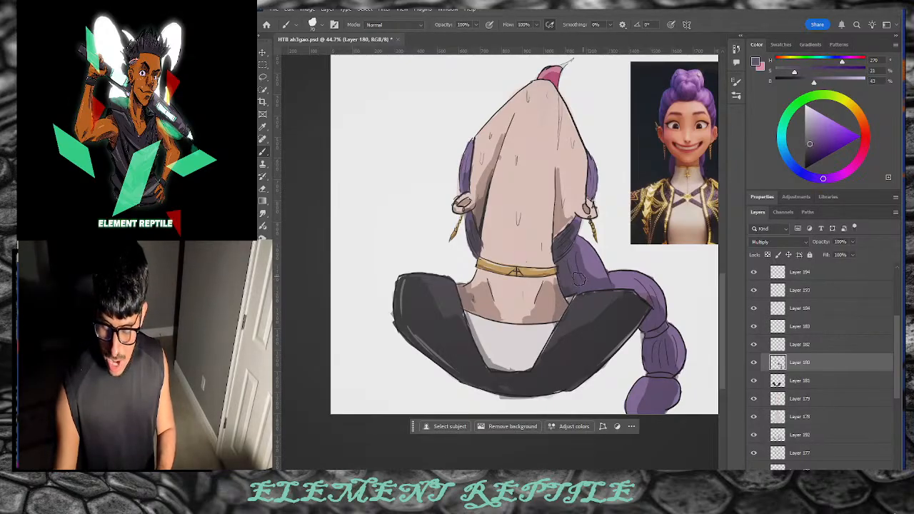
pyautogui.moveTo(578, 279)
pyautogui.mouseDown()
pyautogui.moveTo(565, 279)
pyautogui.moveTo(570, 265)
pyautogui.moveTo(558, 260)
pyautogui.moveTo(573, 286)
pyautogui.mouseUp()
pyautogui.moveTo(648, 338)
pyautogui.mouseDown()
pyautogui.moveTo(652, 360)
pyautogui.moveTo(647, 327)
pyautogui.moveTo(649, 353)
pyautogui.moveTo(662, 362)
pyautogui.moveTo(659, 386)
pyautogui.moveTo(667, 393)
pyautogui.moveTo(669, 385)
pyautogui.moveTo(650, 408)
pyautogui.moveTo(659, 359)
pyautogui.mouseUp()
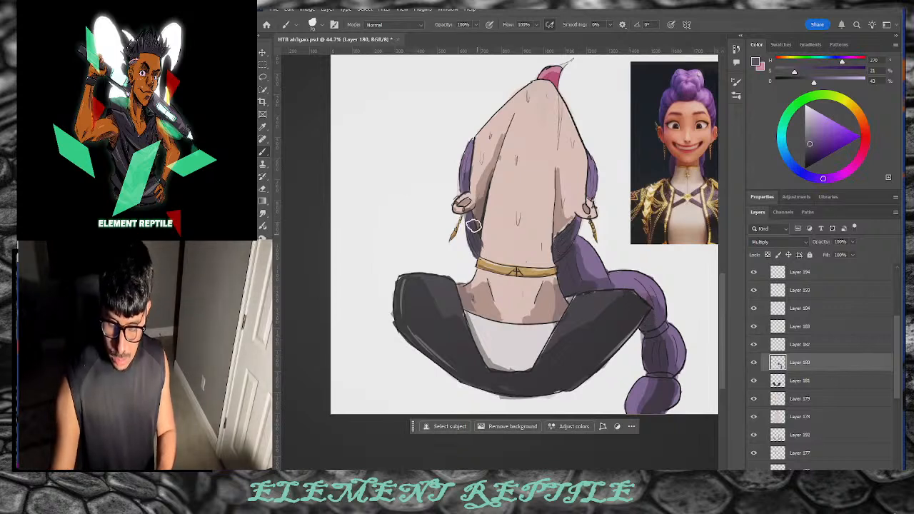
pyautogui.moveTo(473, 225)
pyautogui.mouseDown()
pyautogui.moveTo(470, 220)
pyautogui.moveTo(476, 246)
pyautogui.mouseUp()
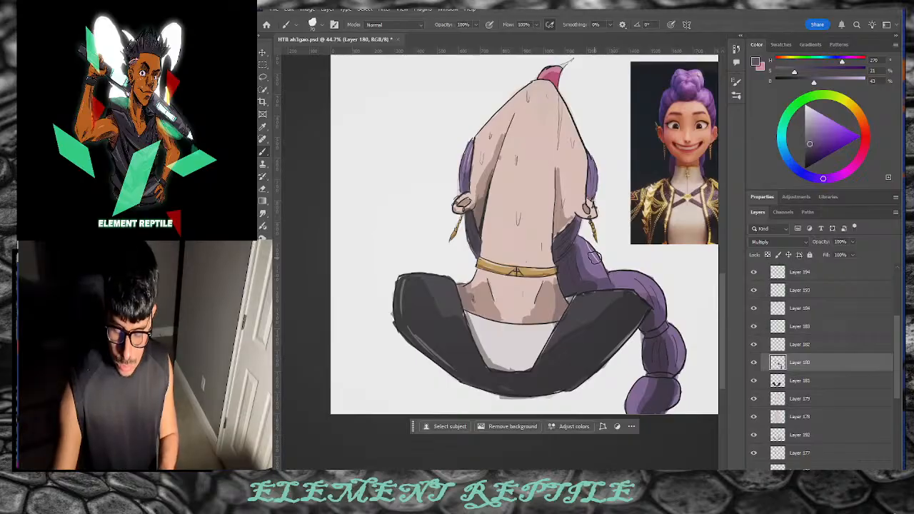
# Step: Paint a lighter lavender highlight on the left hair strand, then ready Smudge on Layer 192
pyautogui.click(821, 128)
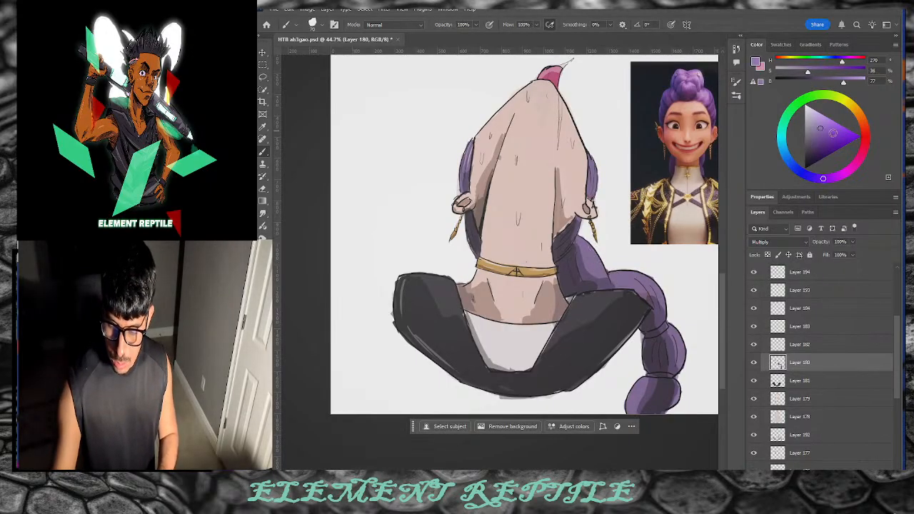
pyautogui.click(816, 118)
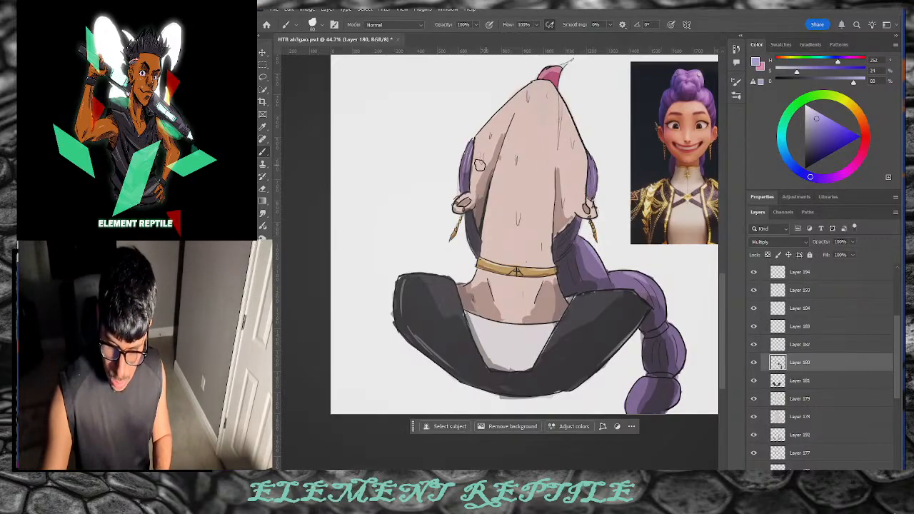
pyautogui.moveTo(475, 149); pyautogui.dragTo(466, 181)
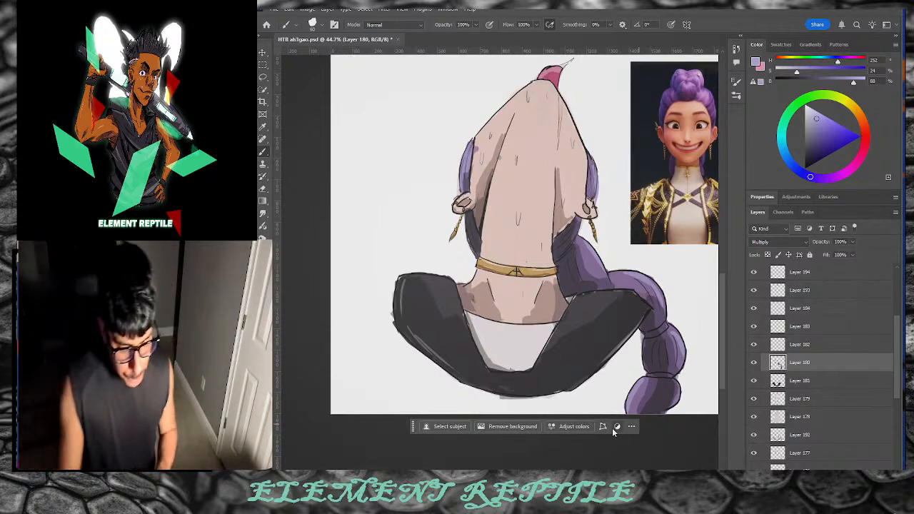
pyautogui.click(263, 214)
pyautogui.click(807, 434)
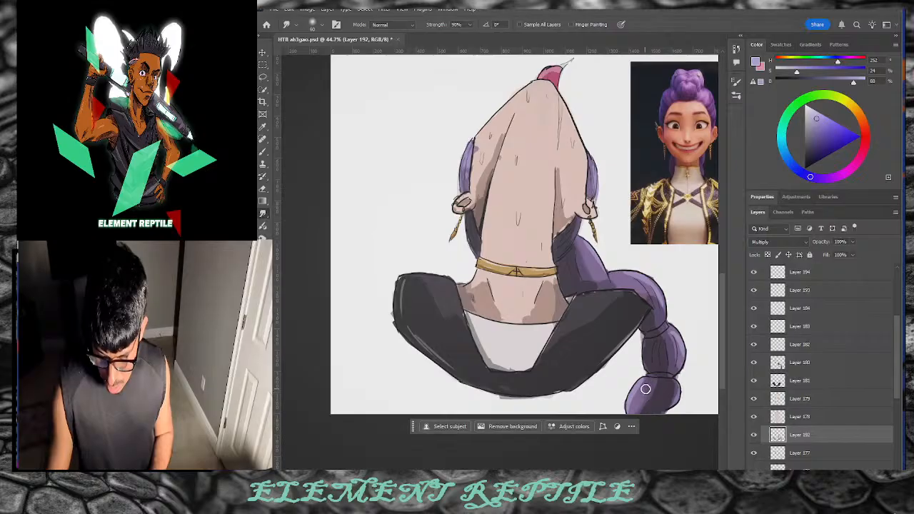
# Step: Smudge the lowest braid segment's shading on Layer 192, then reselect Layer 180
pyautogui.moveTo(645, 389); pyautogui.dragTo(638, 404)
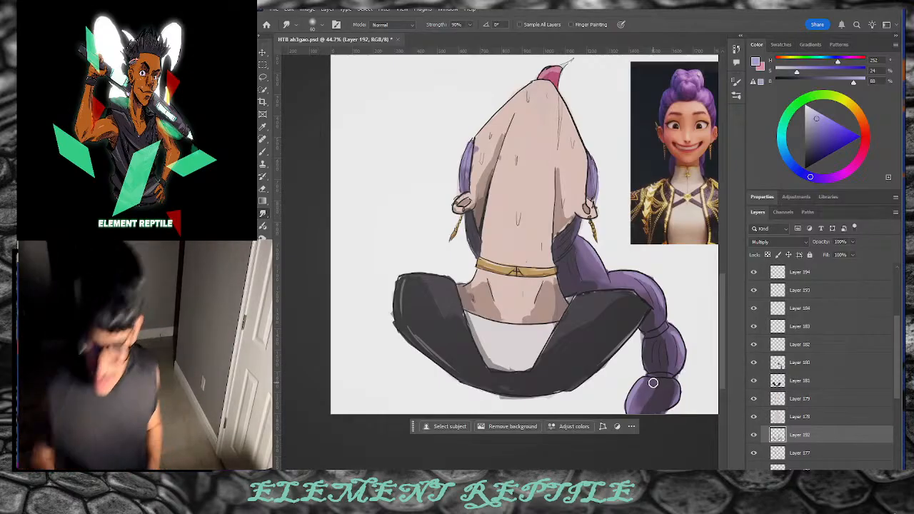
pyautogui.click(803, 364)
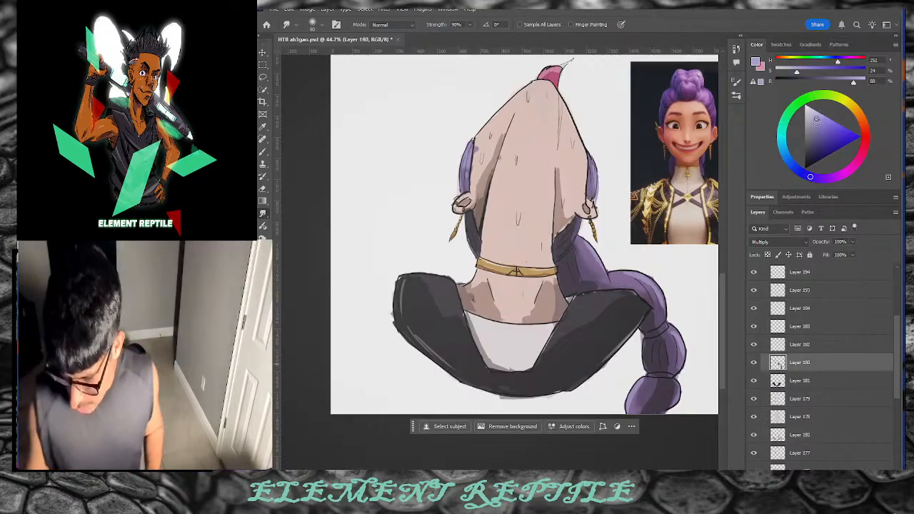
# Step: Choose a light, slightly saturated lavender (hue around 252) for highlights with the Brush tool
pyautogui.click(815, 177)
pyautogui.moveTo(815, 177); pyautogui.dragTo(812, 173)
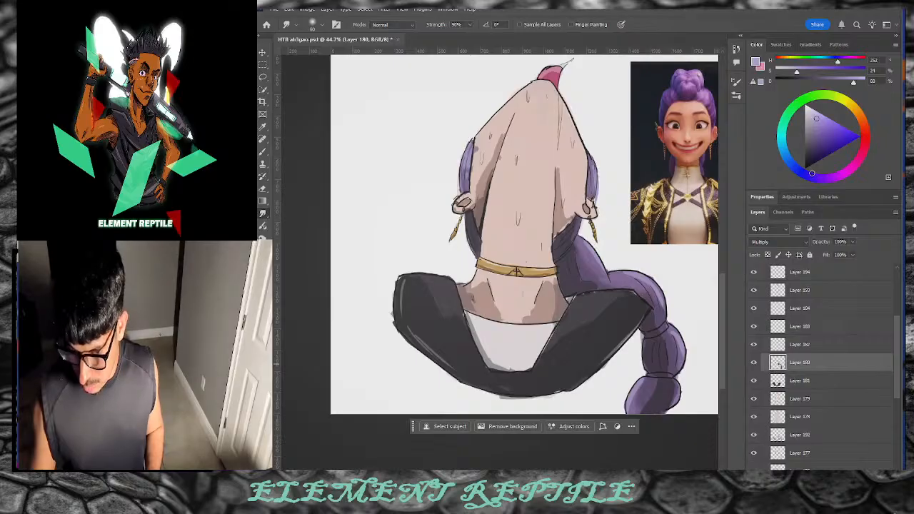
pyautogui.moveTo(818, 121); pyautogui.dragTo(768, 129)
pyautogui.click(262, 152)
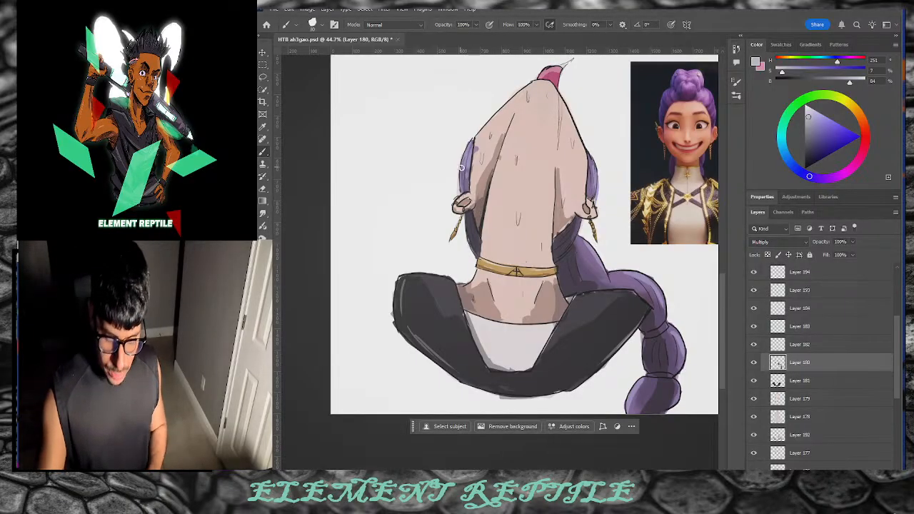
pyautogui.moveTo(807, 115); pyautogui.dragTo(812, 110)
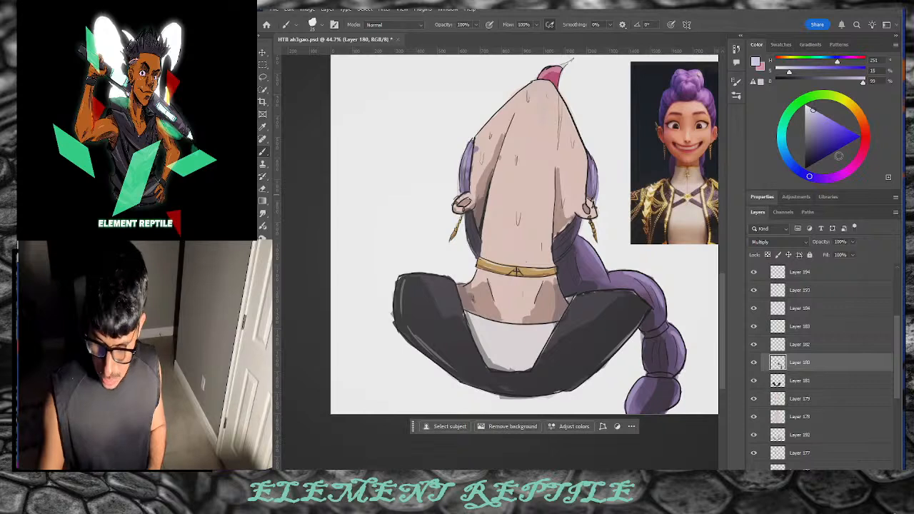
pyautogui.moveTo(812, 110); pyautogui.dragTo(818, 113)
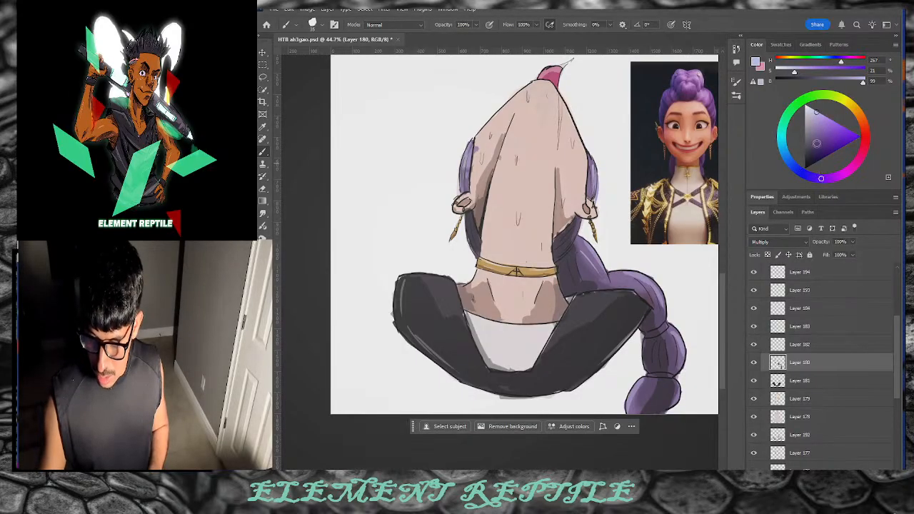
pyautogui.moveTo(816, 112); pyautogui.dragTo(811, 113)
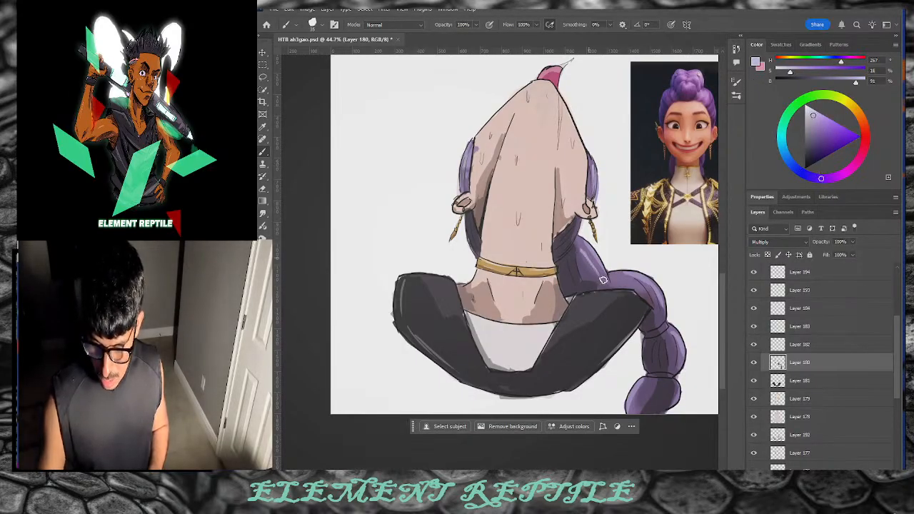
pyautogui.click(812, 109)
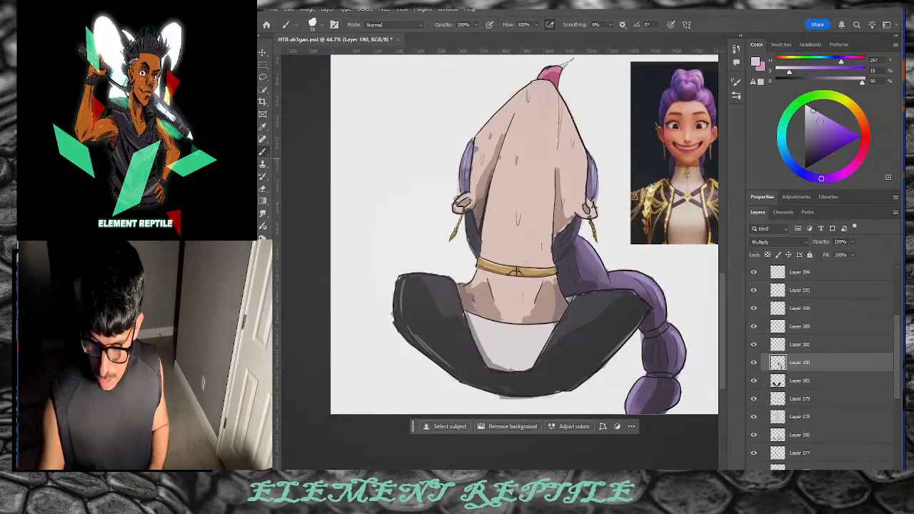
pyautogui.click(815, 112)
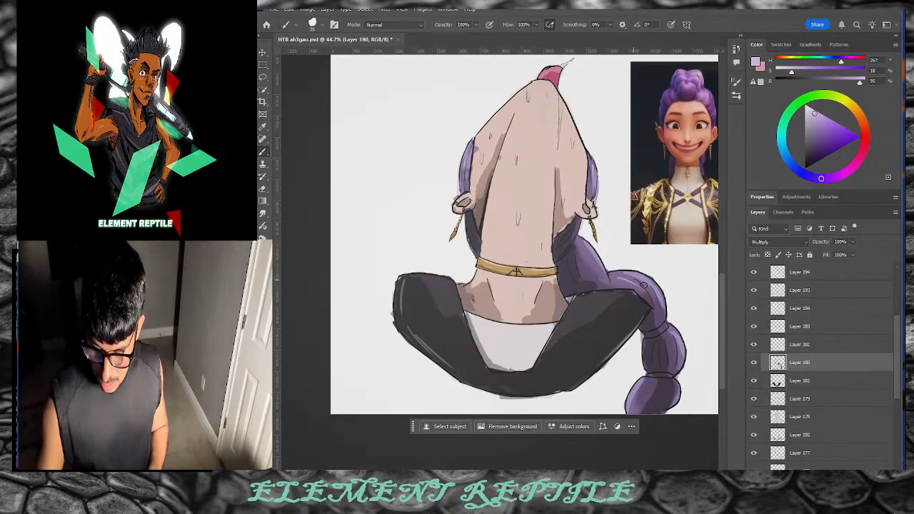
# Step: Paint a bright highlight stroke along the braid and darken a small patch of the upper braid
pyautogui.moveTo(643, 285); pyautogui.dragTo(647, 292)
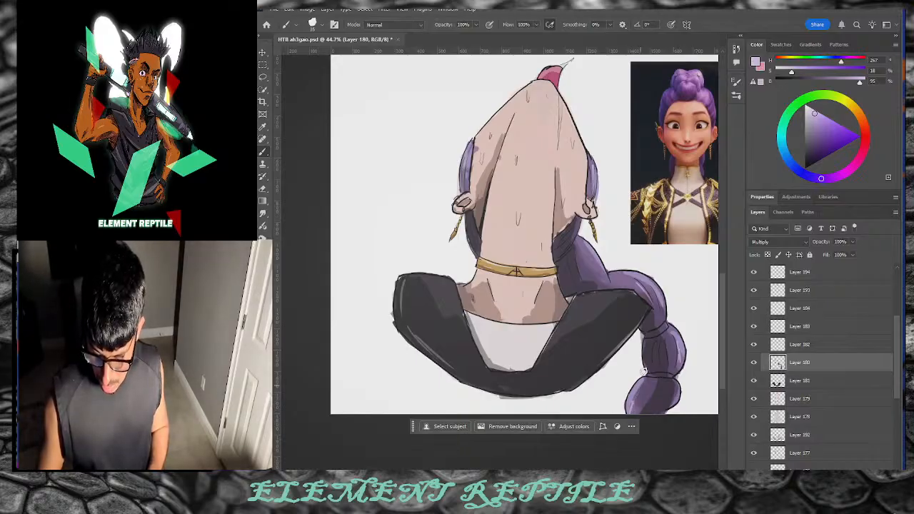
pyautogui.moveTo(585, 250); pyautogui.dragTo(594, 264)
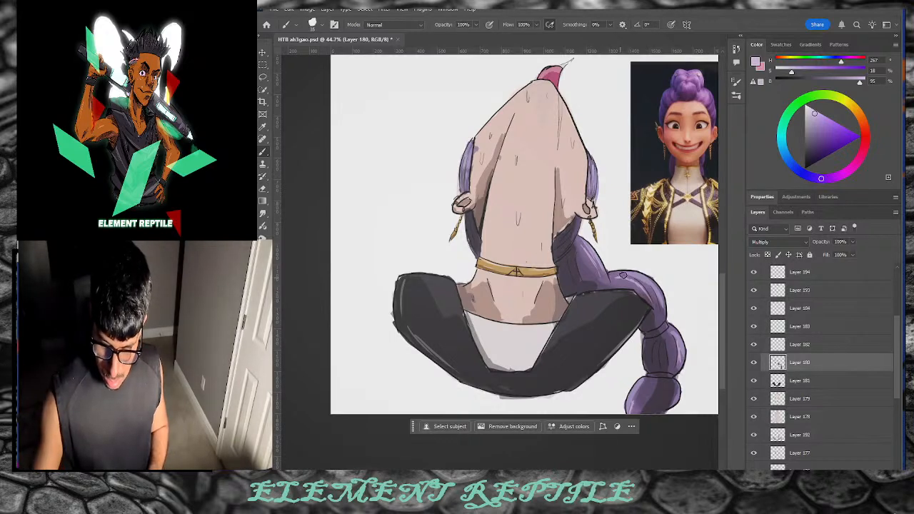
pyautogui.click(808, 108)
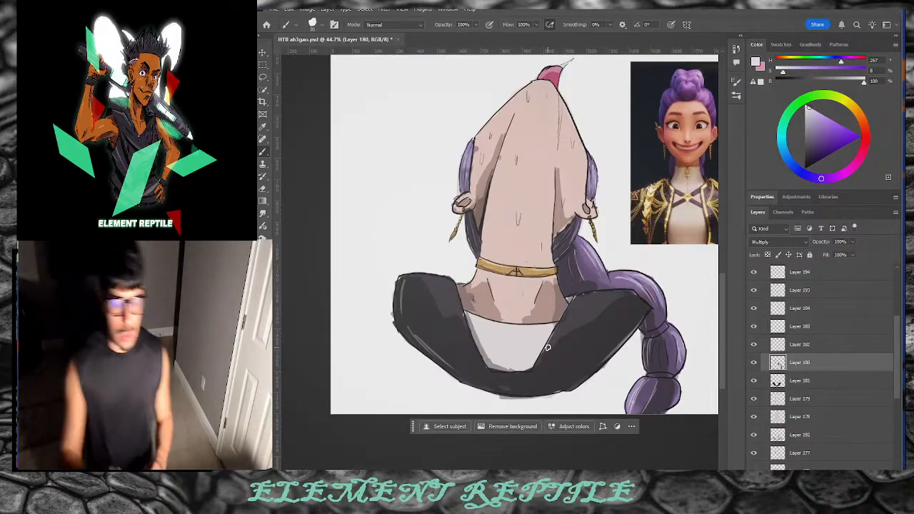
pyautogui.press('o')
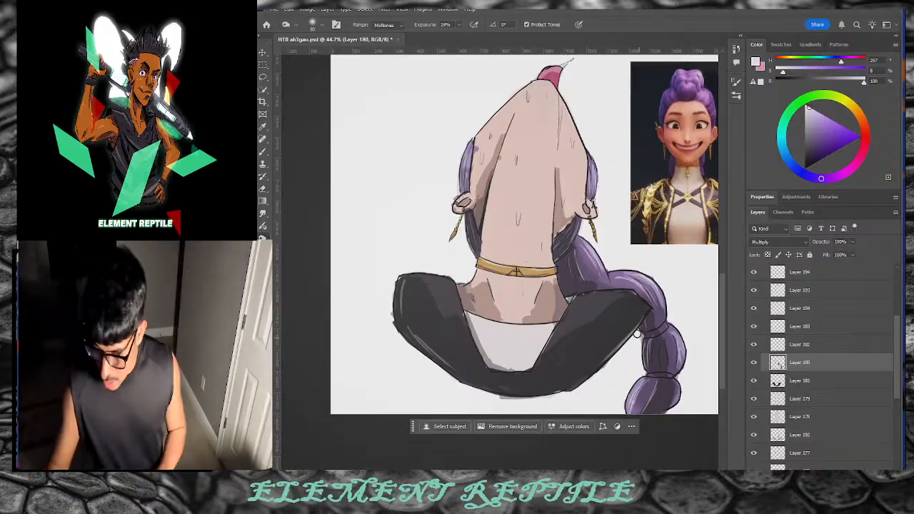
# Step: Undo a dodge stroke, then boost the purple braid's saturation with a 300 px Sponge brush
pyautogui.moveTo(599, 274)
pyautogui.mouseDown()
pyautogui.moveTo(578, 264)
pyautogui.moveTo(591, 263)
pyautogui.moveTo(570, 260)
pyautogui.moveTo(601, 295)
pyautogui.moveTo(587, 269)
pyautogui.mouseUp()
pyautogui.hotkey('ctrl', 'z')
pyautogui.press(']')
pyautogui.press(']')
pyautogui.press(']')
pyautogui.press(']')
pyautogui.press(']')
pyautogui.press(']')
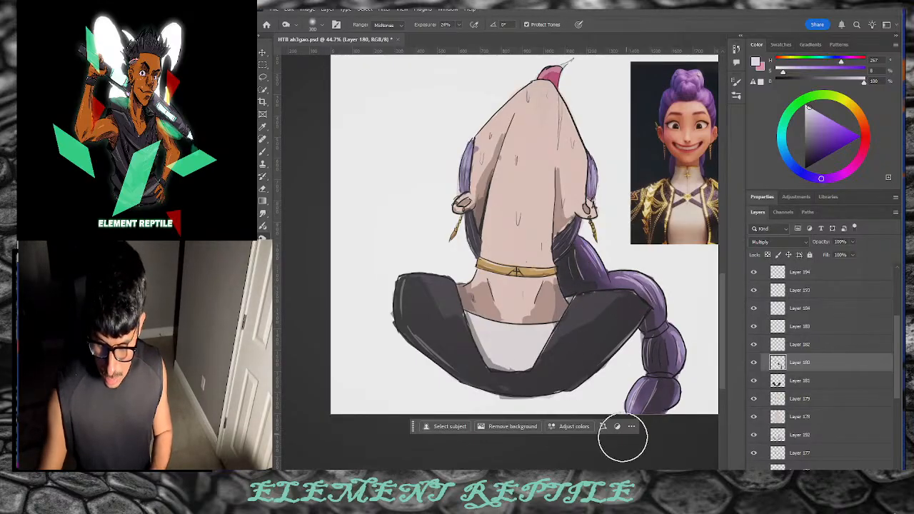
pyautogui.rightClick(270, 237)
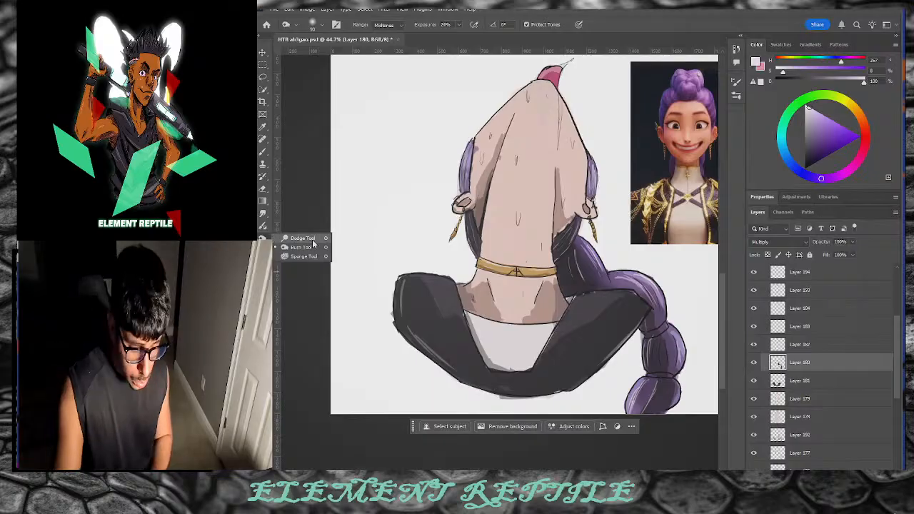
pyautogui.click(301, 256)
pyautogui.moveTo(606, 277)
pyautogui.mouseDown()
pyautogui.moveTo(659, 296)
pyautogui.moveTo(657, 303)
pyautogui.moveTo(609, 280)
pyautogui.mouseUp()
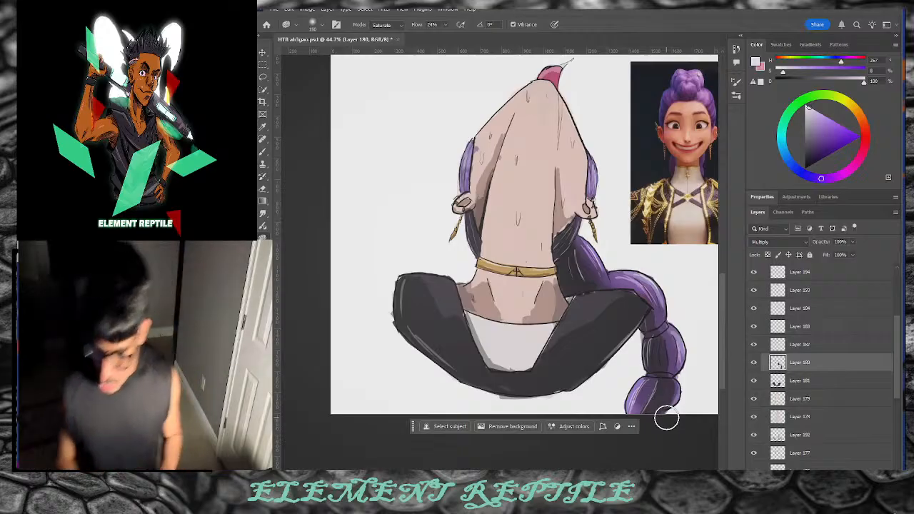
# Step: Select Layer 179, group it with Ctrl+G, then undo the grouping
pyautogui.click(800, 399)
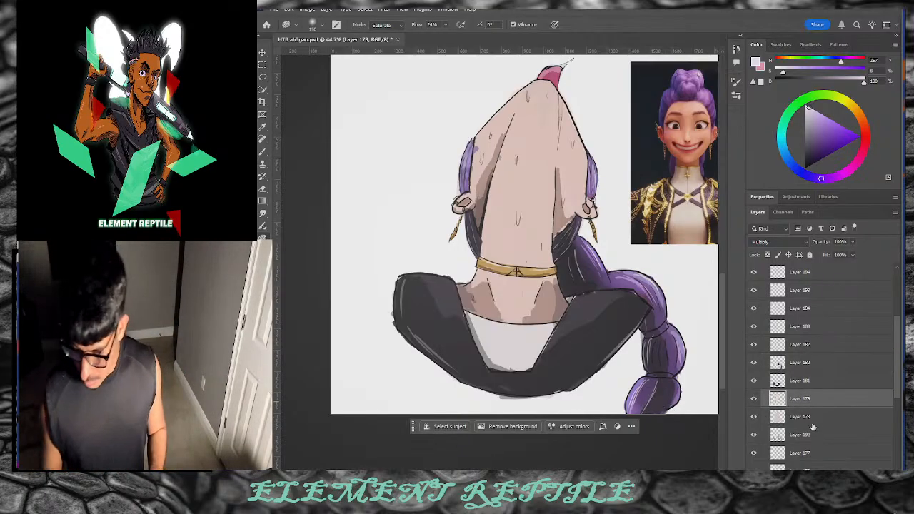
pyautogui.hotkey('ctrl', 'g')
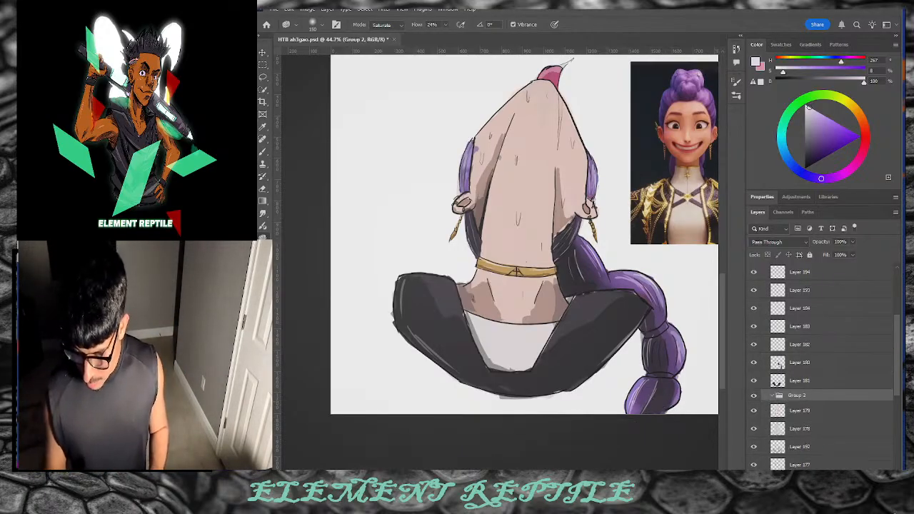
pyautogui.hotkey('ctrl', 'z')
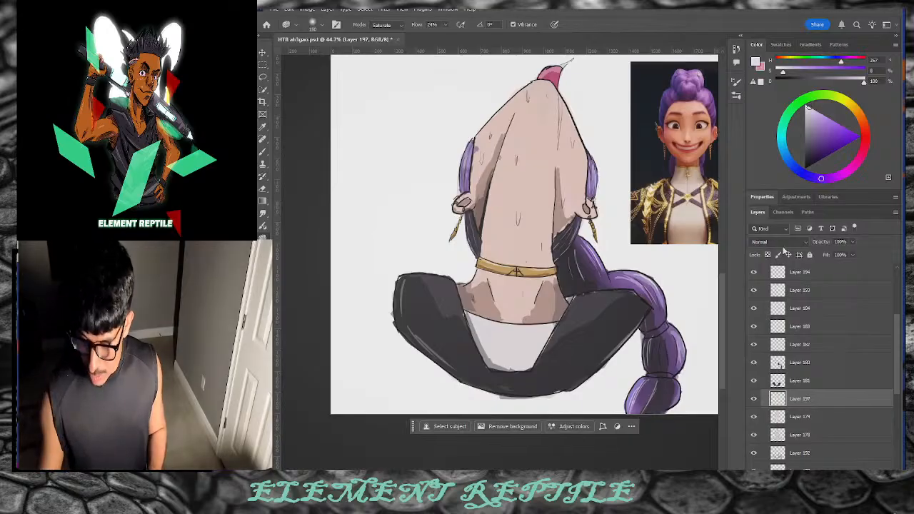
# Step: Set the new layer to Multiply and pick a muted red-brown paint colour
pyautogui.click(782, 243)
pyautogui.click(781, 265)
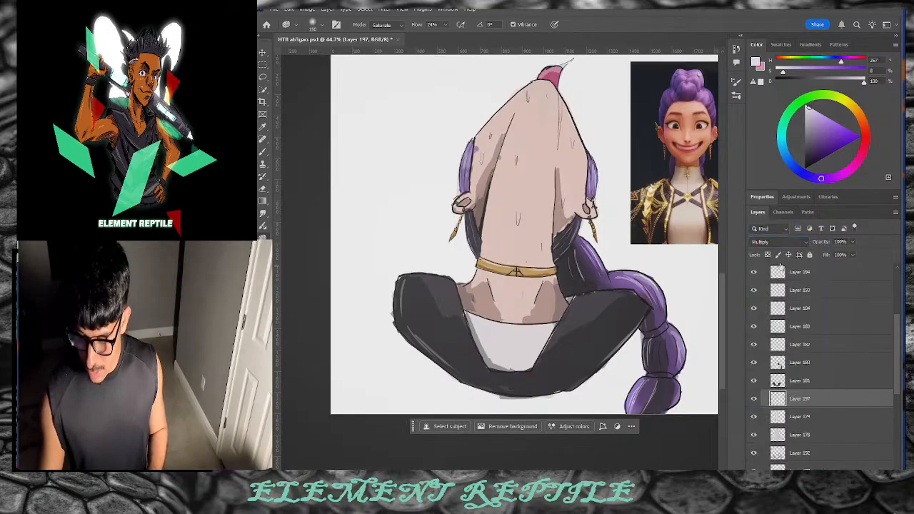
pyautogui.click(862, 124)
pyautogui.click(819, 131)
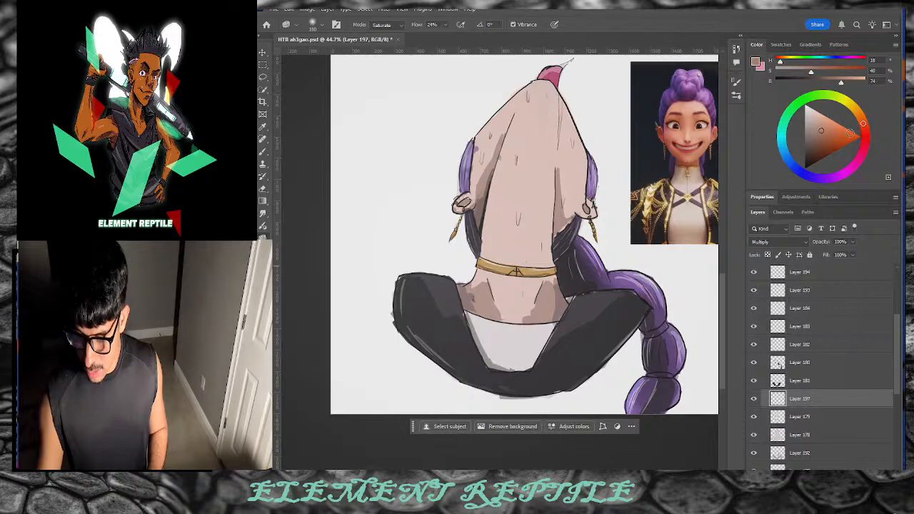
pyautogui.click(864, 134)
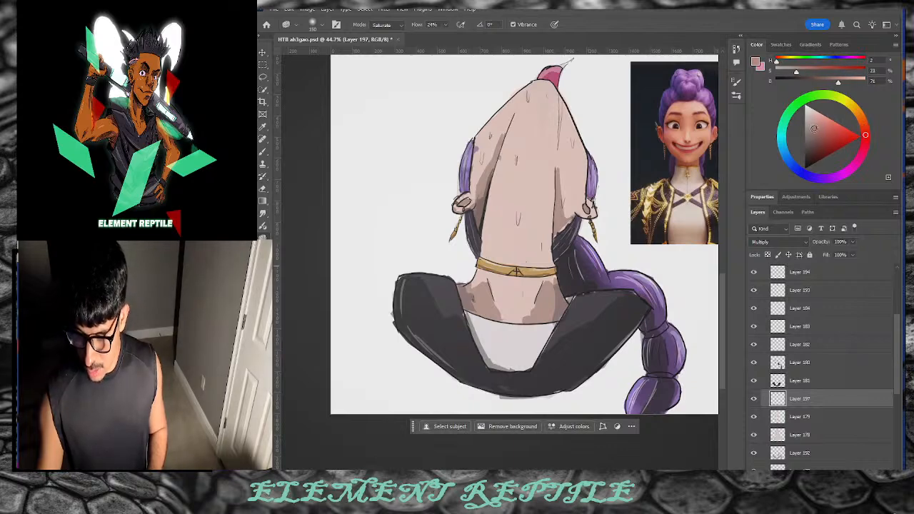
# Step: Switch to the Soft Round Pressure Opacity and Flow brush at 100 px
pyautogui.click(736, 95)
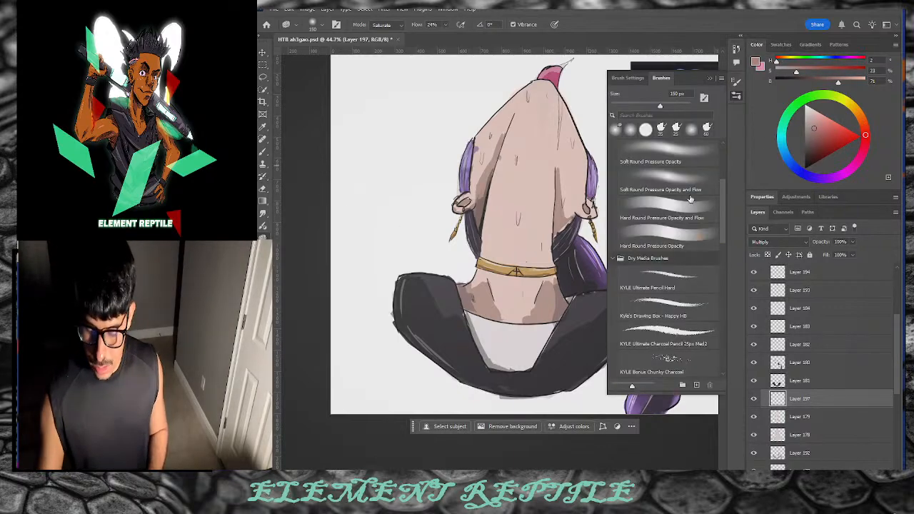
pyautogui.click(689, 159)
pyautogui.click(738, 95)
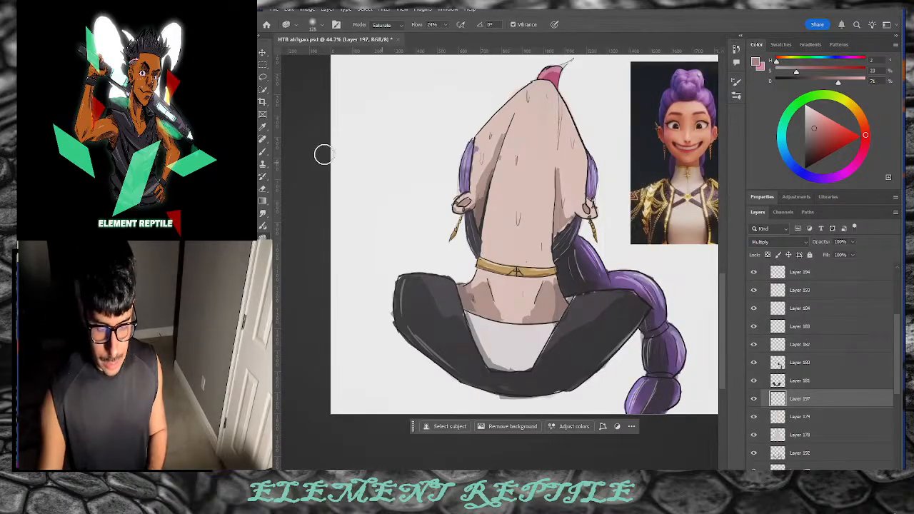
pyautogui.click(264, 152)
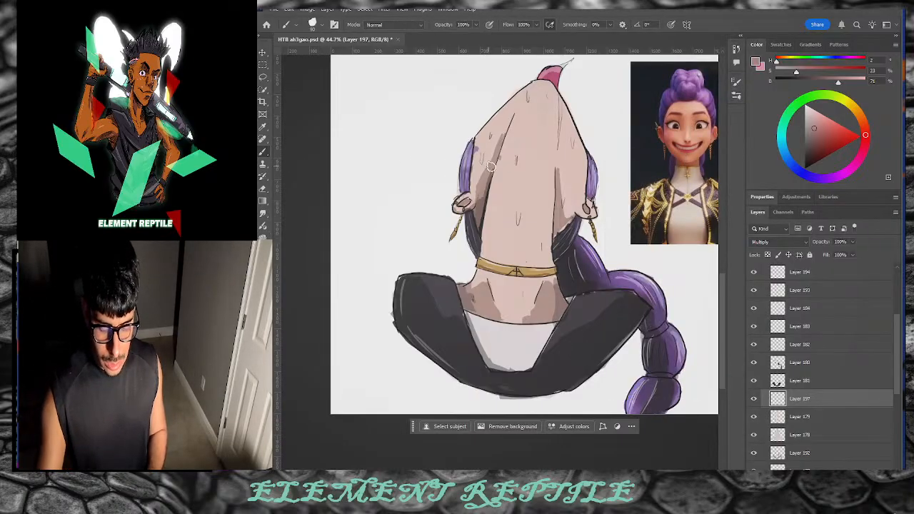
pyautogui.click(736, 97)
pyautogui.moveTo(718, 268); pyautogui.dragTo(722, 182)
pyautogui.click(673, 200)
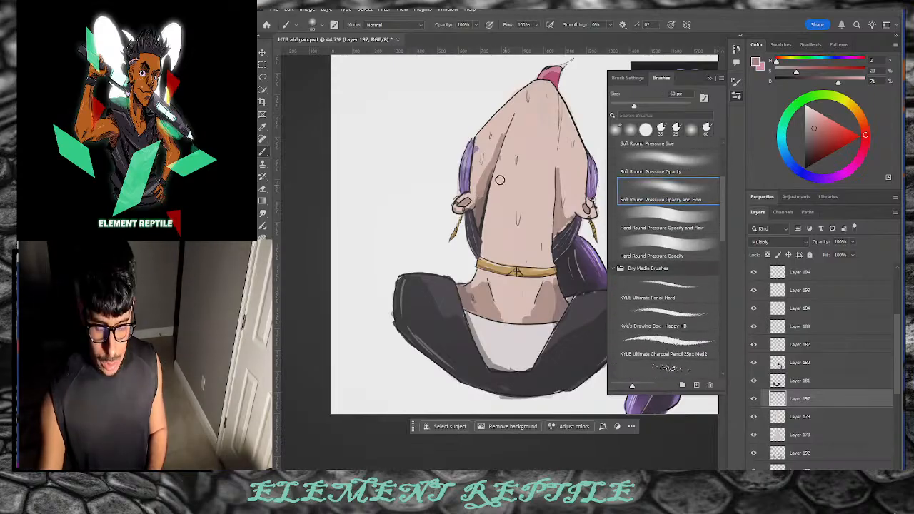
pyautogui.press(']')
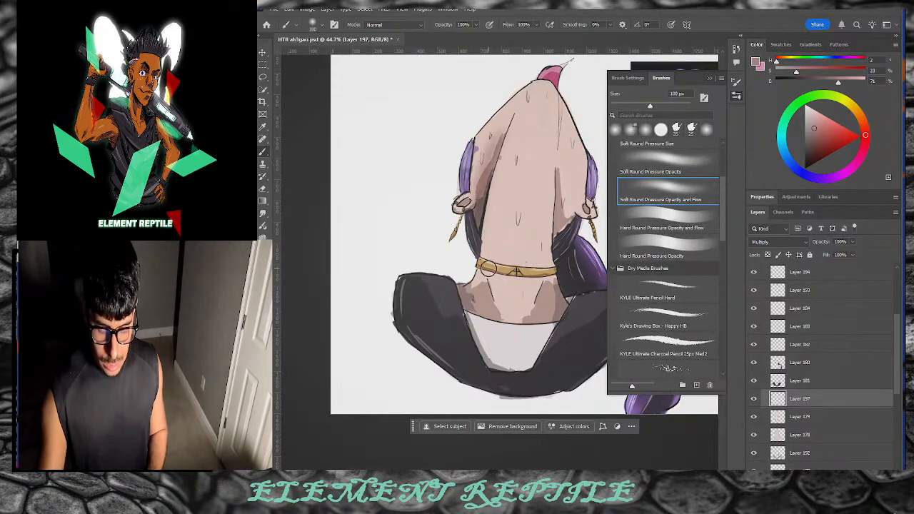
# Step: Paint soft shading down both torso sides and the lower back, then select Layer 179
pyautogui.moveTo(515, 126); pyautogui.dragTo(493, 258)
pyautogui.moveTo(562, 174); pyautogui.dragTo(562, 230)
pyautogui.moveTo(564, 143)
pyautogui.mouseDown()
pyautogui.moveTo(571, 218)
pyautogui.moveTo(563, 187)
pyautogui.mouseUp()
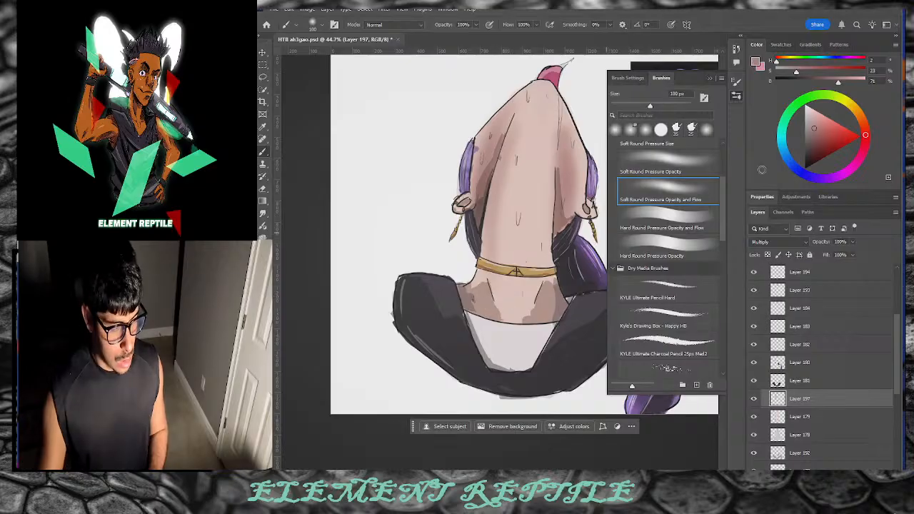
pyautogui.moveTo(819, 134); pyautogui.dragTo(814, 134)
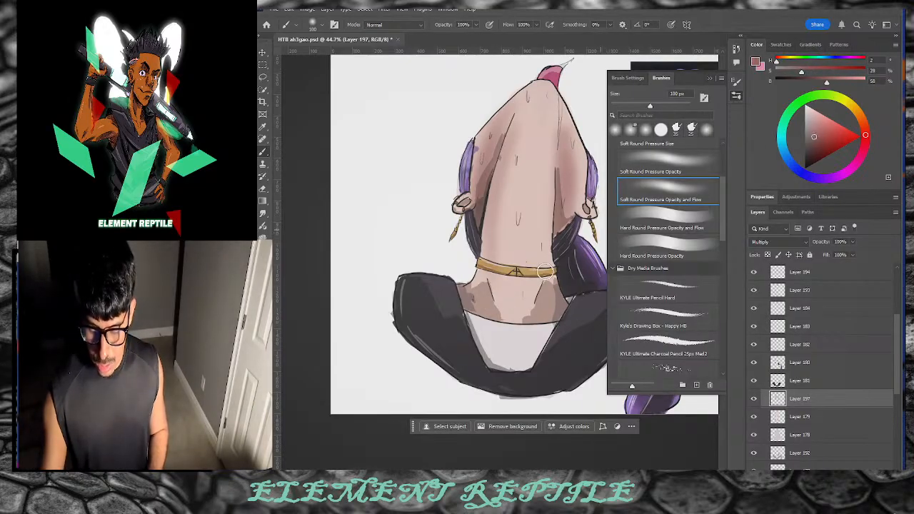
pyautogui.moveTo(479, 287)
pyautogui.mouseDown()
pyautogui.moveTo(482, 277)
pyautogui.moveTo(474, 313)
pyautogui.moveTo(479, 307)
pyautogui.mouseUp()
pyautogui.moveTo(542, 290)
pyautogui.mouseDown()
pyautogui.moveTo(548, 319)
pyautogui.moveTo(562, 286)
pyautogui.moveTo(534, 304)
pyautogui.moveTo(550, 304)
pyautogui.moveTo(480, 304)
pyautogui.moveTo(557, 282)
pyautogui.moveTo(531, 323)
pyautogui.moveTo(553, 282)
pyautogui.moveTo(485, 299)
pyautogui.mouseUp()
pyautogui.hotkey('ctrl', 'z')
pyautogui.hotkey('ctrl', 'z')
pyautogui.moveTo(558, 165); pyautogui.dragTo(564, 257)
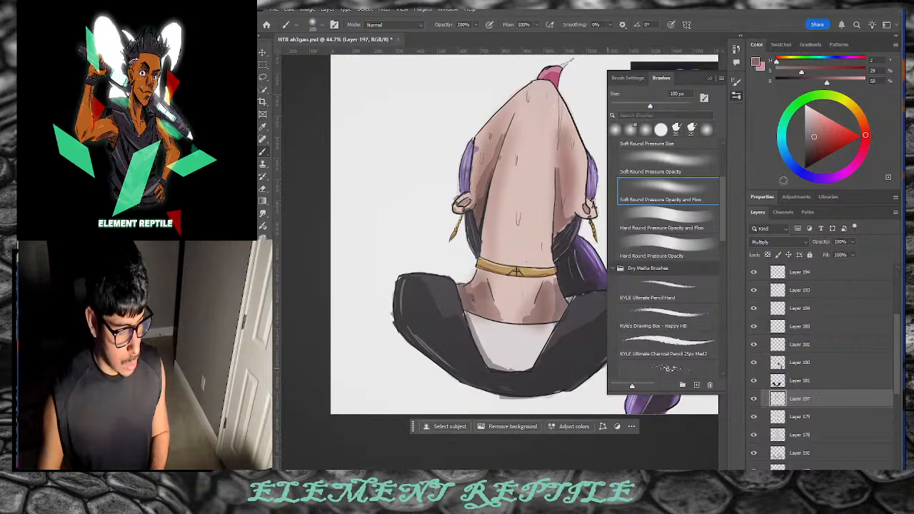
pyautogui.moveTo(864, 134); pyautogui.dragTo(862, 118)
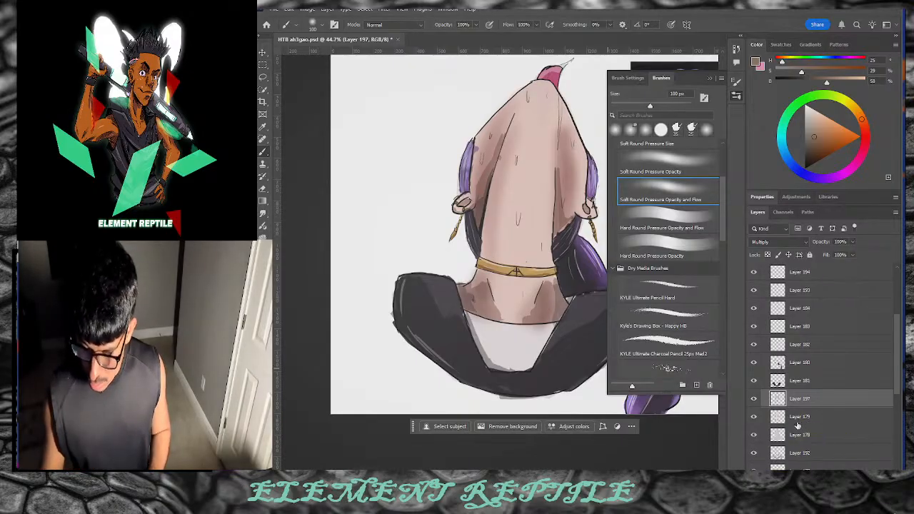
pyautogui.click(797, 420)
pyautogui.press('o')
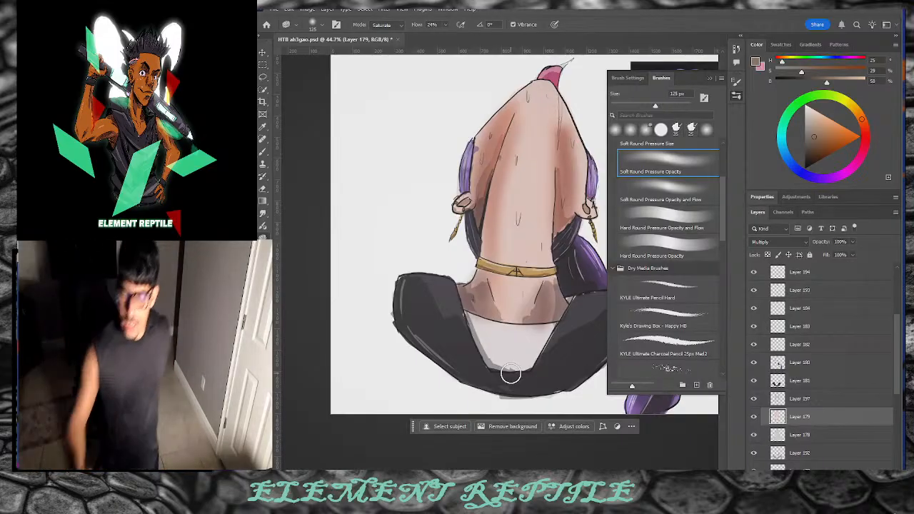
# Step: Deepen the right shoulder's shading on Layer 179 with a 150 px Burn brush
pyautogui.click(798, 401)
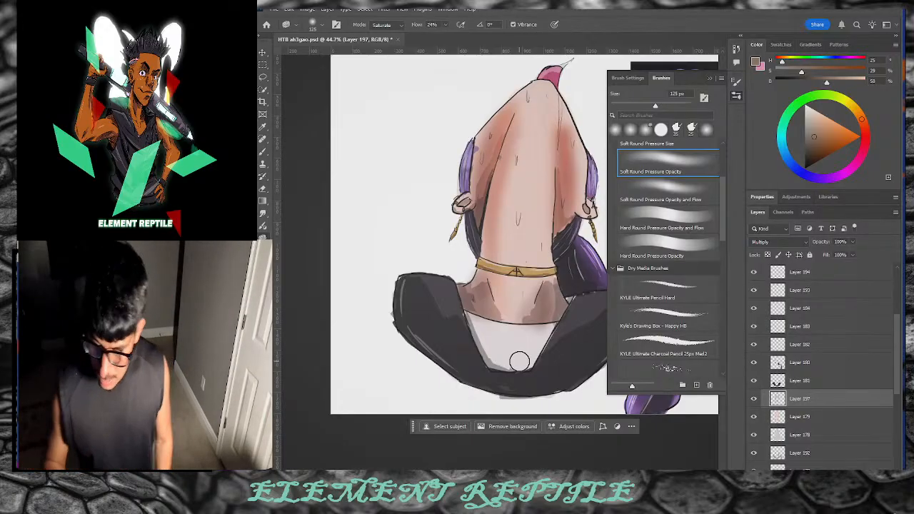
pyautogui.click(798, 416)
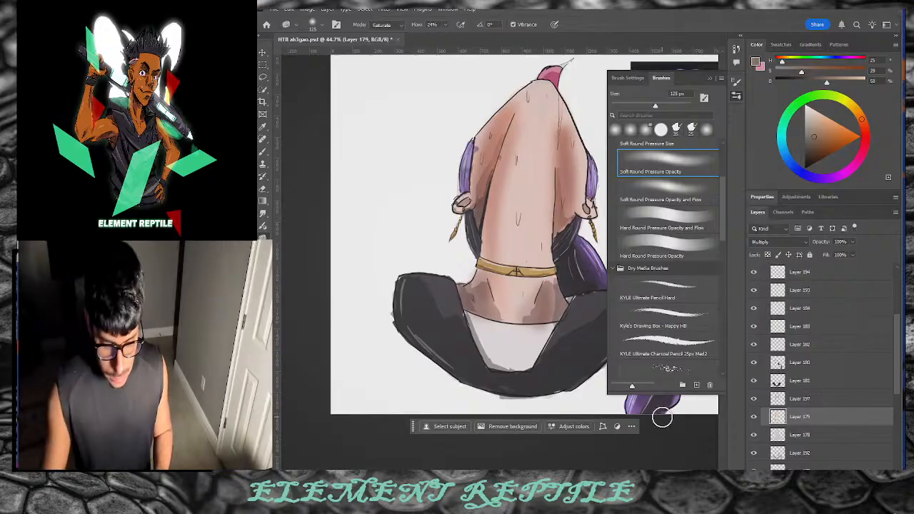
pyautogui.rightClick(264, 238)
pyautogui.click(305, 247)
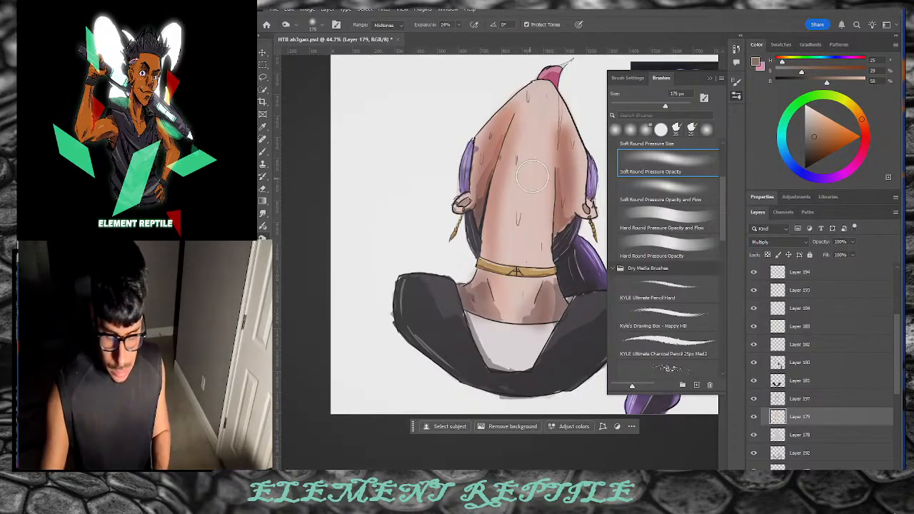
pyautogui.press(']')
pyautogui.press(']')
pyautogui.press(']')
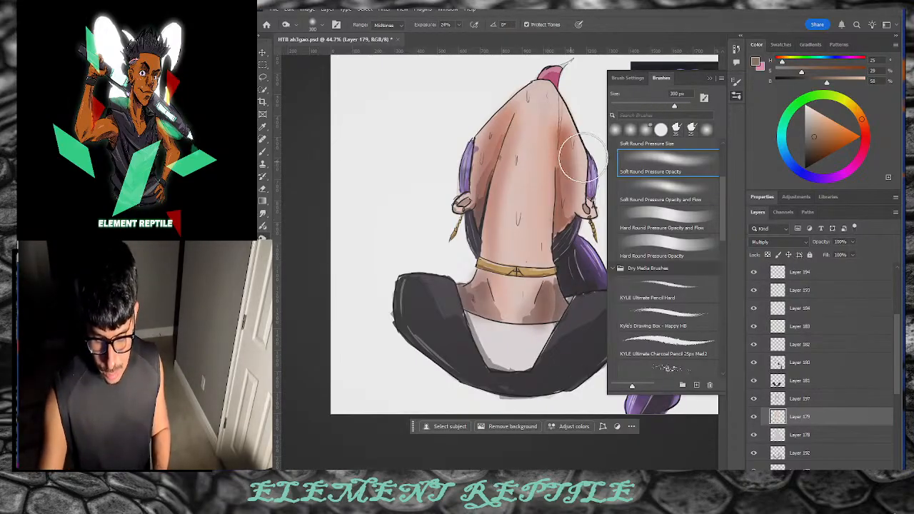
pyautogui.press('[')
pyautogui.press('[')
pyautogui.press('[')
pyautogui.press('[')
pyautogui.press('[')
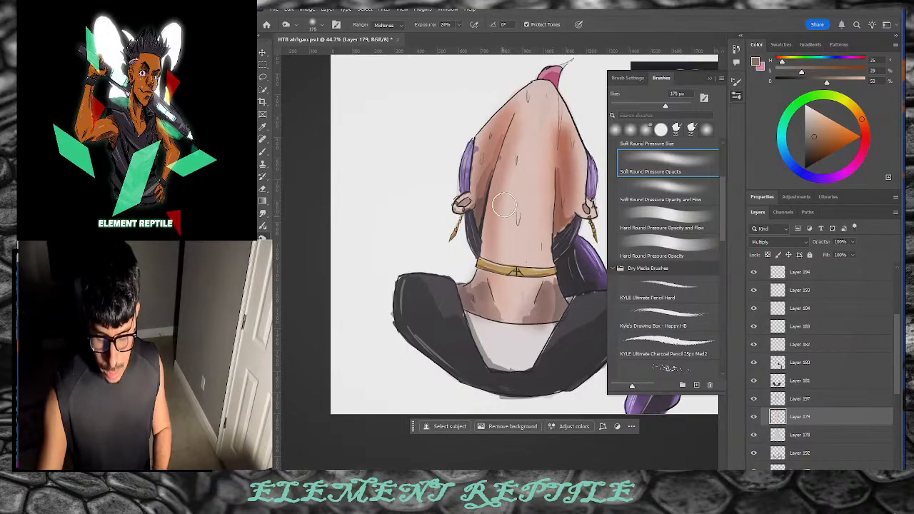
pyautogui.press('[')
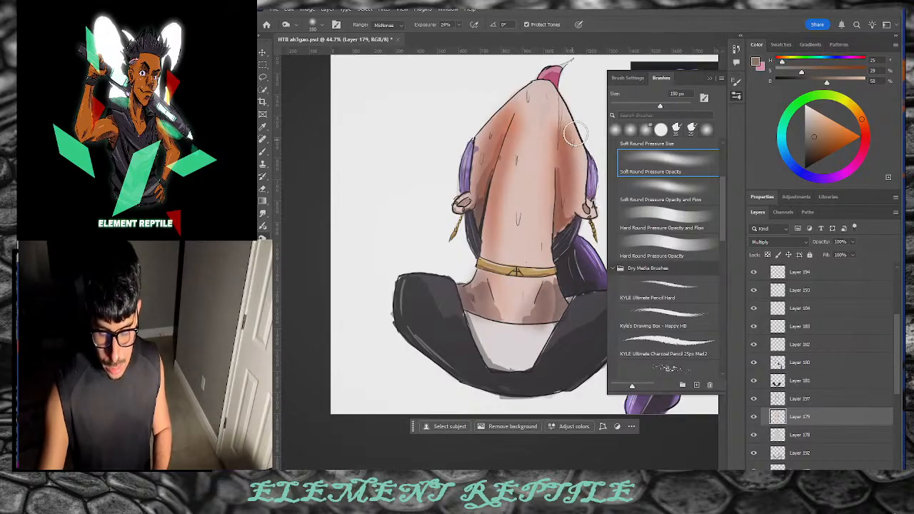
pyautogui.moveTo(562, 121); pyautogui.dragTo(585, 190)
pyautogui.moveTo(553, 148); pyautogui.dragTo(581, 182)
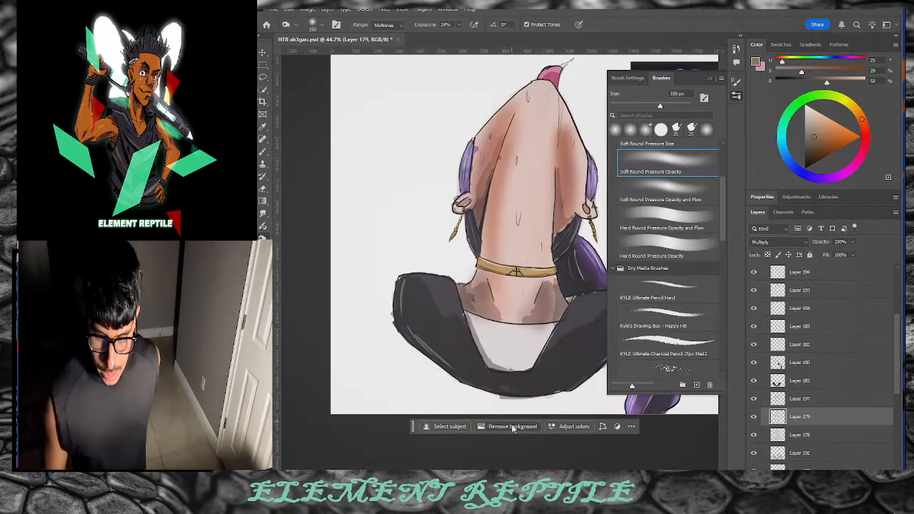
# Step: Toggle Layer 179's visibility off and on twice to compare the shading
pyautogui.click(754, 417)
pyautogui.click(754, 417)
pyautogui.click(754, 417)
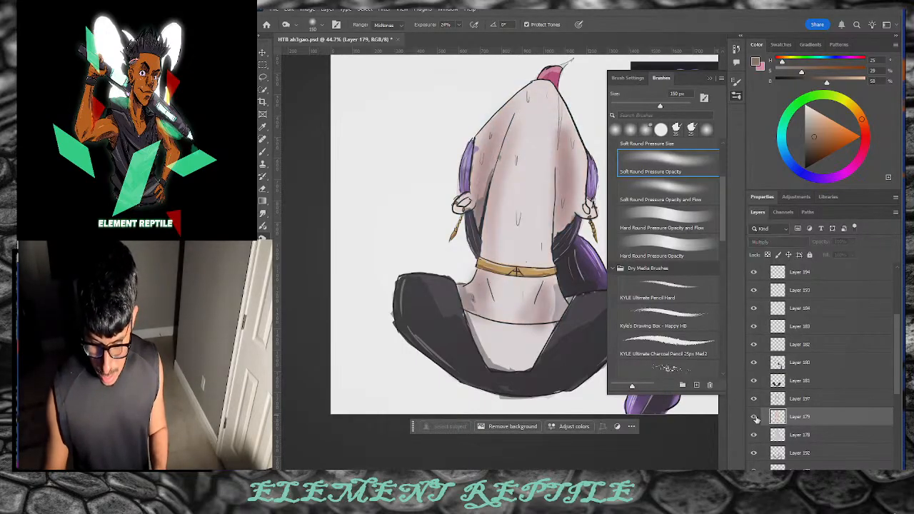
pyautogui.click(754, 417)
pyautogui.click(754, 417)
pyautogui.click(754, 417)
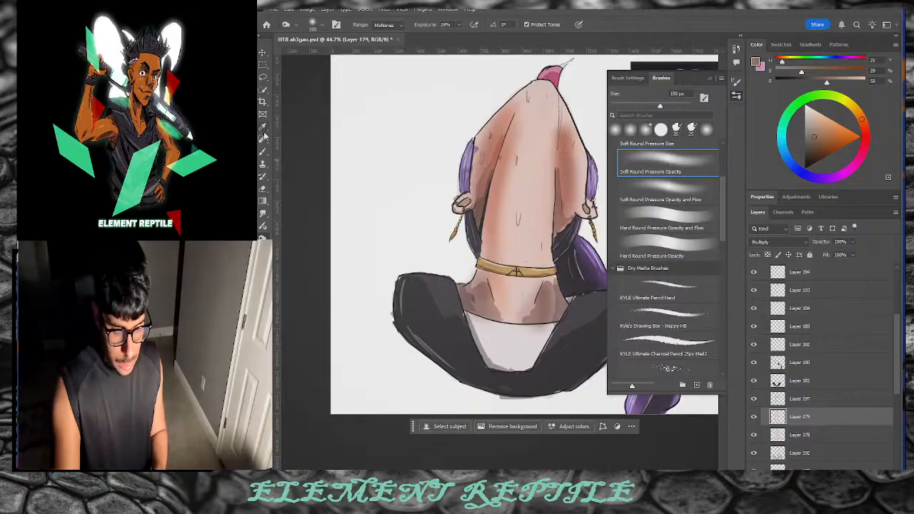
# Step: Move to Layer 197 and set the brush to Soft Round Pressure Opacity
pyautogui.press('b')
pyautogui.keyDown('alt'); pyautogui.click(456, 251); pyautogui.keyUp('alt')
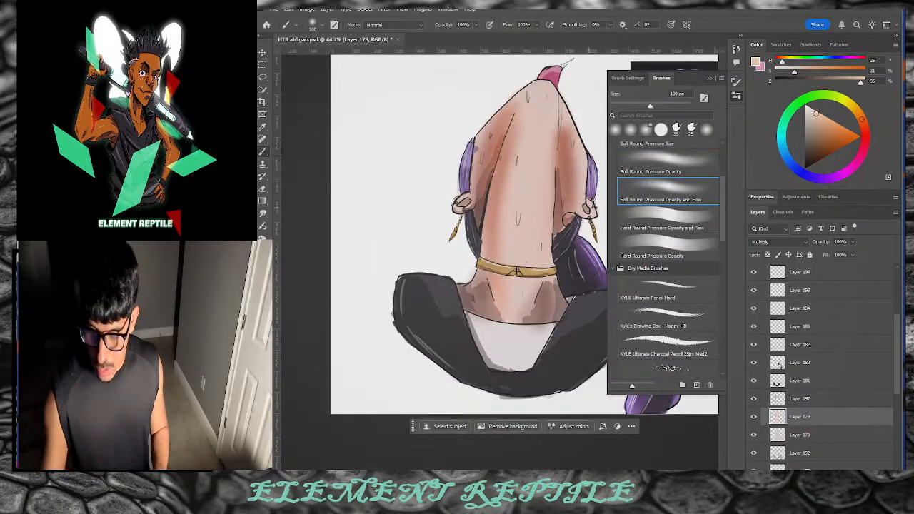
pyautogui.press('[')
pyautogui.press('[')
pyautogui.press('[')
pyautogui.press('[')
pyautogui.press('[')
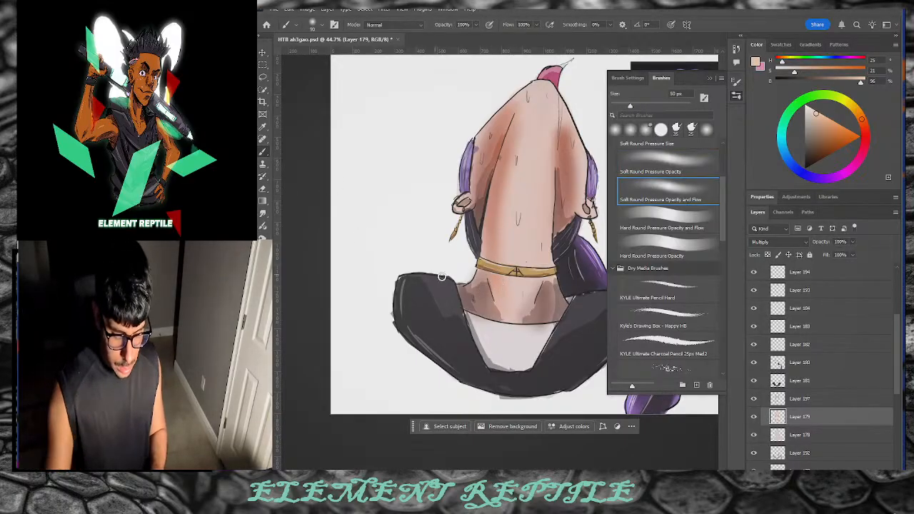
pyautogui.click(696, 219)
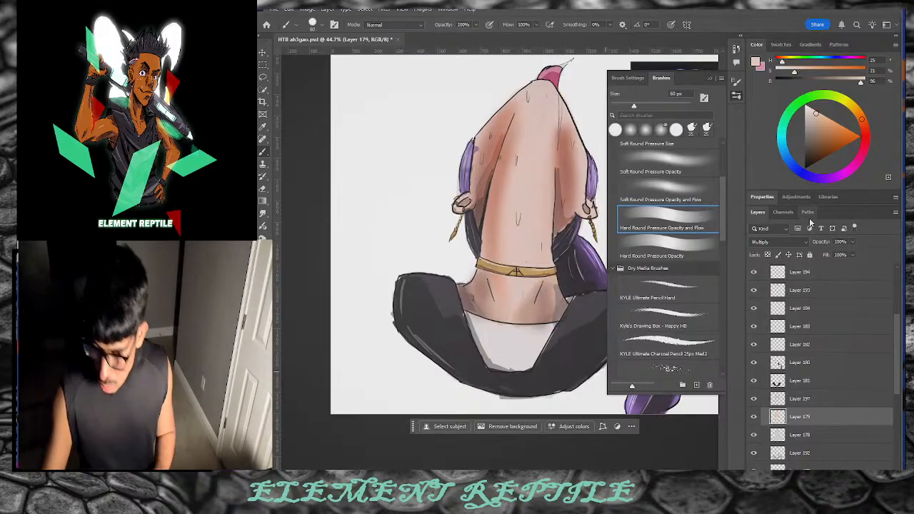
pyautogui.hotkey('alt', ']')
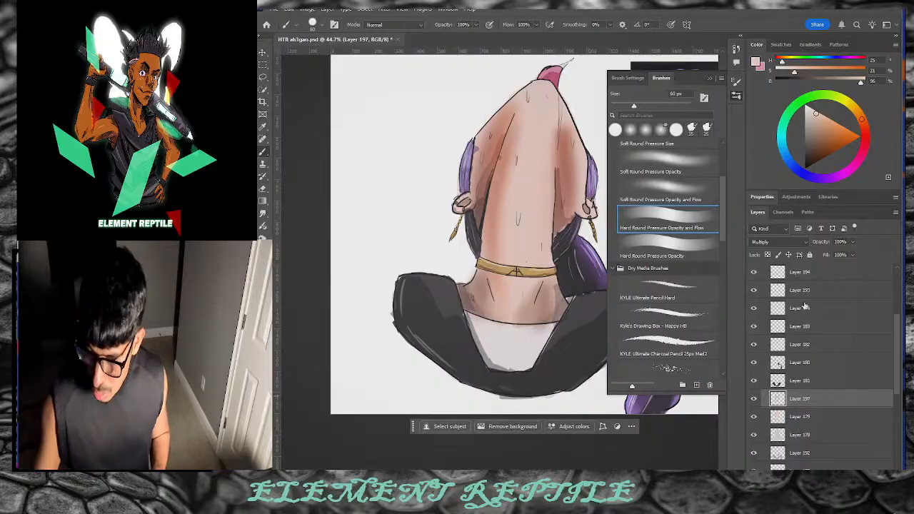
pyautogui.click(681, 168)
# Step: Mix a light warm blush pink and paint it along the shorts' waistband with a 70 px brush
pyautogui.moveTo(860, 120); pyautogui.dragTo(855, 163)
pyautogui.moveTo(826, 137)
pyautogui.mouseDown()
pyautogui.moveTo(825, 128)
pyautogui.moveTo(820, 135)
pyautogui.mouseUp()
pyautogui.press(']')
pyautogui.press(']')
pyautogui.press(']')
pyautogui.press(']')
pyautogui.press(']')
pyautogui.press(']')
pyautogui.press(']')
pyautogui.press(']')
pyautogui.press('[')
pyautogui.press('[')
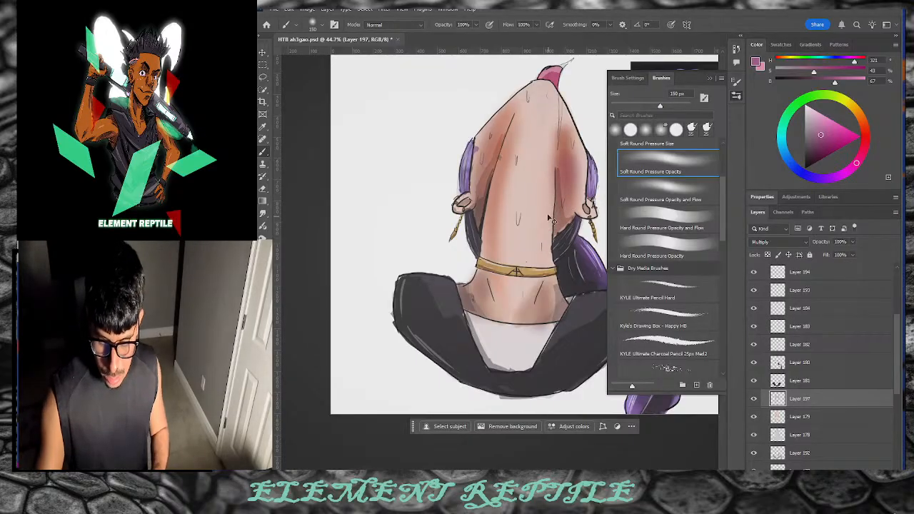
pyautogui.press('[')
pyautogui.press('[')
pyautogui.press('[')
pyautogui.press('[')
pyautogui.press('[')
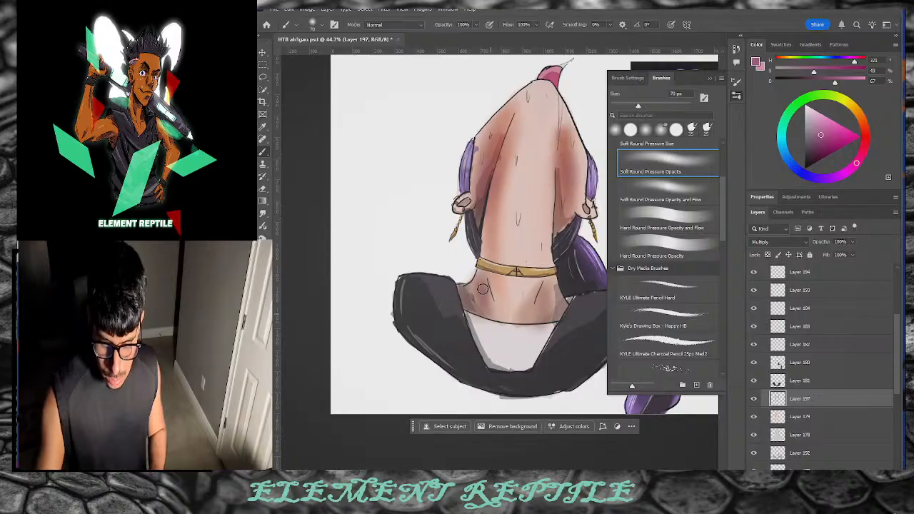
pyautogui.hotkey('ctrl', 'z')
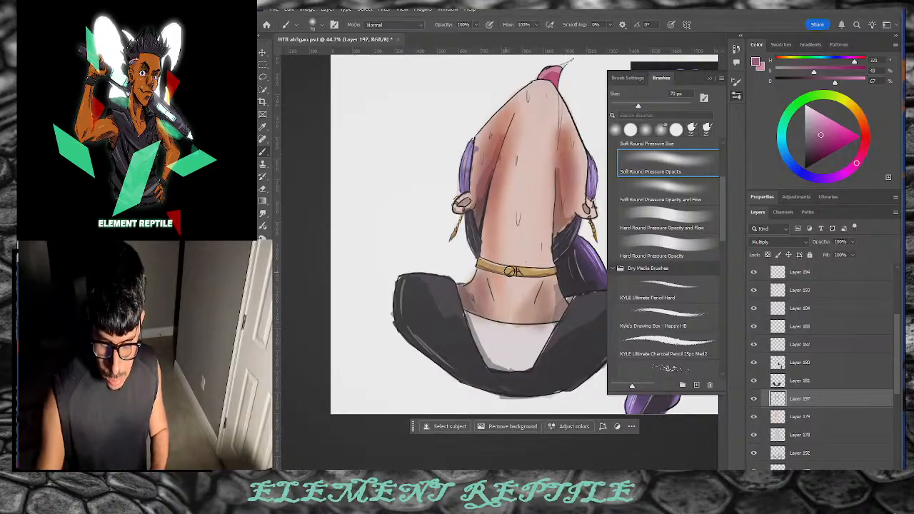
pyautogui.moveTo(821, 136); pyautogui.dragTo(817, 123)
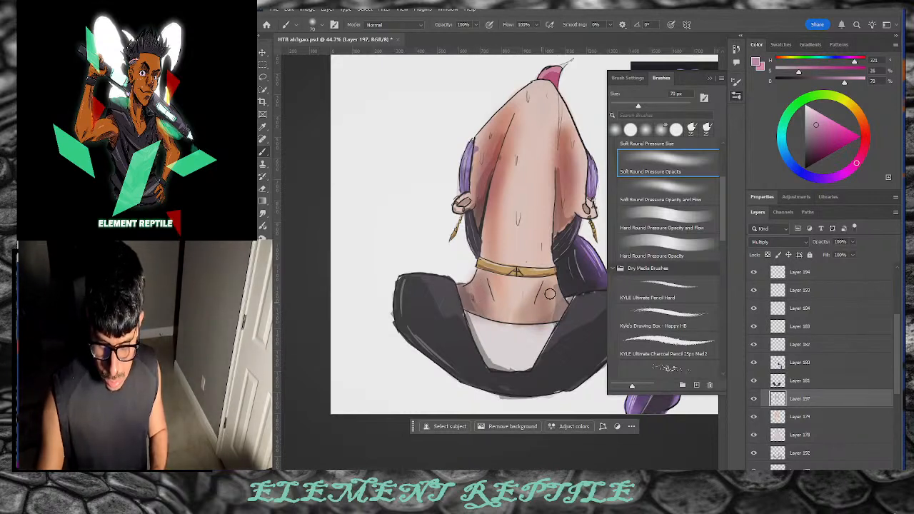
pyautogui.moveTo(860, 155); pyautogui.dragTo(864, 144)
pyautogui.moveTo(816, 124); pyautogui.dragTo(818, 125)
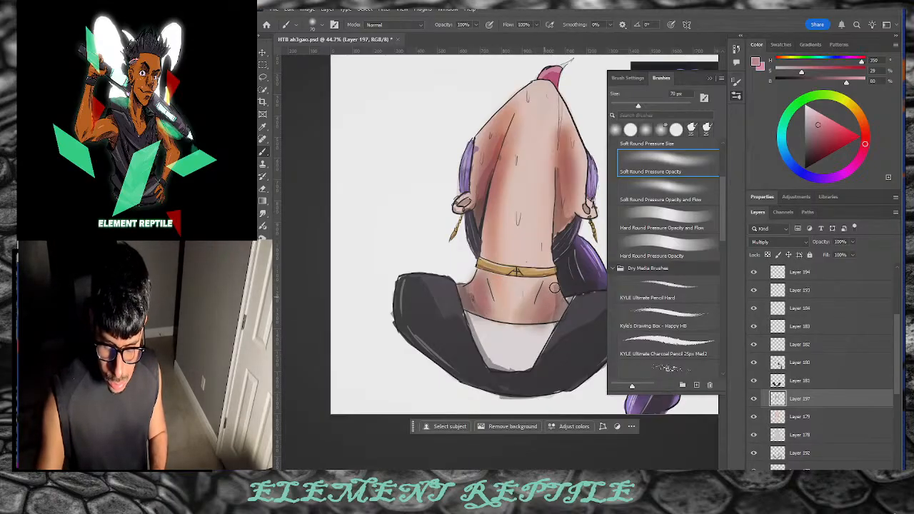
pyautogui.press('e')
pyautogui.press('b')
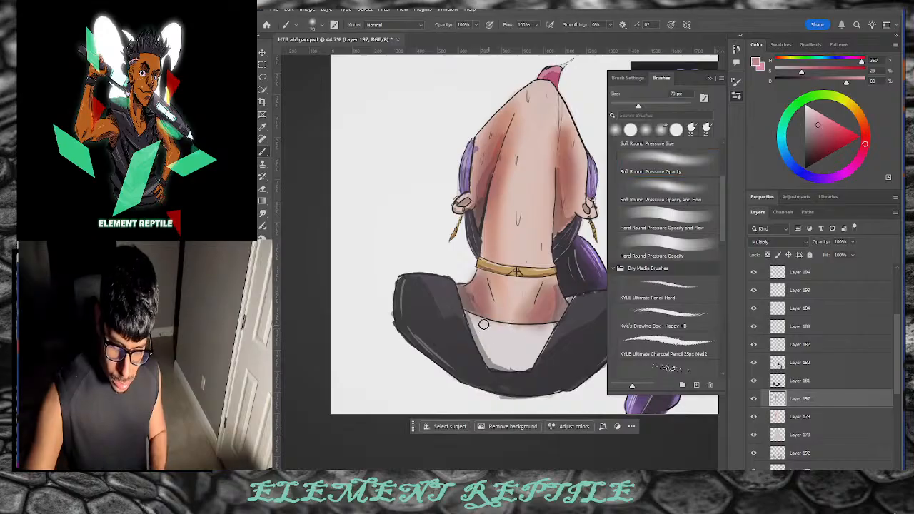
pyautogui.moveTo(482, 323)
pyautogui.mouseDown()
pyautogui.moveTo(474, 320)
pyautogui.moveTo(554, 330)
pyautogui.mouseUp()
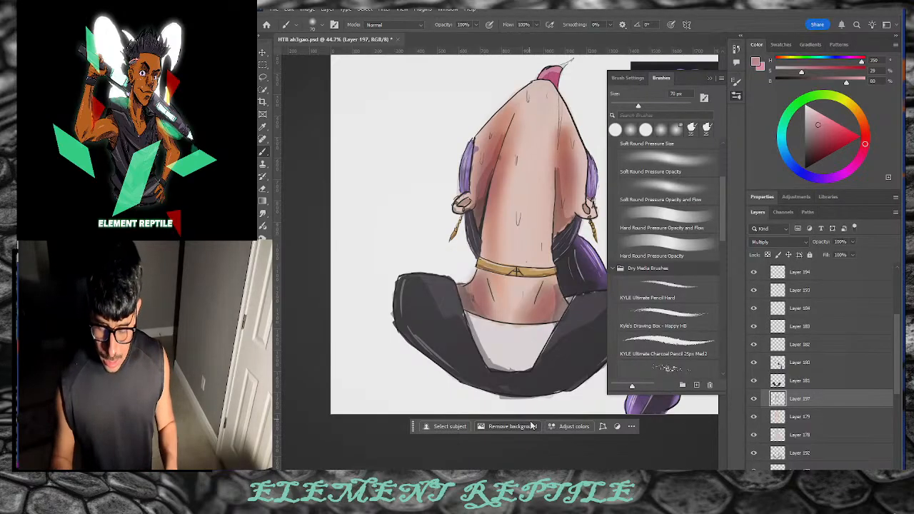
# Step: On Layer 179, pick a light tan skin colour and shrink the brush to 60 px
pyautogui.click(803, 416)
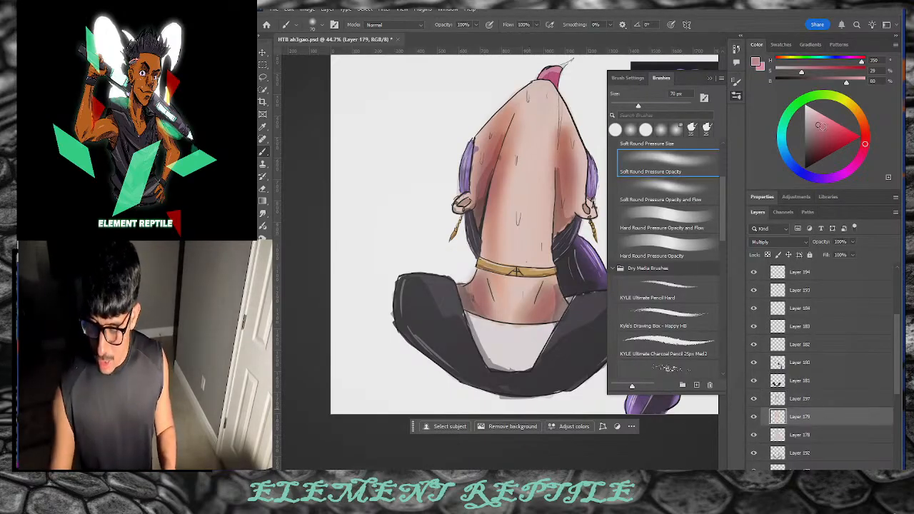
pyautogui.click(856, 138)
pyautogui.click(858, 113)
pyautogui.click(825, 125)
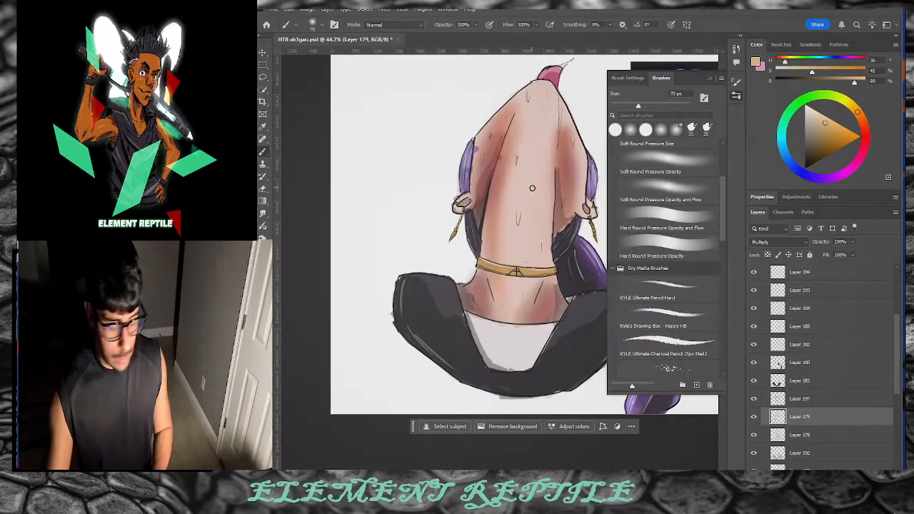
pyautogui.press('[')
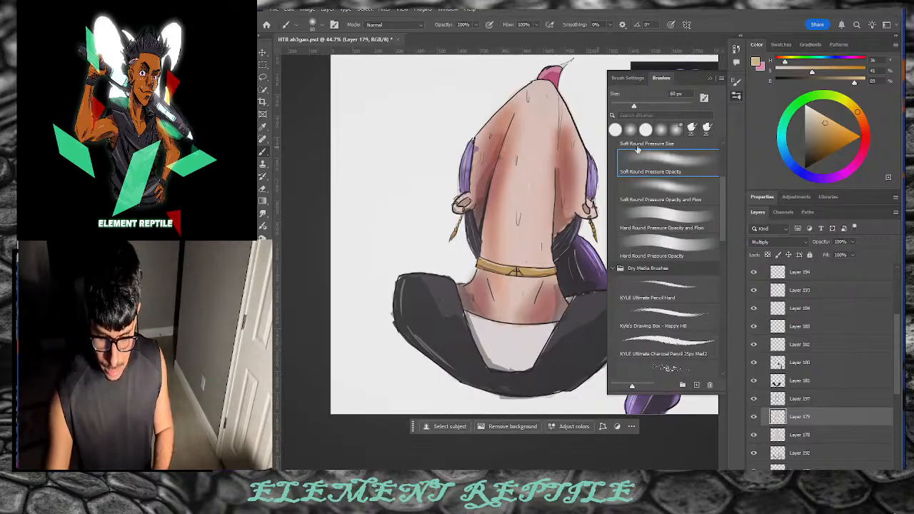
# Step: Add a new layer above Layer 177 and choose a pale peach colour
pyautogui.click(807, 399)
pyautogui.hotkey('ctrl', 'shift', 'alt', 'n')
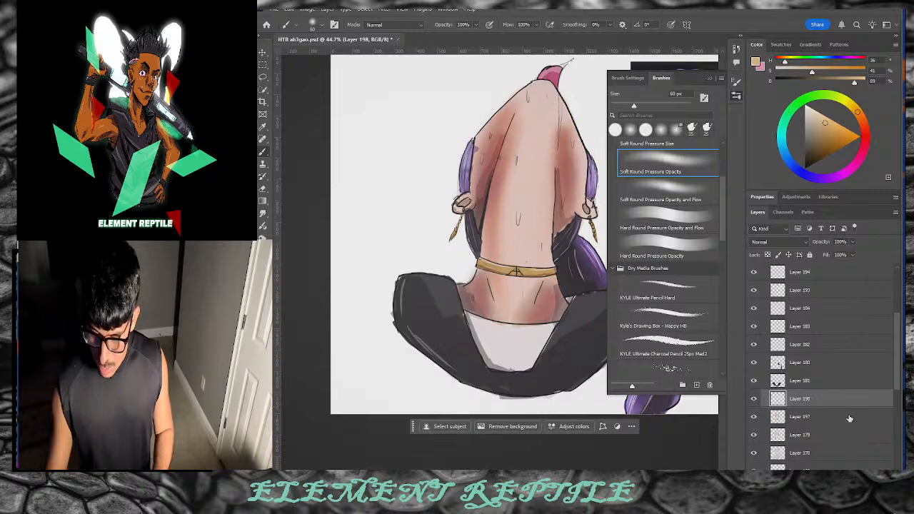
pyautogui.click(846, 124)
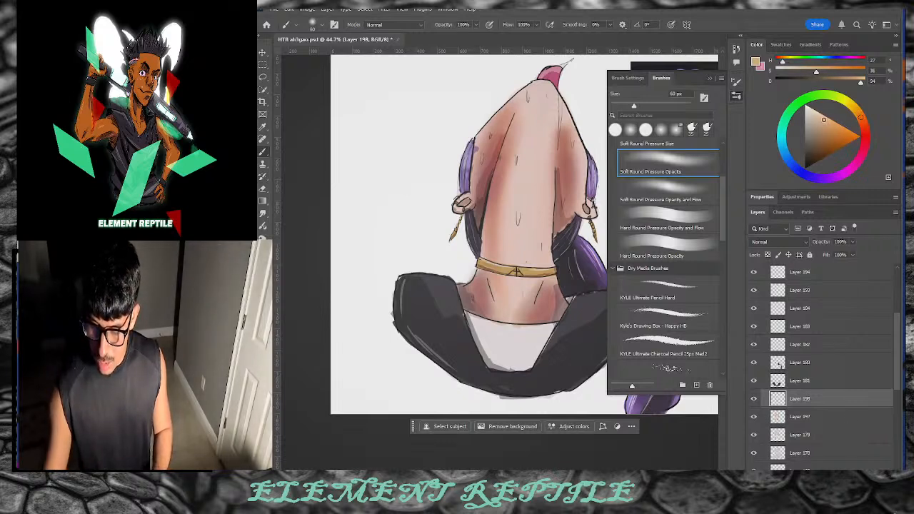
pyautogui.click(819, 115)
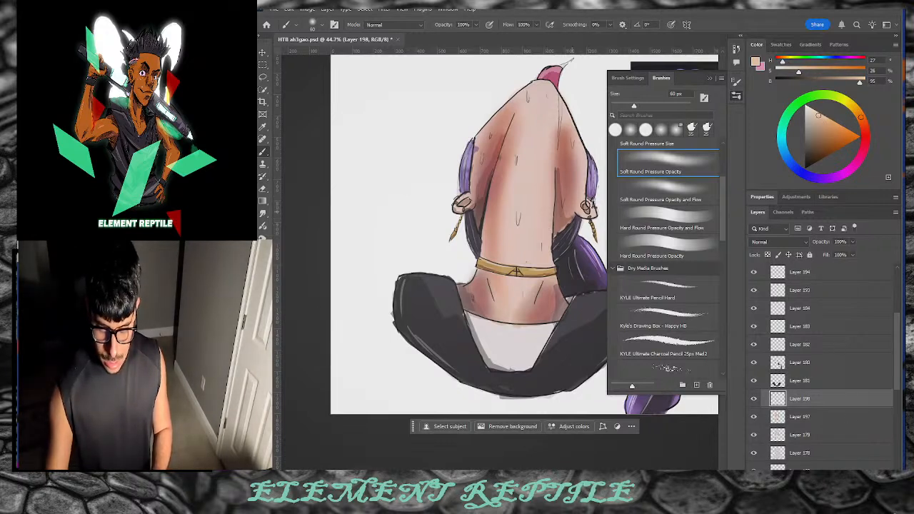
# Step: With a 20 px KYLE inking brush, sample the back's skin tone and try light strokes along the back
pyautogui.moveTo(723, 222); pyautogui.dragTo(721, 282)
pyautogui.click(668, 225)
pyautogui.press('[')
pyautogui.moveTo(498, 163); pyautogui.dragTo(489, 218)
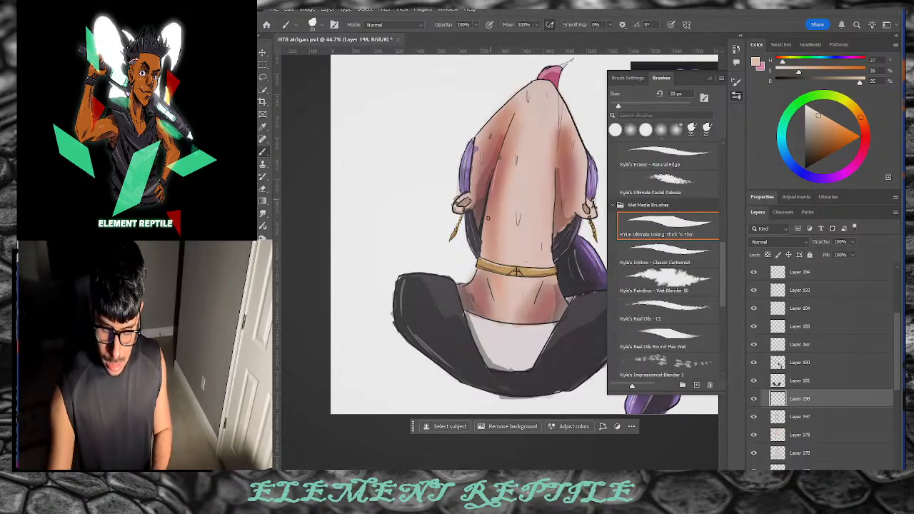
pyautogui.keyDown('alt'); pyautogui.click(507, 196); pyautogui.keyUp('alt')
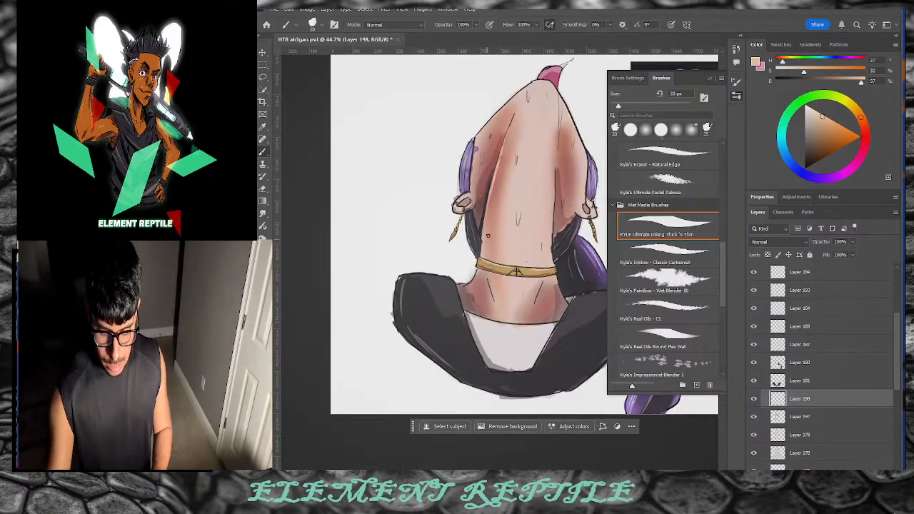
pyautogui.moveTo(500, 147)
pyautogui.mouseDown()
pyautogui.moveTo(491, 215)
pyautogui.moveTo(491, 204)
pyautogui.mouseUp()
pyautogui.moveTo(505, 135); pyautogui.dragTo(486, 249)
pyautogui.moveTo(502, 151); pyautogui.dragTo(494, 178)
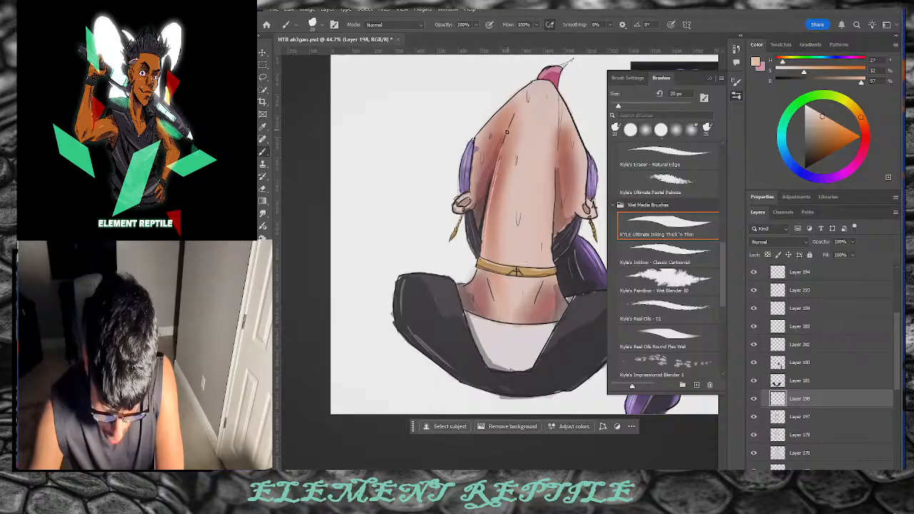
pyautogui.hotkey('ctrl', 'z')
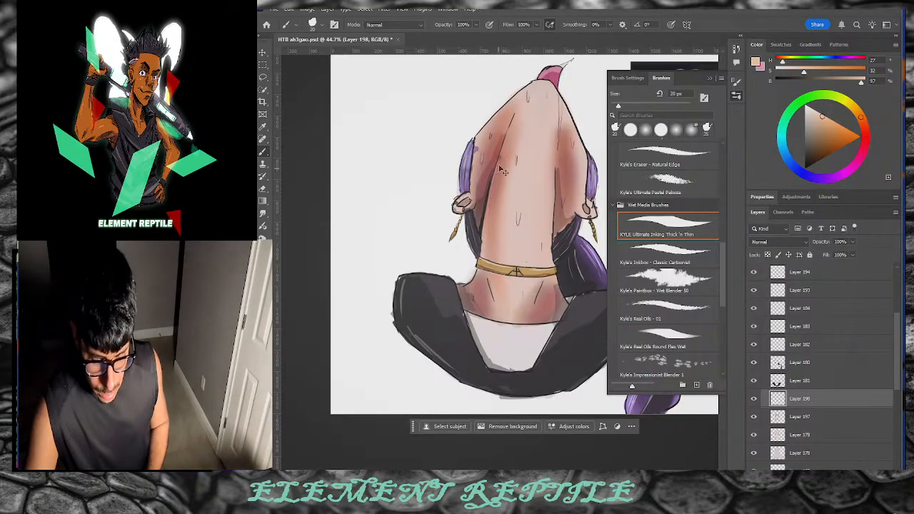
pyautogui.hotkey('ctrl', 'z')
pyautogui.moveTo(502, 150); pyautogui.dragTo(484, 220)
pyautogui.hotkey('ctrl', 'z')
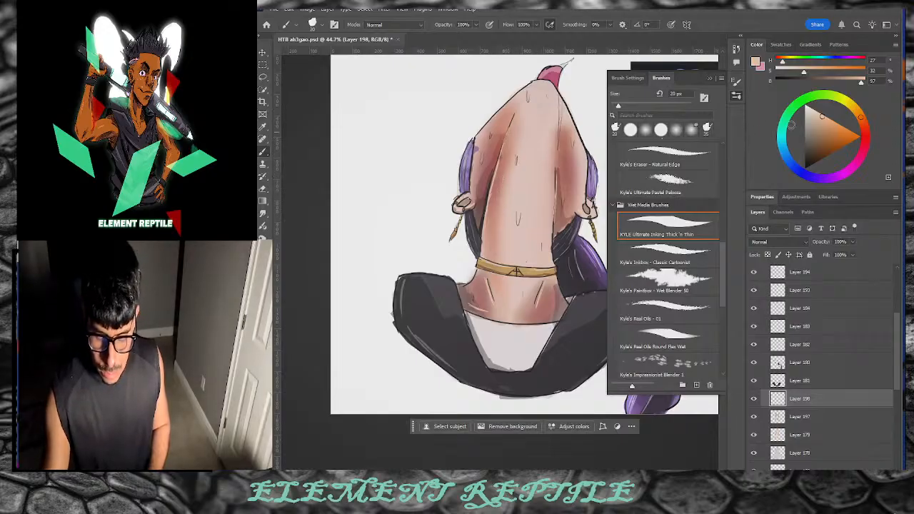
# Step: Paint a short darker skin line, then a near-white highlight on the back
pyautogui.click(809, 112)
pyautogui.moveTo(809, 112); pyautogui.dragTo(809, 114)
pyautogui.moveTo(489, 183); pyautogui.dragTo(486, 214)
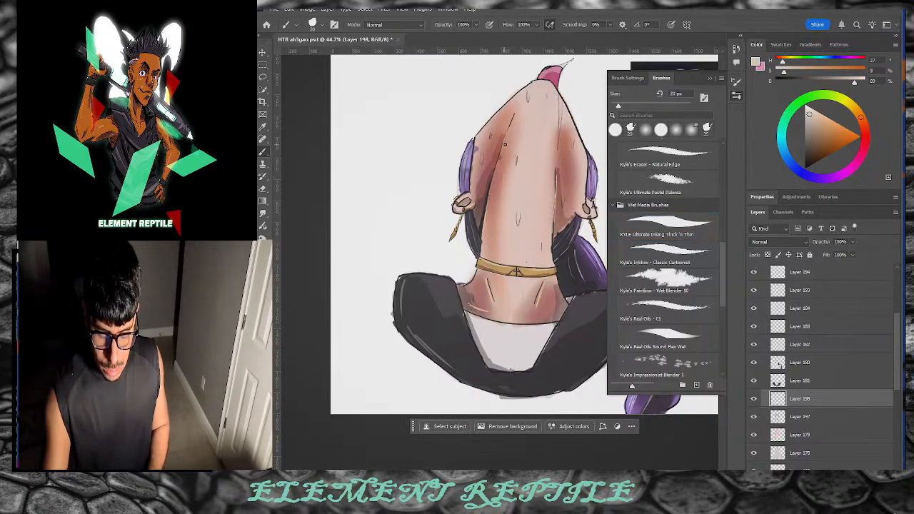
pyautogui.click(807, 107)
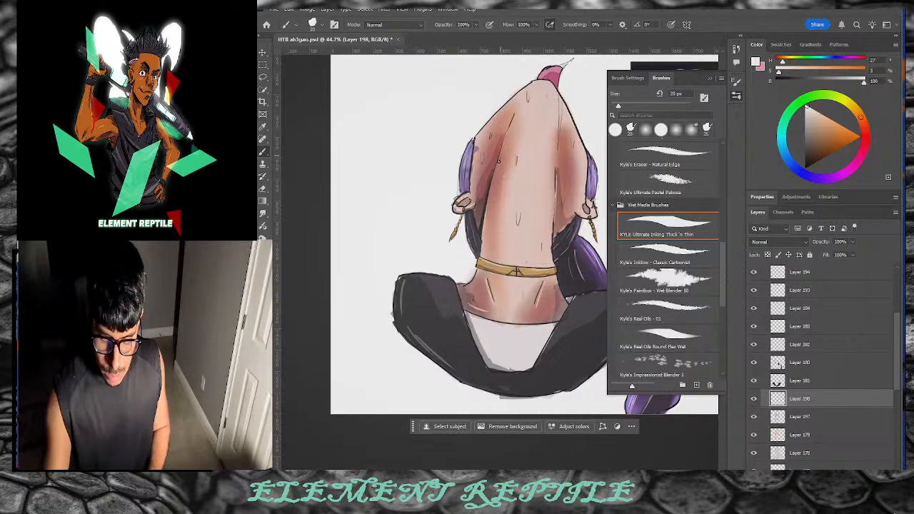
pyautogui.moveTo(498, 159)
pyautogui.mouseDown()
pyautogui.moveTo(489, 194)
pyautogui.moveTo(500, 152)
pyautogui.mouseUp()
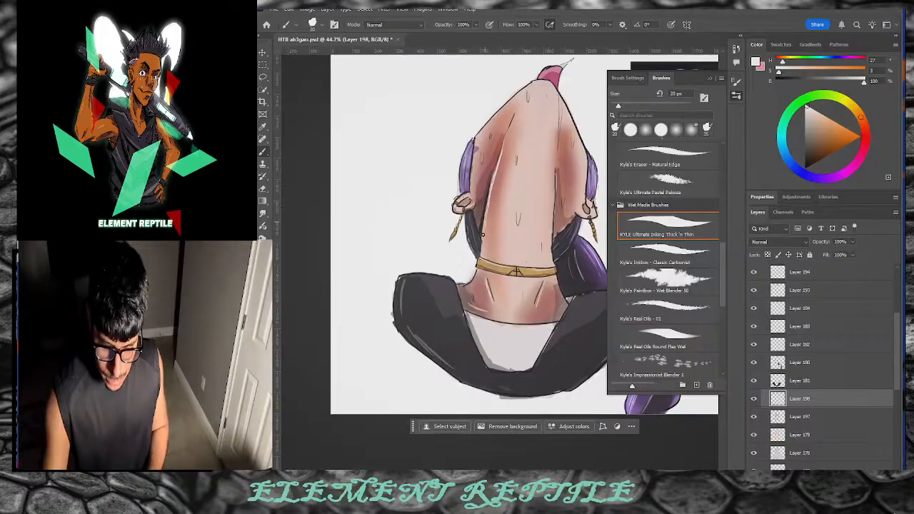
pyautogui.hotkey('ctrl', 'z')
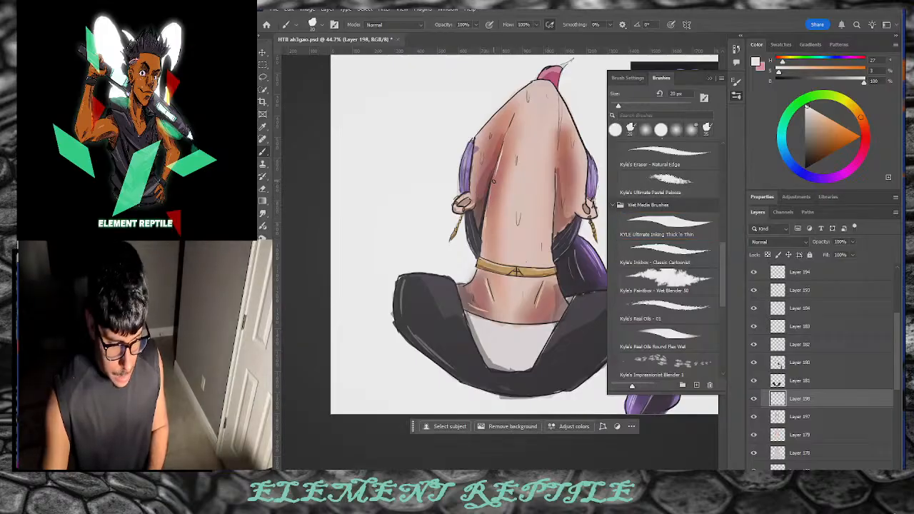
pyautogui.hotkey('ctrl', 'shift', 'z')
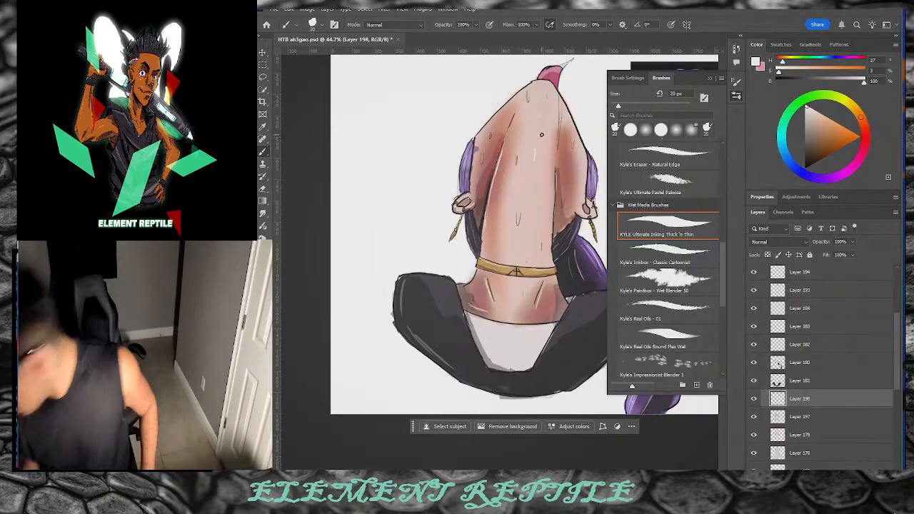
# Step: Tap 9 px white glints on two sweat drops and add a 15 px pale highlight stroke
pyautogui.press('[')
pyautogui.press('[')
pyautogui.press('[')
pyautogui.moveTo(520, 213); pyautogui.dragTo(518, 223)
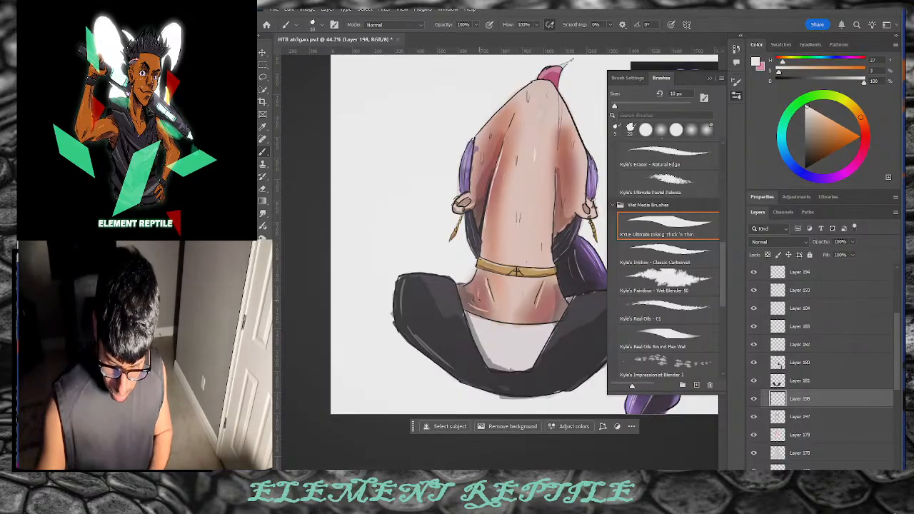
pyautogui.moveTo(479, 299); pyautogui.dragTo(480, 290)
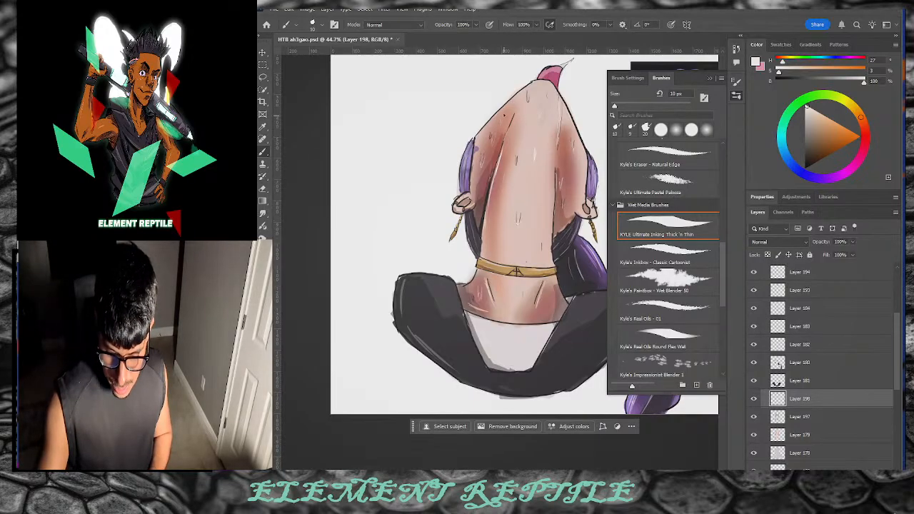
pyautogui.press(']')
pyautogui.moveTo(507, 136); pyautogui.dragTo(491, 190)
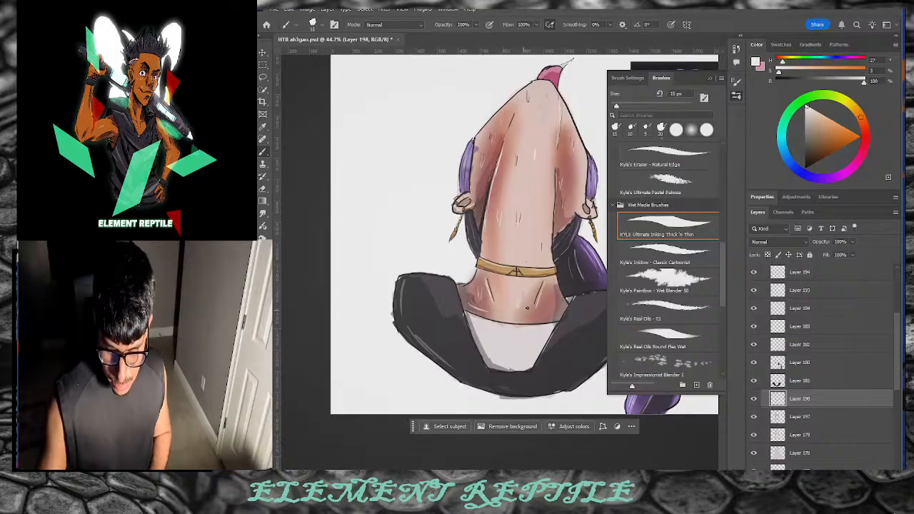
pyautogui.moveTo(496, 472); pyautogui.dragTo(524, 473)
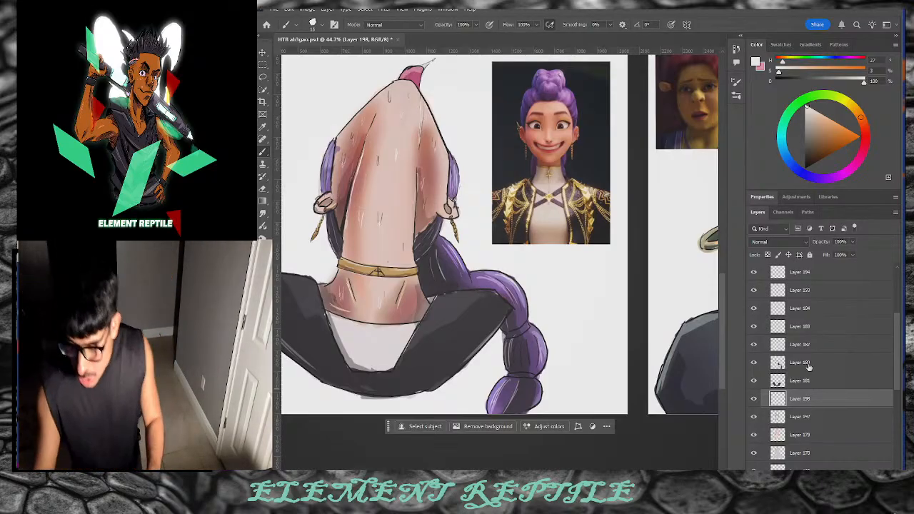
# Step: On Multiply Layer 180, paint light pink-purple along the top of the braid
pyautogui.click(803, 364)
pyautogui.click(842, 173)
pyautogui.moveTo(821, 123); pyautogui.dragTo(826, 119)
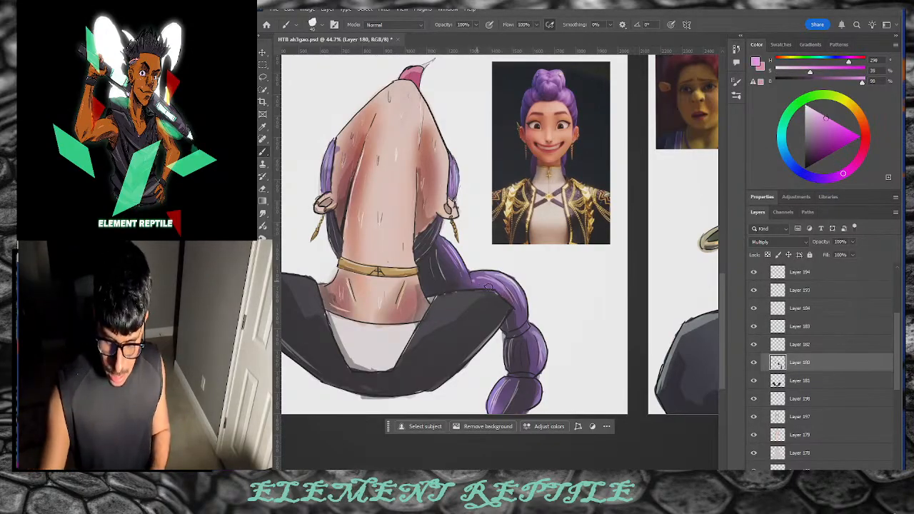
pyautogui.moveTo(500, 289)
pyautogui.mouseDown()
pyautogui.moveTo(468, 280)
pyautogui.moveTo(504, 294)
pyautogui.mouseUp()
pyautogui.click(815, 129)
pyautogui.click(821, 123)
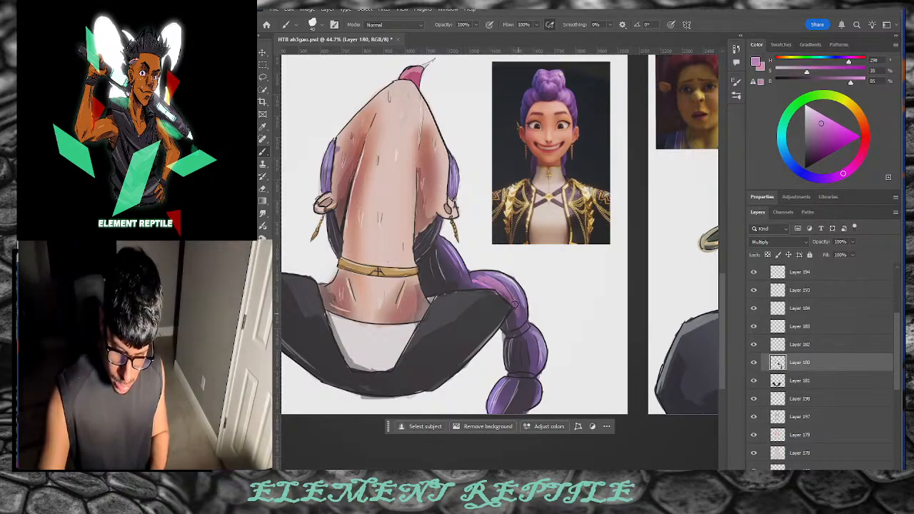
pyautogui.moveTo(510, 292)
pyautogui.mouseDown()
pyautogui.moveTo(505, 280)
pyautogui.moveTo(517, 303)
pyautogui.mouseUp()
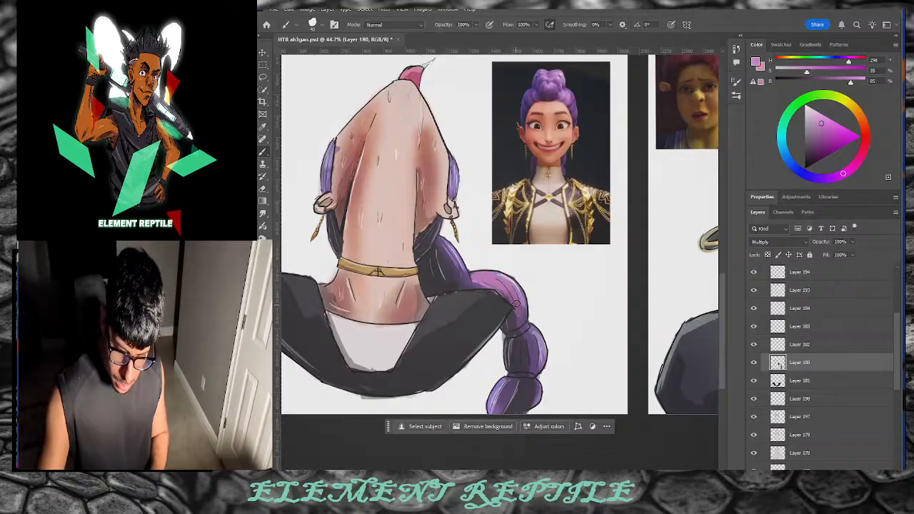
# Step: Paint a lighter purple over the braid segments, upper braid and hair strand
pyautogui.click(819, 127)
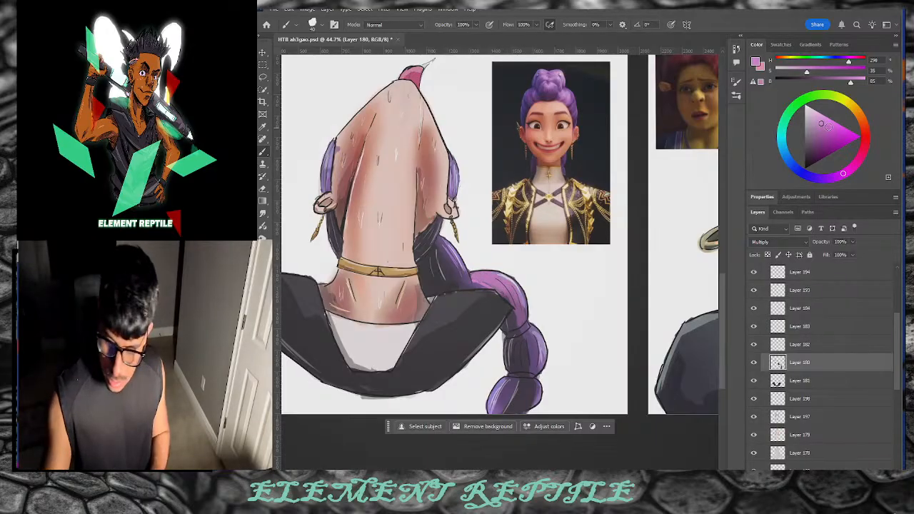
pyautogui.click(838, 177)
pyautogui.click(819, 125)
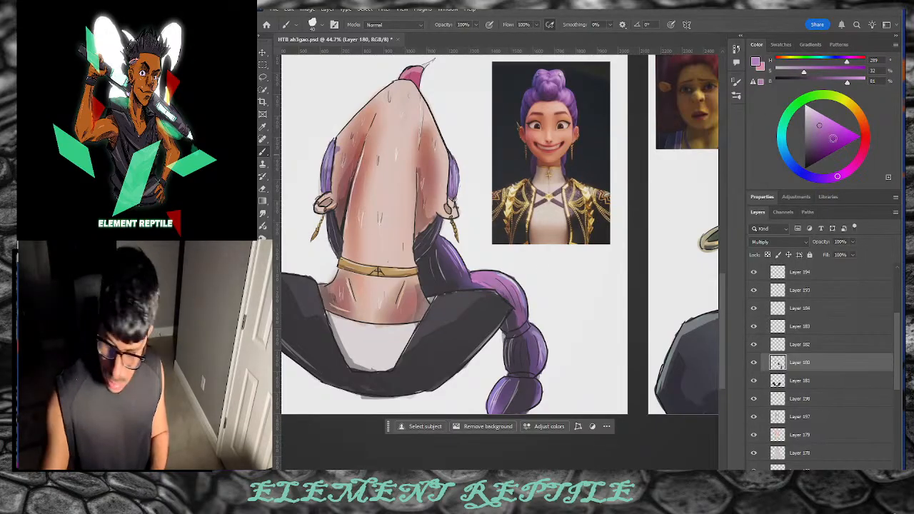
pyautogui.click(822, 119)
pyautogui.moveTo(510, 278)
pyautogui.mouseDown()
pyautogui.moveTo(533, 360)
pyautogui.moveTo(533, 348)
pyautogui.moveTo(531, 369)
pyautogui.mouseUp()
pyautogui.moveTo(444, 243)
pyautogui.mouseDown()
pyautogui.moveTo(459, 278)
pyautogui.moveTo(441, 231)
pyautogui.mouseUp()
pyautogui.moveTo(453, 168); pyautogui.dragTo(450, 192)
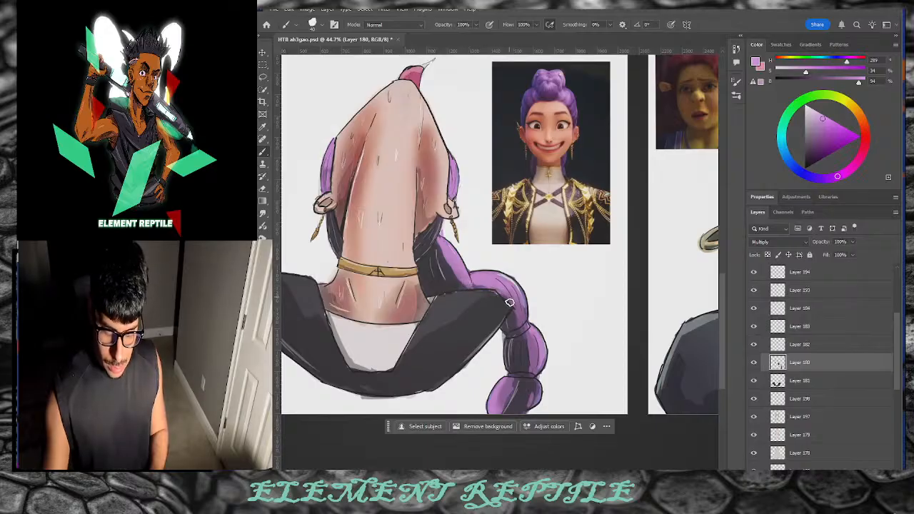
# Step: Darken the left strand's inner edge, then add lighter purple strokes down both hair strands
pyautogui.click(817, 133)
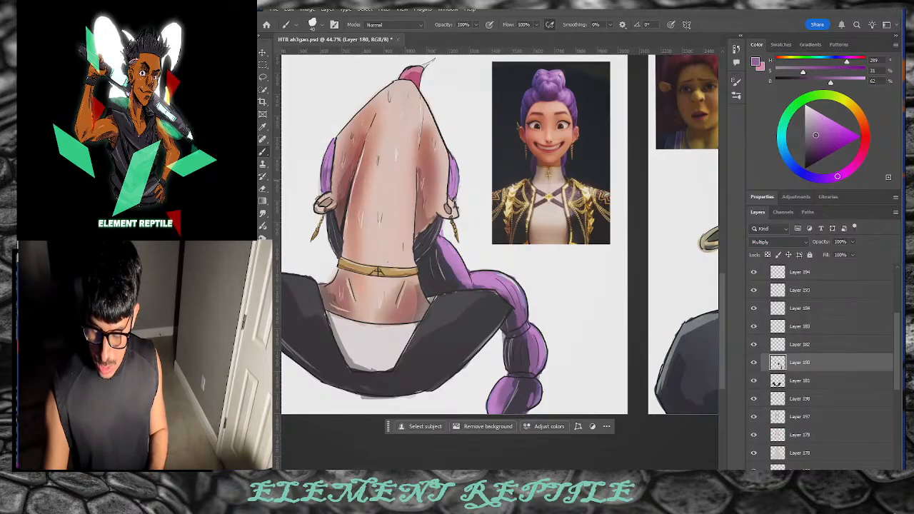
pyautogui.click(815, 136)
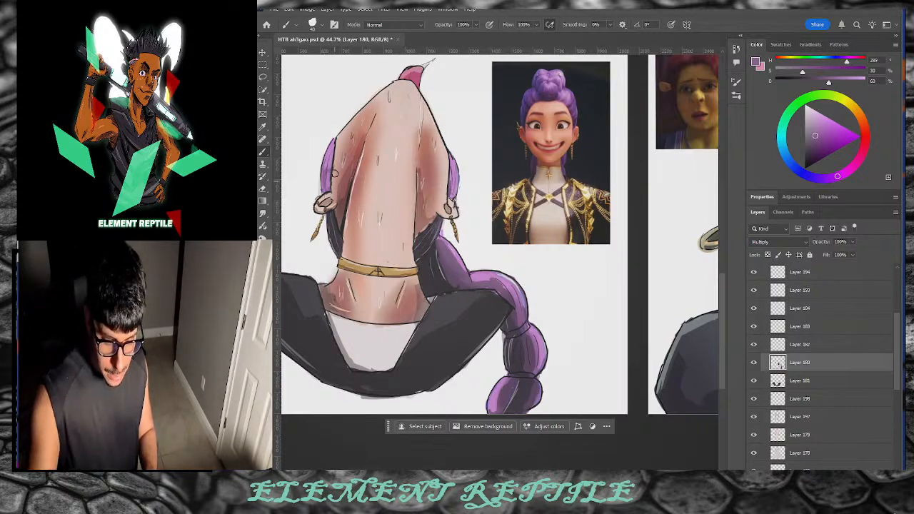
pyautogui.moveTo(330, 167); pyautogui.dragTo(329, 184)
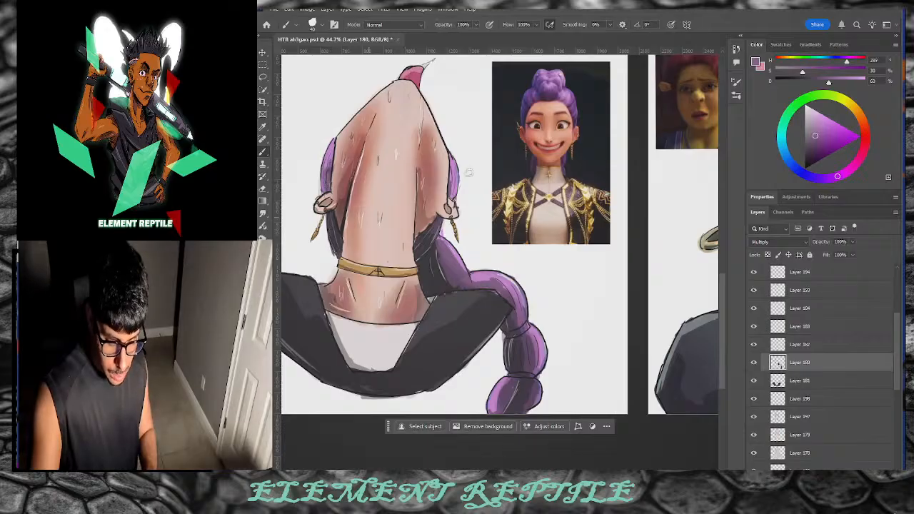
pyautogui.click(818, 117)
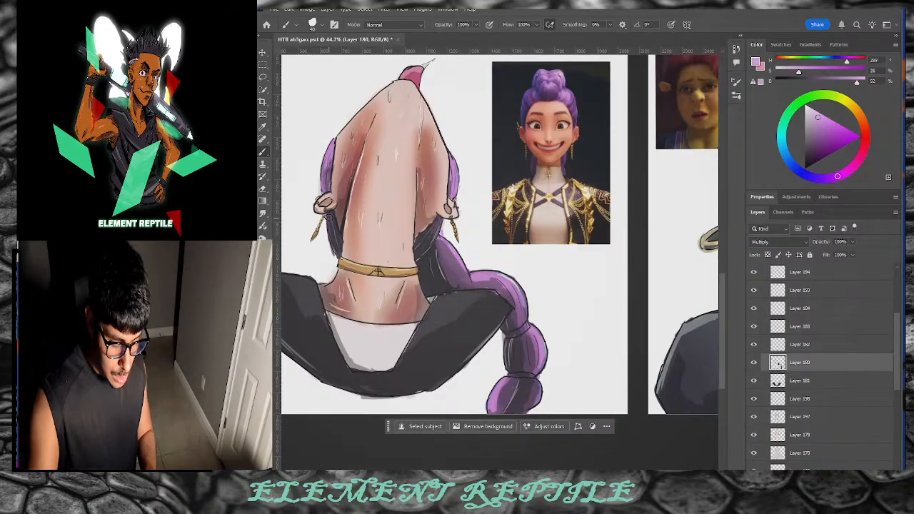
pyautogui.moveTo(331, 214); pyautogui.dragTo(337, 254)
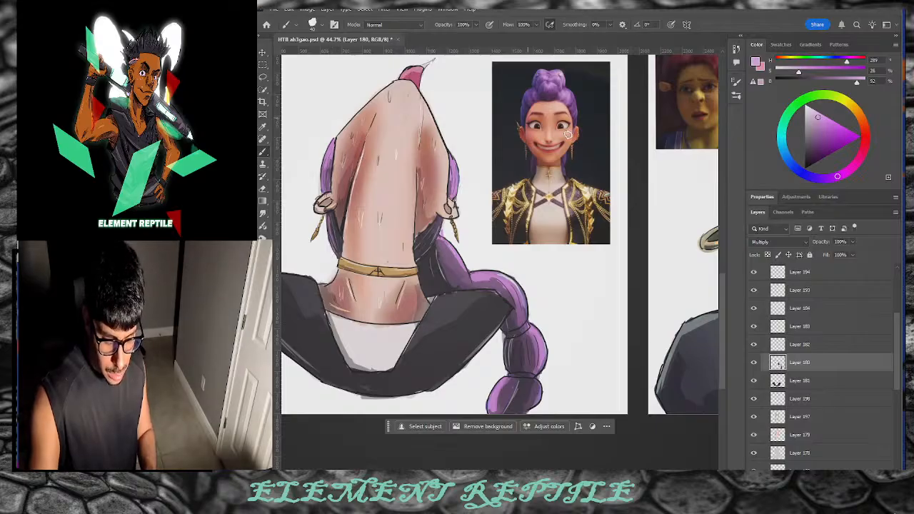
pyautogui.moveTo(441, 246); pyautogui.dragTo(465, 282)
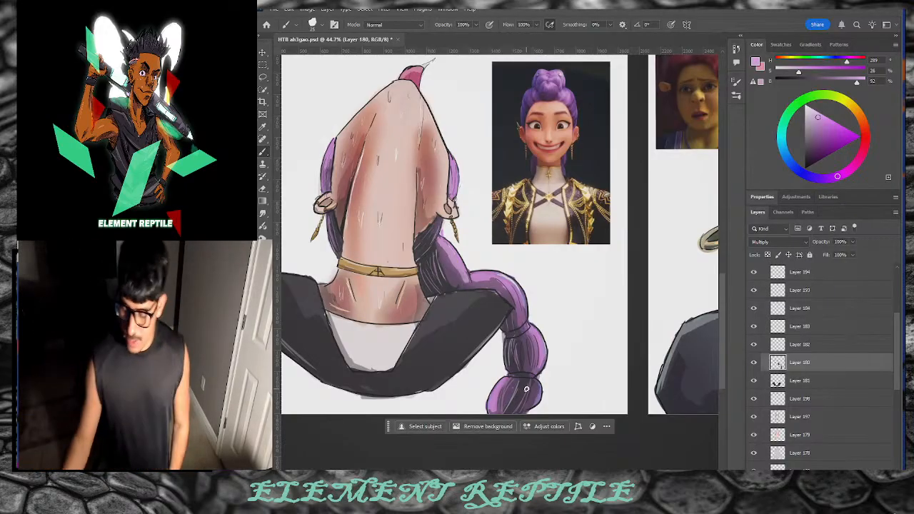
pyautogui.scroll(2, 800, 336)
# Step: On Layer 193, darken the right side of the pink tip with a muted rose
pyautogui.click(771, 329)
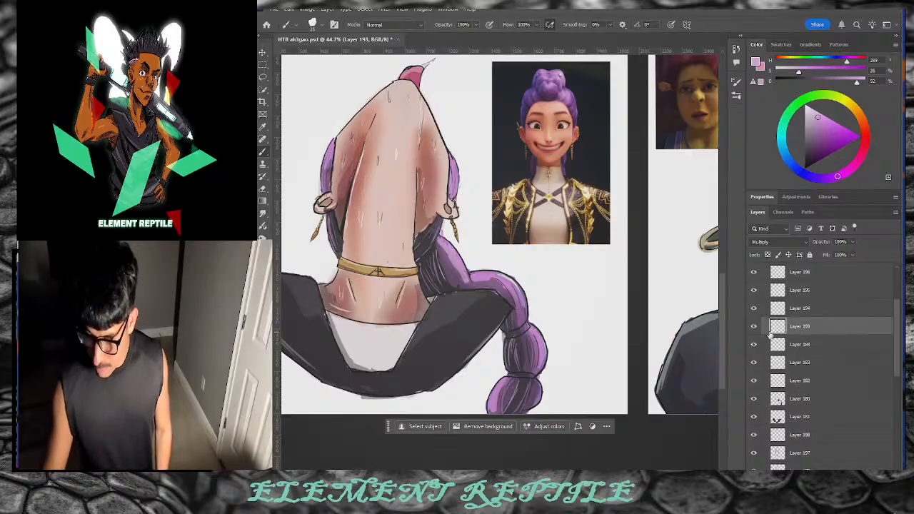
pyautogui.click(754, 328)
pyautogui.click(755, 327)
pyautogui.click(753, 328)
pyautogui.click(754, 328)
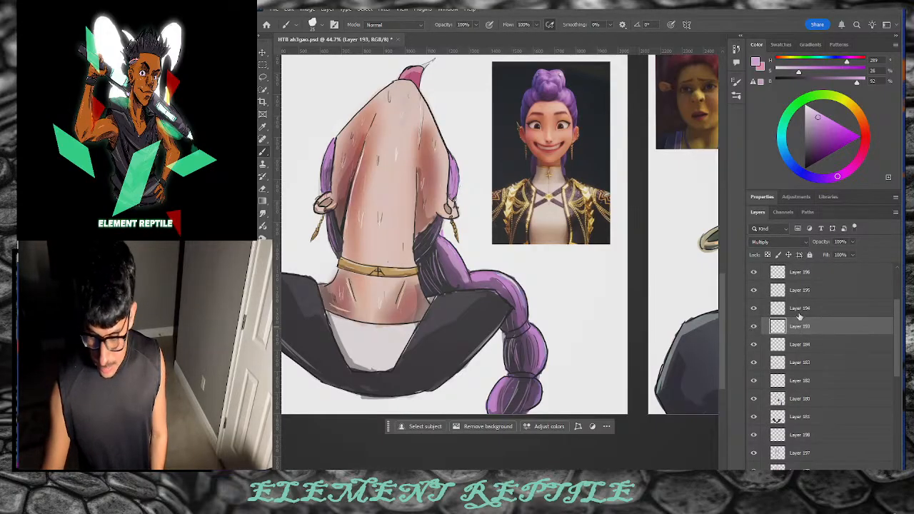
pyautogui.moveTo(866, 143)
pyautogui.mouseDown()
pyautogui.moveTo(861, 154)
pyautogui.moveTo(836, 139)
pyautogui.moveTo(821, 147)
pyautogui.moveTo(819, 138)
pyautogui.mouseUp()
pyautogui.moveTo(418, 88); pyautogui.dragTo(416, 79)
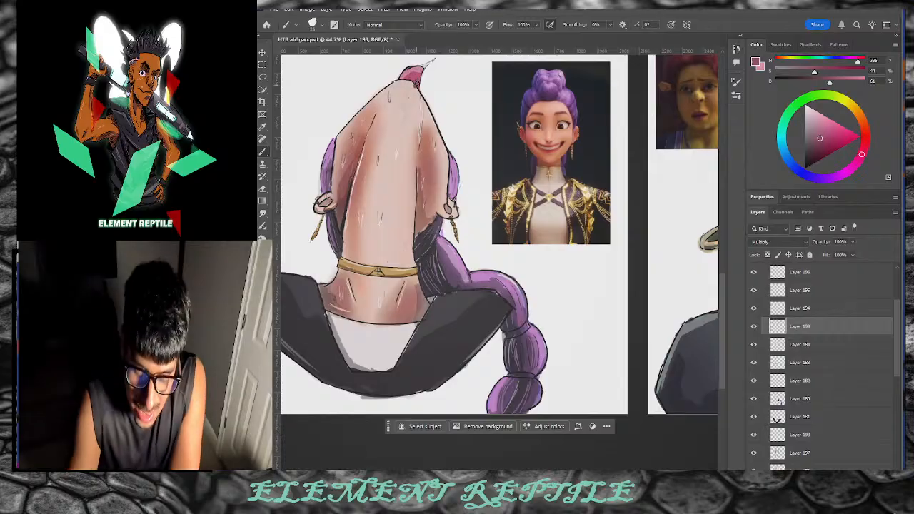
pyautogui.moveTo(822, 145); pyautogui.dragTo(822, 144)
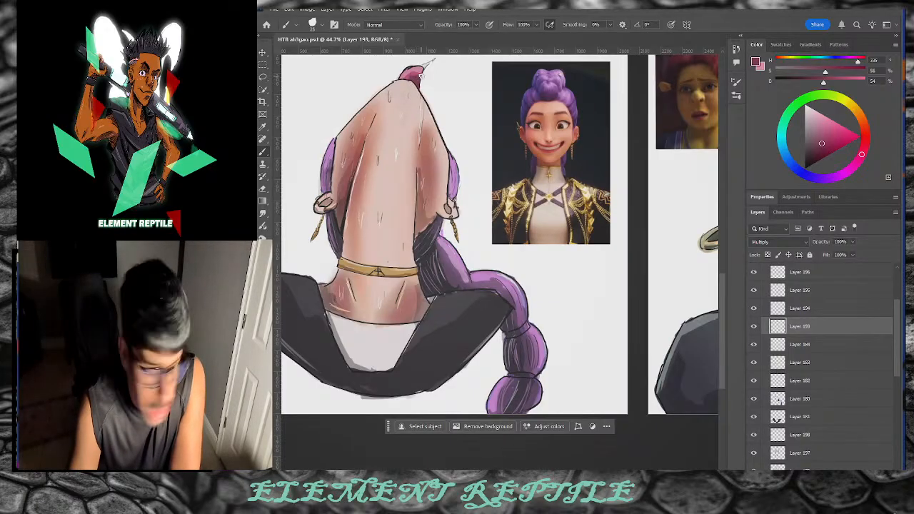
# Step: Mix a pale, slightly saturated light pink in the colour triangle
pyautogui.moveTo(836, 130); pyautogui.dragTo(811, 96)
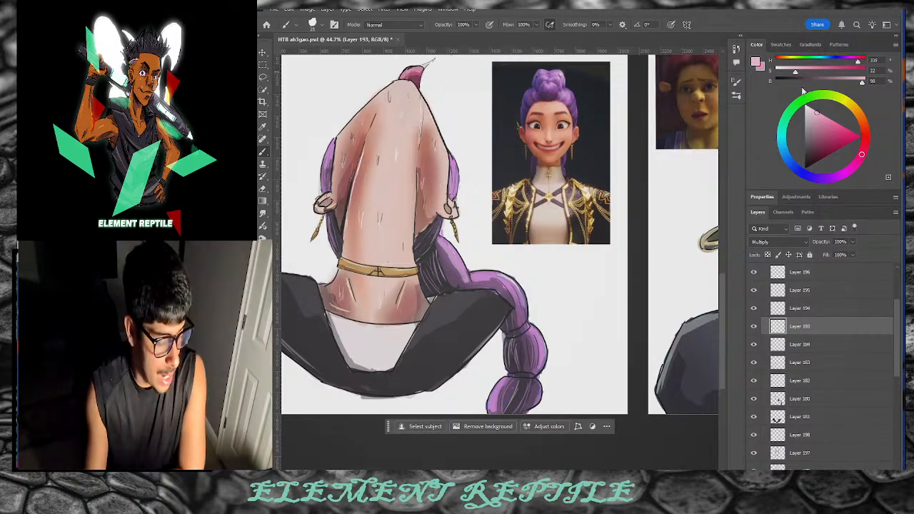
pyautogui.click(806, 109)
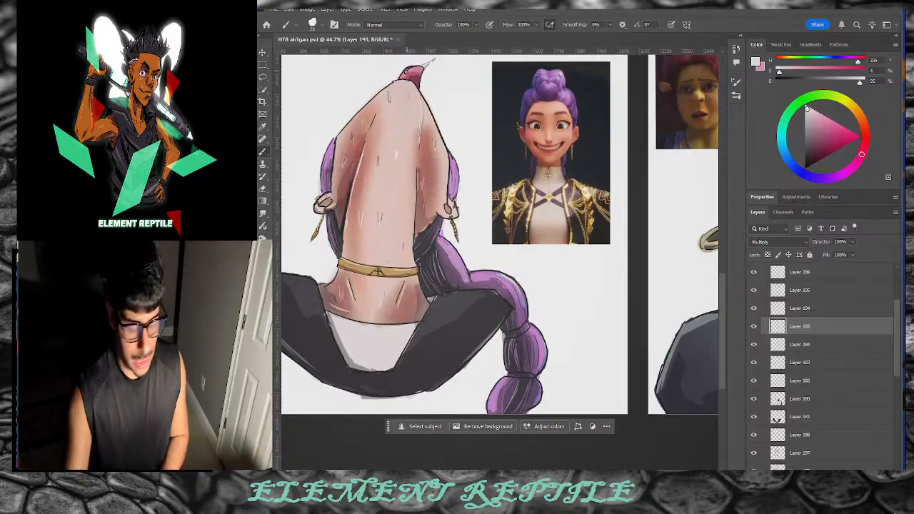
pyautogui.click(811, 112)
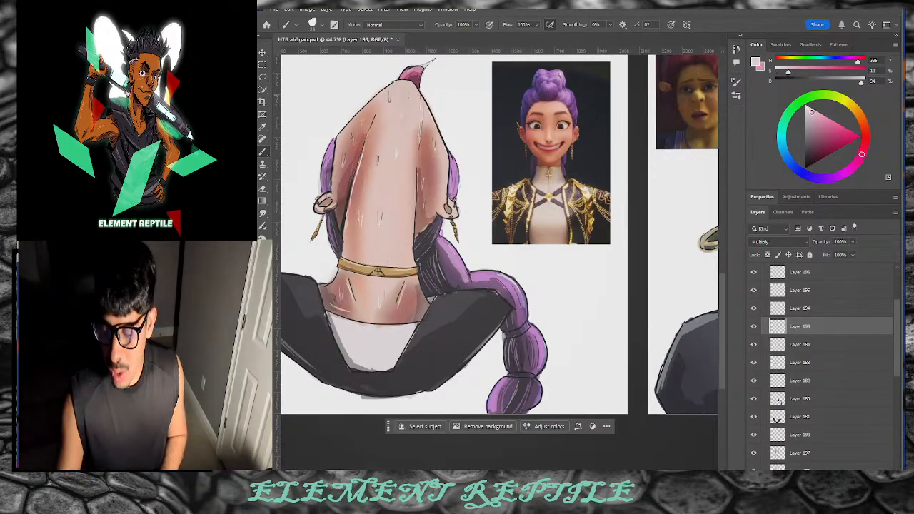
pyautogui.moveTo(812, 115); pyautogui.dragTo(811, 116)
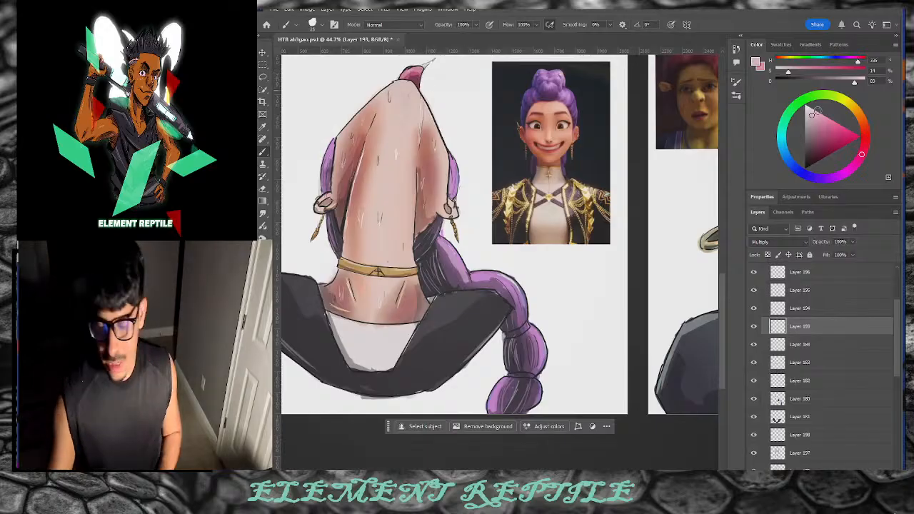
pyautogui.click(811, 112)
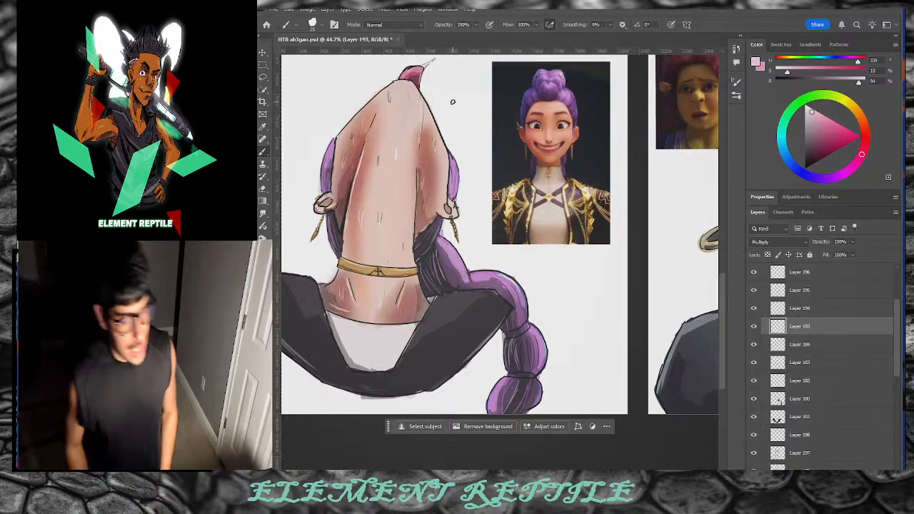
pyautogui.click(819, 111)
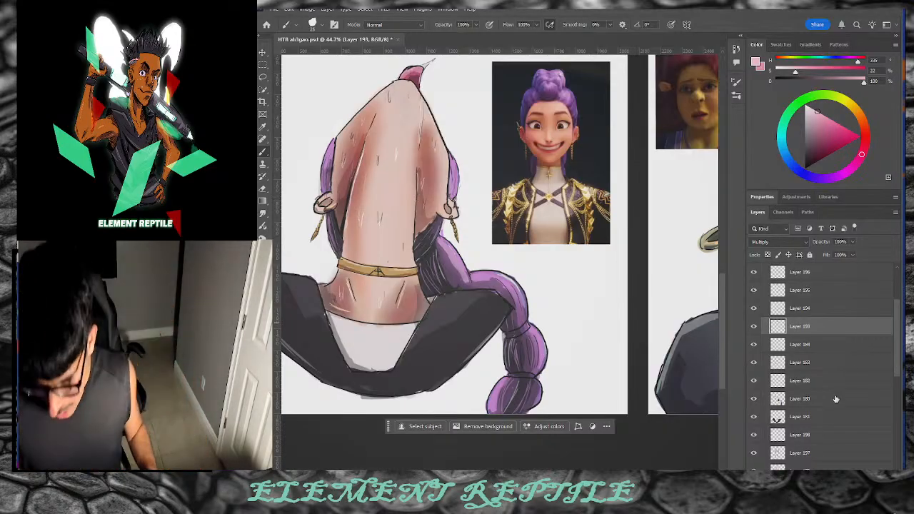
# Step: Identify Layer 183 as the gold choker and earrings layer and select it
pyautogui.click(828, 453)
pyautogui.scroll(-5, 881, 385)
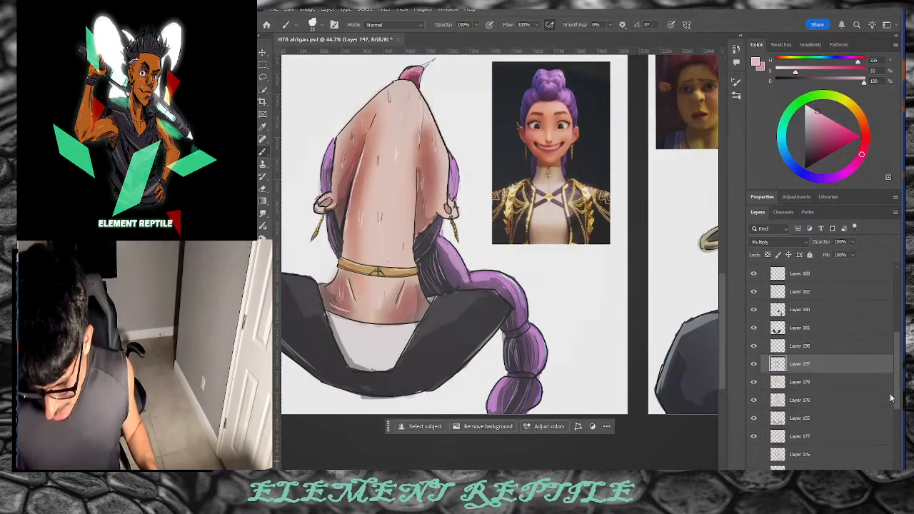
pyautogui.scroll(6, 884, 419)
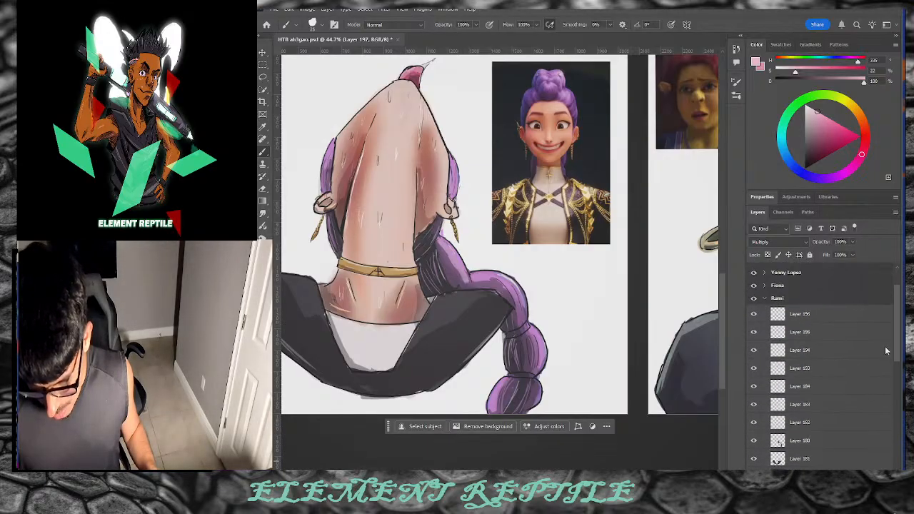
pyautogui.click(756, 409)
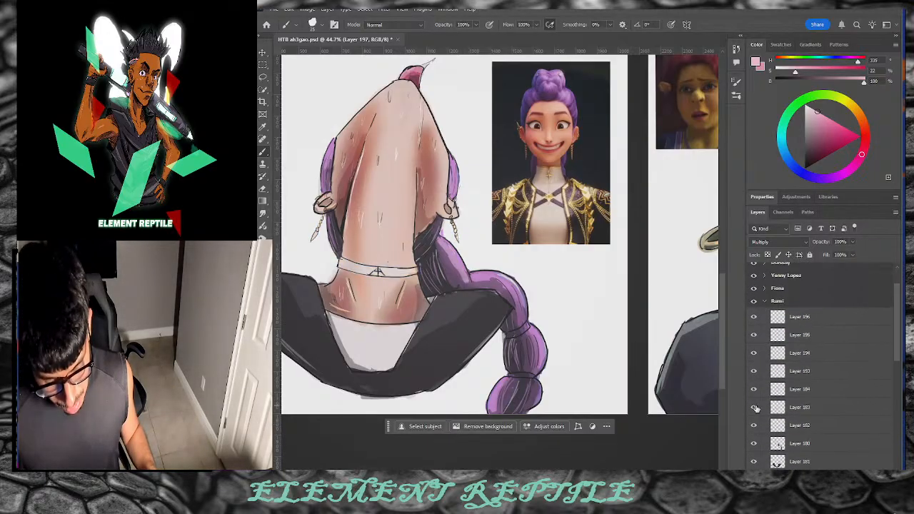
pyautogui.click(756, 408)
pyautogui.click(755, 409)
pyautogui.click(755, 409)
pyautogui.click(783, 408)
pyautogui.click(753, 407)
pyautogui.click(753, 408)
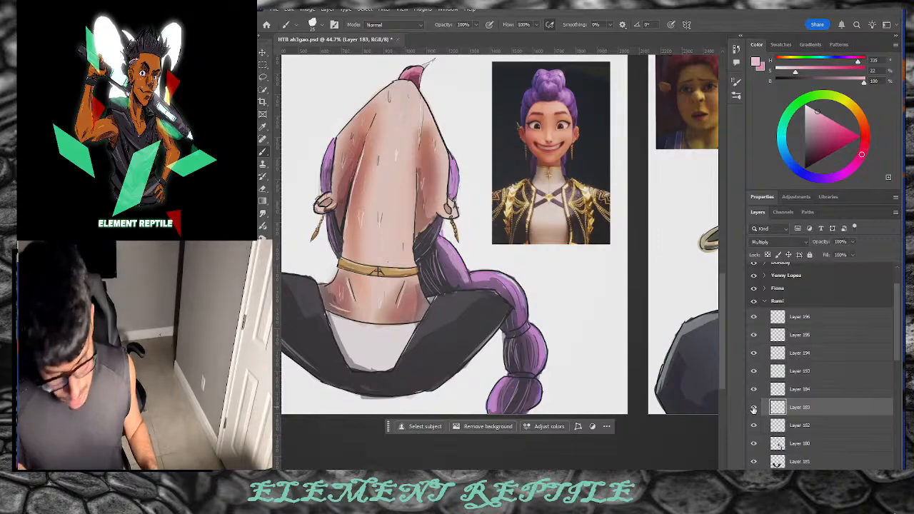
# Step: Set the paint colour to a bright pale cream-yellow
pyautogui.moveTo(852, 106); pyautogui.dragTo(846, 101)
pyautogui.click(813, 114)
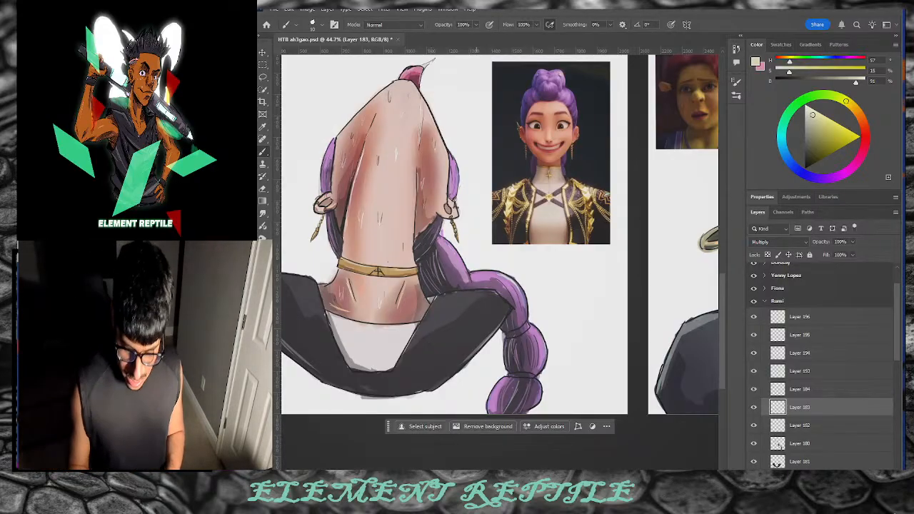
pyautogui.hscroll(-2, 457, 235)
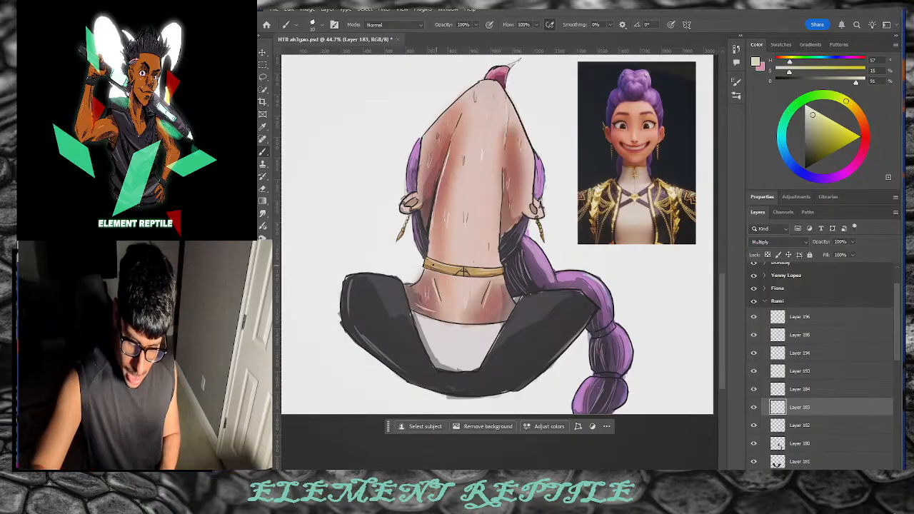
pyautogui.click(815, 111)
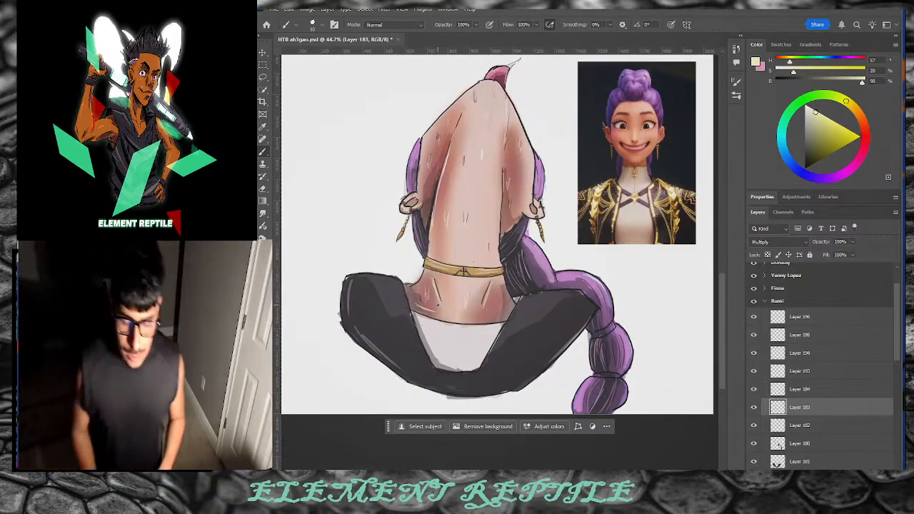
# Step: On Layer 196, switch to the Soft Round Pressure Opacity brush at 175 px
pyautogui.click(829, 319)
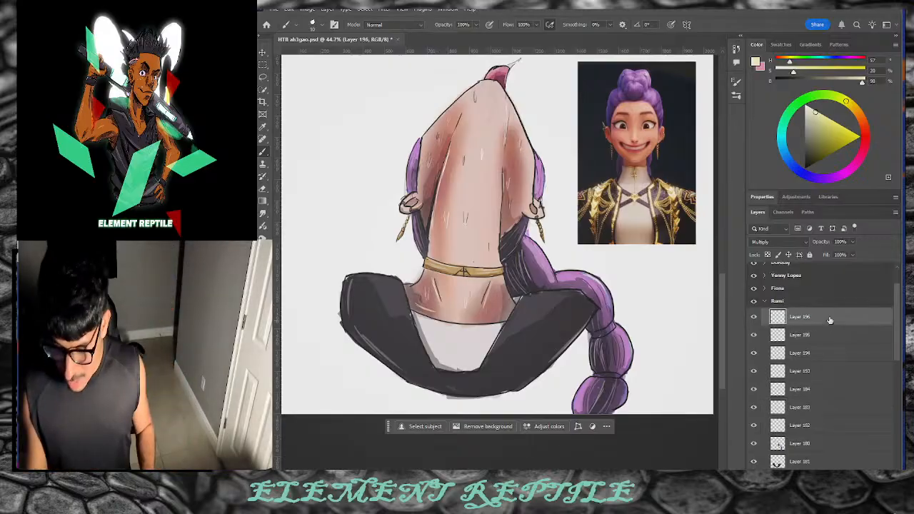
pyautogui.click(756, 319)
pyautogui.click(757, 318)
pyautogui.click(757, 318)
pyautogui.click(756, 318)
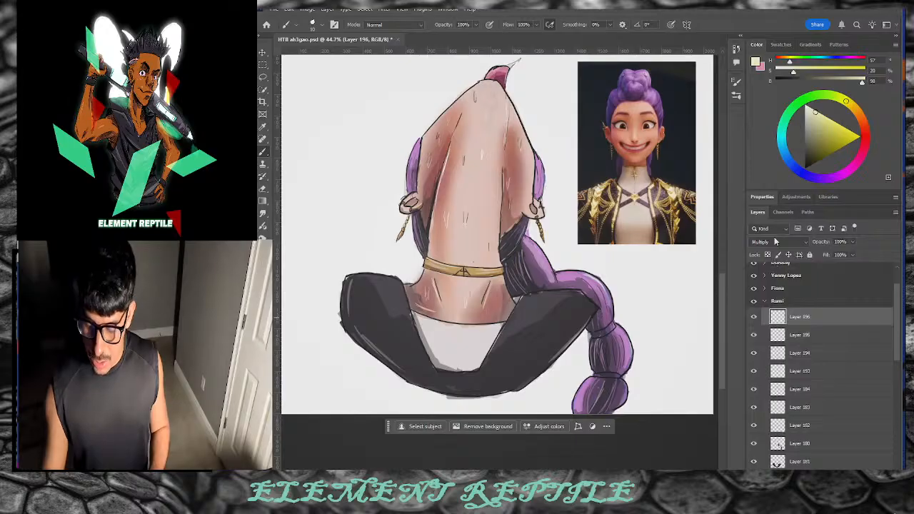
pyautogui.click(736, 95)
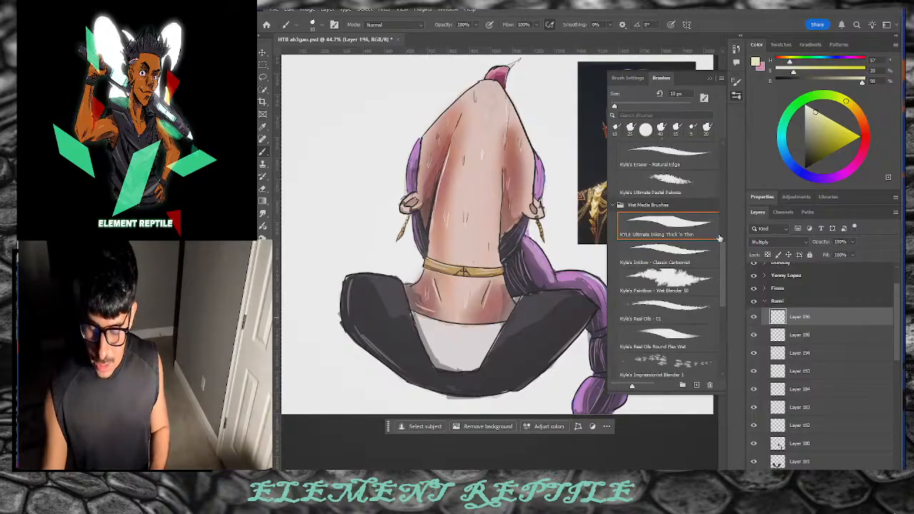
pyautogui.scroll(5, 720, 238)
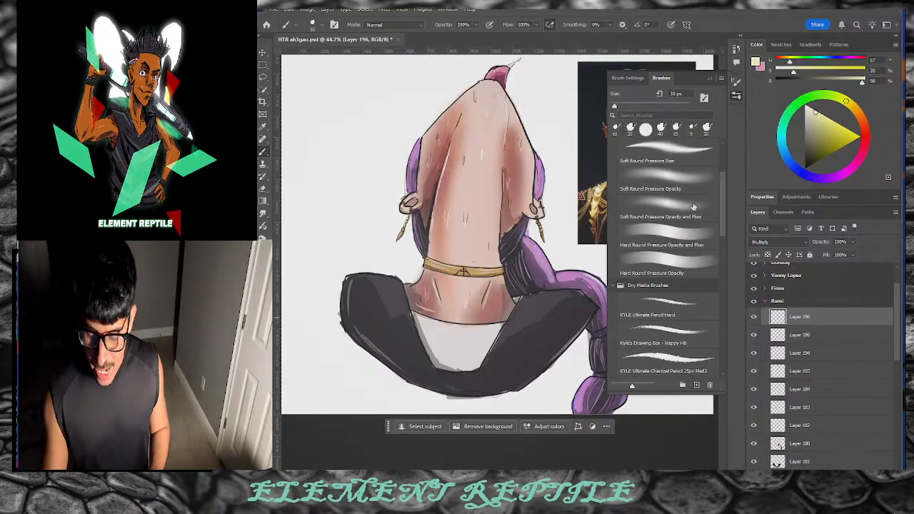
pyautogui.click(685, 182)
pyautogui.press(']')
pyautogui.press(']')
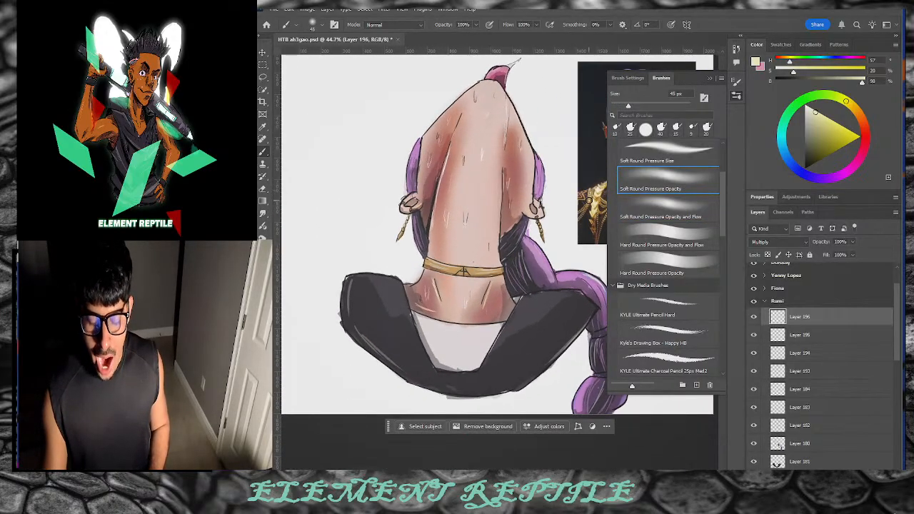
pyautogui.press(']')
pyautogui.press(']')
pyautogui.press(']')
pyautogui.press(']')
pyautogui.press(']')
pyautogui.press(']')
pyautogui.press(']')
pyautogui.press(']')
pyautogui.press(']')
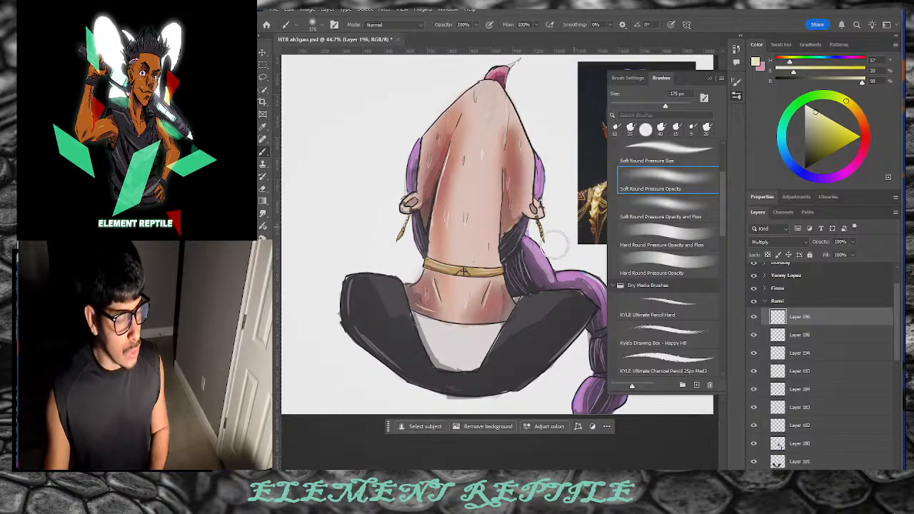
# Step: Paint a soft pink-magenta blush across the head
pyautogui.moveTo(854, 108); pyautogui.dragTo(856, 163)
pyautogui.moveTo(820, 121)
pyautogui.mouseDown()
pyautogui.moveTo(819, 131)
pyautogui.moveTo(819, 122)
pyautogui.moveTo(828, 126)
pyautogui.mouseUp()
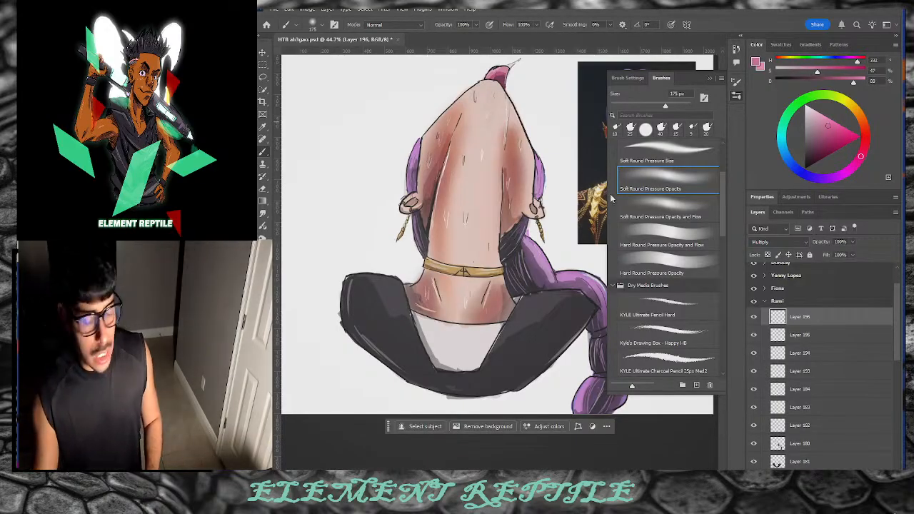
pyautogui.moveTo(516, 183)
pyautogui.mouseDown()
pyautogui.moveTo(475, 166)
pyautogui.moveTo(481, 169)
pyautogui.mouseUp()
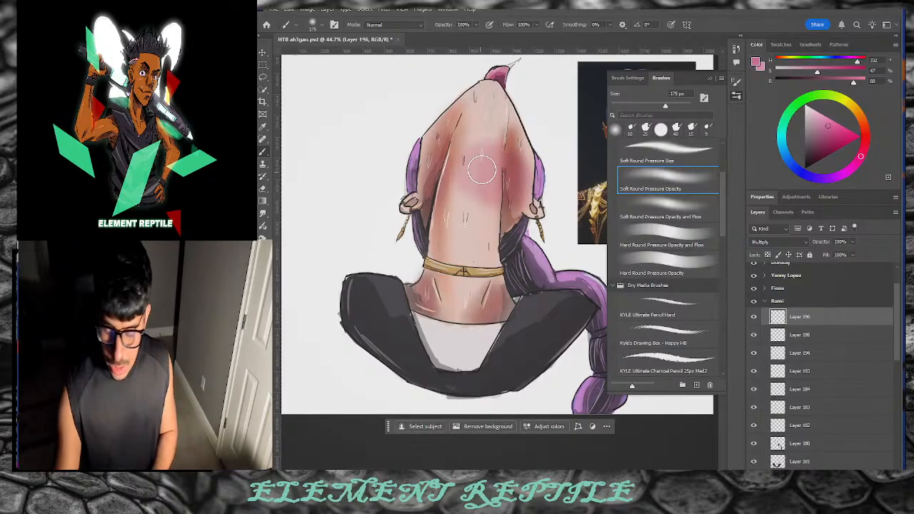
# Step: Set the blush layer to Normal and repaint a stronger pink blush across the head
pyautogui.click(777, 242)
pyautogui.click(771, 230)
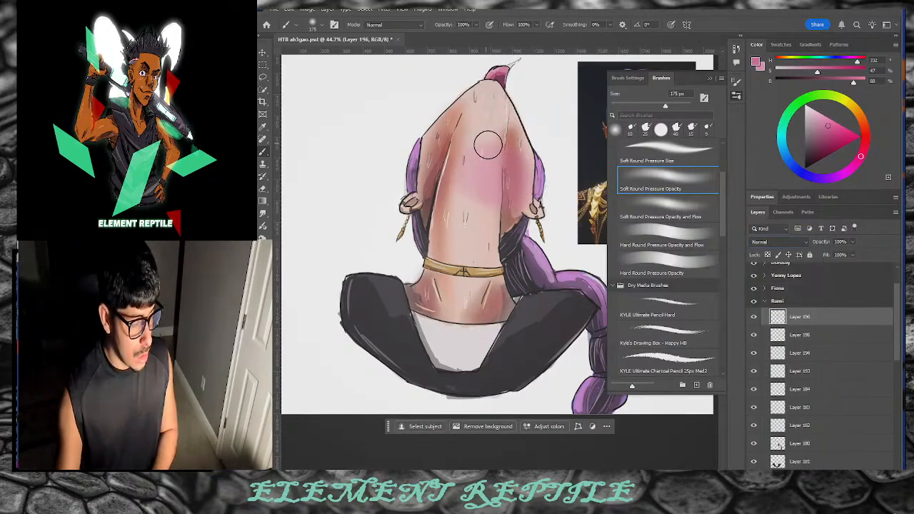
pyautogui.moveTo(487, 145)
pyautogui.mouseDown()
pyautogui.moveTo(505, 199)
pyautogui.moveTo(509, 177)
pyautogui.moveTo(473, 186)
pyautogui.moveTo(474, 159)
pyautogui.moveTo(418, 196)
pyautogui.mouseUp()
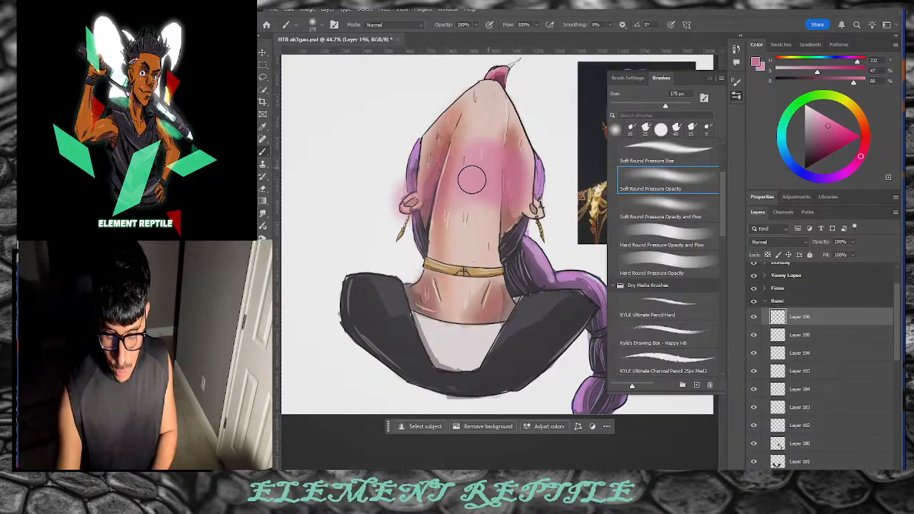
pyautogui.moveTo(472, 179)
pyautogui.mouseDown()
pyautogui.moveTo(491, 146)
pyautogui.moveTo(534, 207)
pyautogui.moveTo(509, 175)
pyautogui.moveTo(447, 182)
pyautogui.moveTo(432, 194)
pyautogui.moveTo(467, 154)
pyautogui.mouseUp()
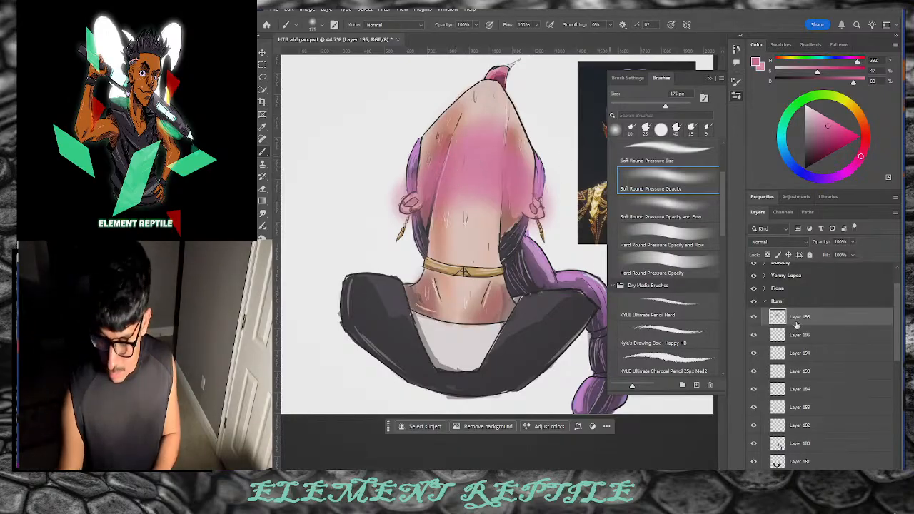
# Step: Pick a darker red and switch to the KYLE Ultimate Inking Thick 'n Thin brush
pyautogui.moveTo(826, 127); pyautogui.dragTo(826, 150)
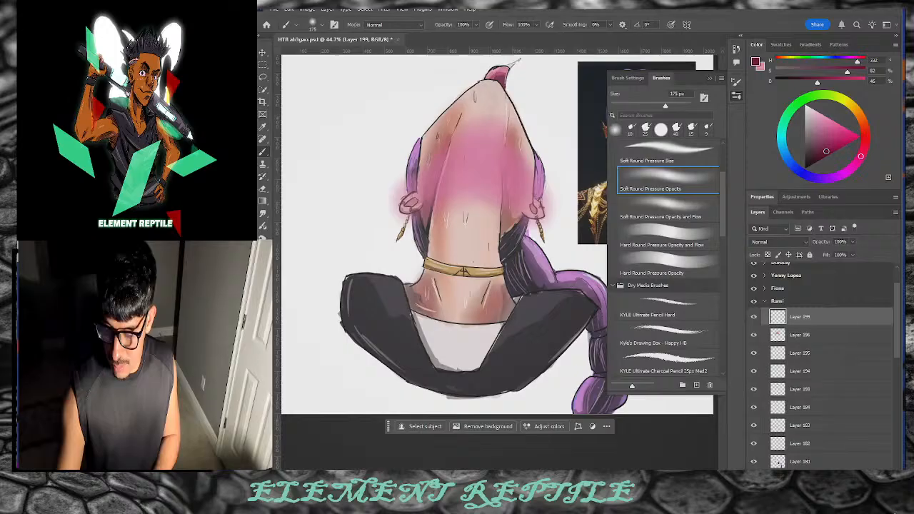
pyautogui.click(697, 331)
pyautogui.moveTo(722, 202); pyautogui.dragTo(722, 265)
pyautogui.click(699, 265)
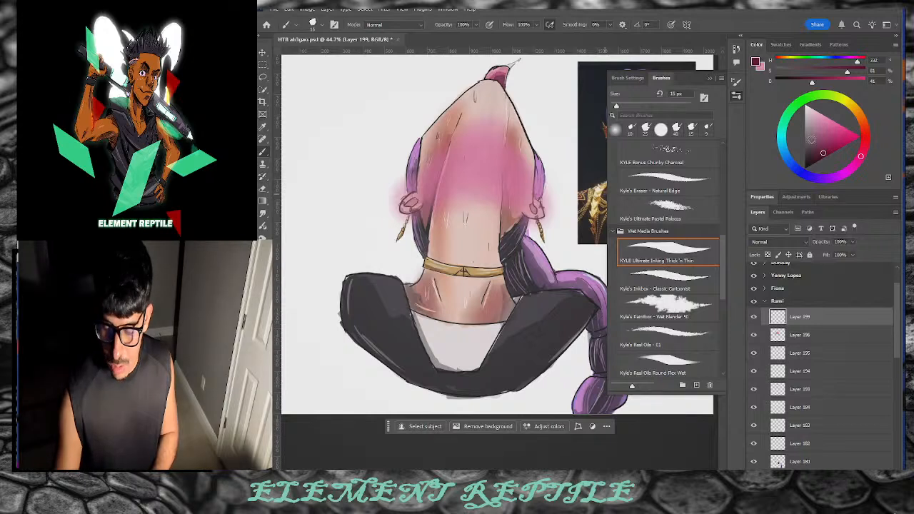
# Step: Stroke fine greyer-pink hair strands over the blush, brightening the colour slightly
pyautogui.moveTo(812, 141); pyautogui.dragTo(812, 138)
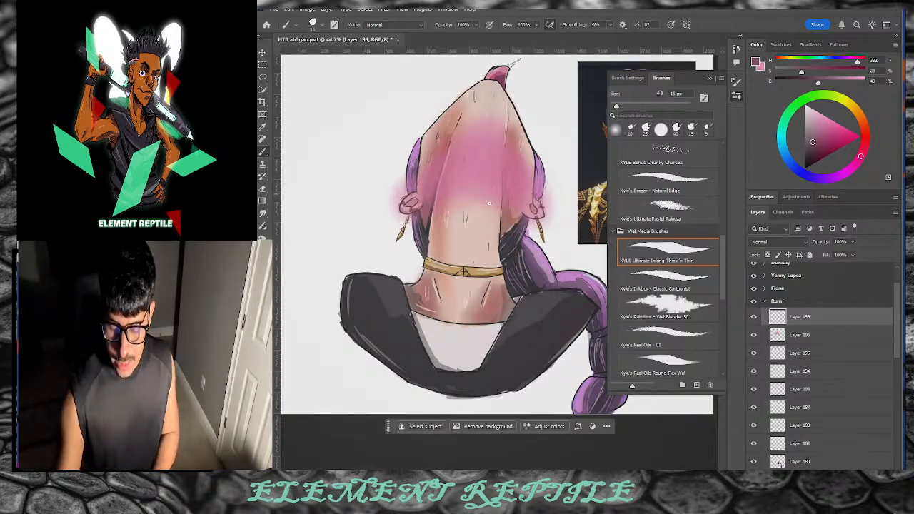
pyautogui.moveTo(489, 202); pyautogui.dragTo(500, 164)
pyautogui.click(822, 140)
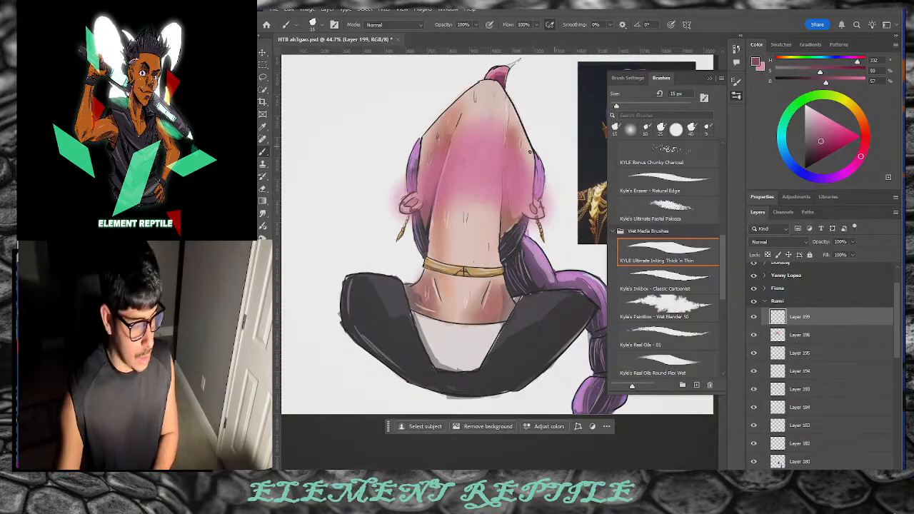
pyautogui.click(827, 133)
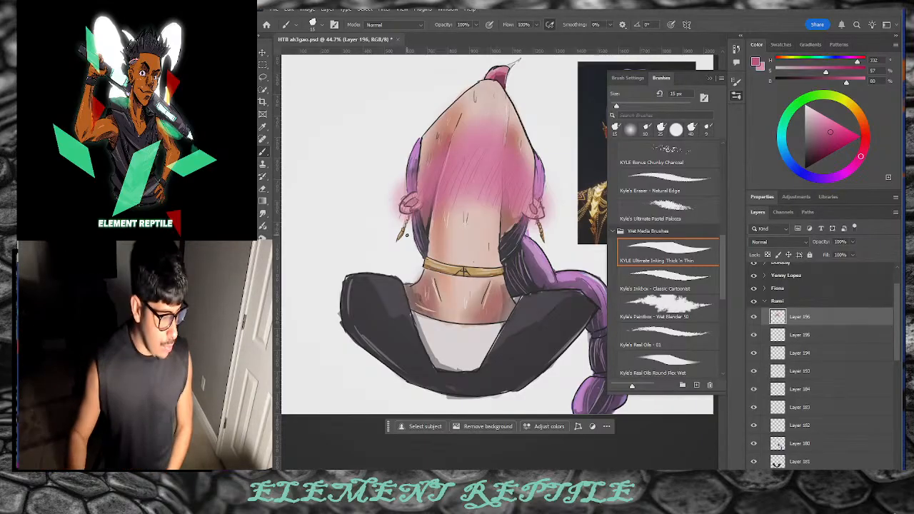
# Step: Compare the purple hair layer on and off and bring the full reference portrait into view
pyautogui.click(799, 443)
pyautogui.click(754, 443)
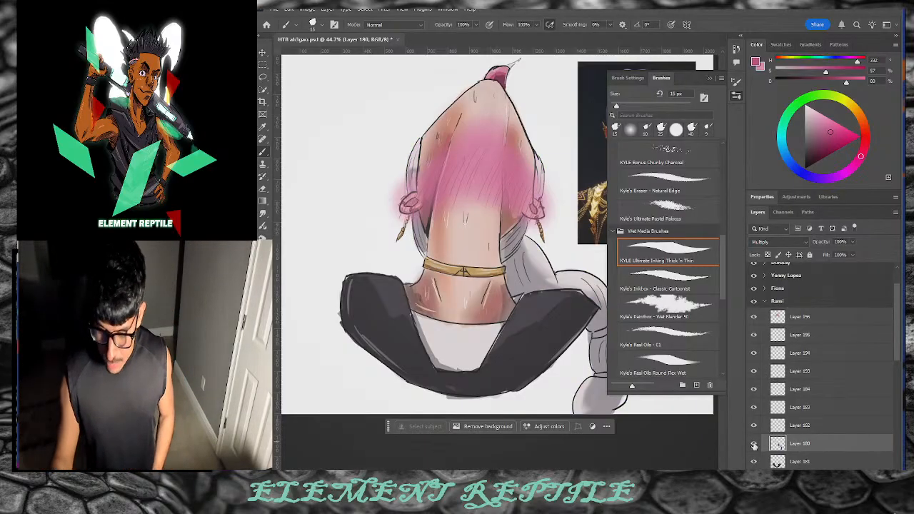
pyautogui.click(754, 444)
pyautogui.press('e')
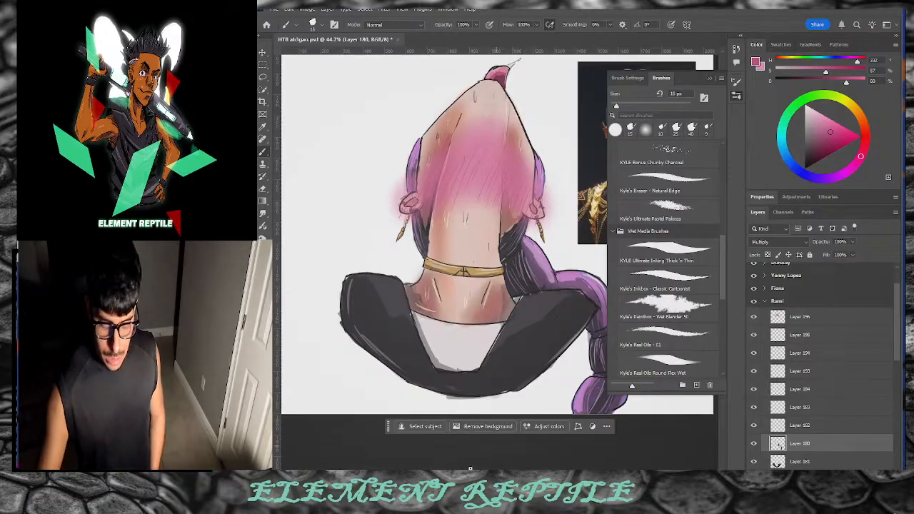
pyautogui.moveTo(464, 472); pyautogui.dragTo(483, 473)
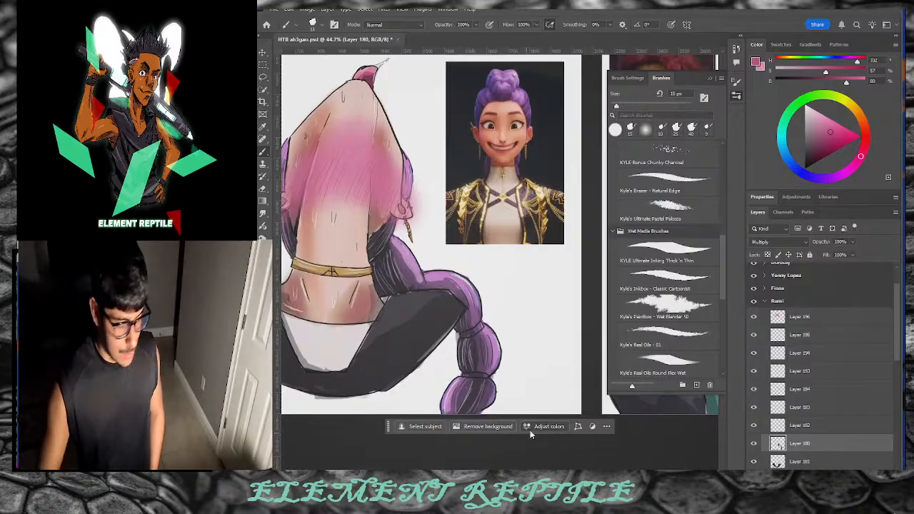
# Step: With a 10 px white brush on Layer 196, paint a thin highlight down the left neck edge
pyautogui.press('[')
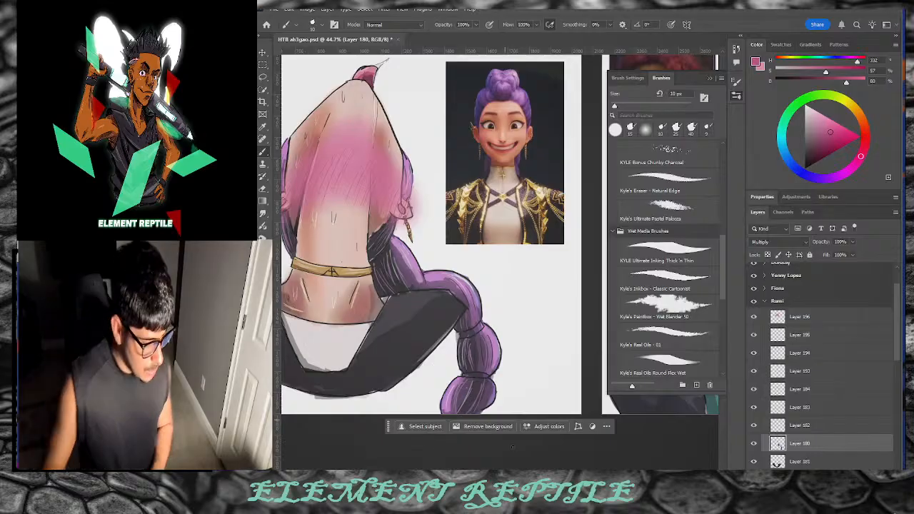
pyautogui.hscroll(-1, 451, 232)
pyautogui.moveTo(451, 232); pyautogui.dragTo(459, 232)
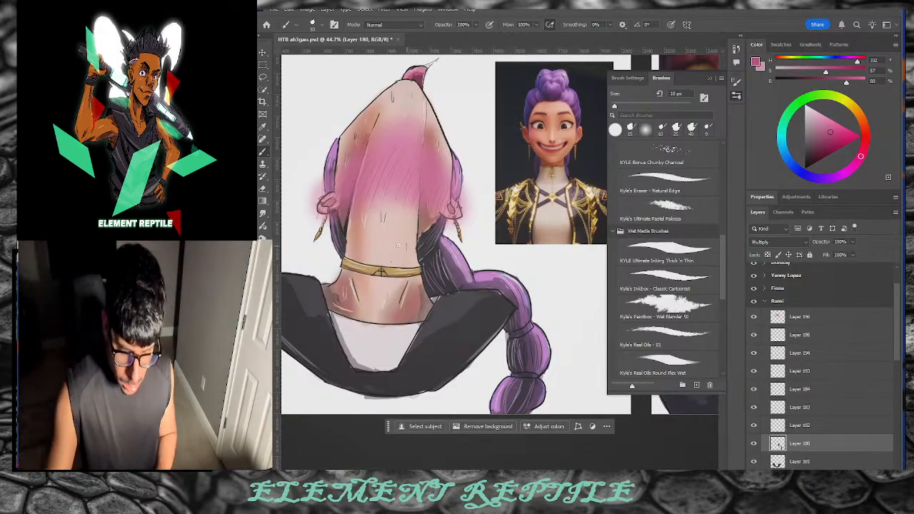
pyautogui.moveTo(816, 121); pyautogui.dragTo(791, 90)
pyautogui.click(799, 323)
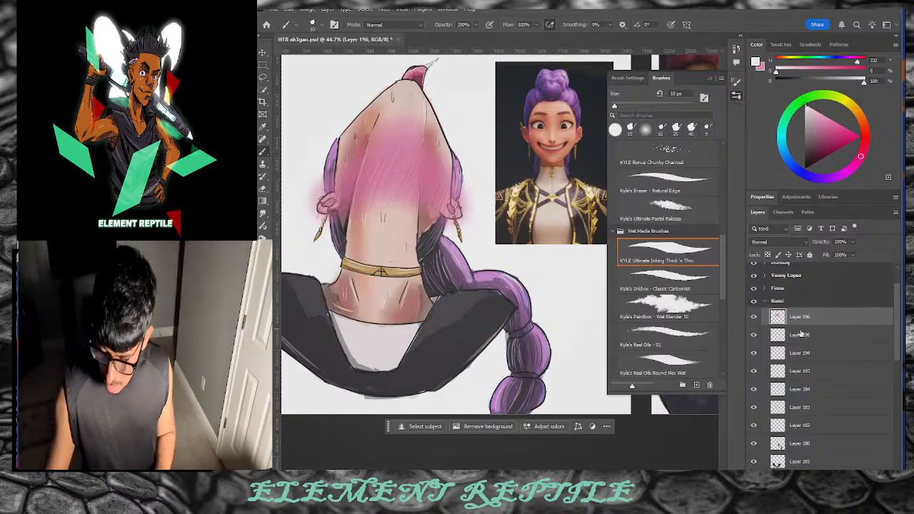
pyautogui.moveTo(369, 142); pyautogui.dragTo(353, 204)
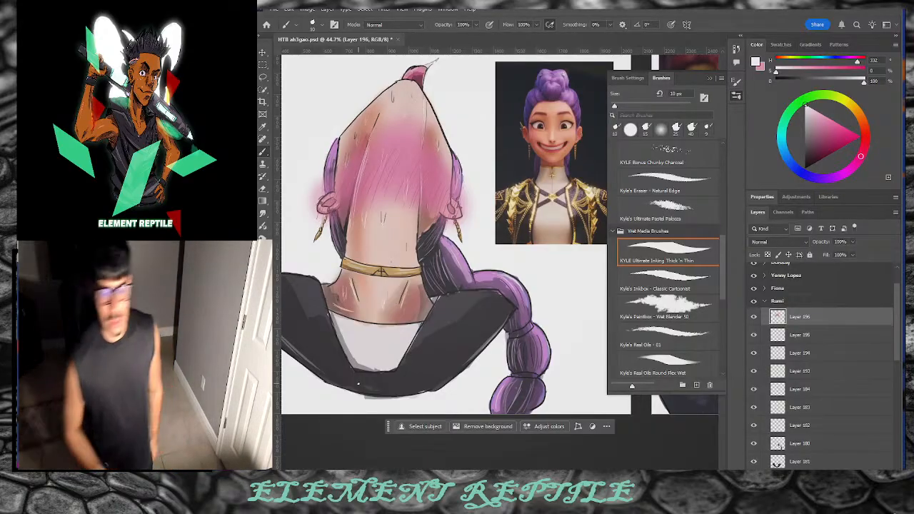
# Step: Move the reference photo to the top-left of the Rumi artboard
pyautogui.press('v')
pyautogui.scroll(-3, 414, 278)
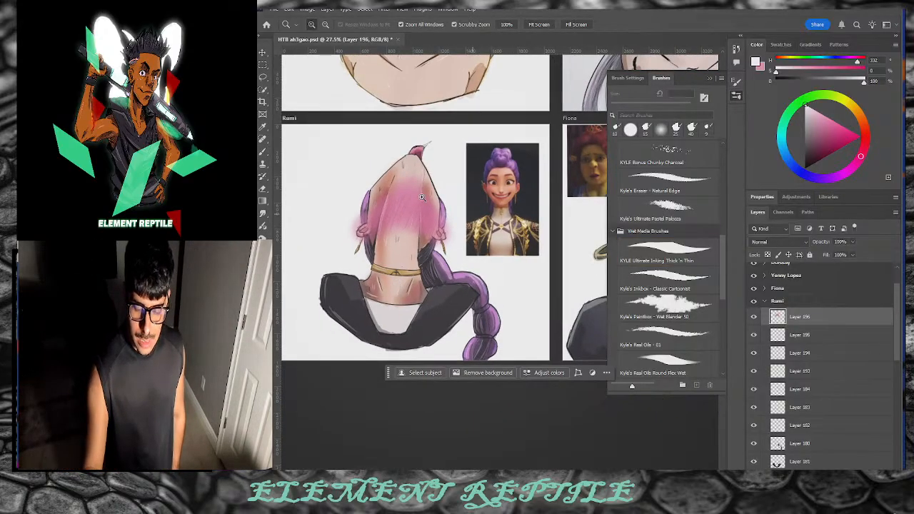
pyautogui.moveTo(508, 196); pyautogui.dragTo(325, 185)
pyautogui.click(458, 316)
pyautogui.click(513, 308)
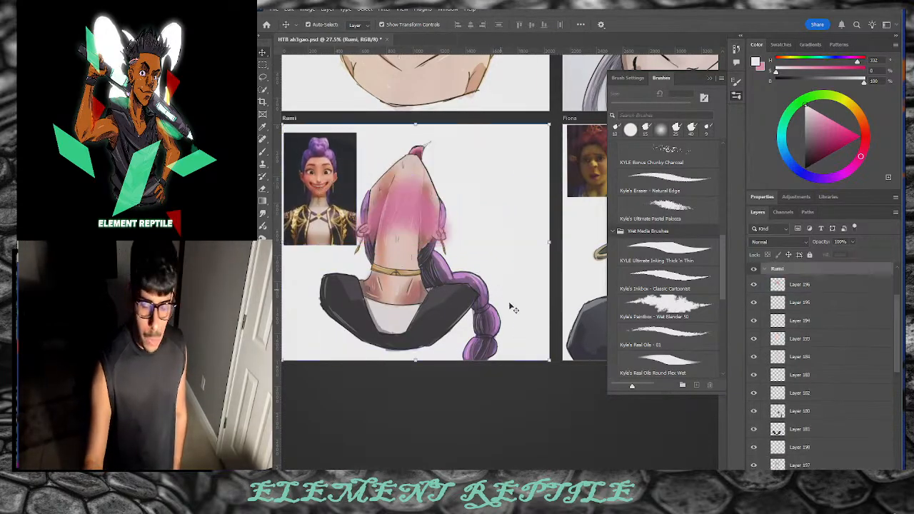
# Step: Zoom out to view the grid of back-view artboards, including tinker belle and Rumi
pyautogui.moveTo(462, 474)
pyautogui.mouseDown()
pyautogui.moveTo(532, 471)
pyautogui.moveTo(518, 474)
pyautogui.mouseUp()
pyautogui.click(736, 97)
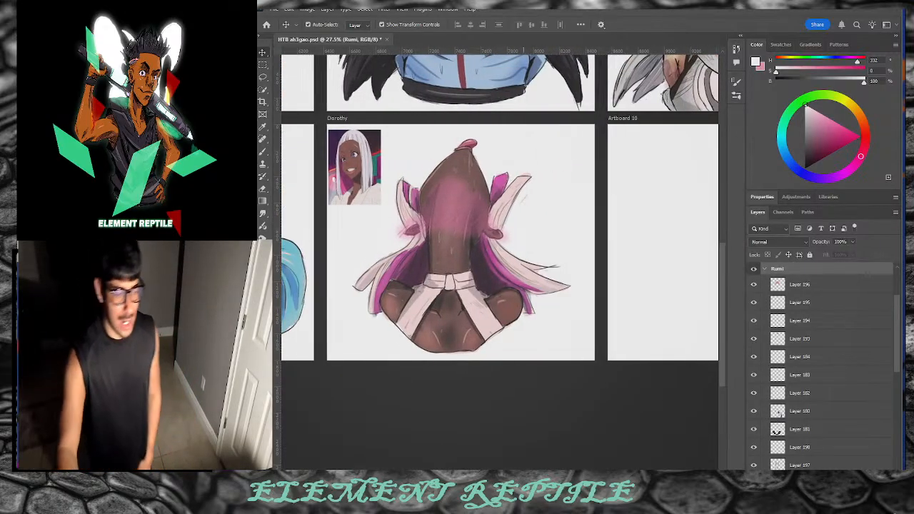
pyautogui.press('z')
pyautogui.moveTo(524, 253); pyautogui.dragTo(512, 305)
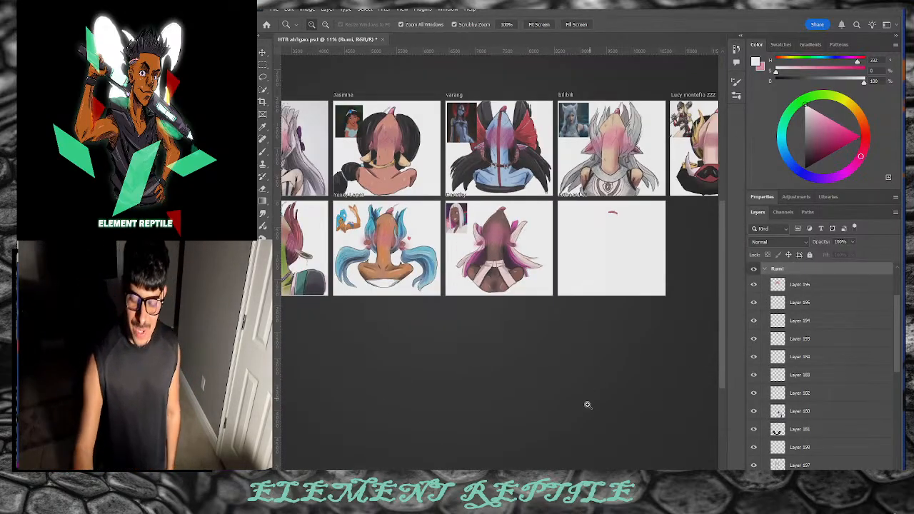
pyautogui.moveTo(543, 426); pyautogui.dragTo(514, 448)
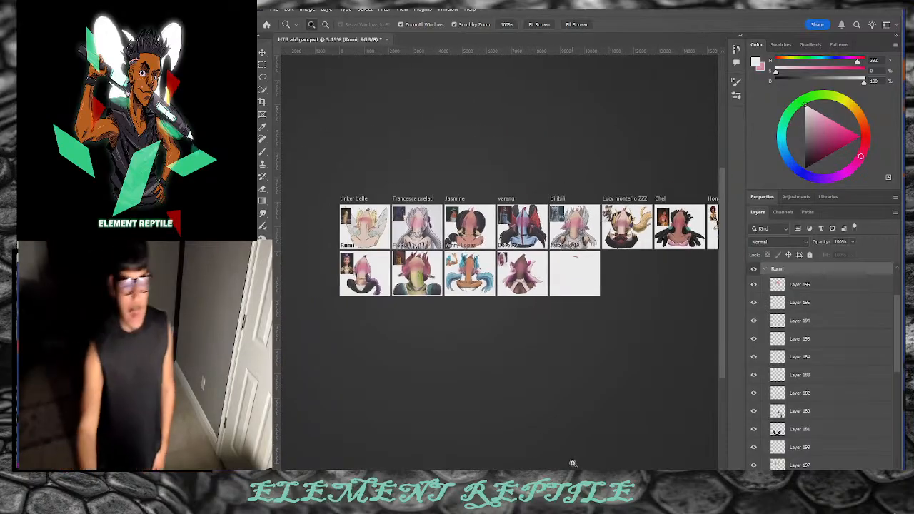
pyautogui.moveTo(388, 260); pyautogui.dragTo(423, 252)
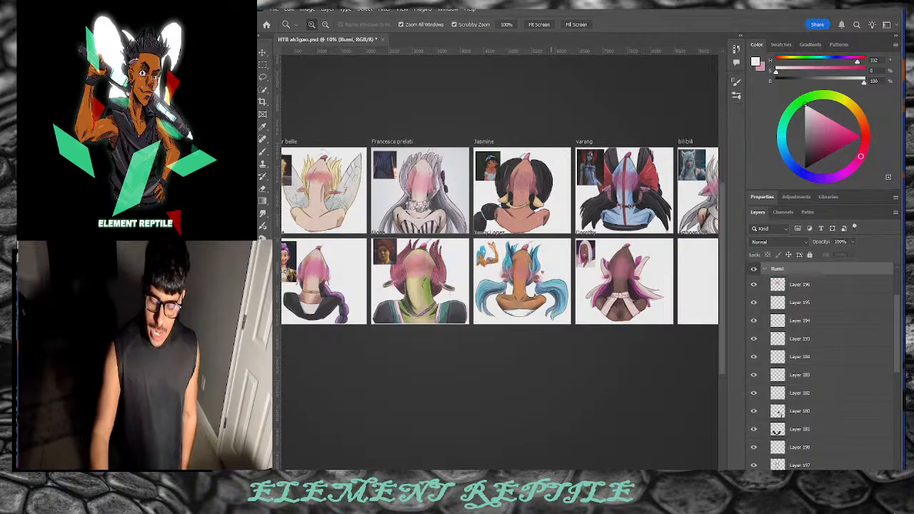
pyautogui.moveTo(544, 472); pyautogui.dragTo(511, 472)
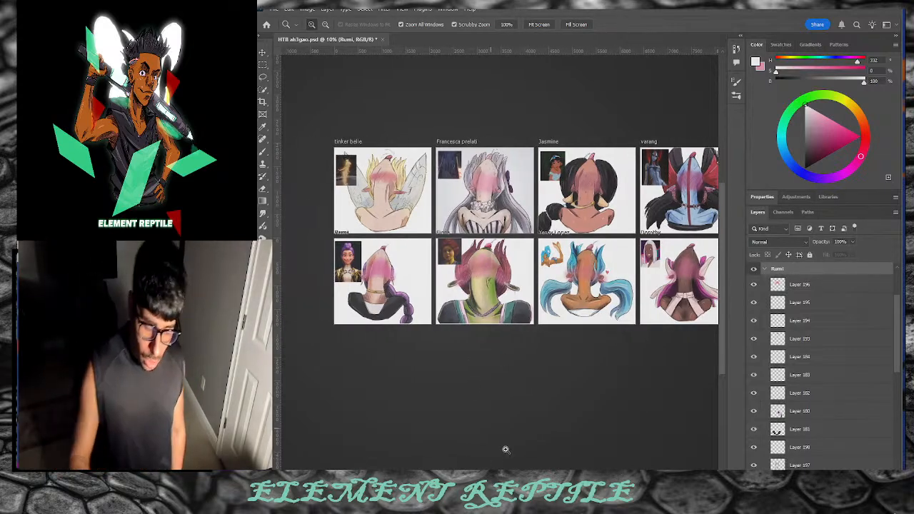
pyautogui.hscroll(5, 556, 443)
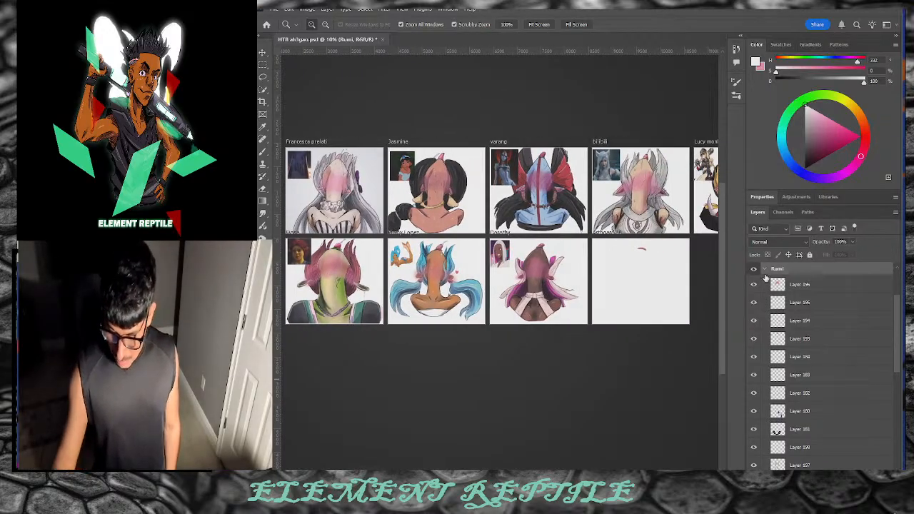
# Step: Collapse the Rumi layer group and hide the empty Artboard 10
pyautogui.click(764, 270)
pyautogui.click(754, 269)
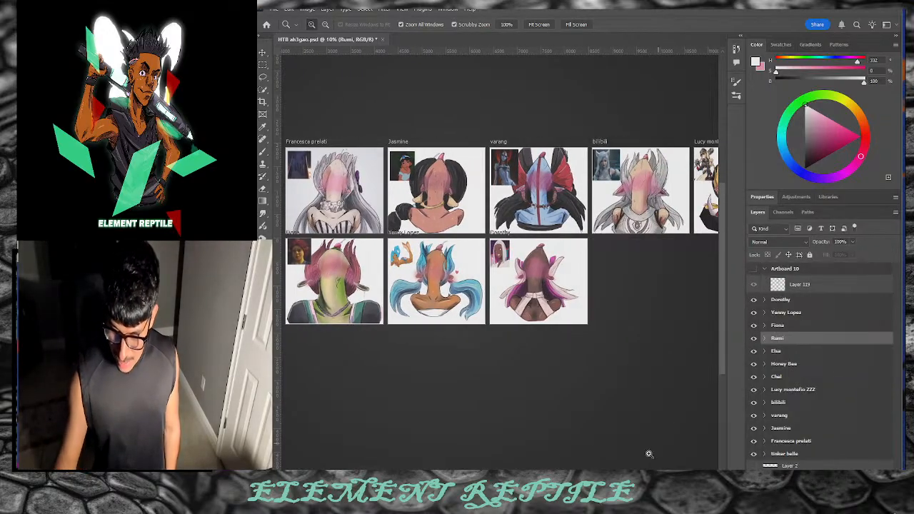
pyautogui.hscroll(-4, 500, 236)
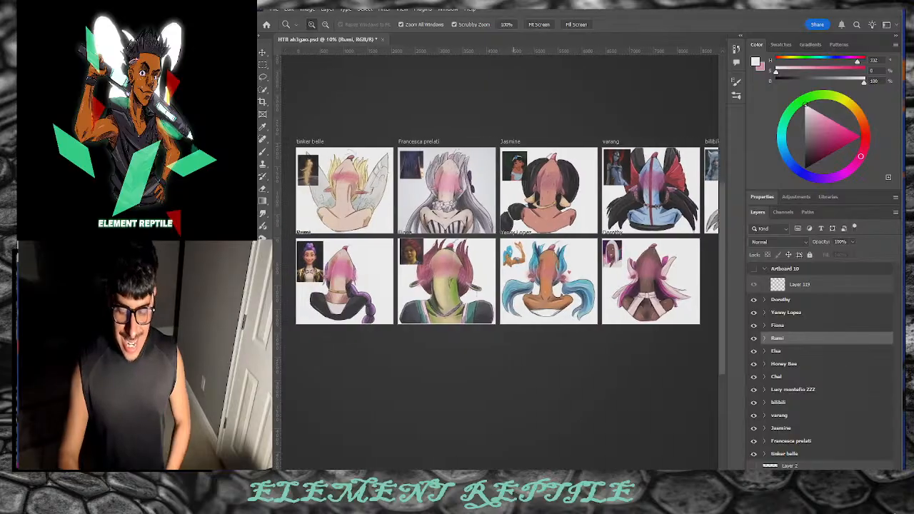
pyautogui.hscroll(1, 507, 235)
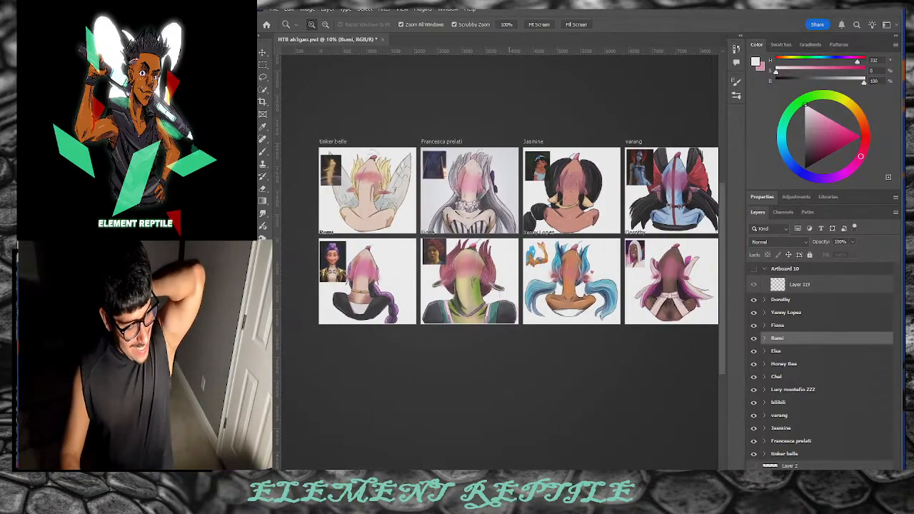
pyautogui.hscroll(1, 502, 236)
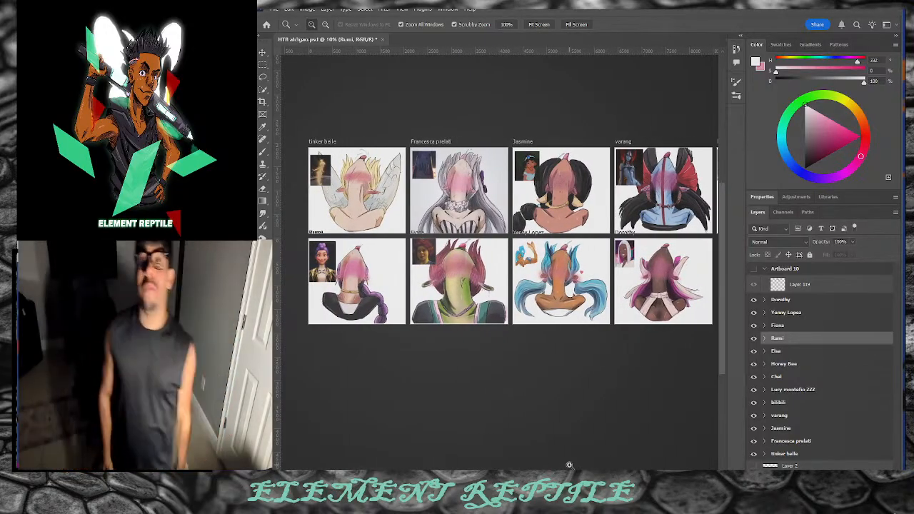
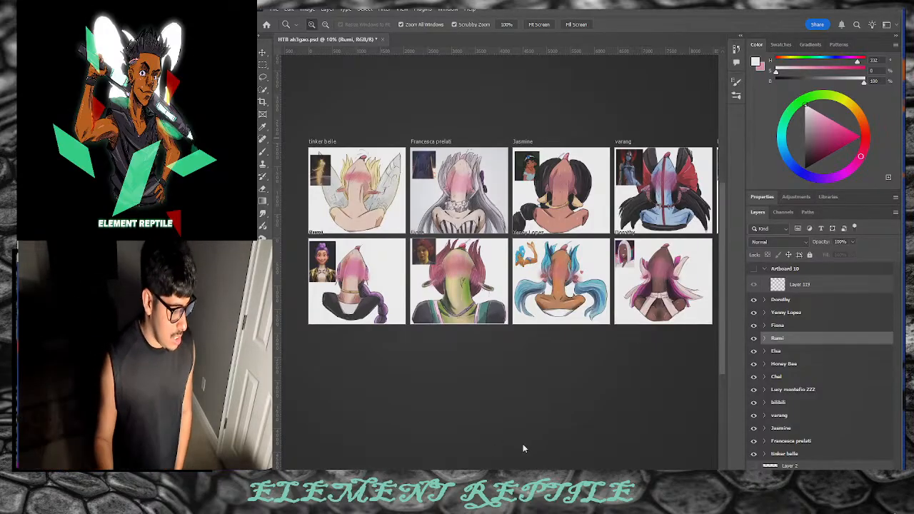
# Step: Pan along the artboard row, then scrubby-zoom from 10% to 46% on the varang back-view artboard
pyautogui.moveTo(463, 468); pyautogui.dragTo(517, 462)
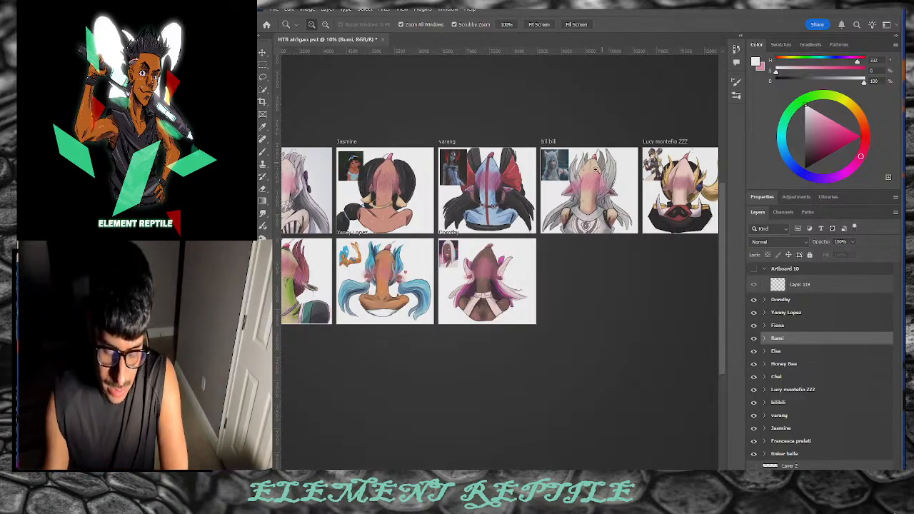
pyautogui.moveTo(489, 181); pyautogui.dragTo(545, 142)
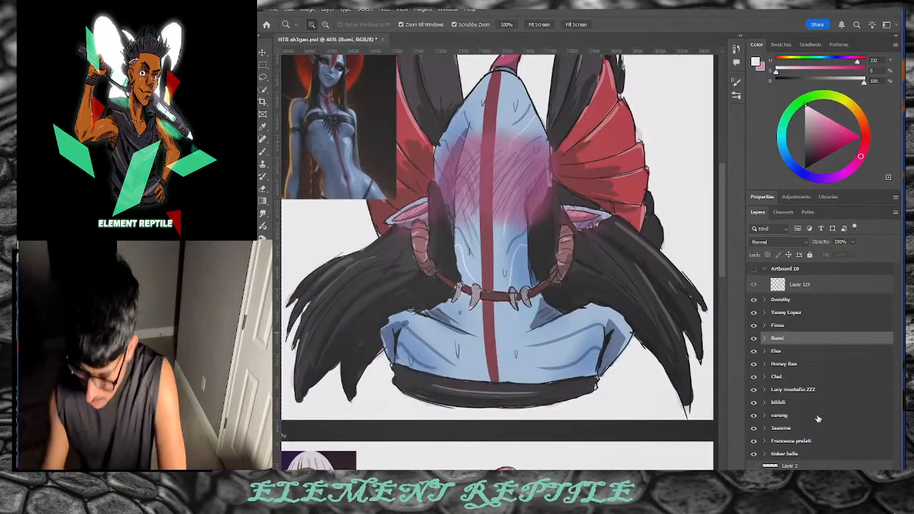
# Step: Select Layer 78 in the varang group and brush a thin light highlight down the figure's right side
pyautogui.click(771, 416)
pyautogui.click(764, 416)
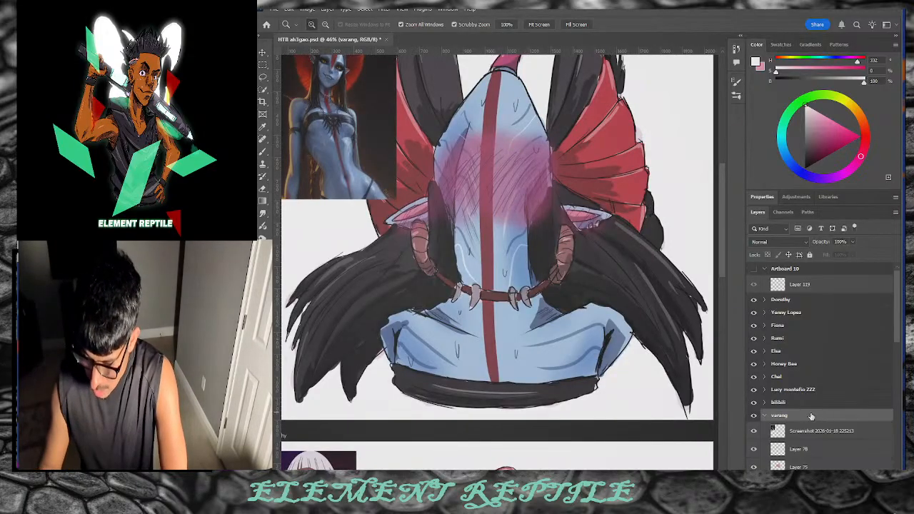
pyautogui.click(845, 444)
pyautogui.click(753, 450)
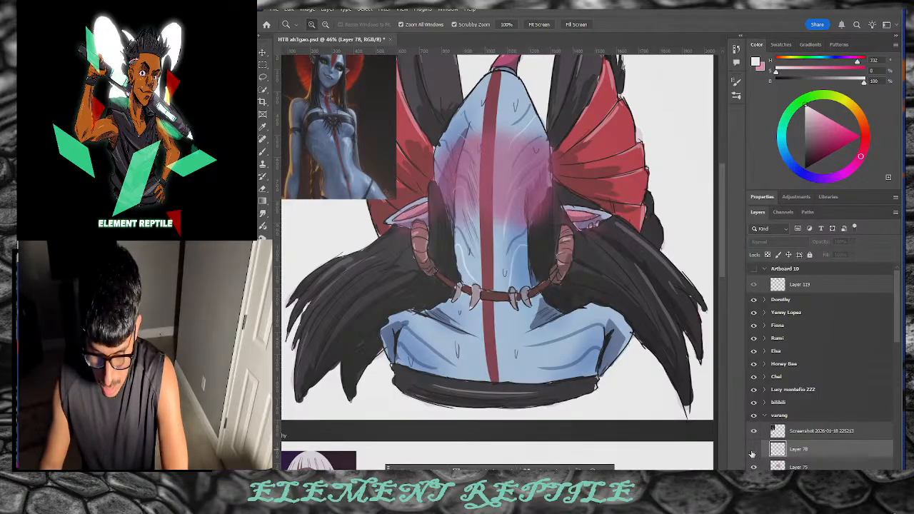
pyautogui.click(752, 450)
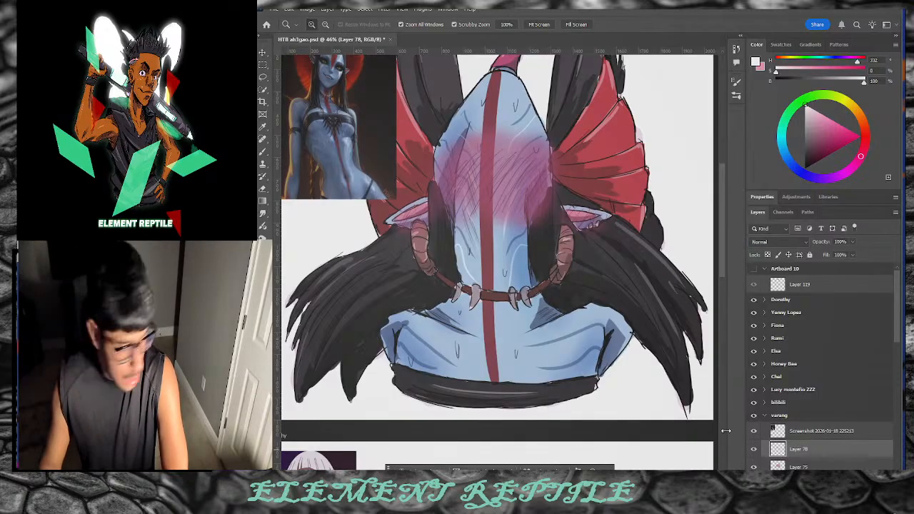
pyautogui.press('b')
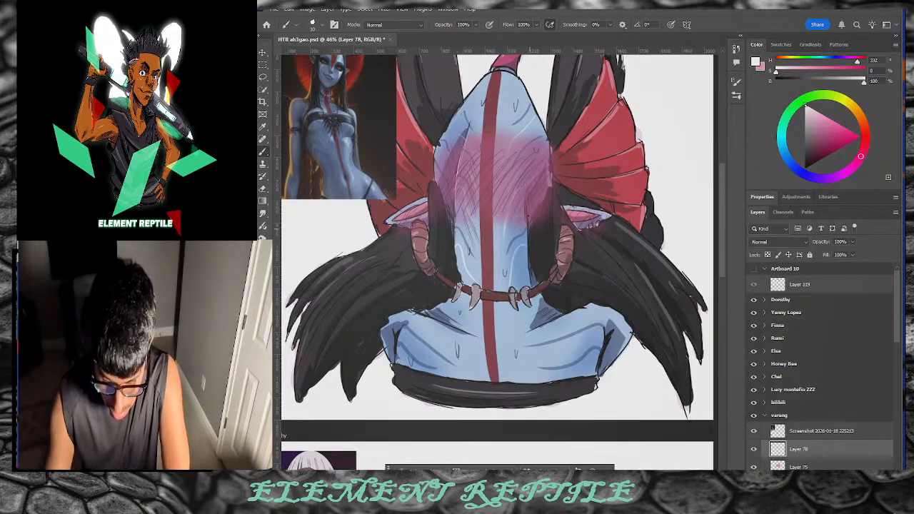
pyautogui.moveTo(526, 194); pyautogui.dragTo(528, 238)
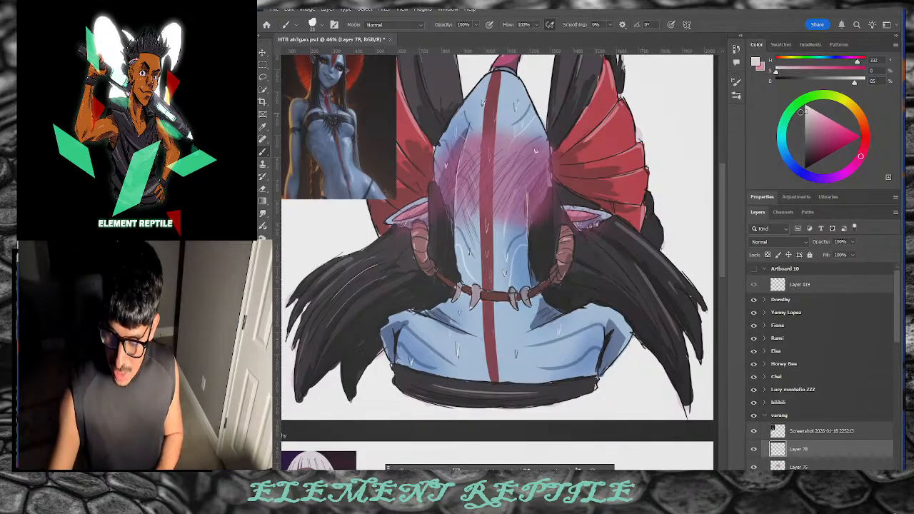
# Step: Choose a light grey and brush two faint highlight strokes across the varang's dark left wing
pyautogui.click(805, 122)
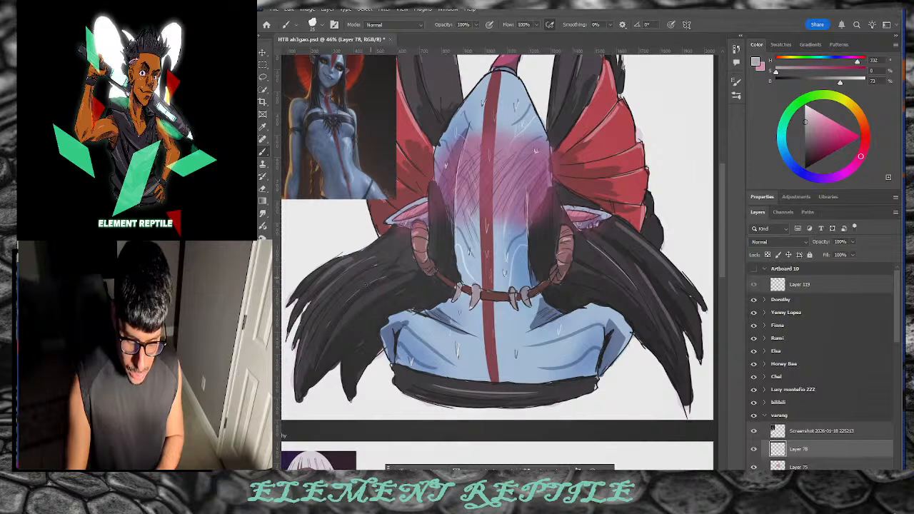
pyautogui.moveTo(807, 129); pyautogui.dragTo(806, 136)
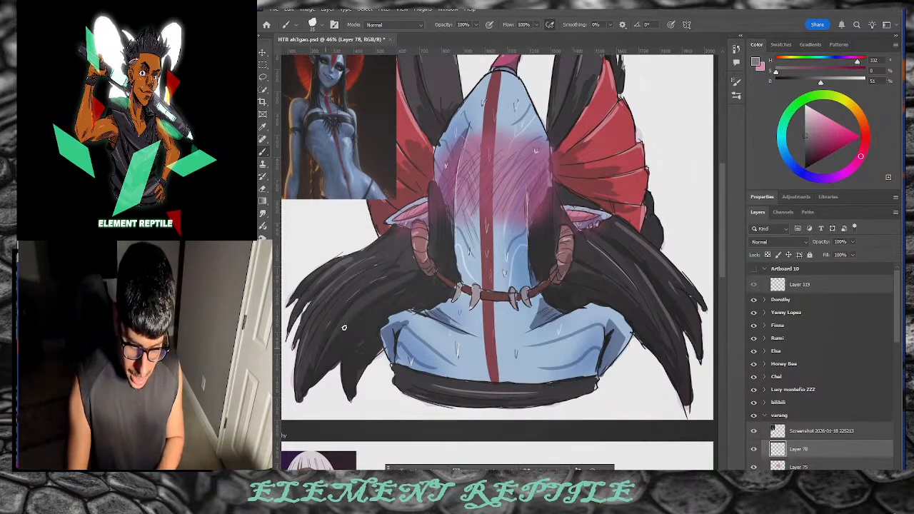
pyautogui.click(805, 123)
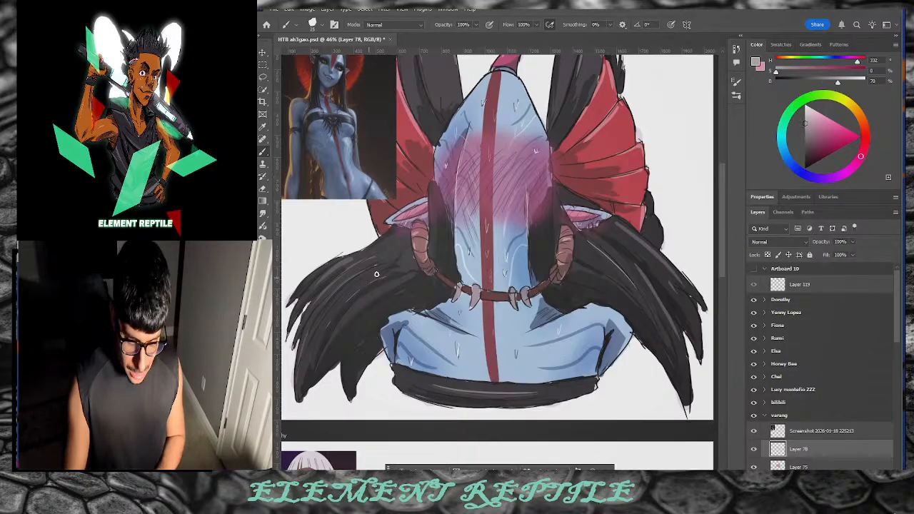
pyautogui.moveTo(374, 274)
pyautogui.mouseDown()
pyautogui.moveTo(350, 277)
pyautogui.moveTo(311, 358)
pyautogui.mouseUp()
pyautogui.moveTo(382, 279); pyautogui.dragTo(320, 335)
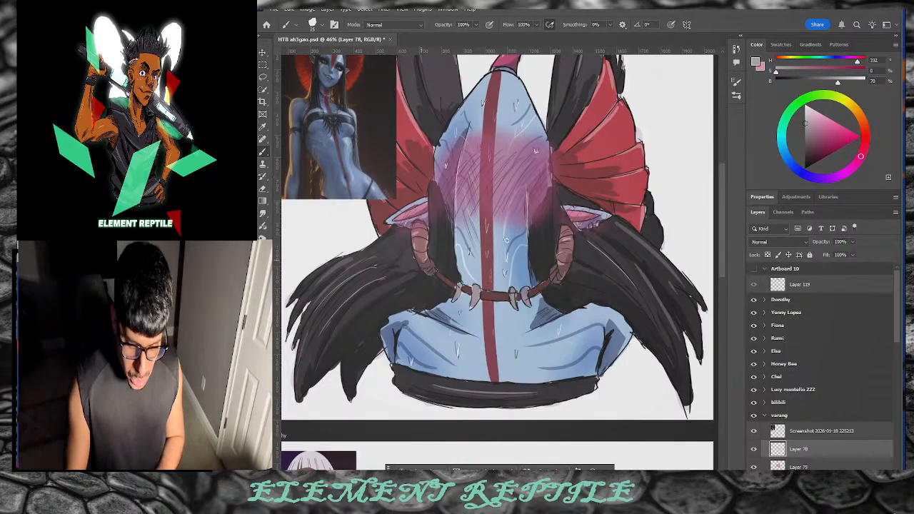
# Step: Redo one wing highlight in a slightly darker grey and add thin highlight strokes over the left hair
pyautogui.click(805, 131)
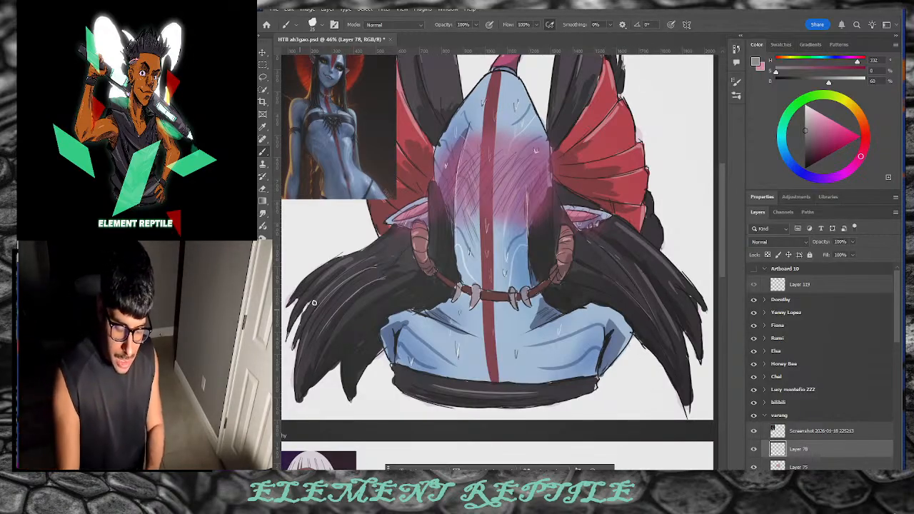
pyautogui.hotkey('ctrl', 'z')
pyautogui.moveTo(303, 343); pyautogui.dragTo(392, 253)
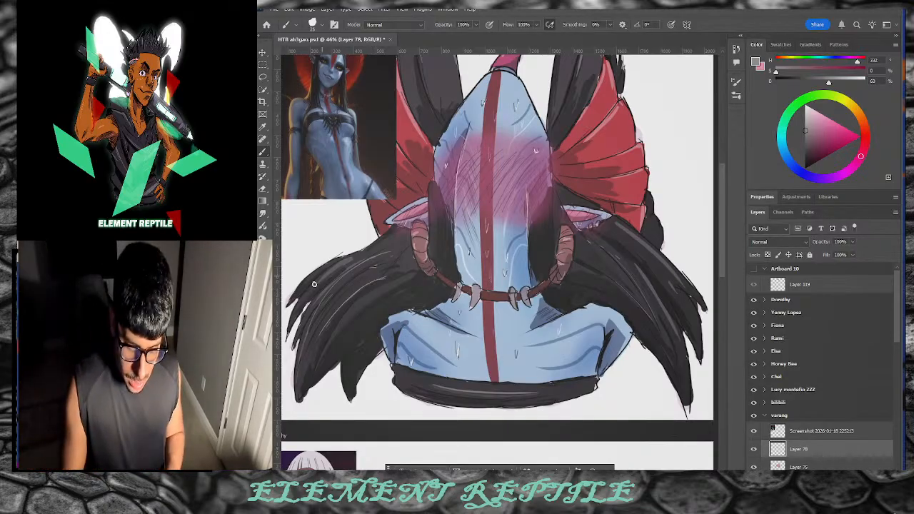
pyautogui.moveTo(334, 262); pyautogui.dragTo(298, 307)
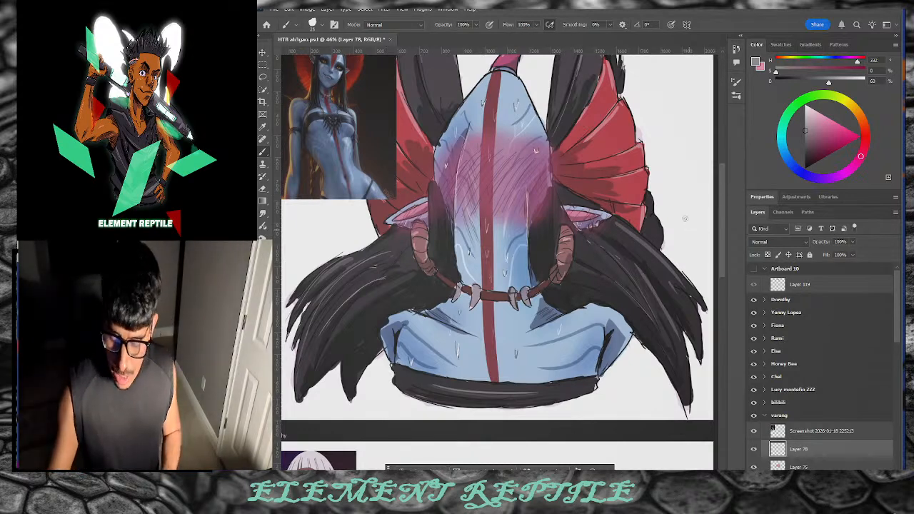
pyautogui.scroll(2, 620, 179)
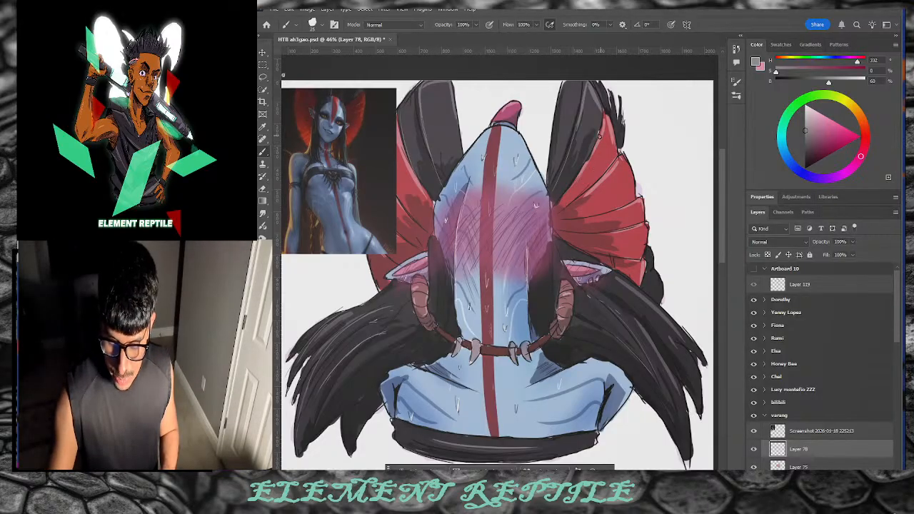
# Step: Paint a faint lighter-grey highlight along the left red fin, checking it with the Screenshot layer hidden
pyautogui.click(803, 114)
pyautogui.moveTo(606, 137); pyautogui.dragTo(558, 205)
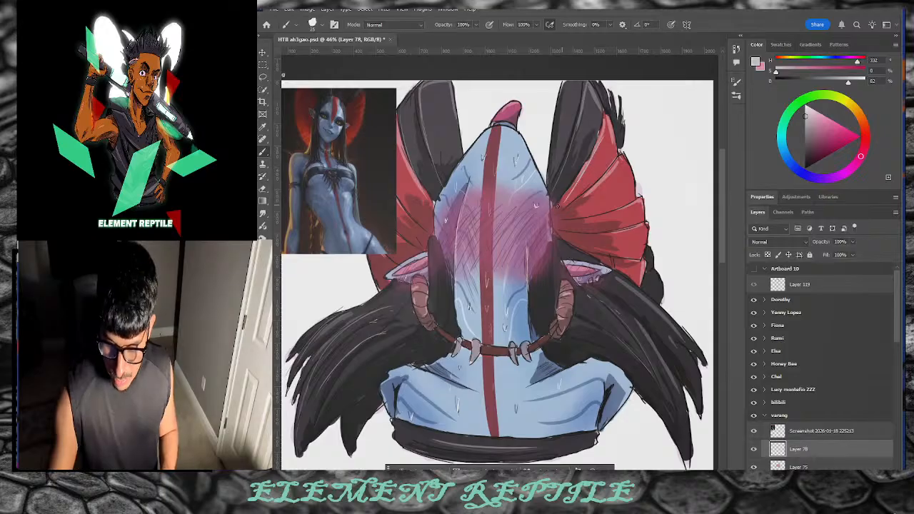
pyautogui.hotkey('ctrl', 'z')
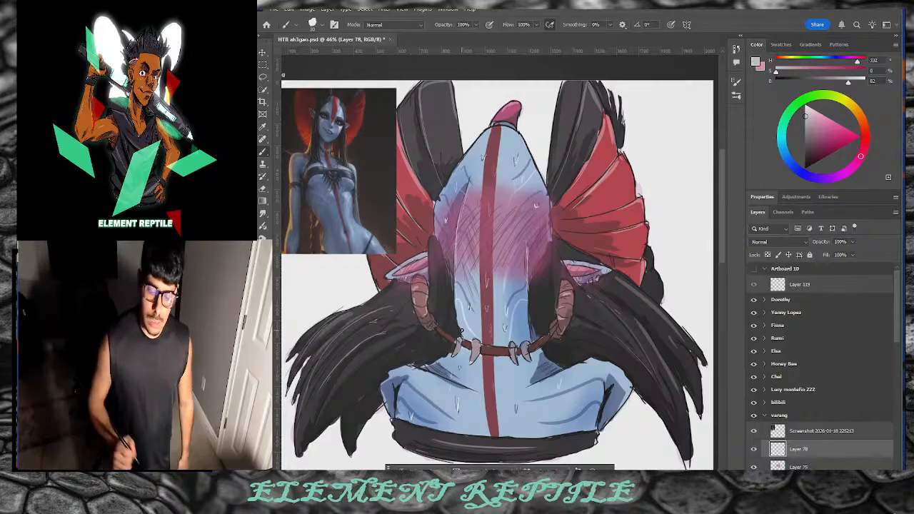
pyautogui.click(754, 431)
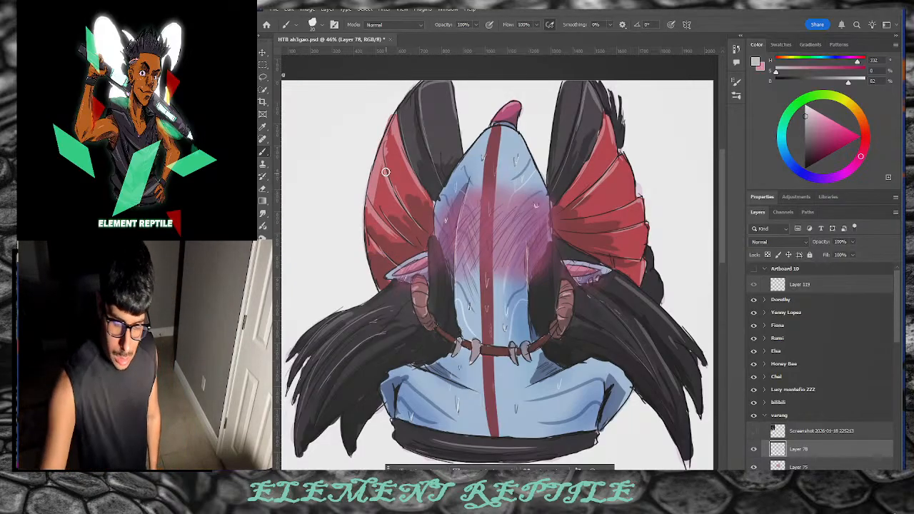
pyautogui.moveTo(400, 198); pyautogui.dragTo(382, 149)
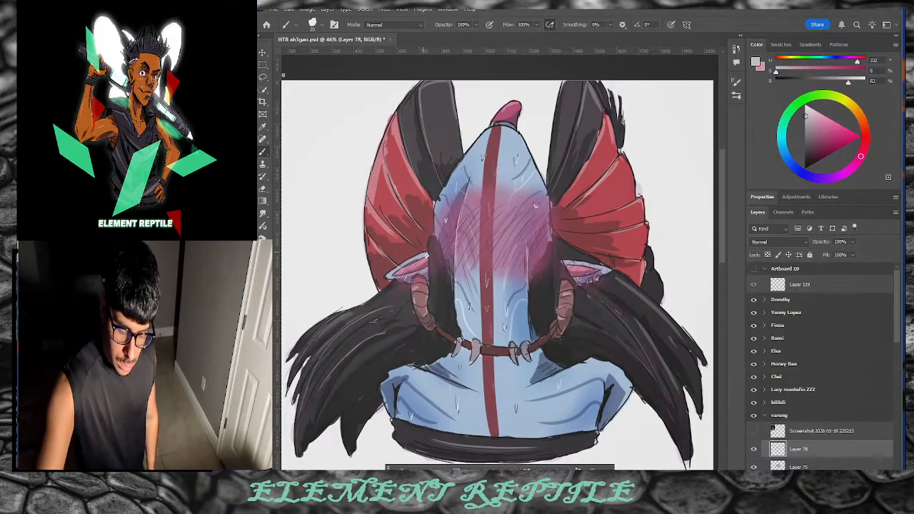
pyautogui.click(754, 431)
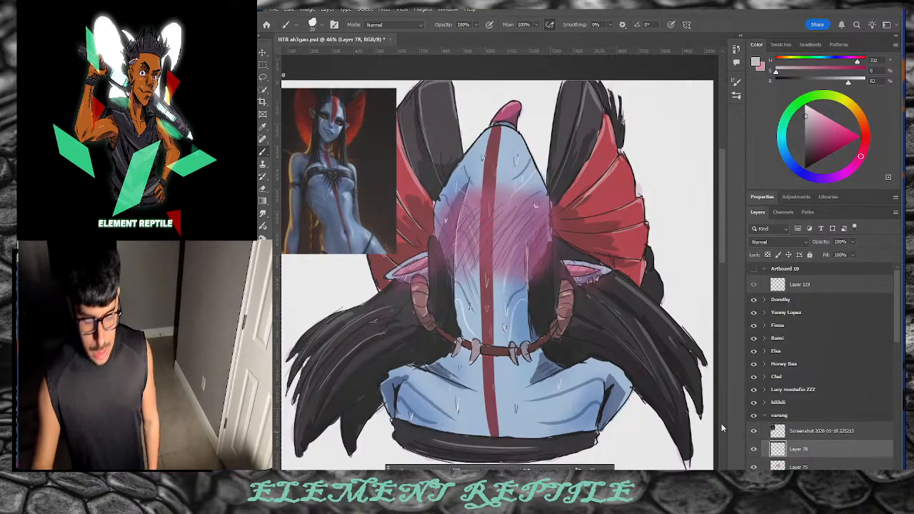
# Step: Scrubby-zoom out to bring the neighbouring artboards back into view
pyautogui.press('z')
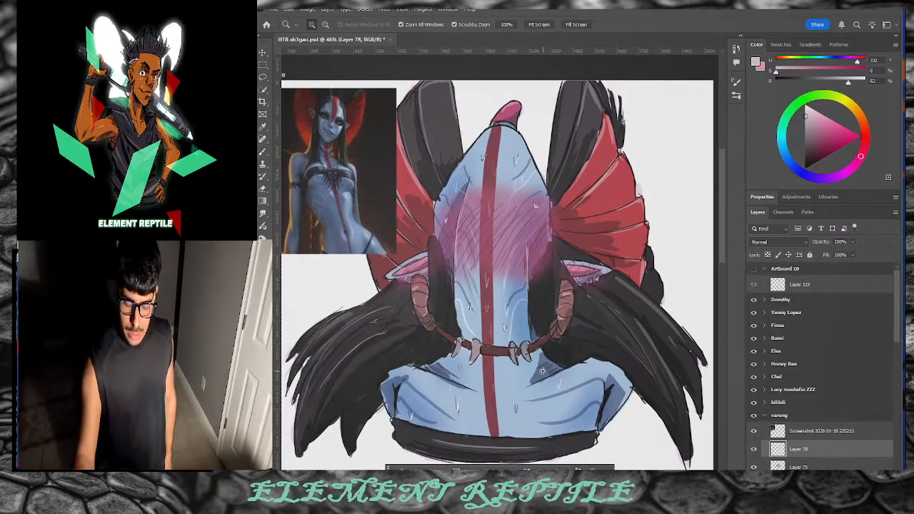
pyautogui.moveTo(548, 376); pyautogui.dragTo(509, 363)
pyautogui.moveTo(639, 362); pyautogui.dragTo(664, 363)
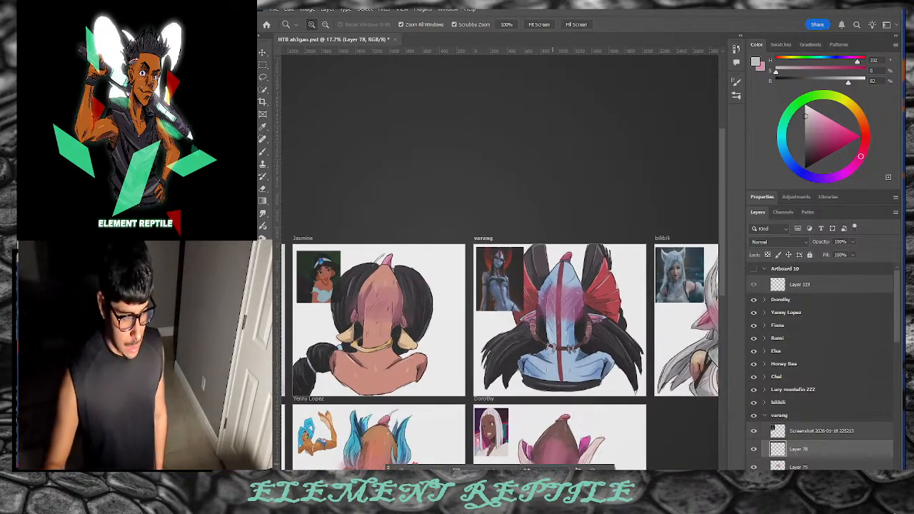
pyautogui.hscroll(10, 552, 321)
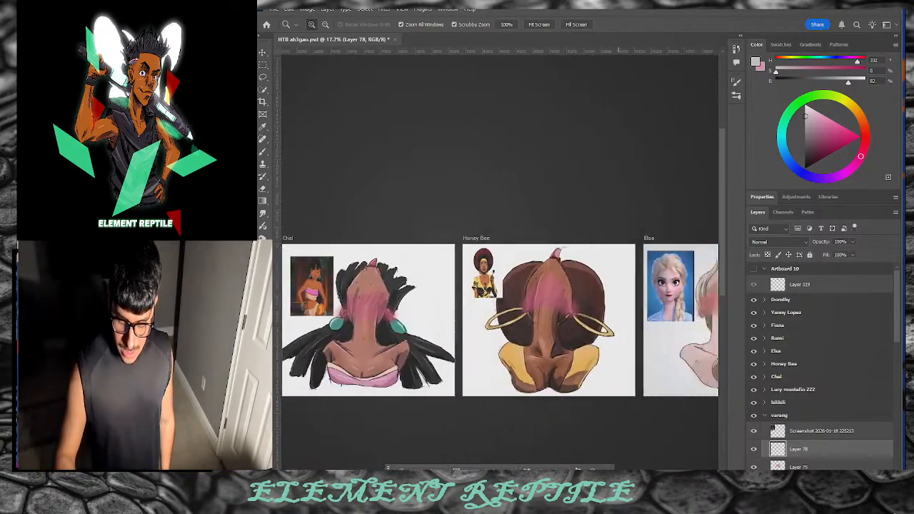
pyautogui.hscroll(-14, 500, 321)
pyautogui.moveTo(576, 387); pyautogui.dragTo(566, 390)
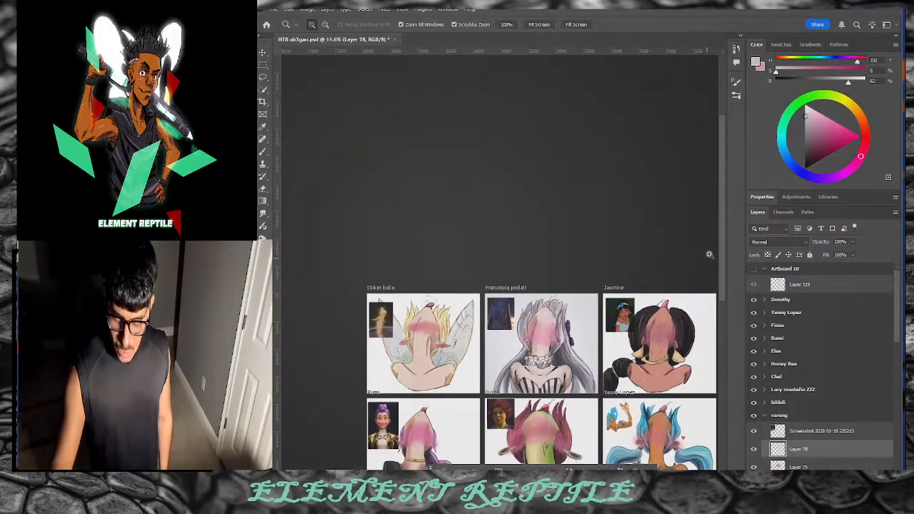
pyautogui.scroll(-4, 696, 286)
pyautogui.hscroll(2, 500, 271)
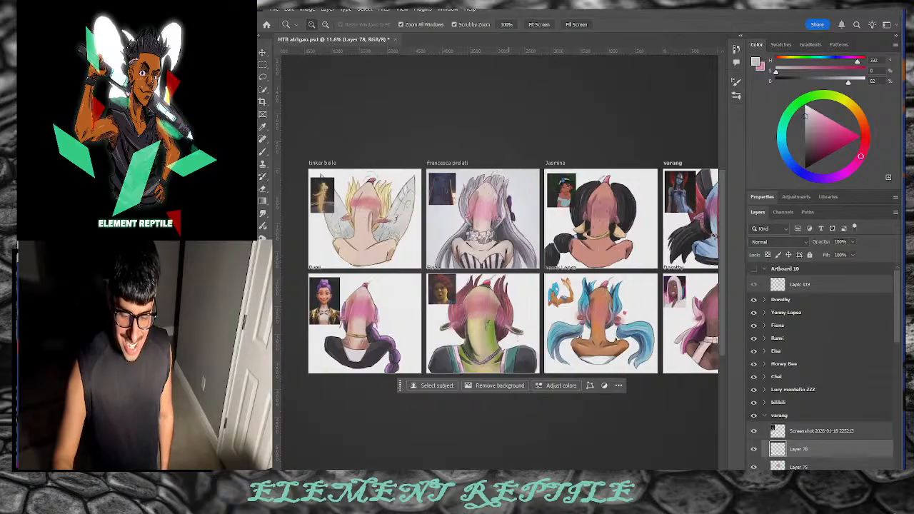
pyautogui.moveTo(361, 207); pyautogui.dragTo(476, 254)
pyautogui.keyDown('alt'); pyautogui.click(477, 254); pyautogui.keyUp('alt')
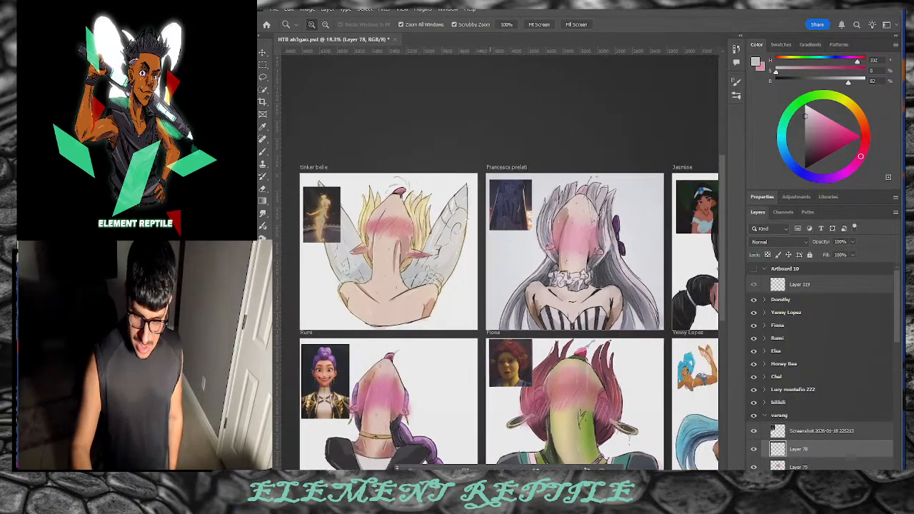
pyautogui.hscroll(3, 515, 275)
pyautogui.click(514, 275)
pyautogui.moveTo(516, 276); pyautogui.dragTo(492, 307)
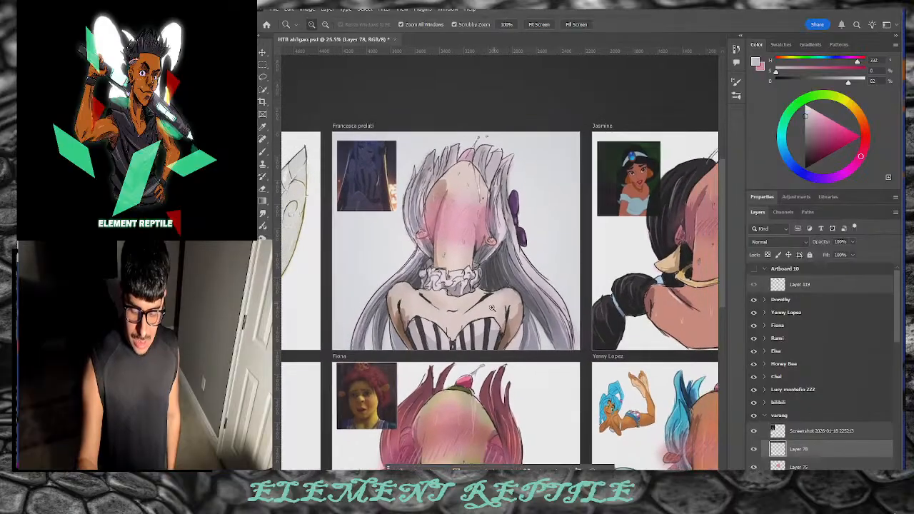
# Step: Scroll across the top row, inspecting each artboard from Jasmine through Bilibili, Chel, Honey Bee and Elsa
pyautogui.hscroll(3, 471, 307)
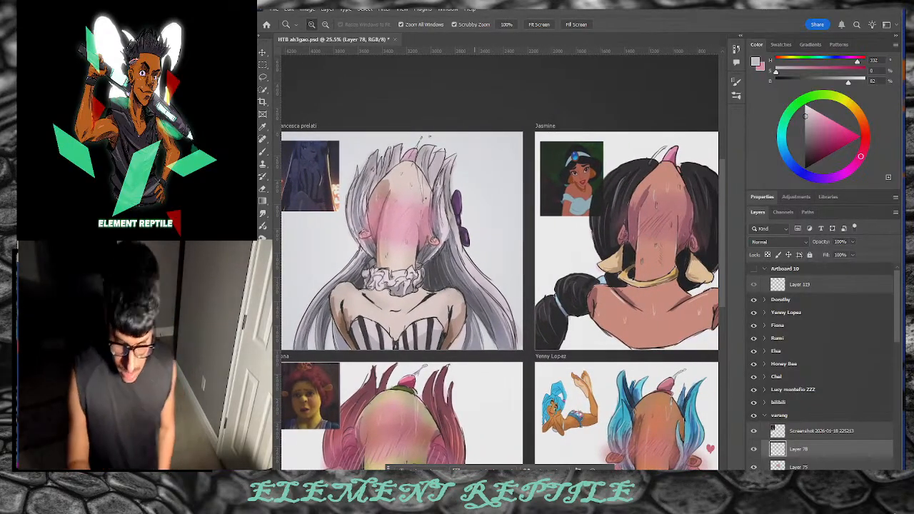
pyautogui.hscroll(6, 500, 300)
pyautogui.hscroll(10, 500, 300)
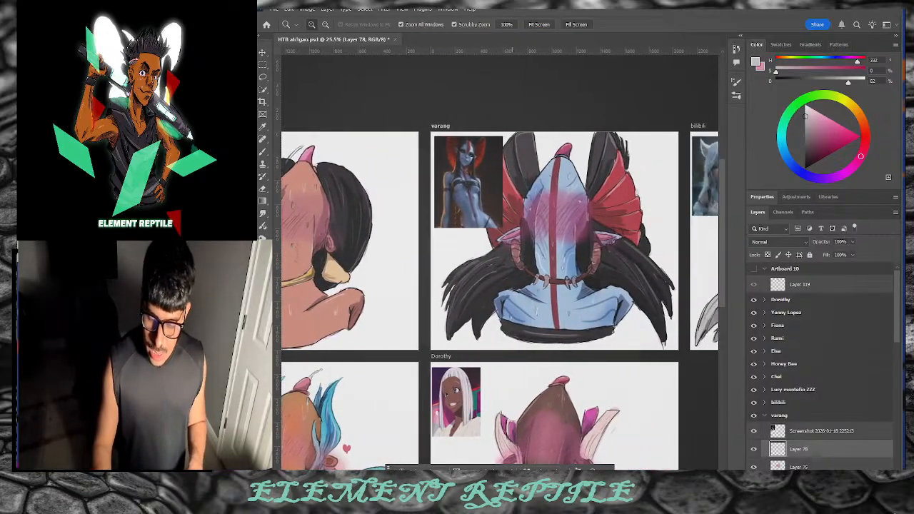
pyautogui.hscroll(-10, 500, 300)
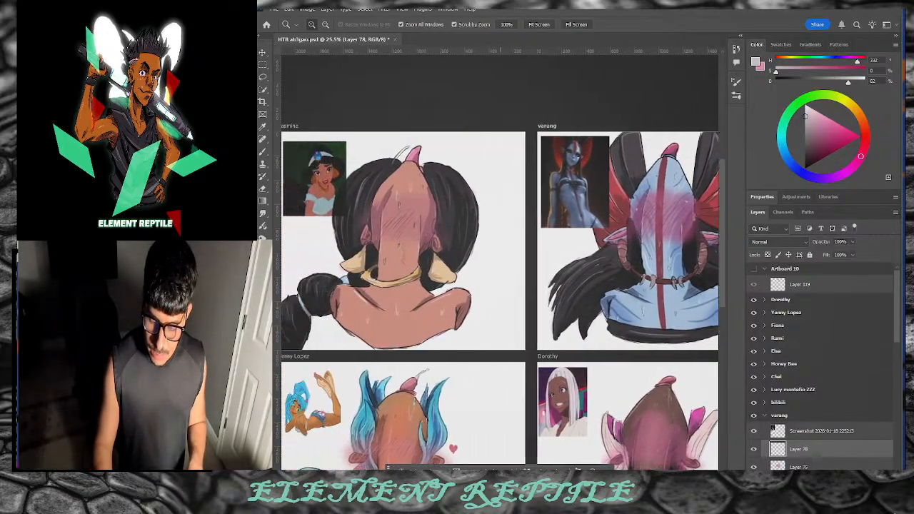
pyautogui.hscroll(10, 500, 300)
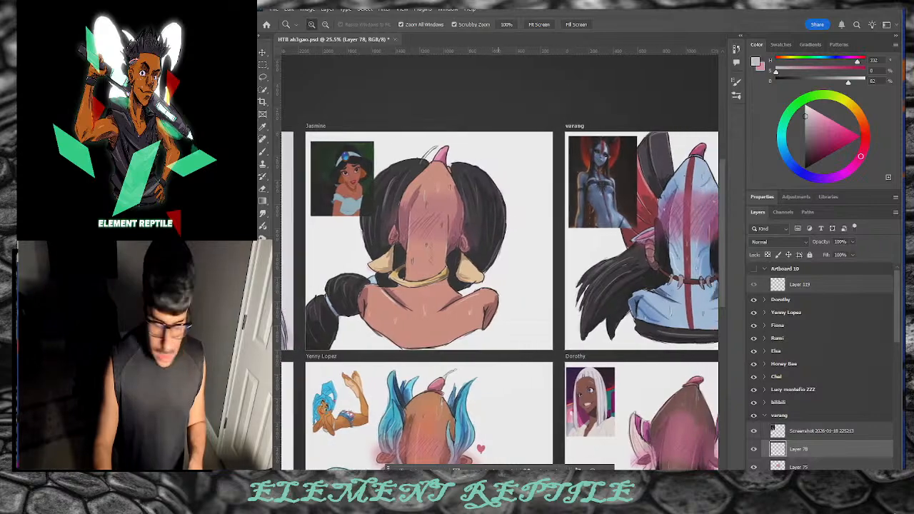
pyautogui.hscroll(-1, 527, 292)
pyautogui.hscroll(-1, 500, 293)
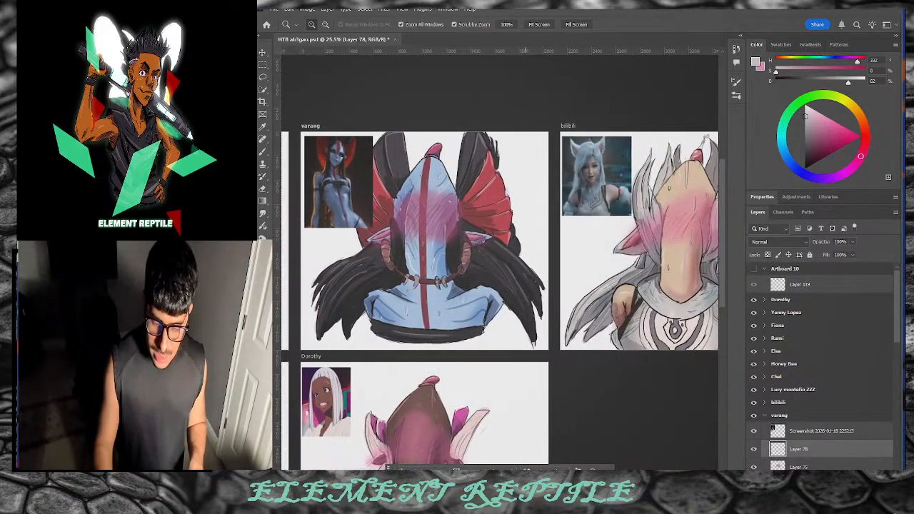
pyautogui.hscroll(10, 499, 292)
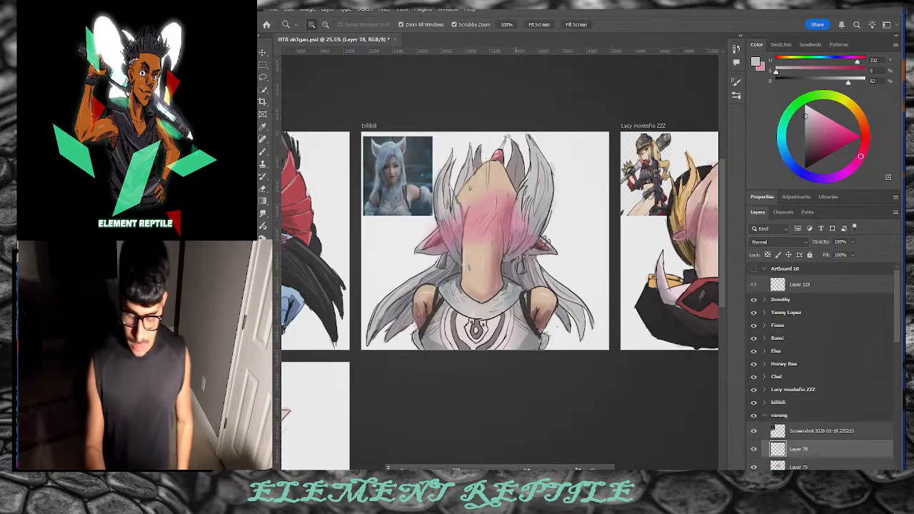
pyautogui.hscroll(3, 549, 240)
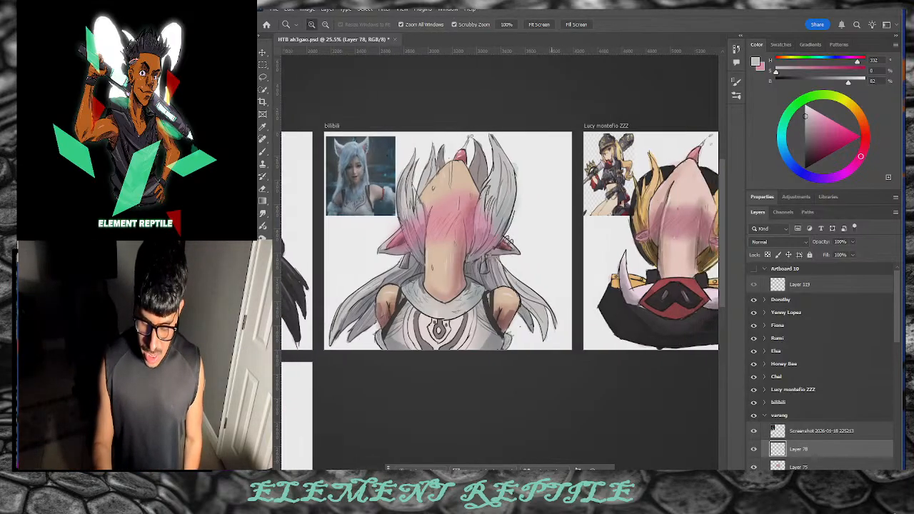
pyautogui.hscroll(-2, 549, 240)
pyautogui.hscroll(10, 549, 240)
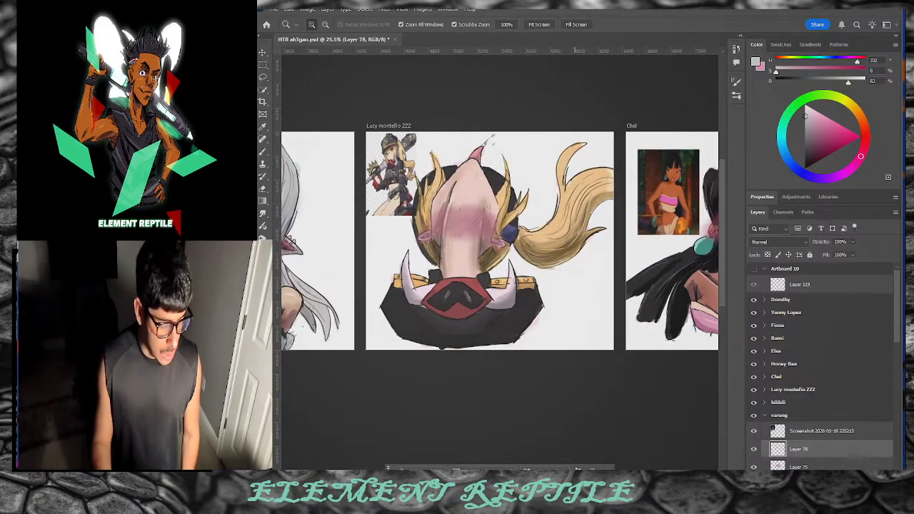
pyautogui.hscroll(8, 549, 240)
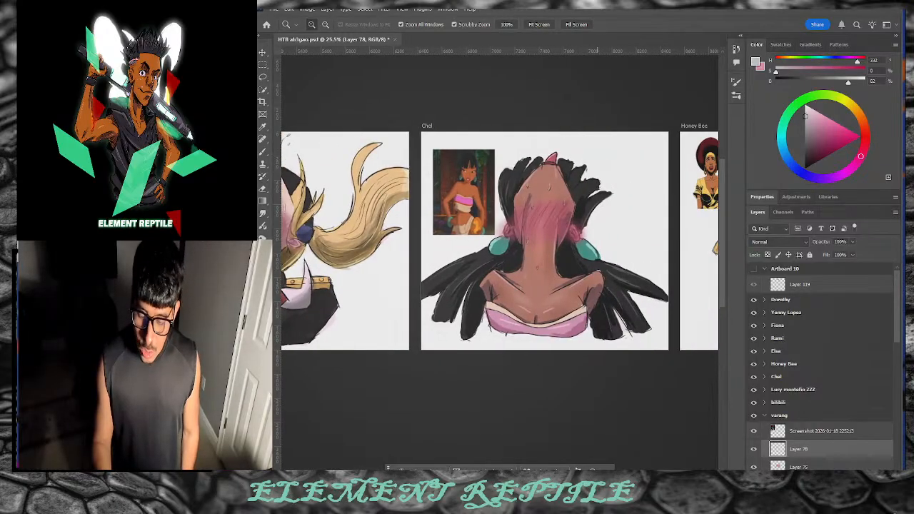
pyautogui.hscroll(3, 499, 241)
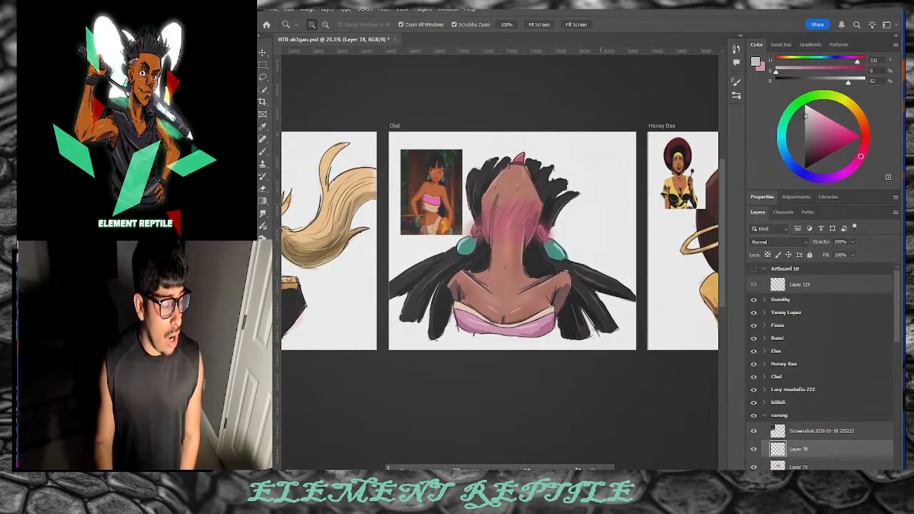
pyautogui.hscroll(-1, 500, 240)
pyautogui.hscroll(5, 500, 241)
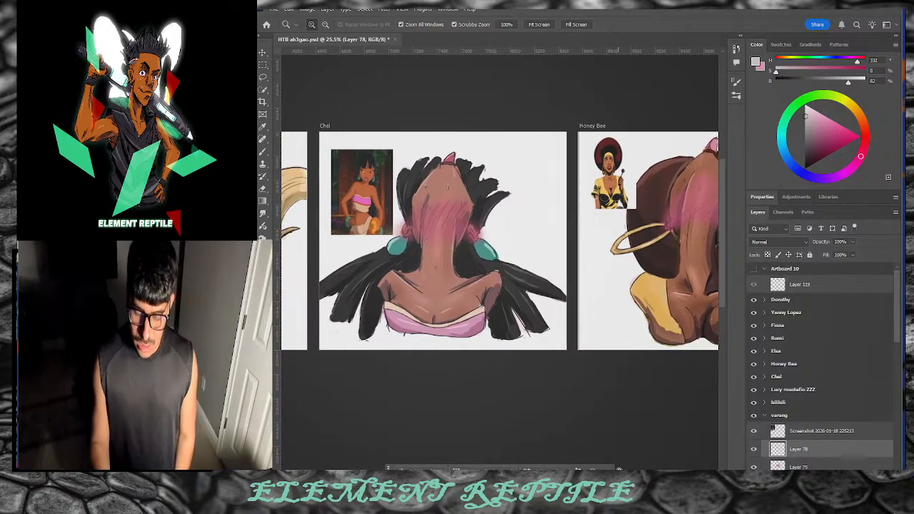
pyautogui.hscroll(10, 500, 240)
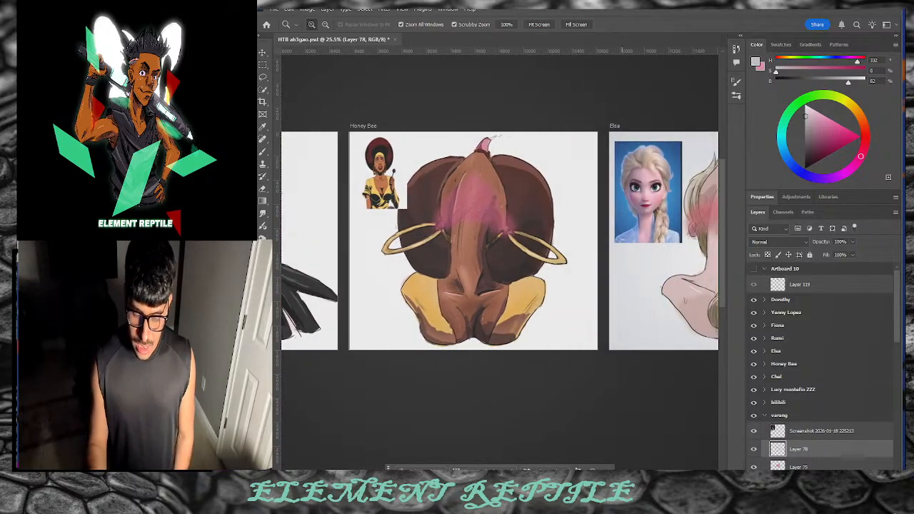
pyautogui.moveTo(584, 484)
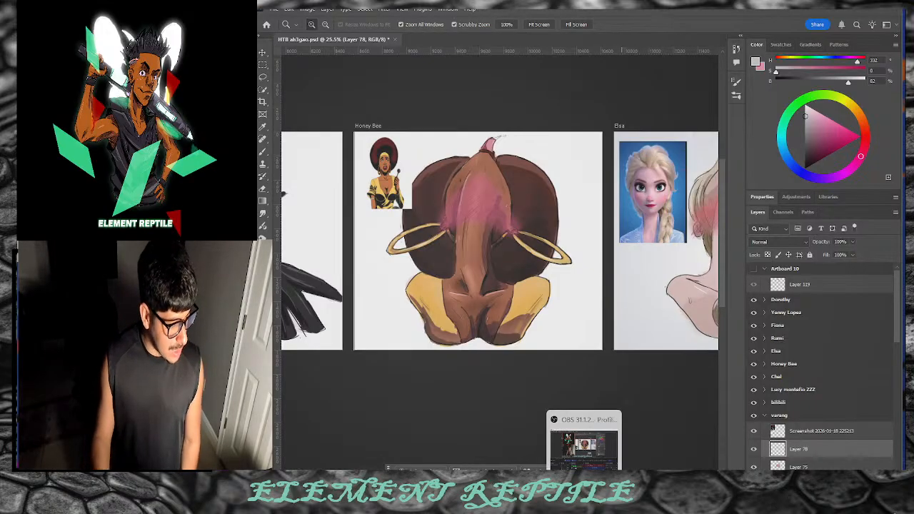
pyautogui.hscroll(2, 499, 241)
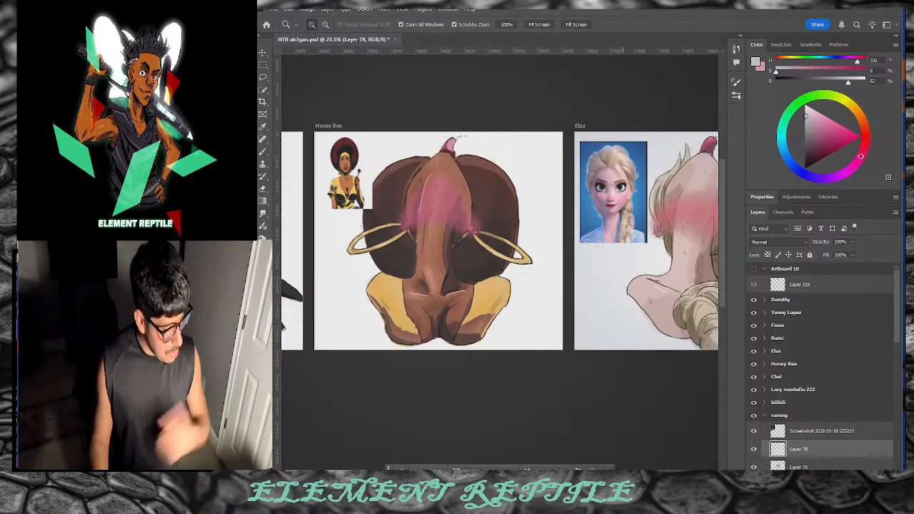
pyautogui.hscroll(6, 500, 240)
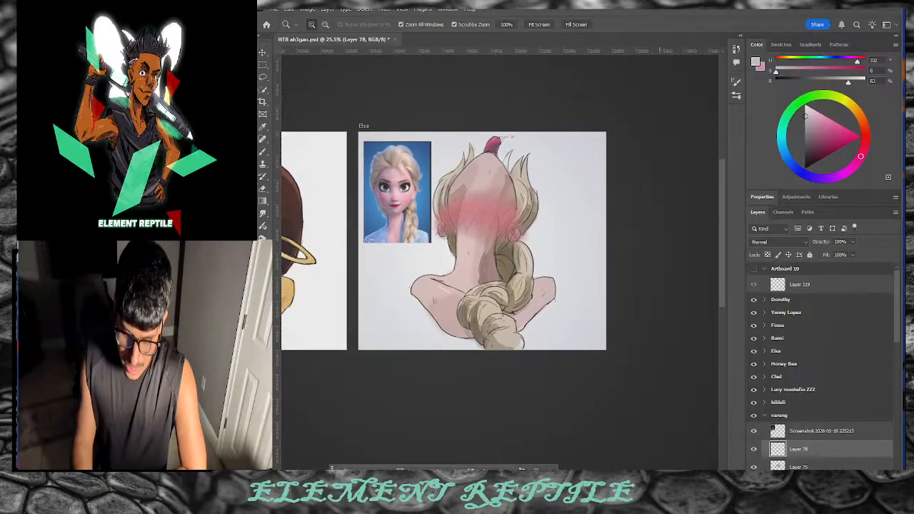
pyautogui.hscroll(2, 500, 240)
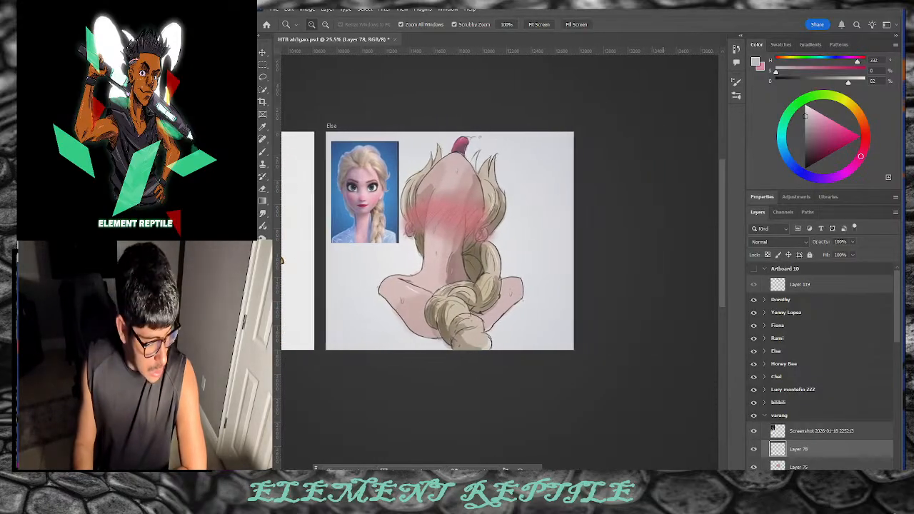
pyautogui.hscroll(1, 500, 240)
pyautogui.hscroll(-15, 500, 240)
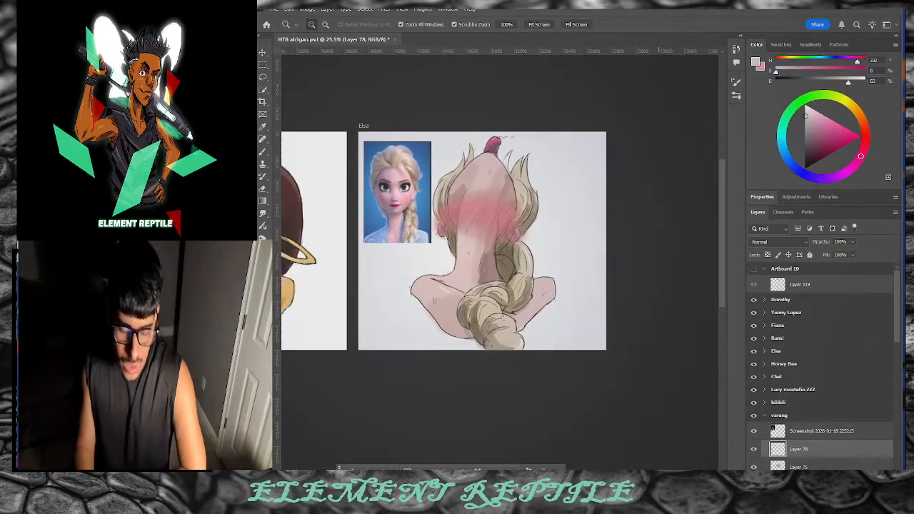
pyautogui.hscroll(1, 586, 381)
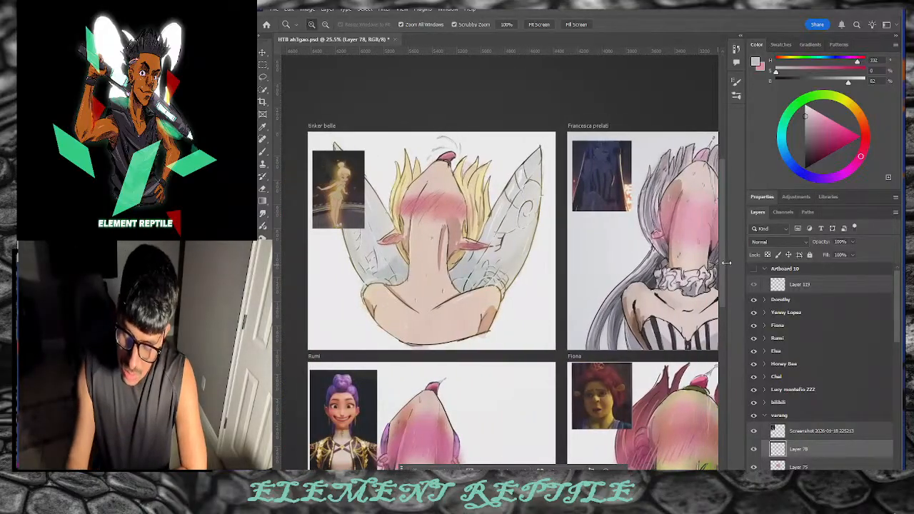
pyautogui.scroll(-5, 719, 275)
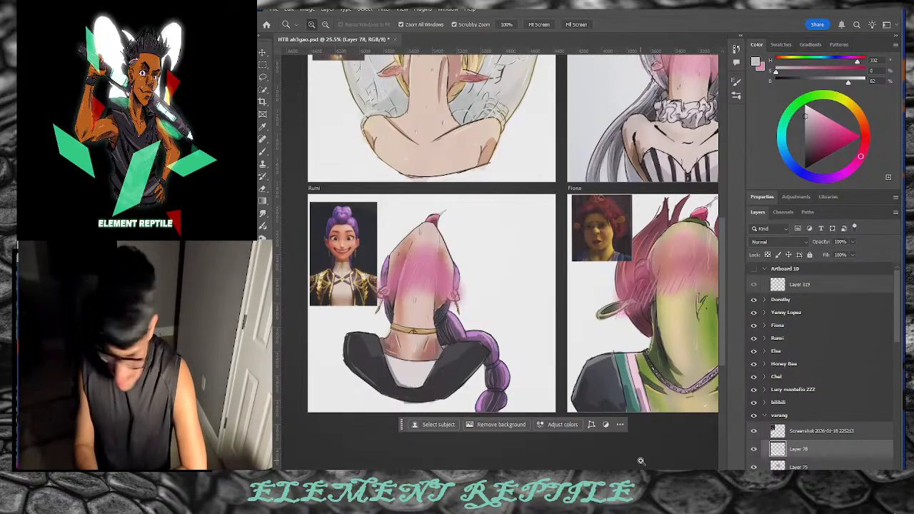
pyautogui.hscroll(10, 437, 286)
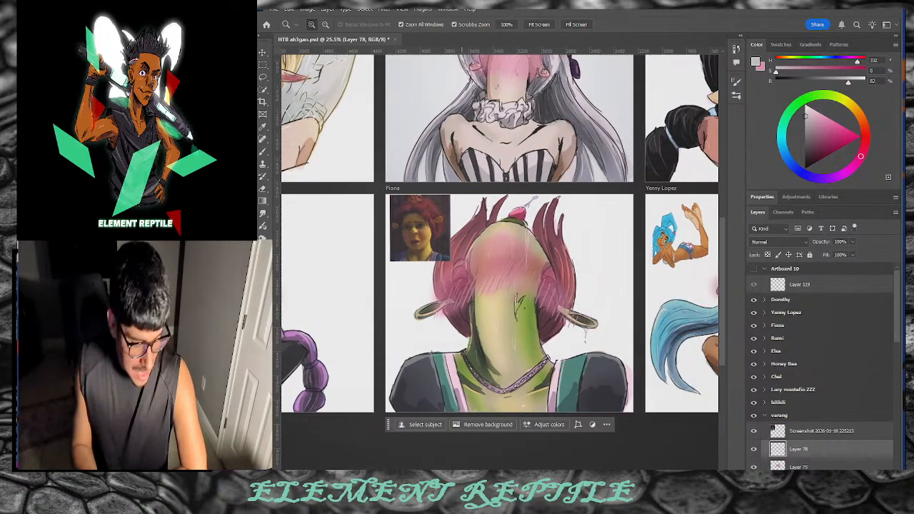
pyautogui.hscroll(2, 466, 285)
pyautogui.hscroll(1, 461, 460)
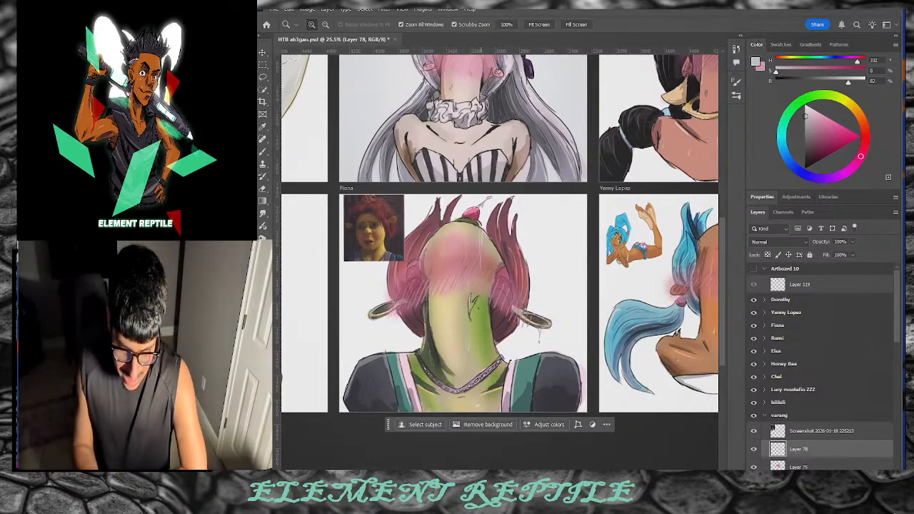
pyautogui.hscroll(12, 500, 285)
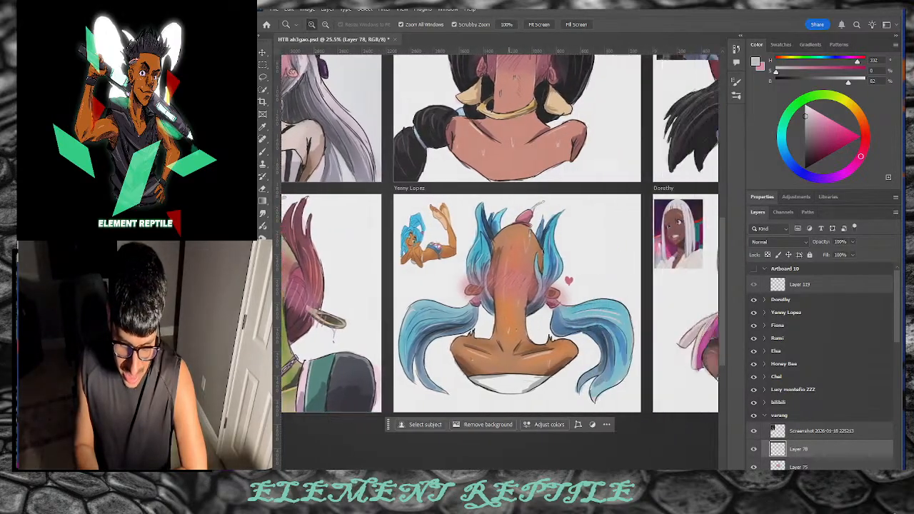
pyautogui.hscroll(10, 533, 458)
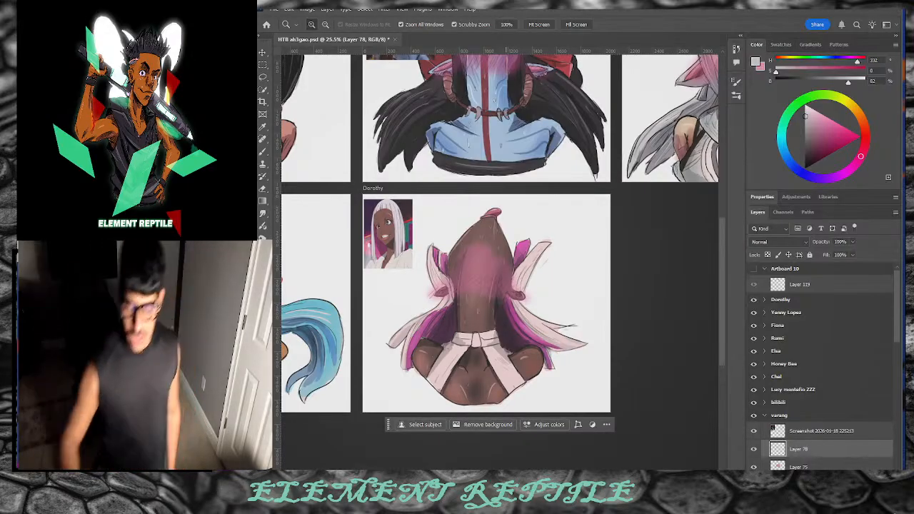
# Step: Scrubby-zoom out to about 8% so both artboard rows, bilibili through Elsa, fit on screen
pyautogui.moveTo(339, 255); pyautogui.dragTo(308, 257)
pyautogui.moveTo(463, 205); pyautogui.dragTo(456, 214)
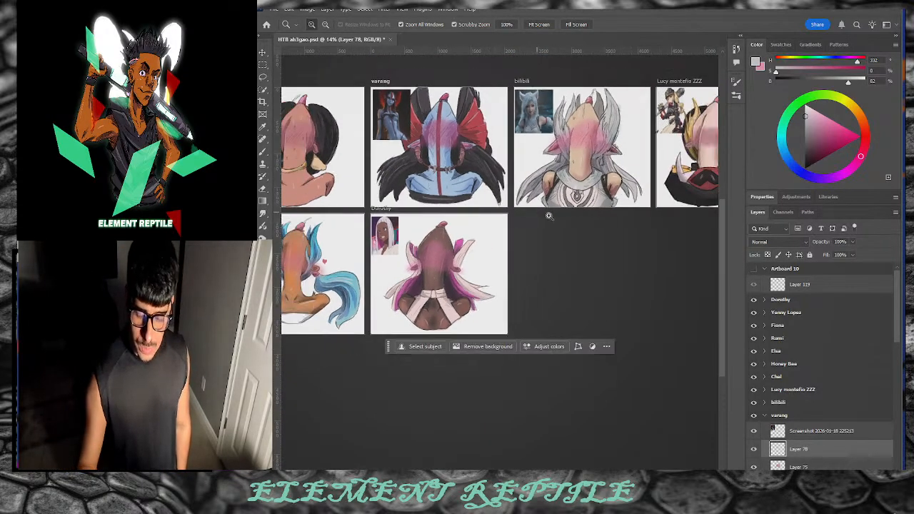
pyautogui.moveTo(549, 215); pyautogui.dragTo(527, 217)
pyautogui.moveTo(498, 474); pyautogui.dragTo(466, 474)
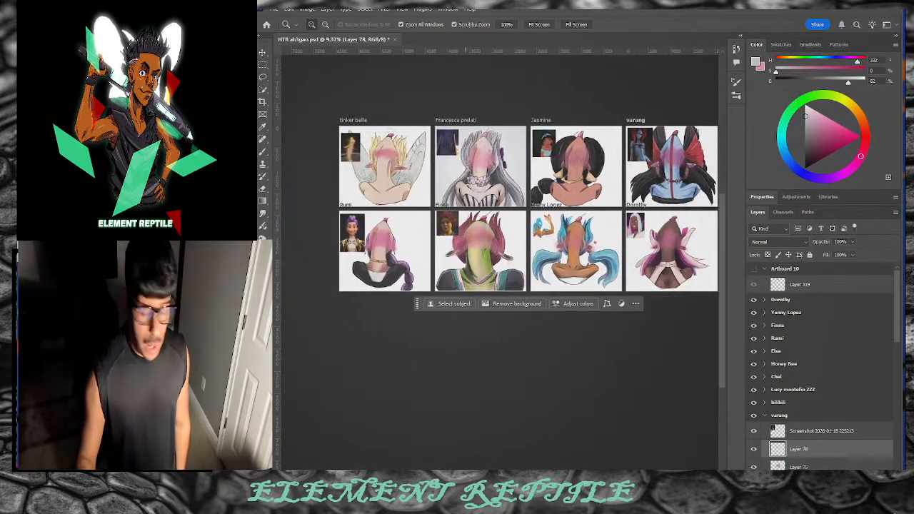
pyautogui.moveTo(537, 170); pyautogui.dragTo(531, 178)
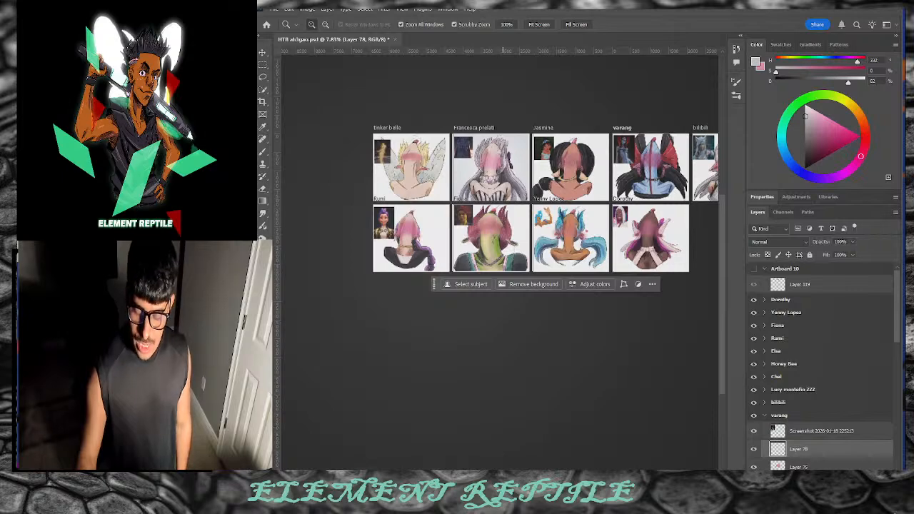
pyautogui.moveTo(502, 474); pyautogui.dragTo(595, 474)
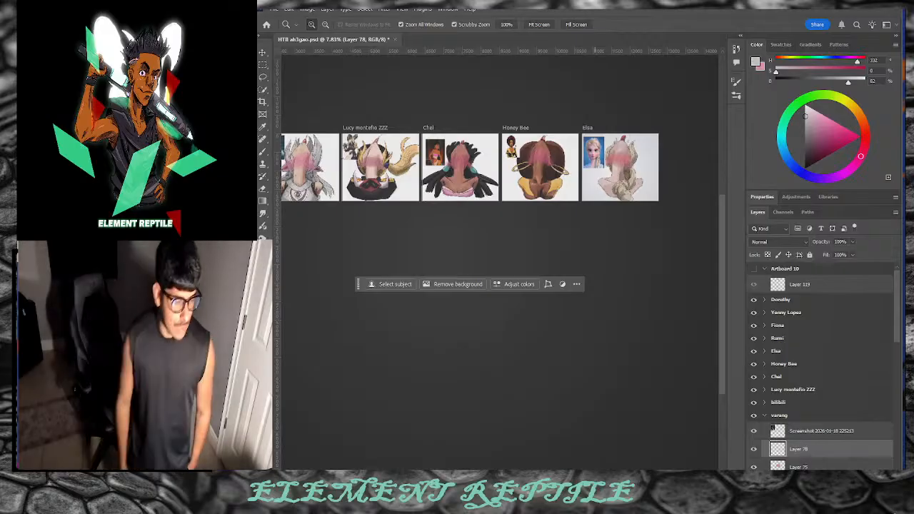
# Step: Pan across the sheet and bring the 'flustered face anime' image search window over it
pyautogui.scroll(1, 594, 332)
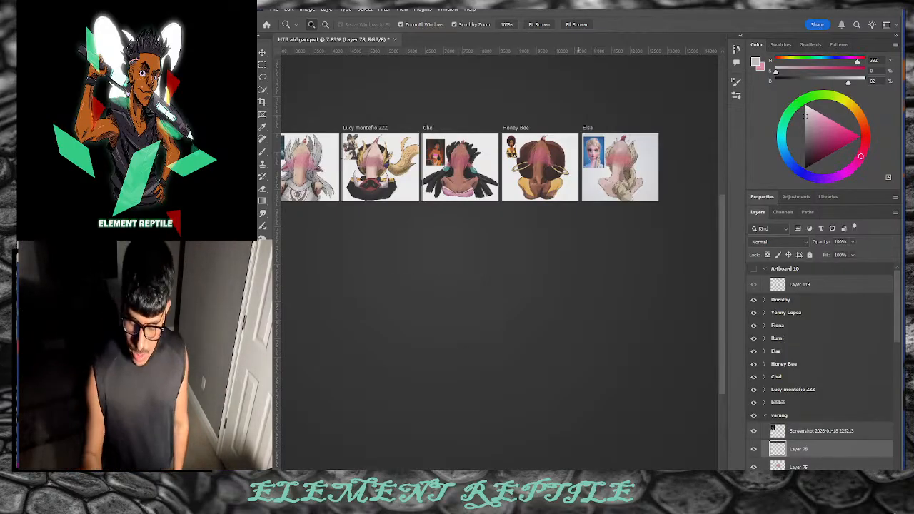
pyautogui.hscroll(-5, 483, 321)
pyautogui.hscroll(-2, 480, 214)
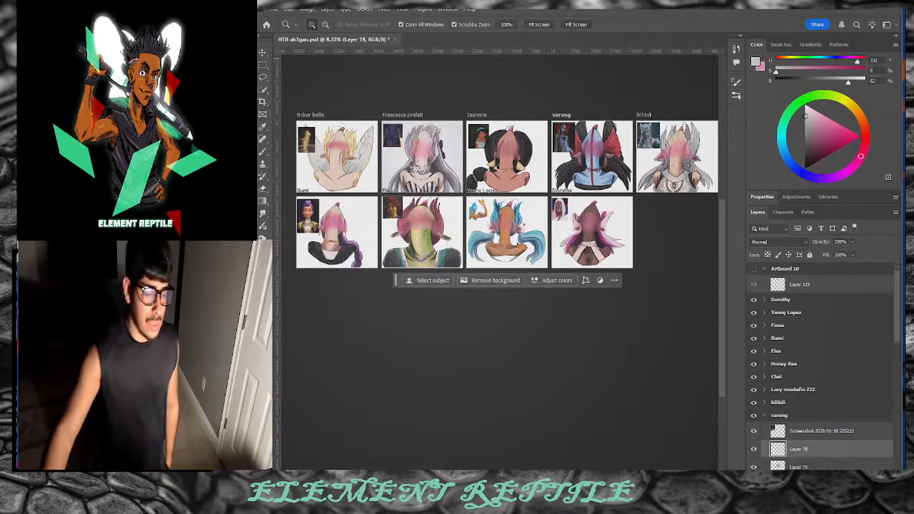
pyautogui.moveTo(418, 2); pyautogui.dragTo(400, 18)
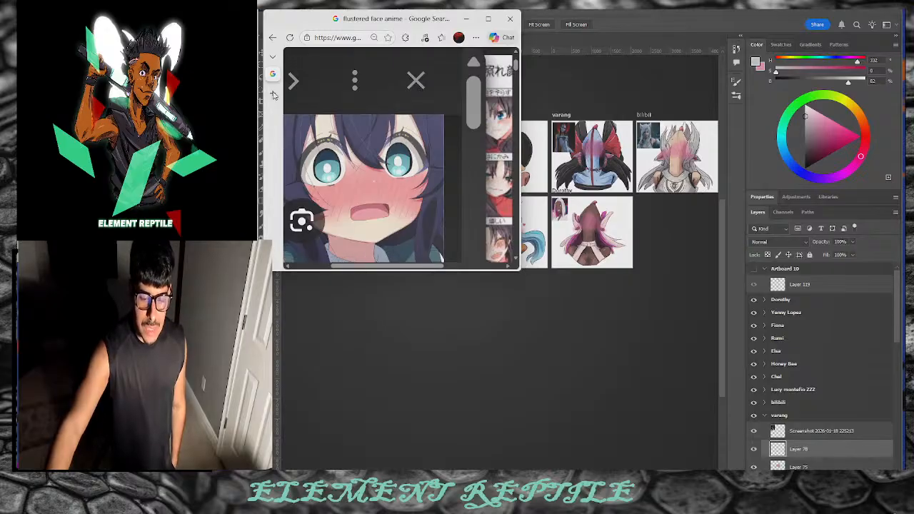
# Step: Snap the Edge window aside and return the finished Photoshop artboard sheet to the front
pyautogui.moveTo(301, 23); pyautogui.dragTo(43, 13)
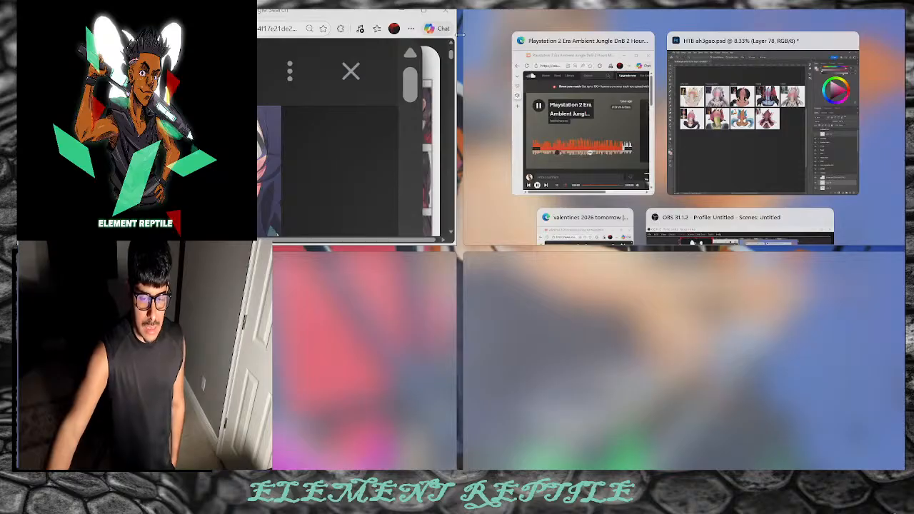
pyautogui.click(742, 114)
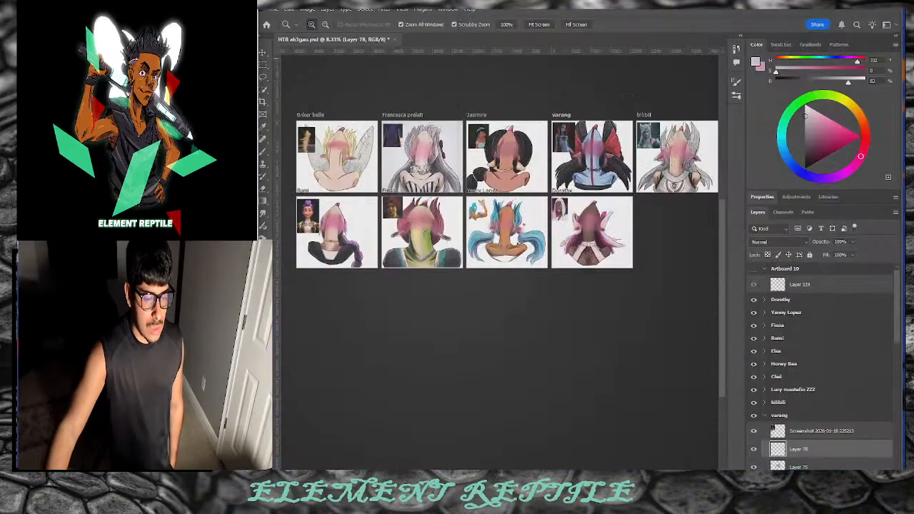